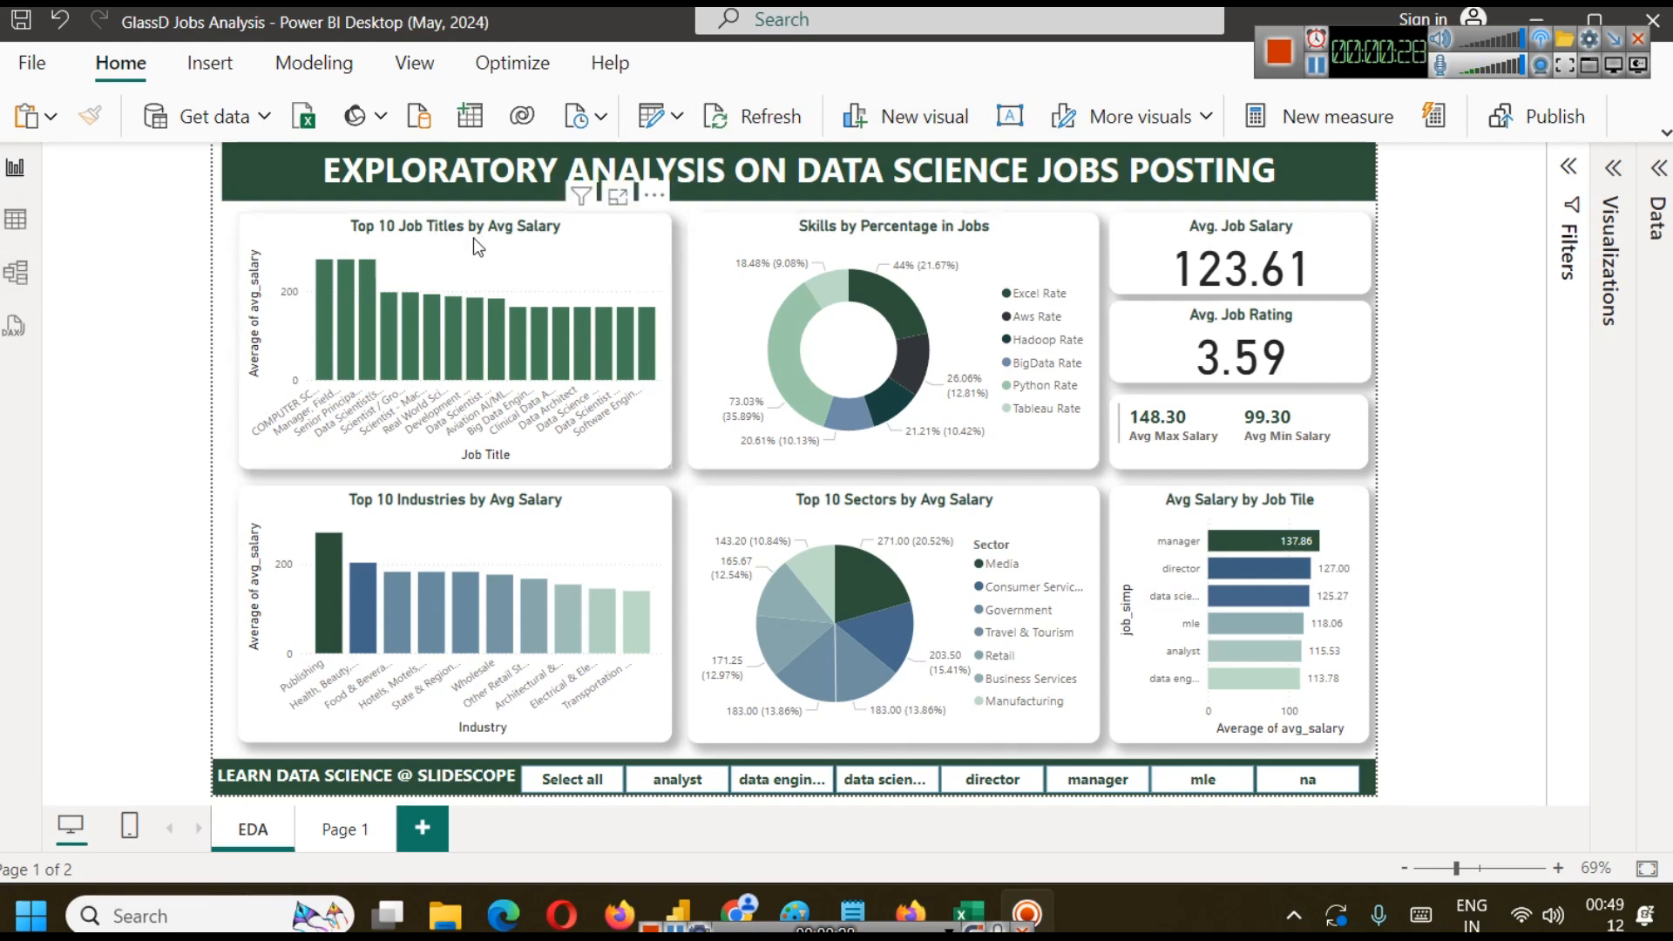
# Examine the EDA report page's charts for average salary by job type, required skills and top sectors.
pyautogui.moveTo(1243, 537)
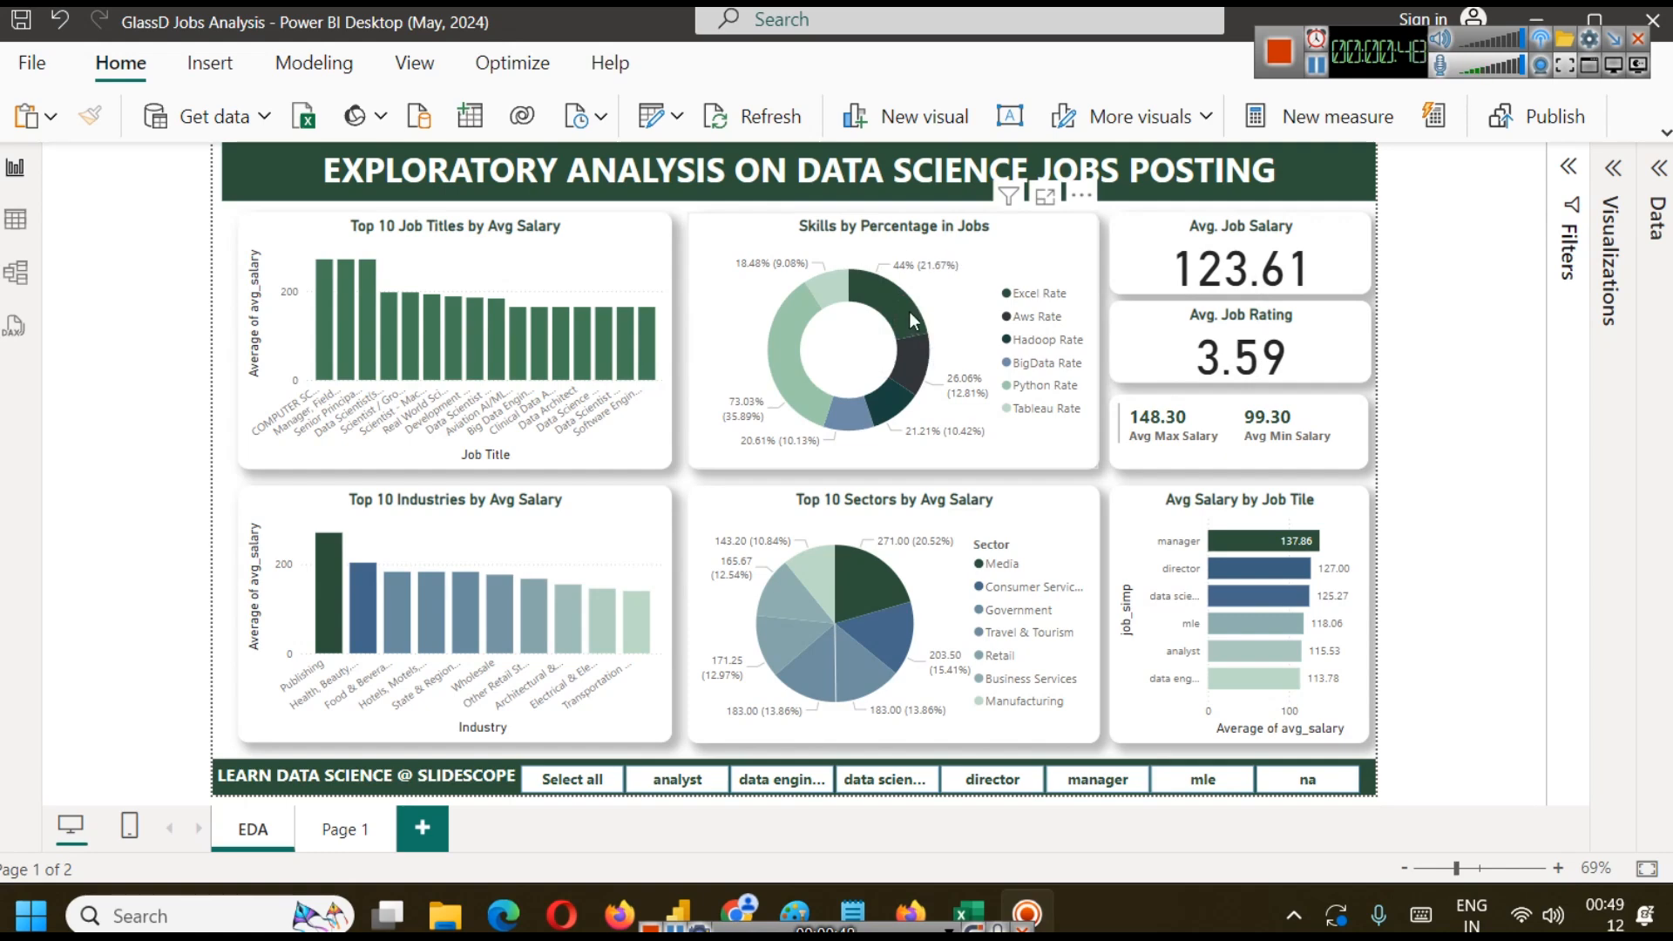
pyautogui.moveTo(910, 315)
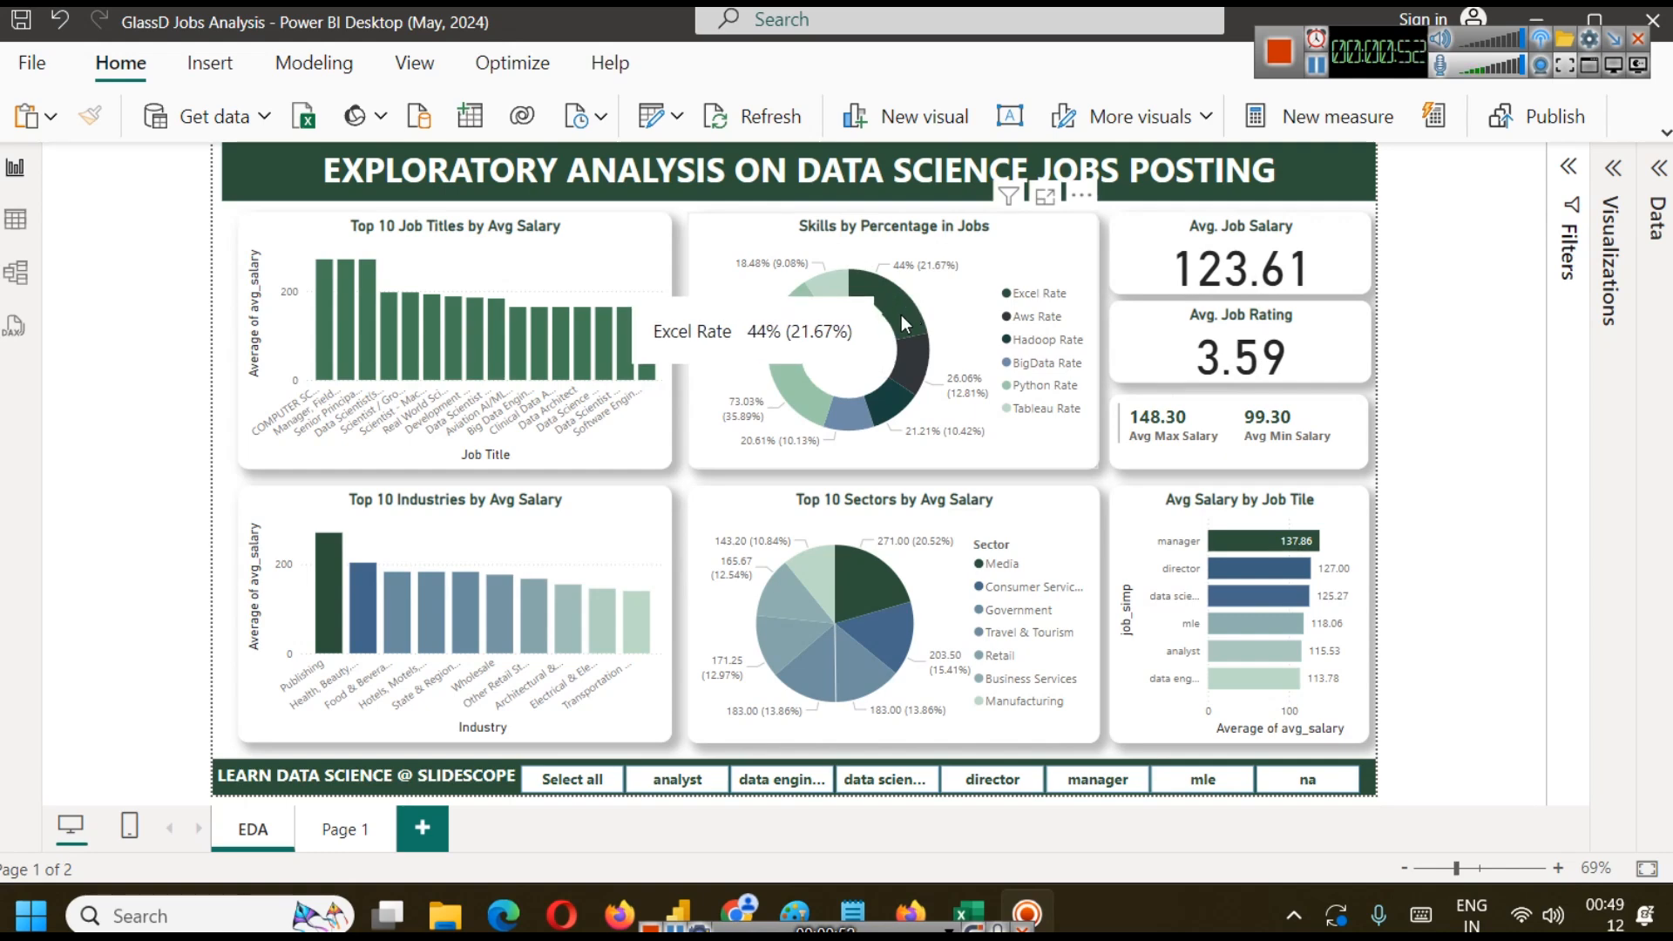
pyautogui.moveTo(782, 354)
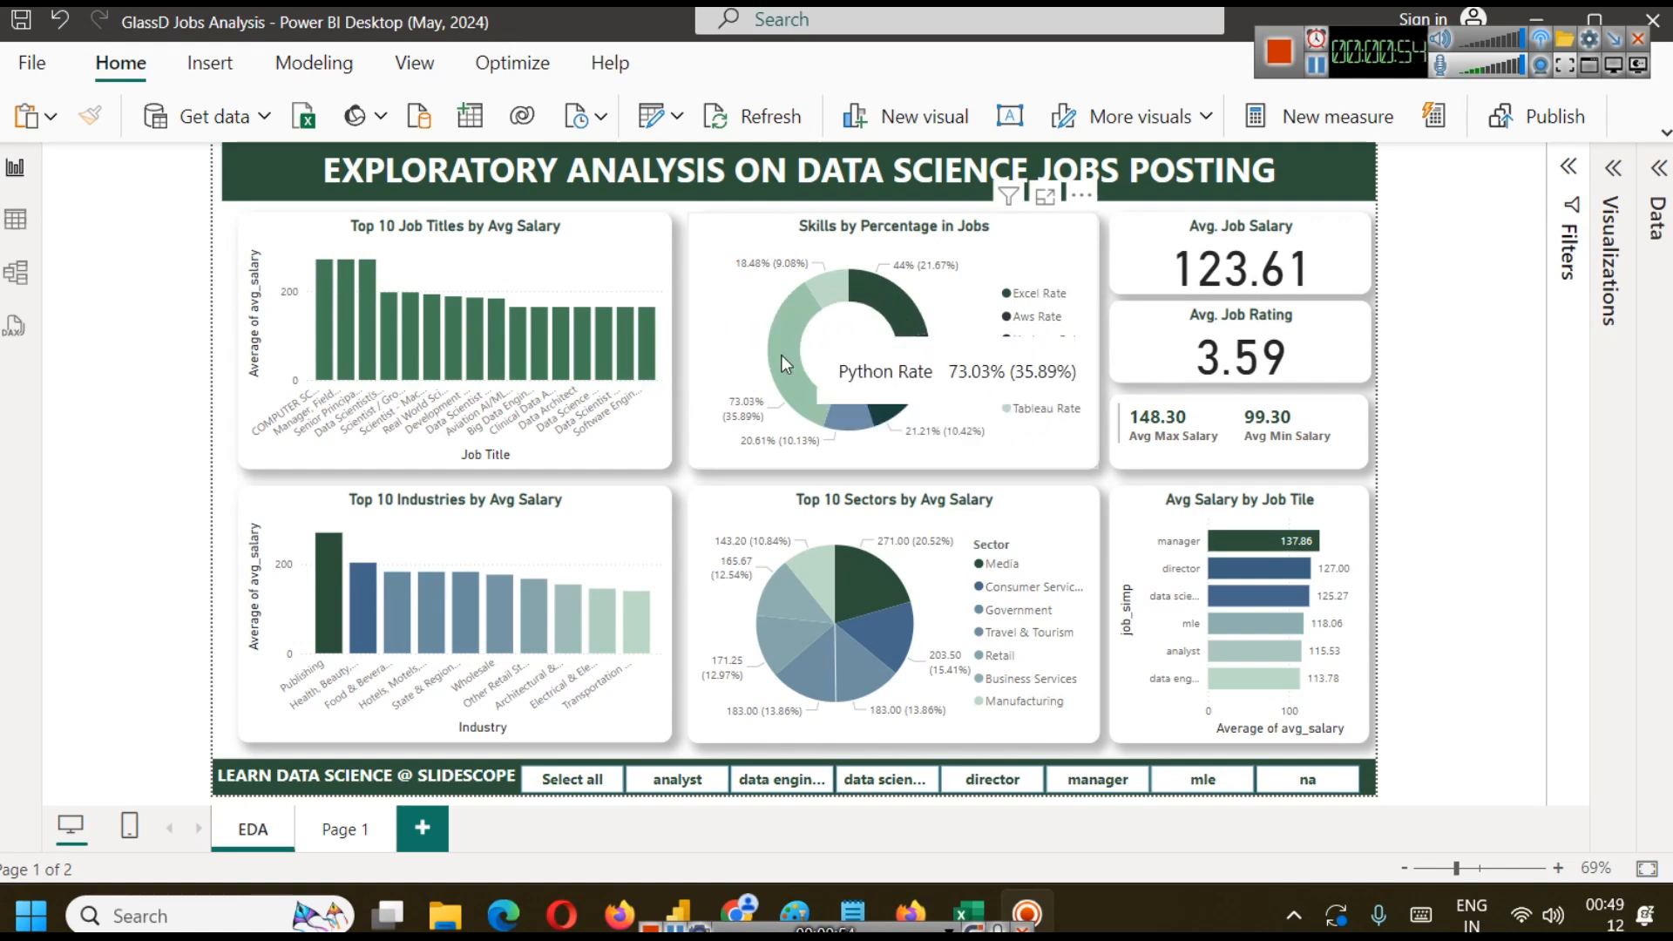
pyautogui.moveTo(834, 290)
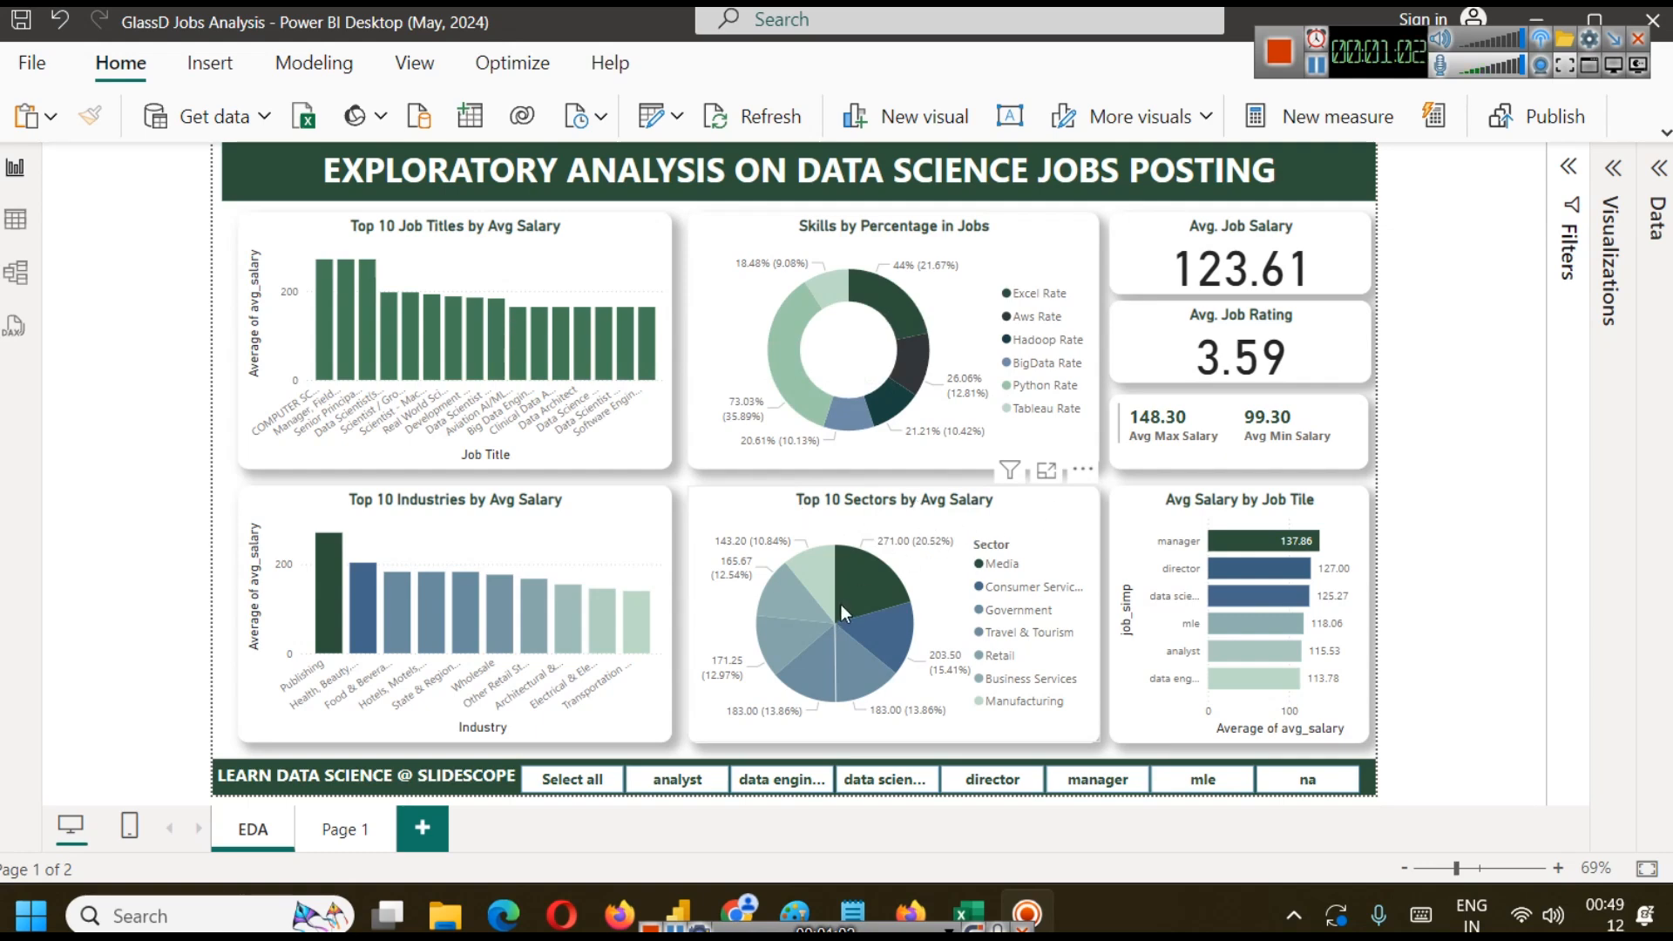
pyautogui.moveTo(849, 582)
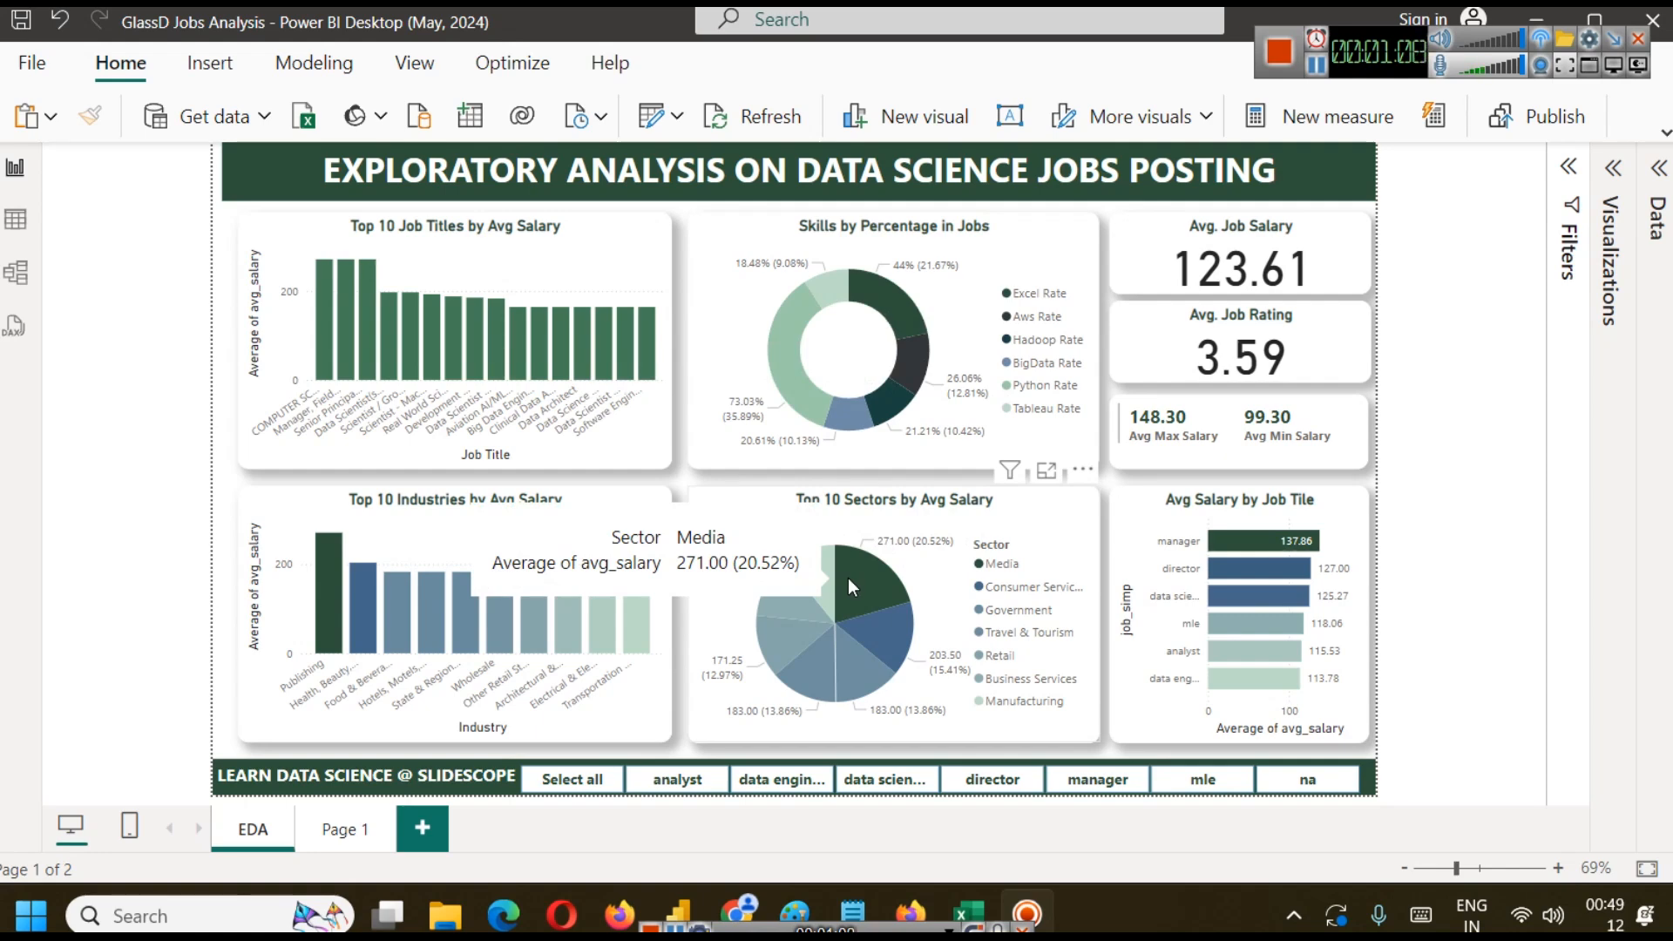
pyautogui.moveTo(870, 638)
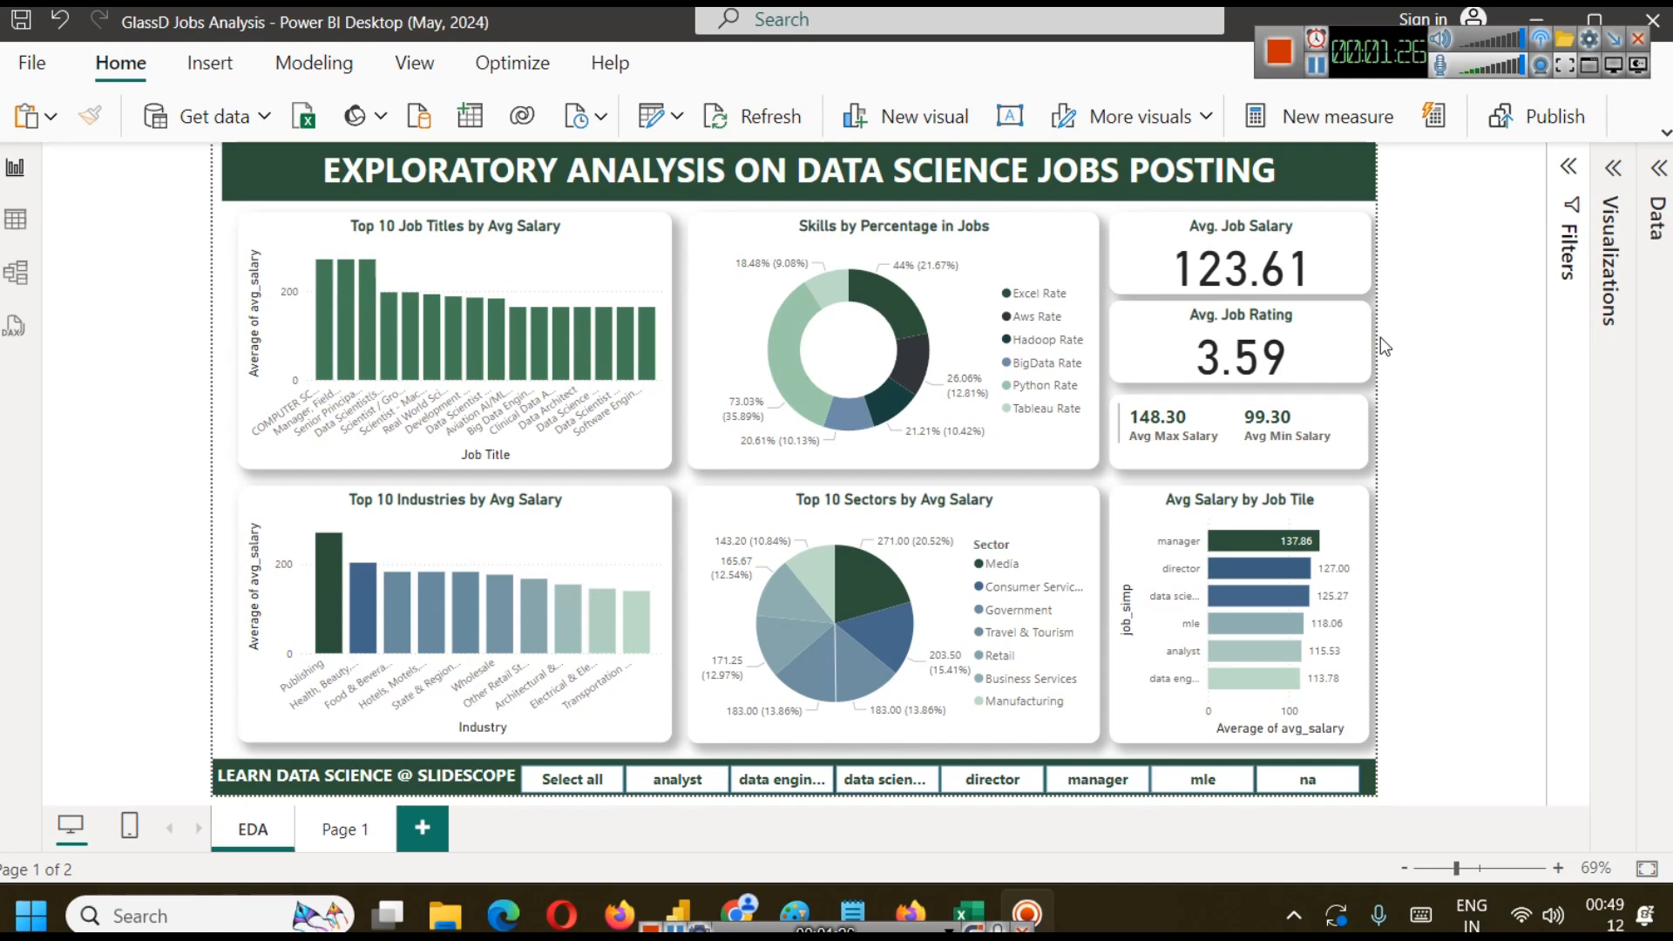
pyautogui.click(1262, 50)
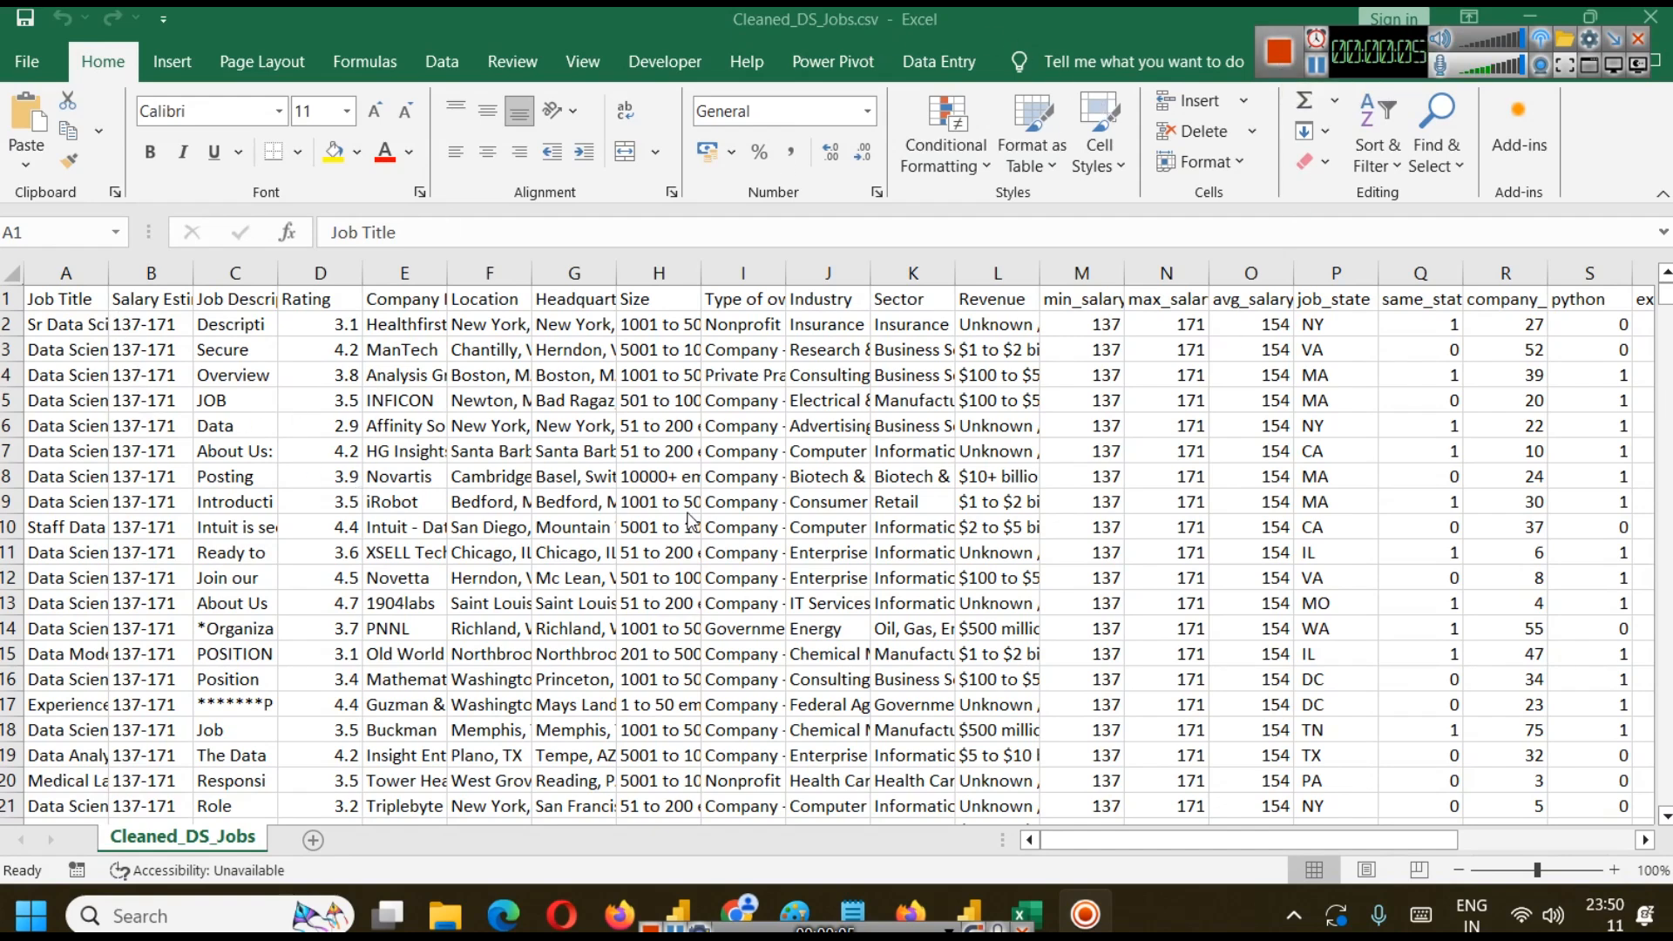
# Switch to the Kaggle page for the Glassdoor data science jobs dataset and read its full column descriptions.
pyautogui.moveTo(894, 902)
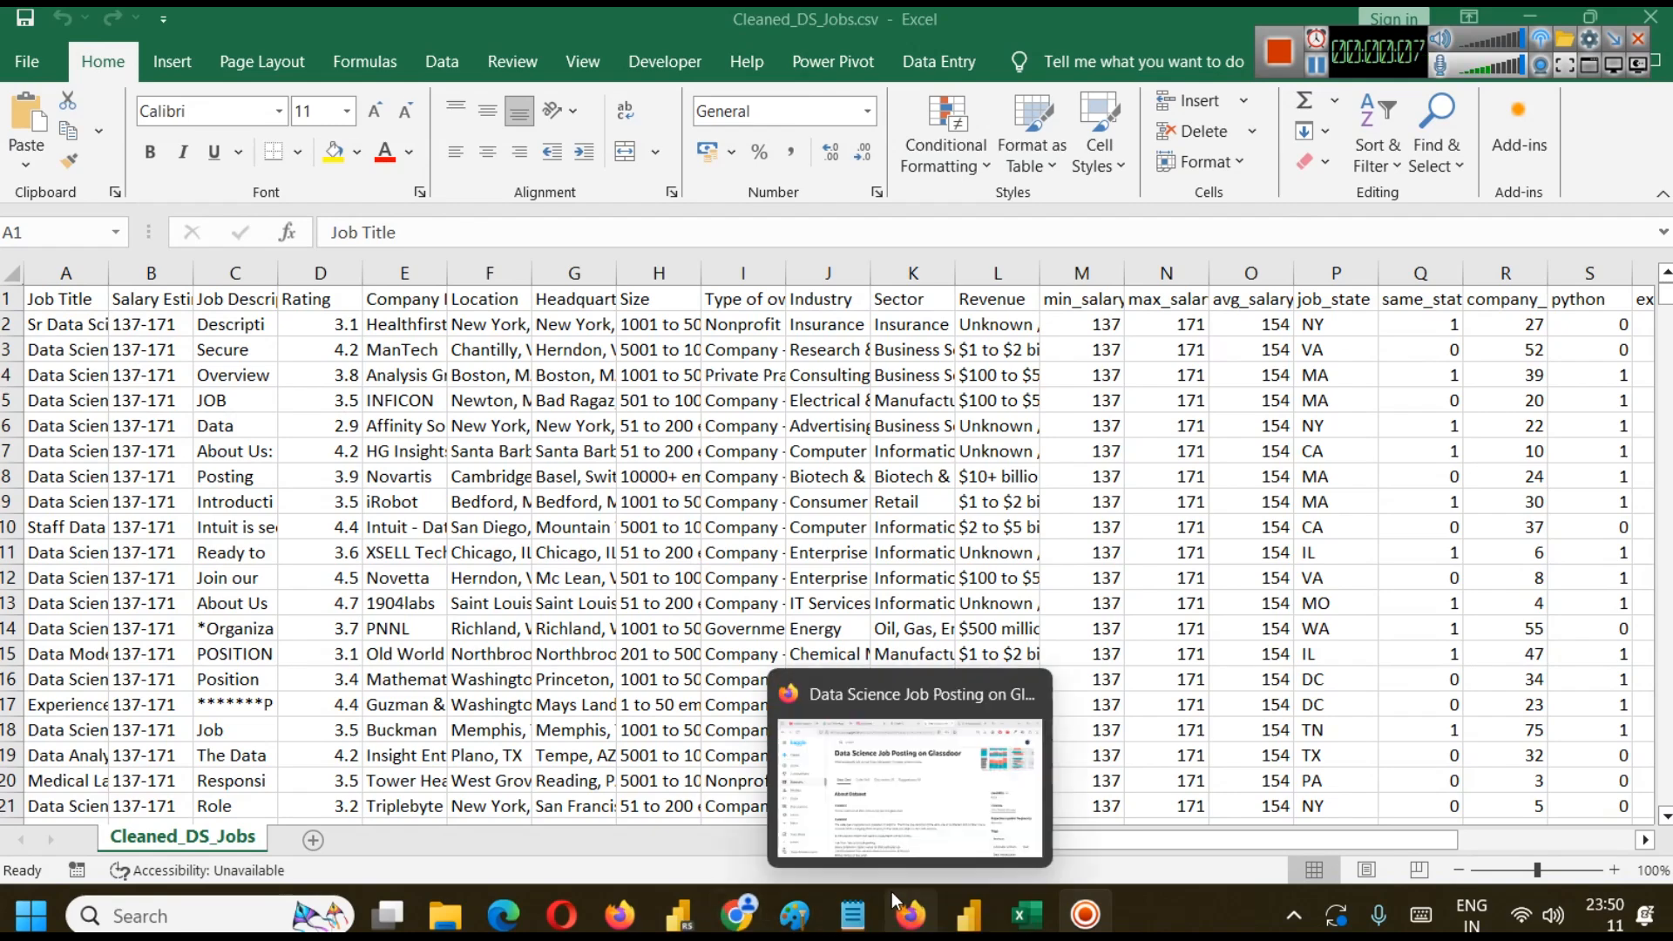
pyautogui.click(804, 723)
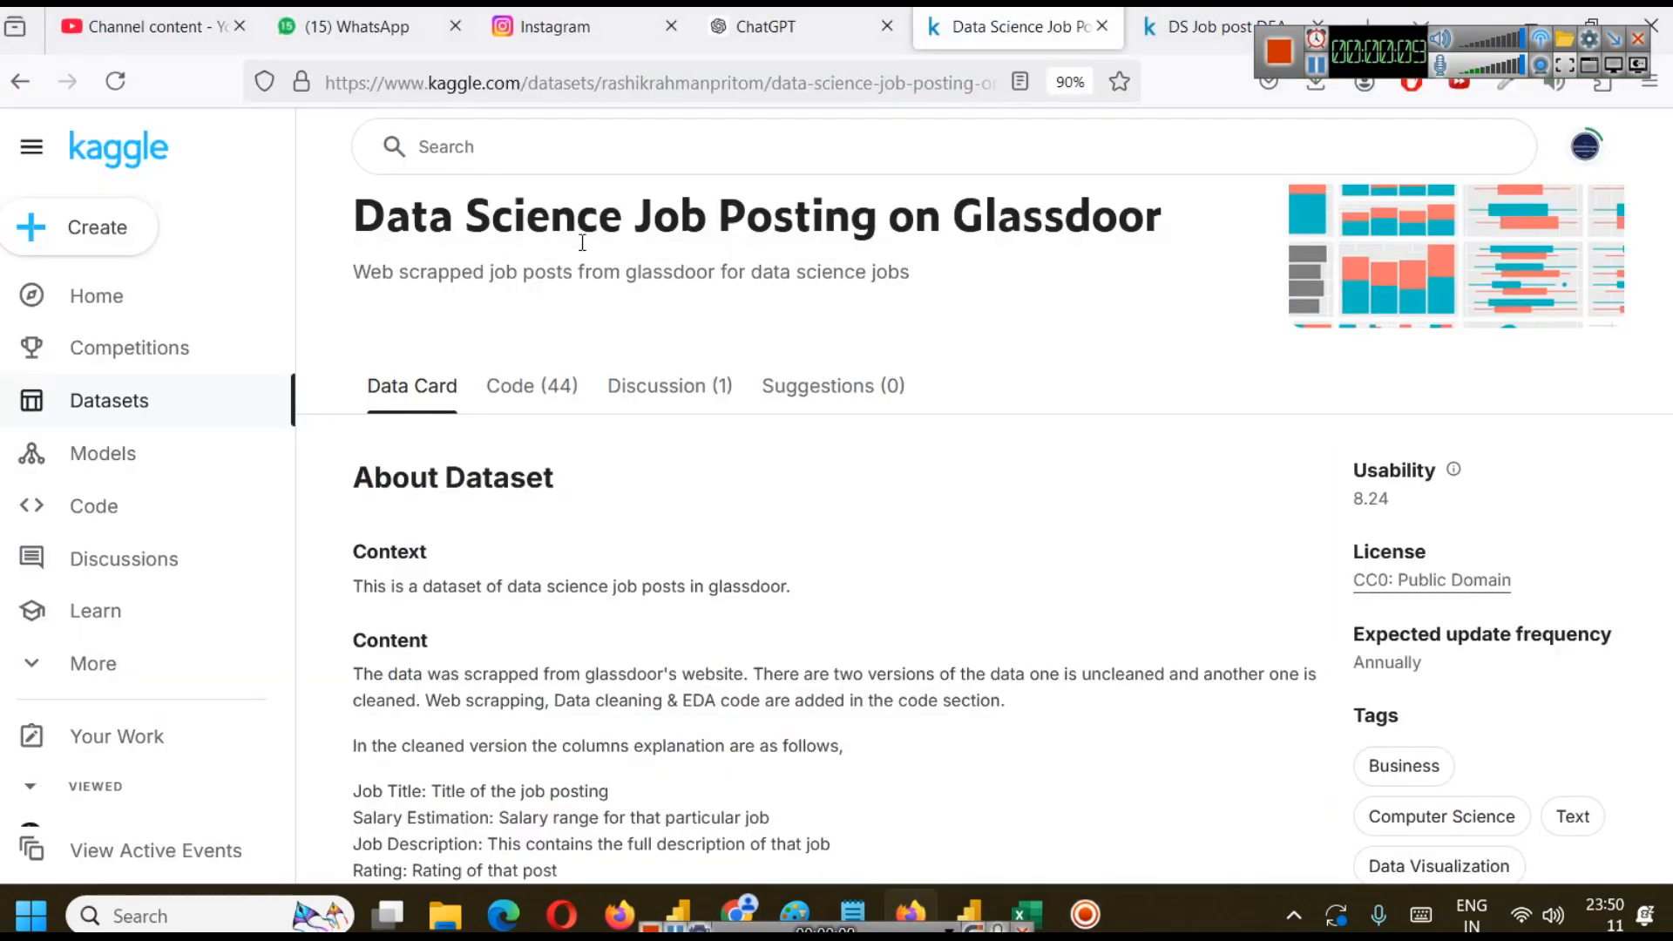
pyautogui.scroll(-2, 740, 483)
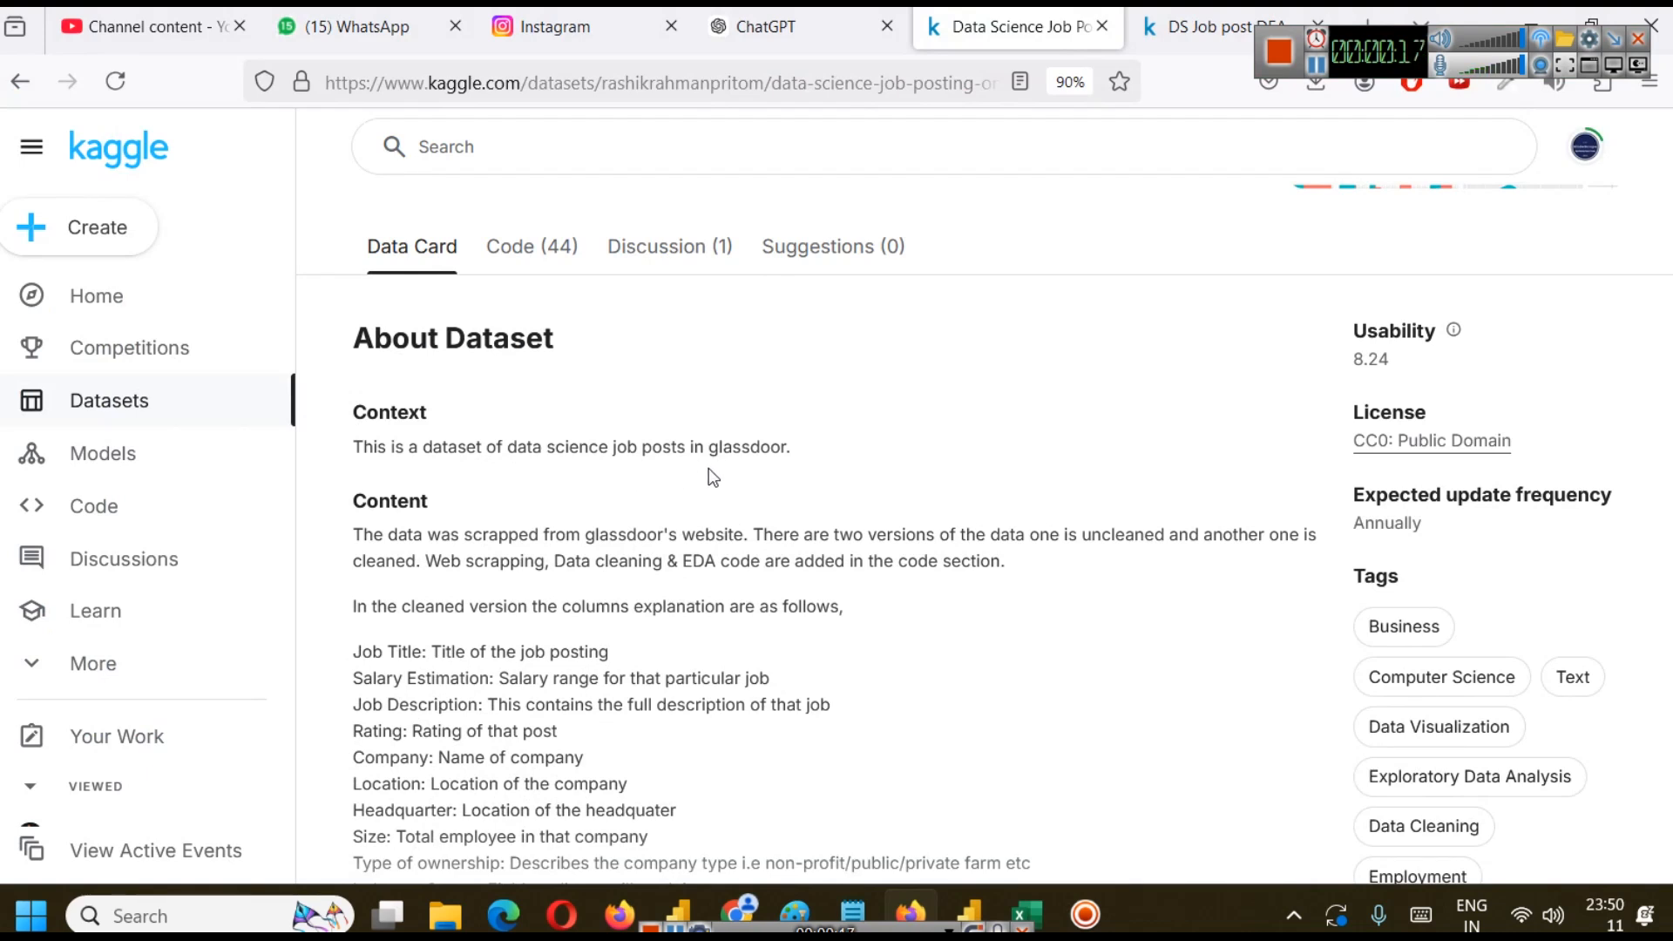
pyautogui.scroll(-2, 610, 483)
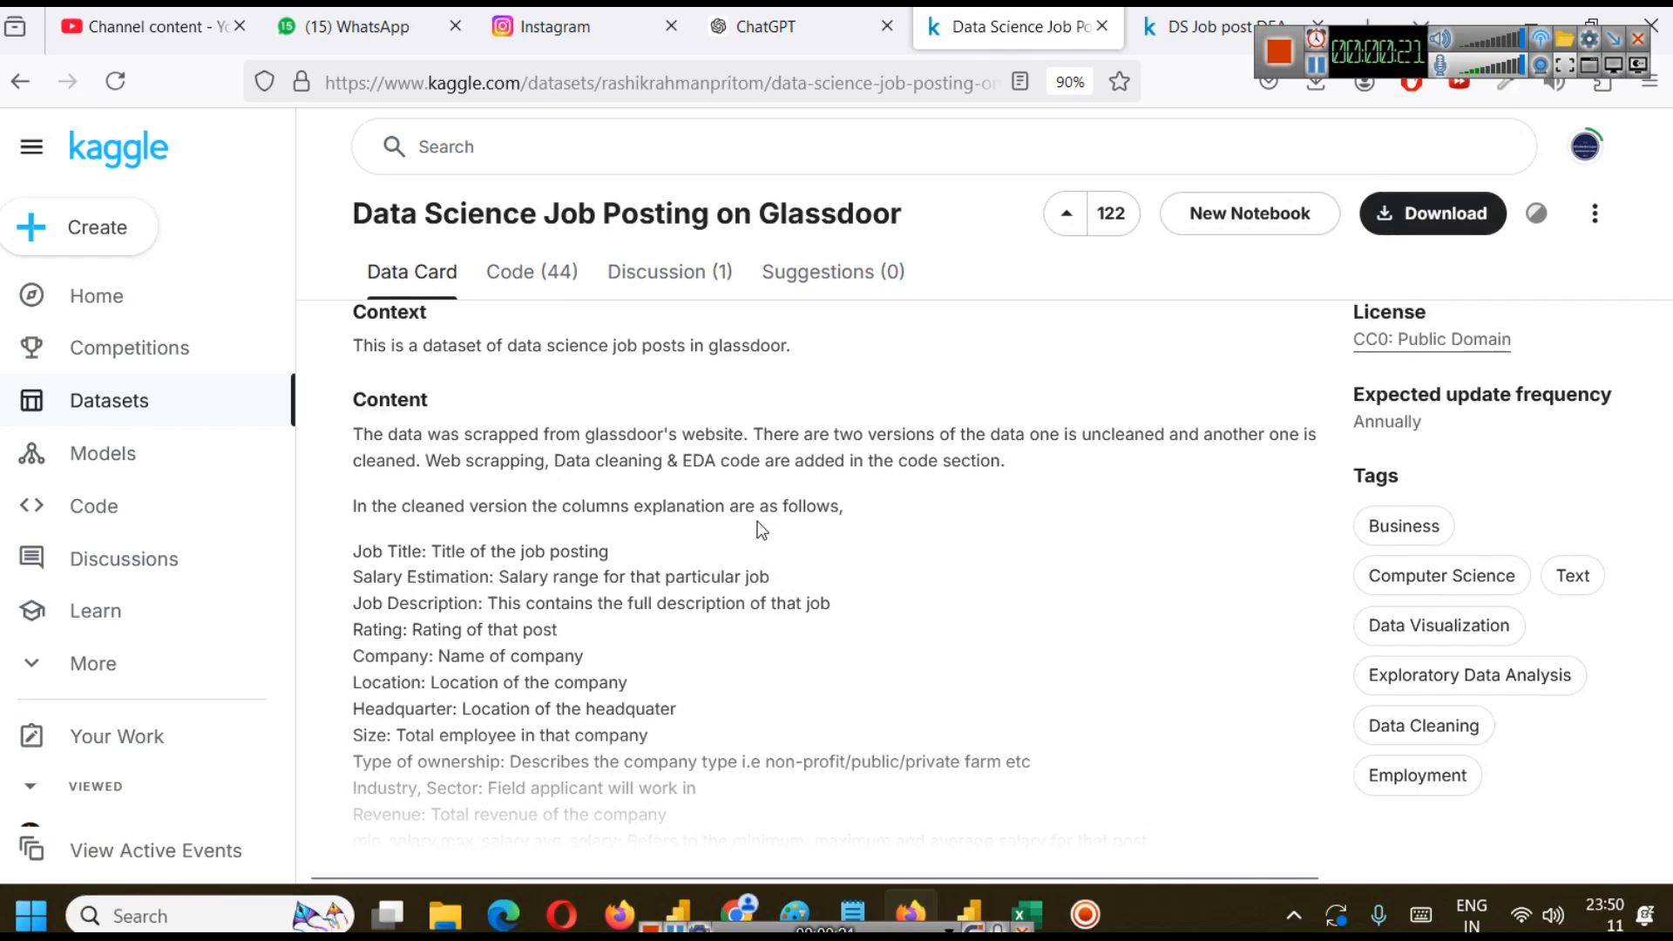
pyautogui.scroll(-3, 758, 523)
pyautogui.click(438, 761)
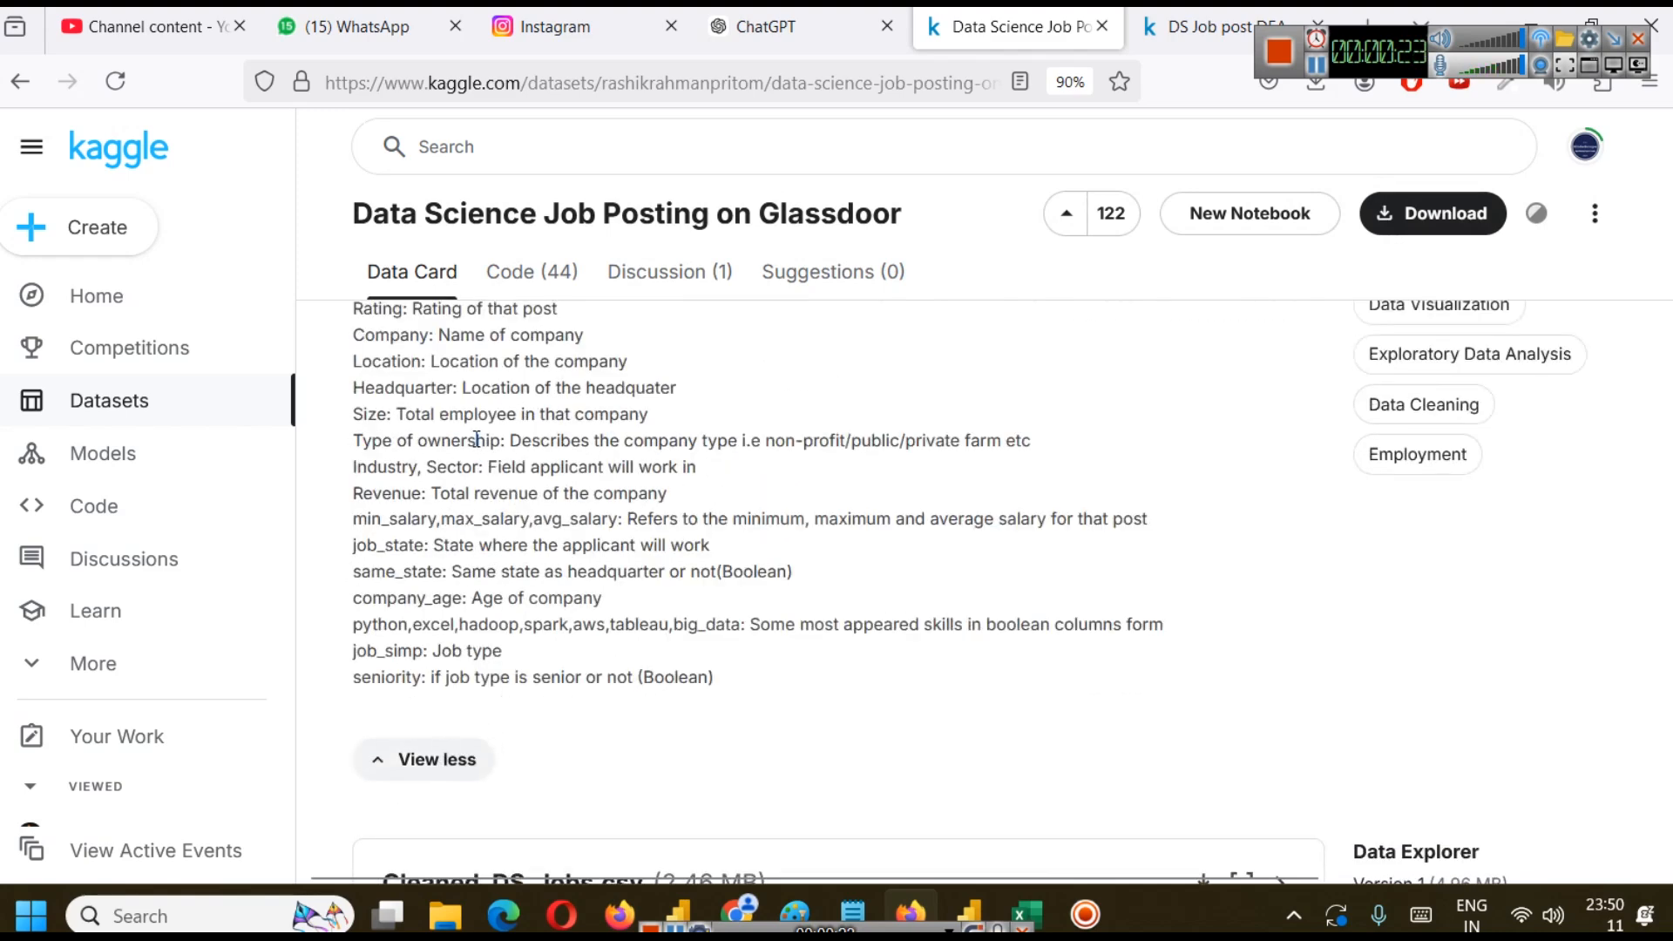
pyautogui.scroll(3, 477, 442)
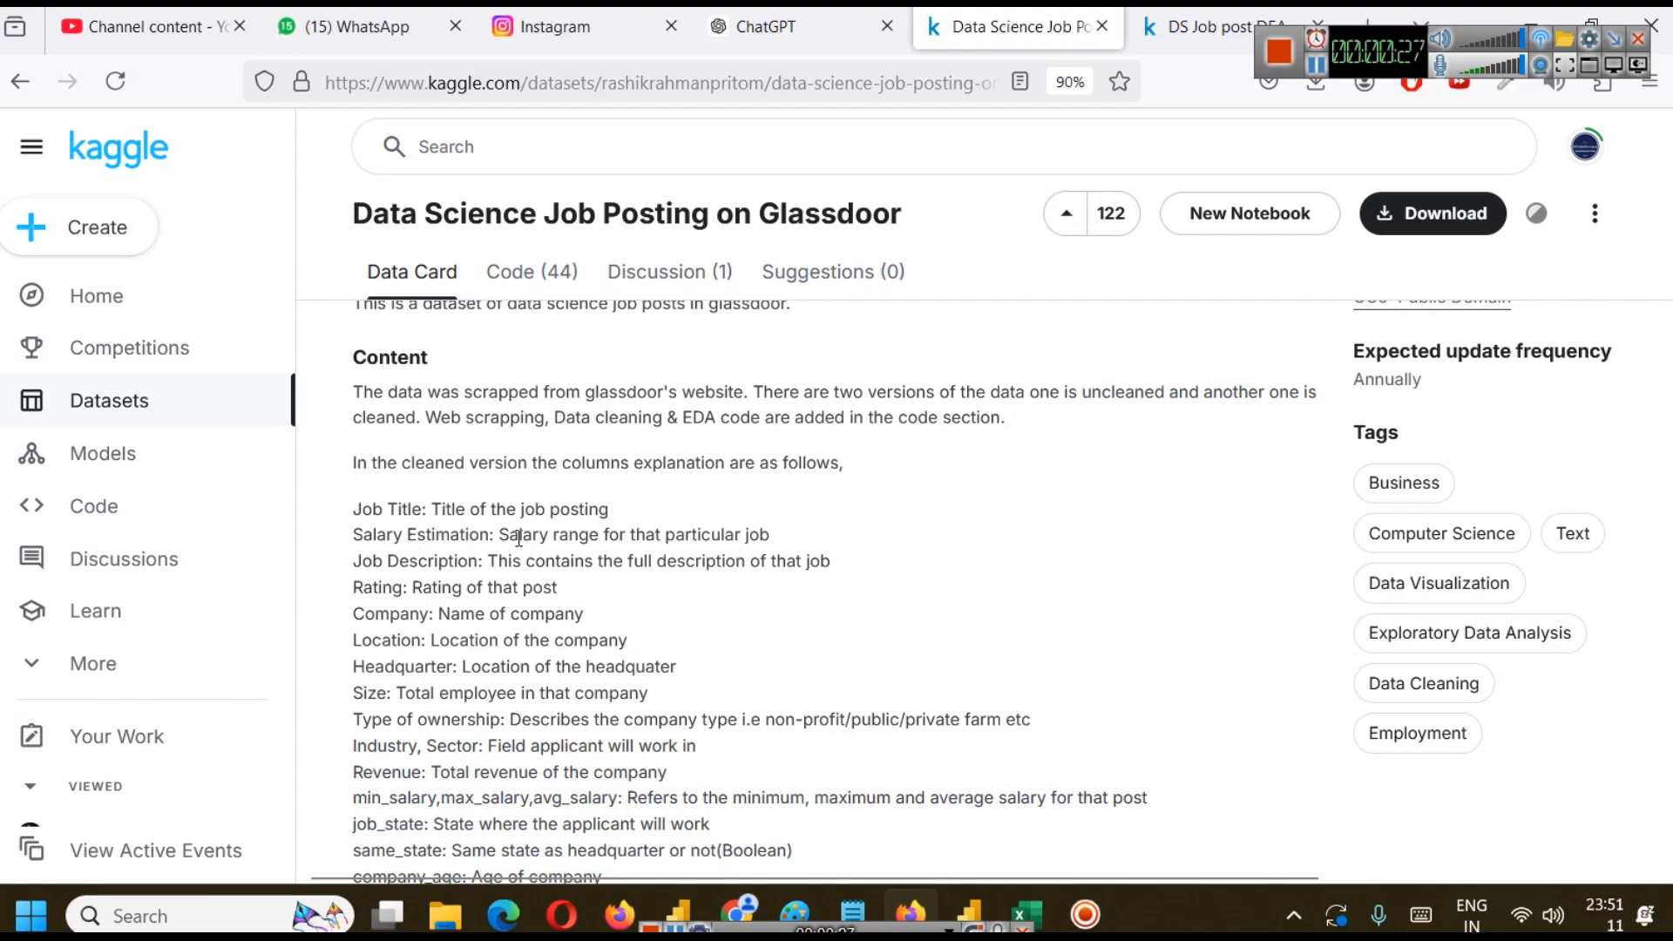
# Switch to Cleaned_DS_Jobs.csv in Excel and review its columns one by one from Salary Estimate through Size.
pyautogui.moveTo(1027, 910)
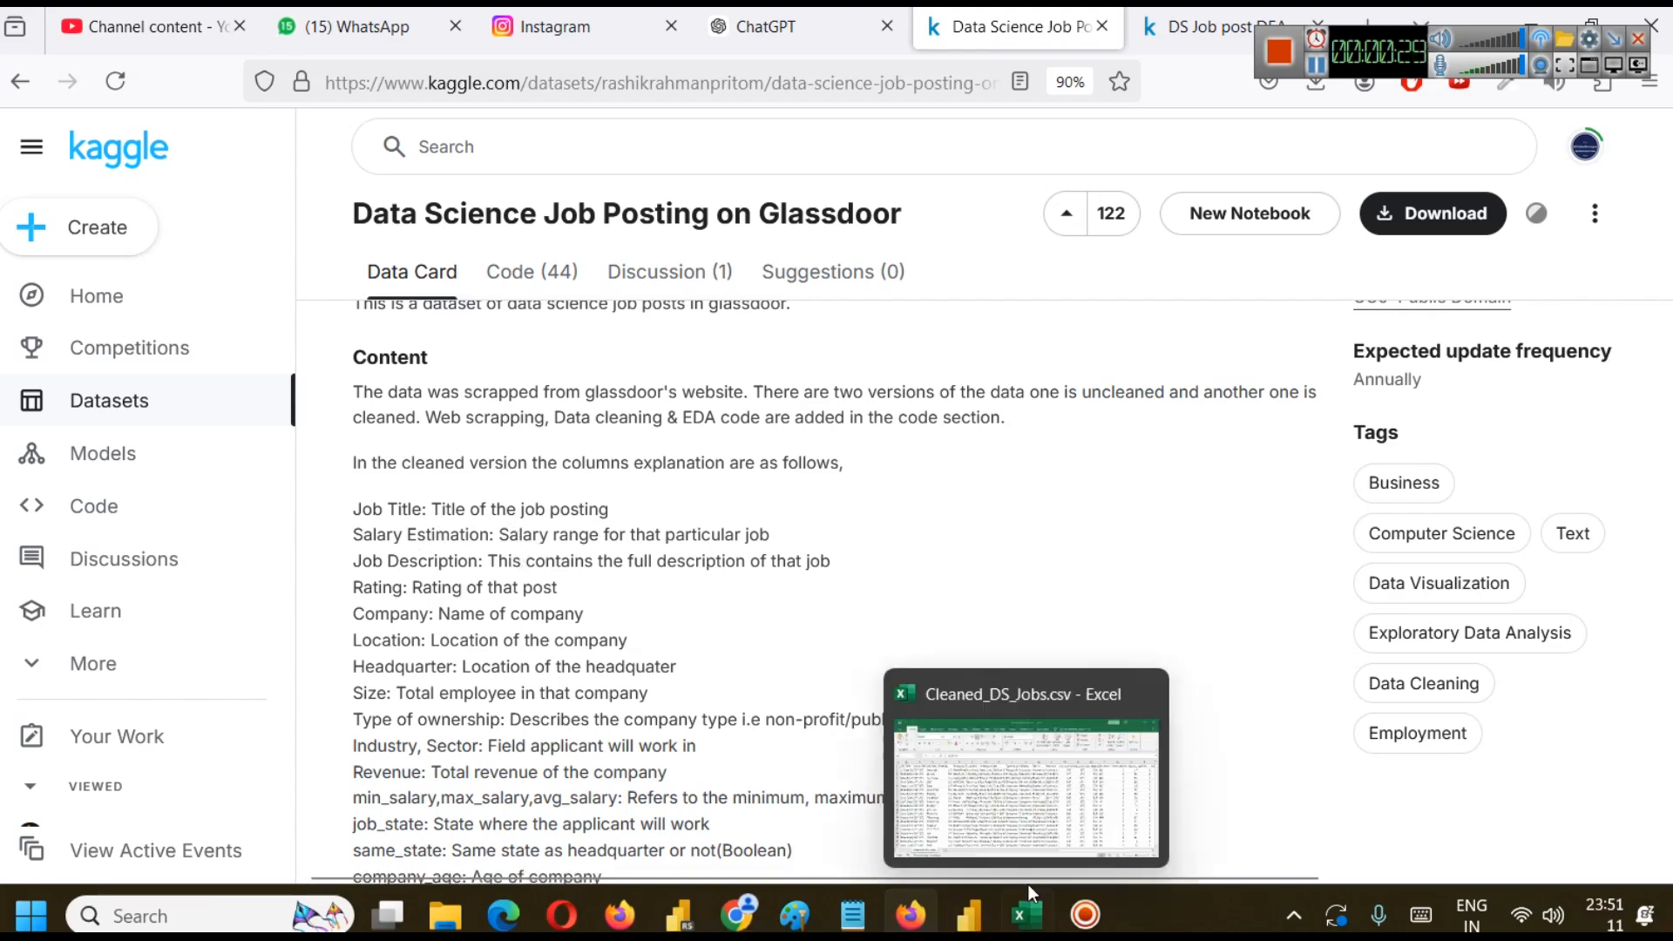
pyautogui.click(1012, 845)
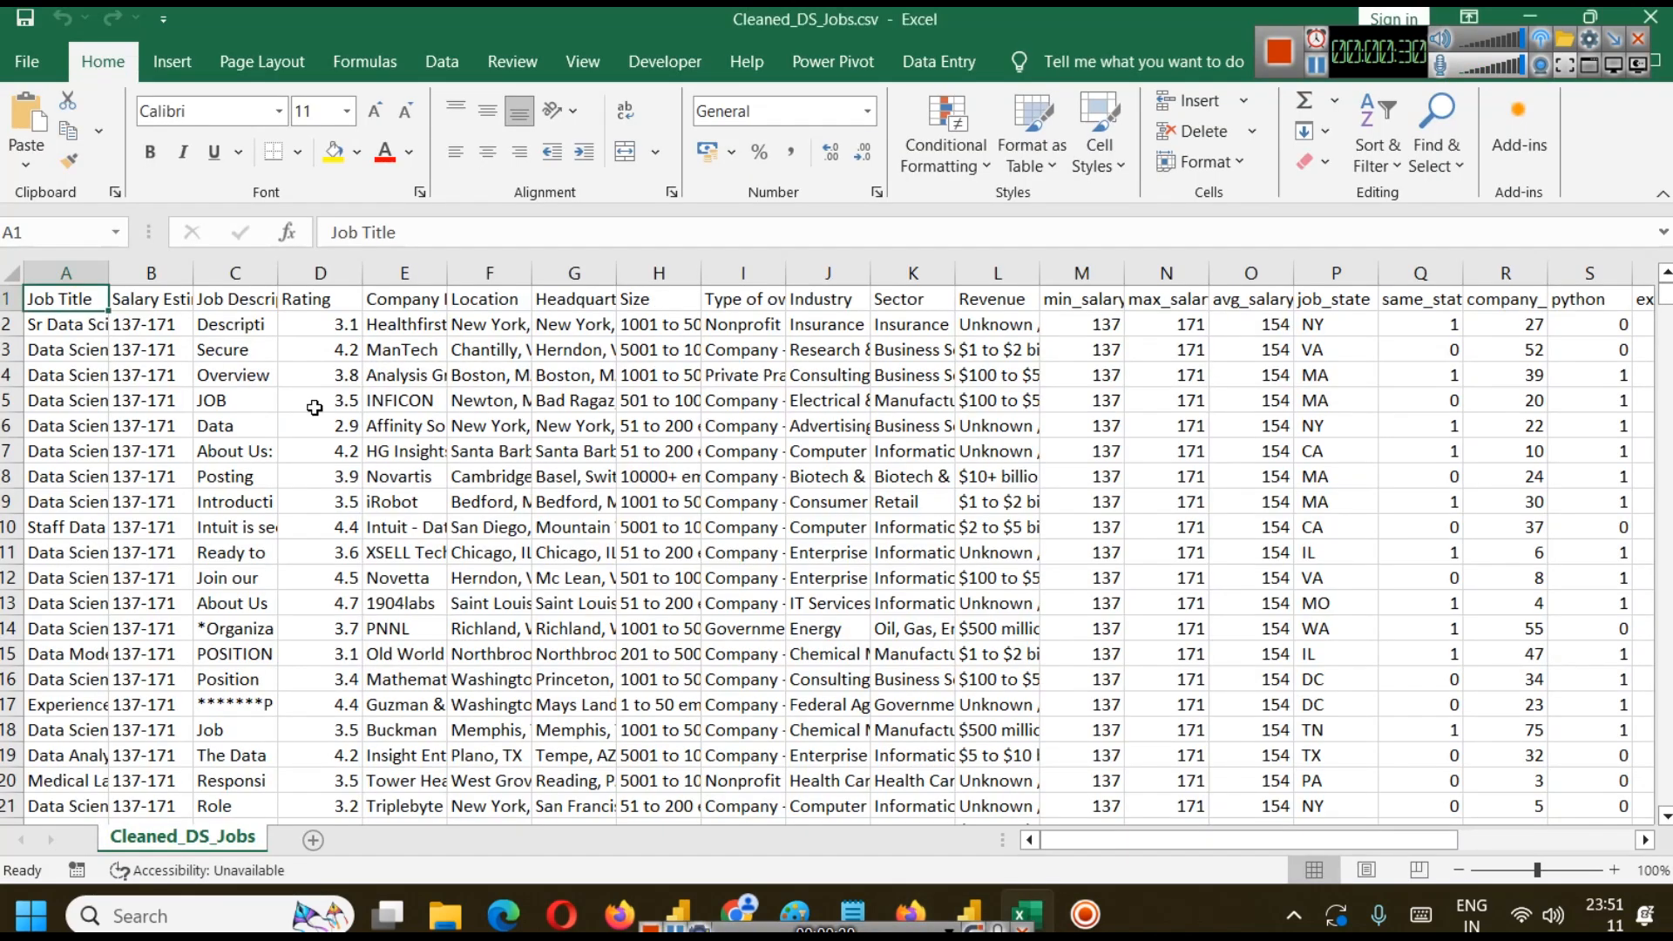
pyautogui.click(133, 273)
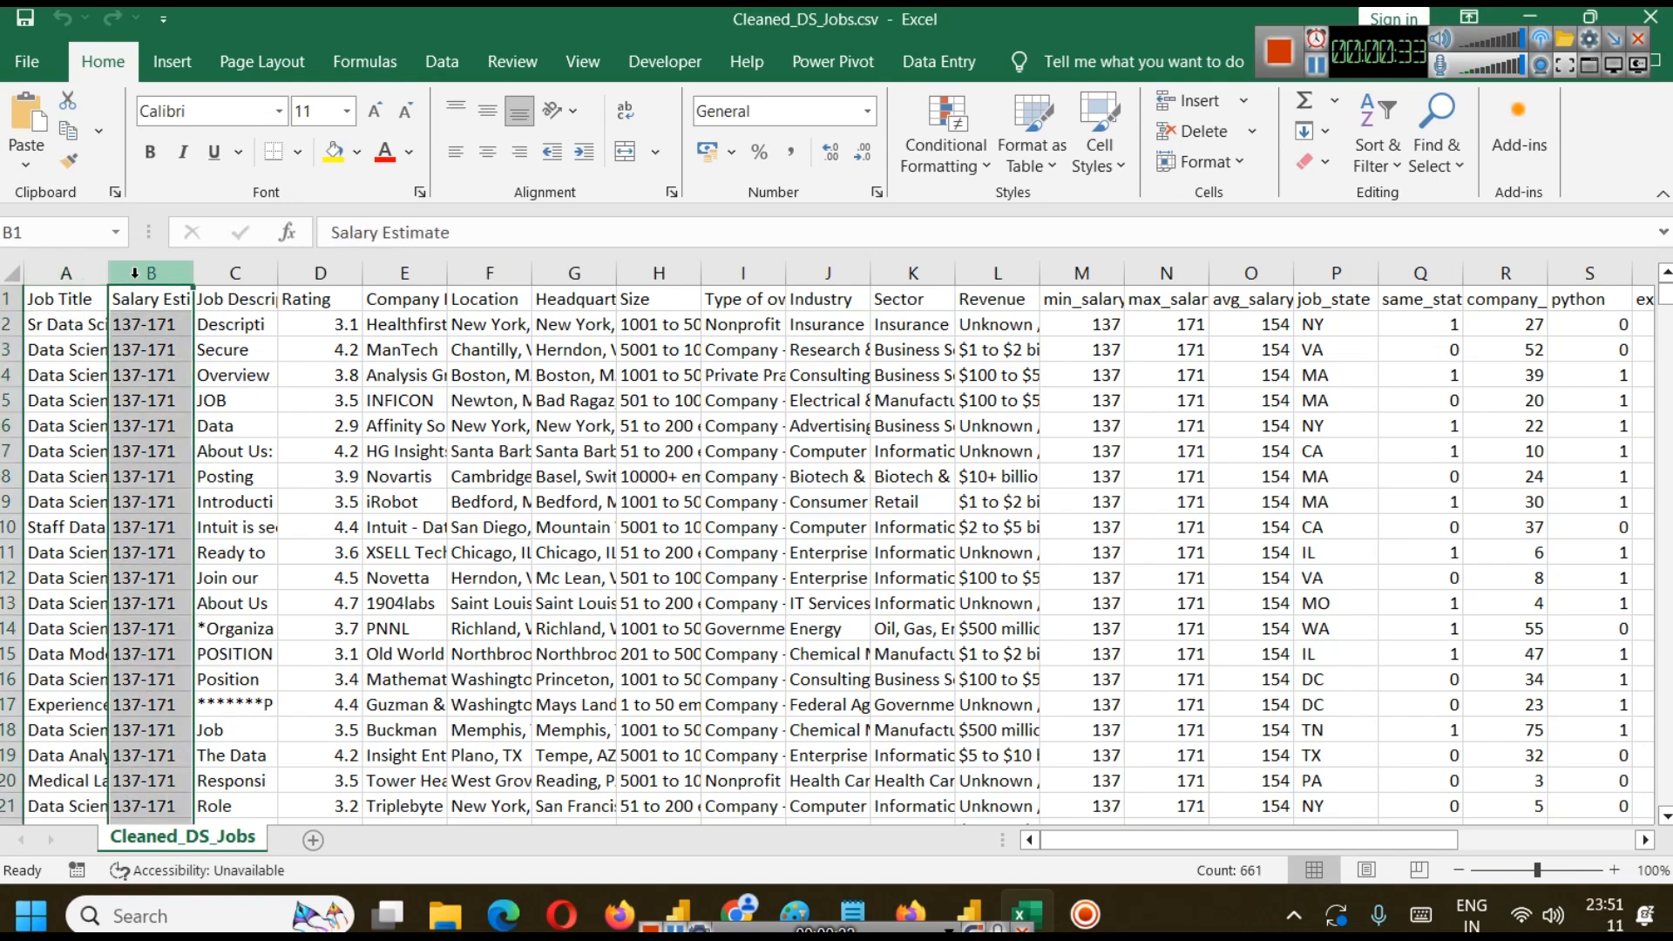
pyautogui.click(240, 270)
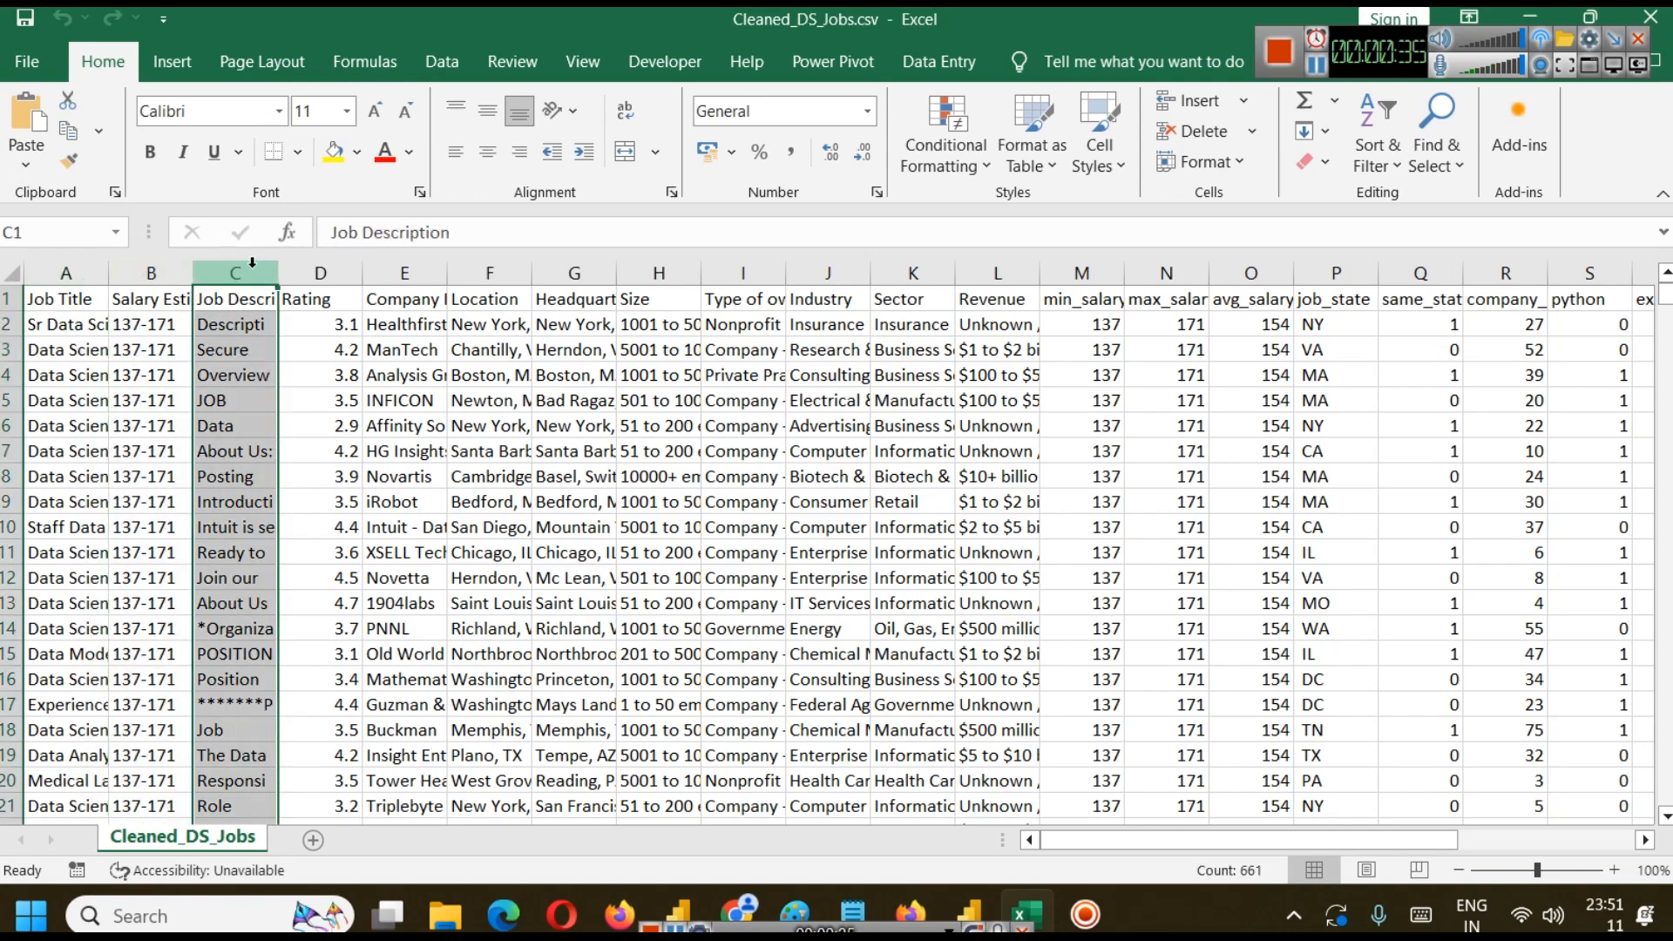
pyautogui.click(330, 267)
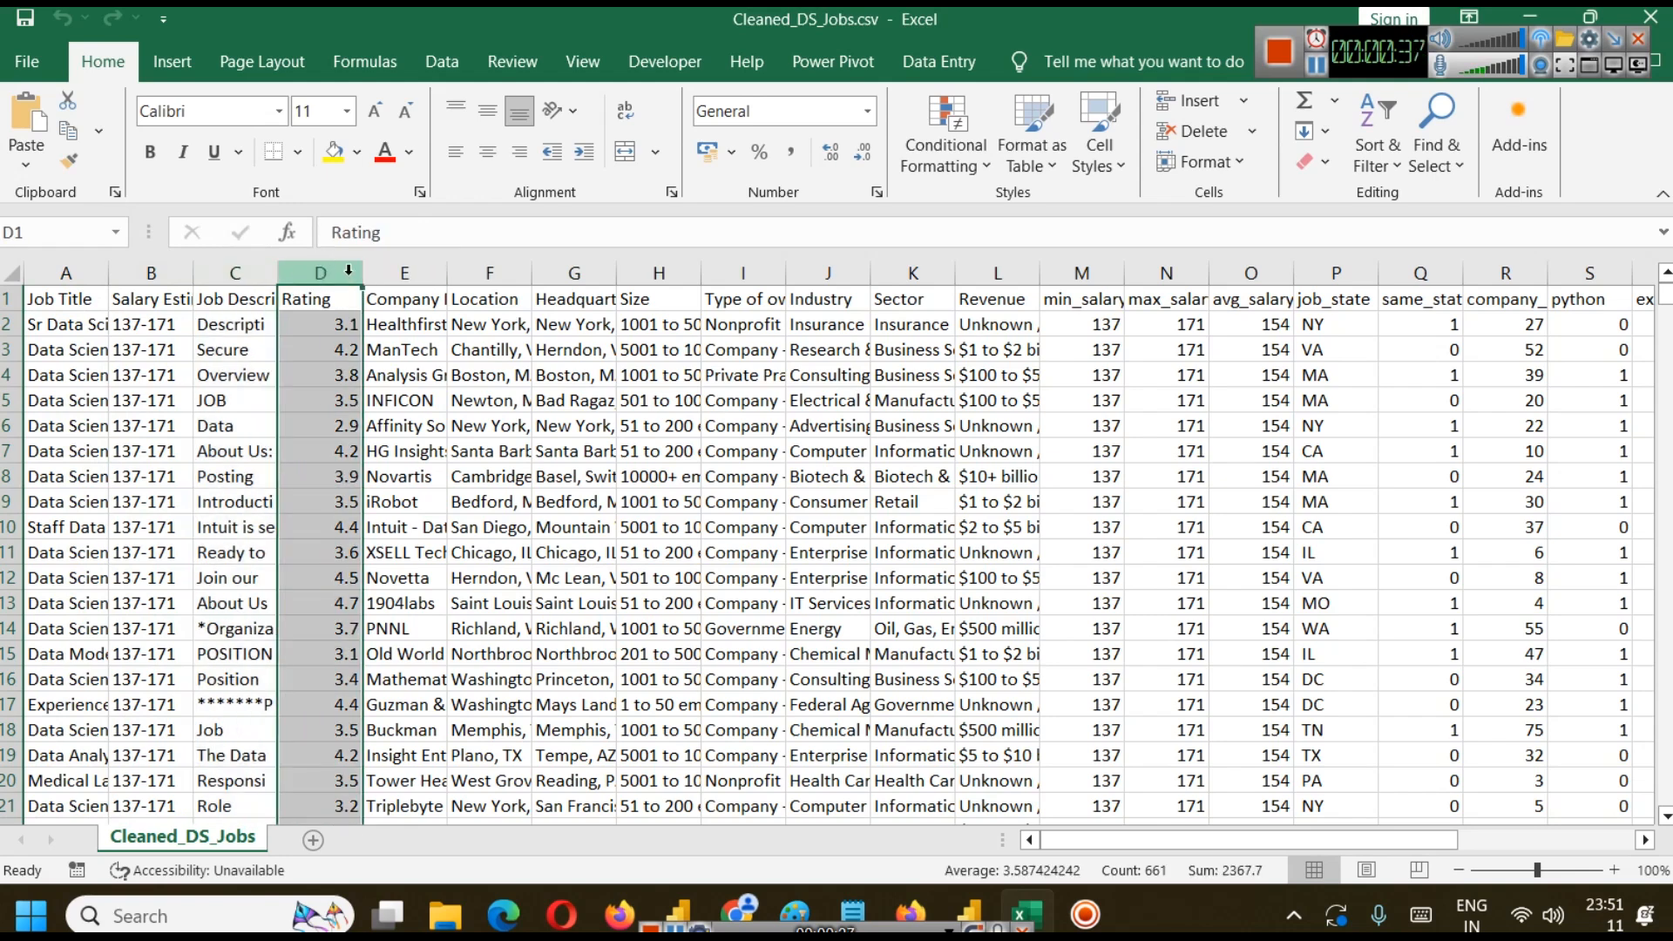
pyautogui.click(417, 274)
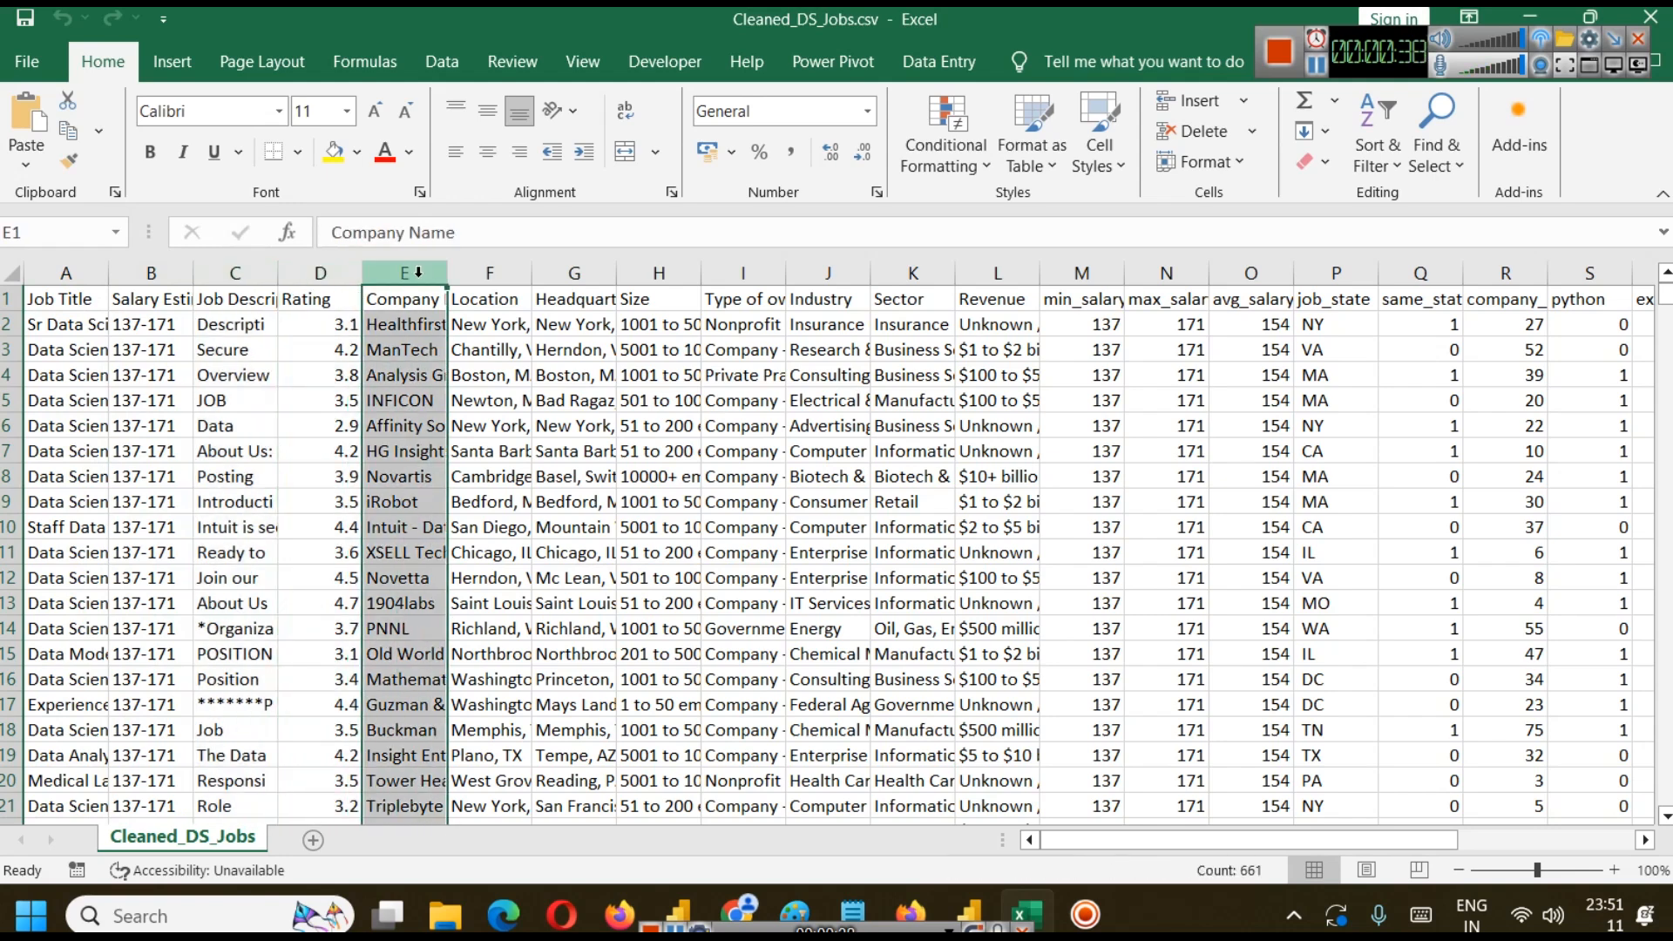
pyautogui.click(473, 266)
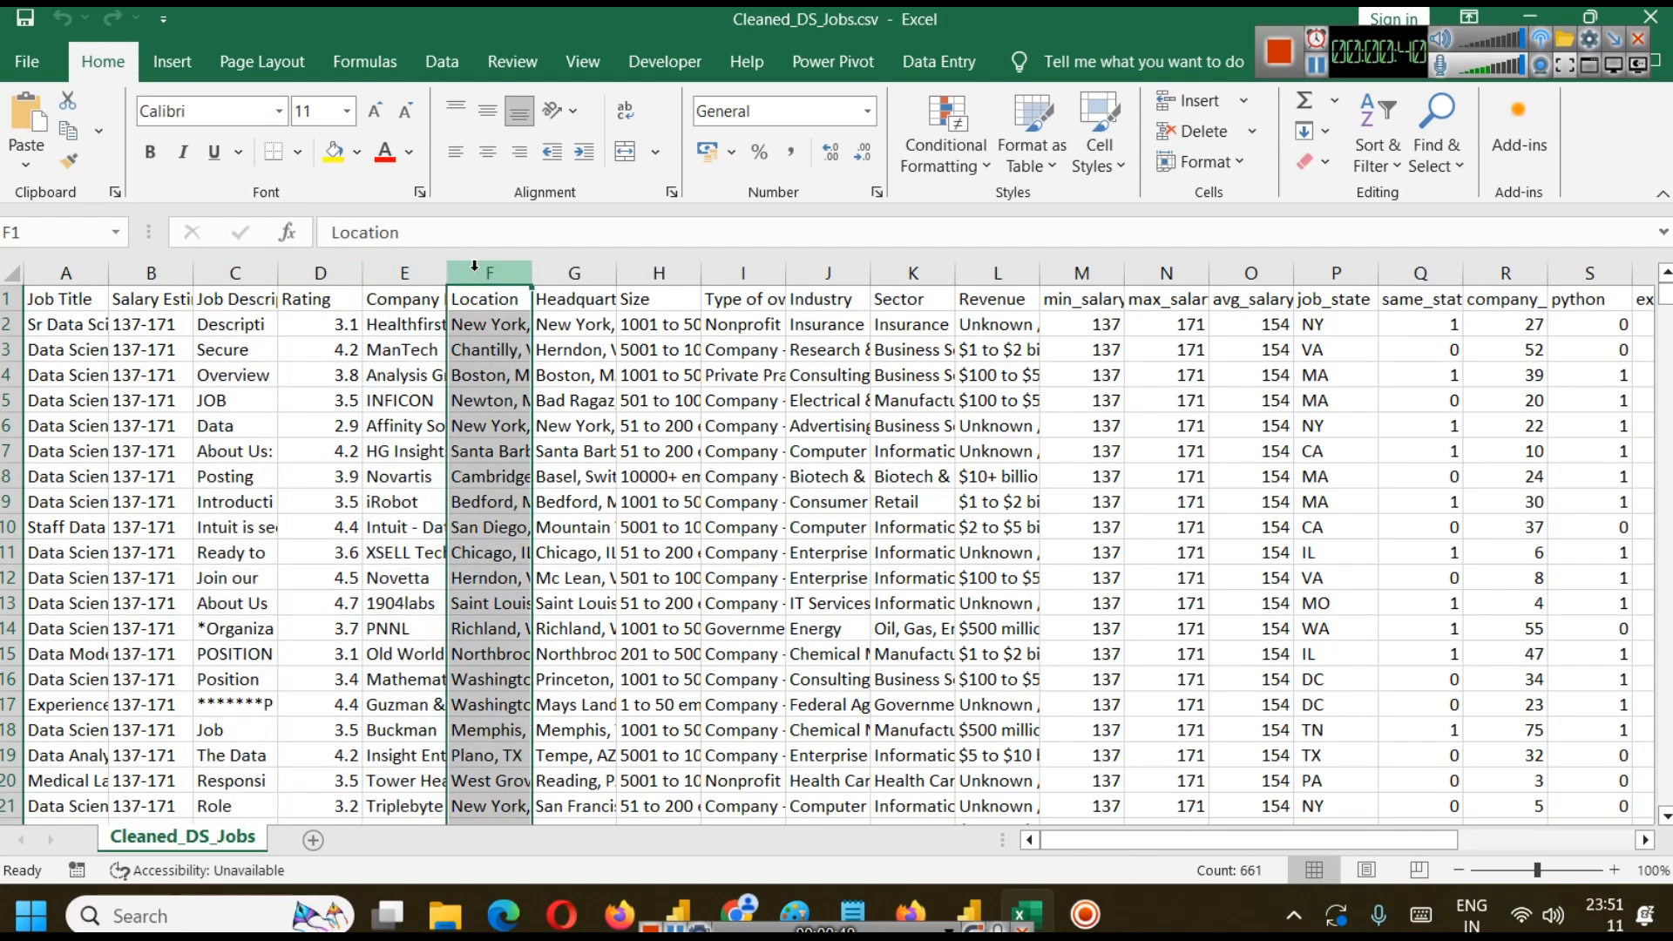
pyautogui.click(575, 270)
pyautogui.click(684, 270)
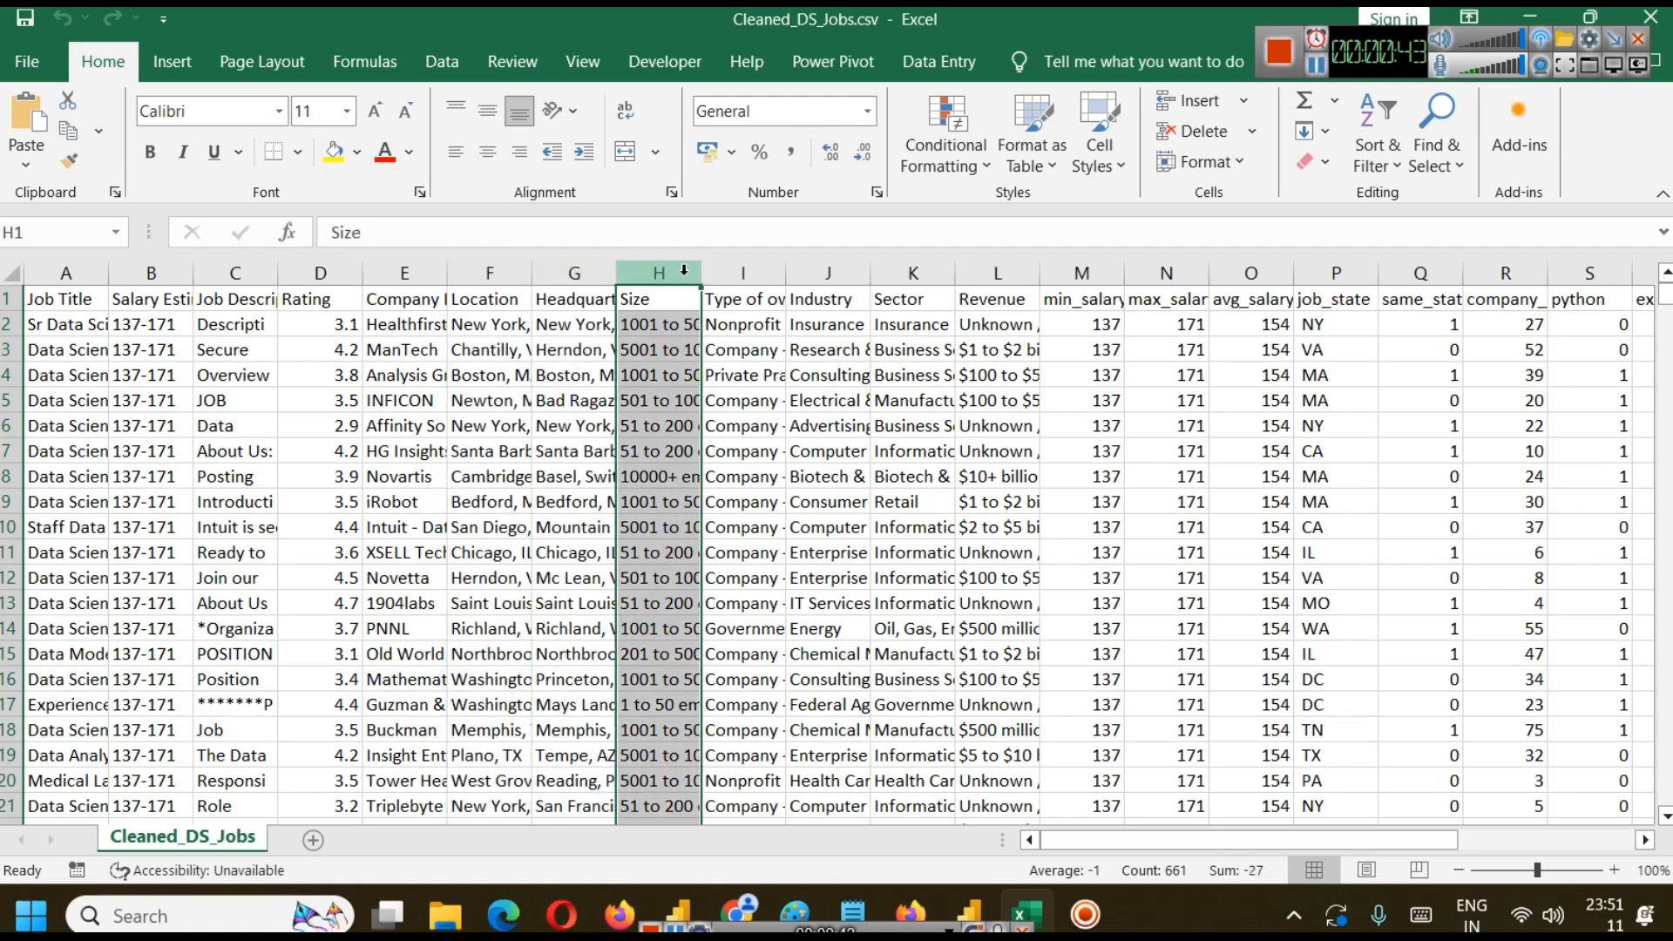
# Review the Type of ownership, Industry, Sector and Revenue columns, including the first few Sector entries.
pyautogui.click(759, 270)
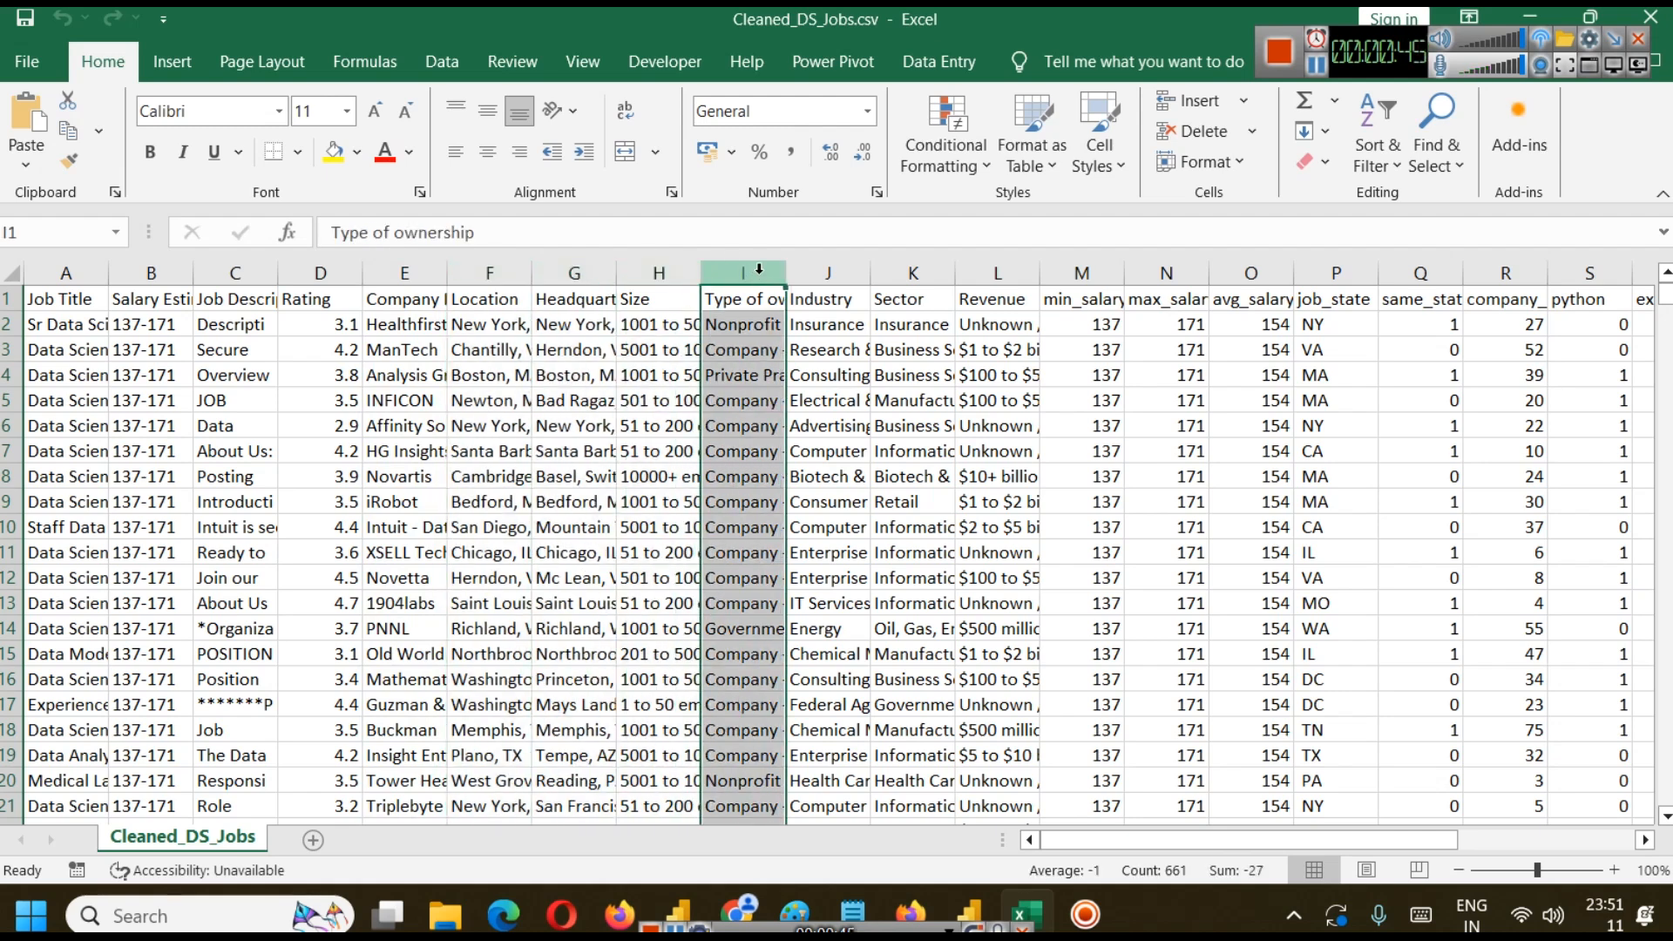
pyautogui.click(809, 271)
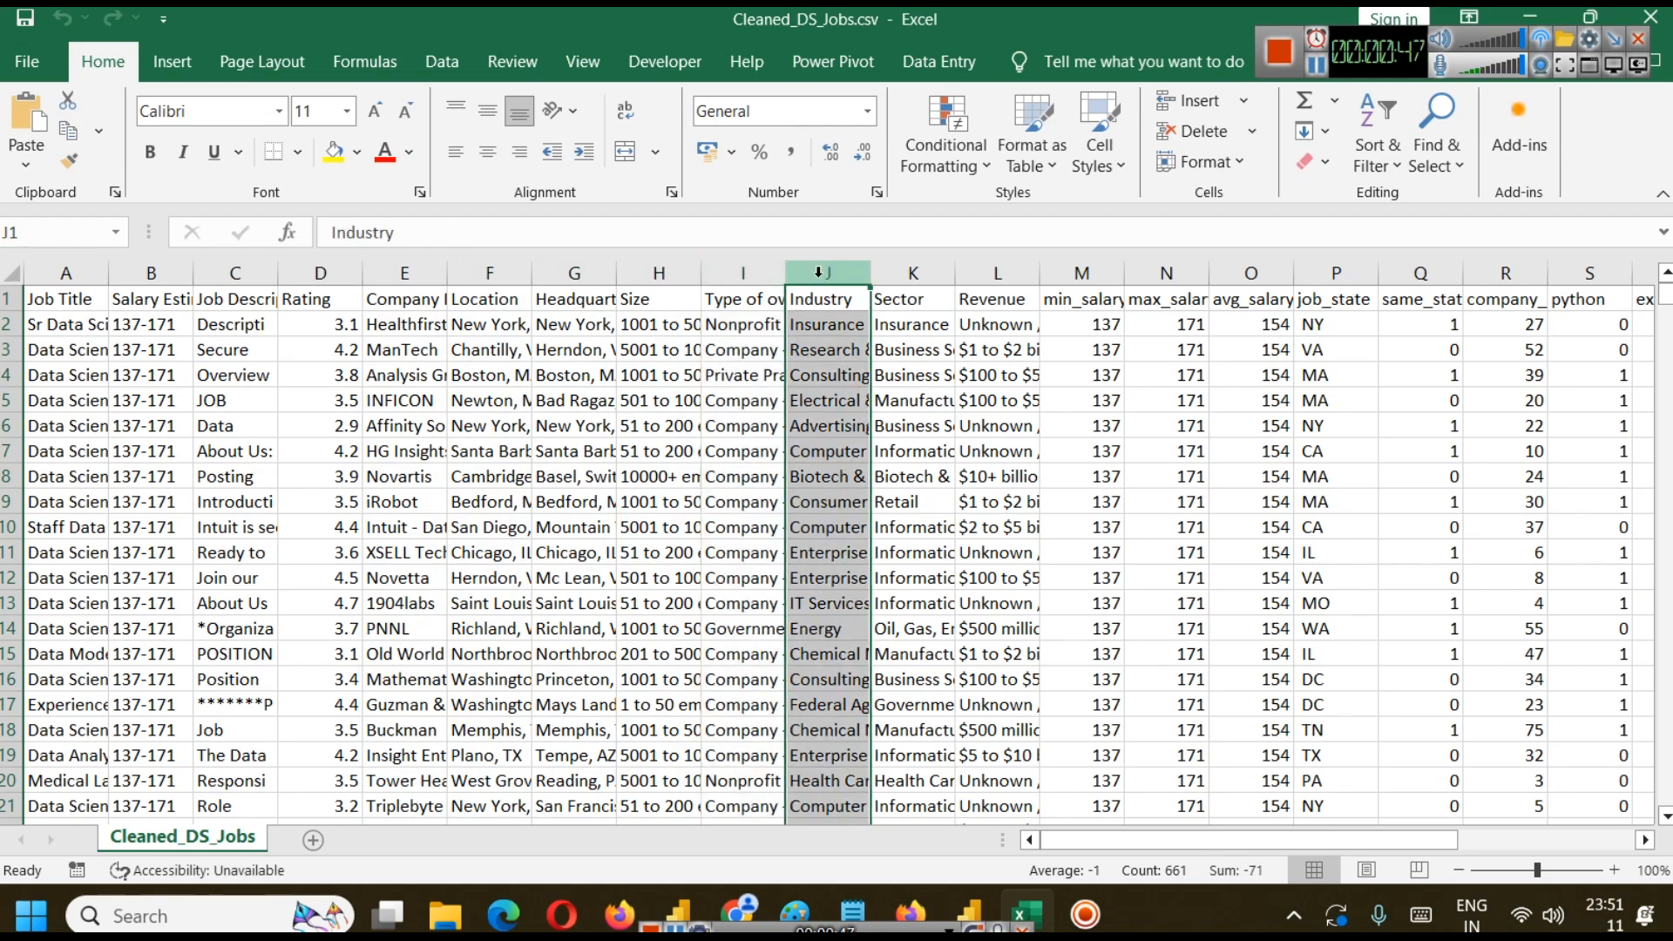
pyautogui.click(911, 272)
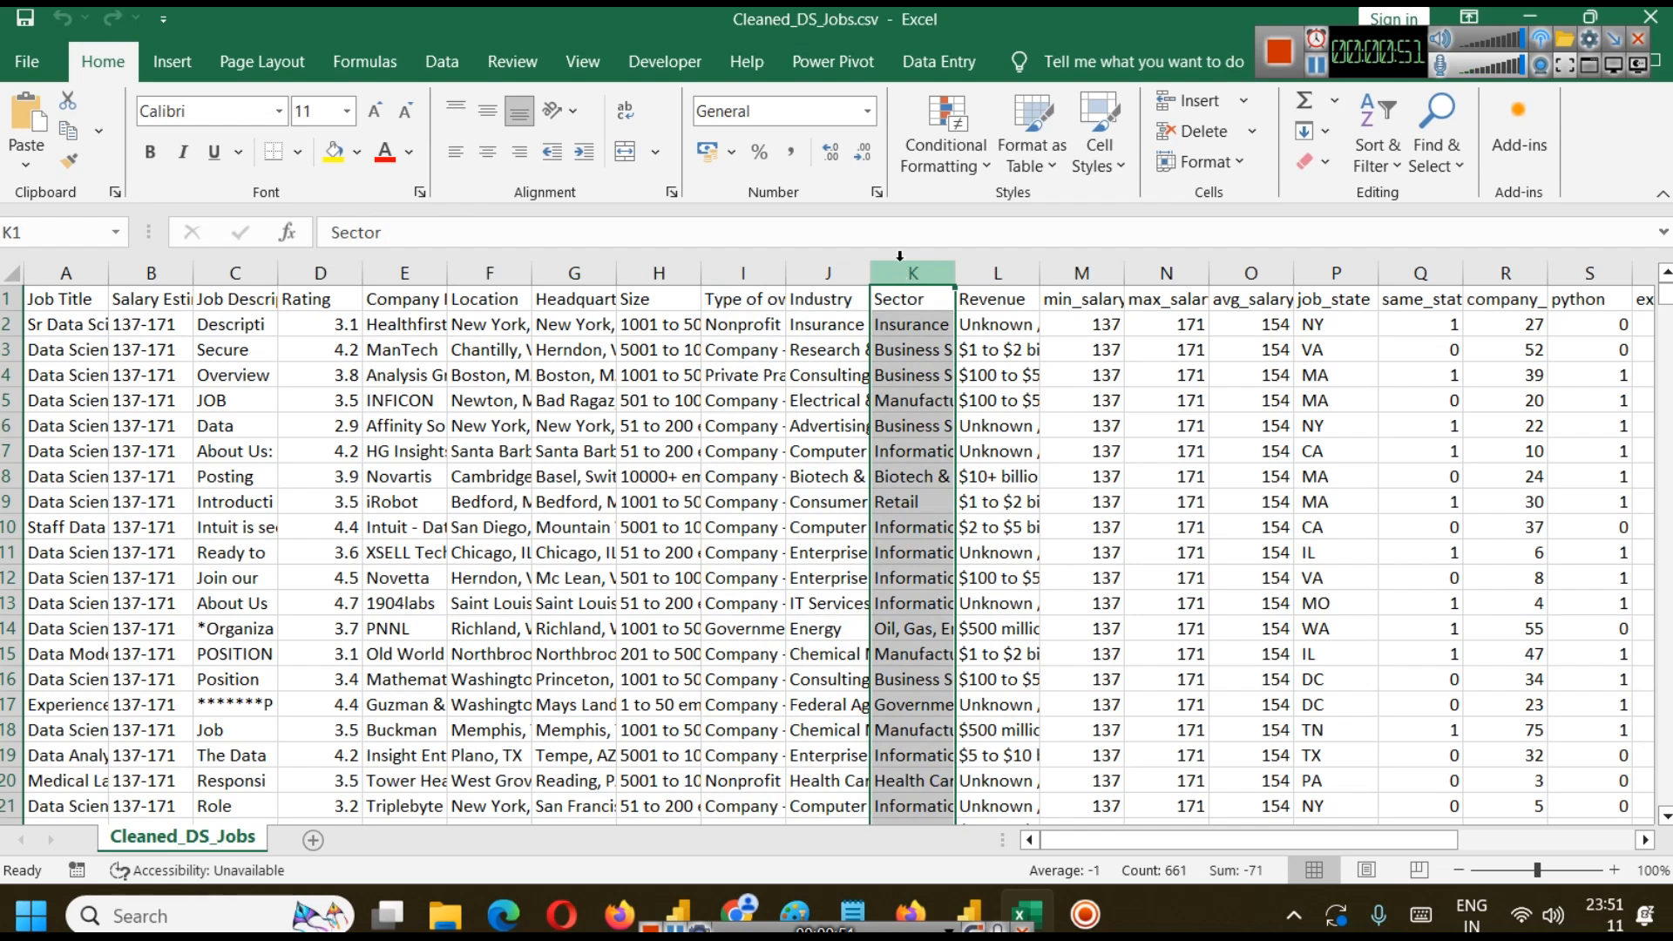
pyautogui.click(926, 322)
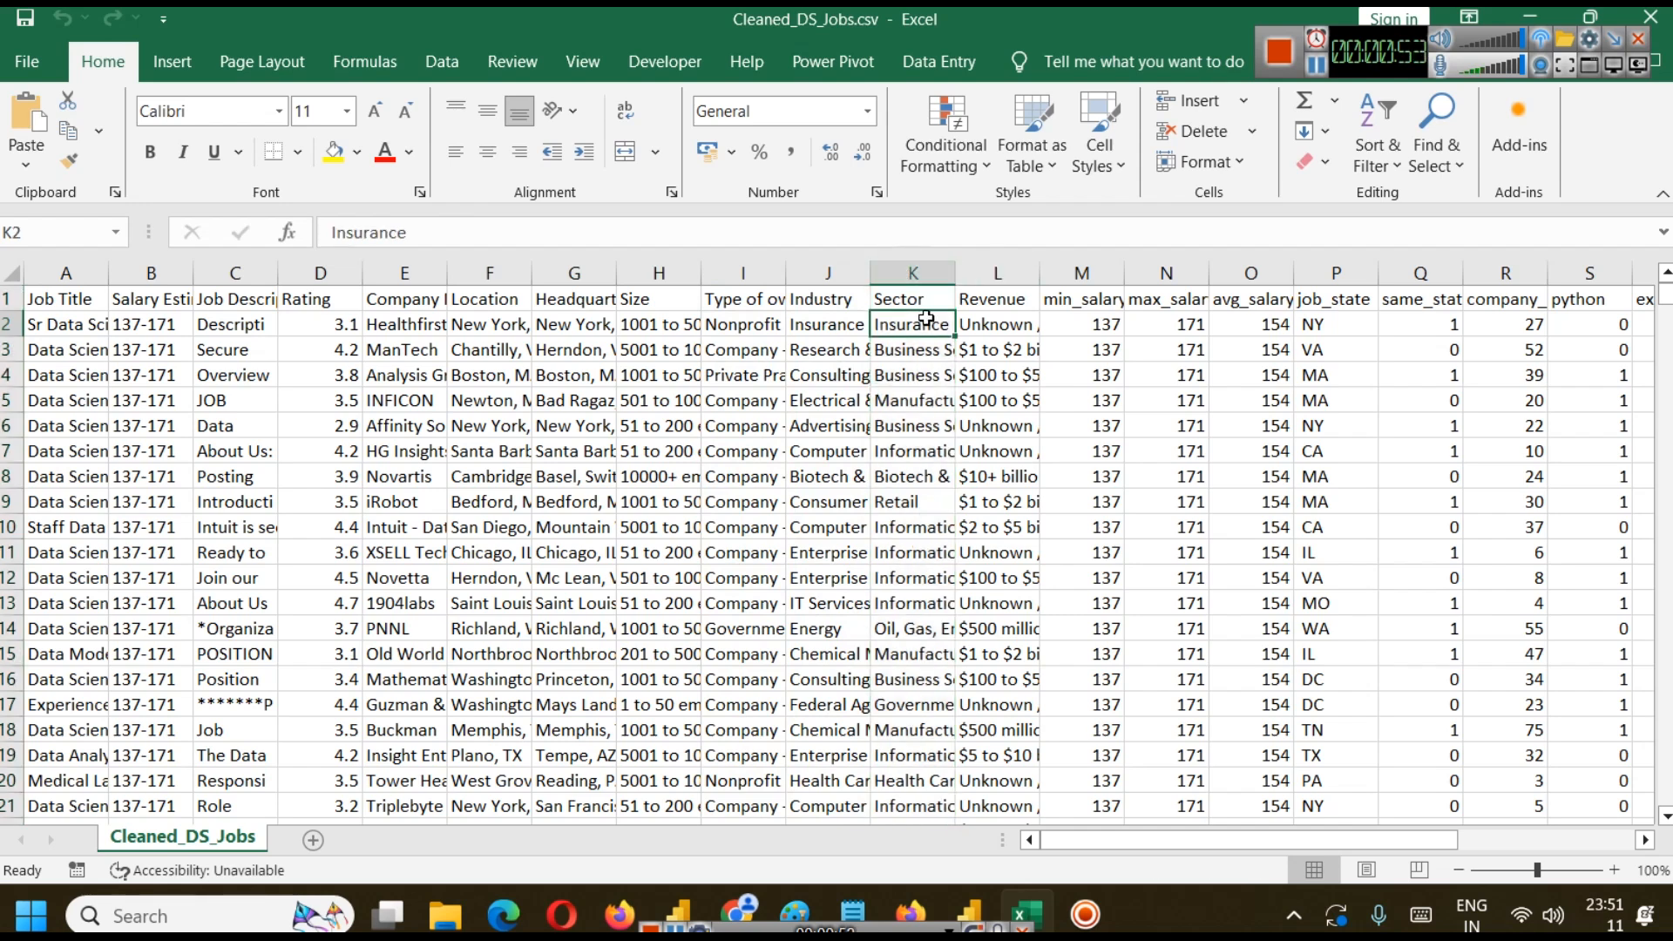
pyautogui.click(931, 350)
pyautogui.click(937, 377)
pyautogui.click(1016, 262)
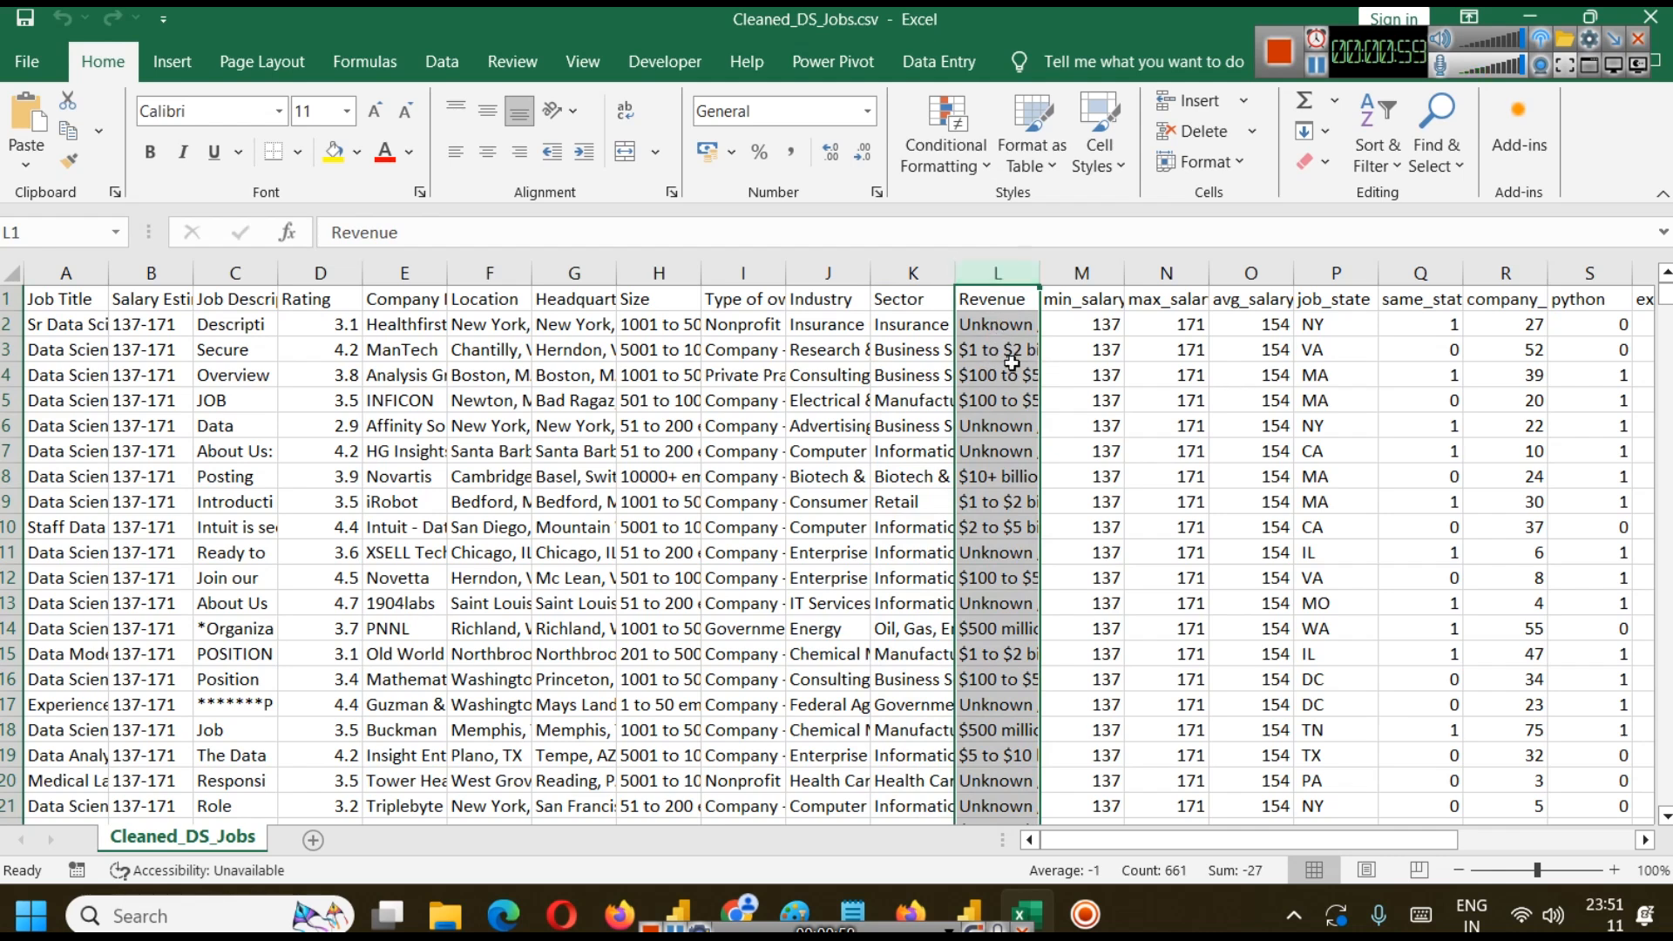
# Review the min_salary, max_salary, avg_salary, job_state and same_state columns.
pyautogui.click(1076, 270)
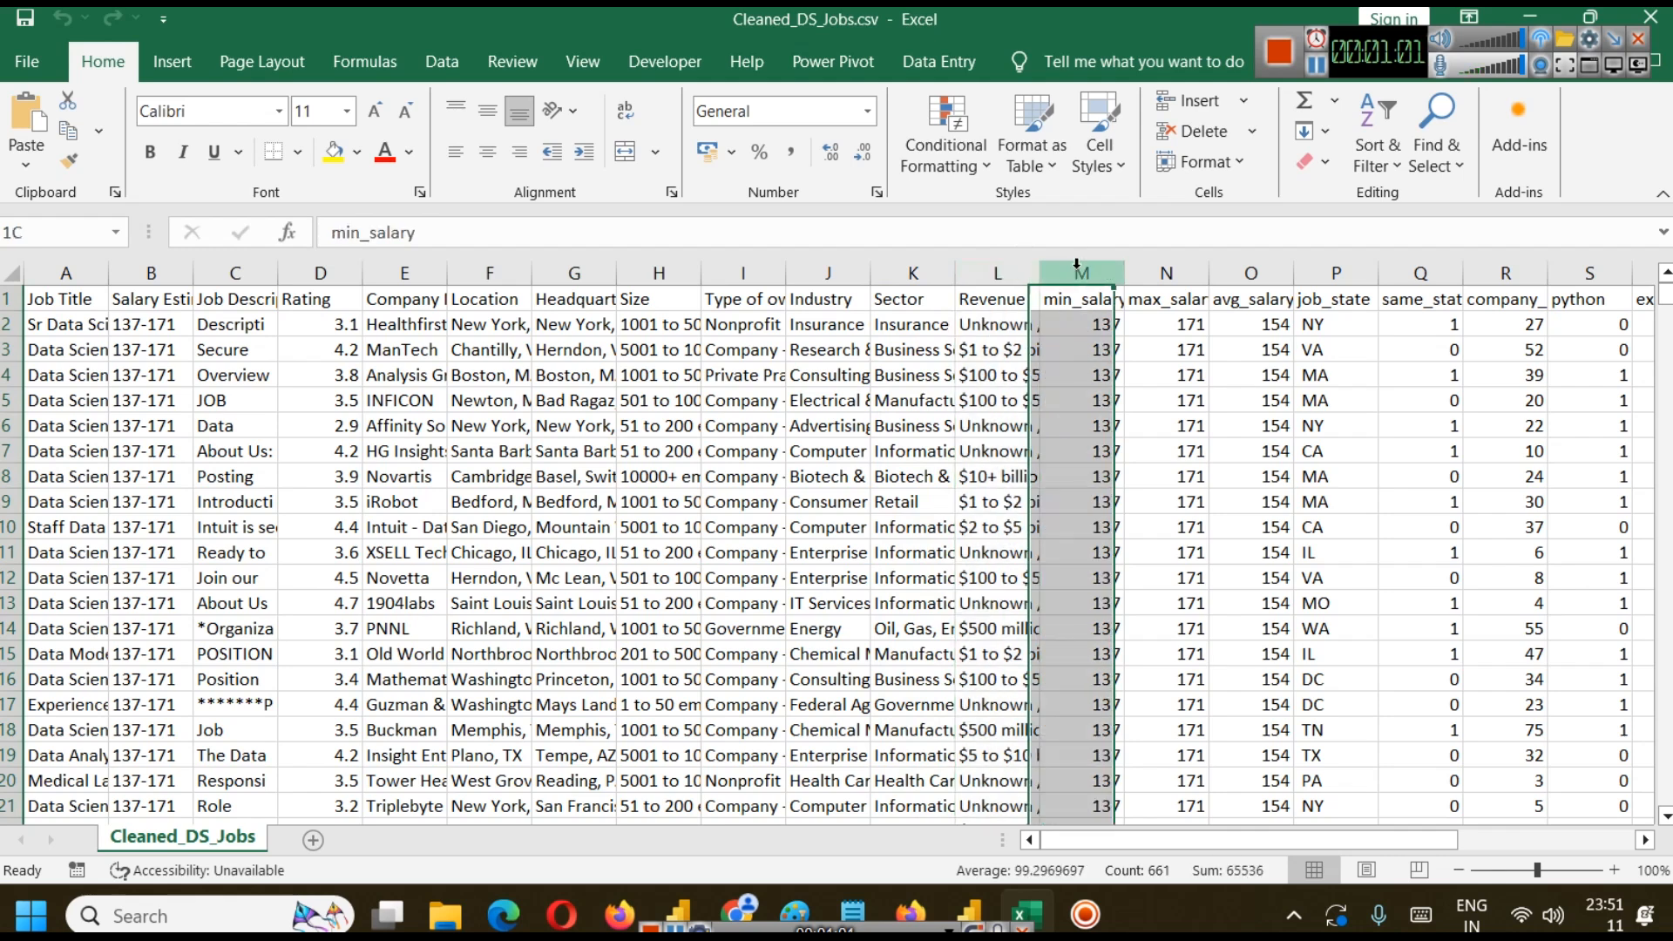
pyautogui.click(1189, 266)
pyautogui.click(1246, 270)
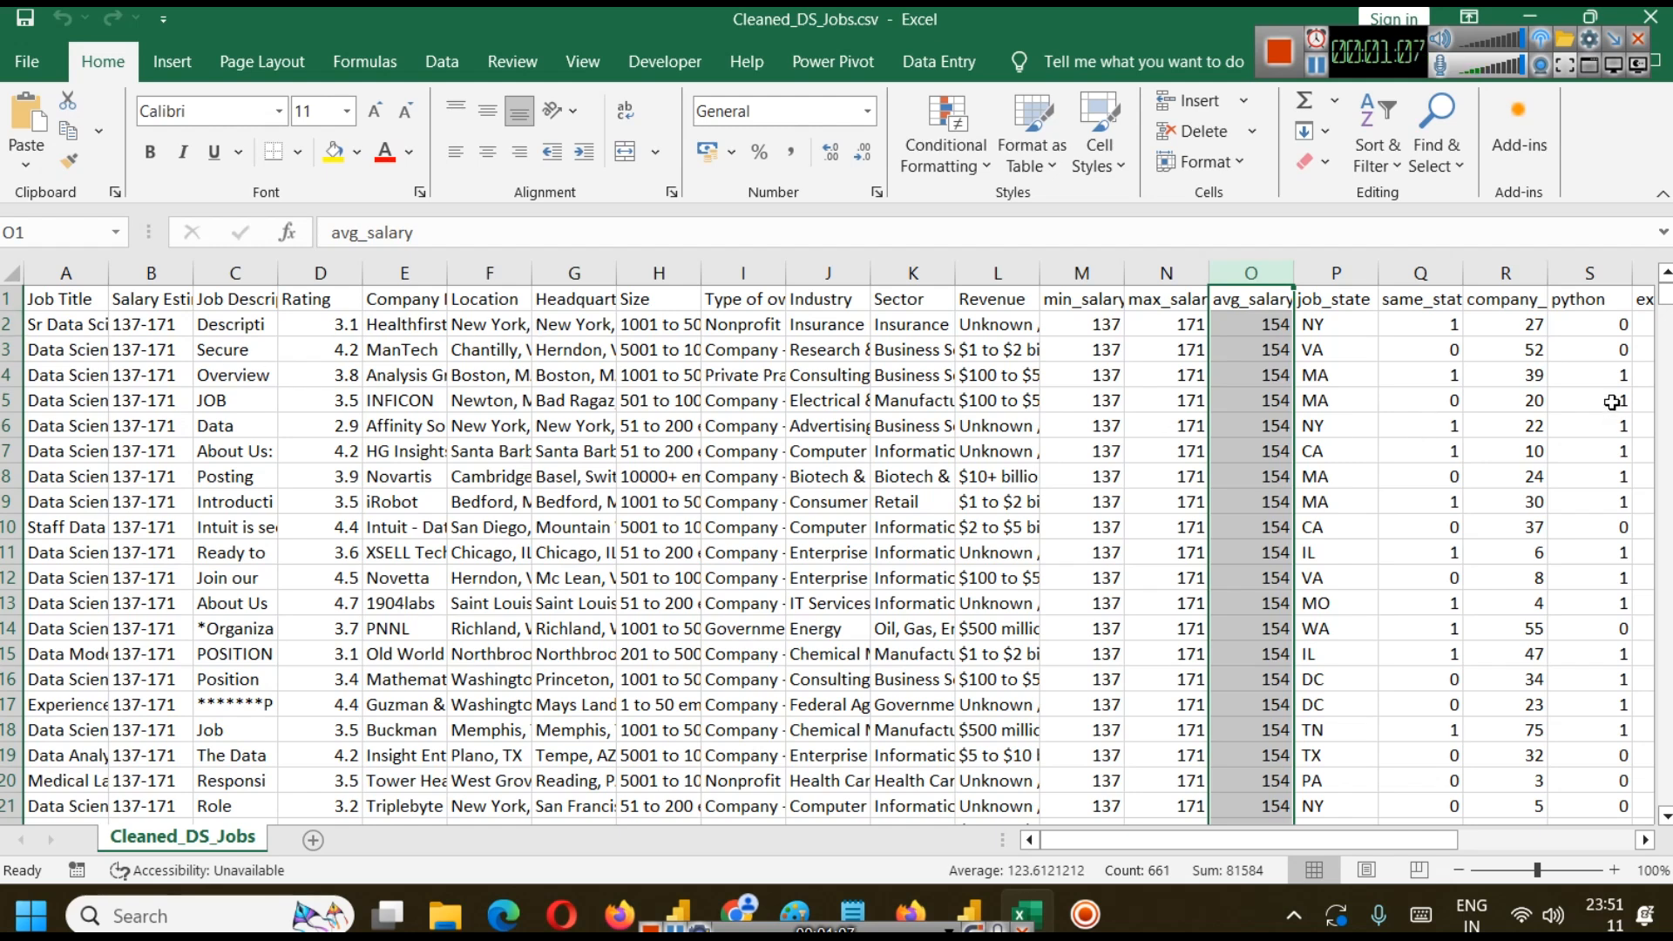
pyautogui.click(1353, 266)
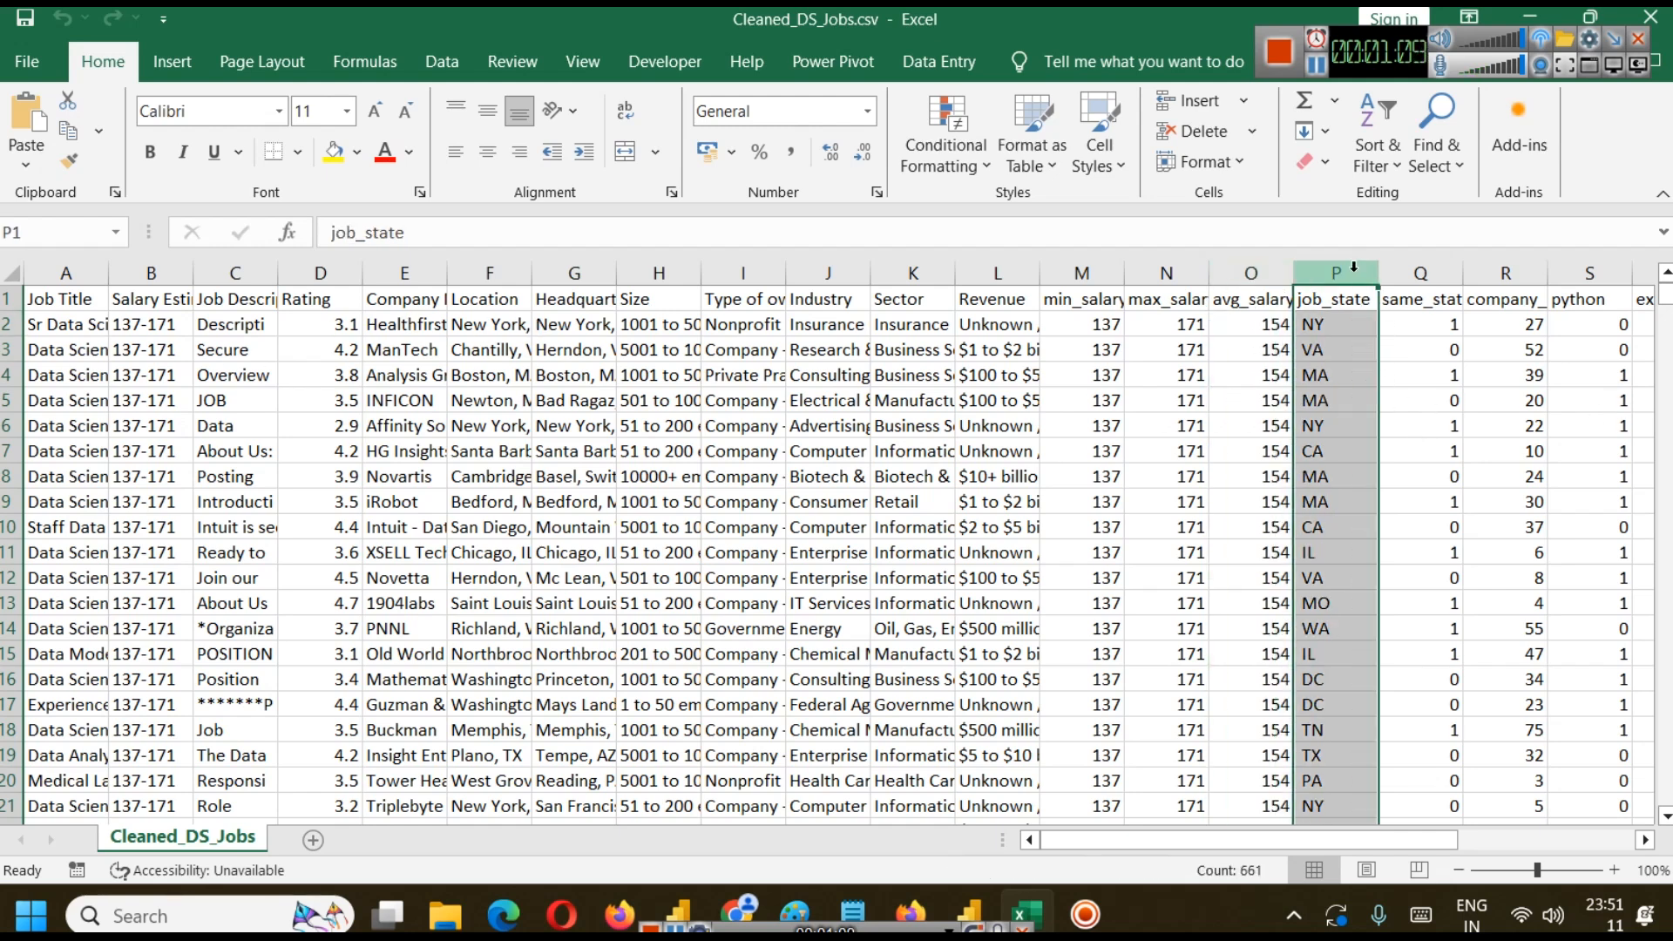
pyautogui.click(1425, 267)
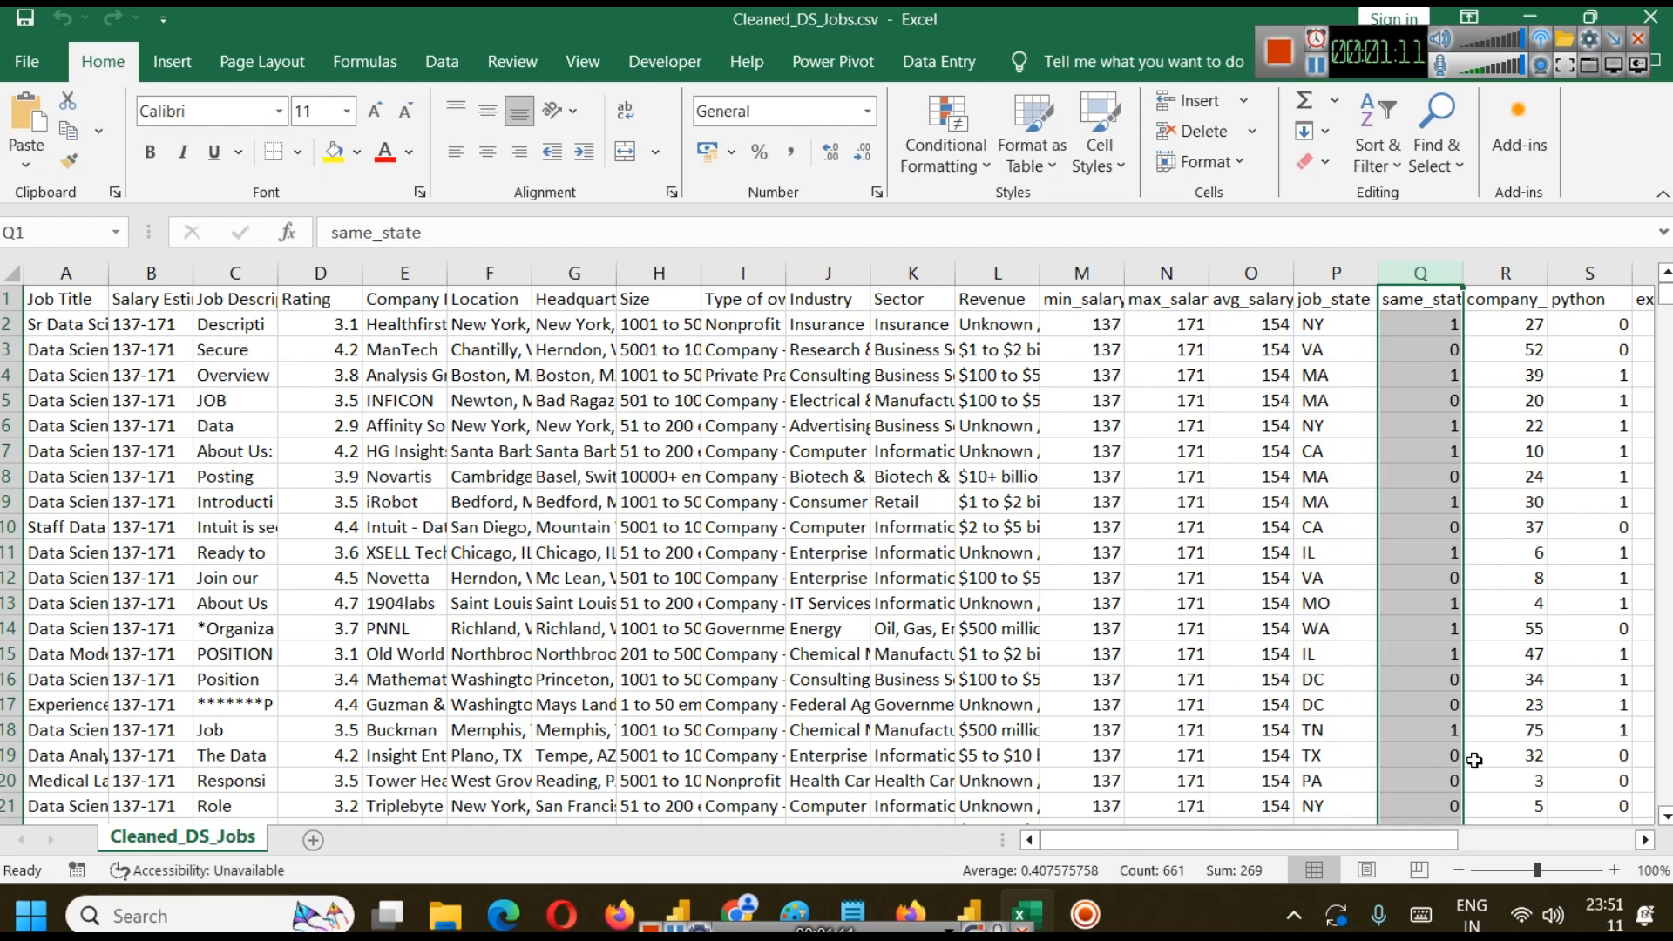
# Review the remaining columns, from company_age and the python skill flag through big_data, job_simp and seniority.
pyautogui.moveTo(1351, 842); pyautogui.dragTo(1438, 836)
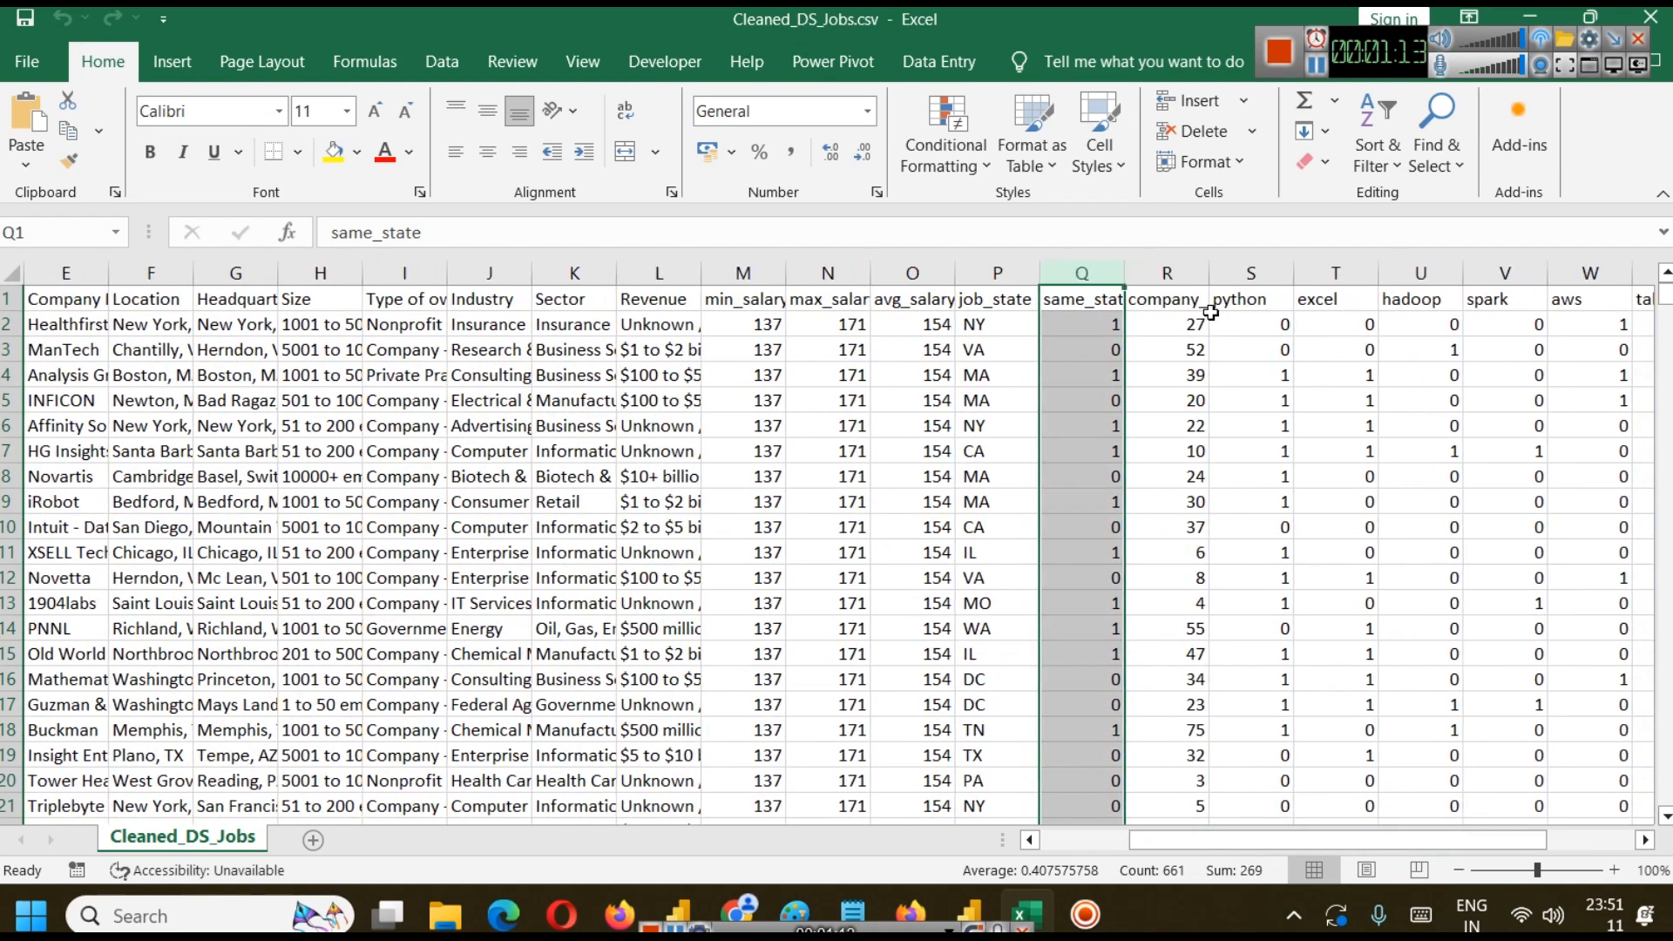
pyautogui.click(1198, 273)
pyautogui.click(1264, 270)
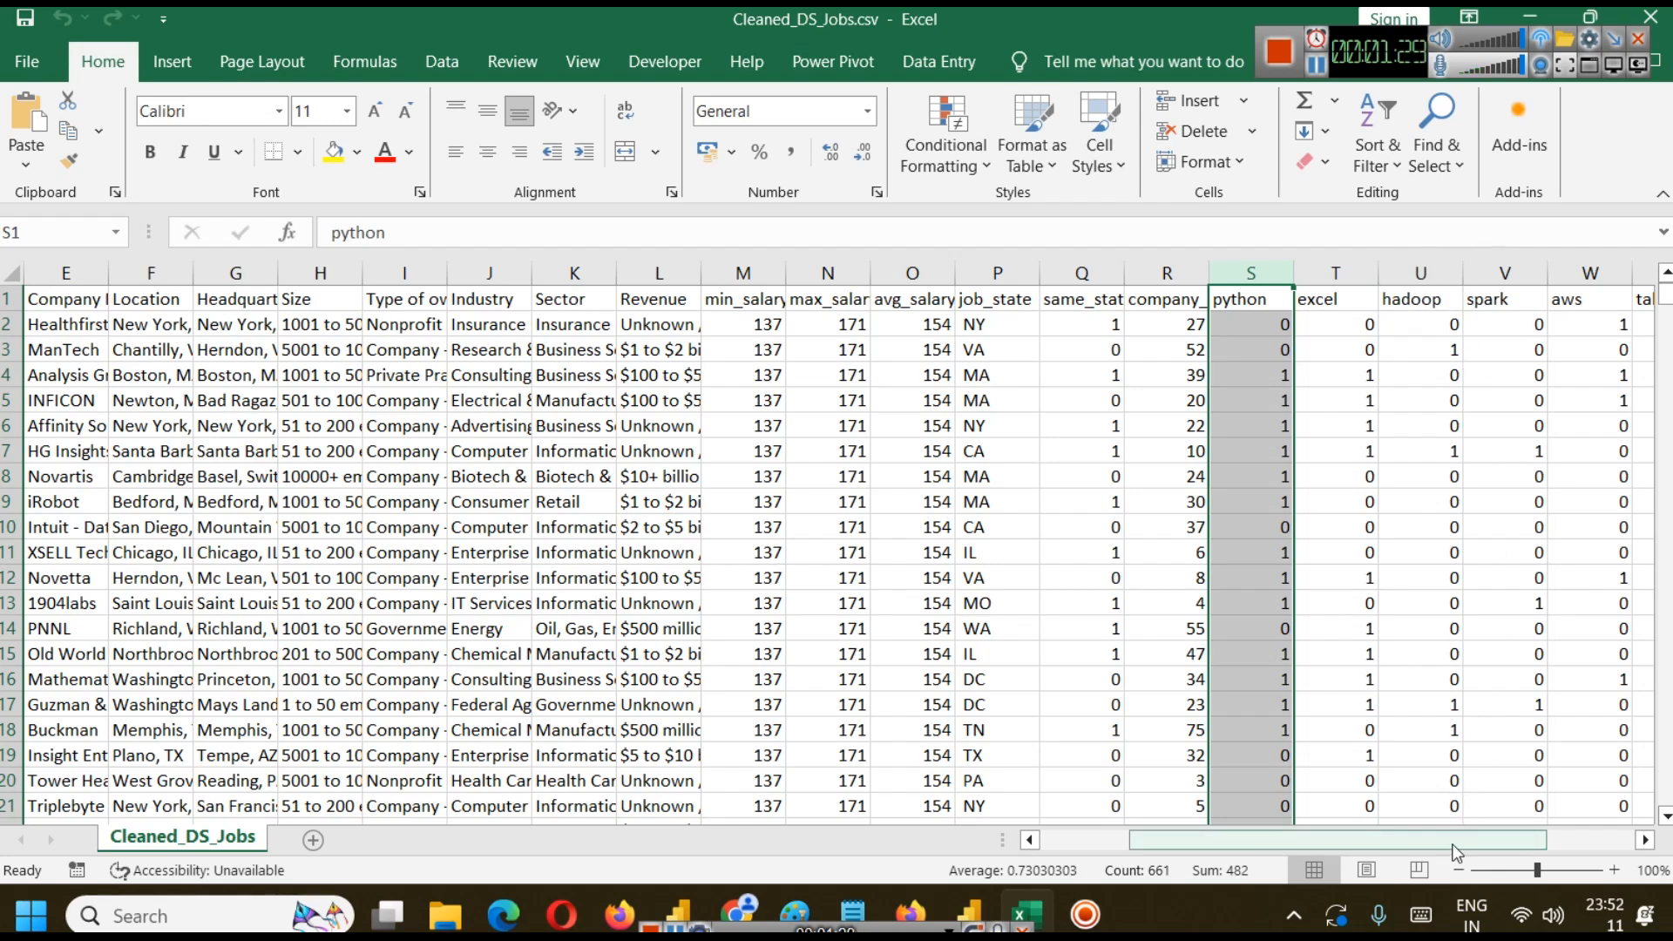
pyautogui.moveTo(1449, 822); pyautogui.dragTo(1535, 832)
pyautogui.scroll(1, 1489, 731)
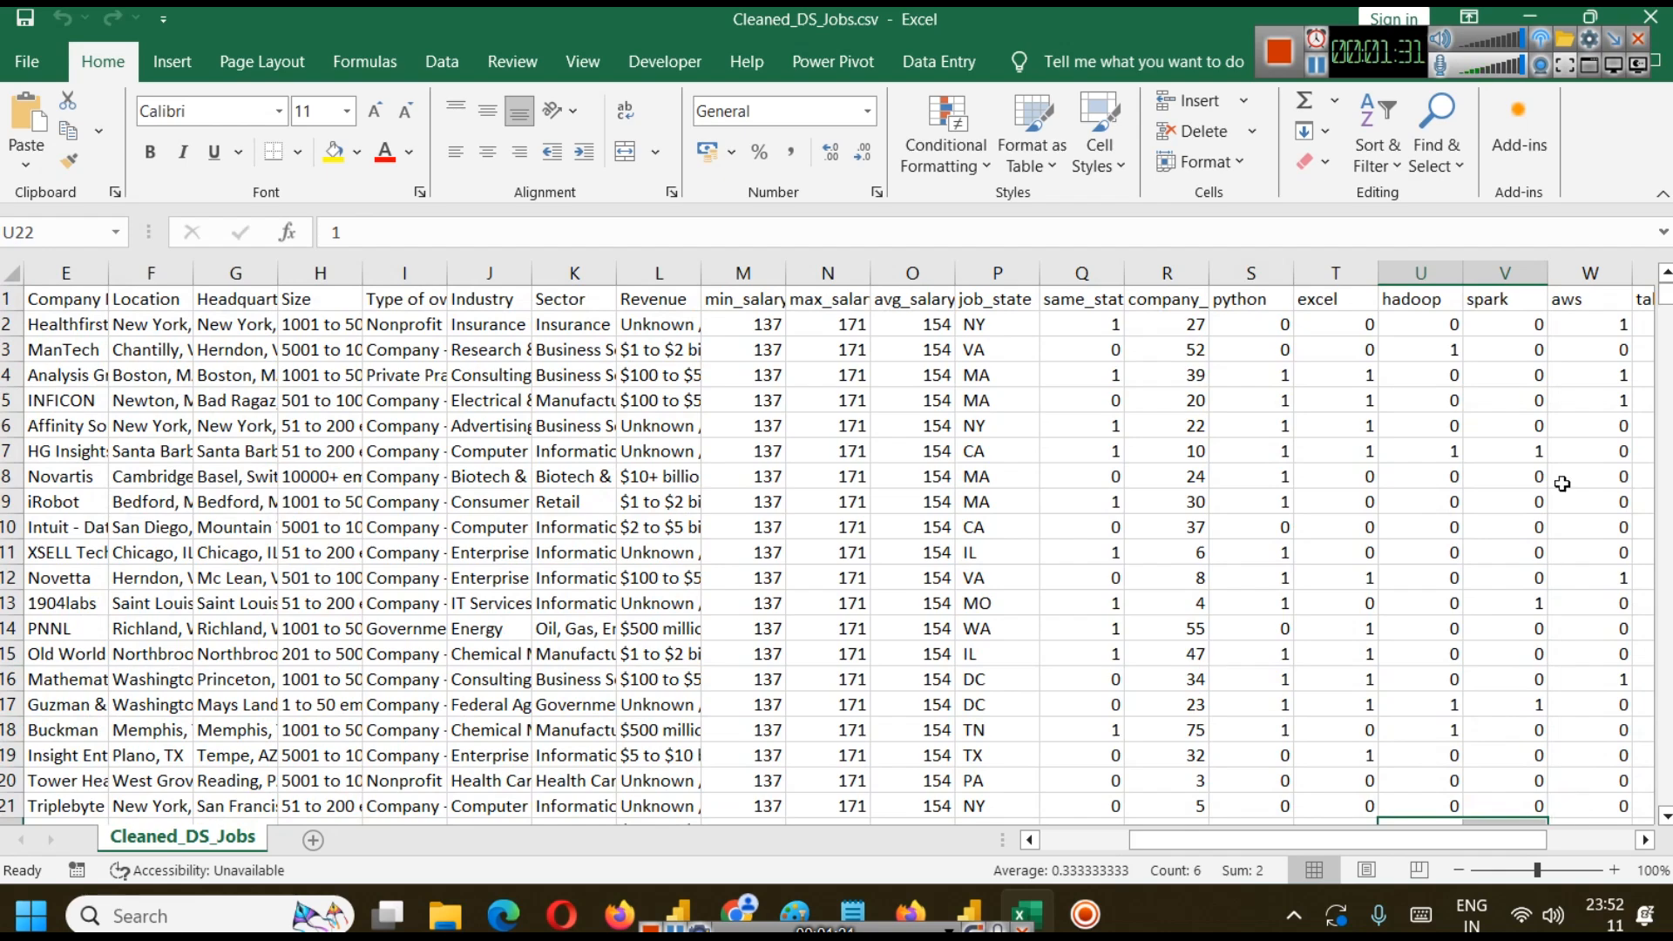
pyautogui.click(1618, 839)
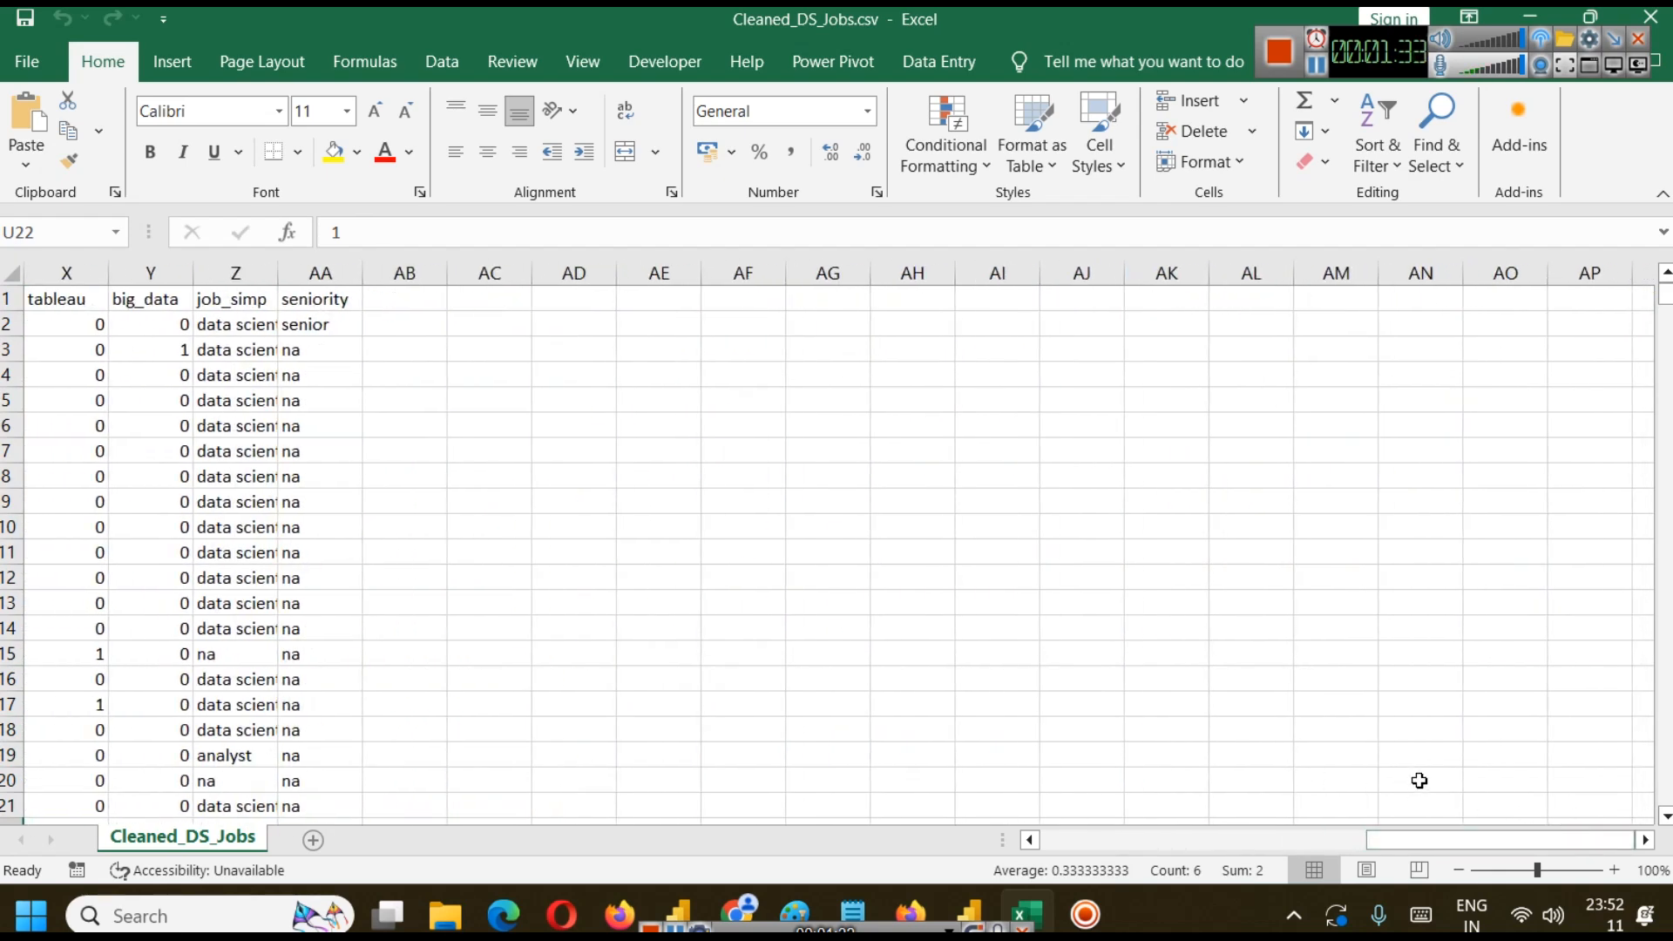
pyautogui.moveTo(1382, 840); pyautogui.dragTo(1357, 840)
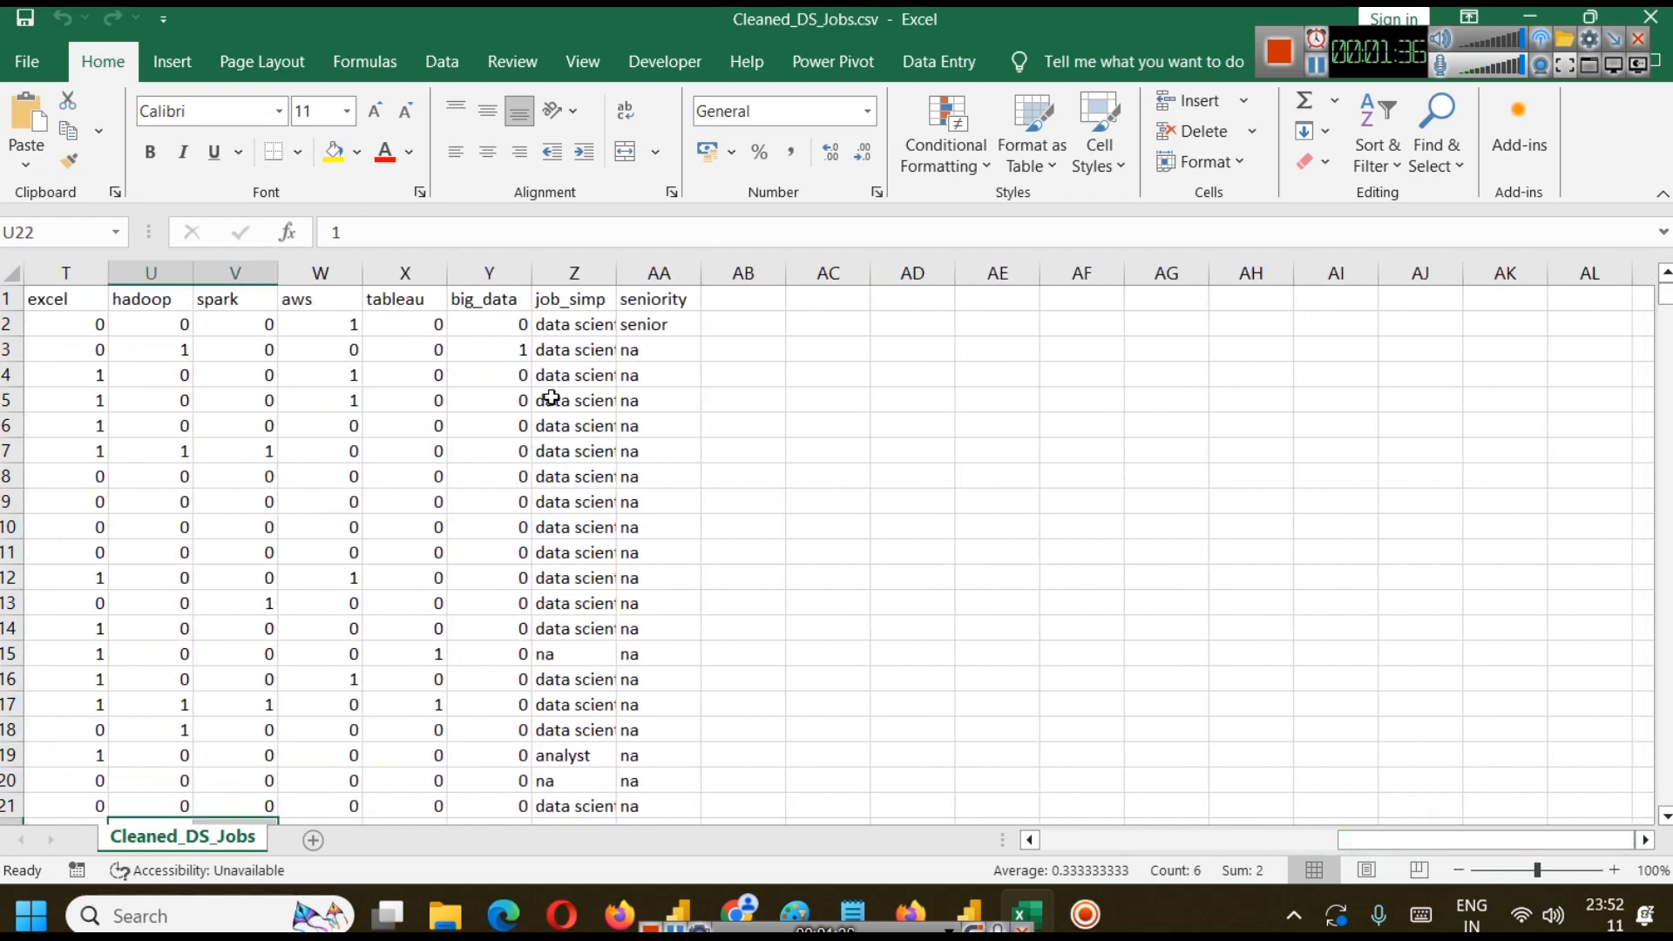
# Review the values in the job_simp and seniority columns of the Cleaned_DS_Jobs sheet.
pyautogui.click(588, 261)
pyautogui.click(591, 342)
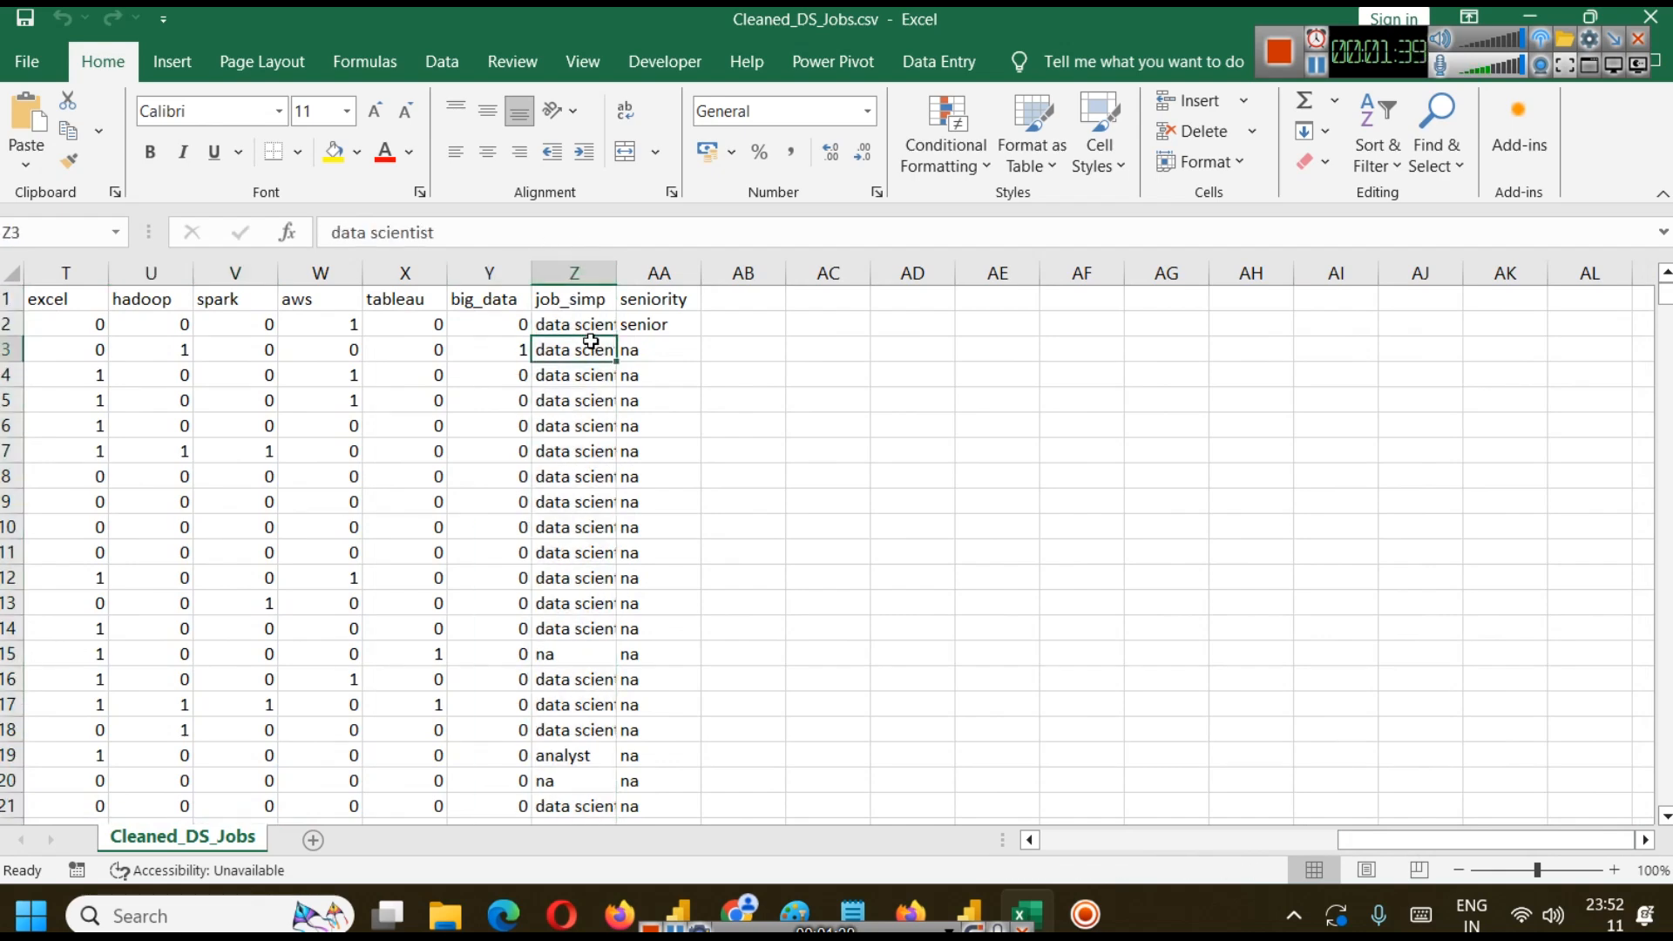
pyautogui.scroll(-3, 590, 578)
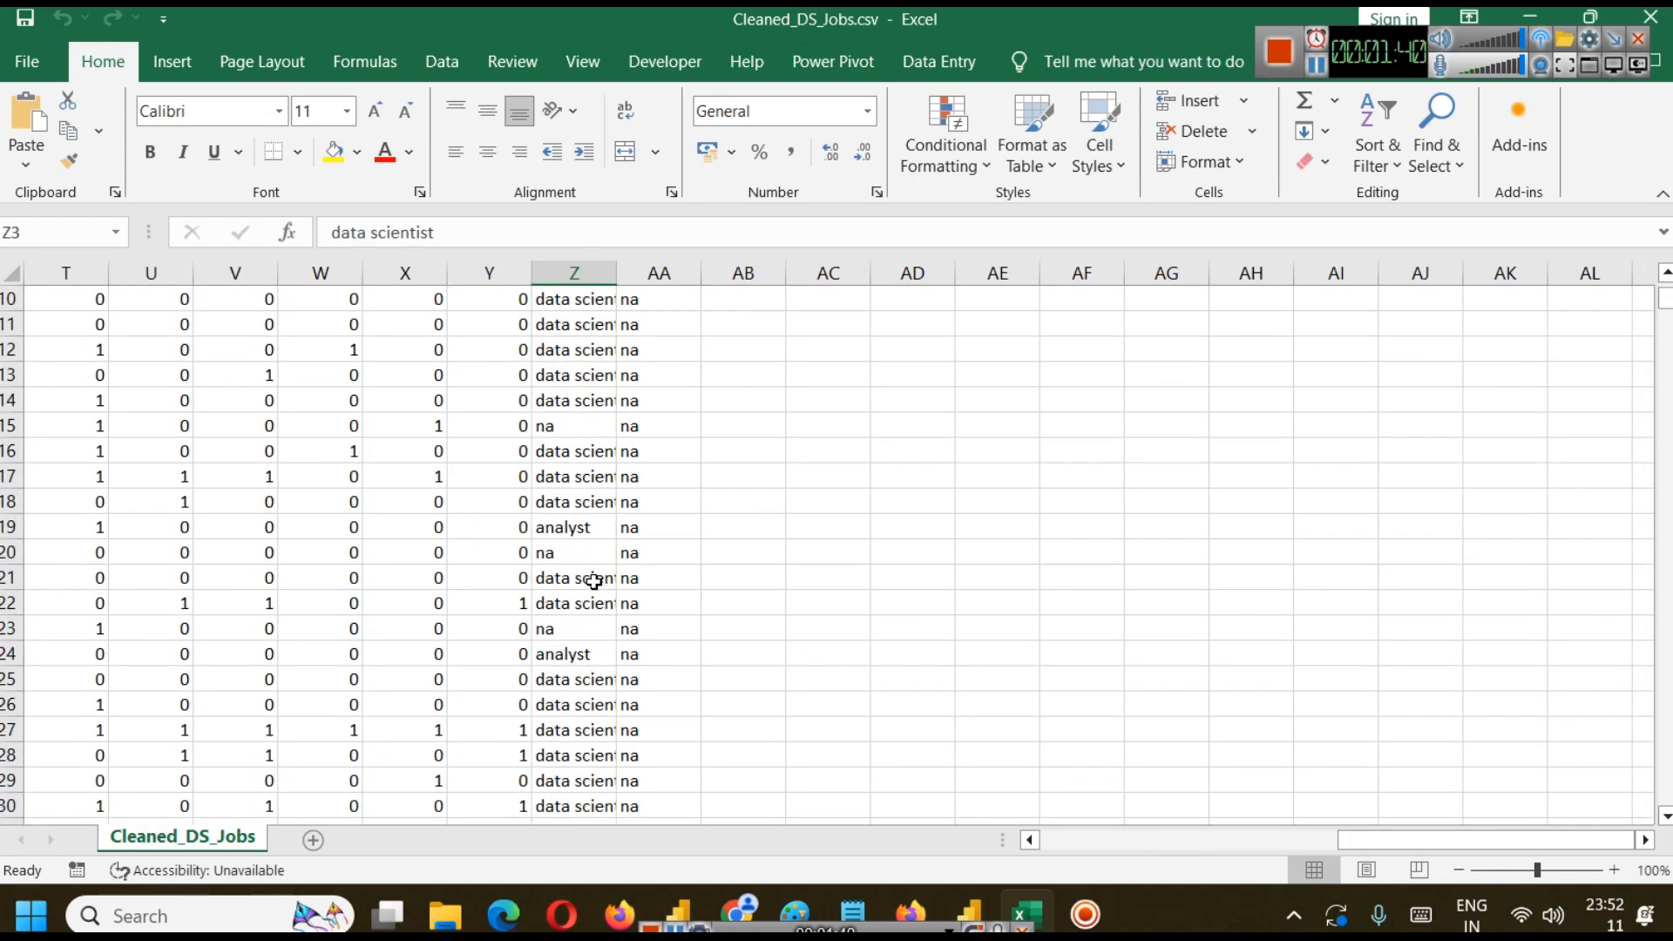
pyautogui.click(569, 678)
pyautogui.scroll(3, 591, 410)
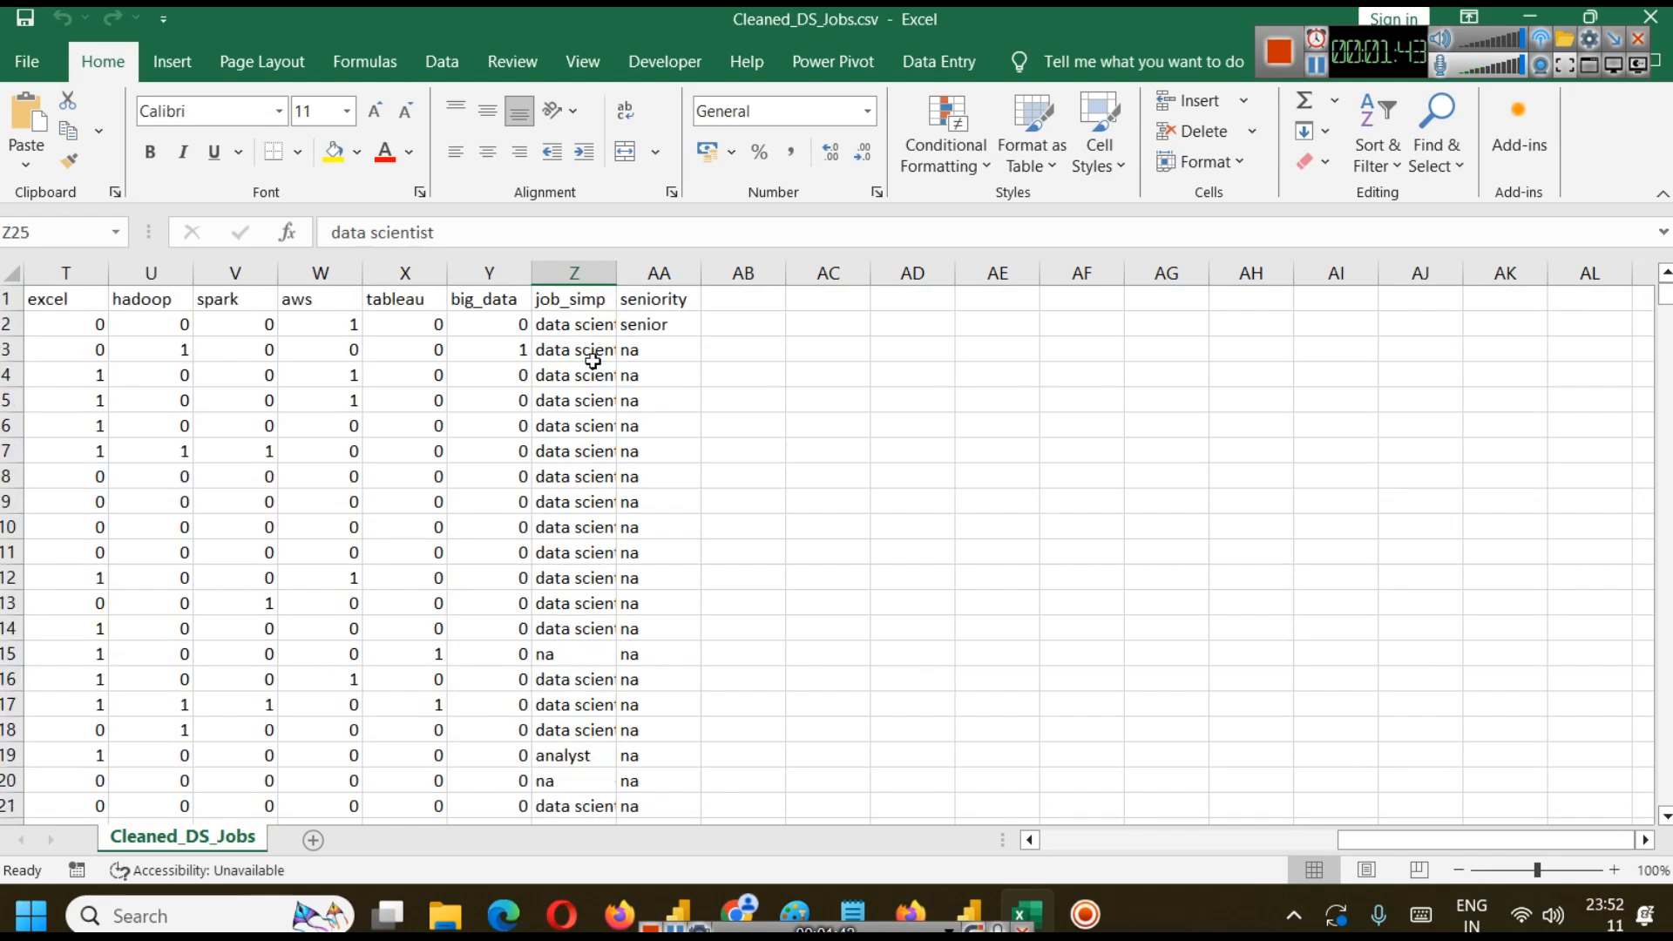
pyautogui.click(650, 270)
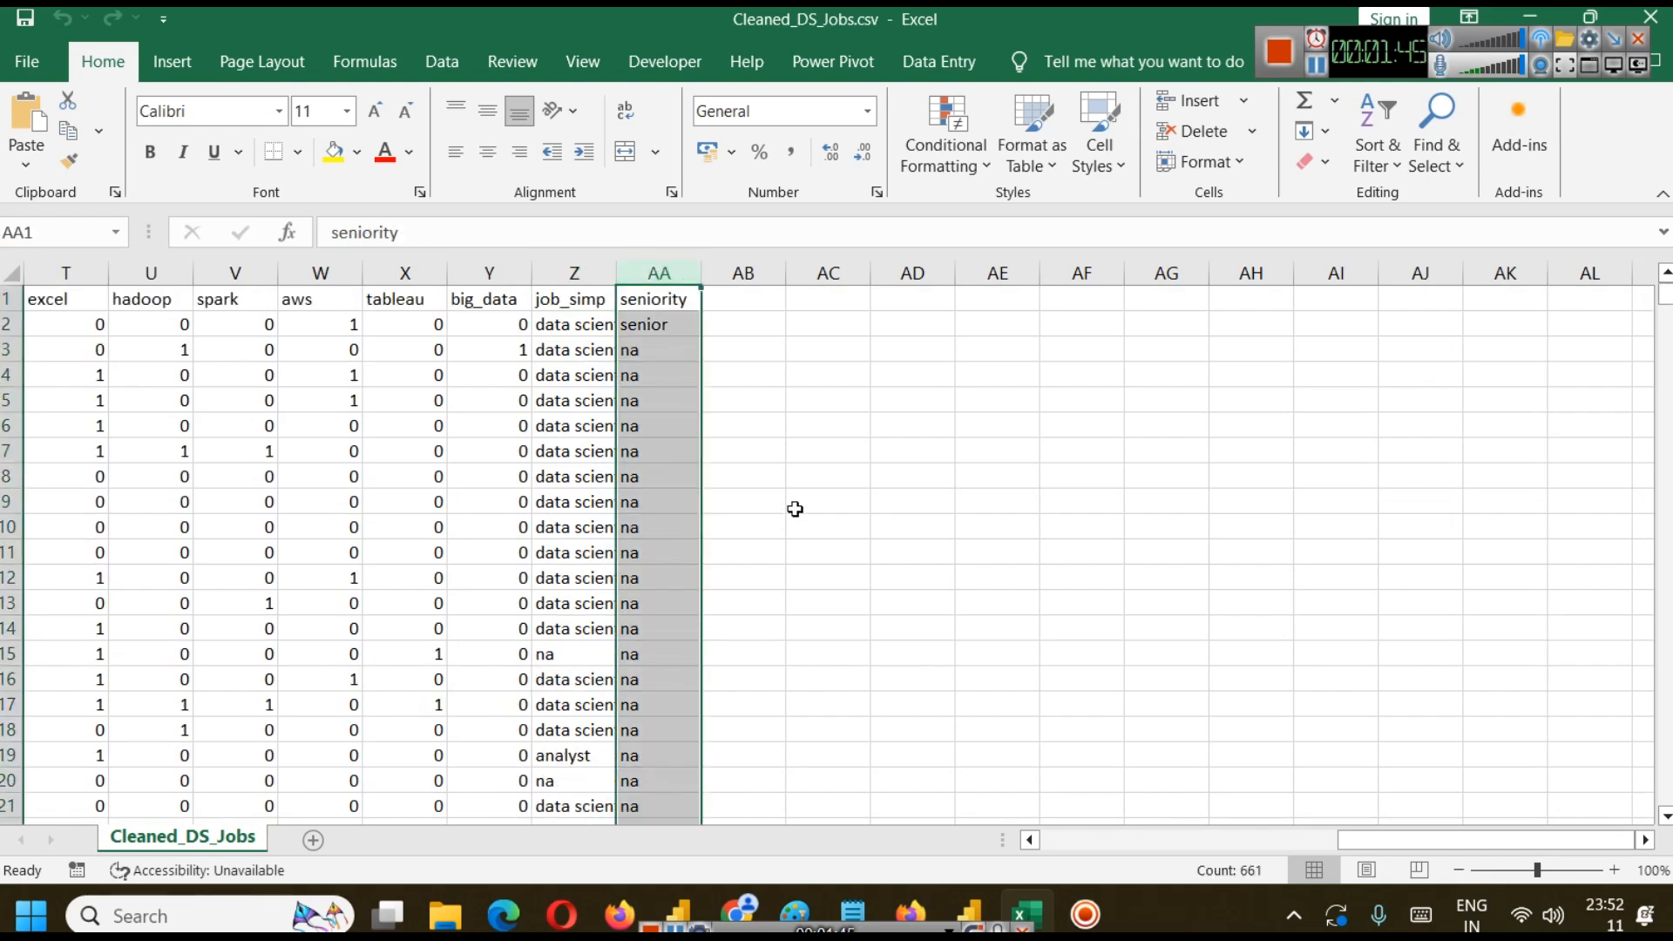
pyautogui.scroll(-20, 796, 523)
pyautogui.scroll(20, 789, 532)
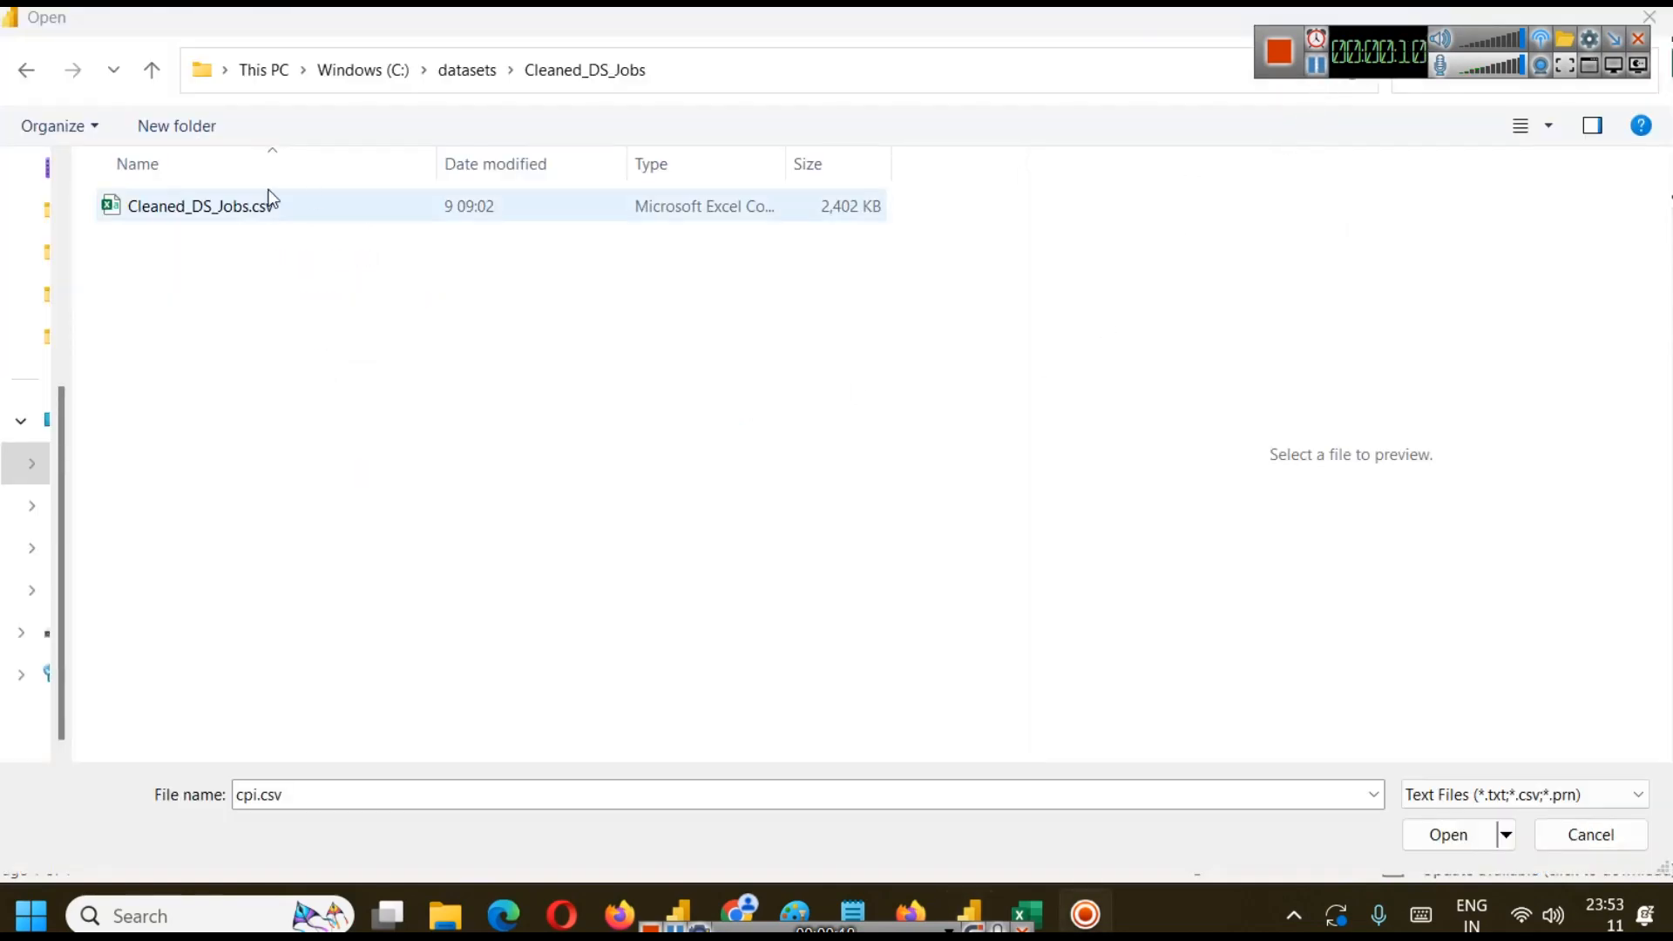
# Switch to Power BI Desktop, preview and load Cleaned_DS_Jobs.csv, and expand the loaded table to look through its fields.
pyautogui.click(227, 205)
pyautogui.click(1456, 847)
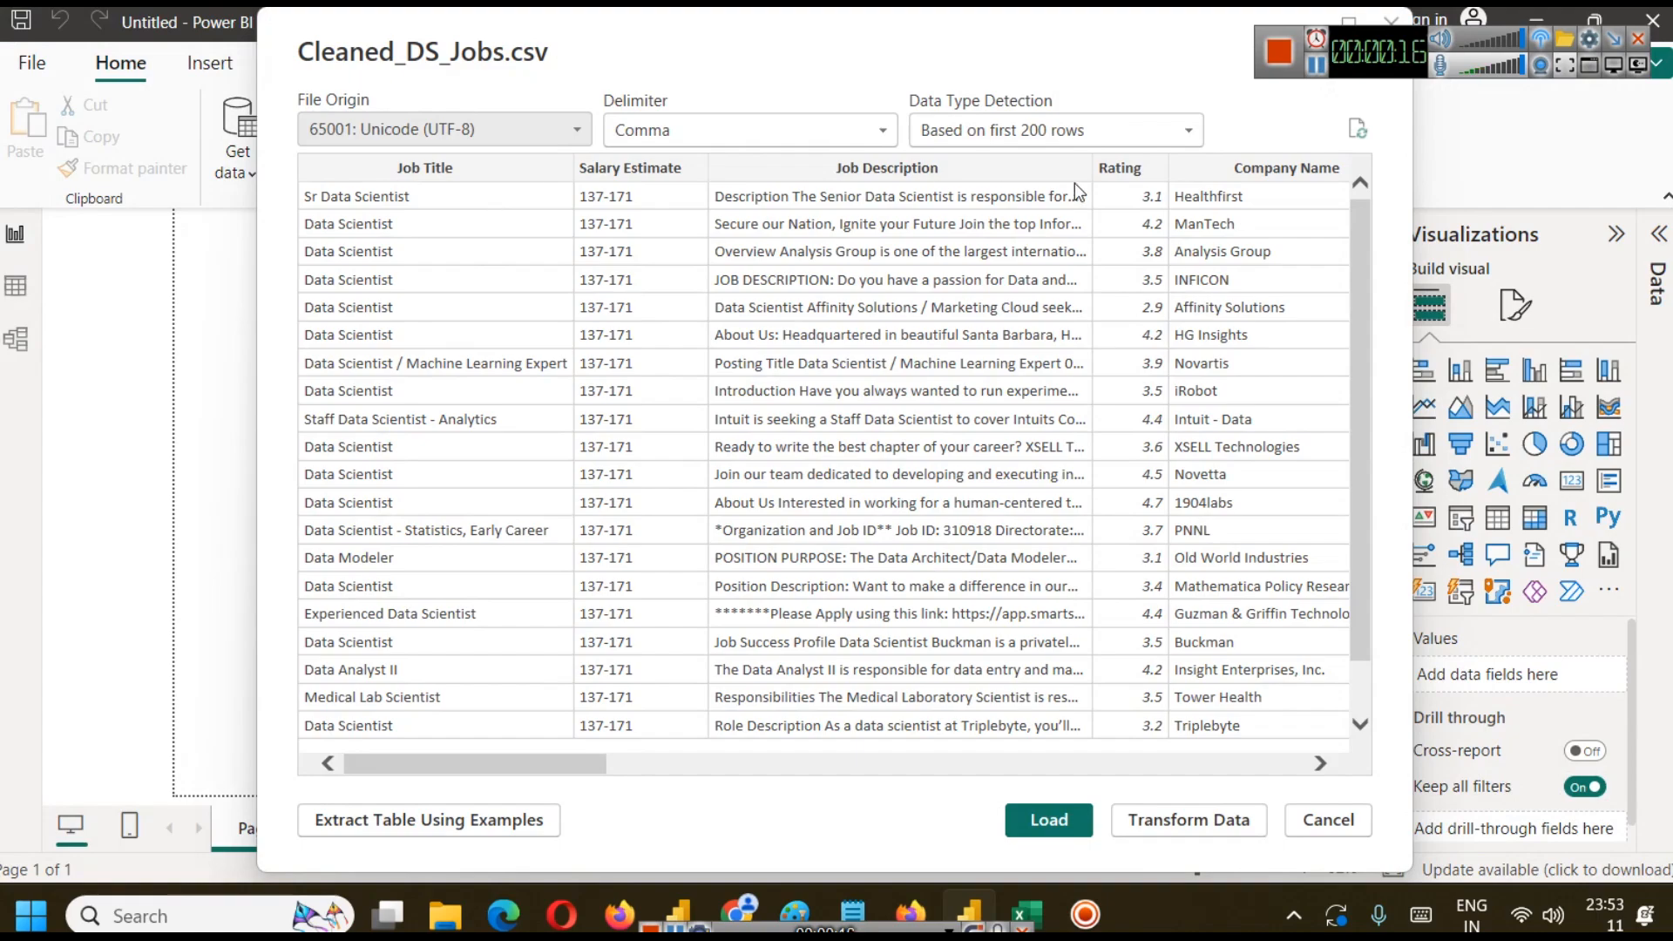
pyautogui.moveTo(585, 759); pyautogui.dragTo(1460, 742)
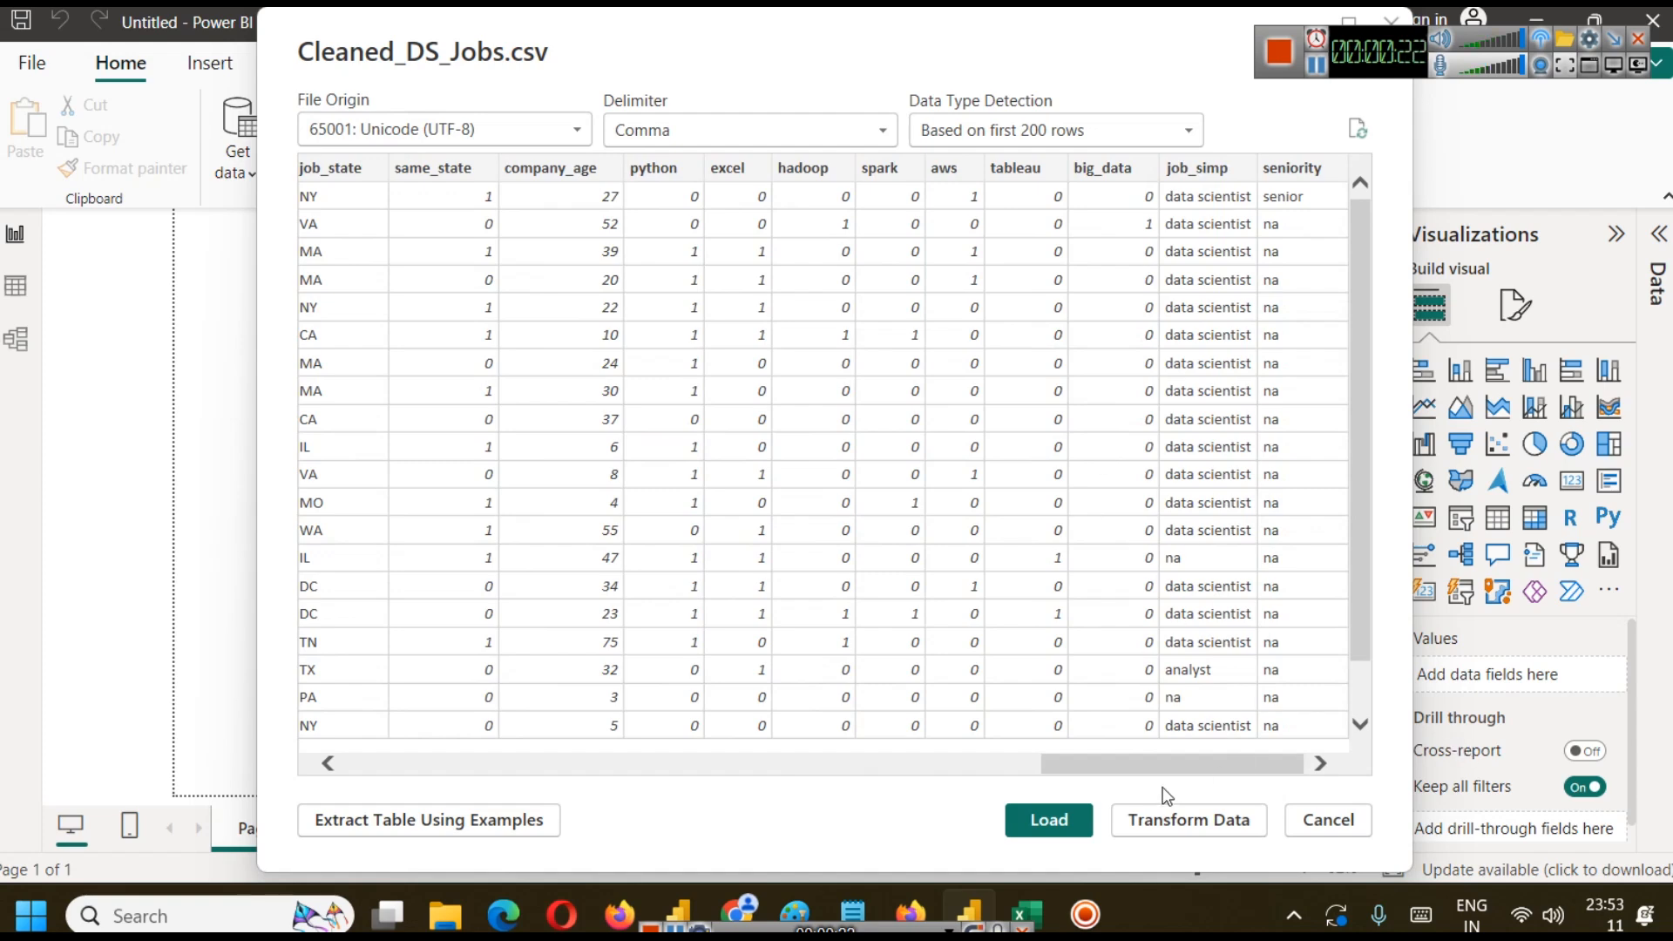
pyautogui.click(1068, 824)
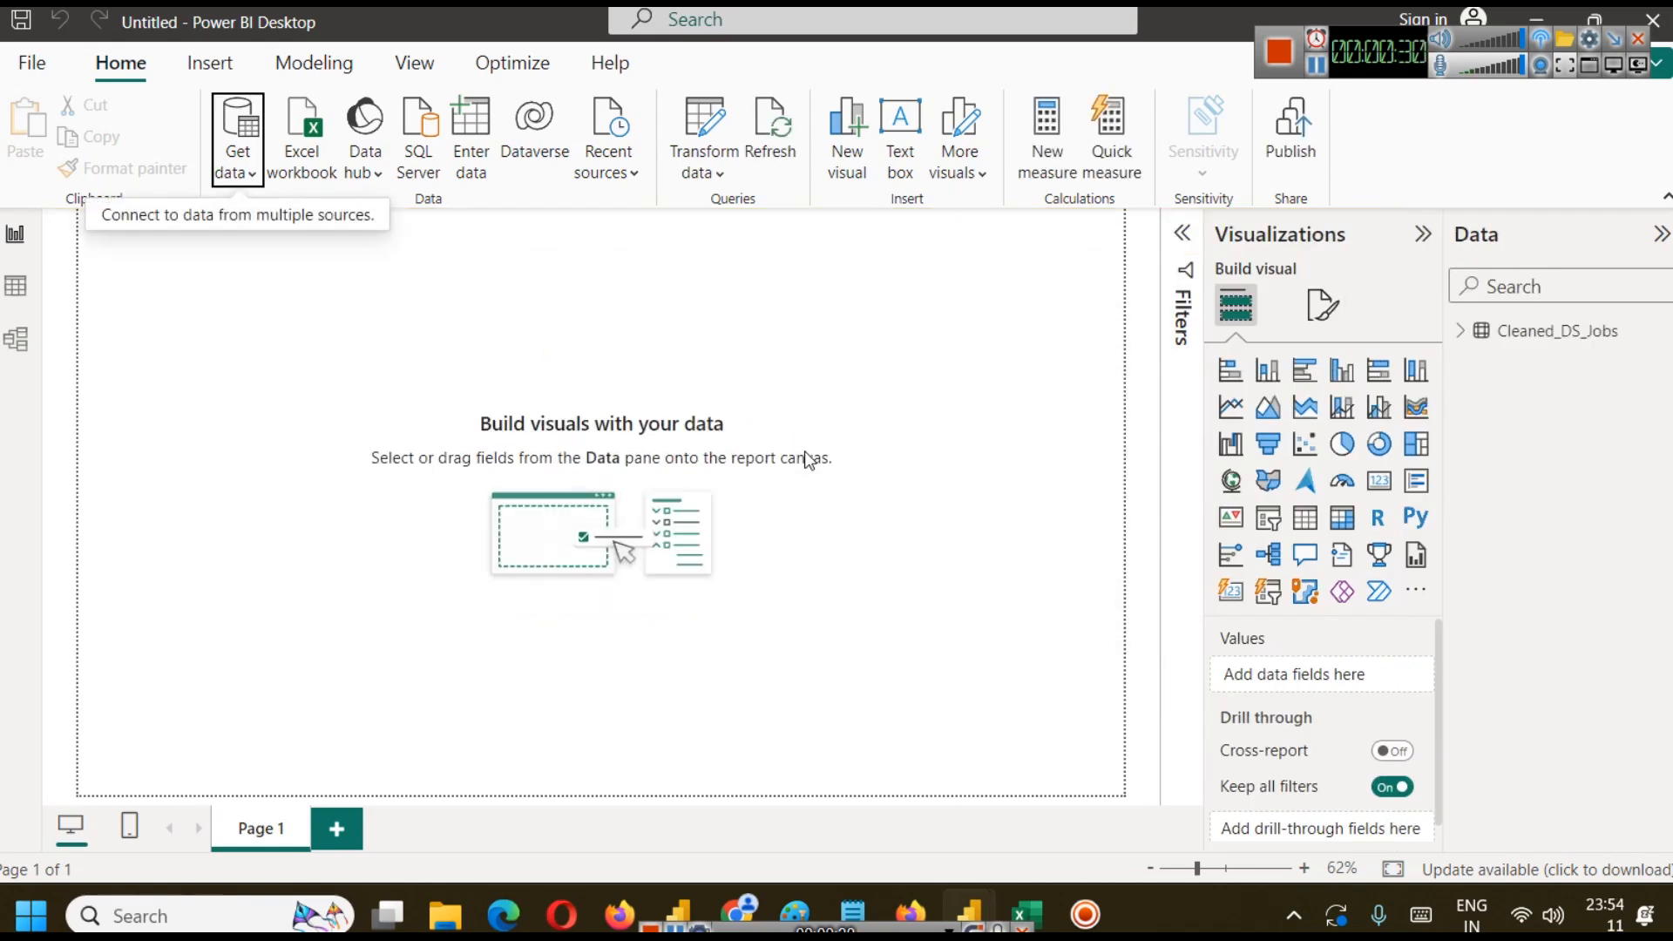
pyautogui.click(1461, 331)
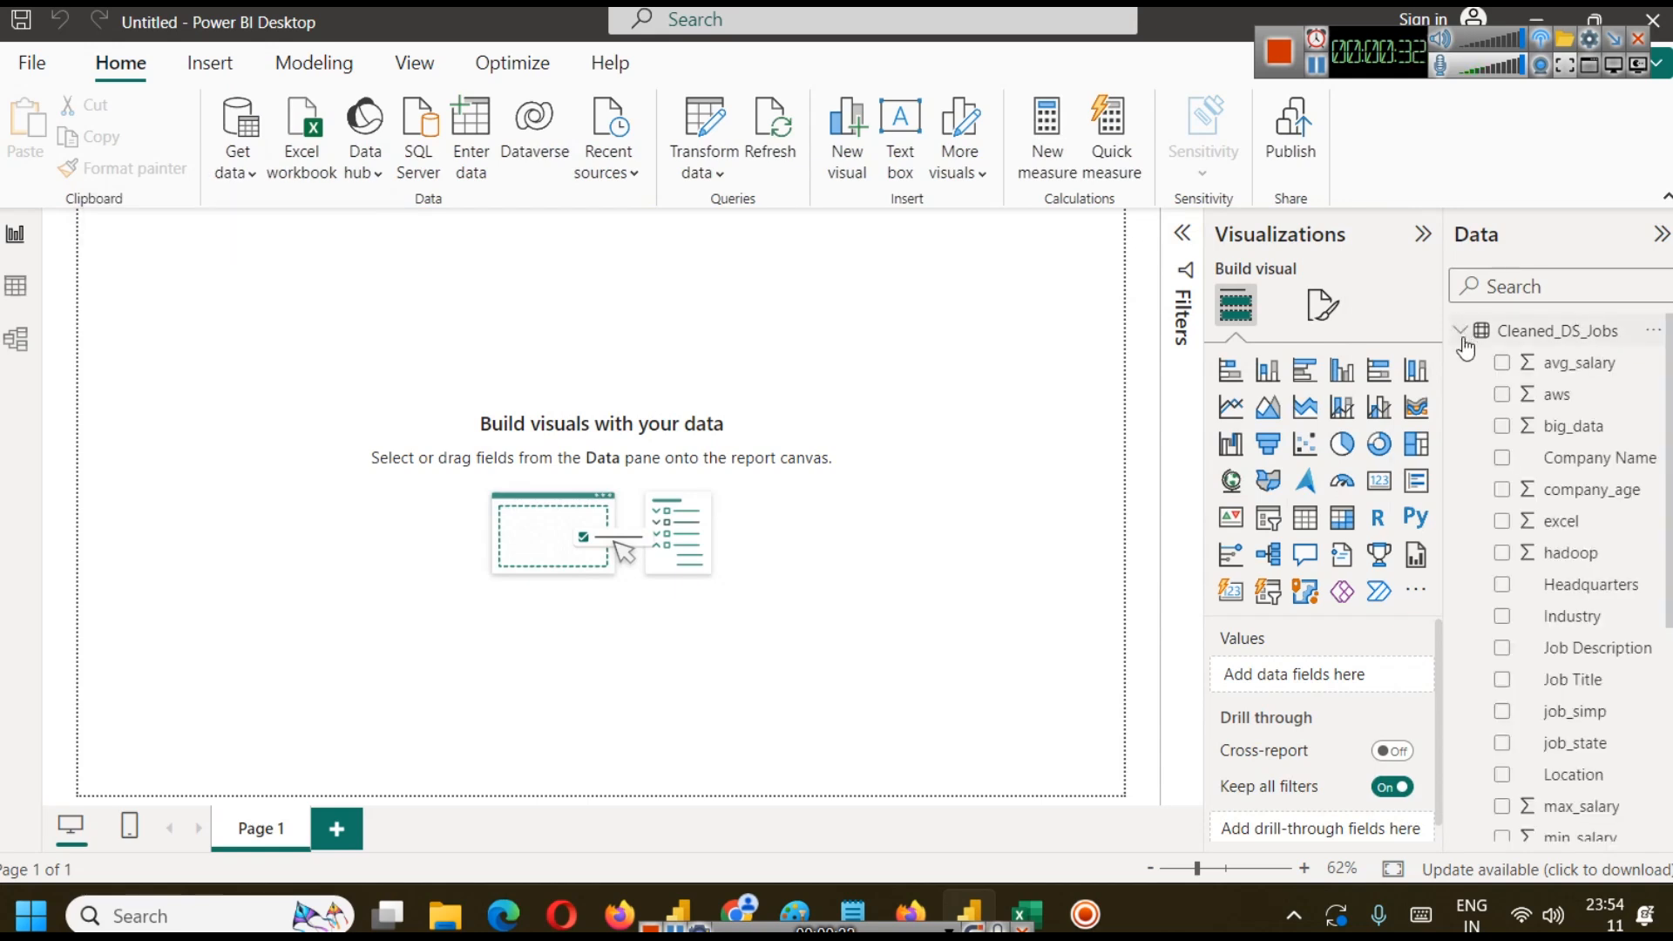
pyautogui.scroll(-5, 1555, 649)
pyautogui.scroll(5, 1534, 645)
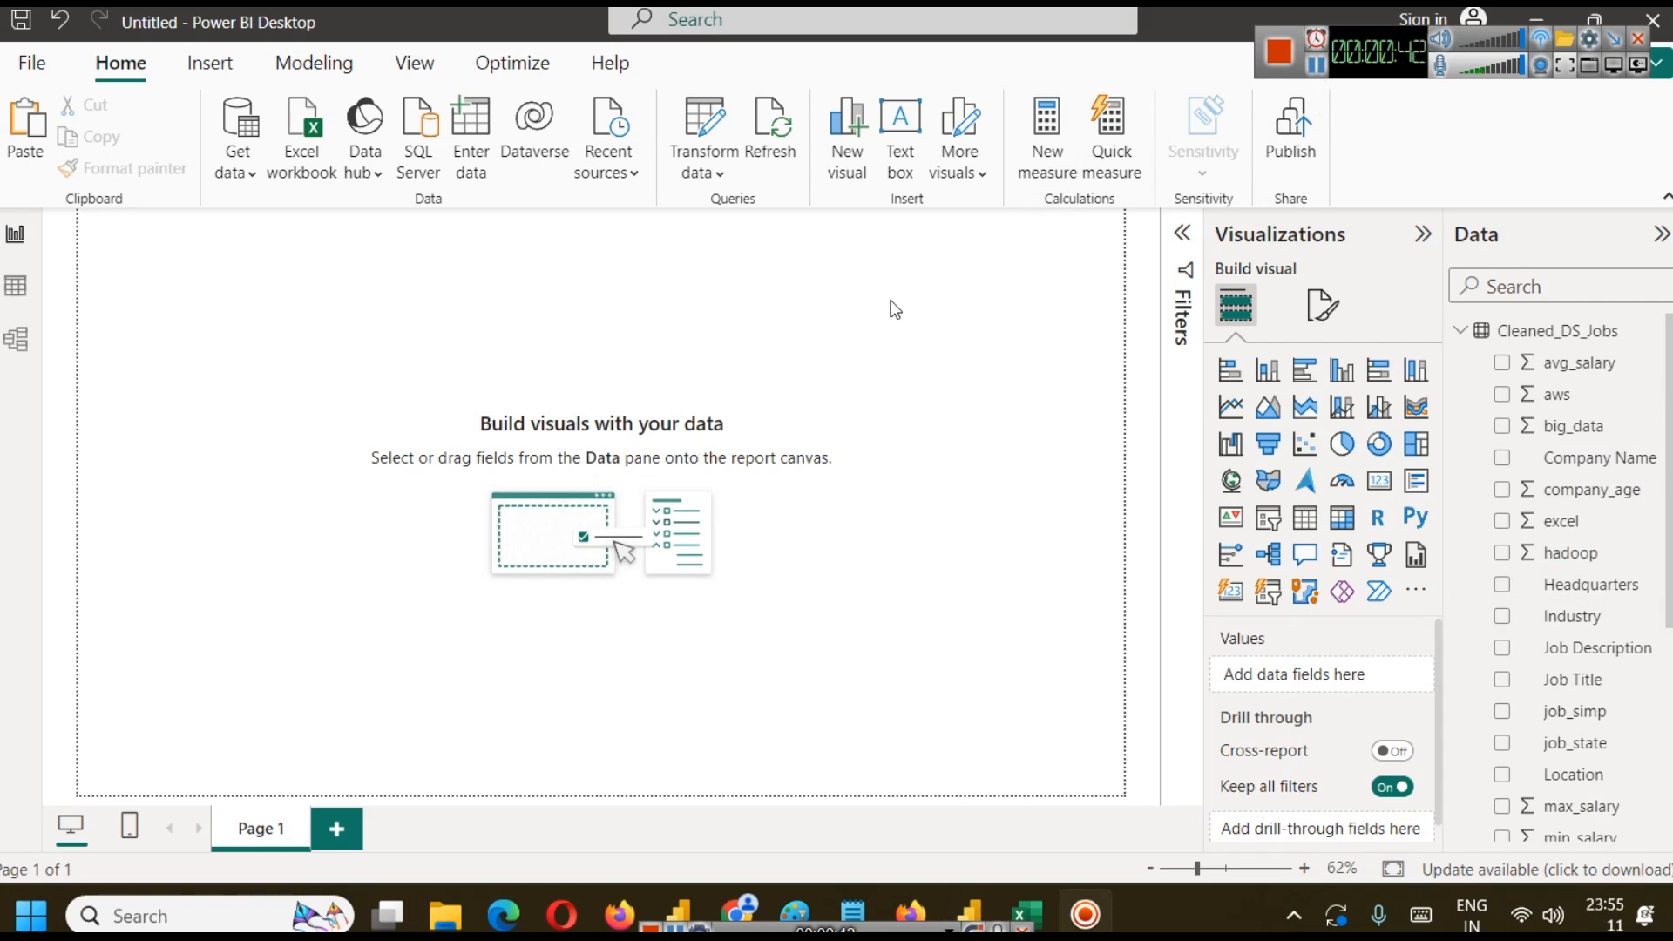
# Insert a text box as a slim full-width banner across the page top, containing the centred title EXPLORATORY ANALYSIS.
pyautogui.click(903, 175)
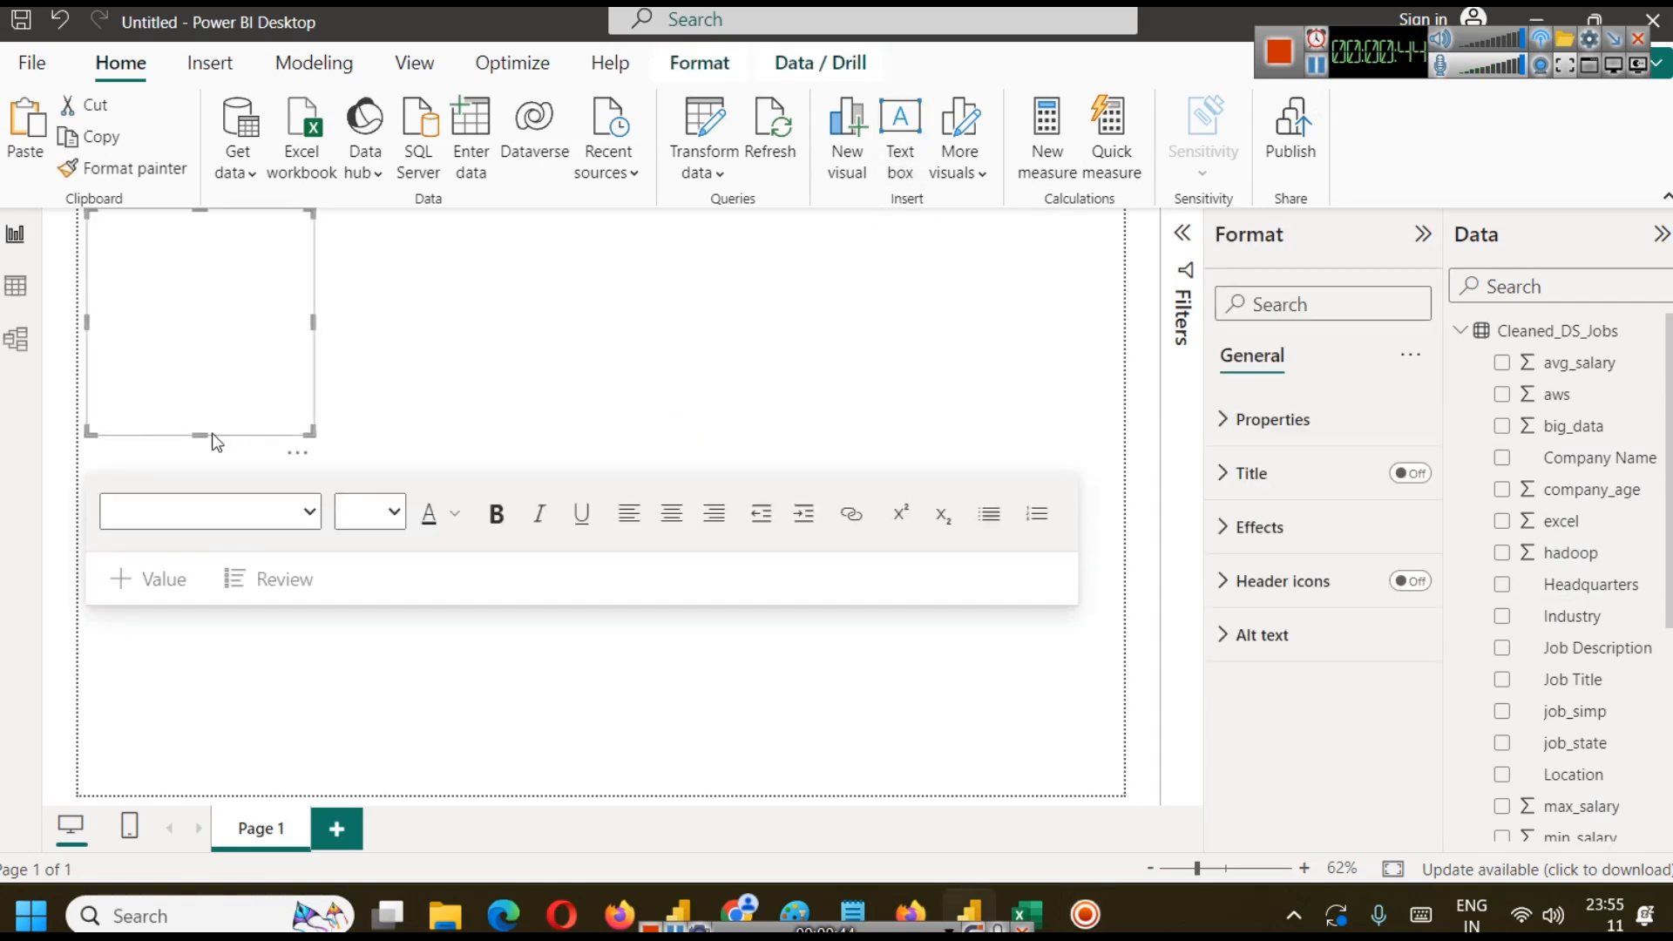
pyautogui.moveTo(199, 433); pyautogui.dragTo(206, 258)
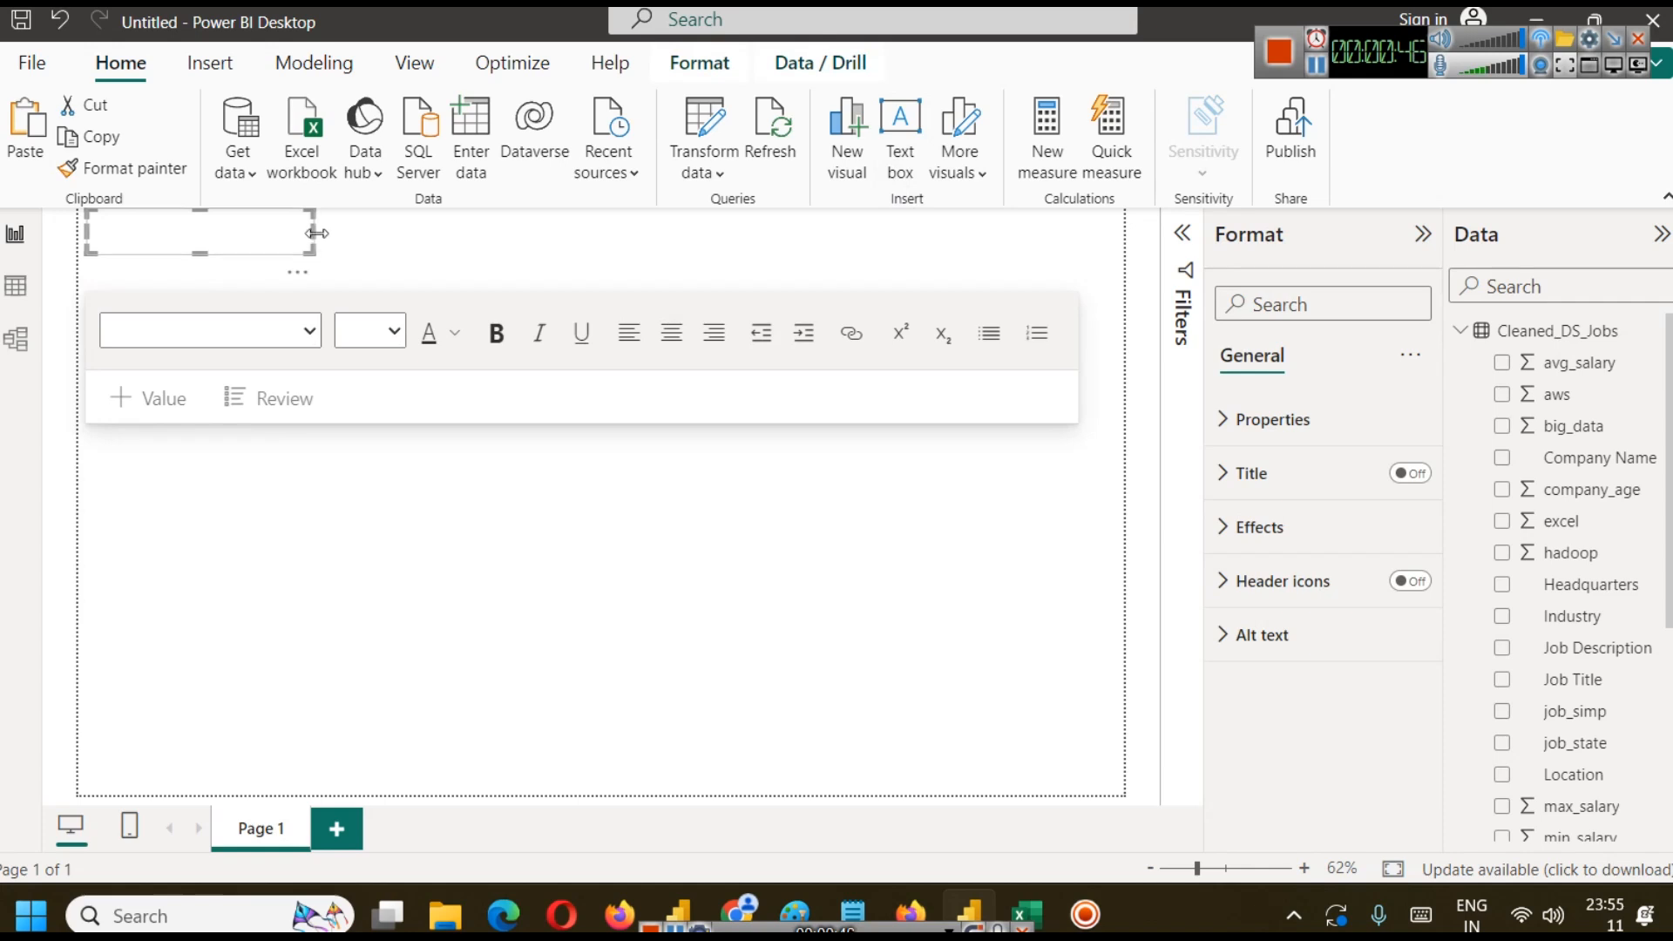
pyautogui.moveTo(315, 227); pyautogui.dragTo(1124, 243)
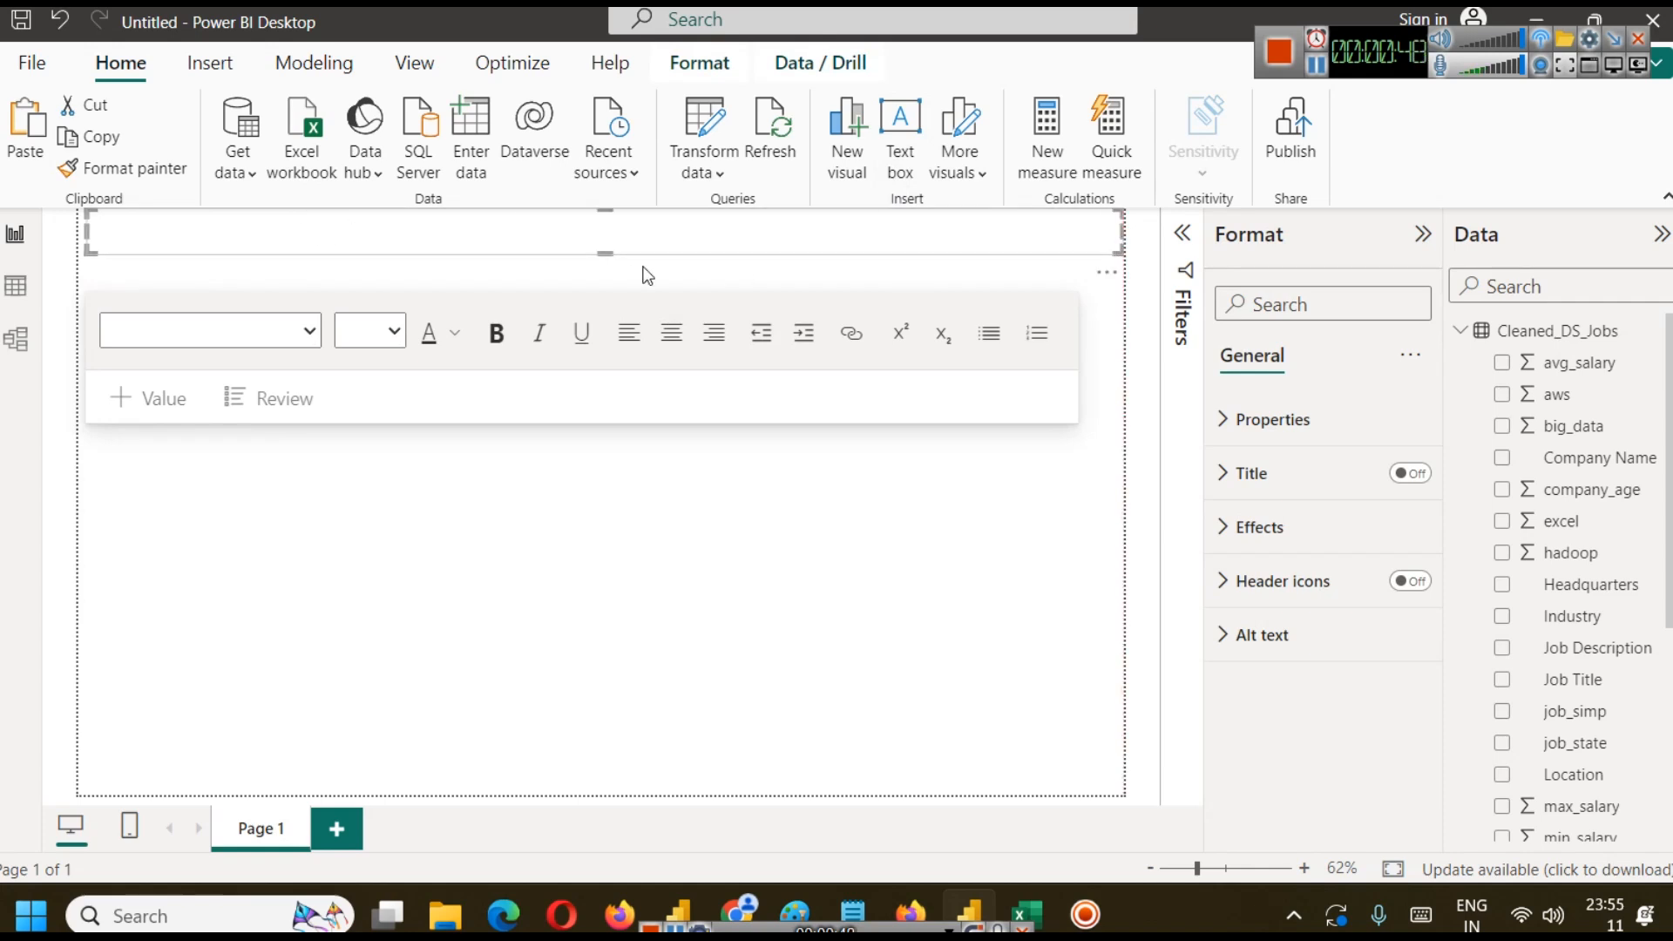
pyautogui.moveTo(604, 252)
pyautogui.mouseDown()
pyautogui.moveTo(602, 284)
pyautogui.moveTo(610, 266)
pyautogui.mouseUp()
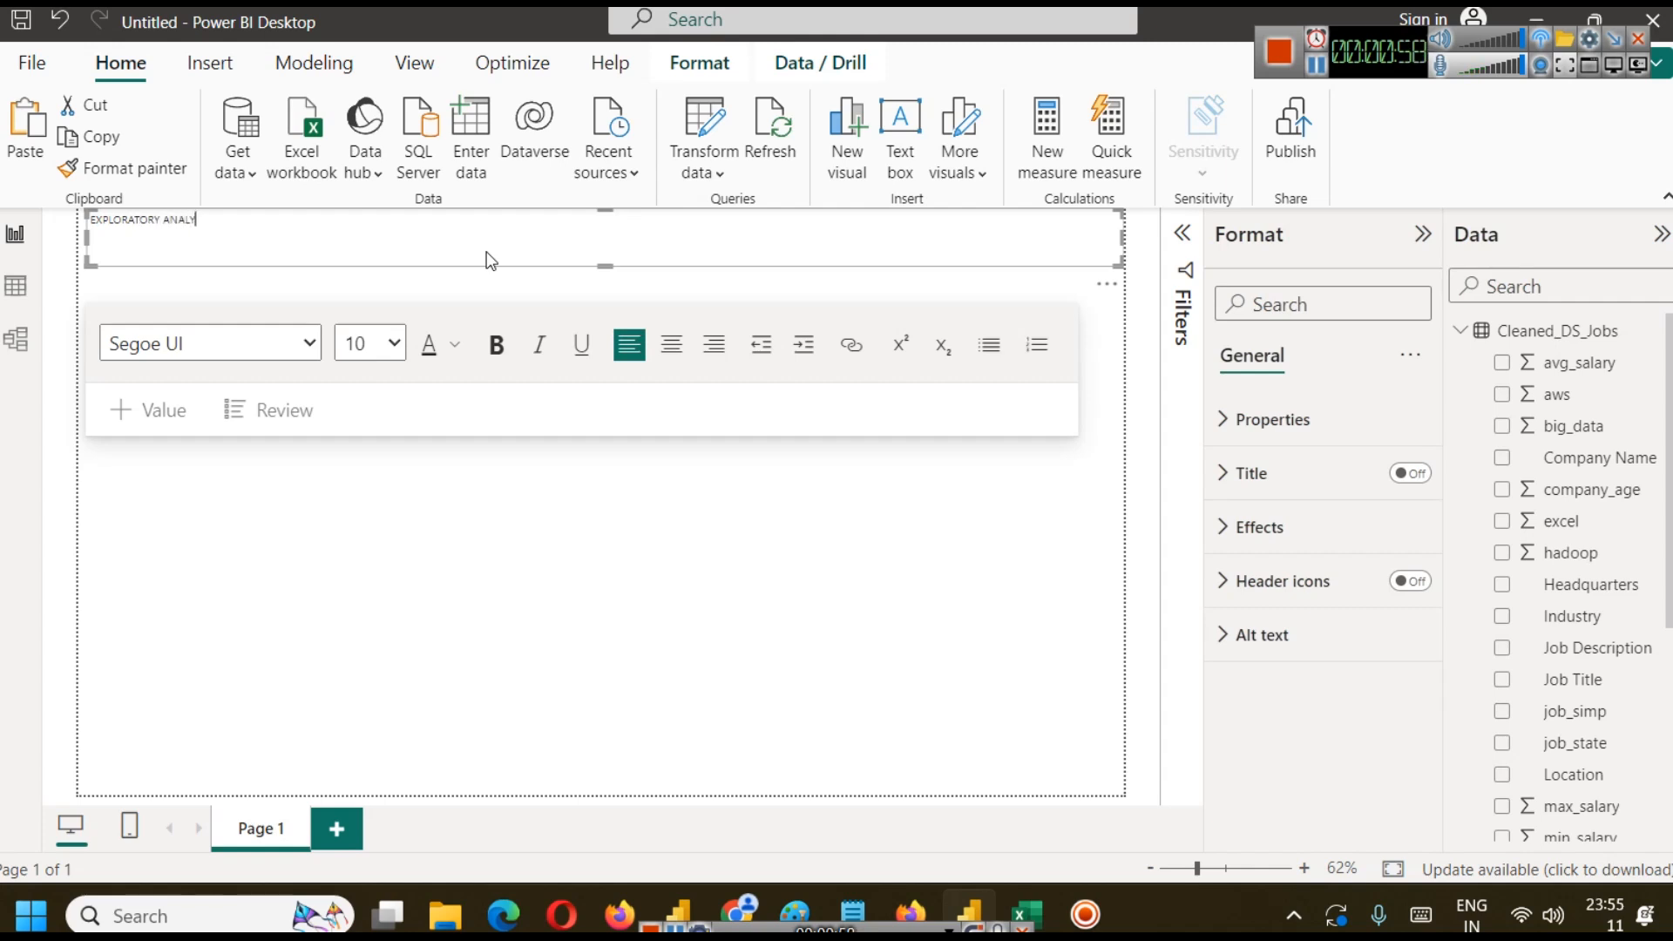
pyautogui.hotkey('ctrl', 'a')
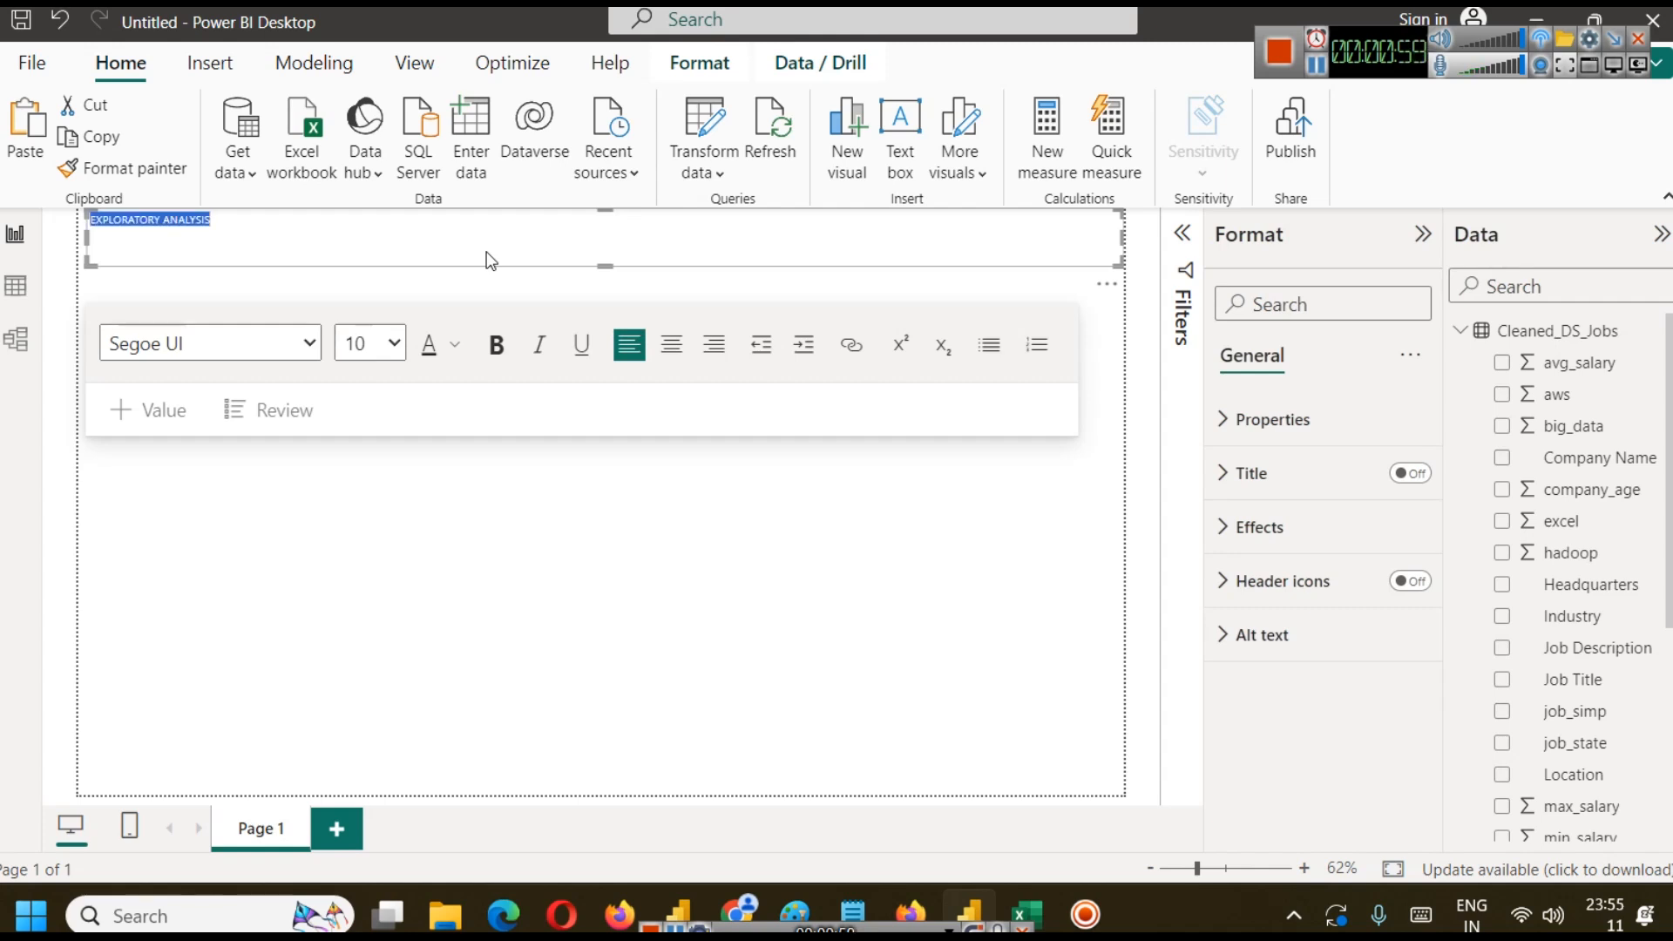
pyautogui.click(674, 346)
# Look through the title's font colours and switch the report to a theme with blue and green colours.
pyautogui.click(455, 345)
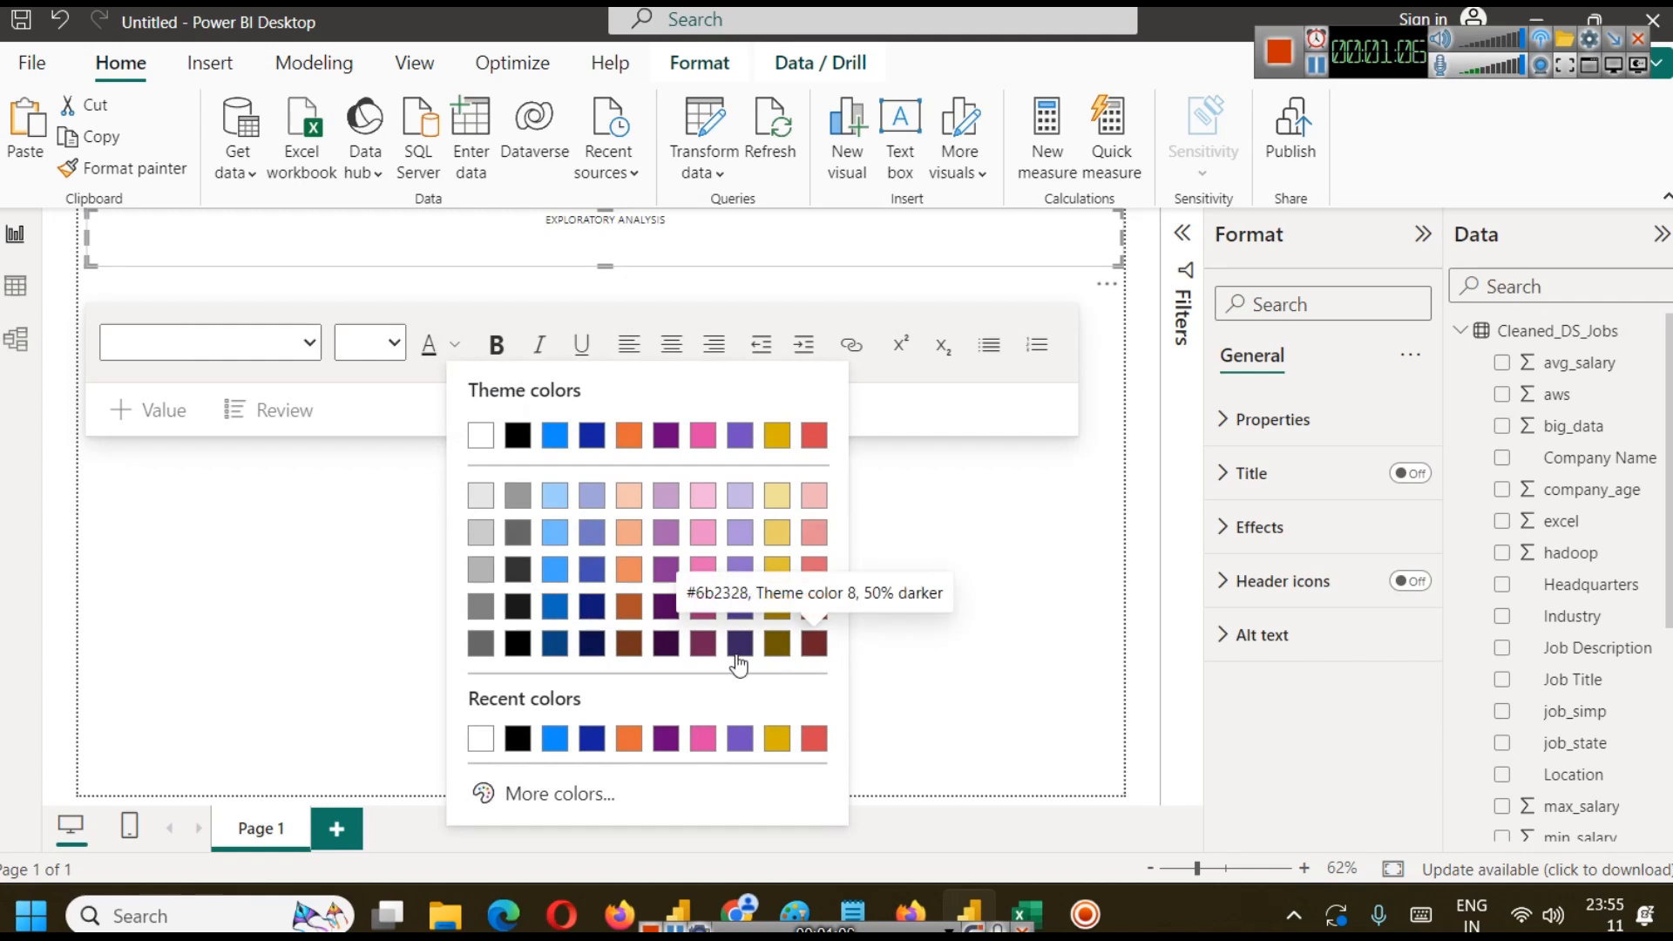
pyautogui.click(540, 799)
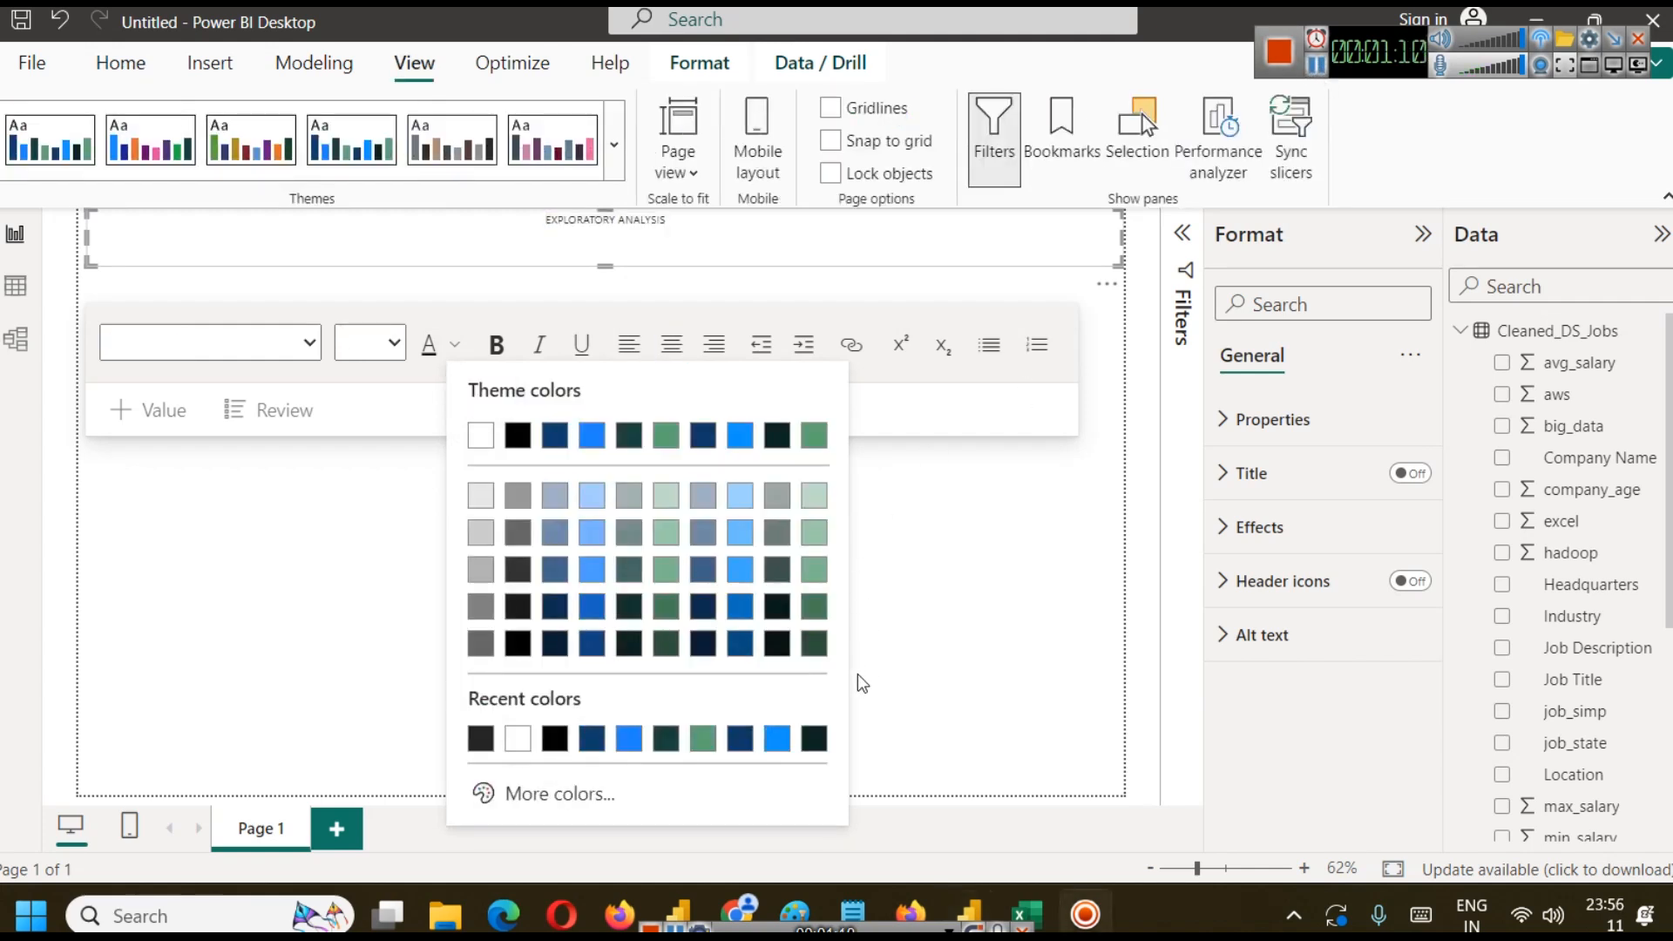
pyautogui.click(812, 665)
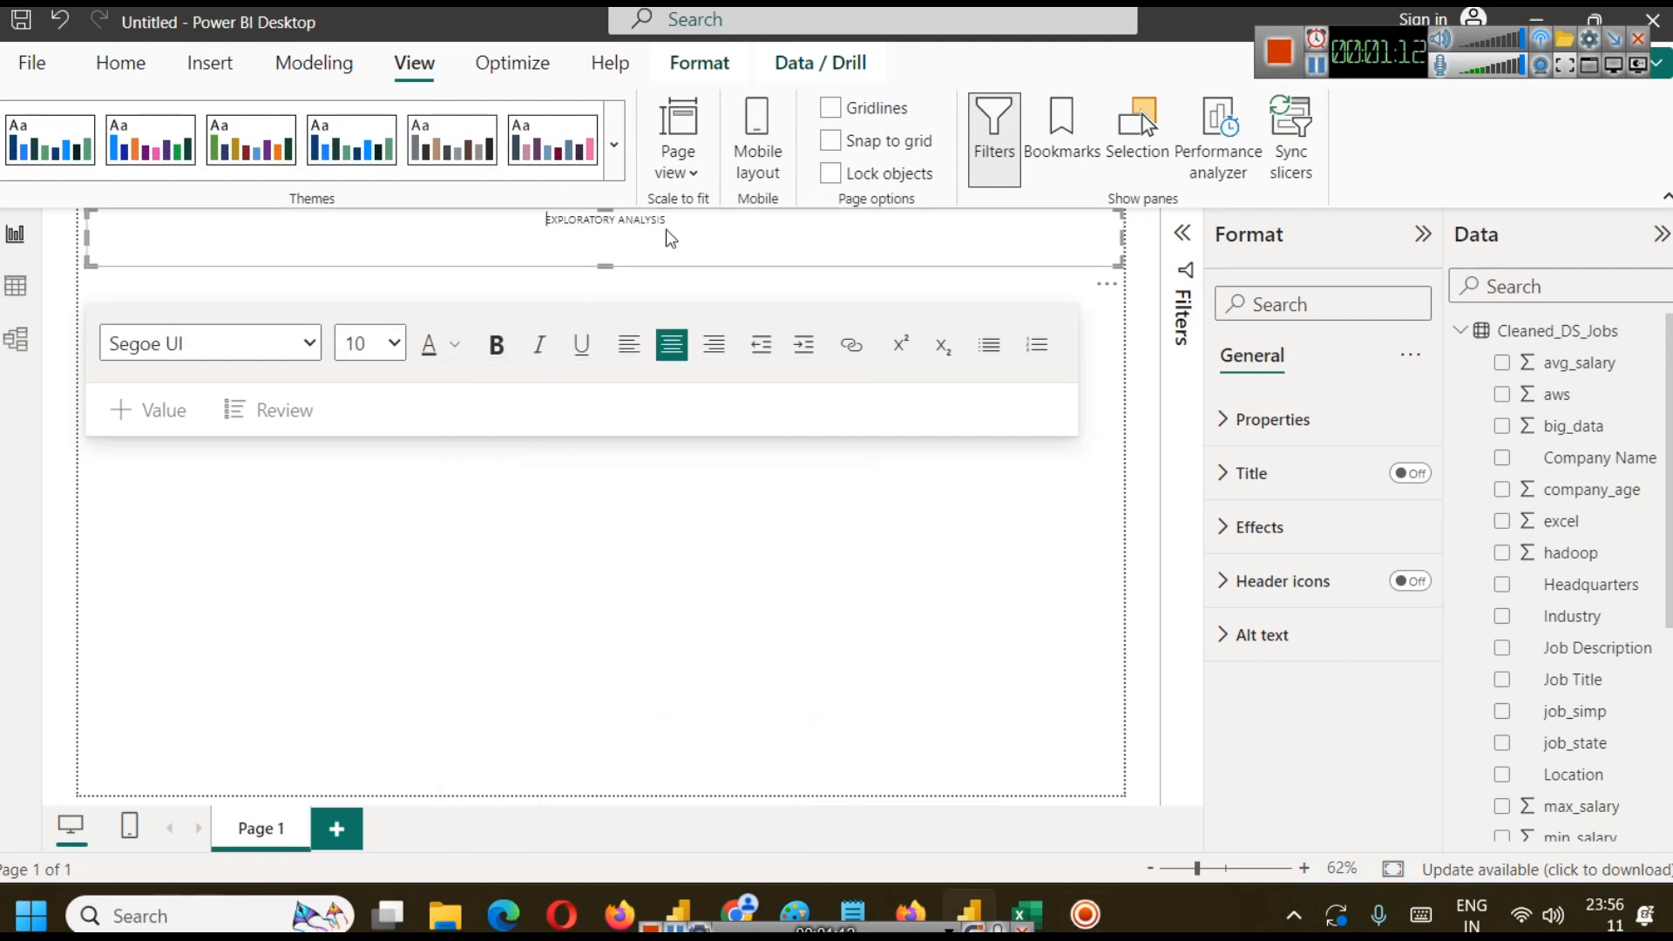
# Format the EXPLORATORY ANALYSIS title as white, bold, size 24 text and reduce the text box height slightly.
pyautogui.moveTo(666, 228); pyautogui.dragTo(545, 229)
pyautogui.click(455, 351)
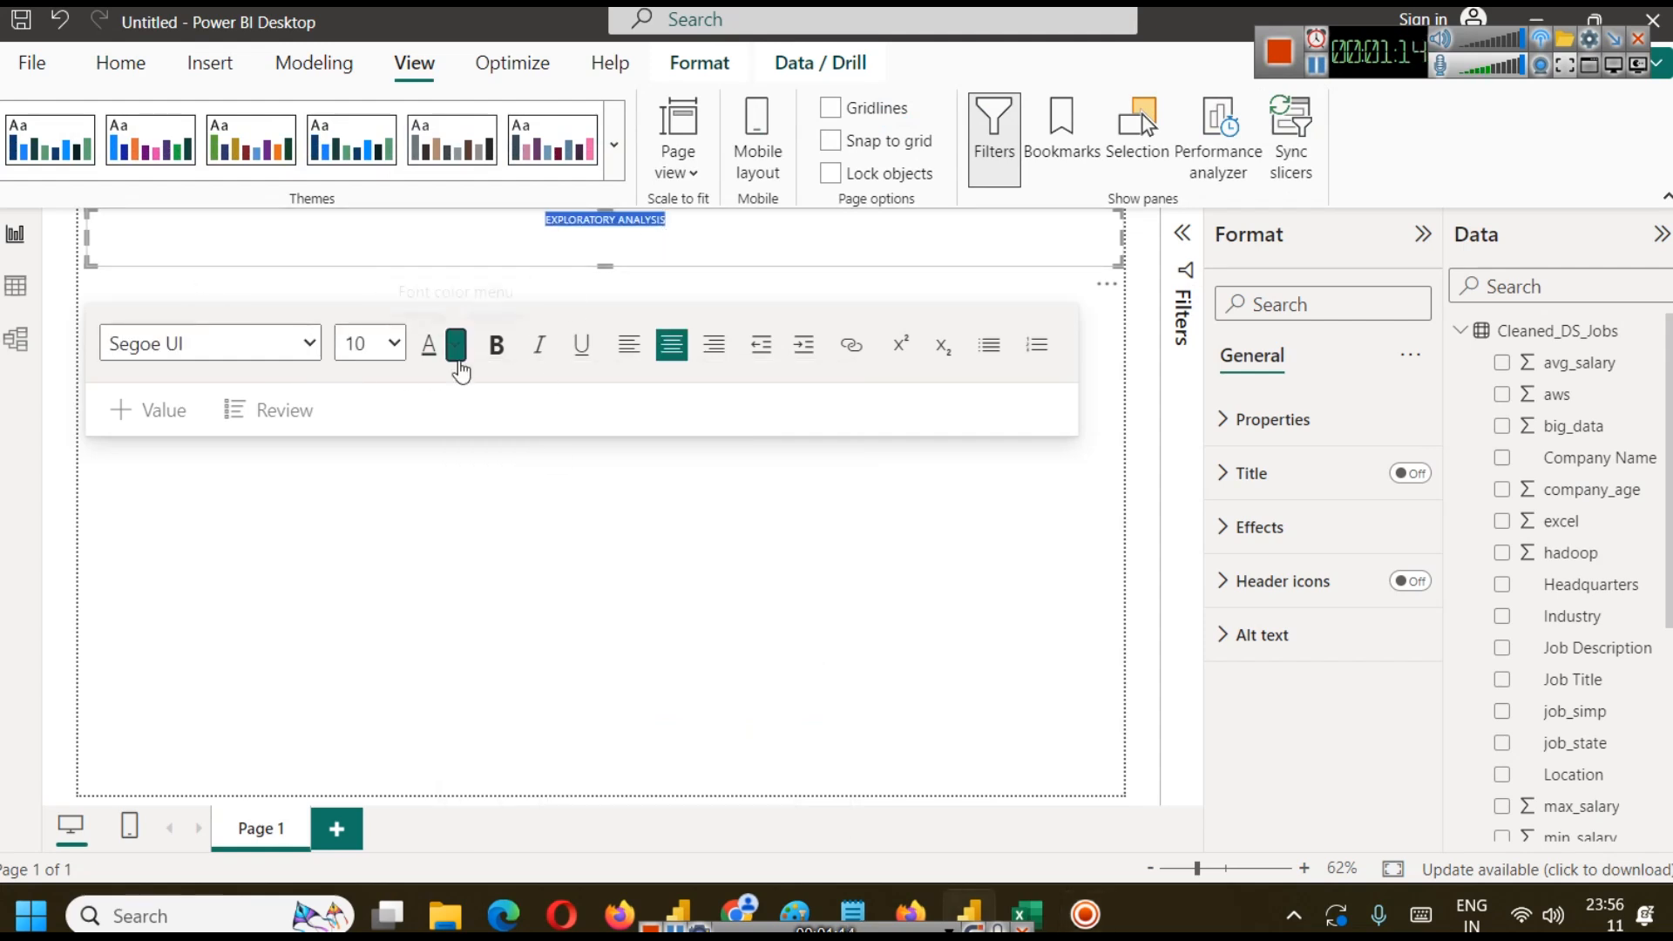
pyautogui.click(479, 432)
pyautogui.click(497, 346)
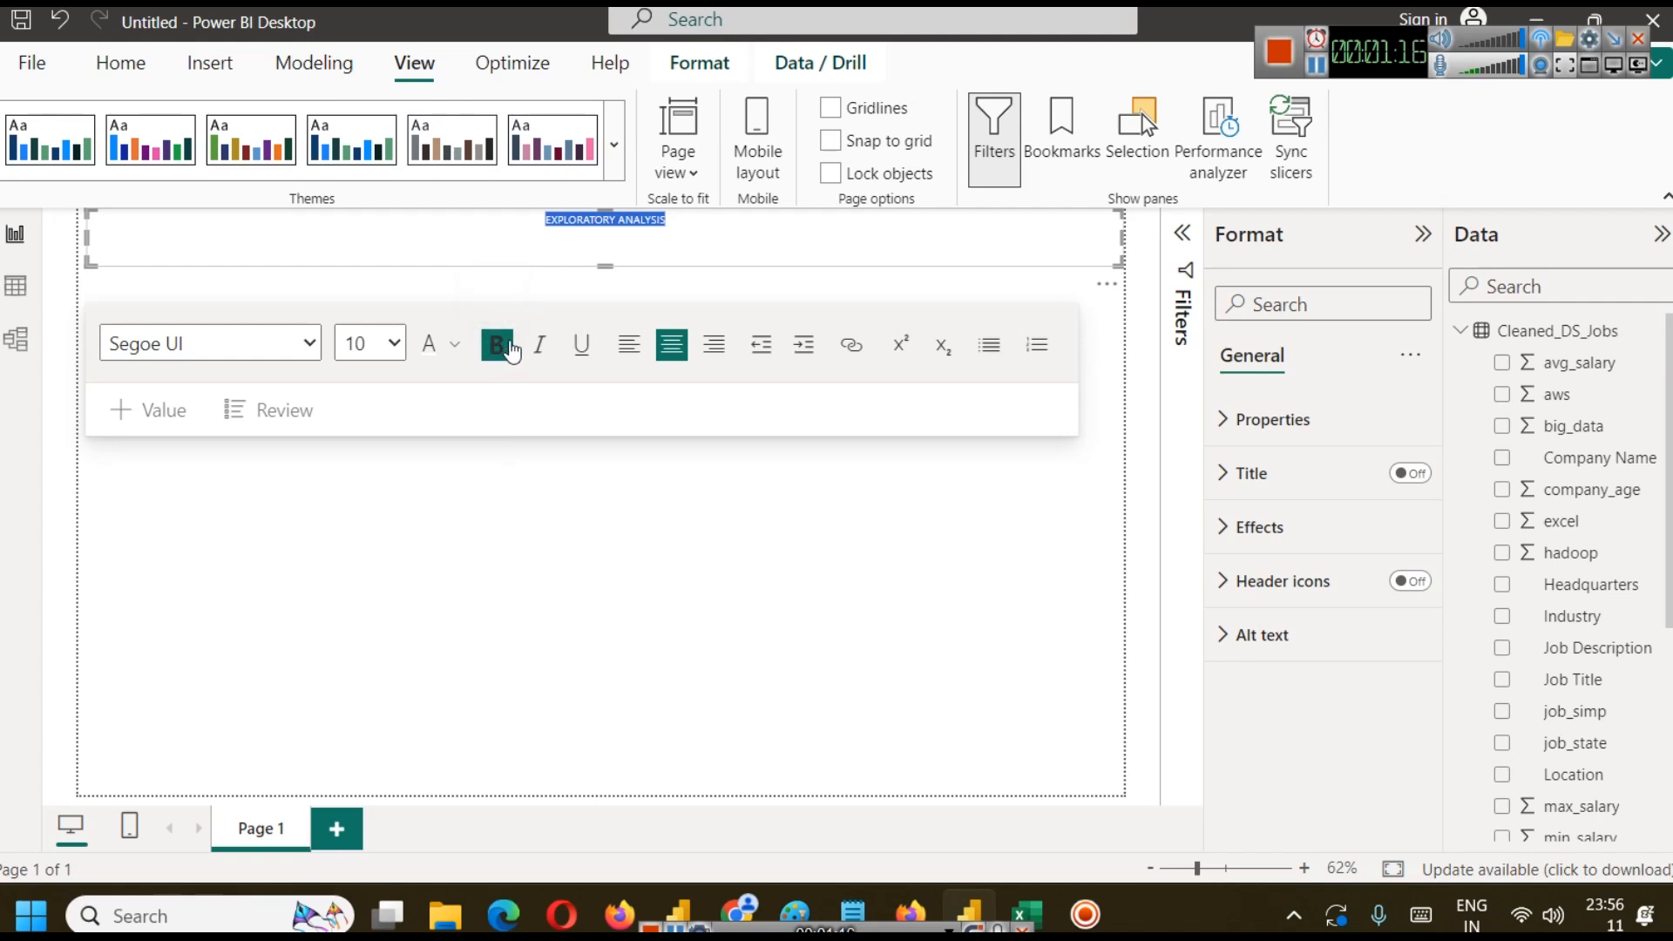
pyautogui.click(393, 344)
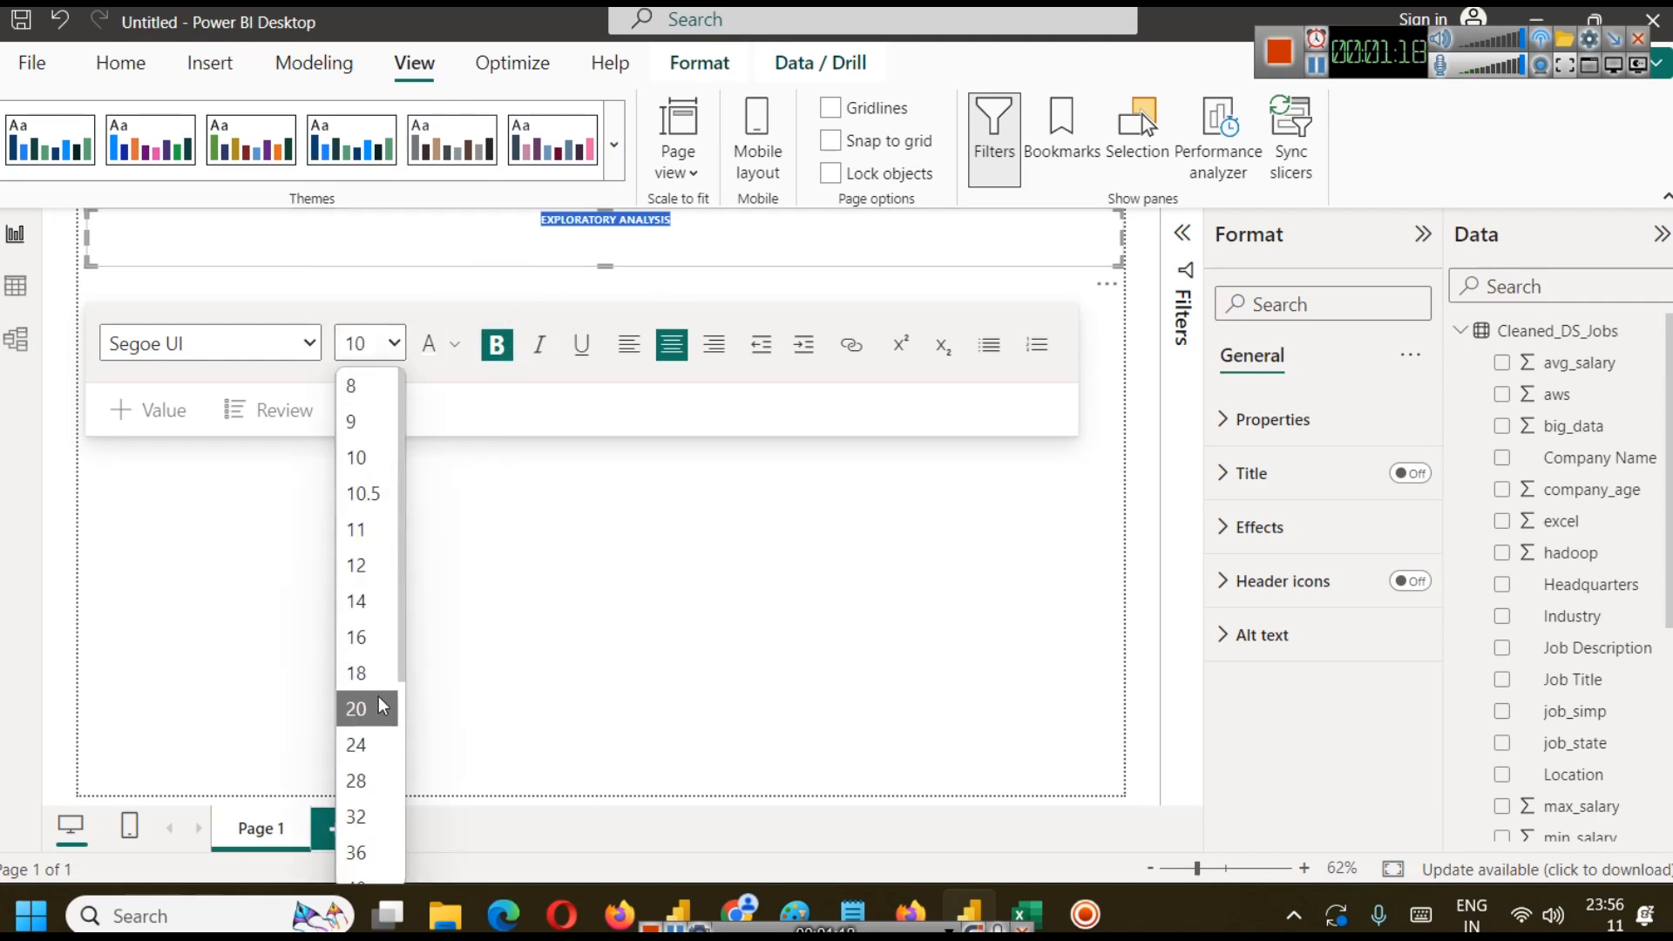
pyautogui.click(370, 746)
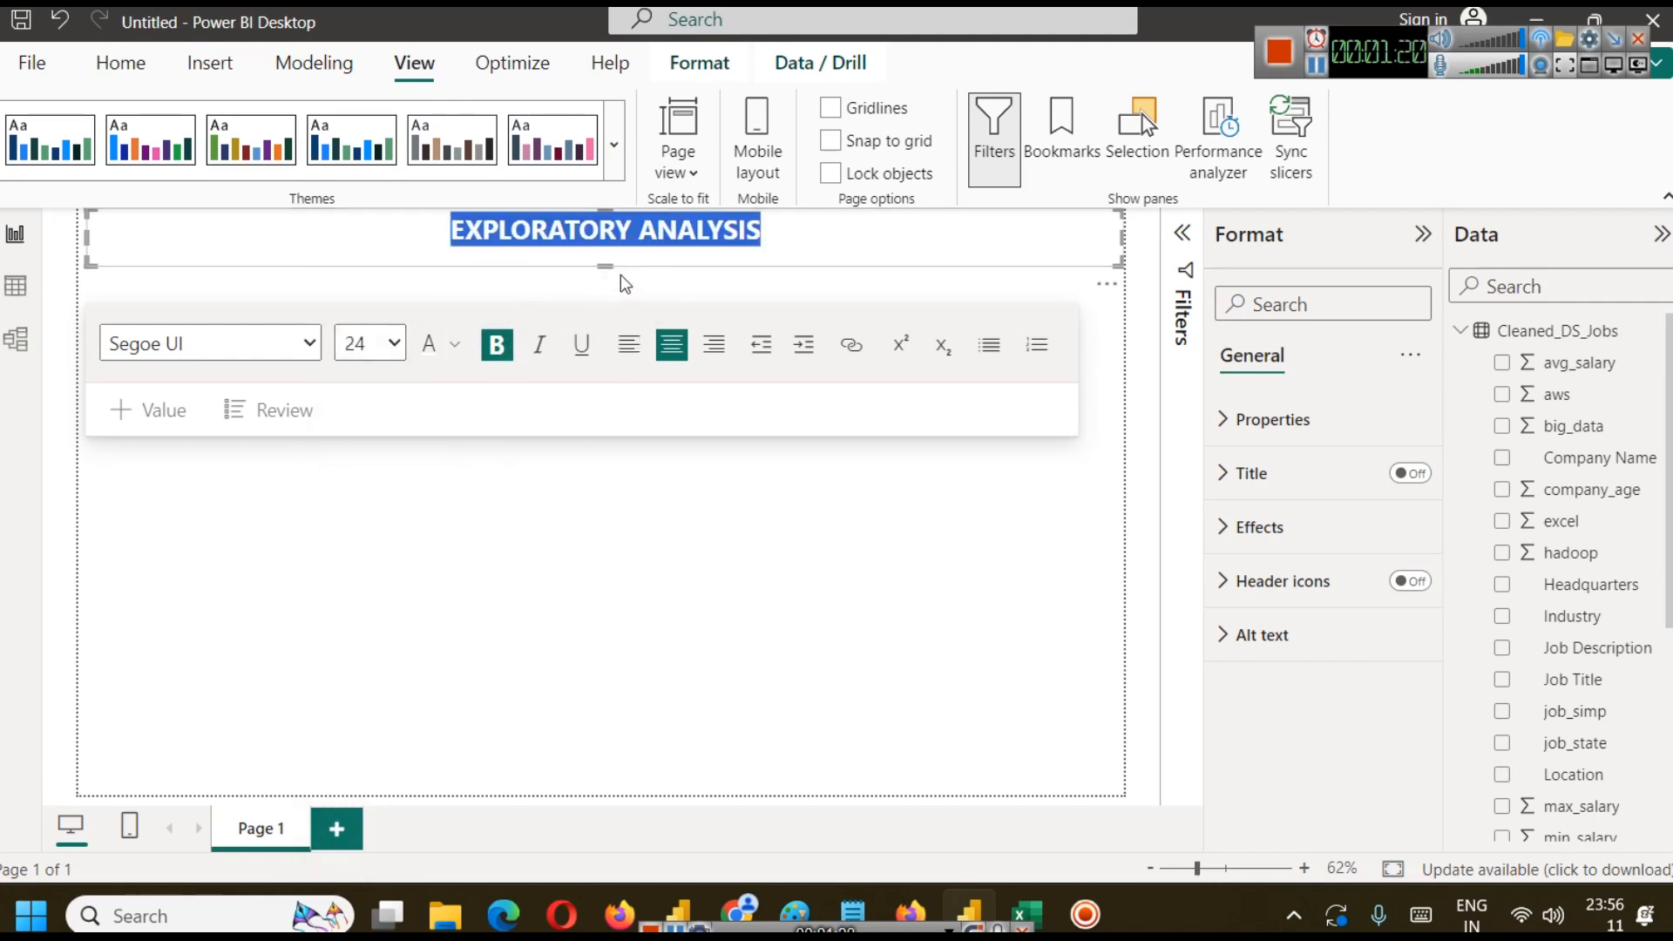
pyautogui.moveTo(603, 264); pyautogui.dragTo(603, 253)
pyautogui.click(680, 547)
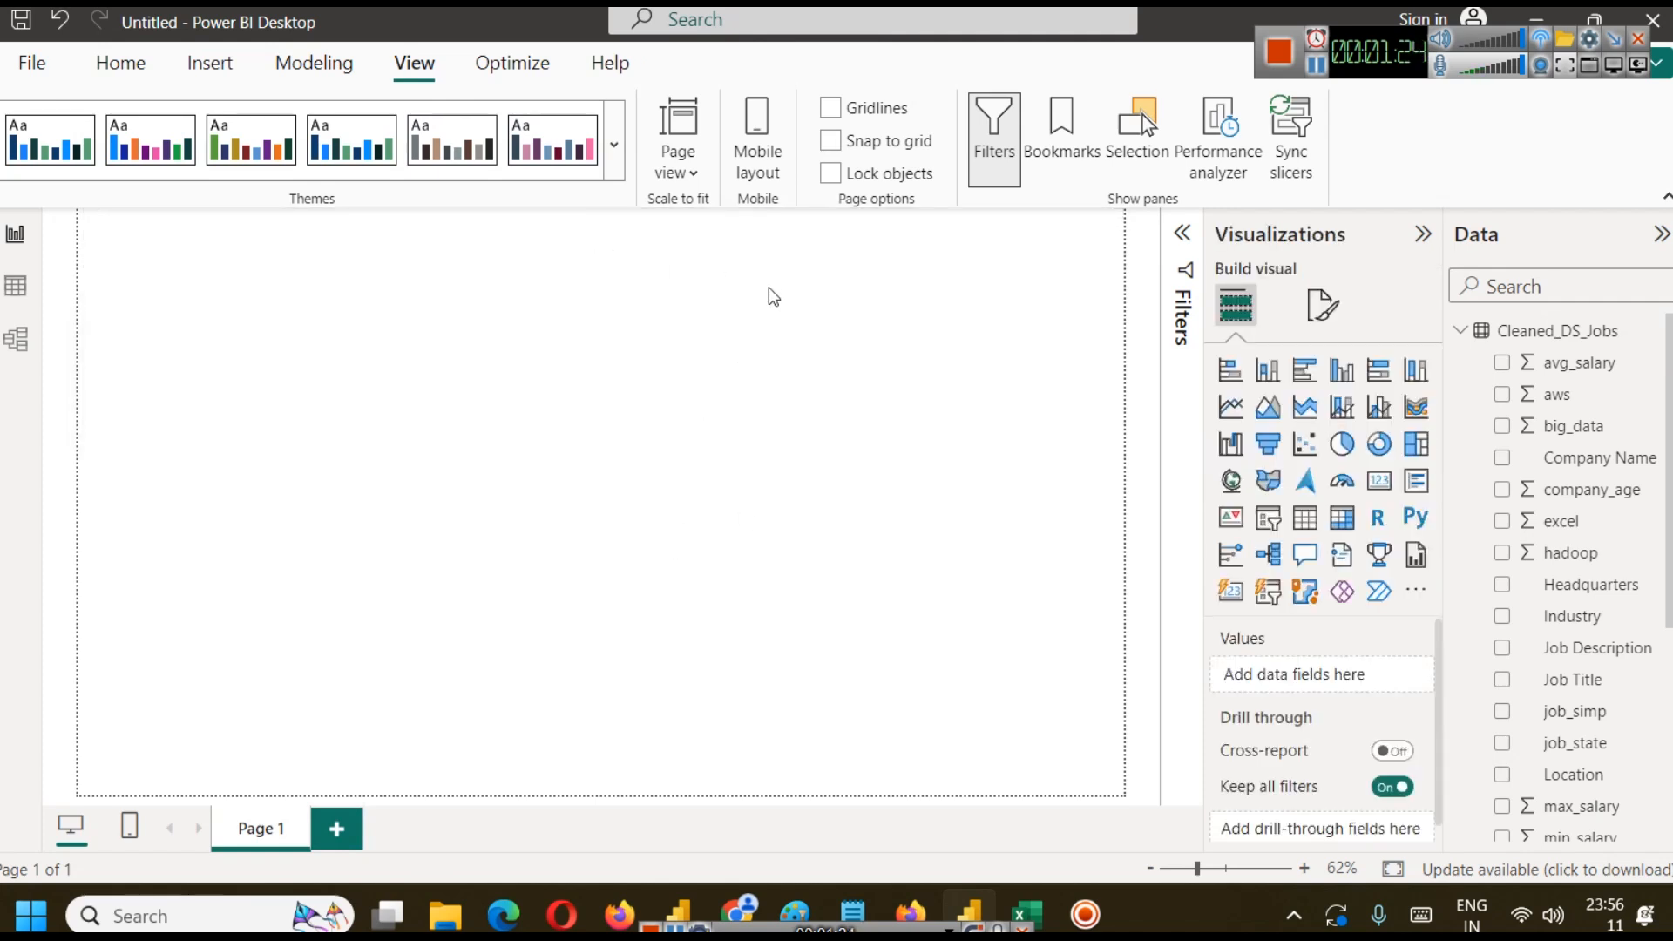
# Fill the title text box's background with the darkest green theme colour.
pyautogui.click(769, 247)
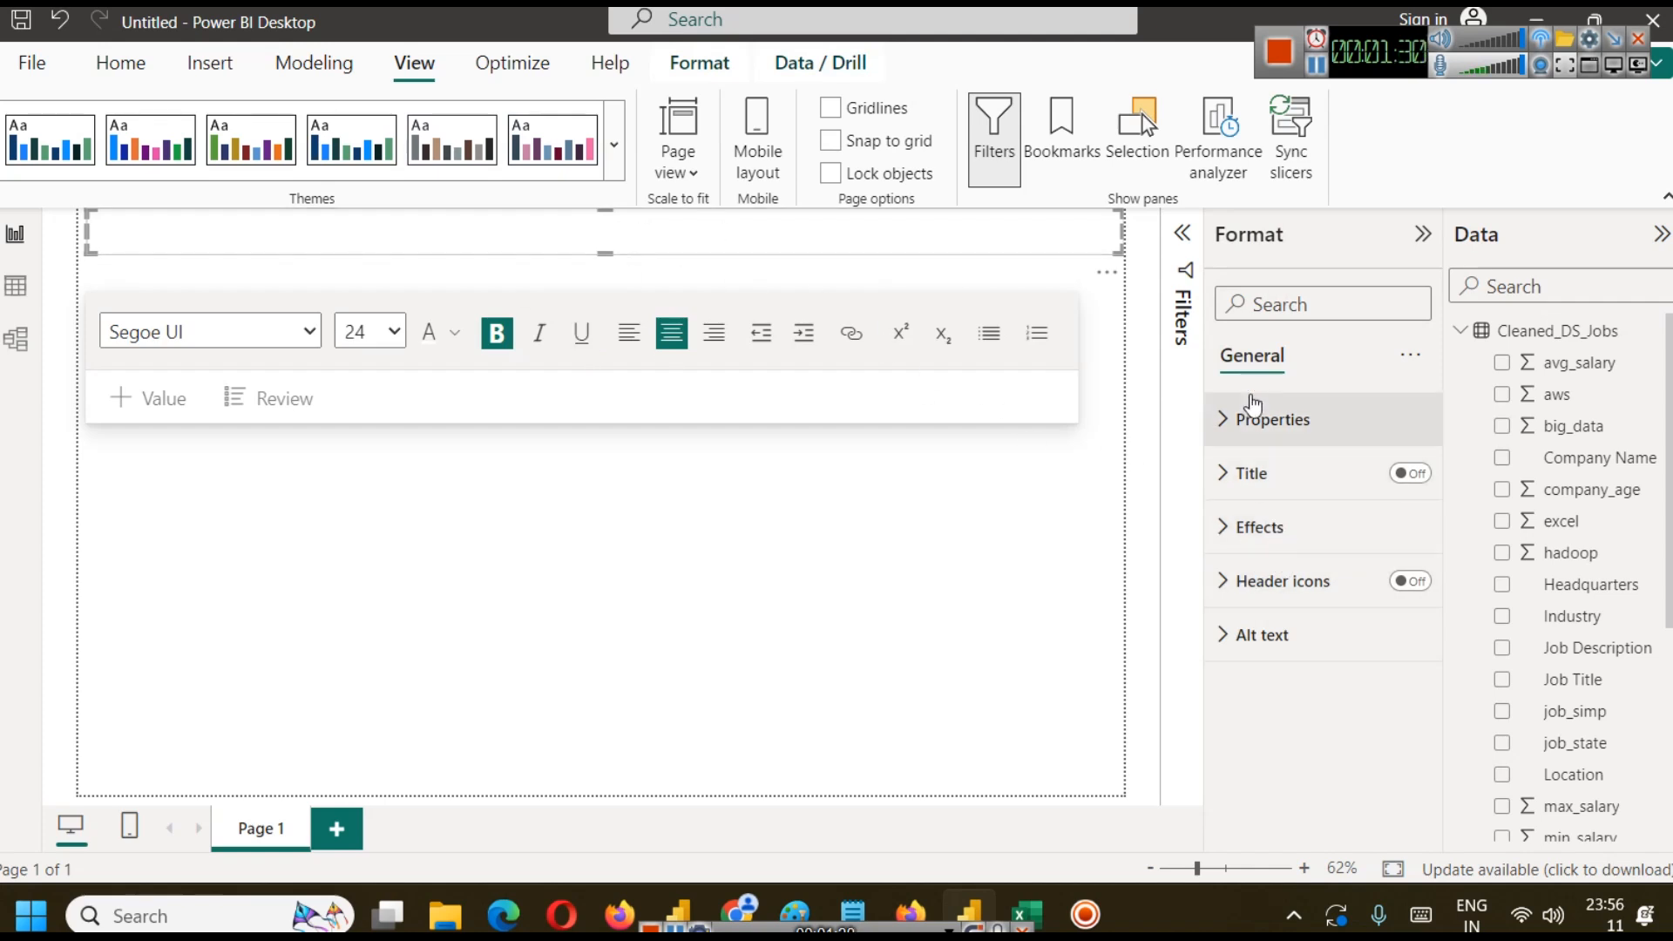
pyautogui.click(1266, 545)
pyautogui.scroll(-2, 1268, 558)
pyautogui.click(1280, 526)
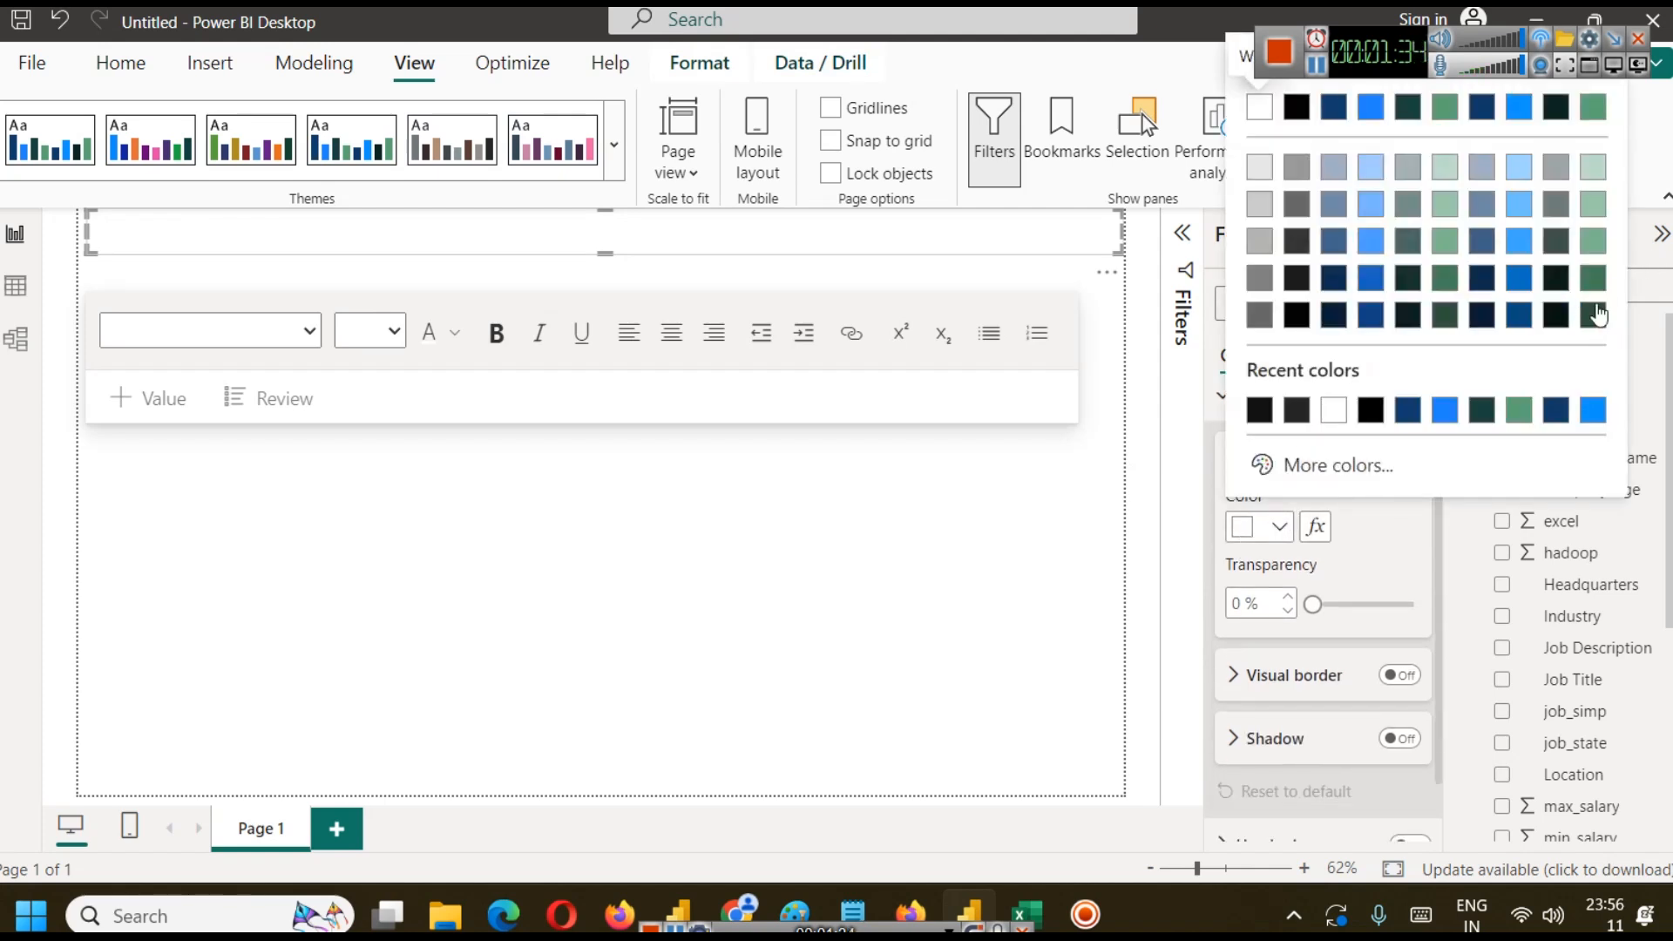
pyautogui.click(1597, 315)
pyautogui.click(666, 549)
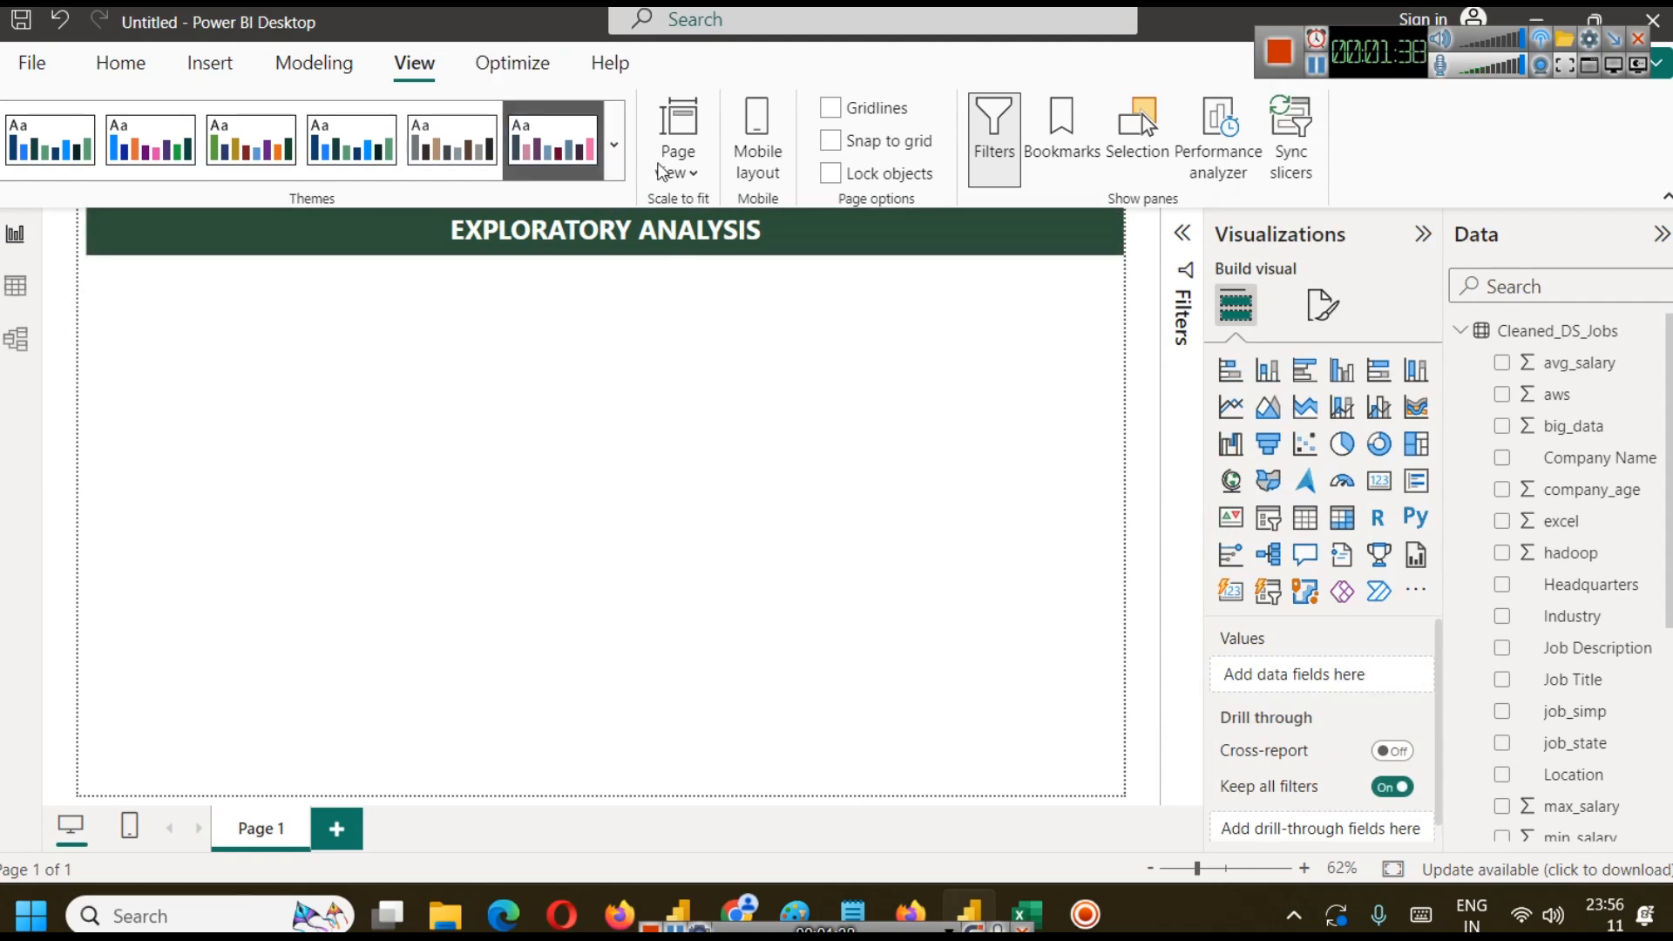
# Make the title banner slightly taller and set its text to size 28.
pyautogui.click(841, 238)
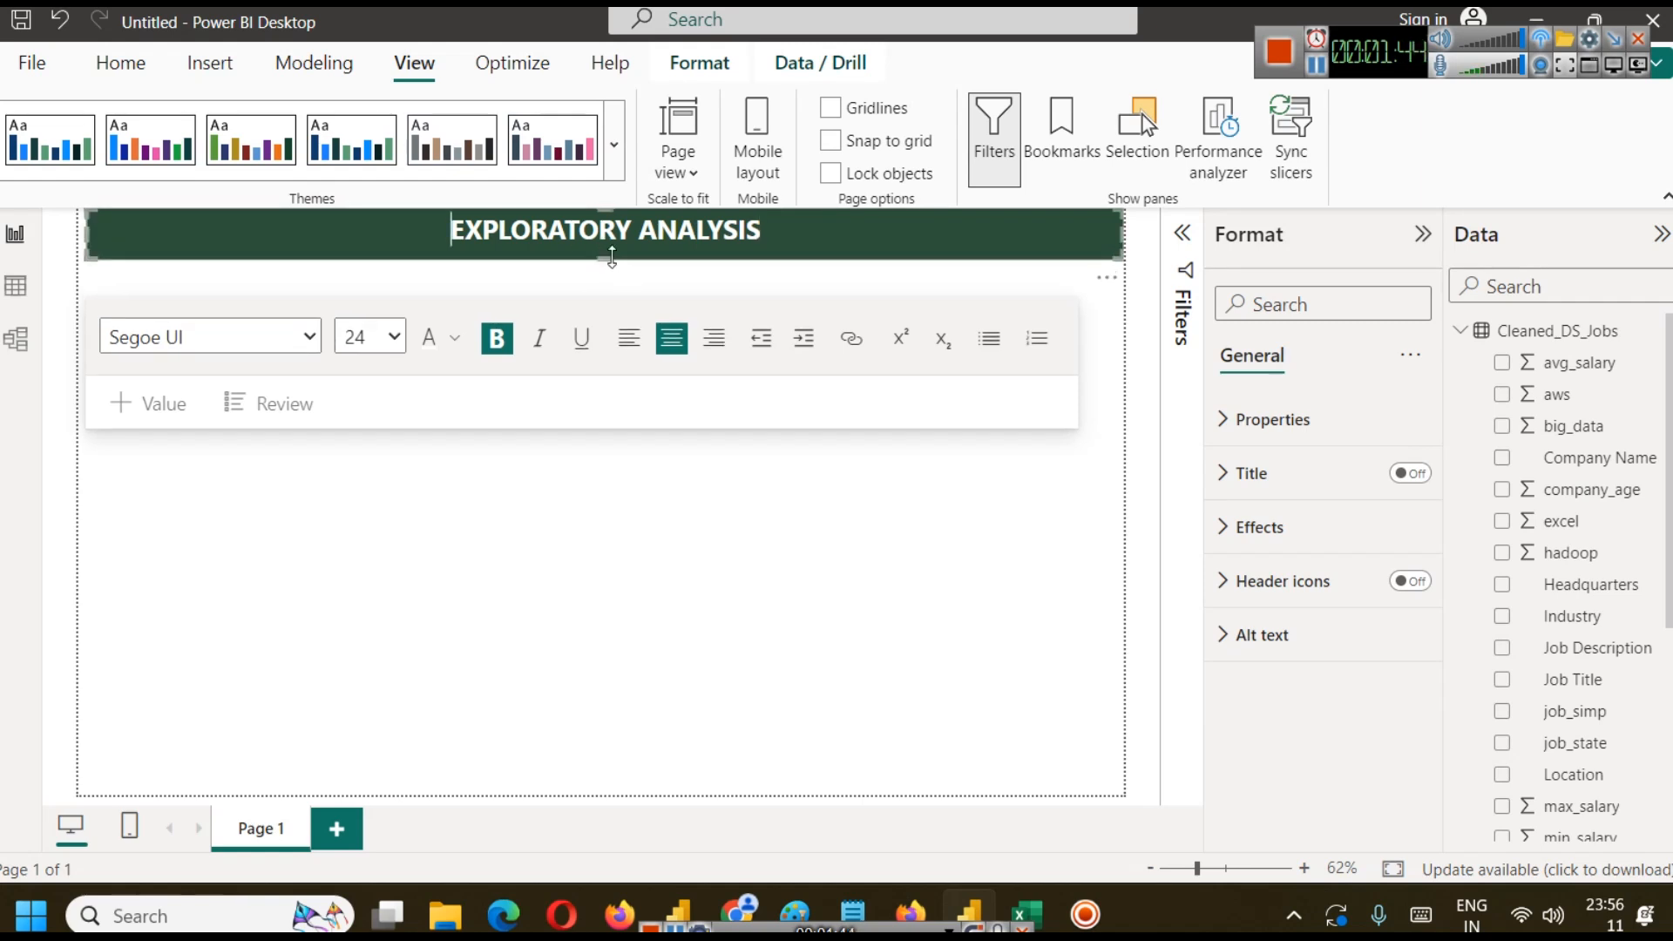
pyautogui.click(394, 336)
pyautogui.click(377, 771)
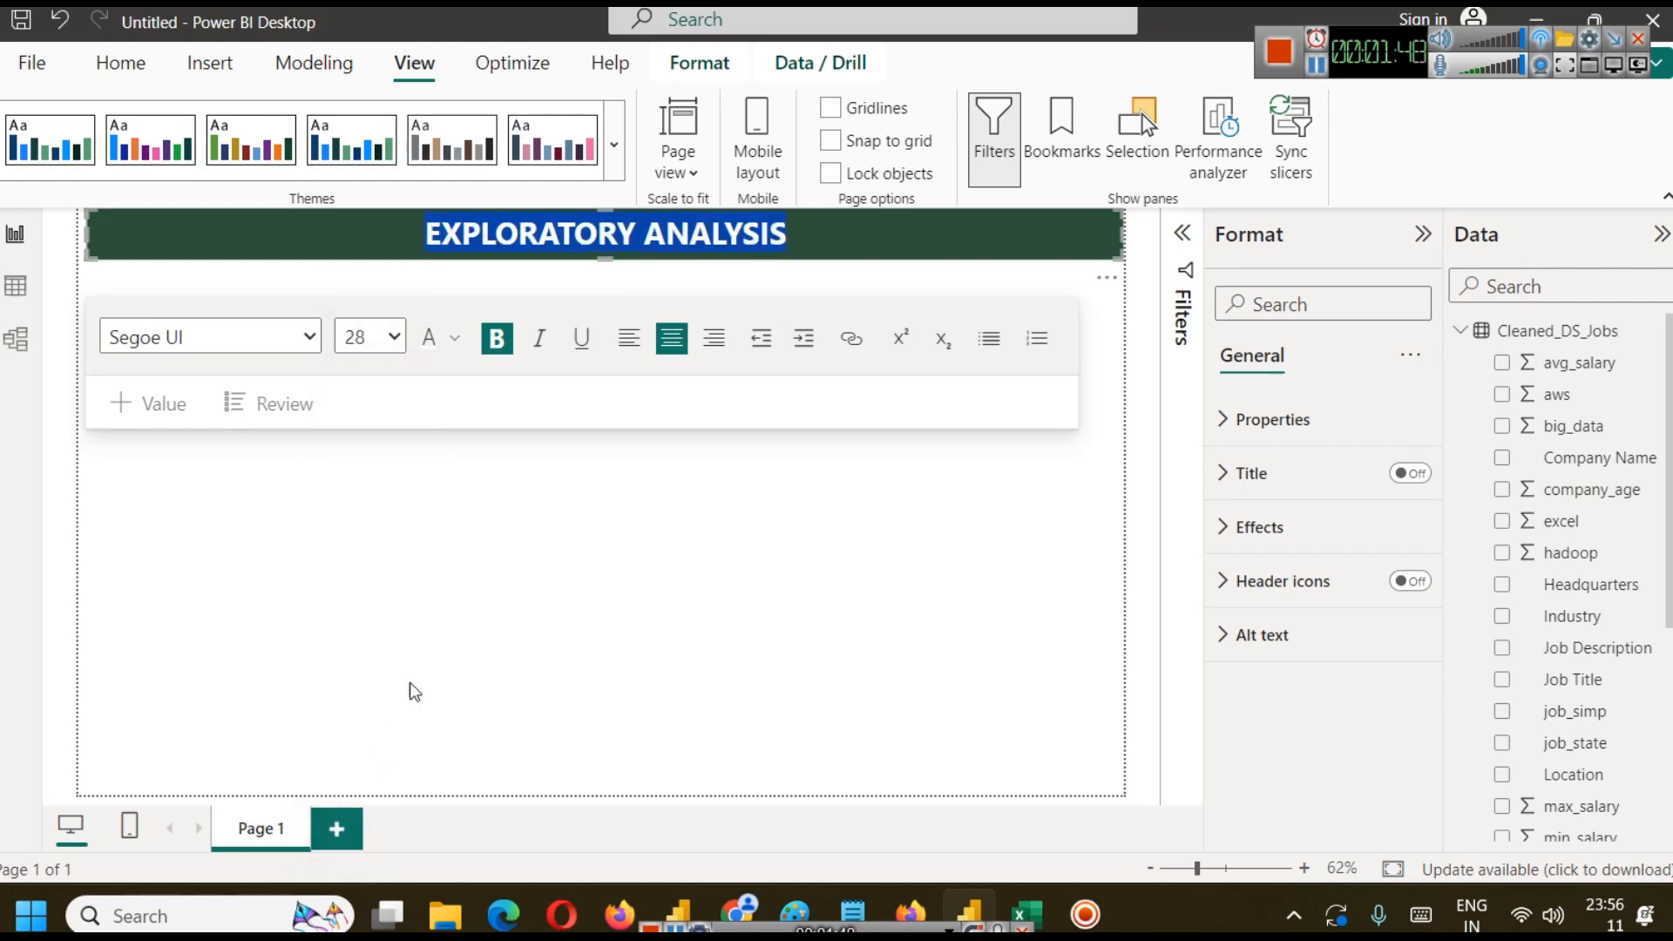
pyautogui.click(696, 535)
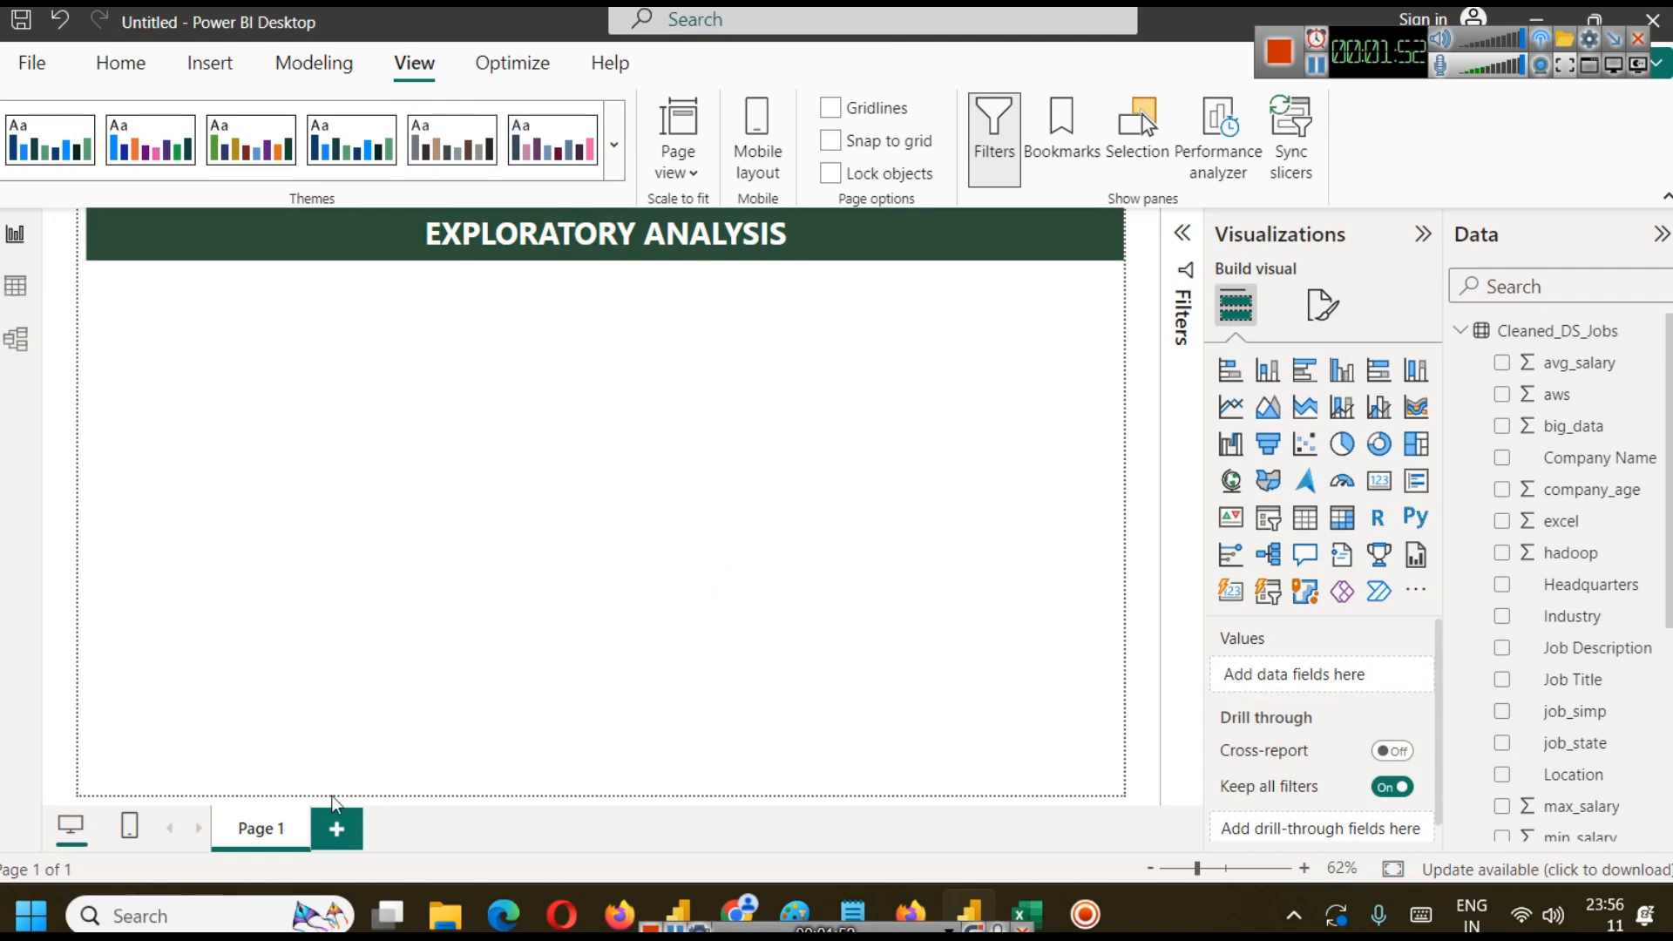
# Rename the report page from Page 1 to EDA.
pyautogui.rightClick(259, 847)
pyautogui.click(315, 813)
pyautogui.press('BackSpace')
pyautogui.click(493, 633)
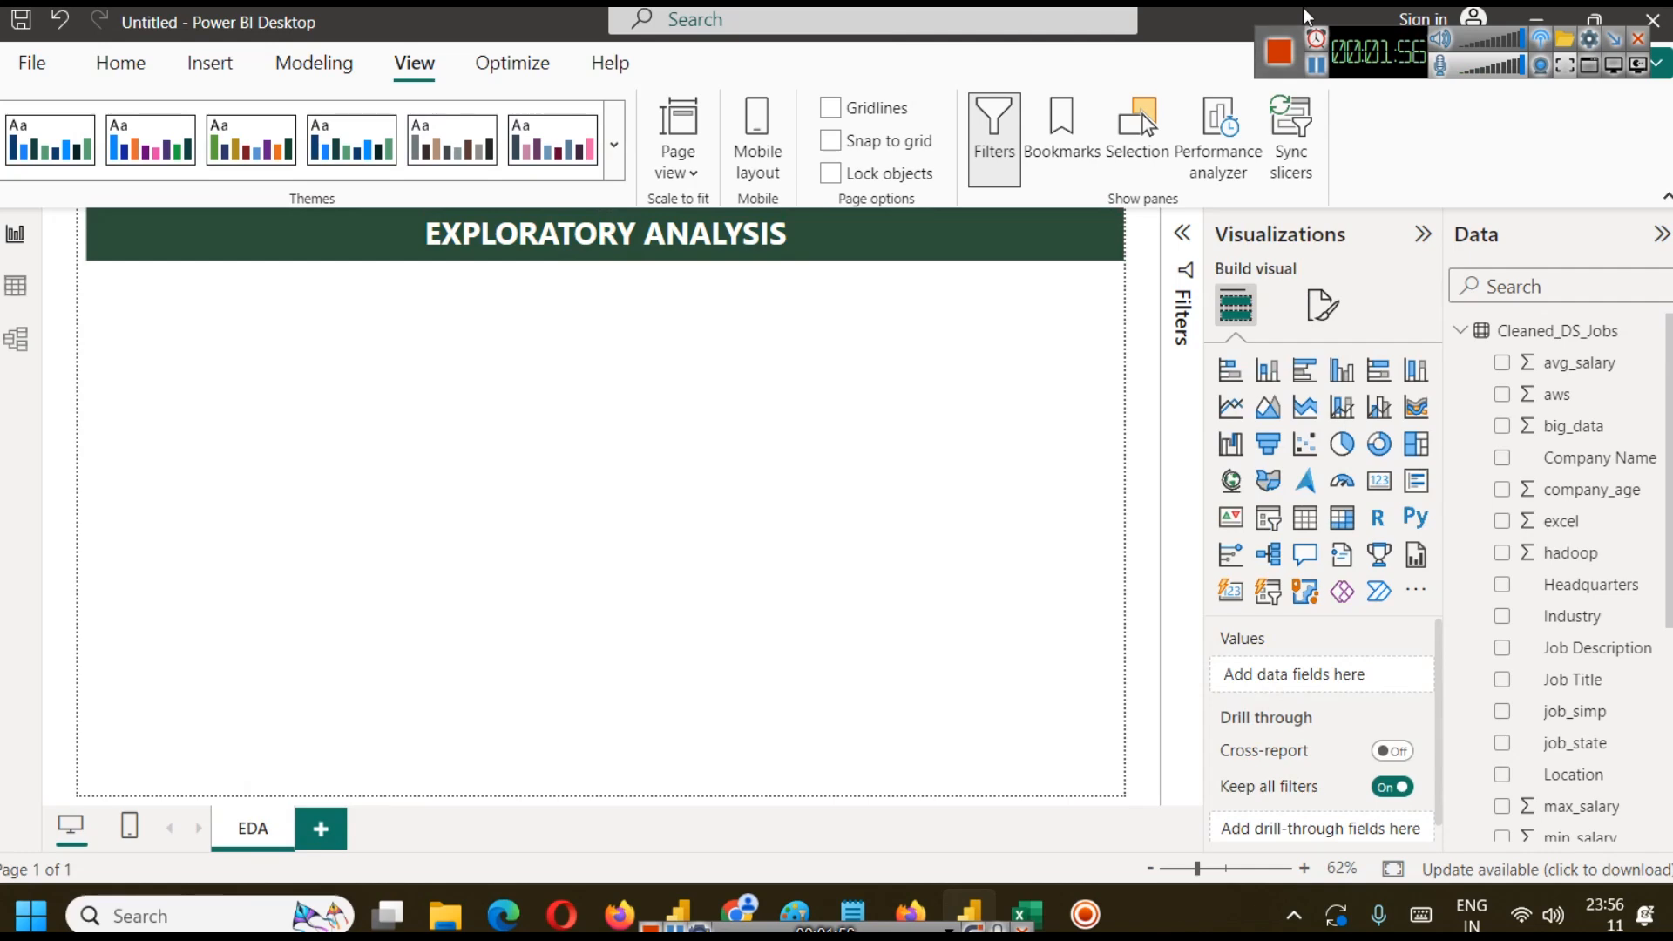
# Show the Cleaned_DS_Jobs table's data and narrow the Salary Estimate column.
pyautogui.click(15, 286)
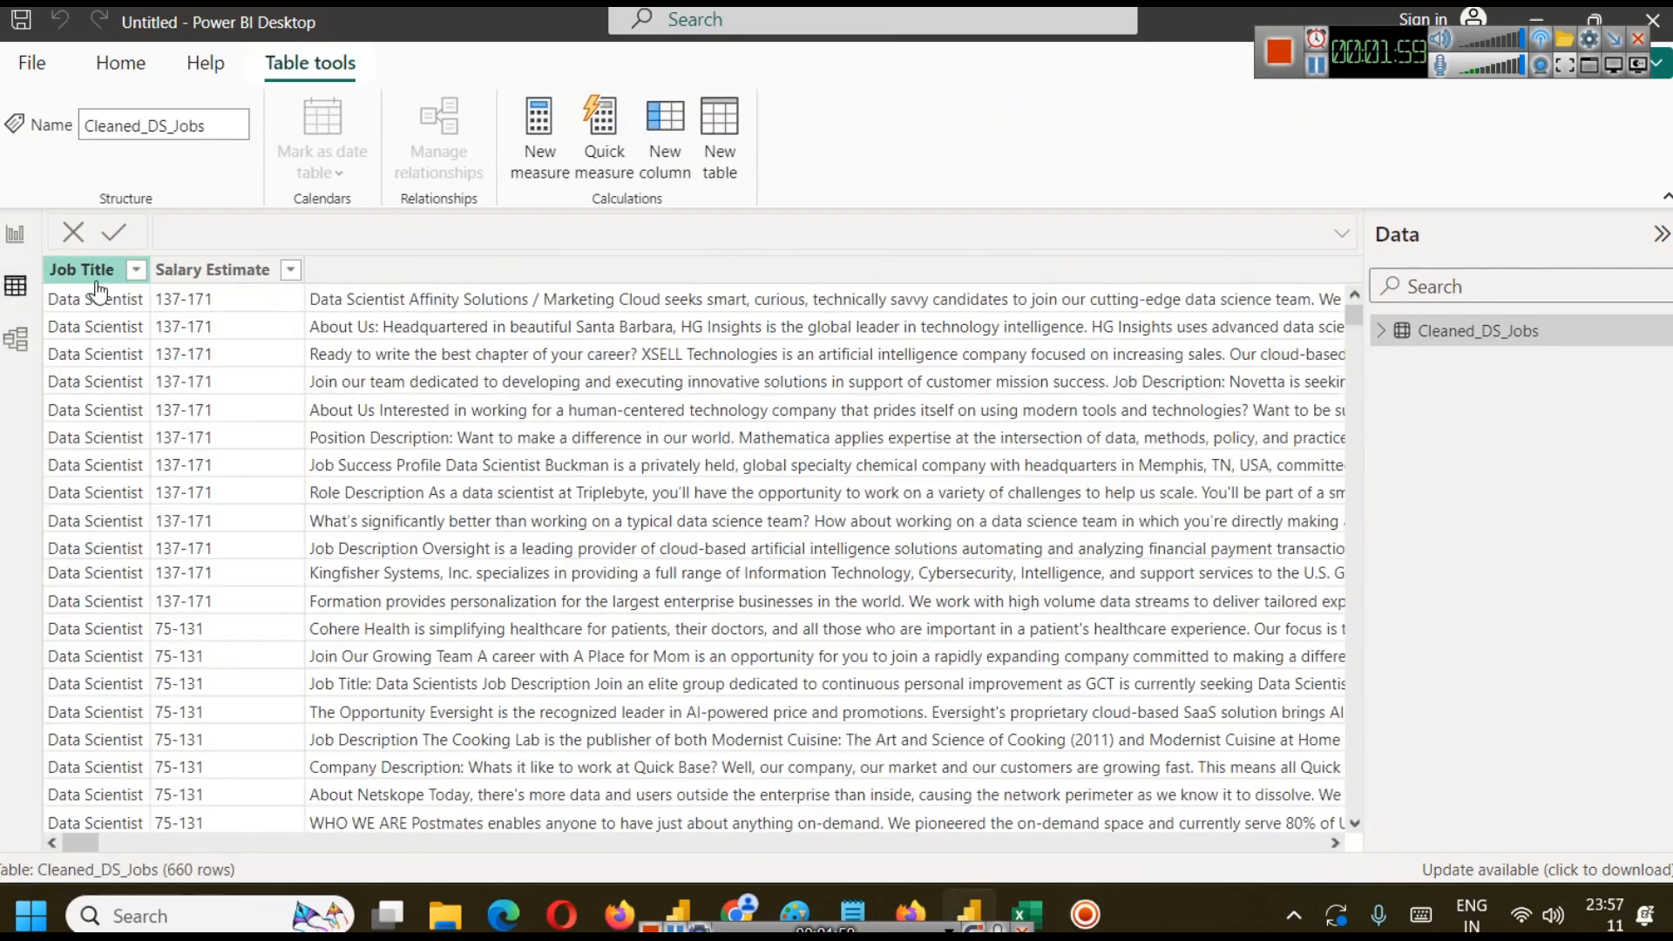
pyautogui.click(86, 276)
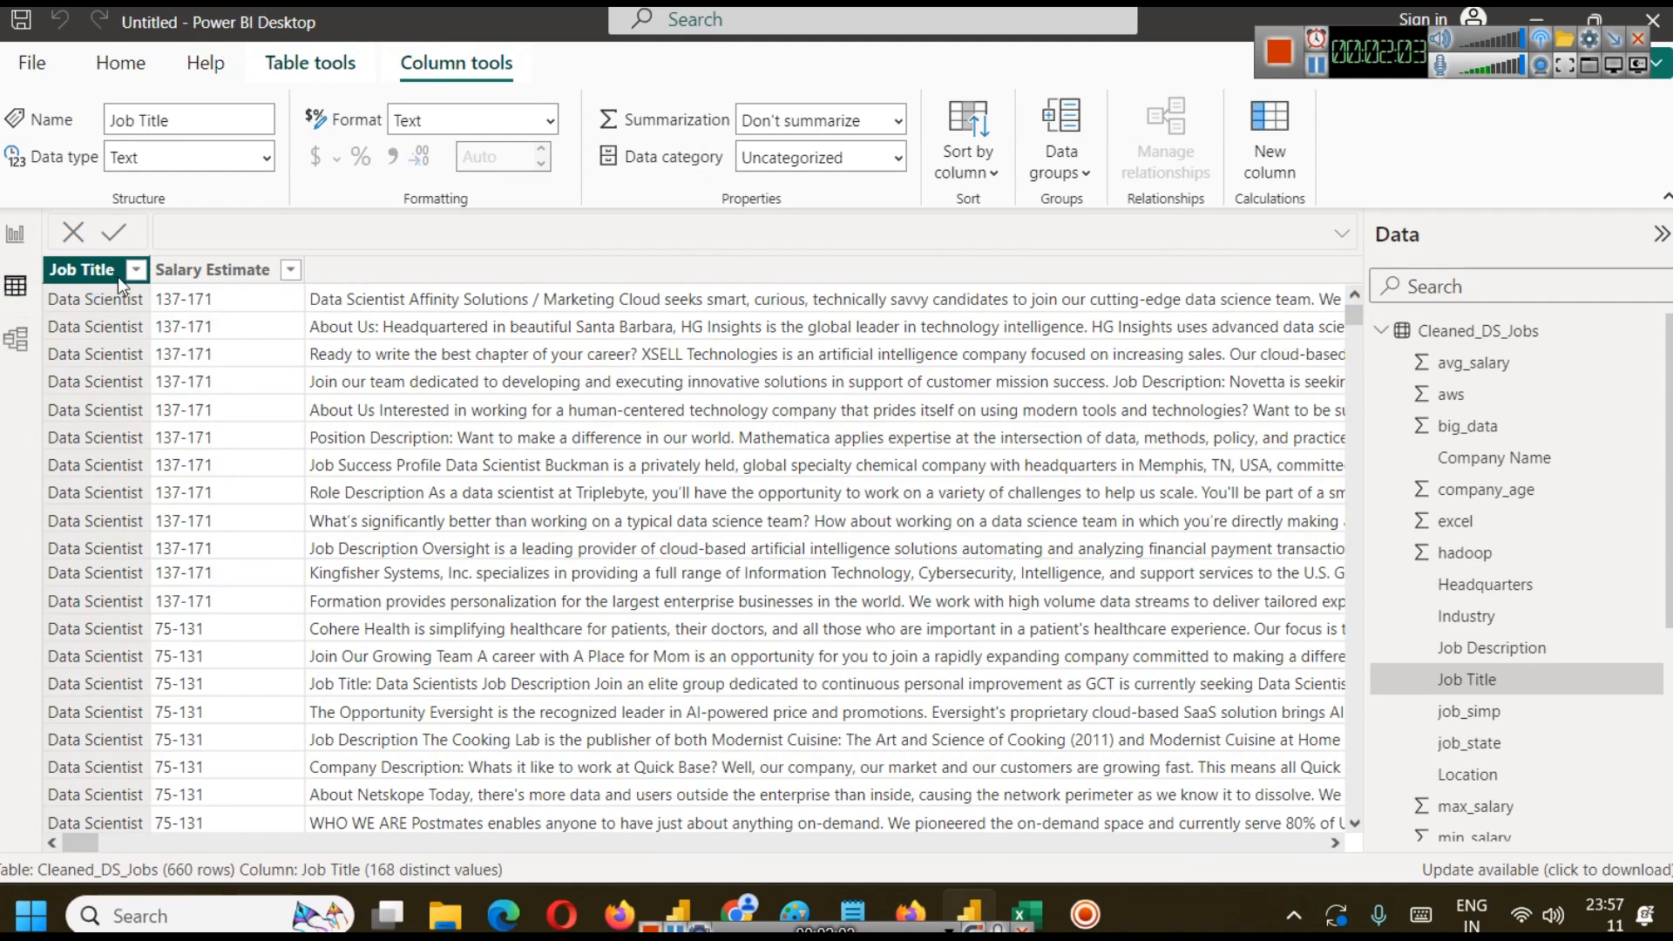
pyautogui.moveTo(308, 268); pyautogui.dragTo(1059, 270)
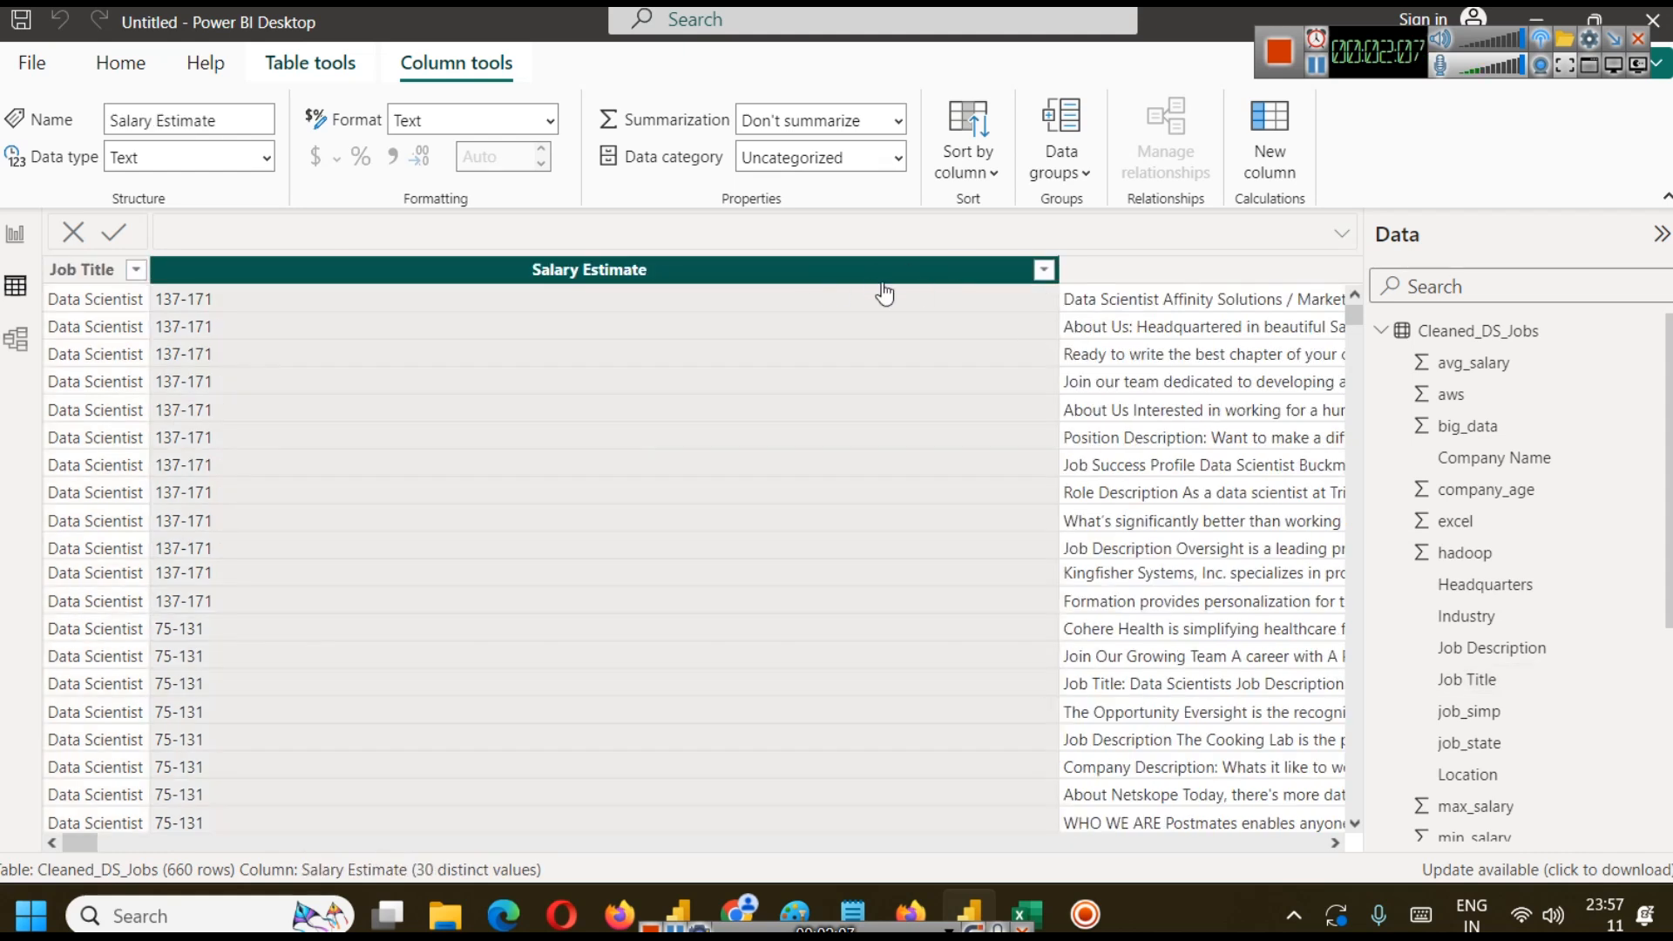
pyautogui.moveTo(1057, 267); pyautogui.dragTo(254, 285)
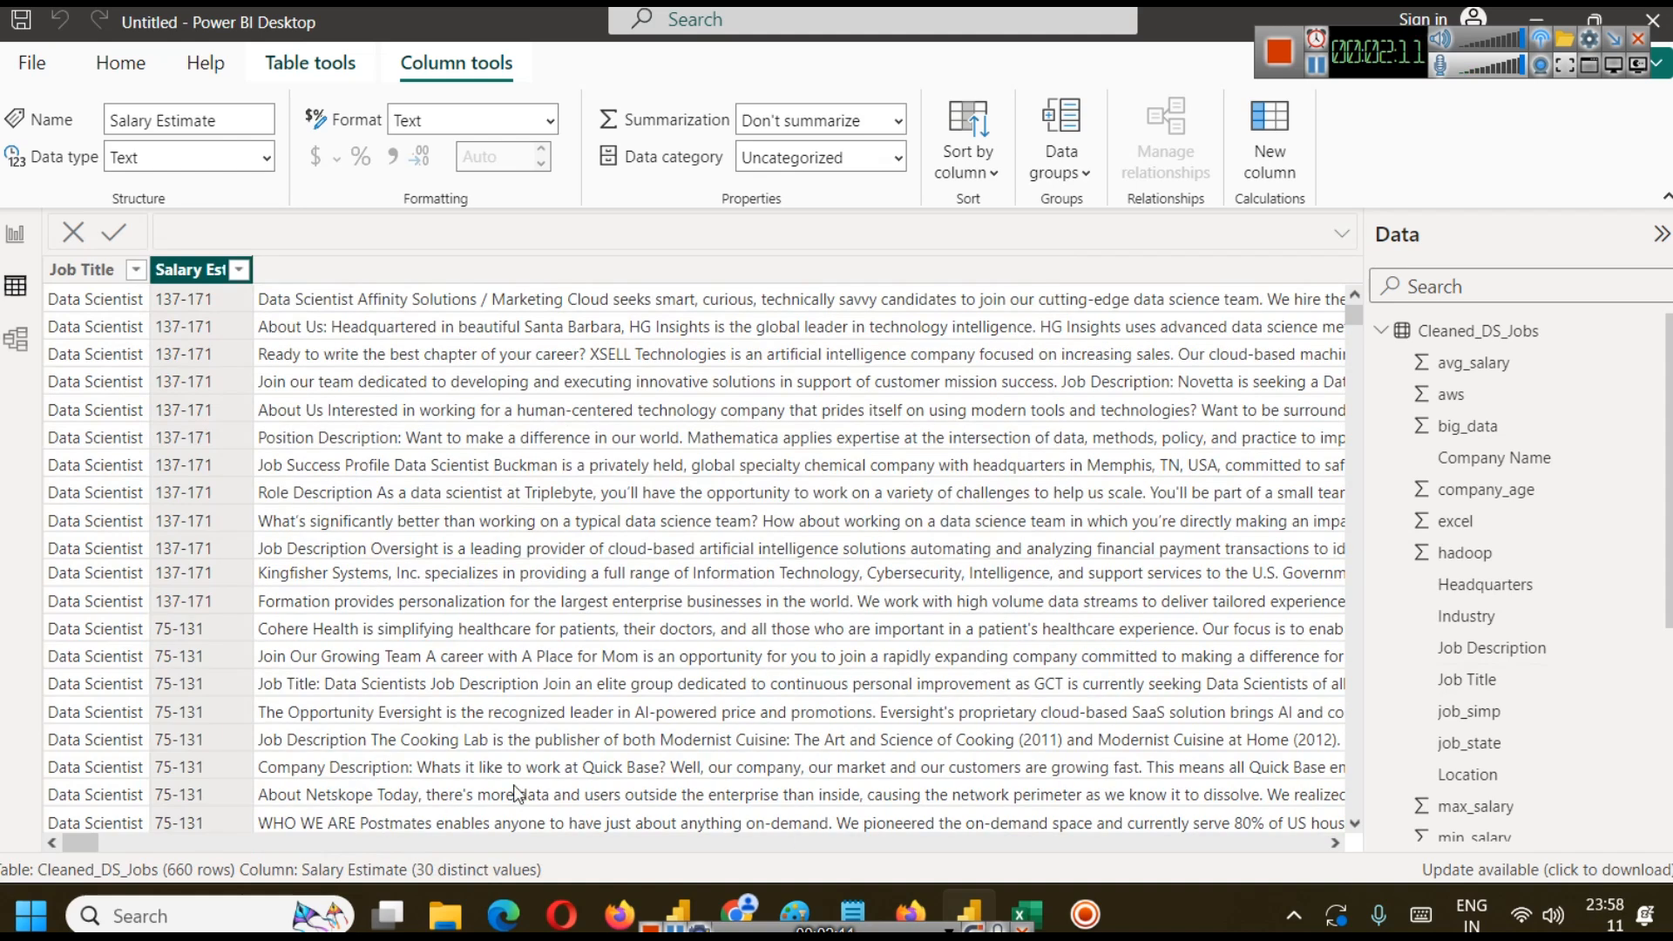
# Delete the Job Description column from the Cleaned_DS_Jobs table.
pyautogui.click(588, 272)
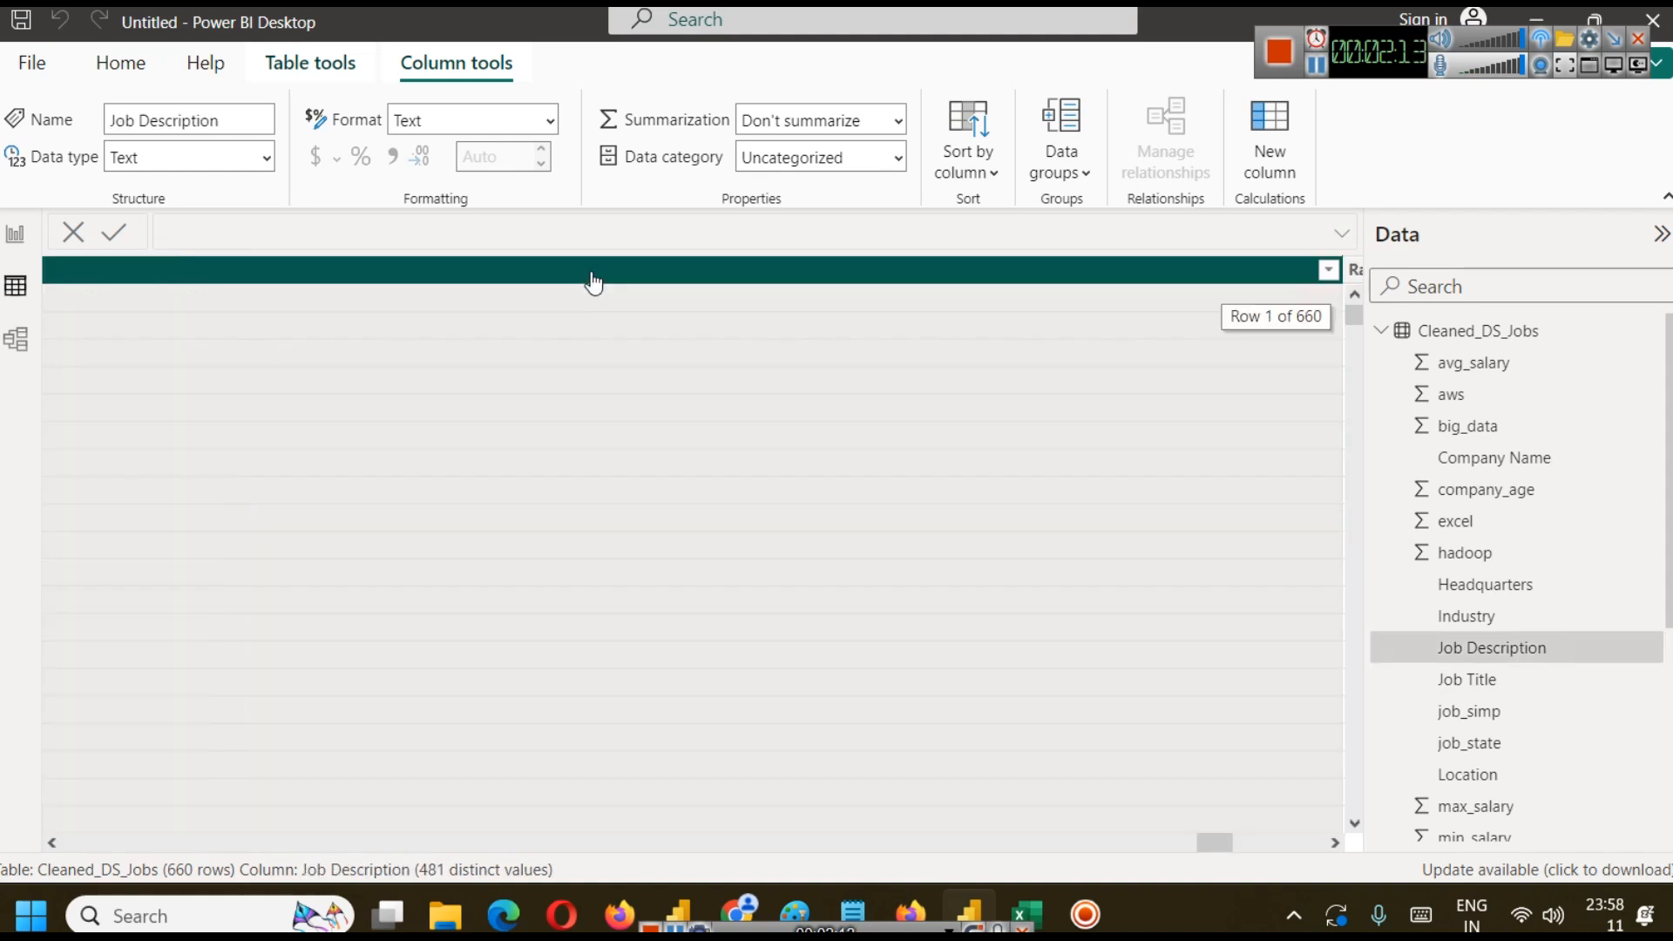
pyautogui.click(1328, 270)
pyautogui.moveTo(1325, 271)
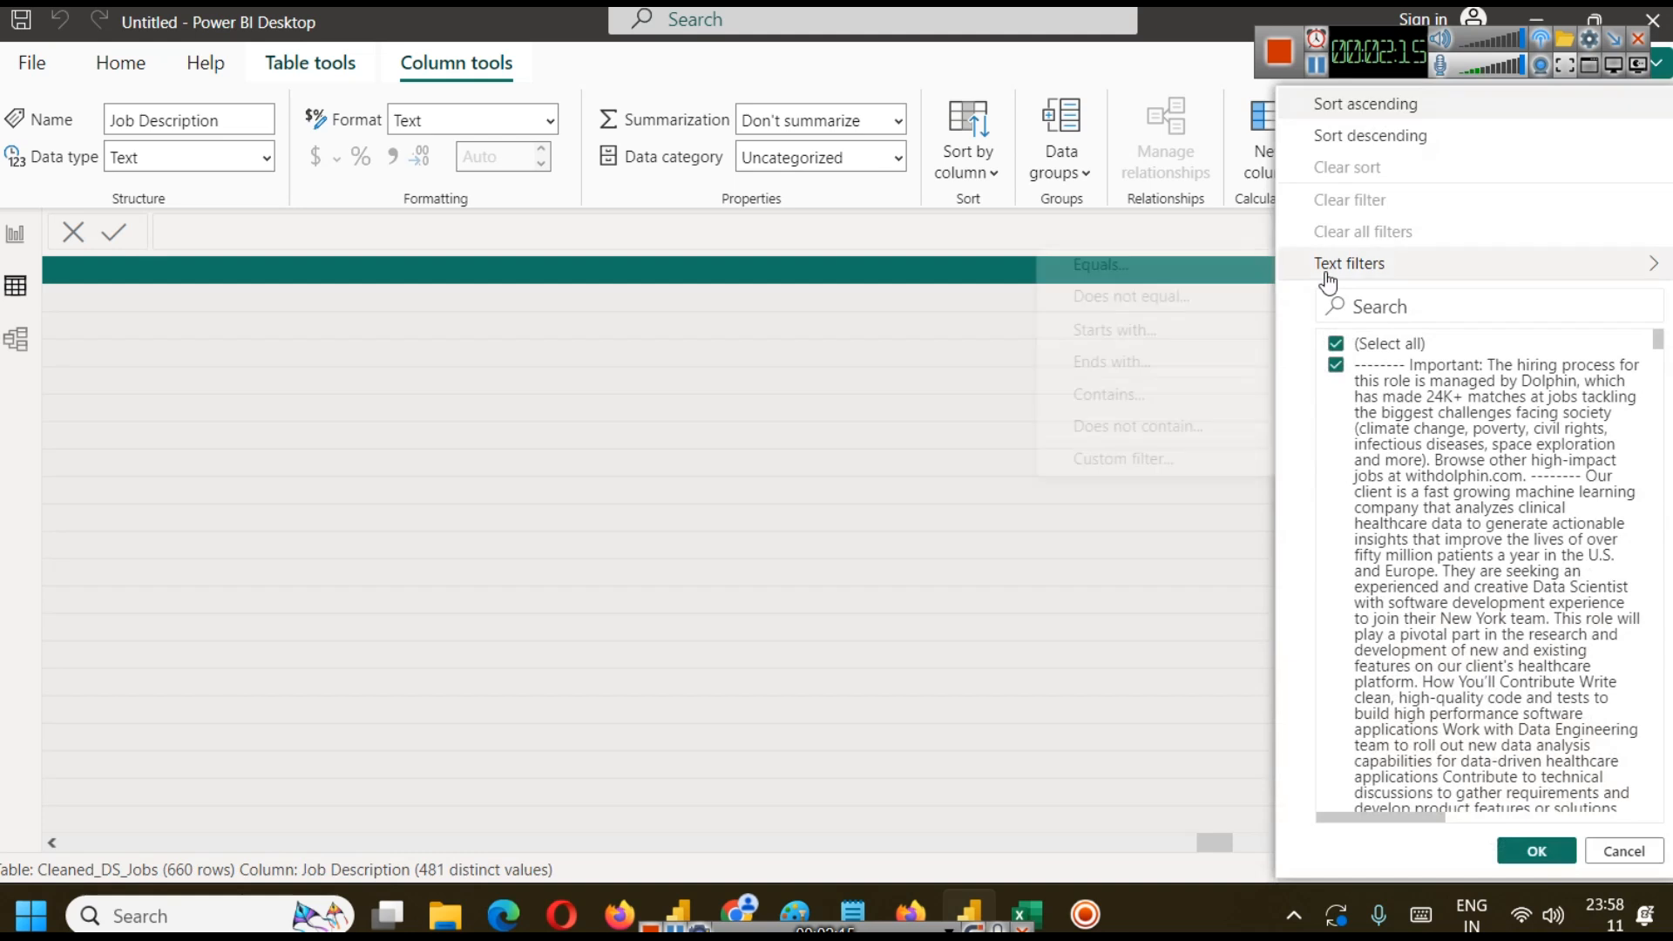
pyautogui.rightClick(908, 272)
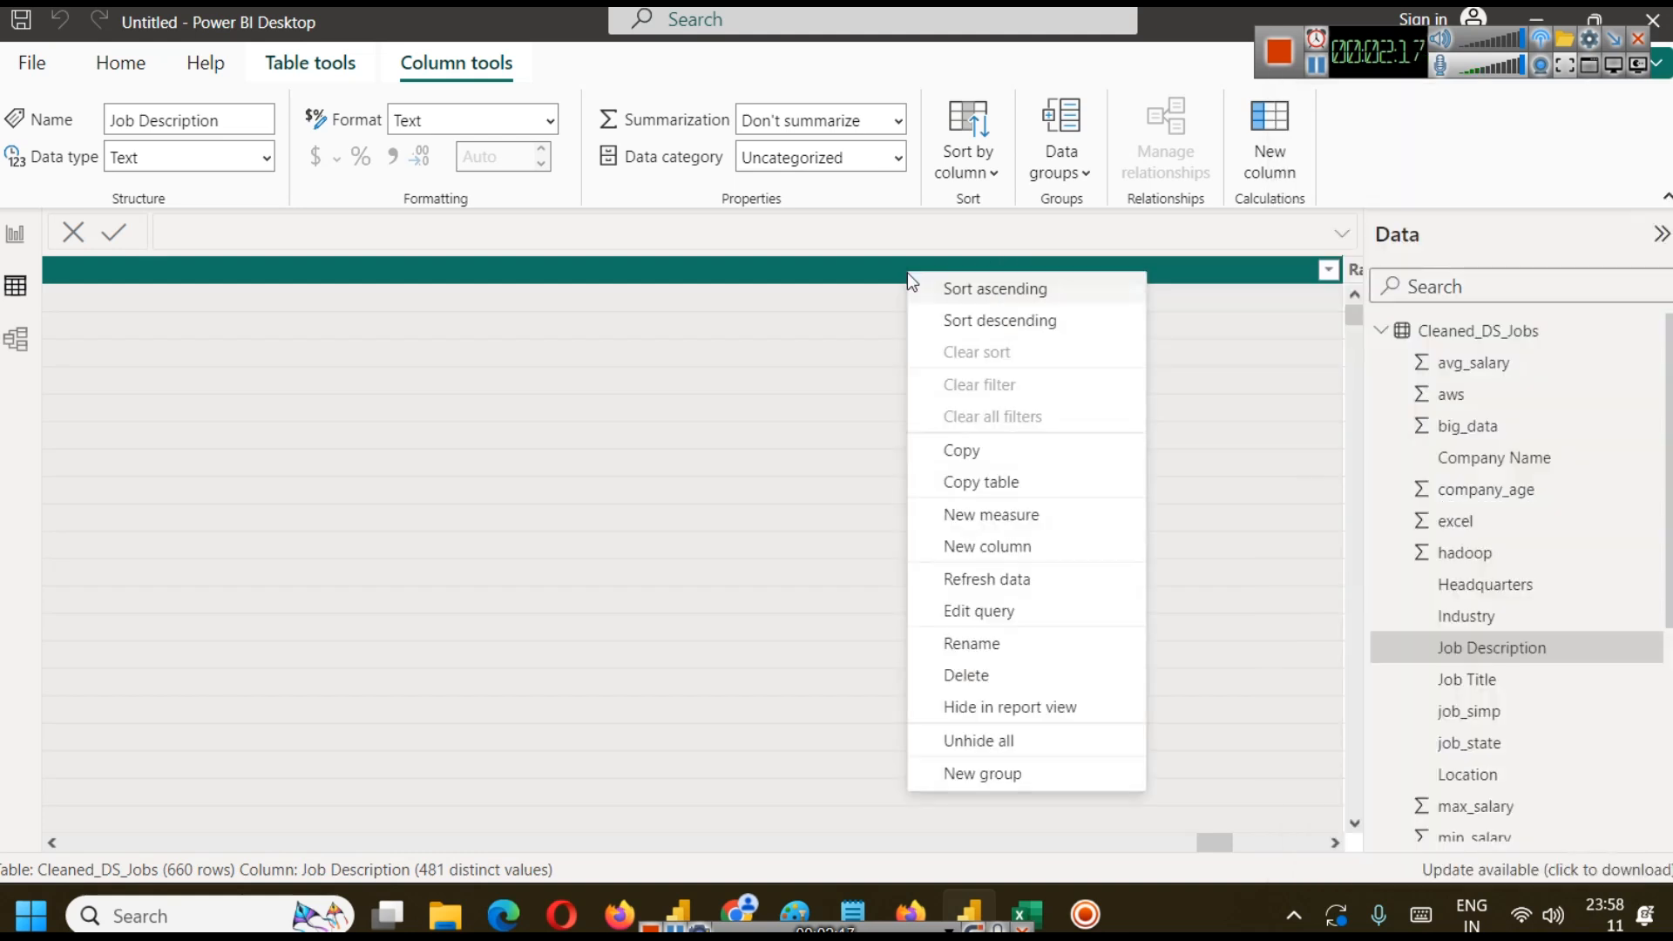
pyautogui.click(1023, 673)
pyautogui.click(967, 513)
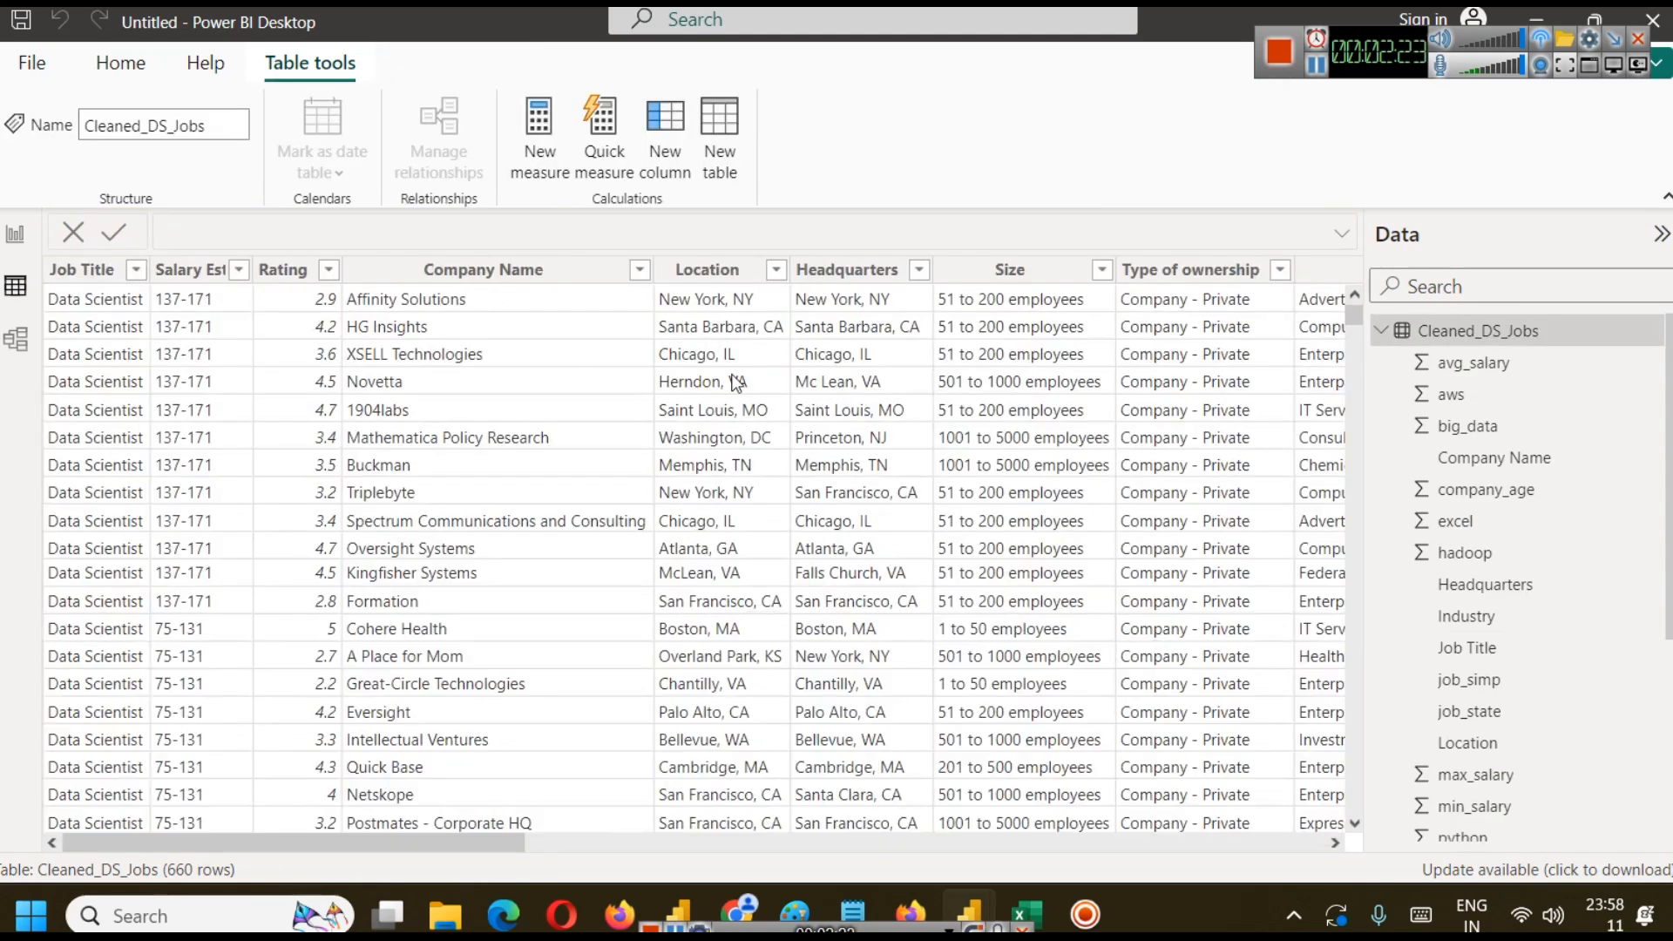
# Examine the Job Title and avg_salary columns in the table data as candidates for a chart.
pyautogui.click(98, 273)
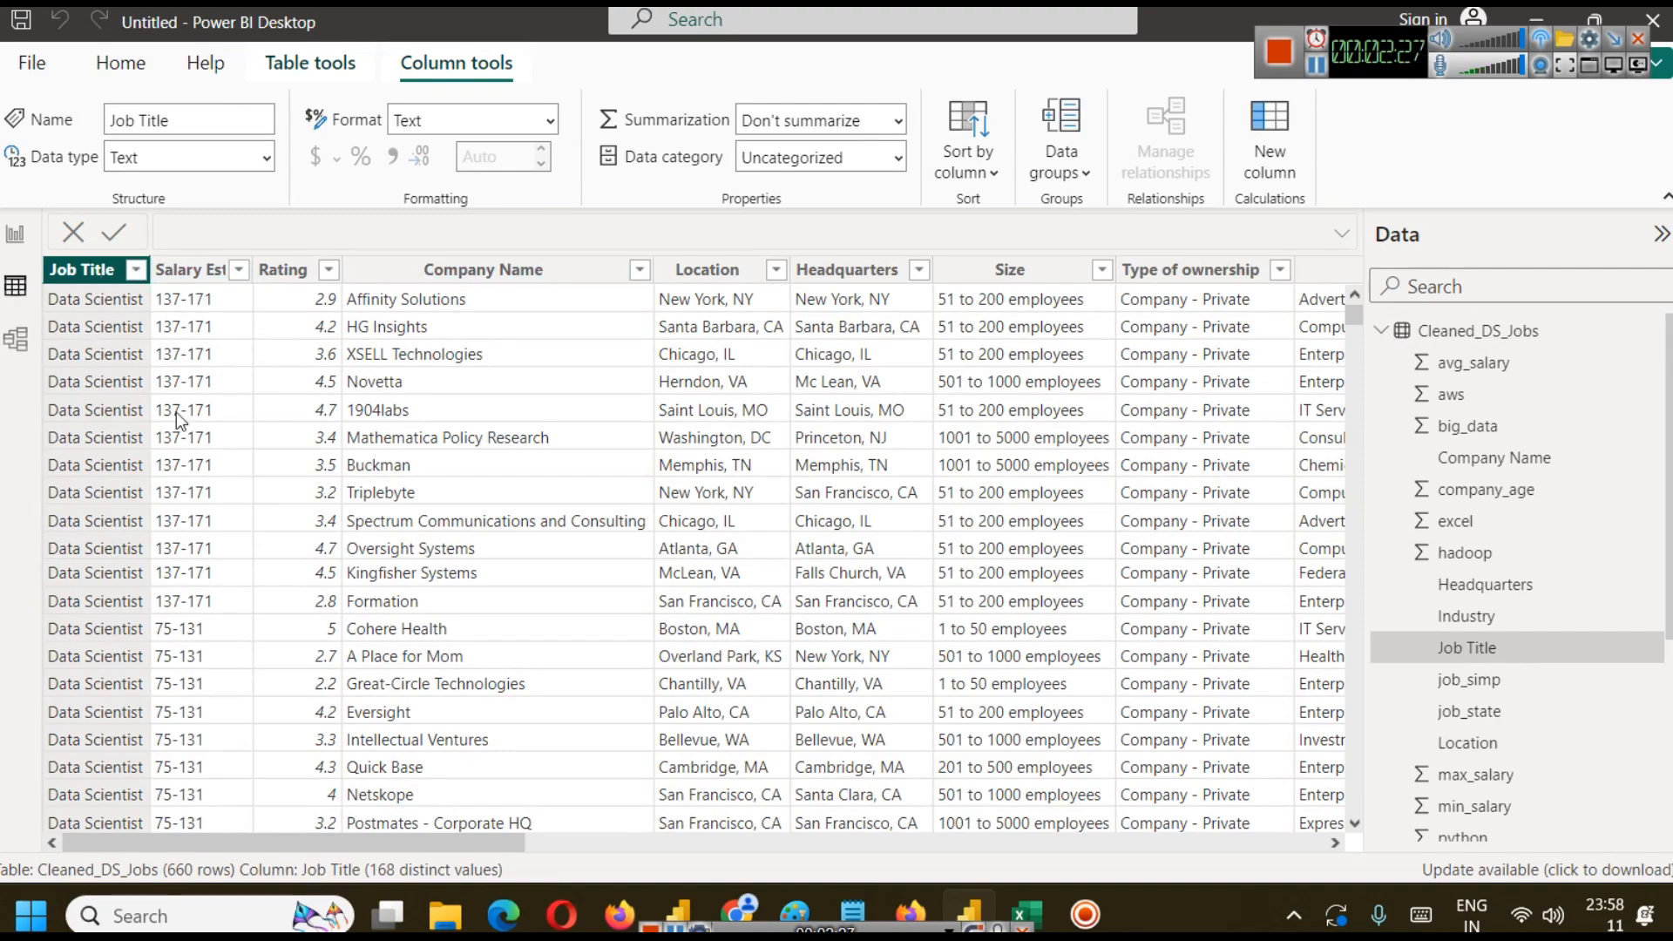
pyautogui.moveTo(493, 840); pyautogui.dragTo(979, 851)
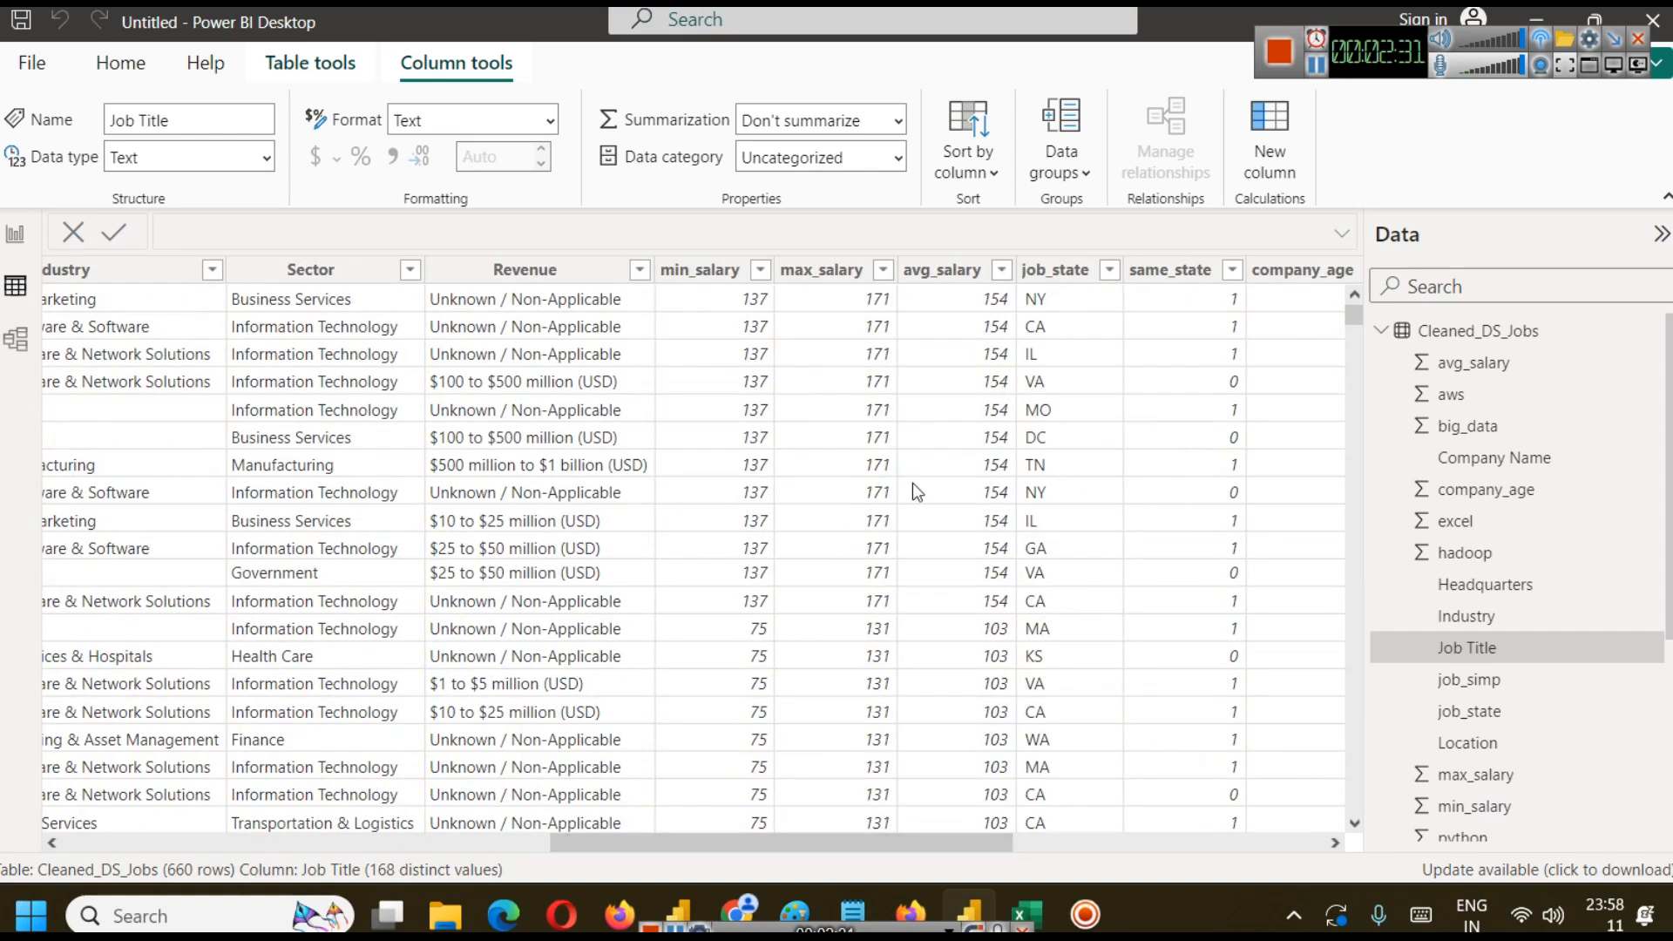
pyautogui.click(931, 271)
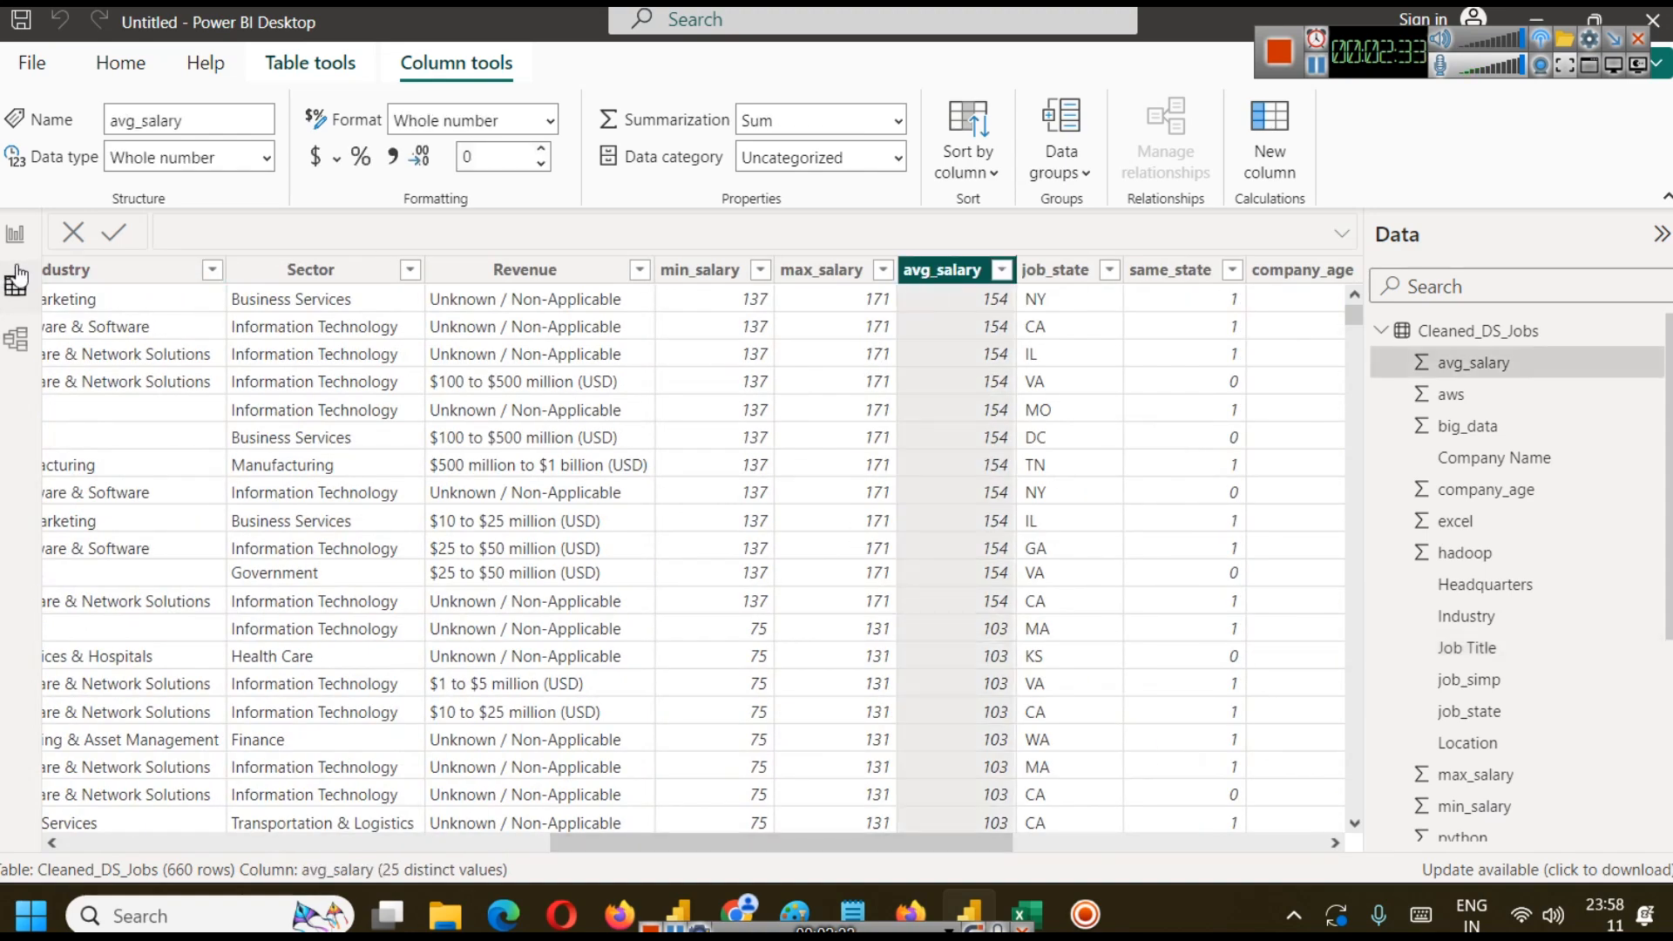
pyautogui.moveTo(928, 845); pyautogui.dragTo(187, 814)
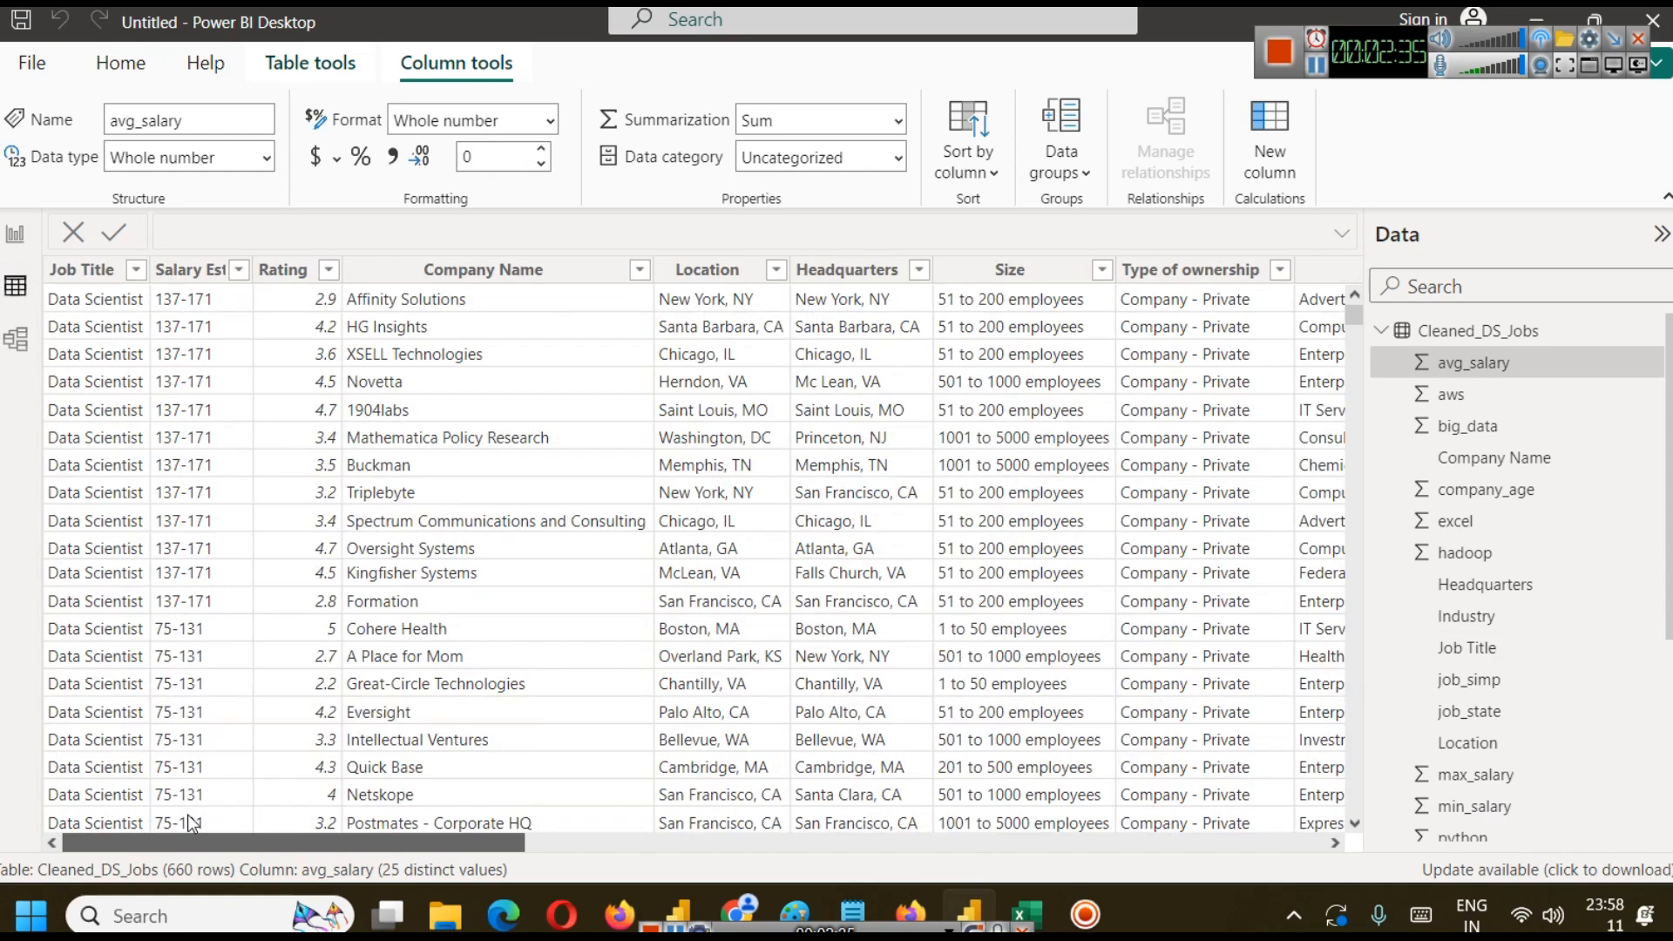
# Add a stacked column chart to the EDA report page and size it to under half the page width, just beneath the title banner.
pyautogui.click(15, 228)
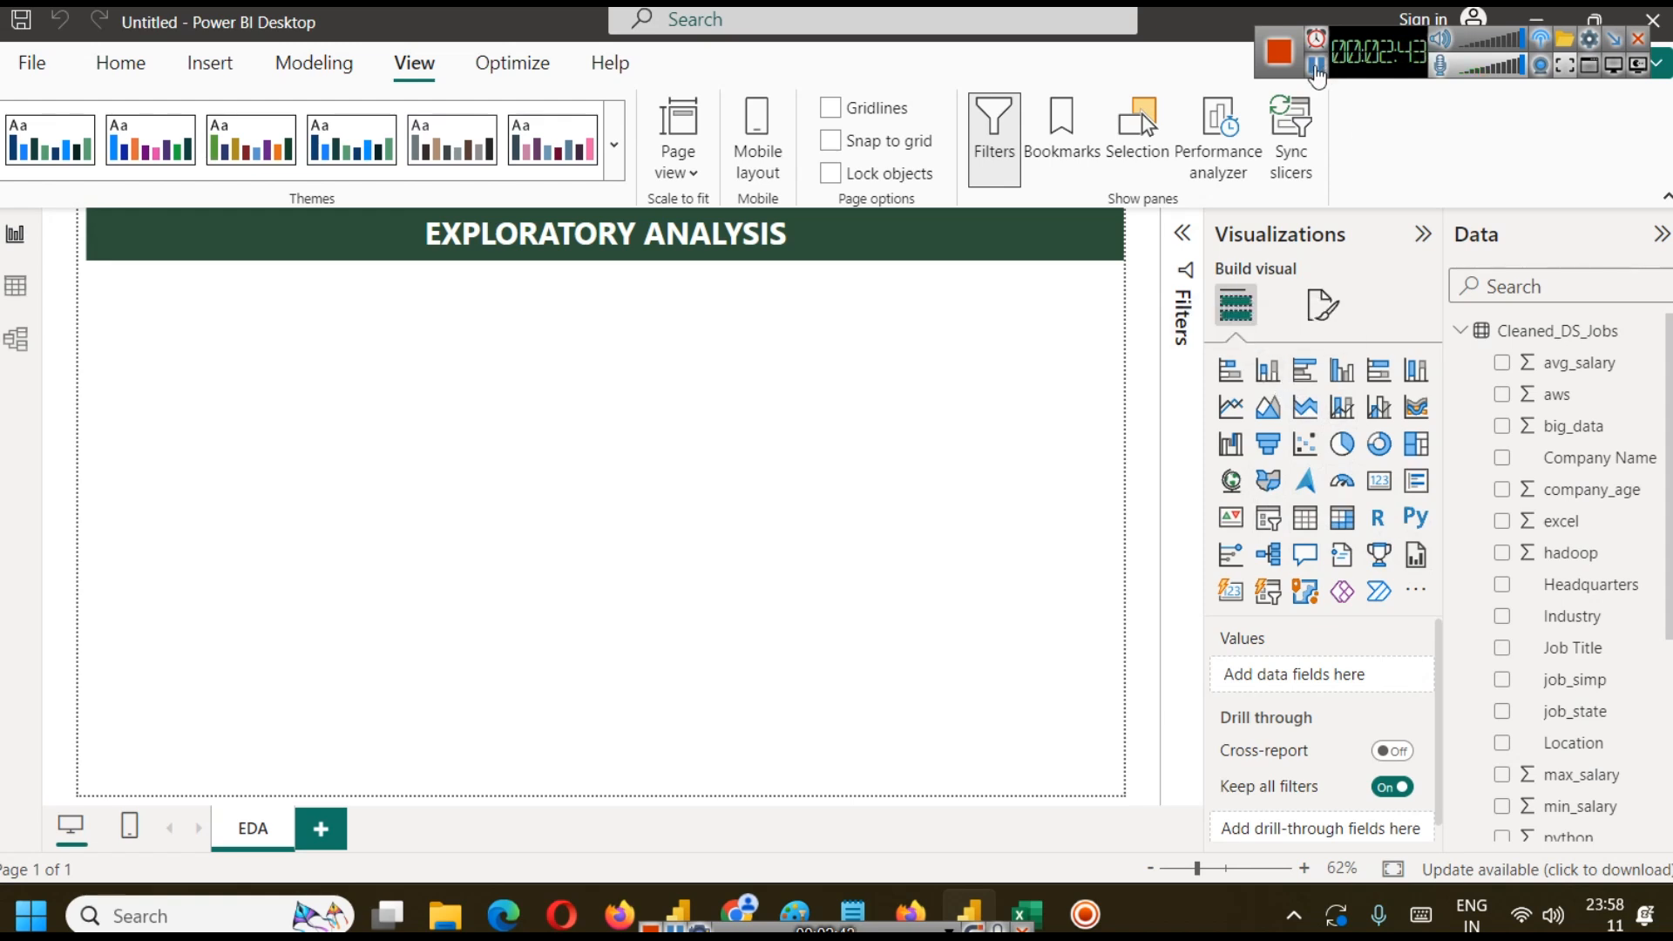
pyautogui.click(1268, 370)
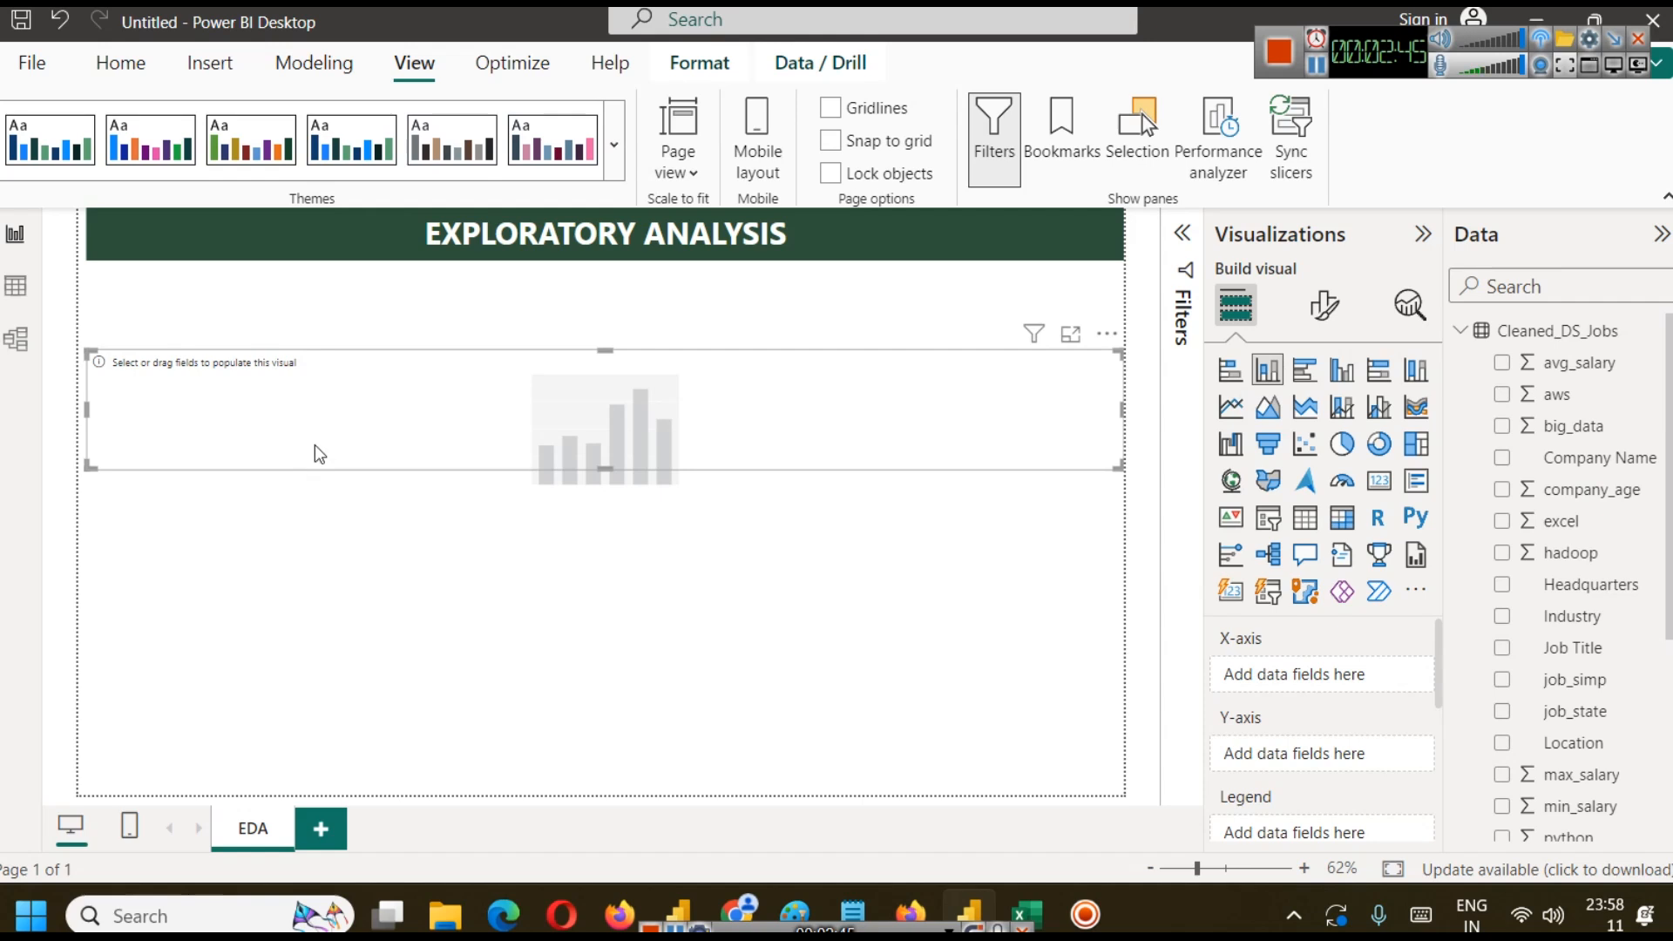
pyautogui.moveTo(1123, 408); pyautogui.dragTo(558, 409)
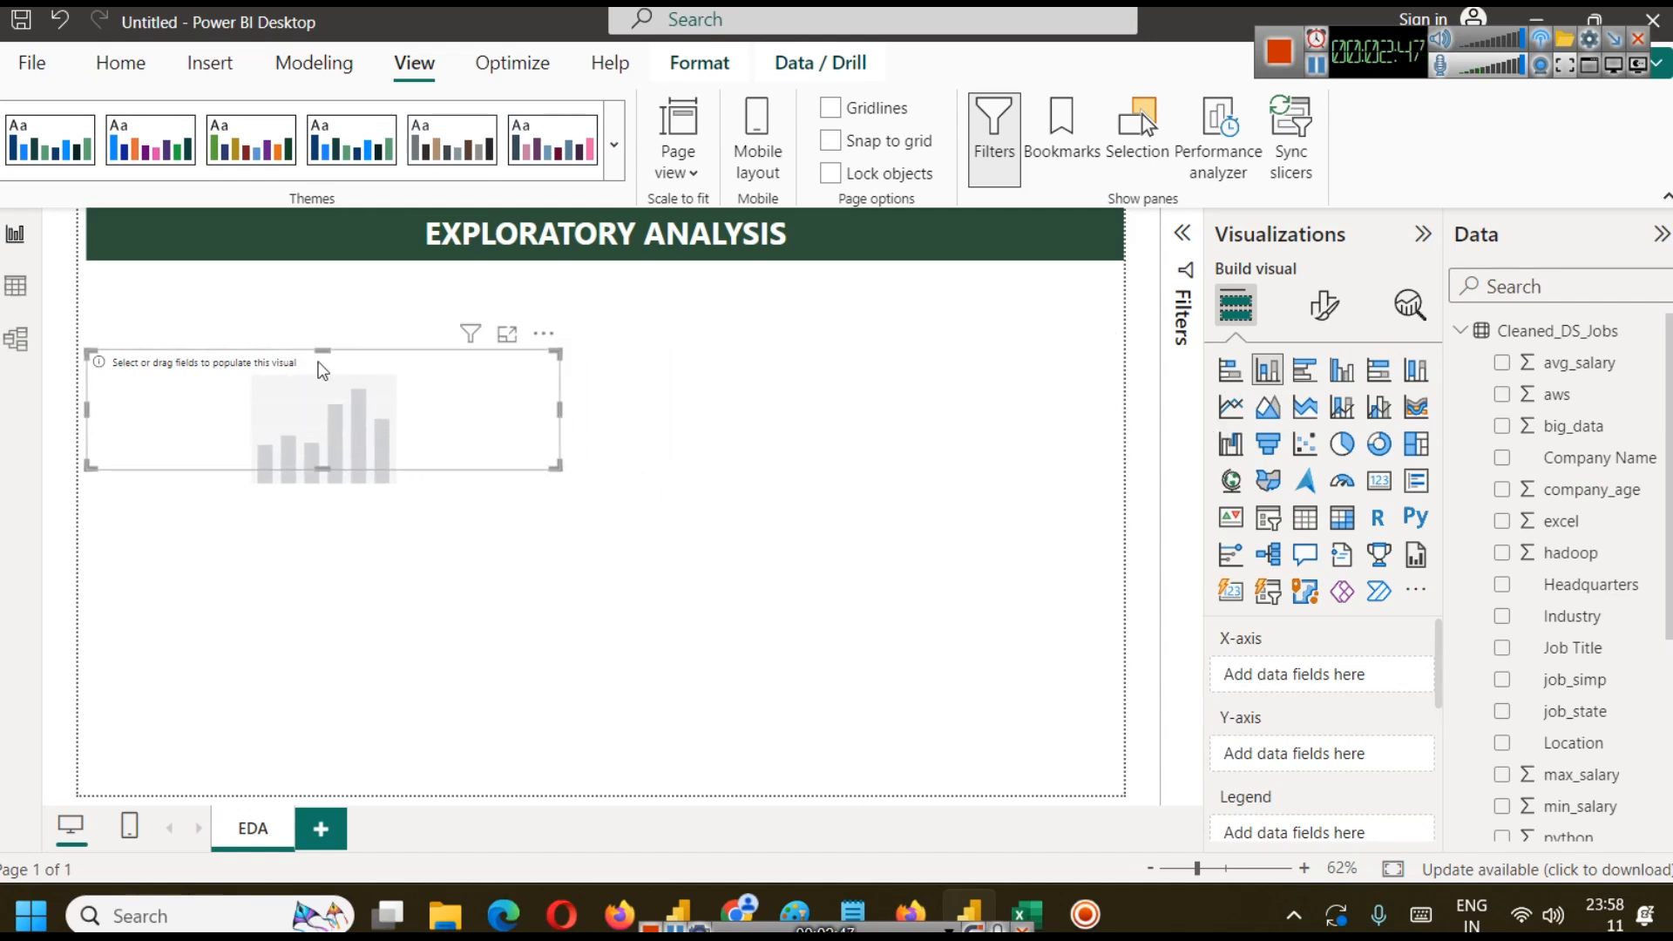
pyautogui.moveTo(319, 353); pyautogui.dragTo(321, 291)
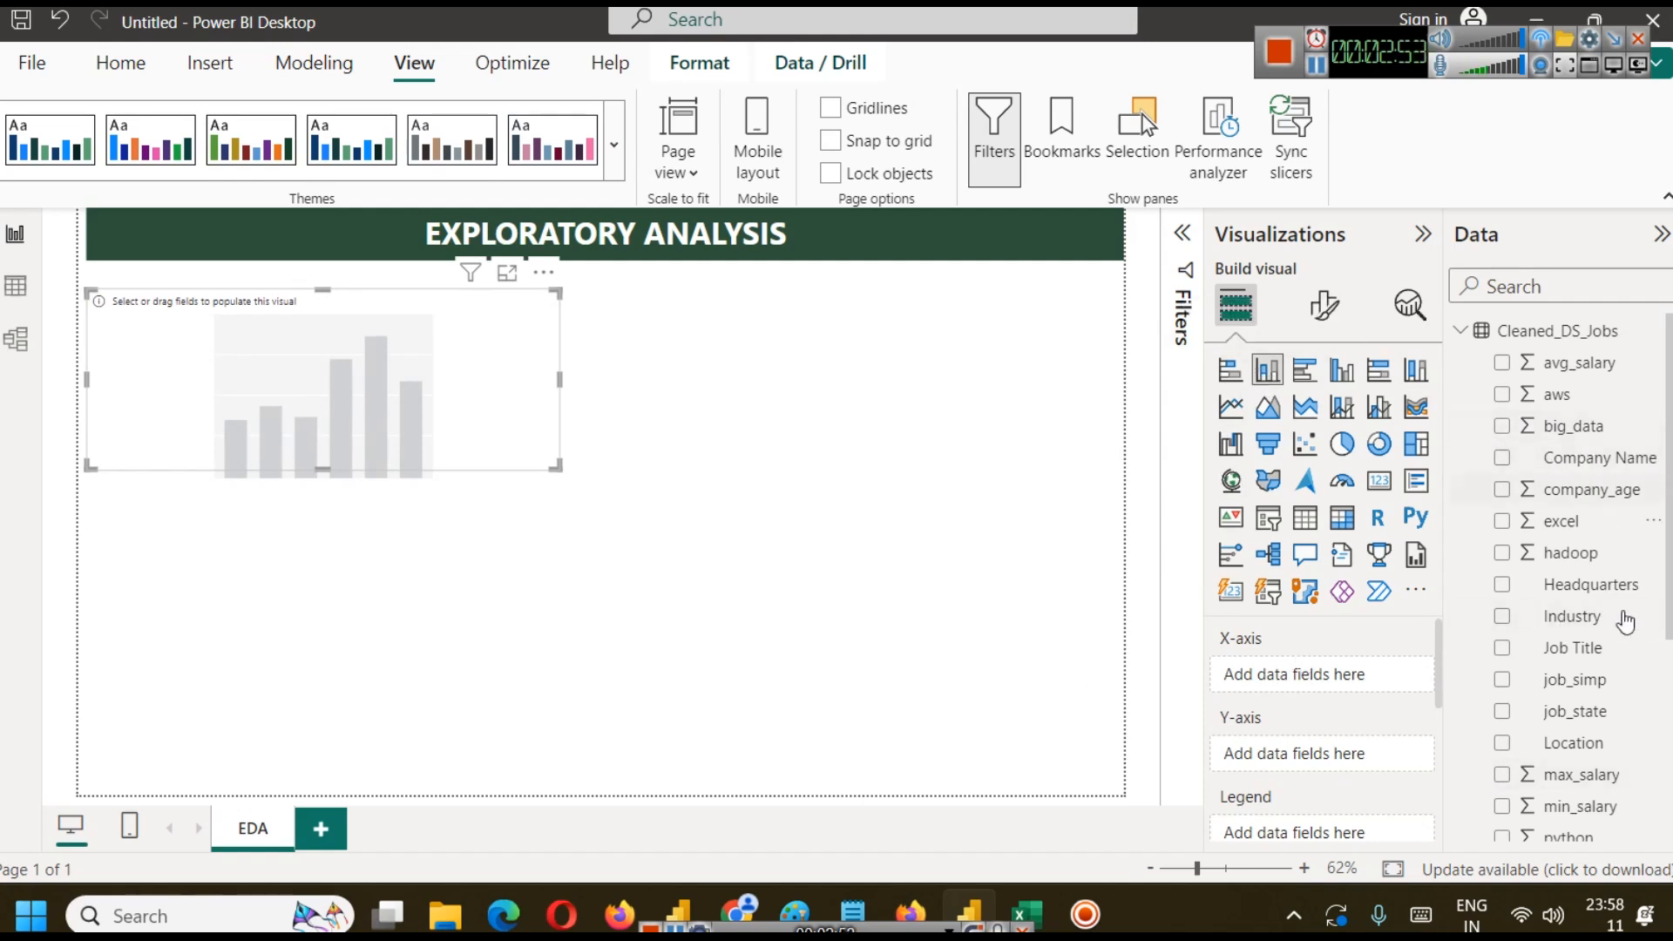
# Plot avg_salary on the column chart's Y-axis against Job Title on its X-axis.
pyautogui.scroll(-2, 1614, 610)
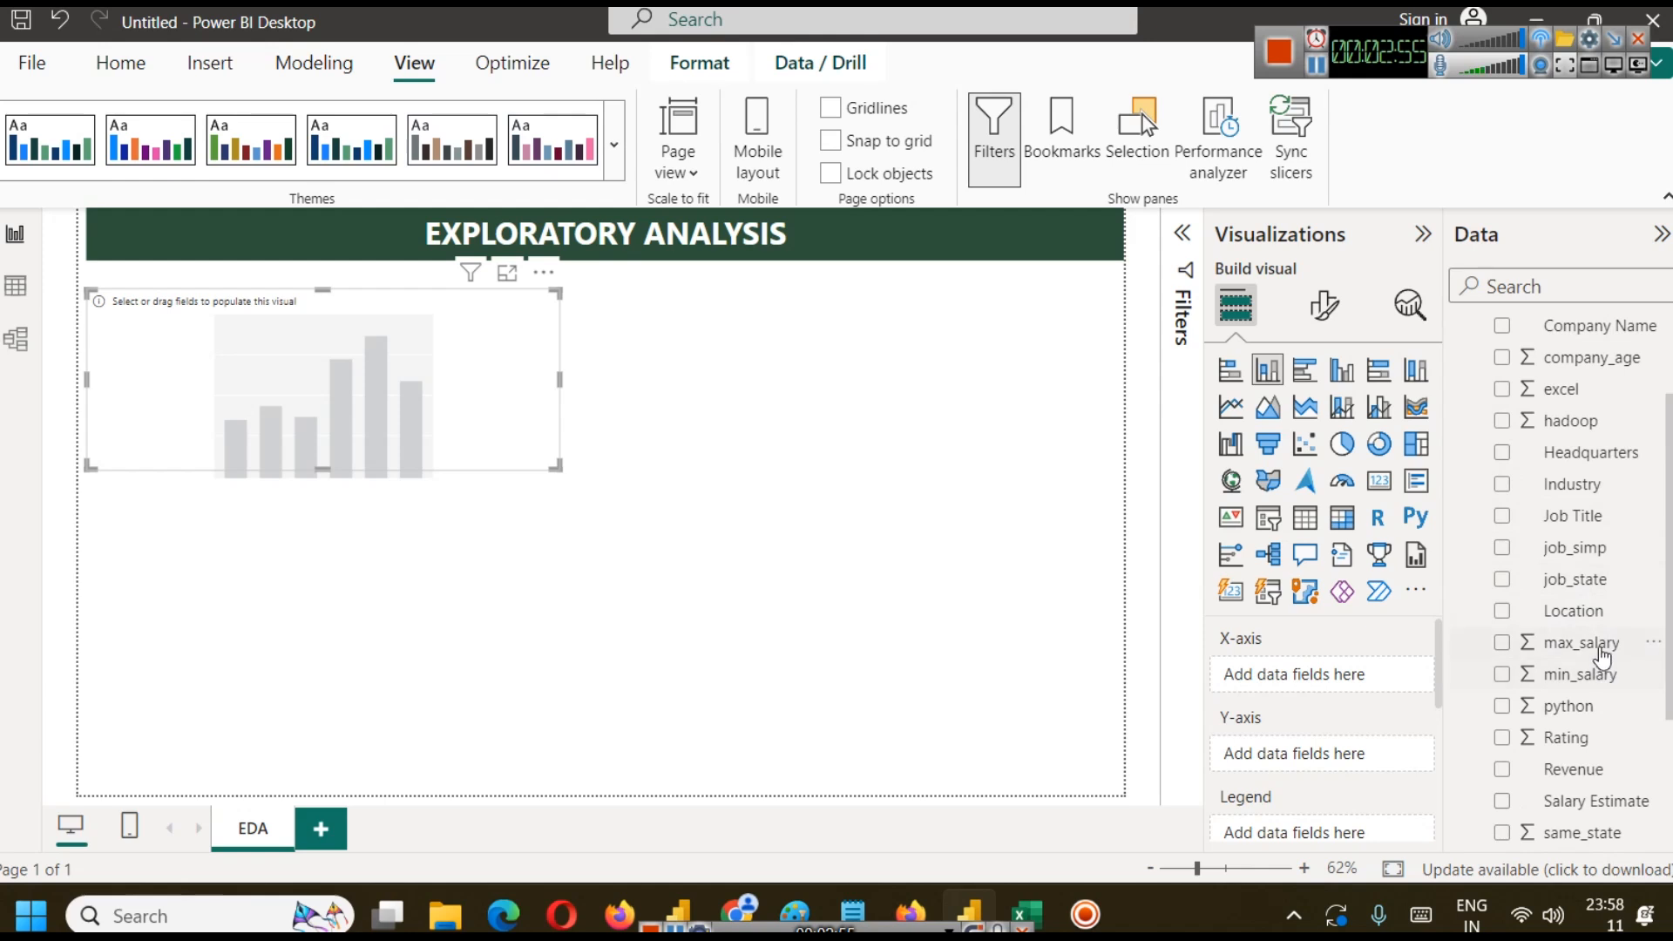
pyautogui.moveTo(1579, 521); pyautogui.dragTo(1319, 687)
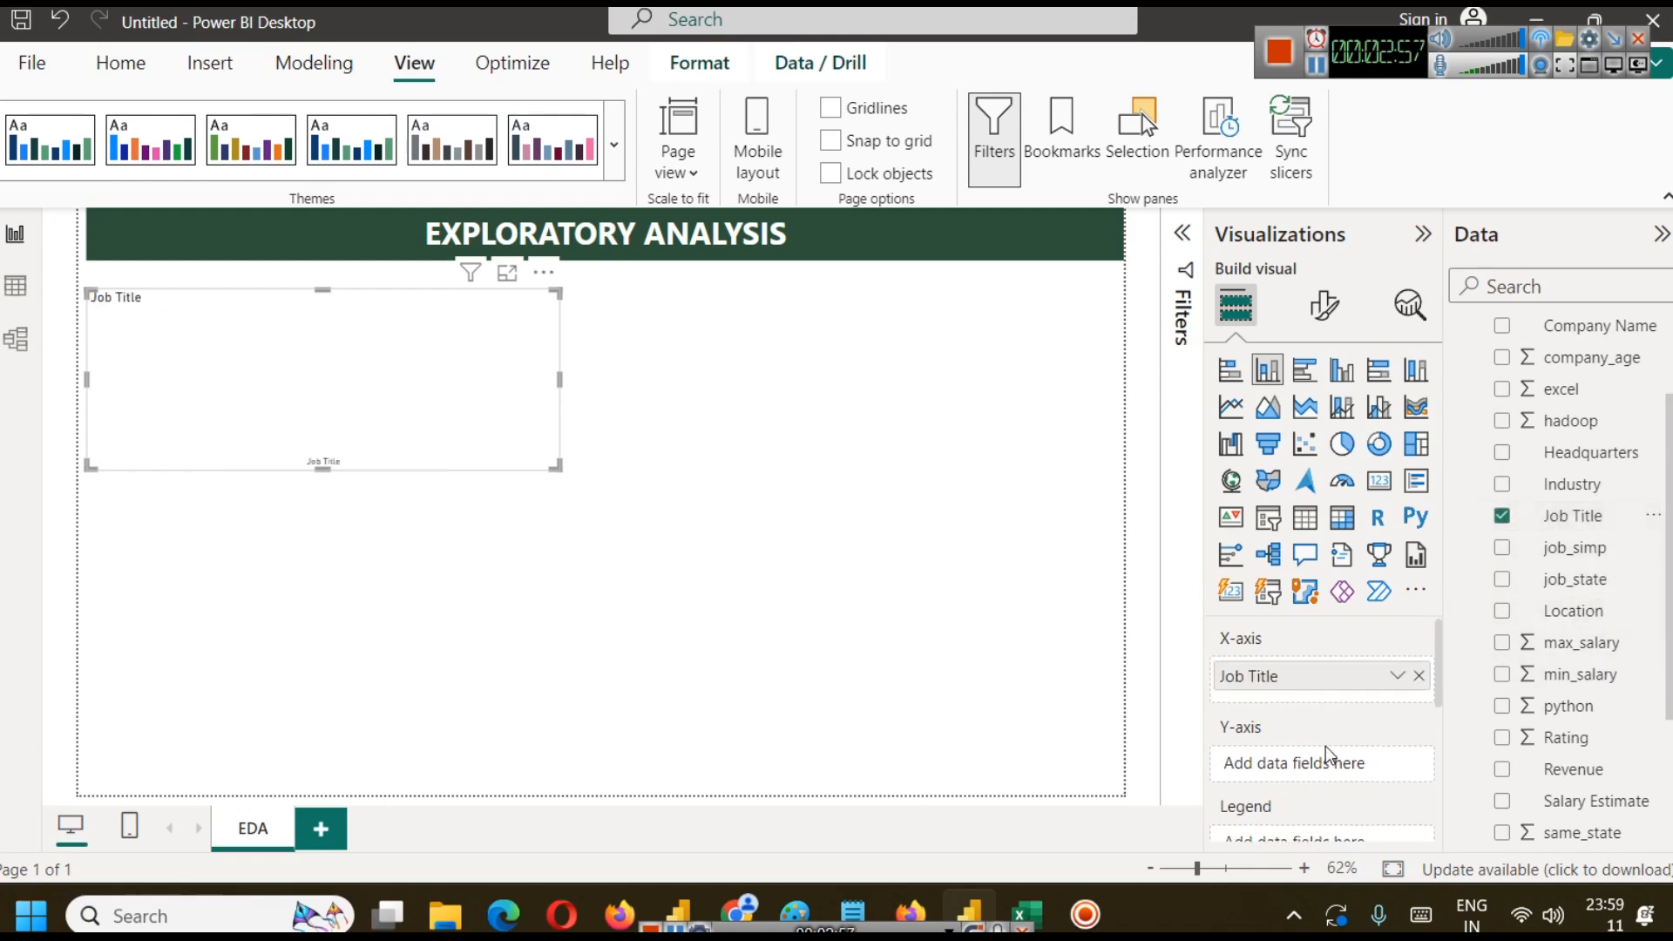
pyautogui.scroll(2, 1607, 582)
pyautogui.scroll(-2, 1594, 584)
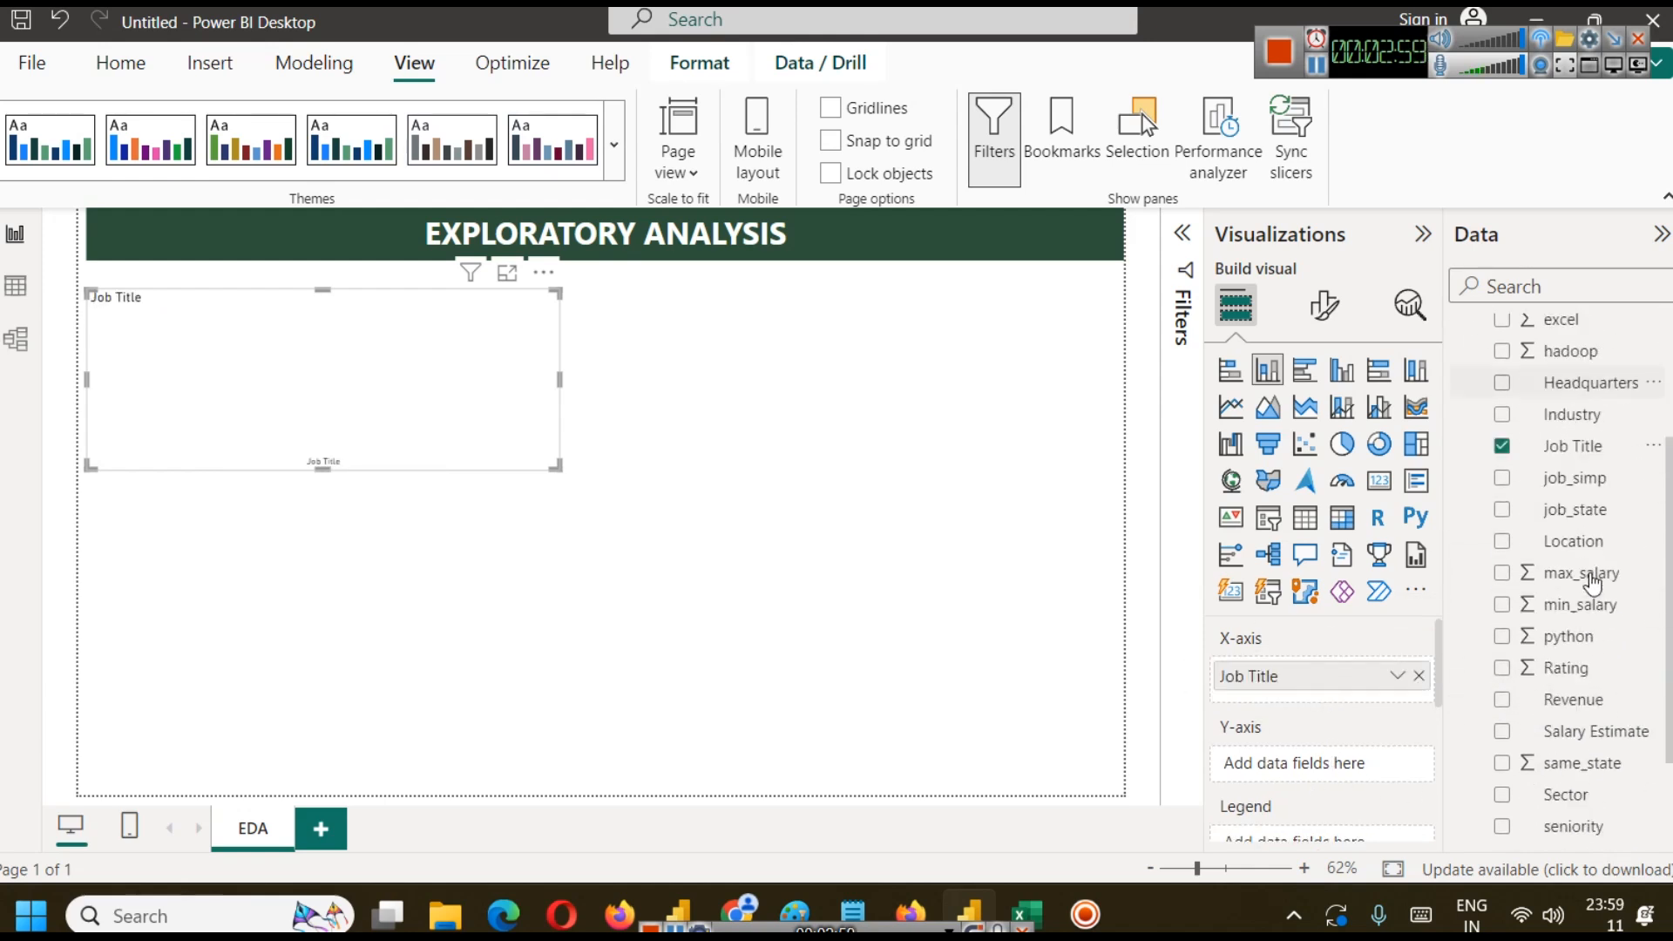
pyautogui.scroll(2, 1586, 436)
pyautogui.moveTo(1579, 362); pyautogui.dragTo(1291, 766)
pyautogui.click(1316, 66)
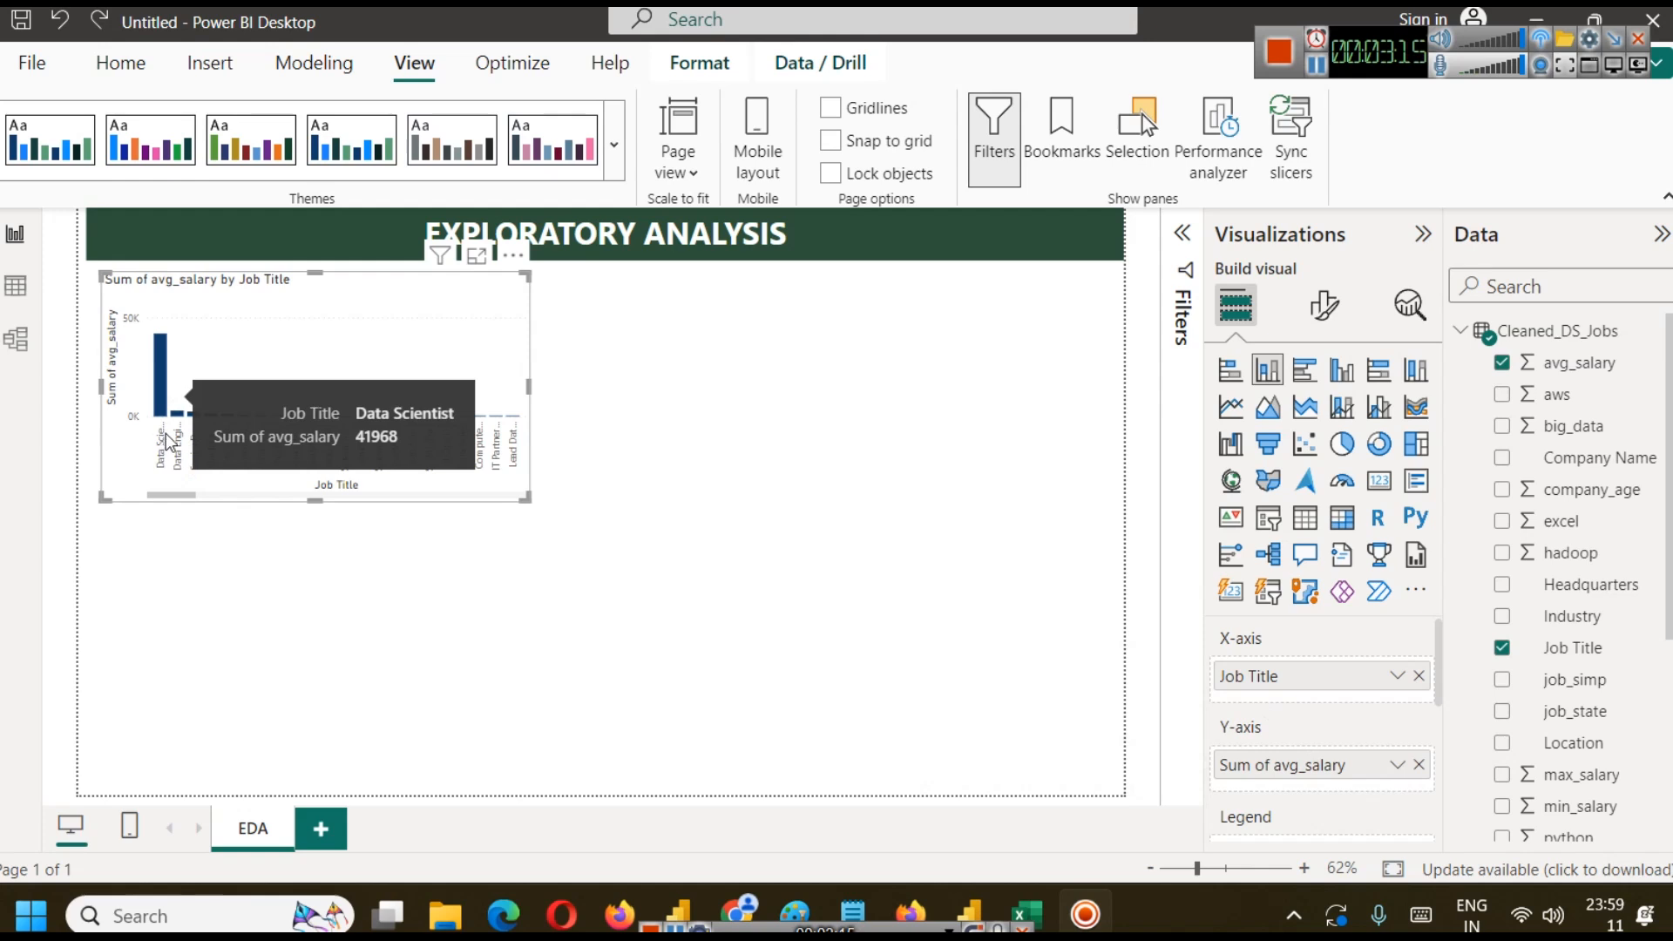
# Aggregate the chart's avg_salary values as Average and inspect the values of the tallest columns.
pyautogui.moveTo(314, 499)
pyautogui.mouseDown()
pyautogui.moveTo(315, 523)
pyautogui.moveTo(313, 502)
pyautogui.mouseUp()
pyautogui.moveTo(156, 366)
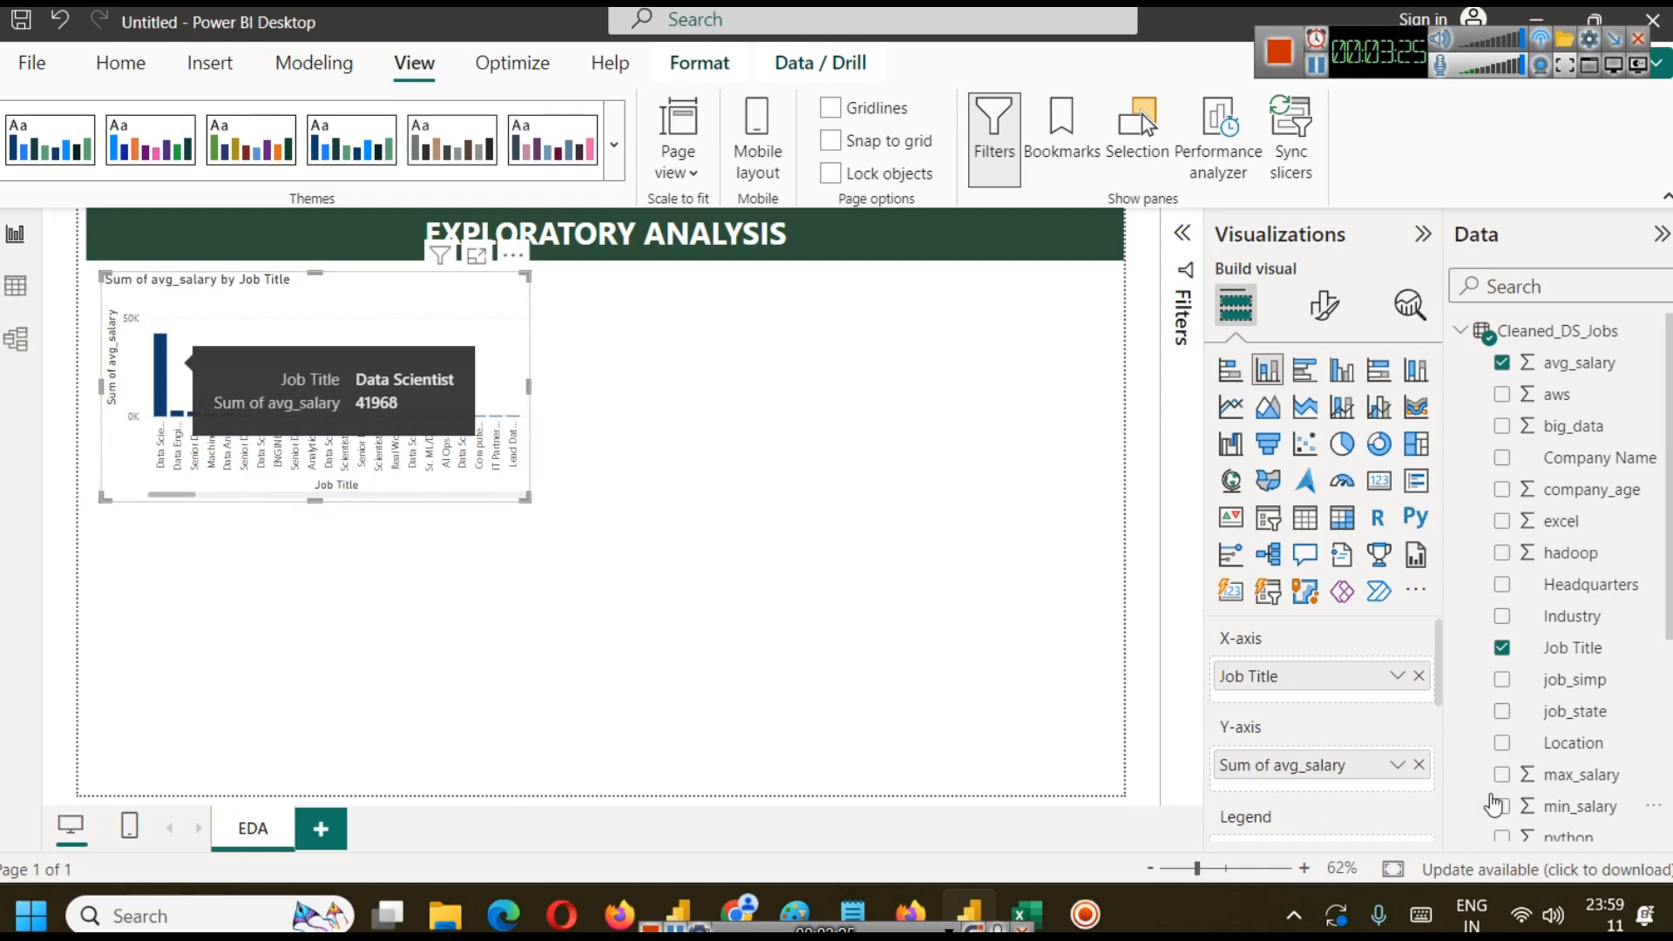
pyautogui.click(1398, 765)
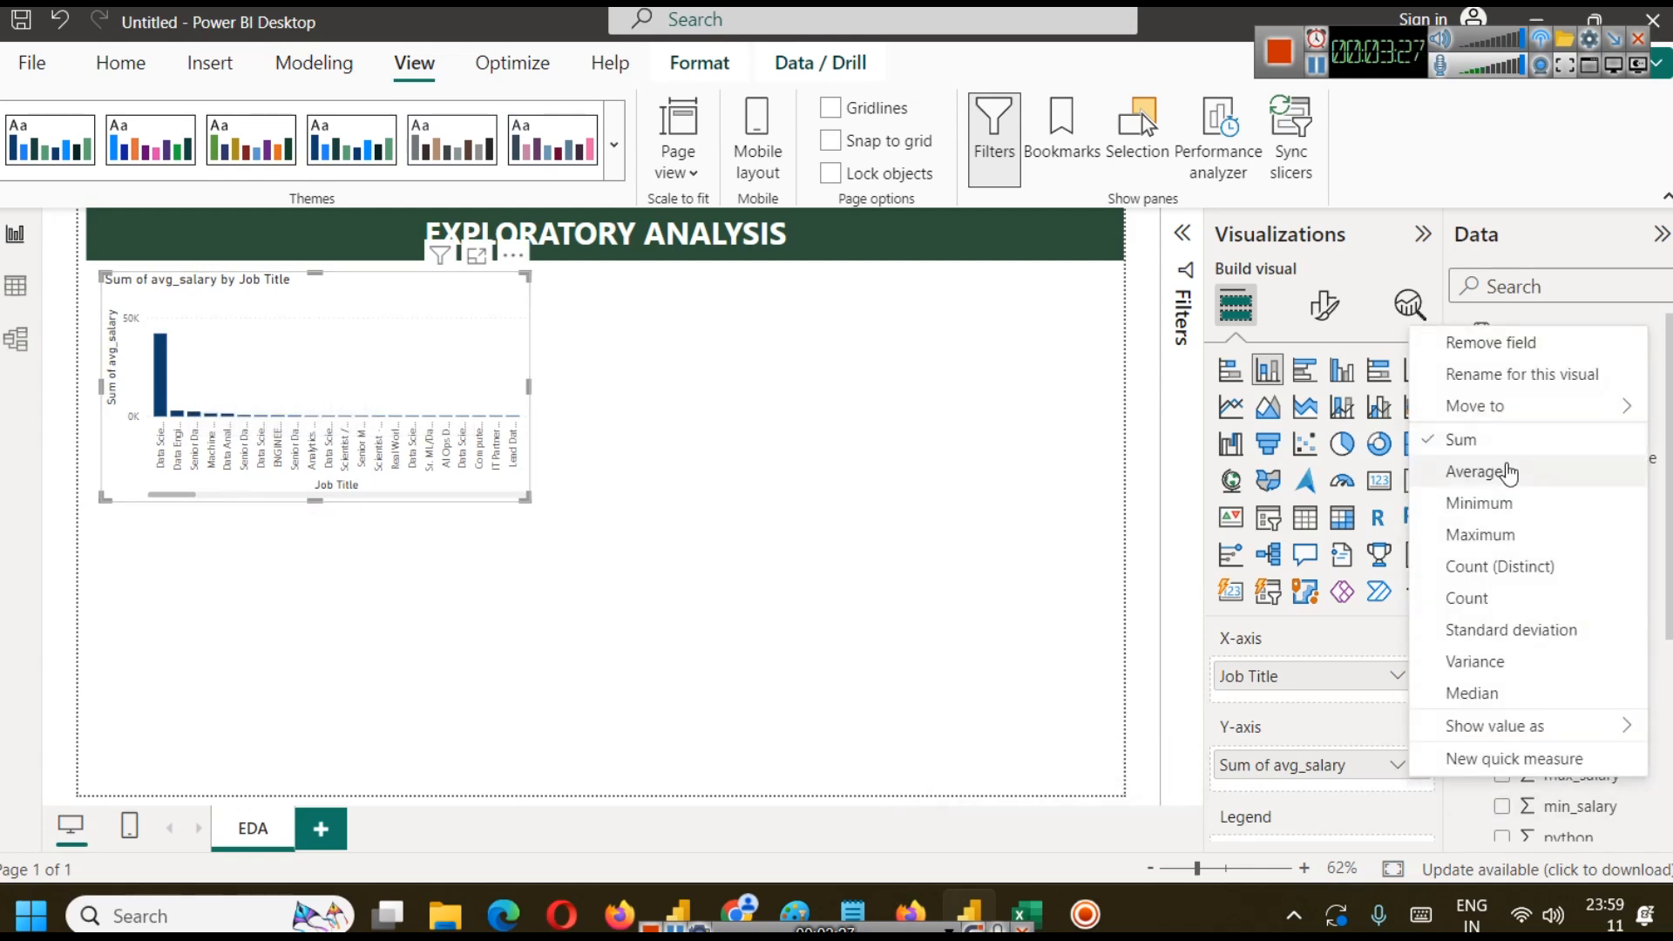
pyautogui.click(1530, 477)
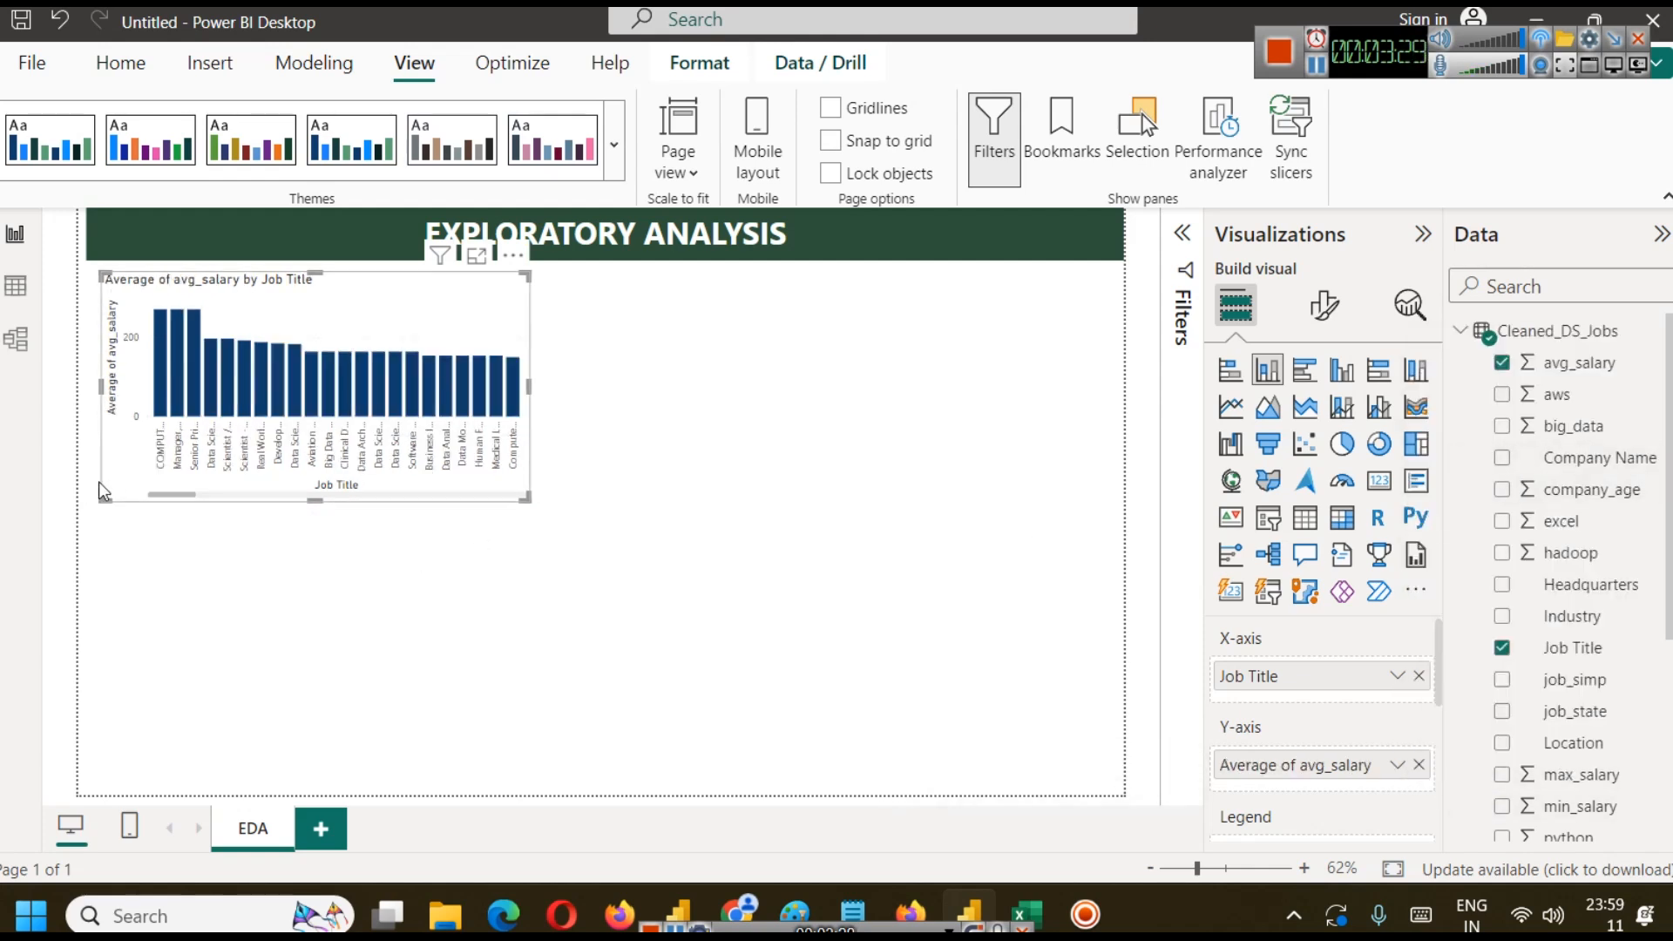
pyautogui.moveTo(164, 389)
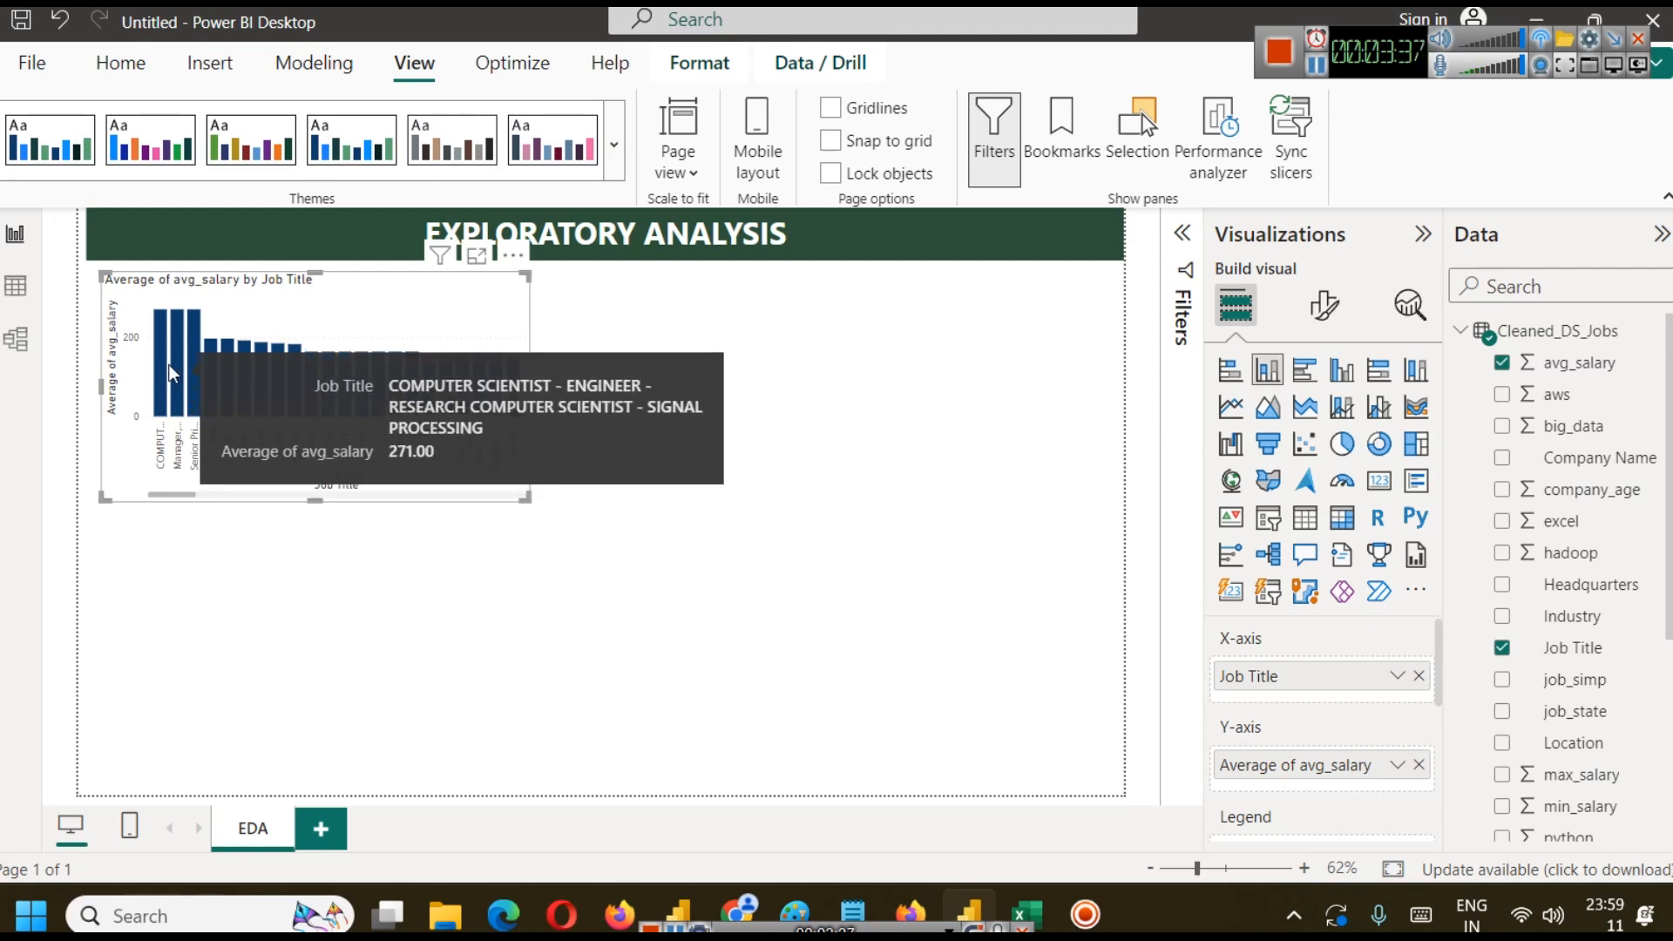
pyautogui.moveTo(178, 357)
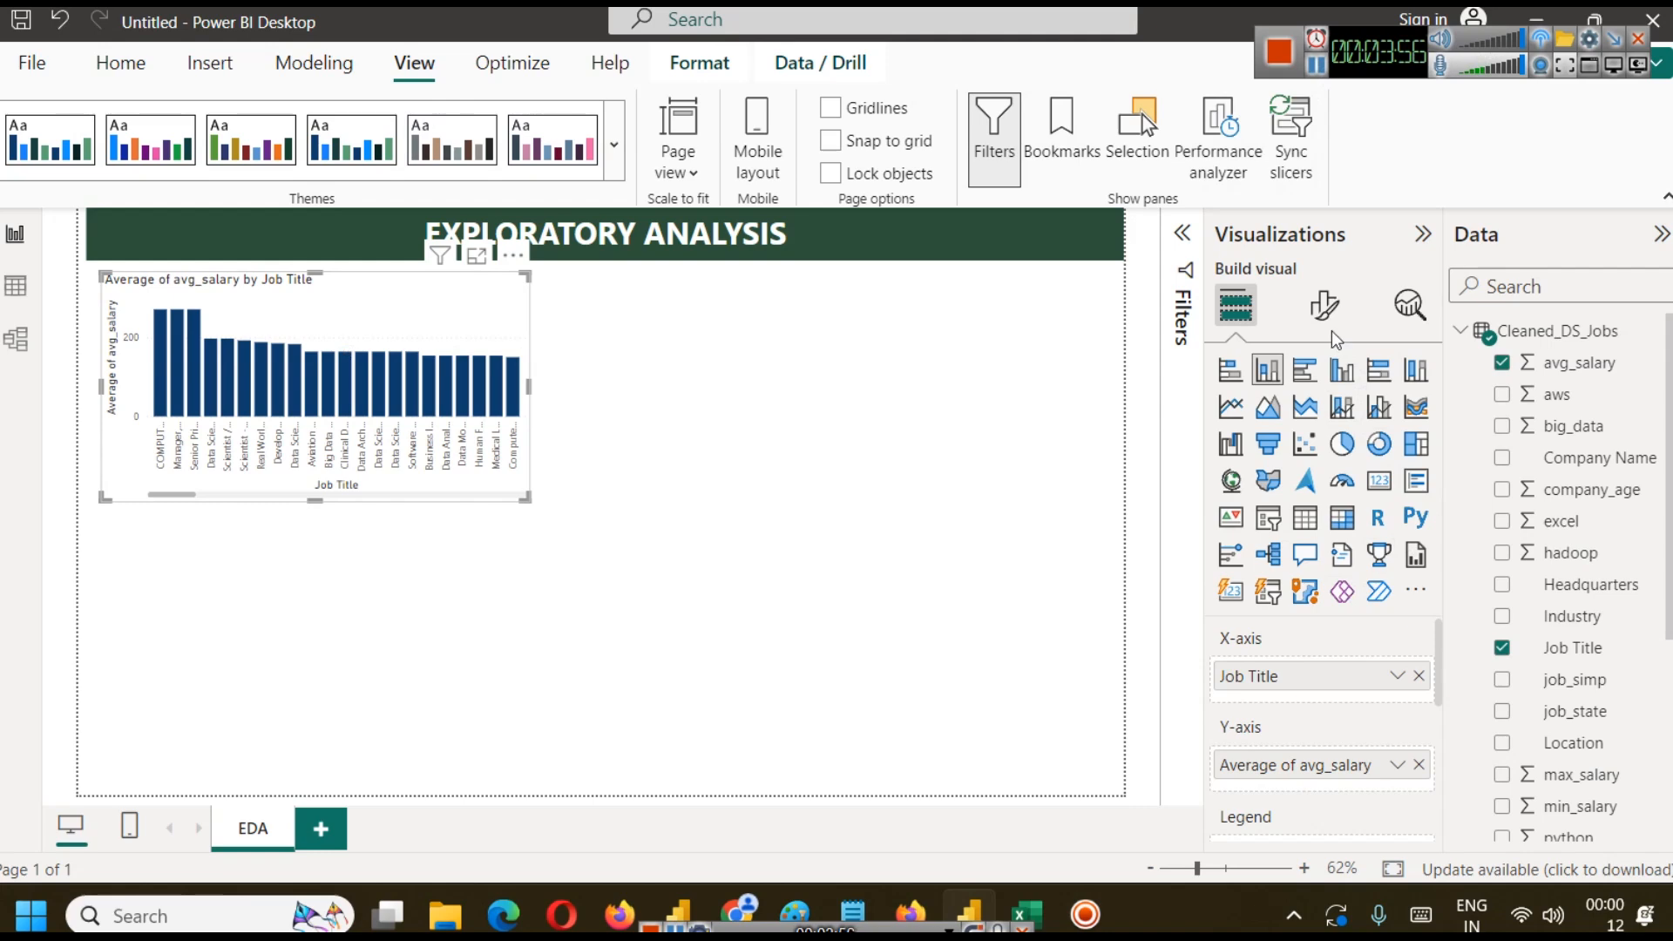
# Centre the chart's title, make it bold and colour it dark green #2d5239 (Theme color 8, 50% darker).
pyautogui.click(1325, 306)
pyautogui.click(1321, 423)
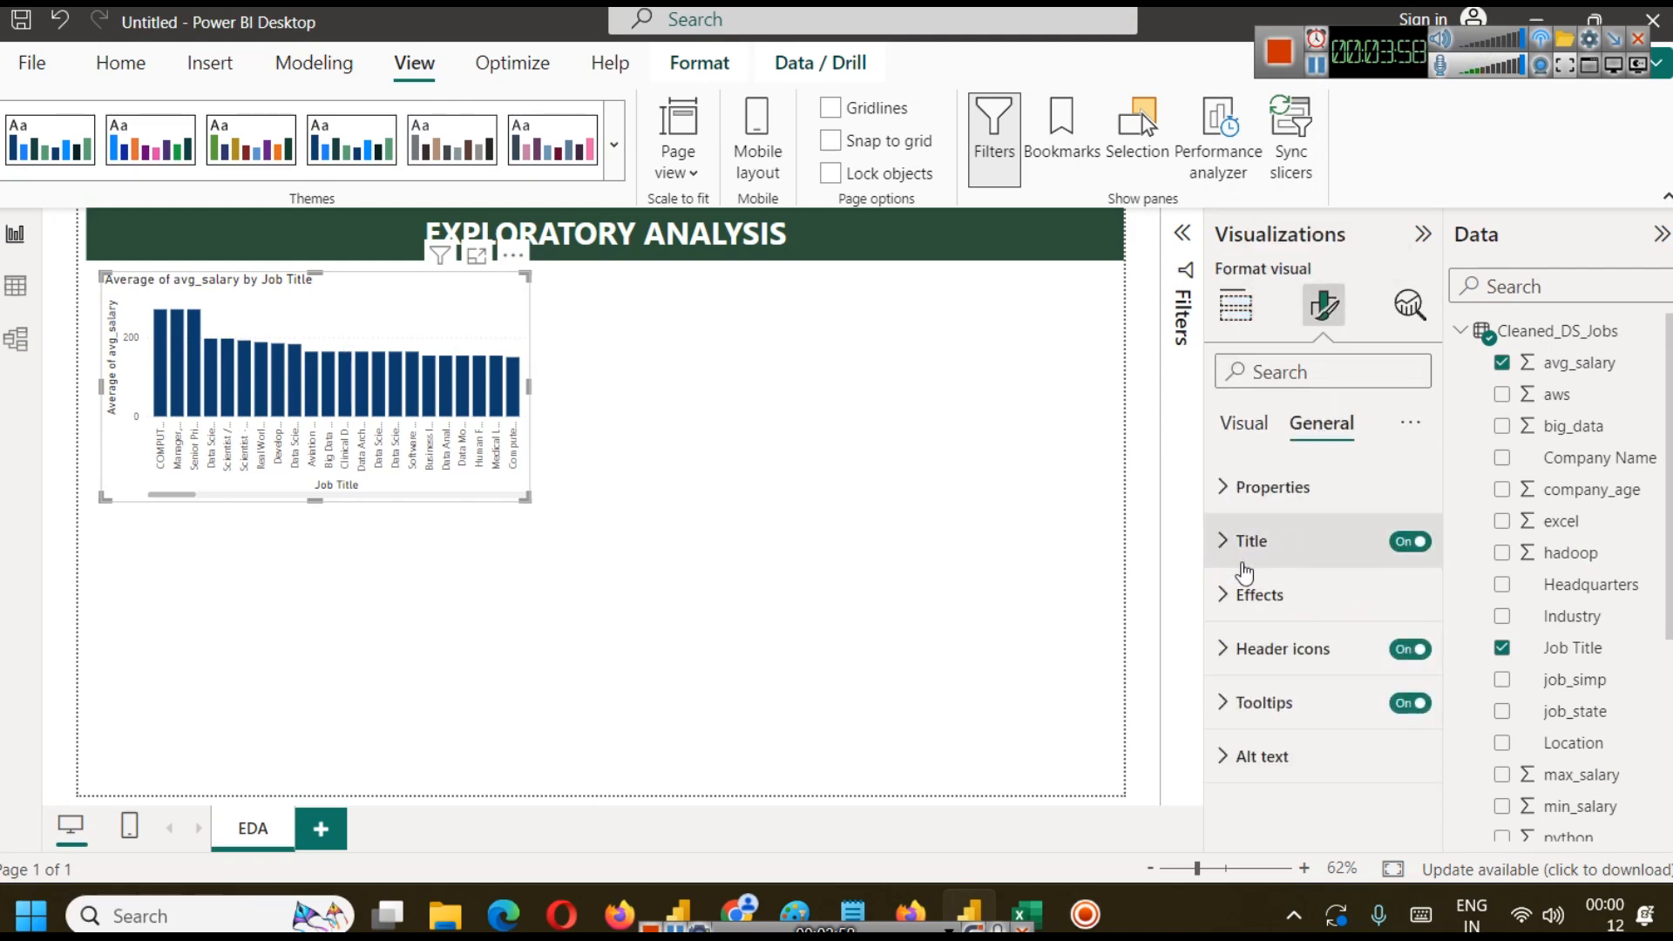
pyautogui.click(1252, 540)
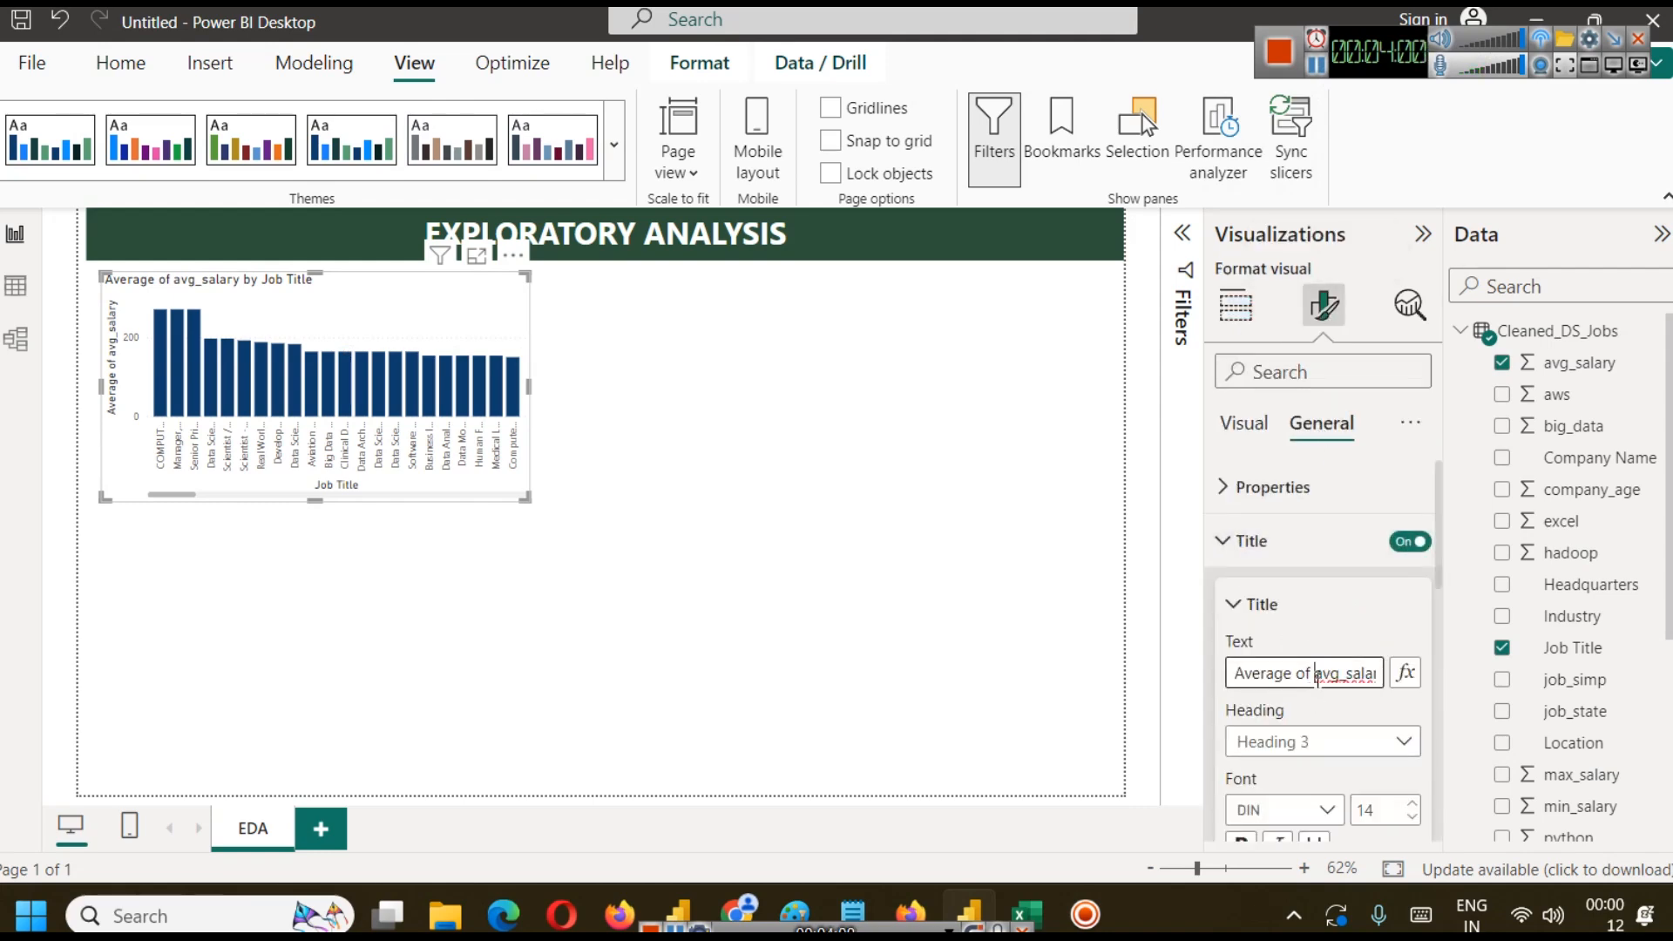
pyautogui.scroll(-3, 1299, 723)
pyautogui.click(1278, 795)
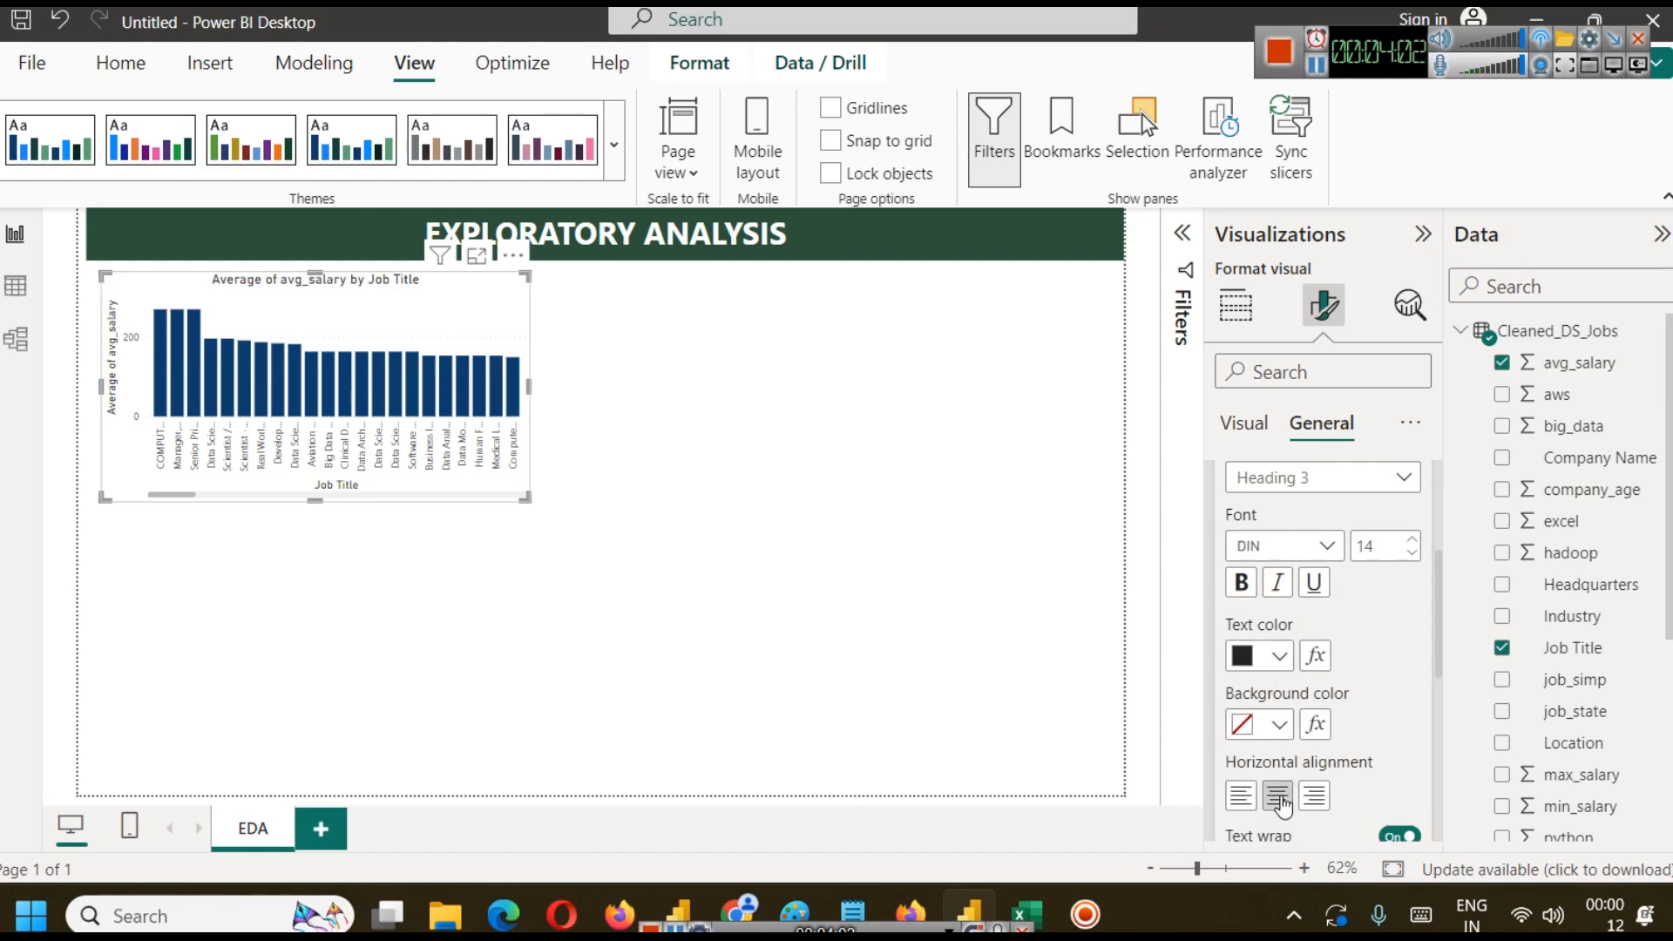
pyautogui.click(1256, 585)
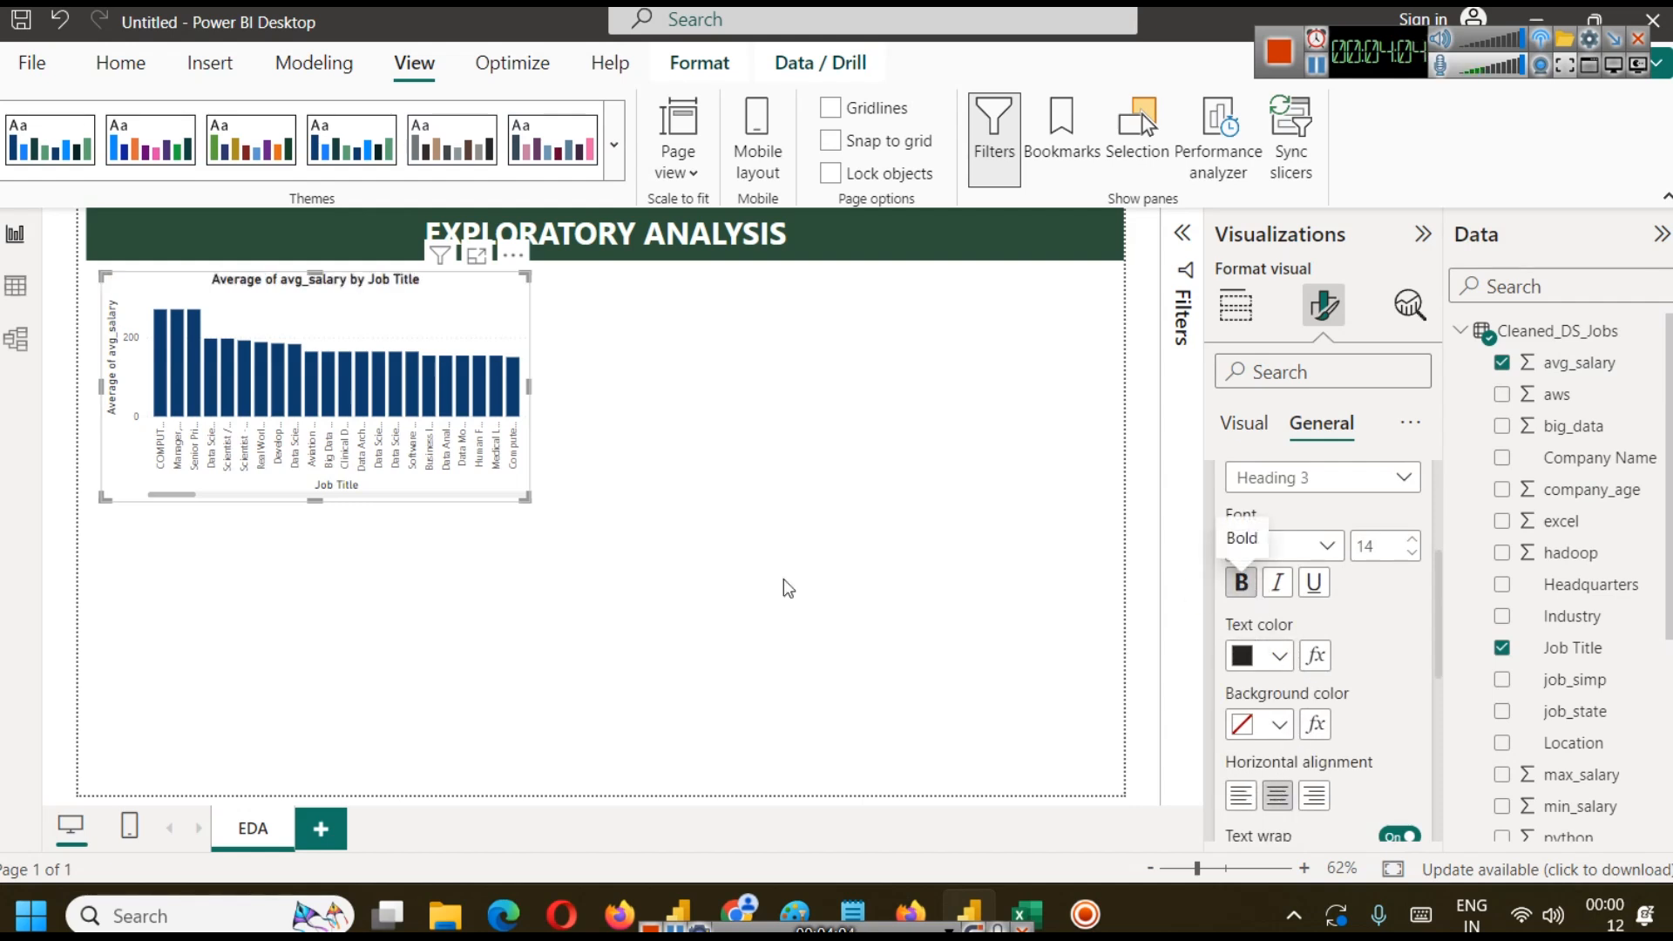
pyautogui.click(1280, 655)
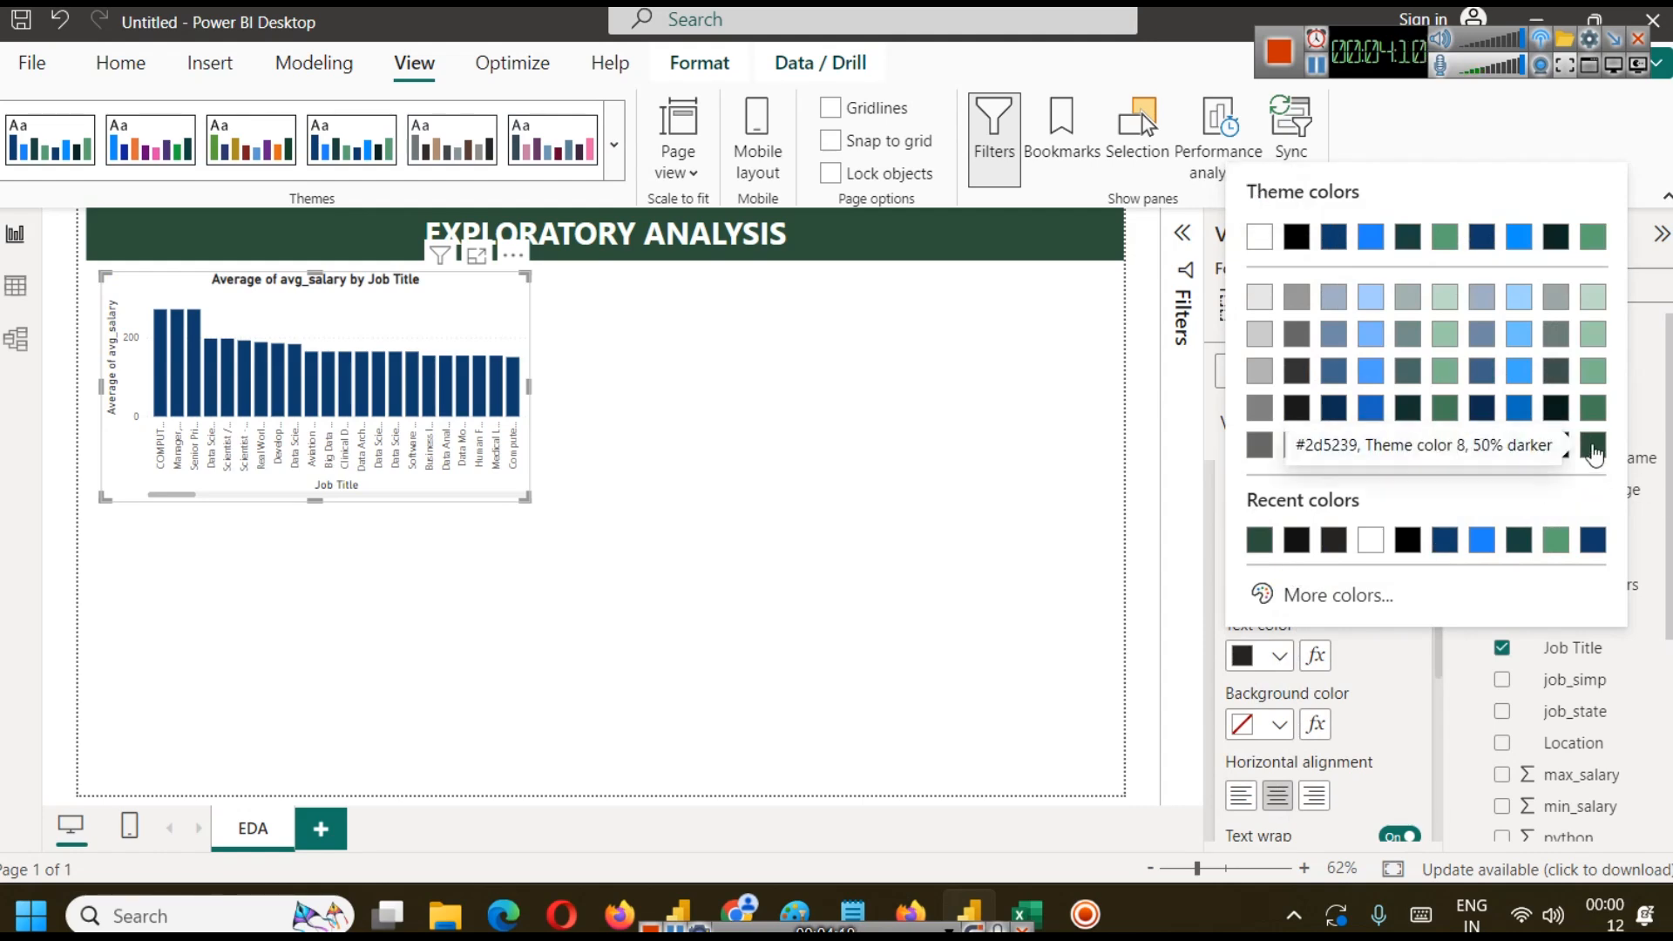
pyautogui.click(1593, 445)
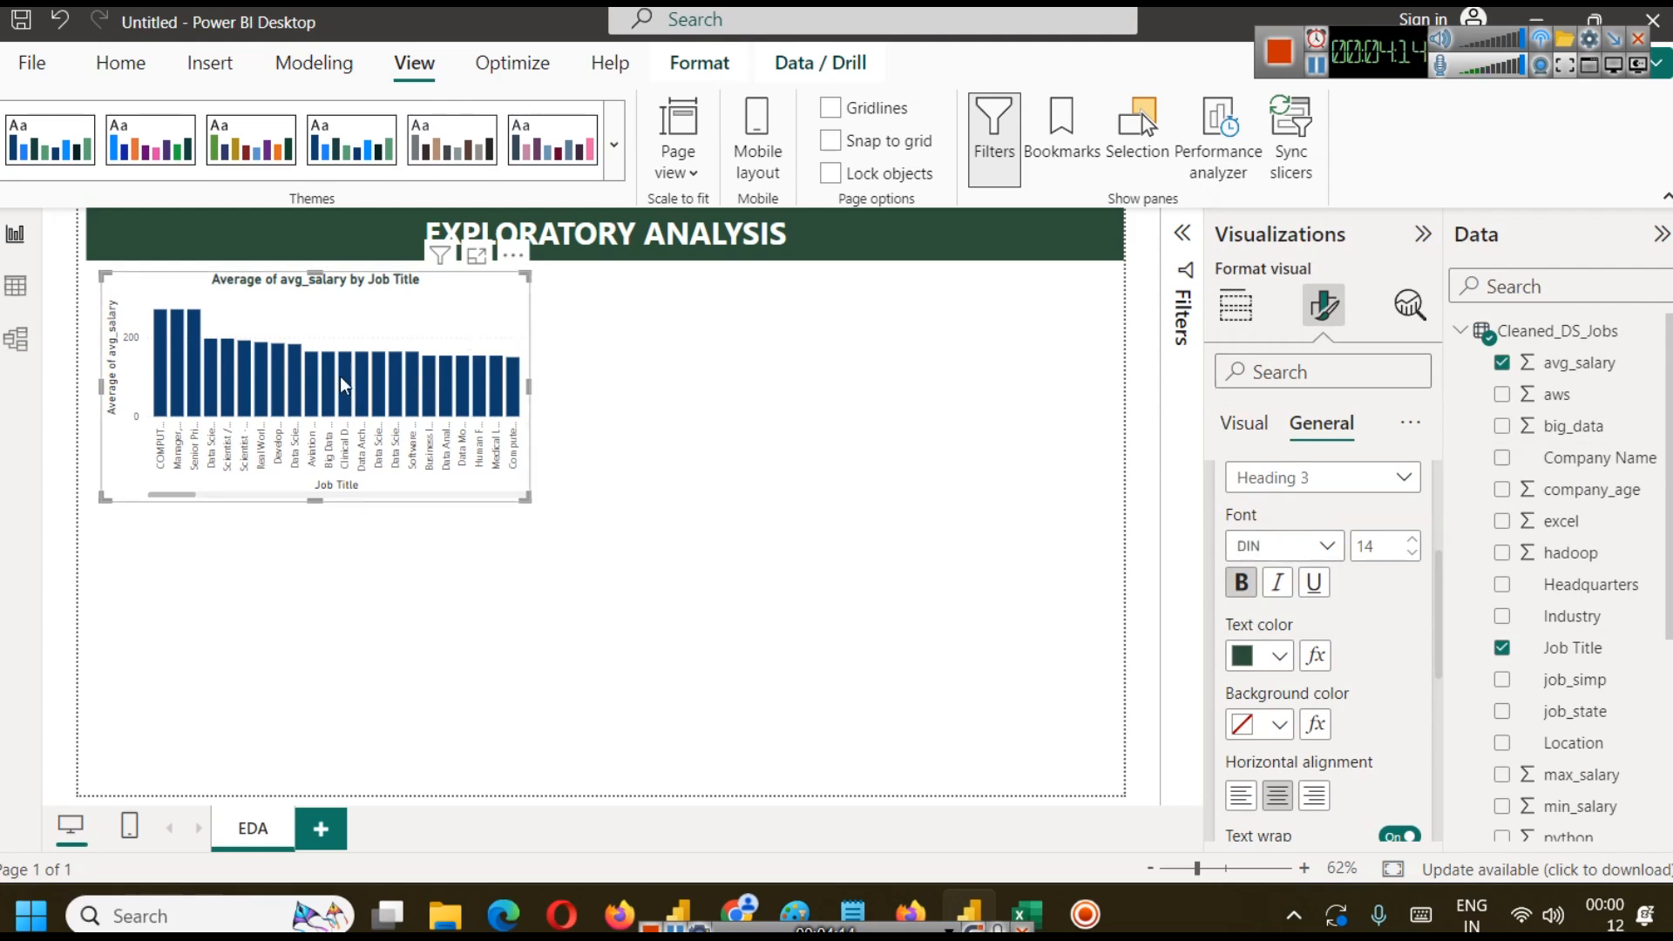
# Recolour the chart's columns a medium green, one shade lighter than the dark green used for its title.
pyautogui.scroll(3, 1307, 488)
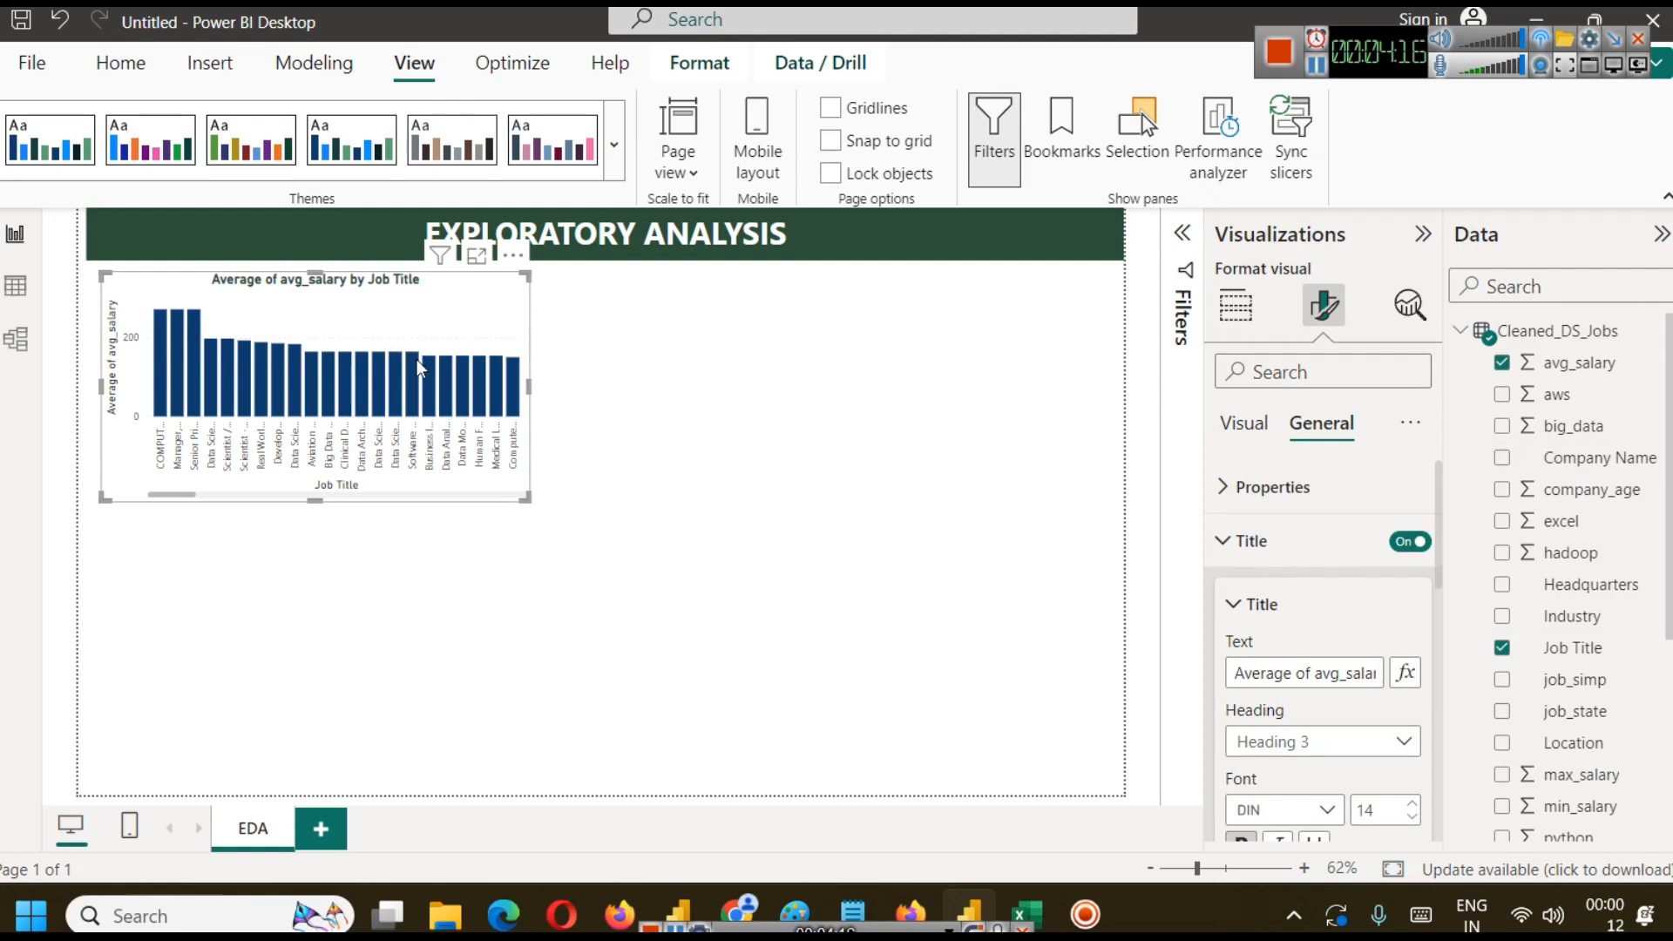
pyautogui.click(1245, 423)
pyautogui.scroll(-2, 1319, 662)
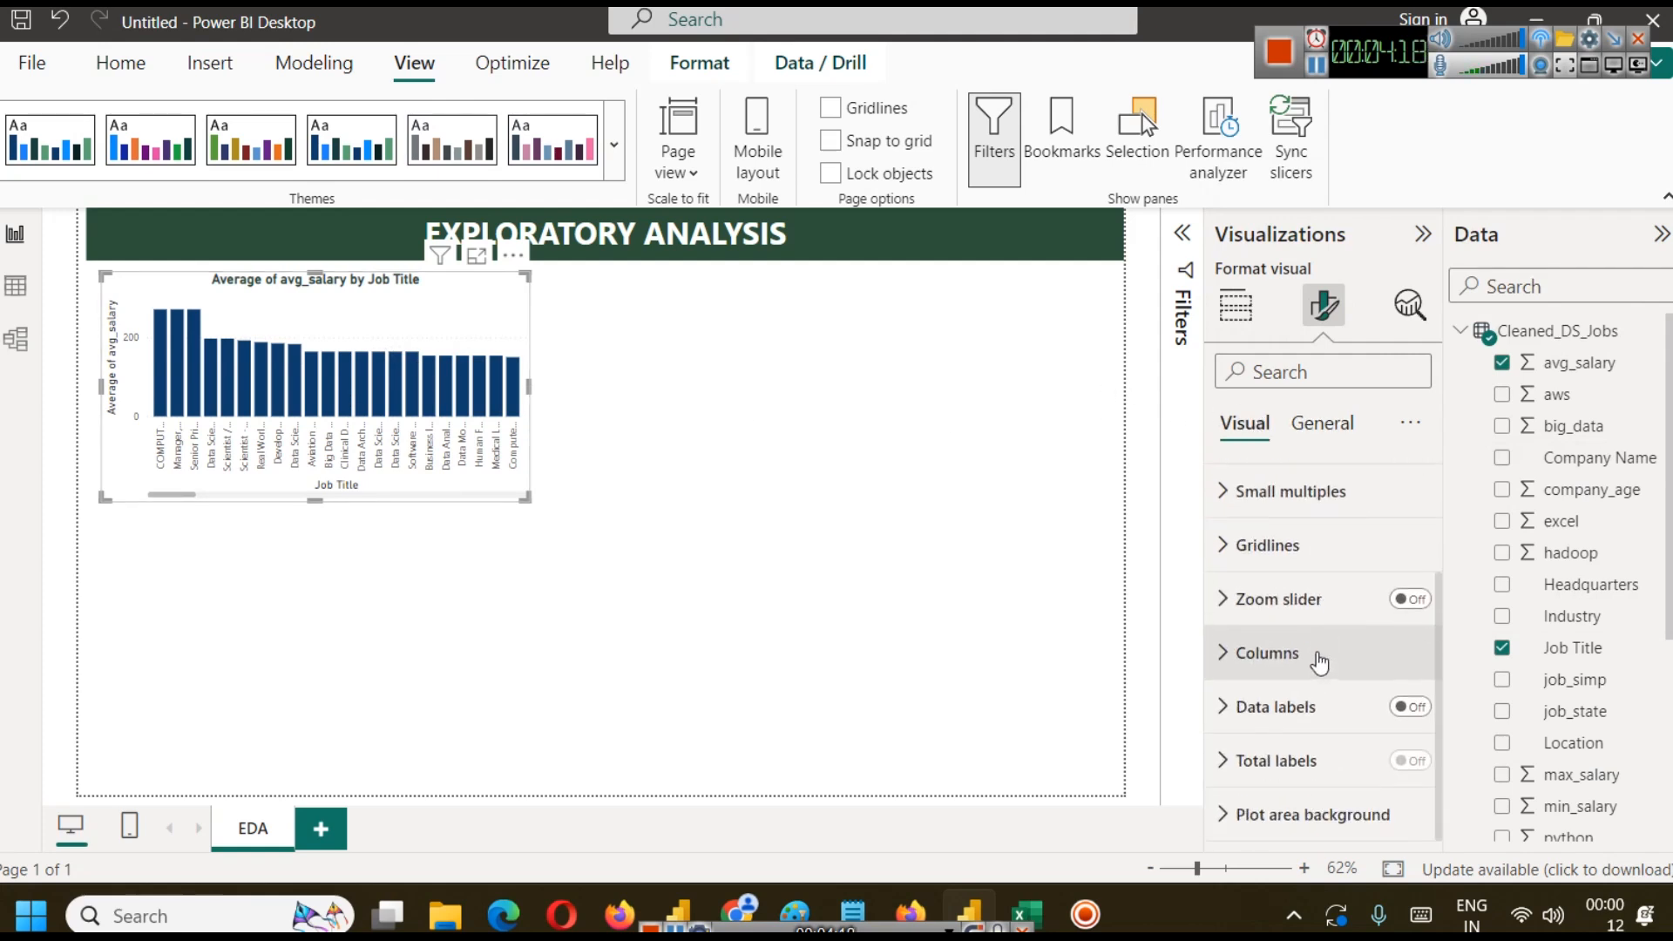
pyautogui.scroll(2, 1298, 636)
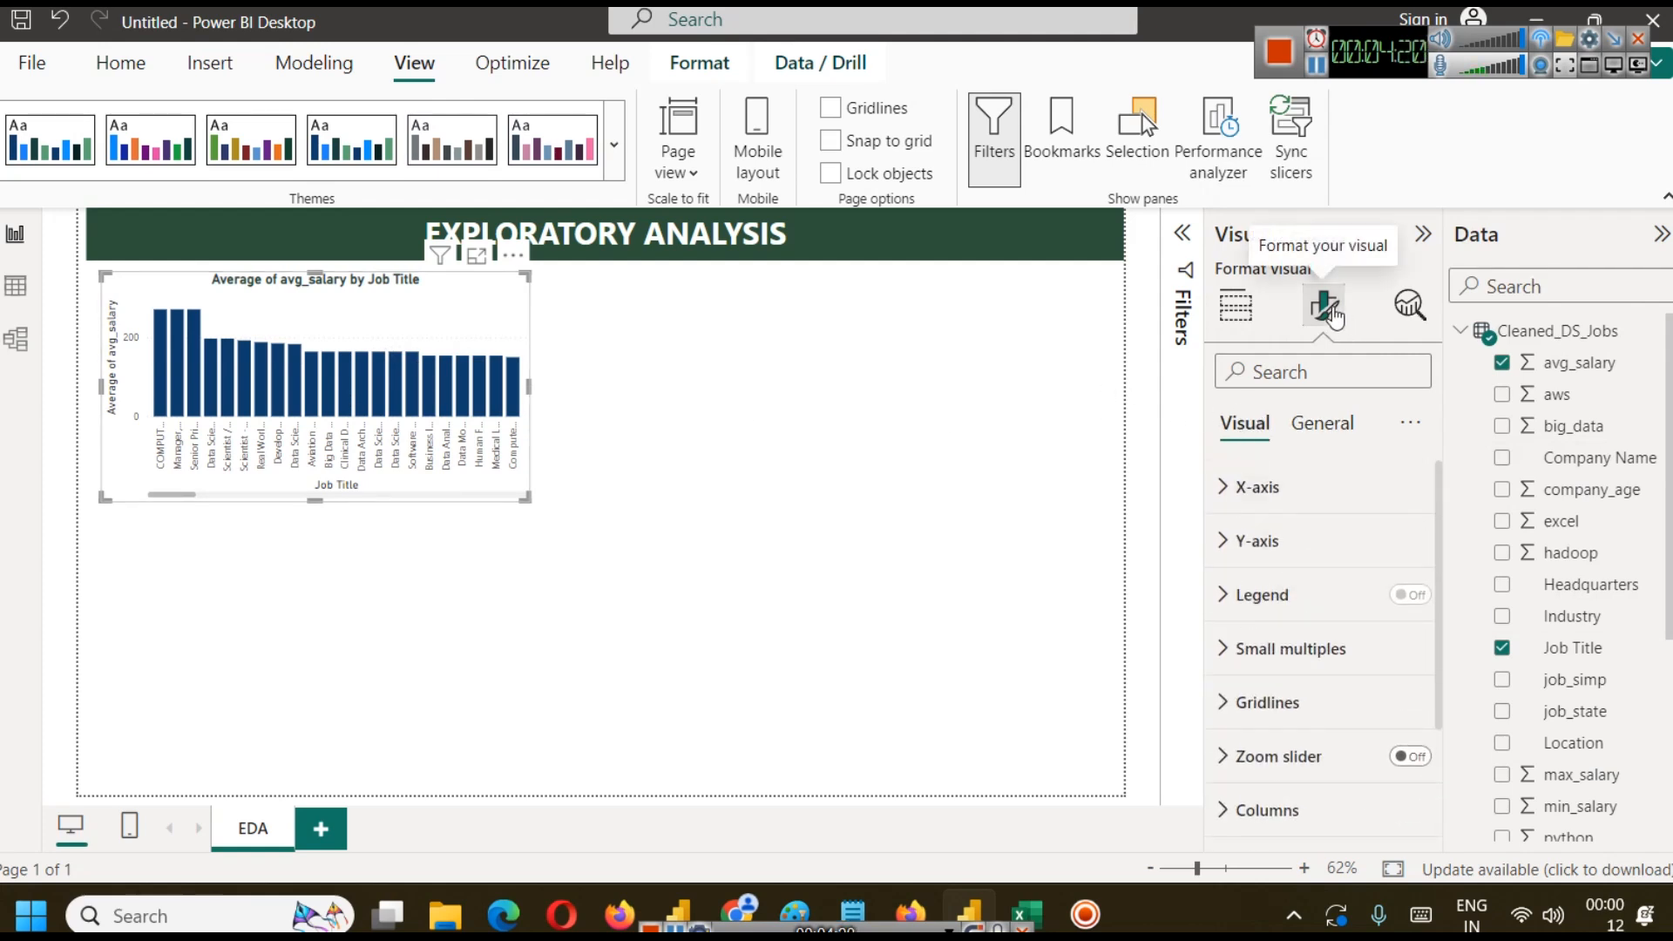
pyautogui.scroll(-2, 1282, 723)
pyautogui.click(1268, 652)
pyautogui.scroll(-3, 1279, 662)
pyautogui.click(1279, 652)
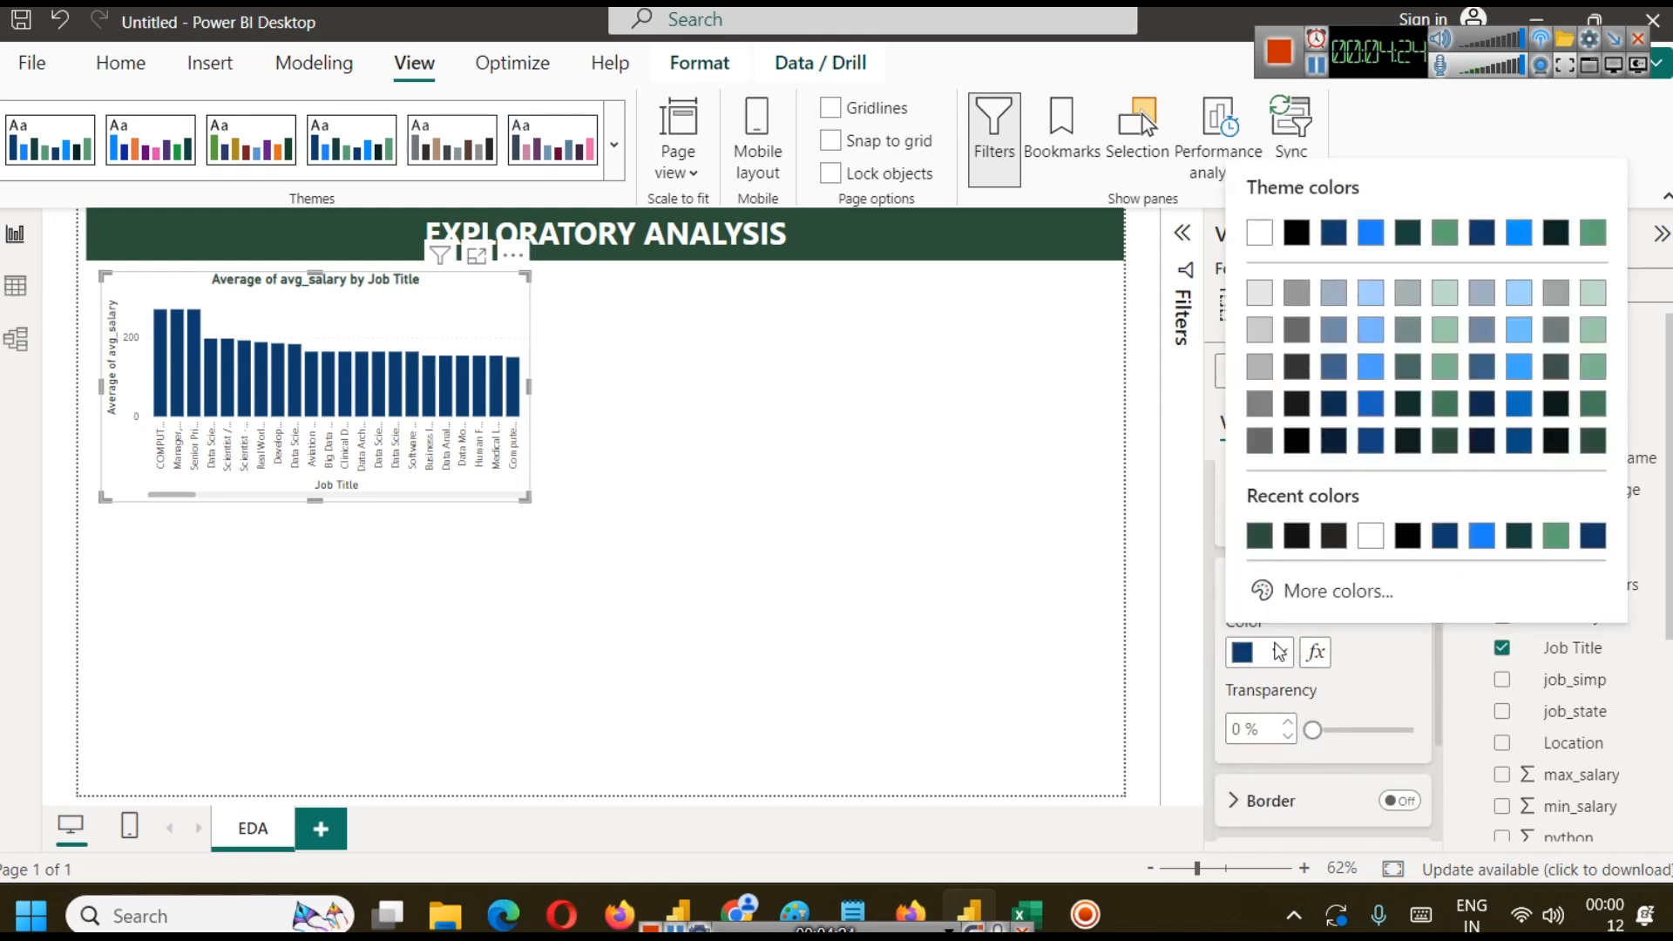
pyautogui.click(1260, 535)
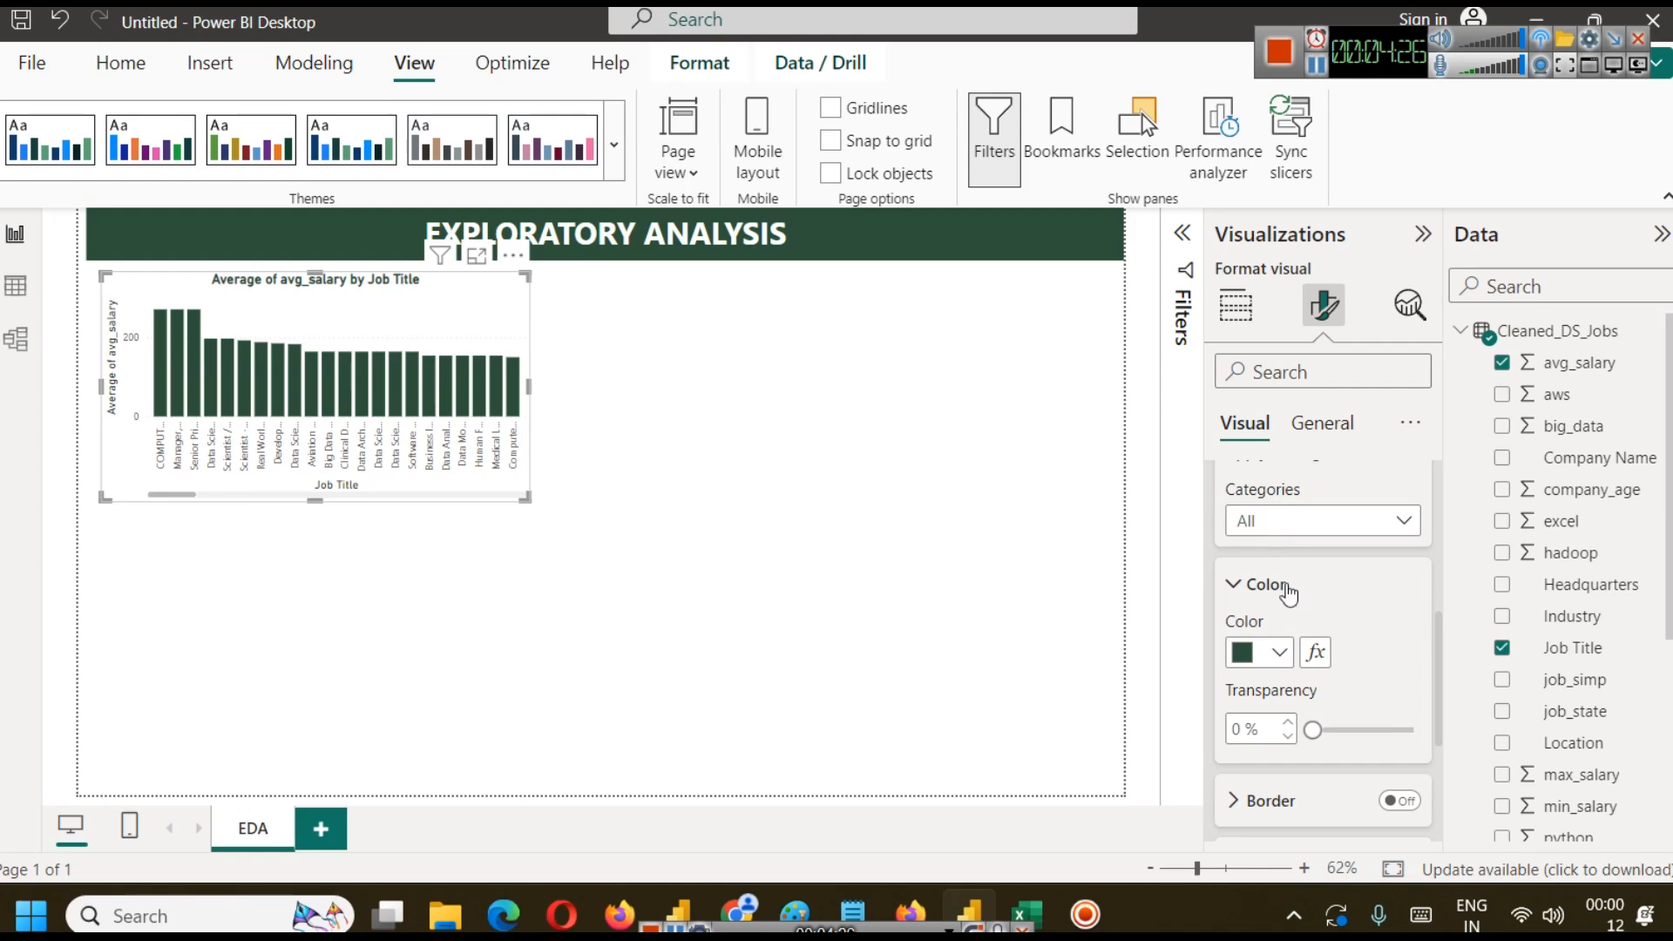
pyautogui.click(1279, 653)
pyautogui.click(1594, 408)
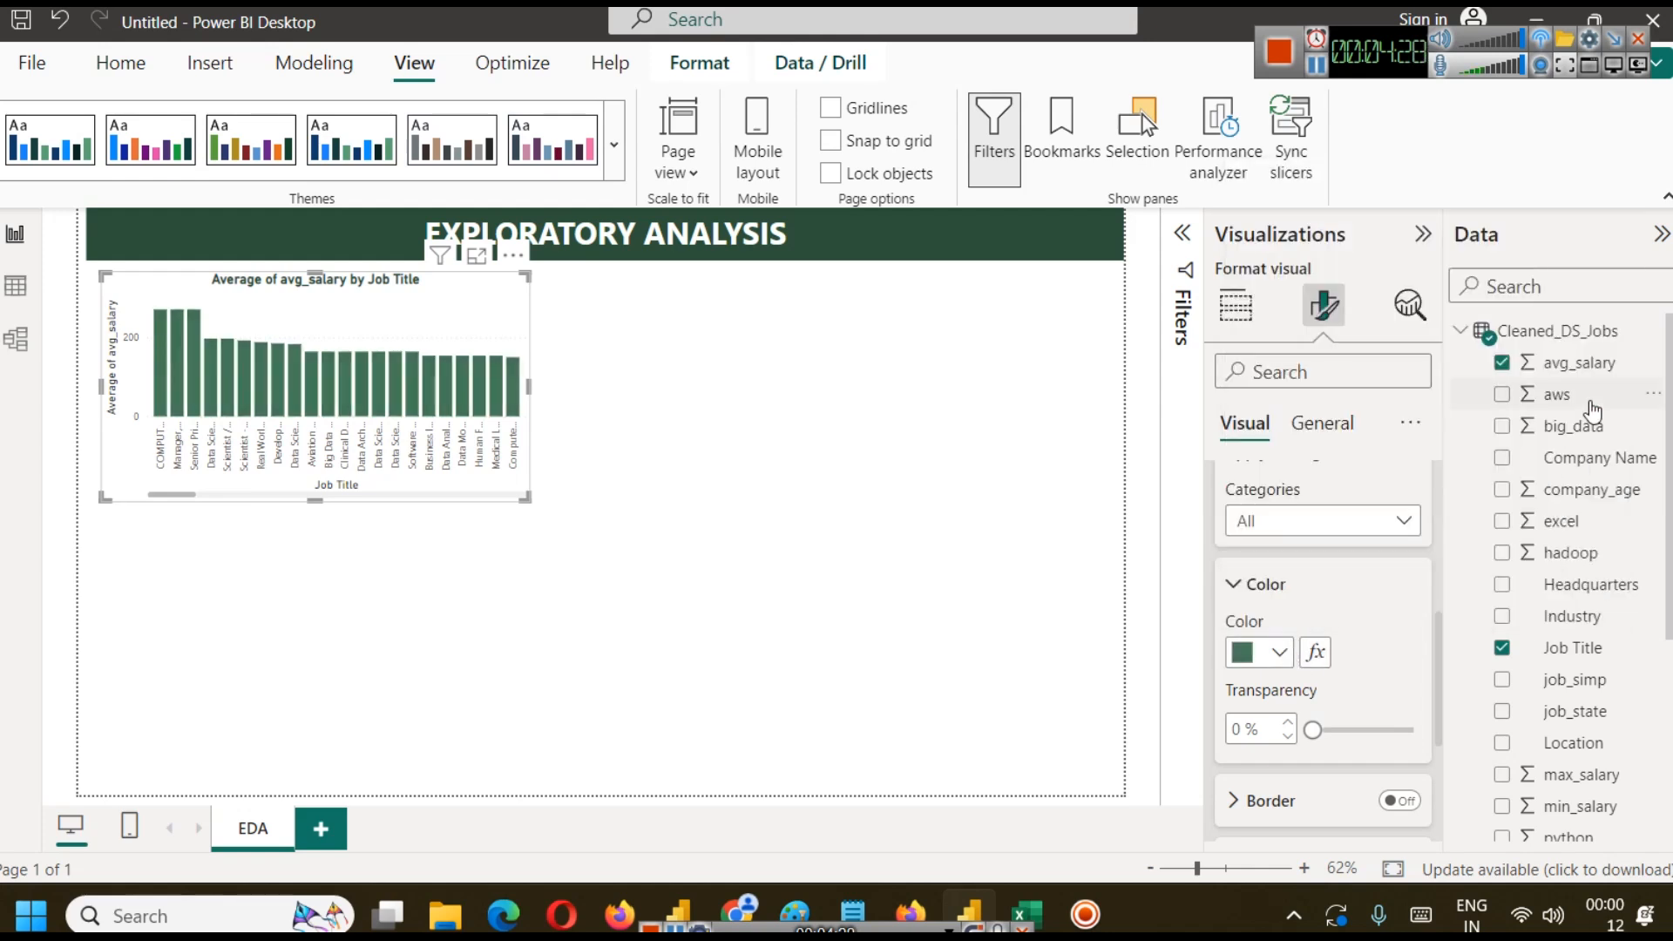
pyautogui.click(770, 562)
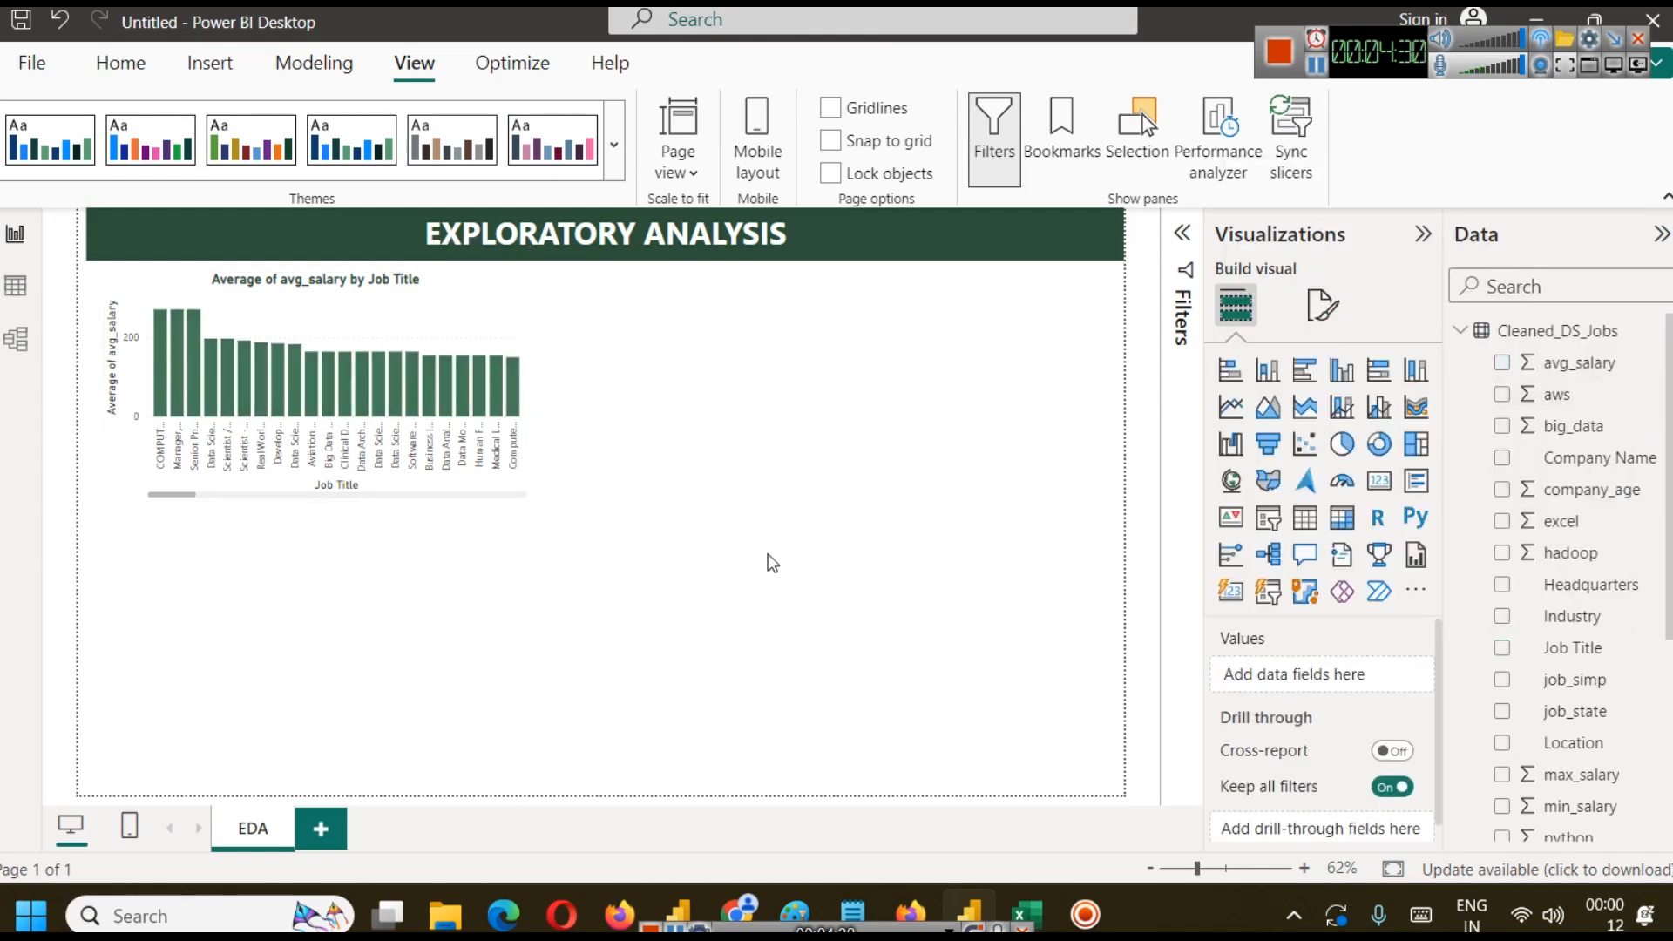
# Turn on the shadow and the visual border for the average salary chart.
pyautogui.click(422, 330)
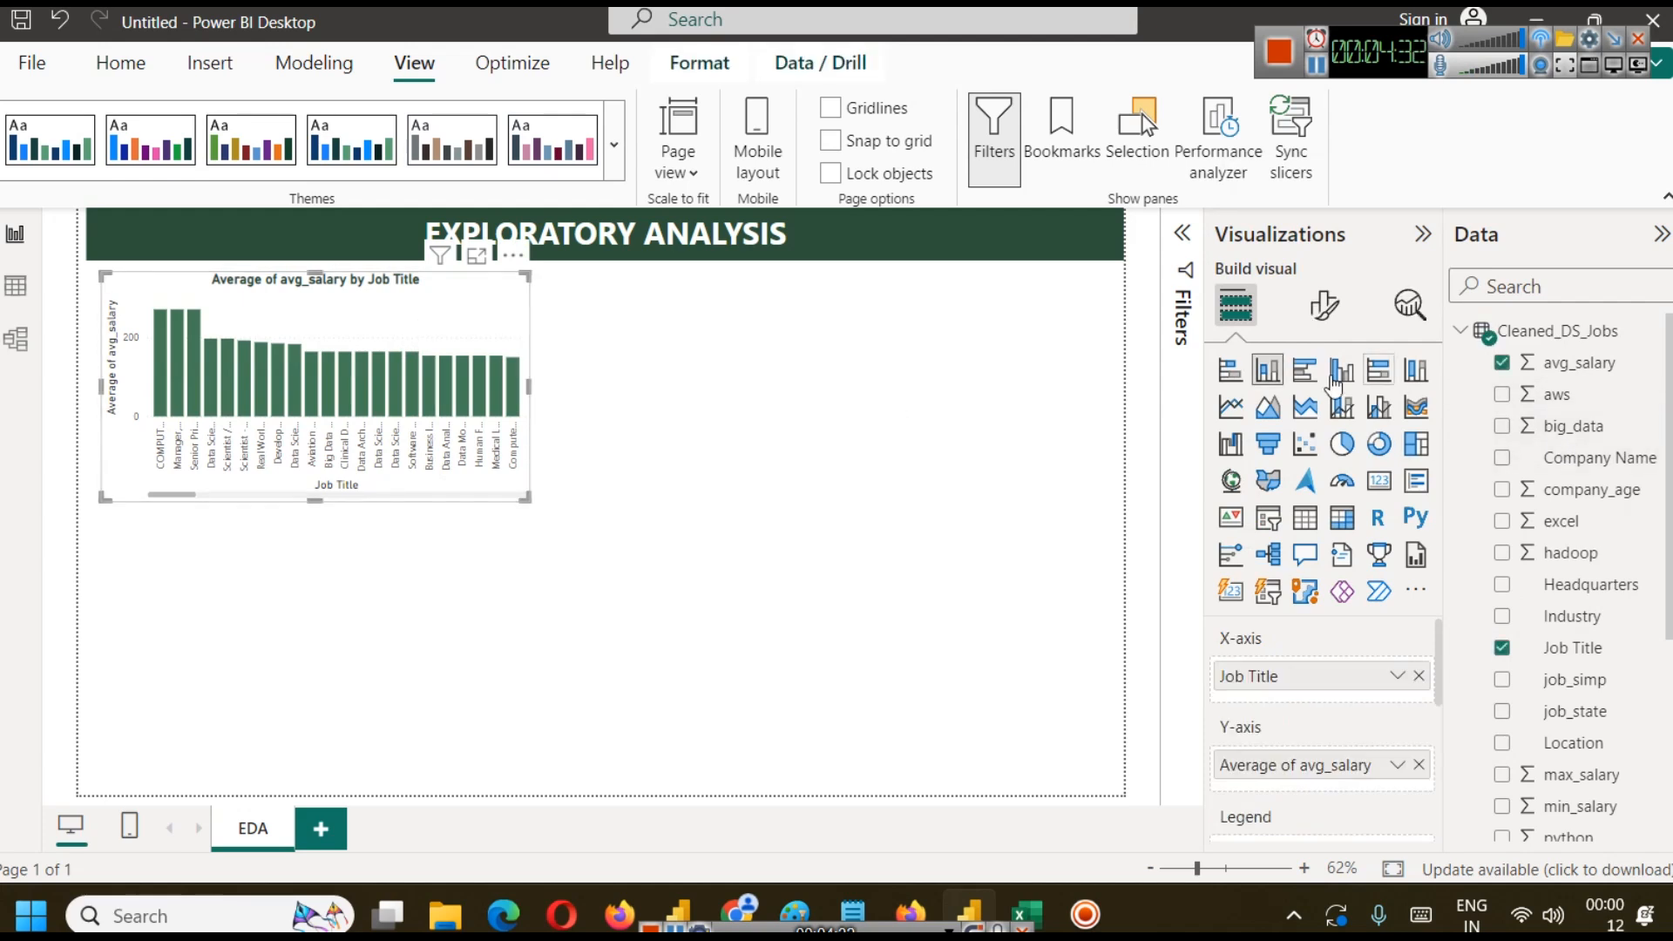
pyautogui.click(1309, 310)
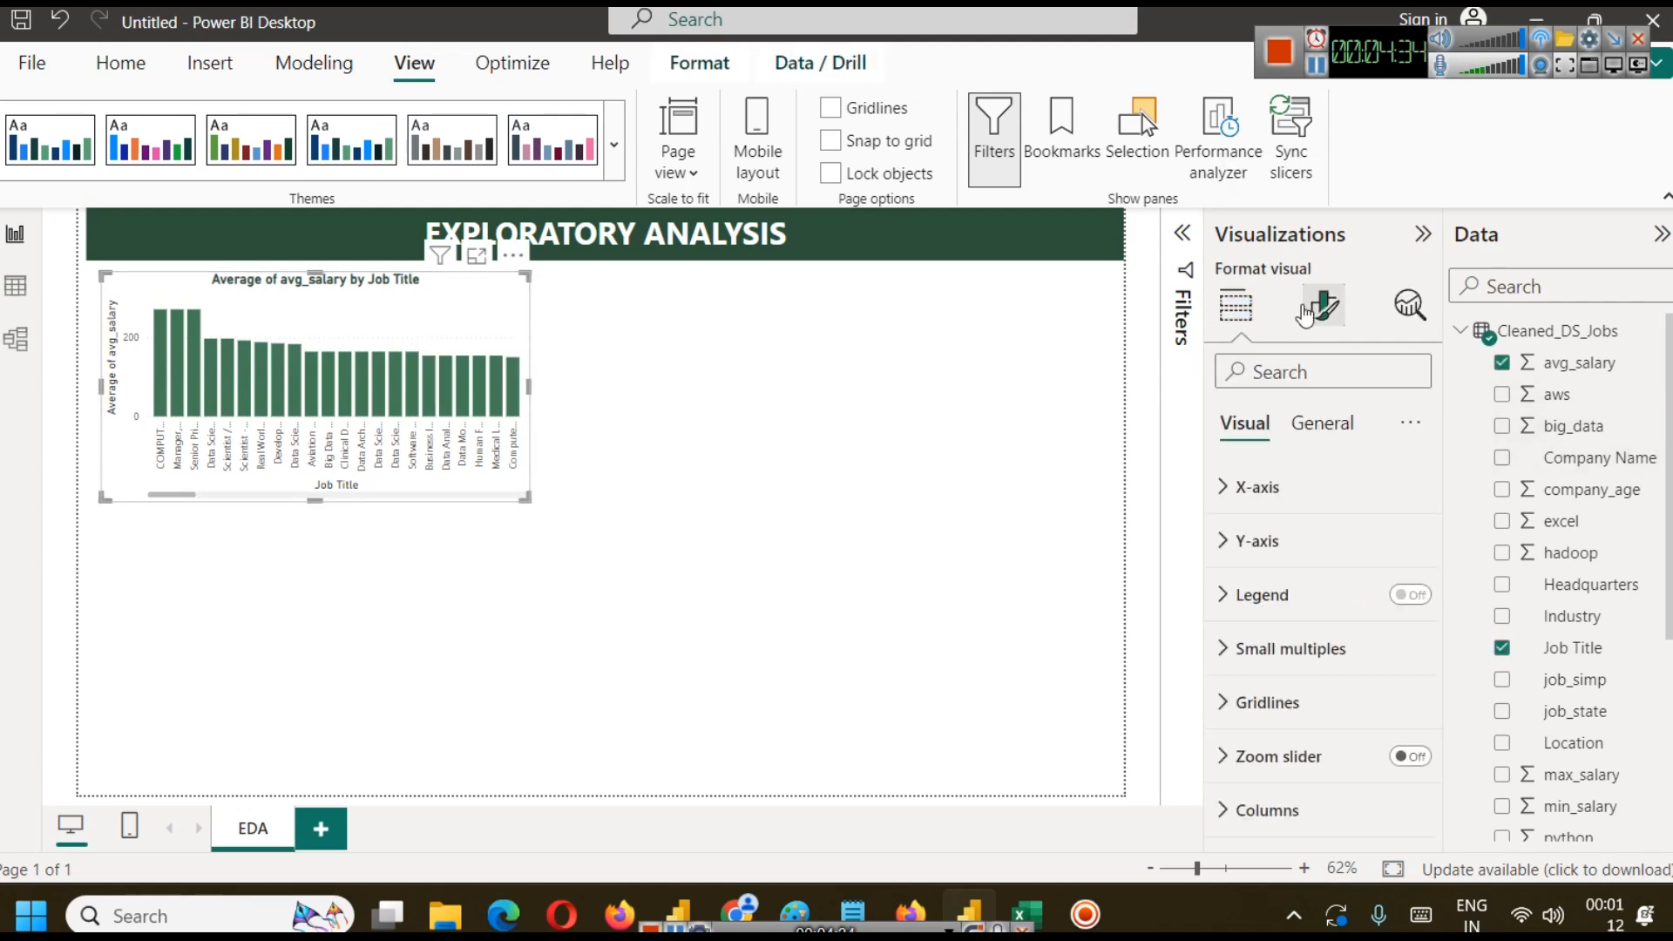
pyautogui.click(1320, 423)
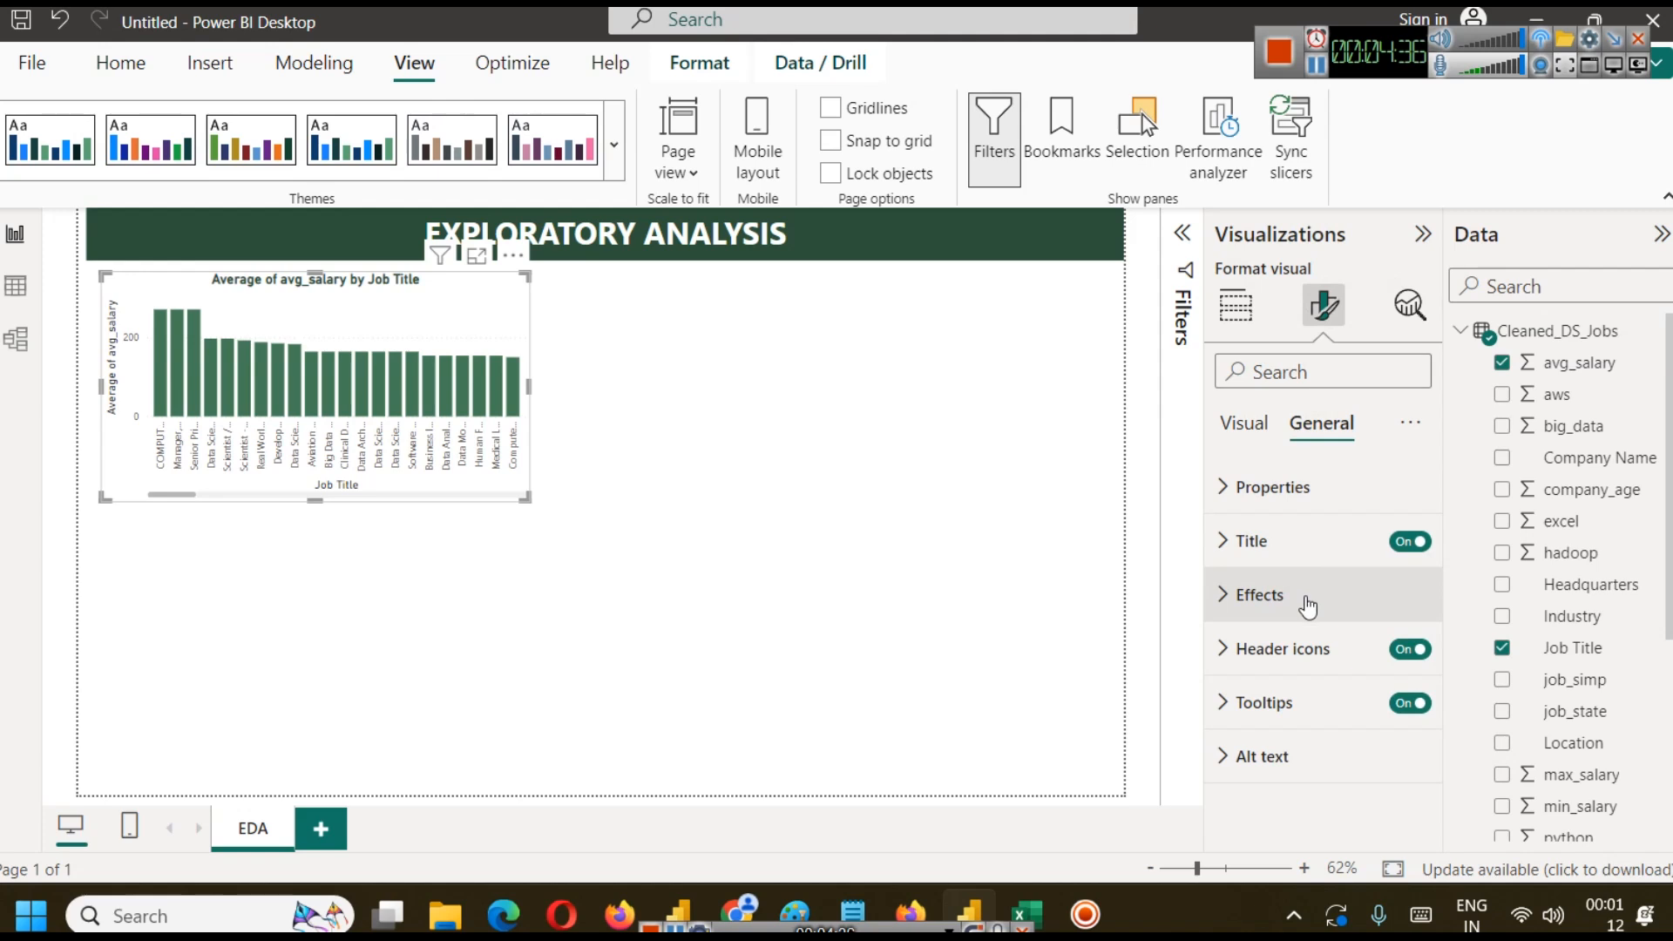
pyautogui.click(1307, 602)
pyautogui.scroll(-3, 1307, 610)
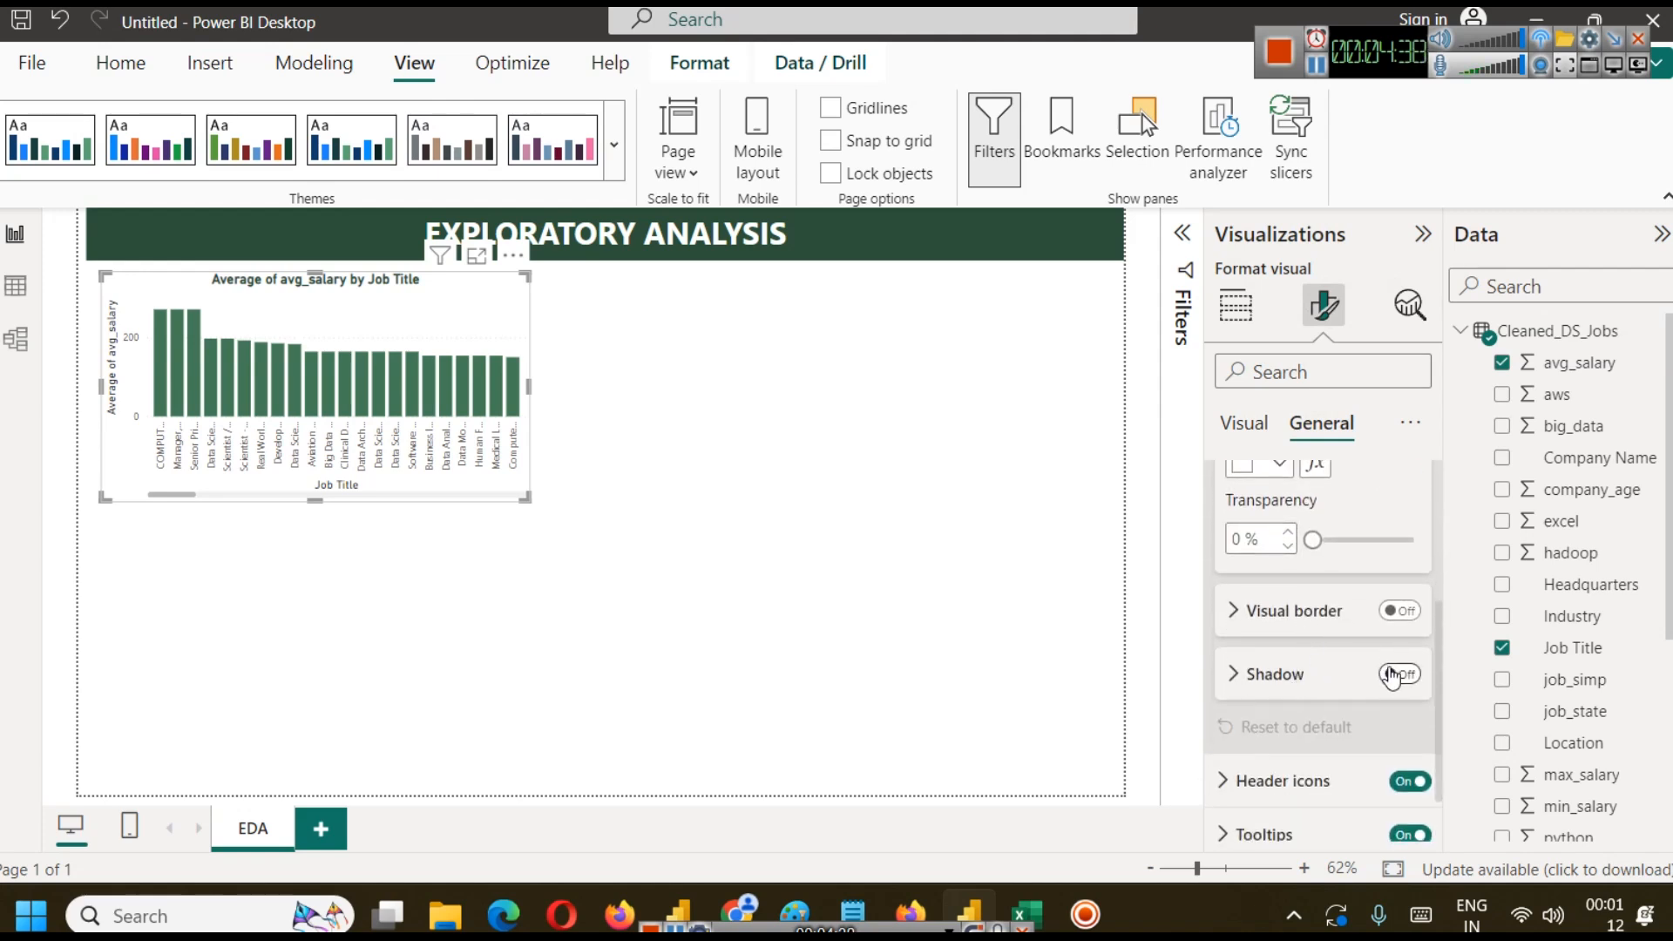
pyautogui.click(1392, 676)
pyautogui.click(1399, 610)
# Give the chart's visual border 12 px rounded corners and colour it white.
pyautogui.click(1234, 610)
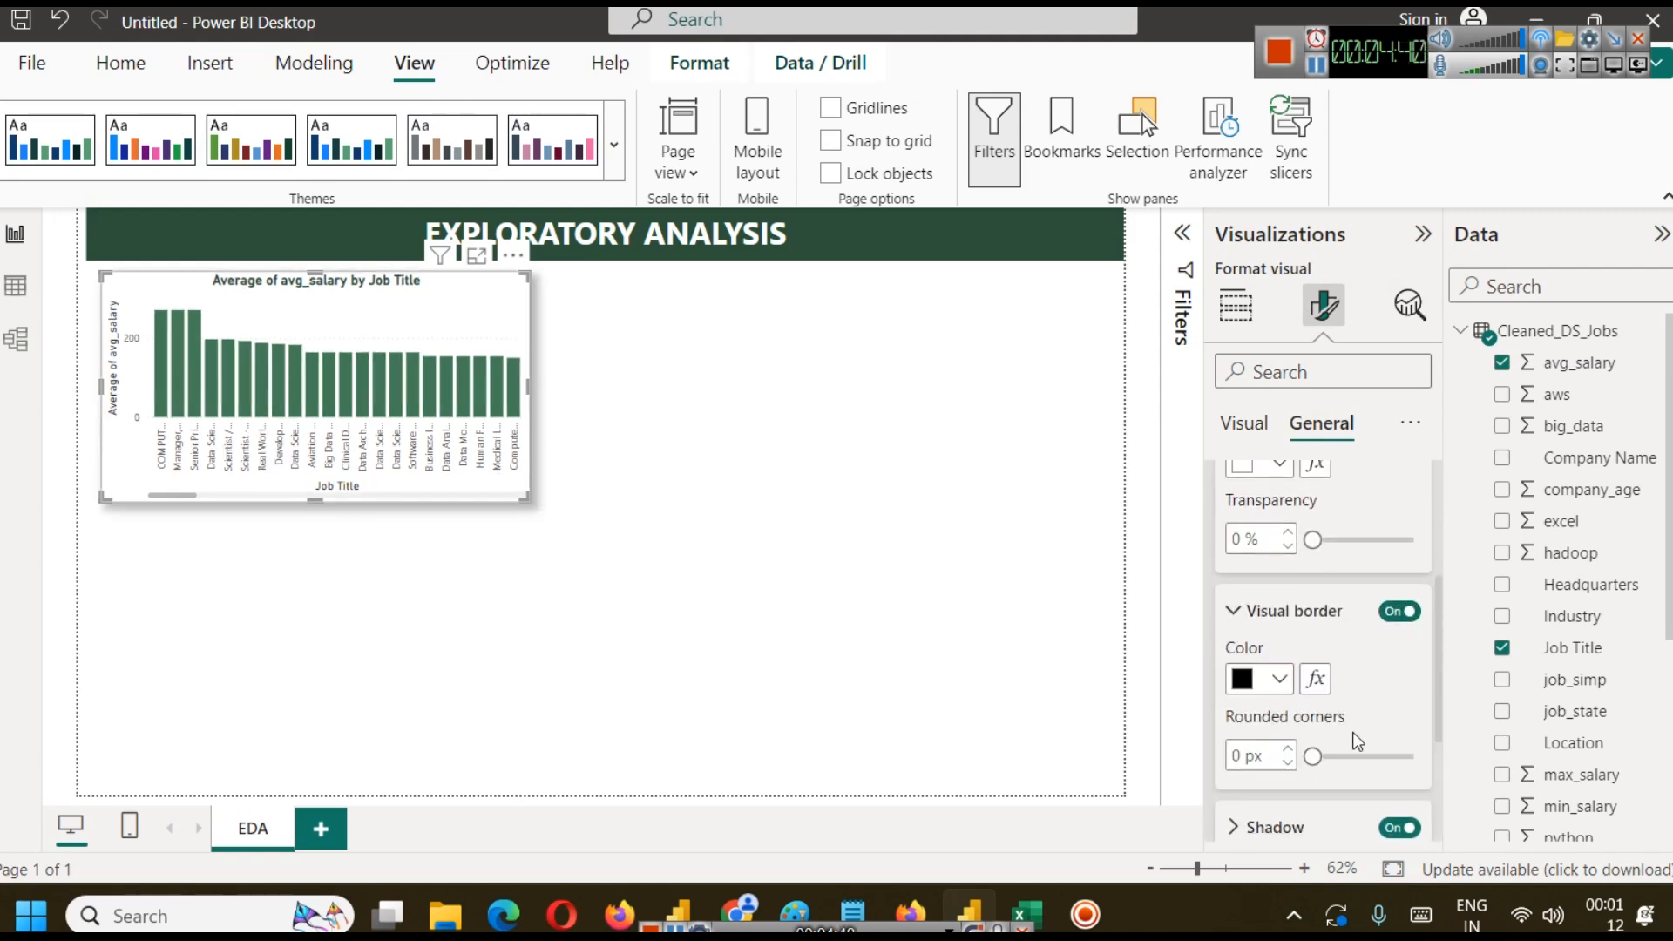
pyautogui.click(1242, 757)
pyautogui.write('12')
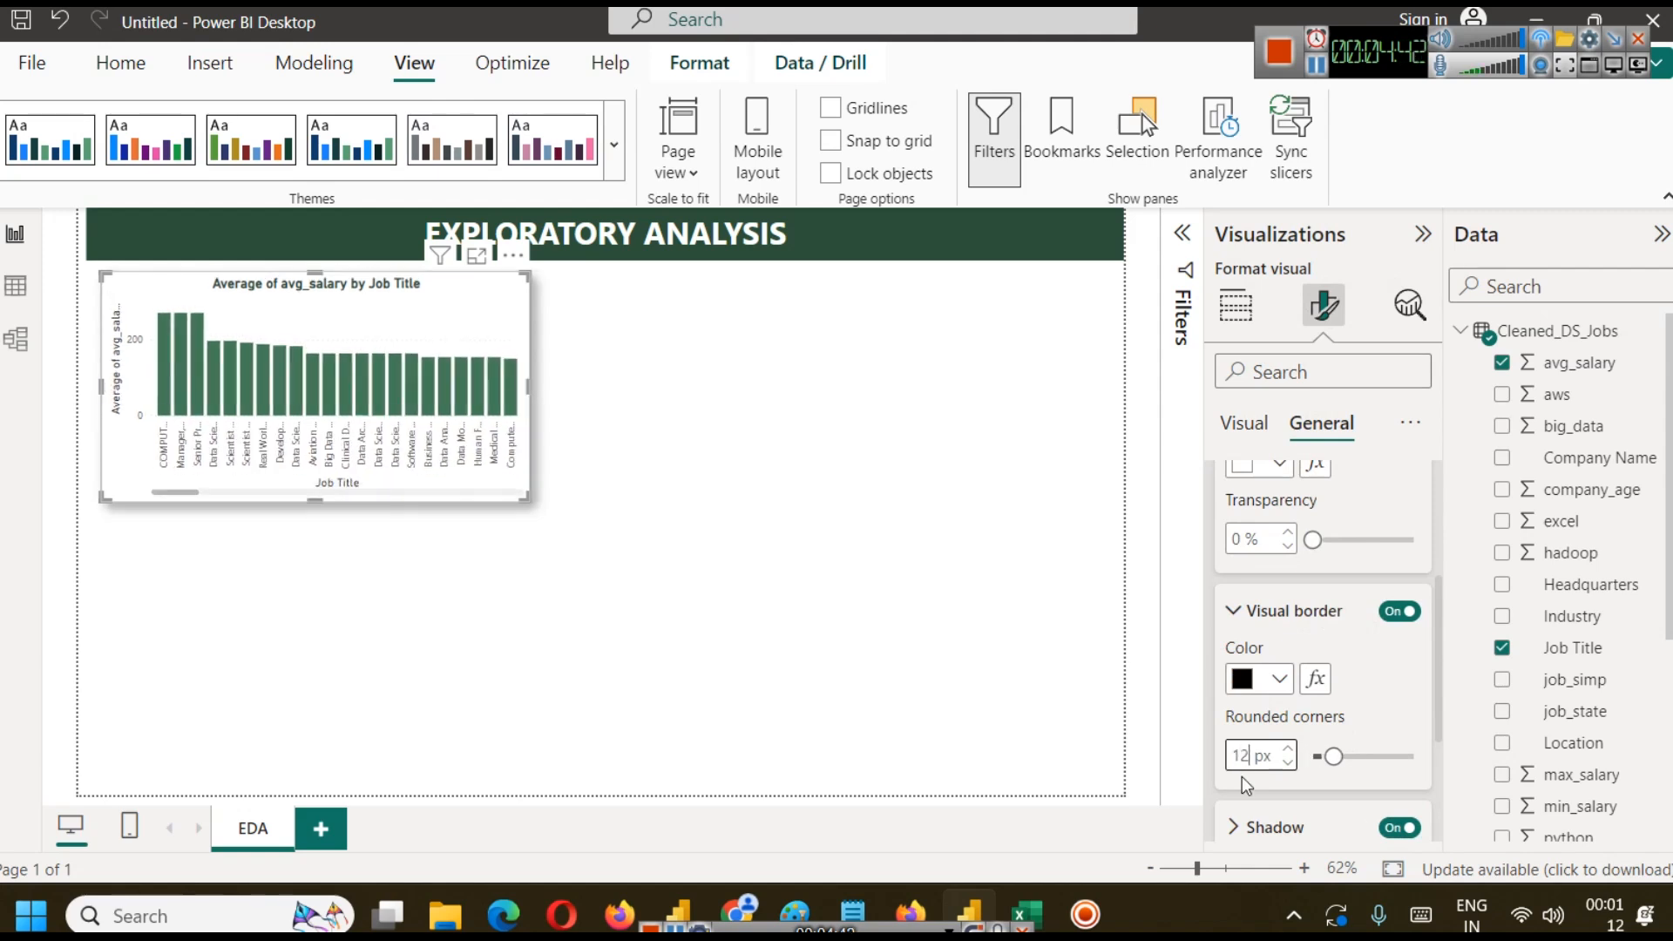
pyautogui.click(1278, 681)
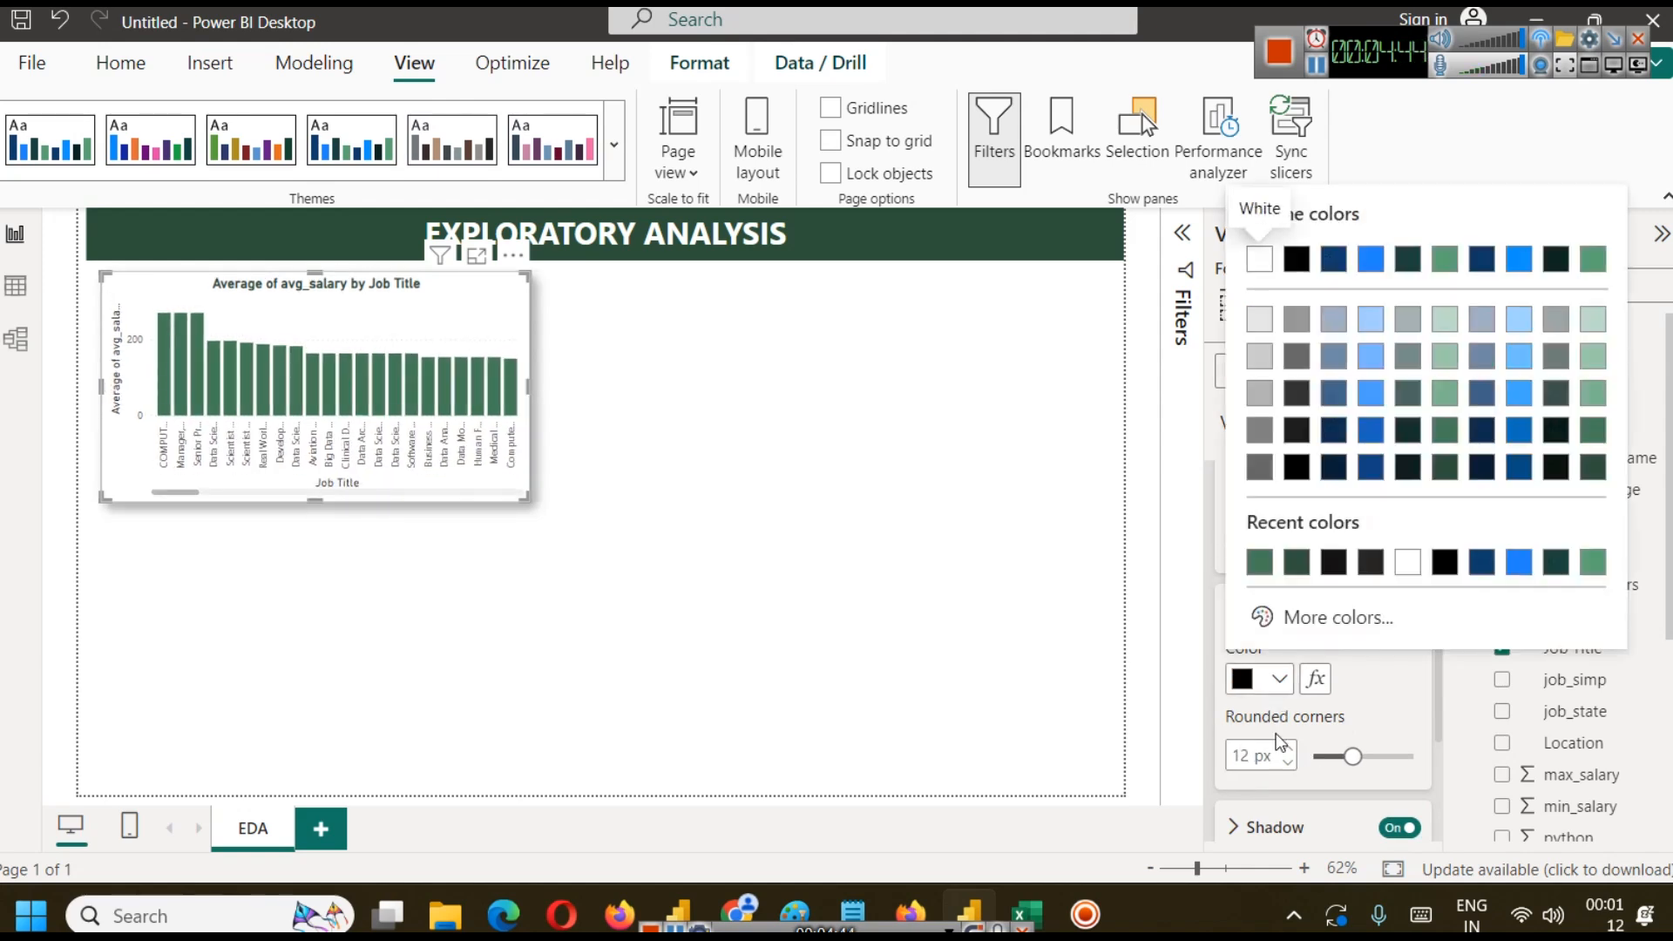
pyautogui.click(1251, 265)
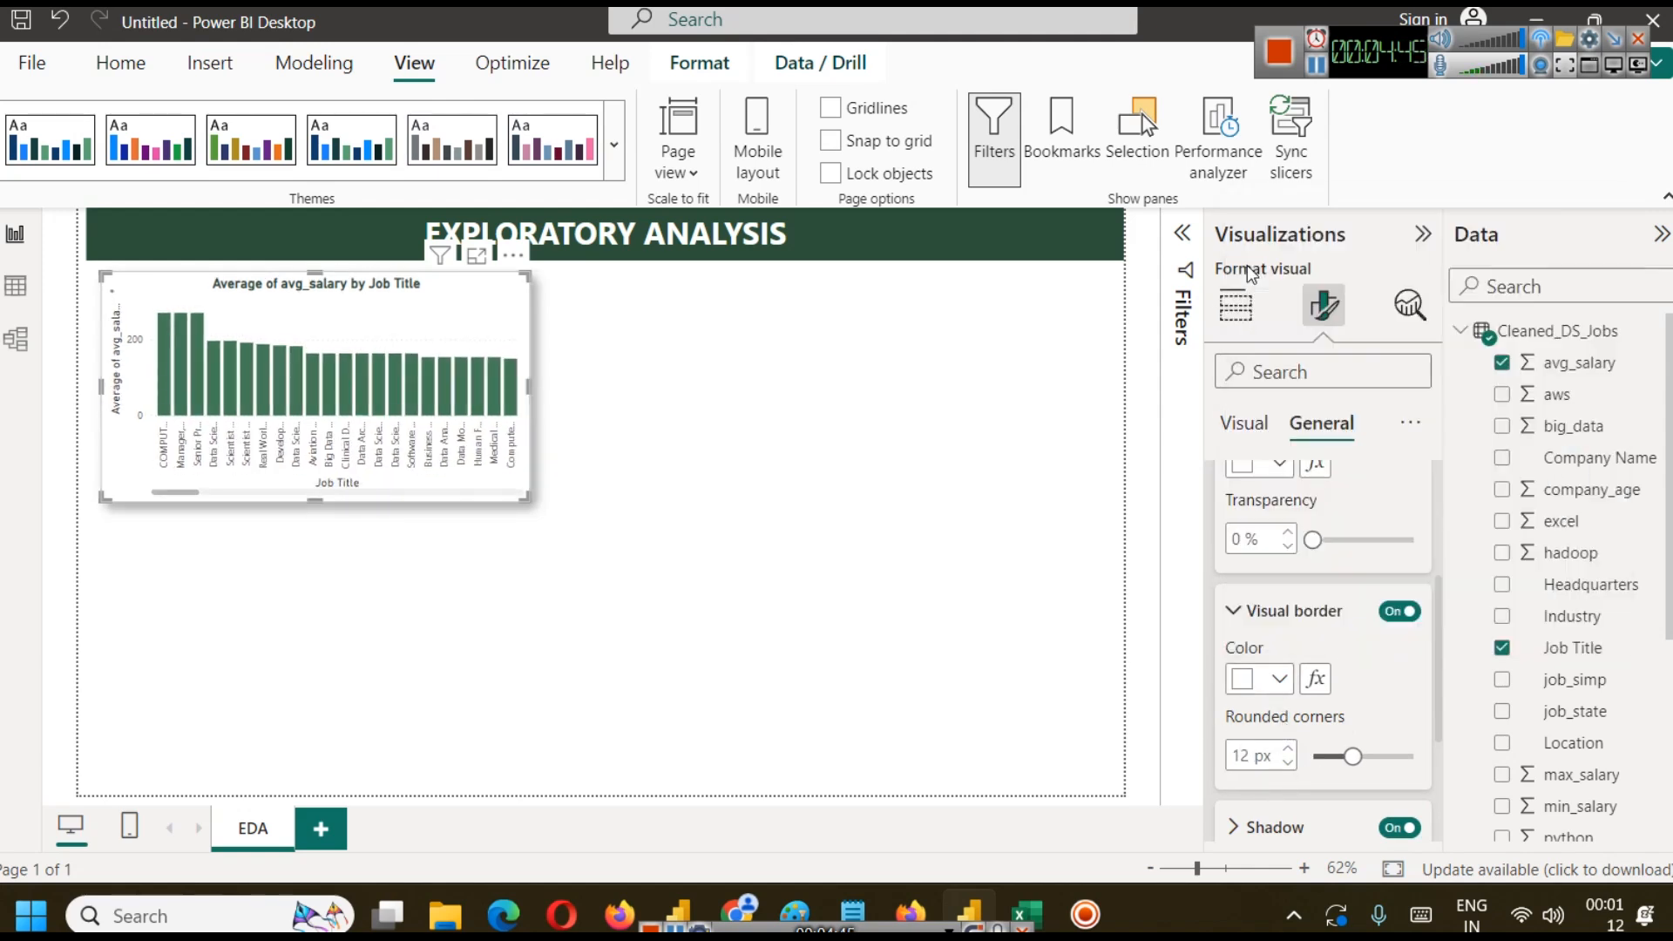
pyautogui.click(741, 495)
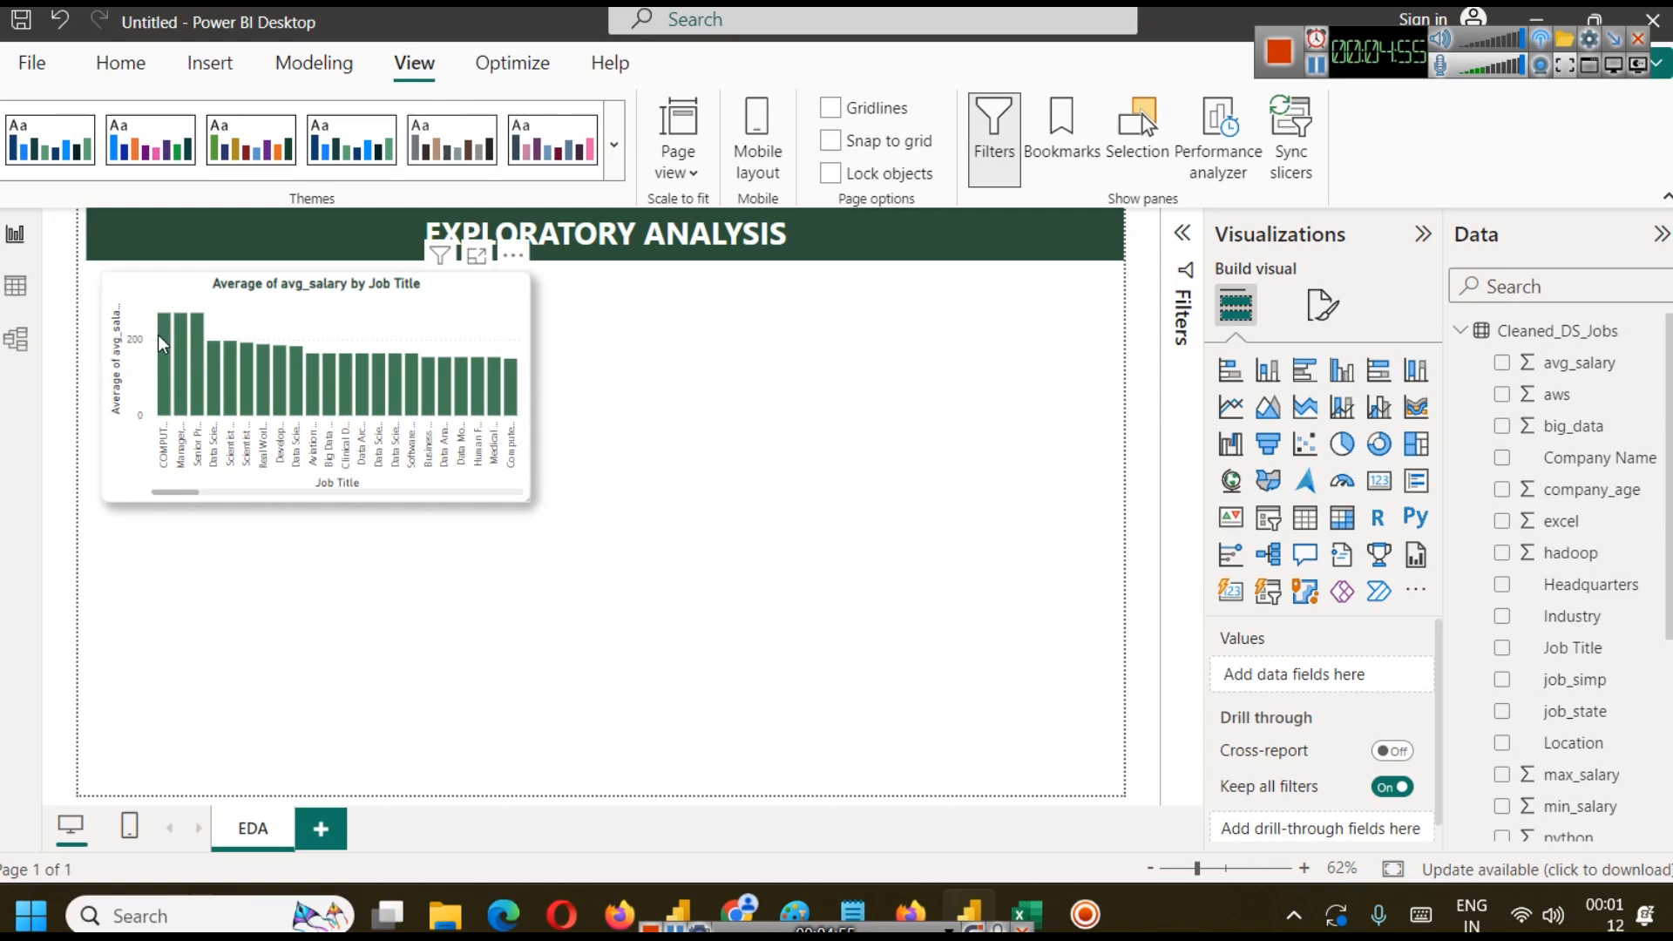
# Enlarge the chart in focus mode to read the first column's job title and average salary, and return to the report.
pyautogui.click(476, 256)
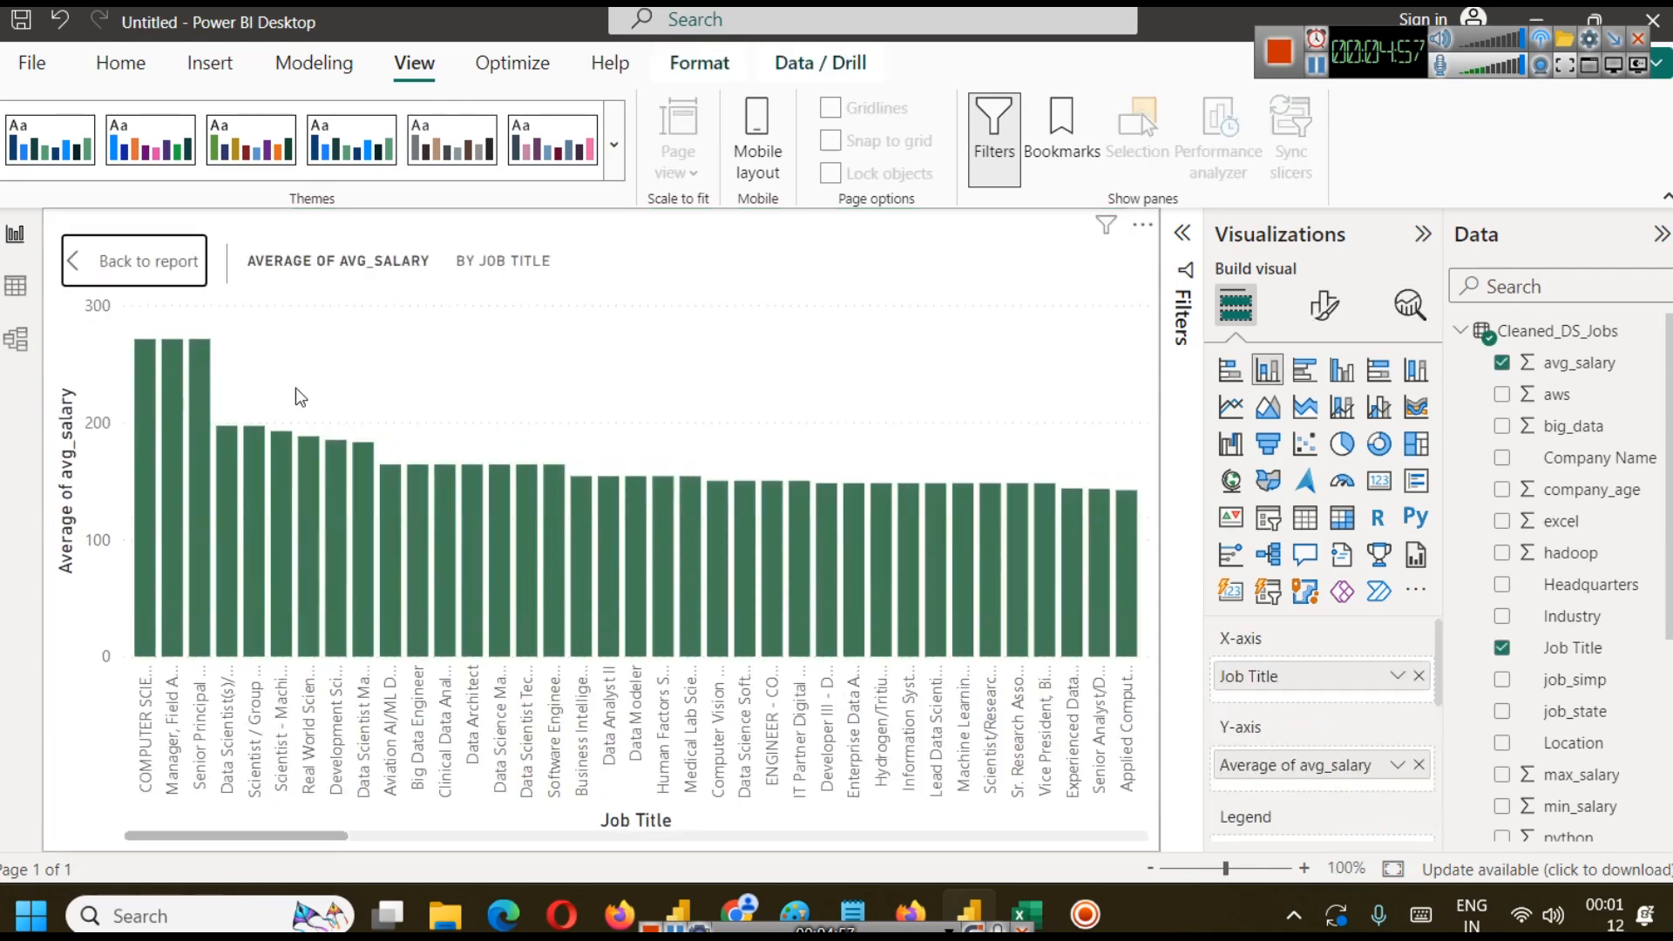
pyautogui.moveTo(145, 373)
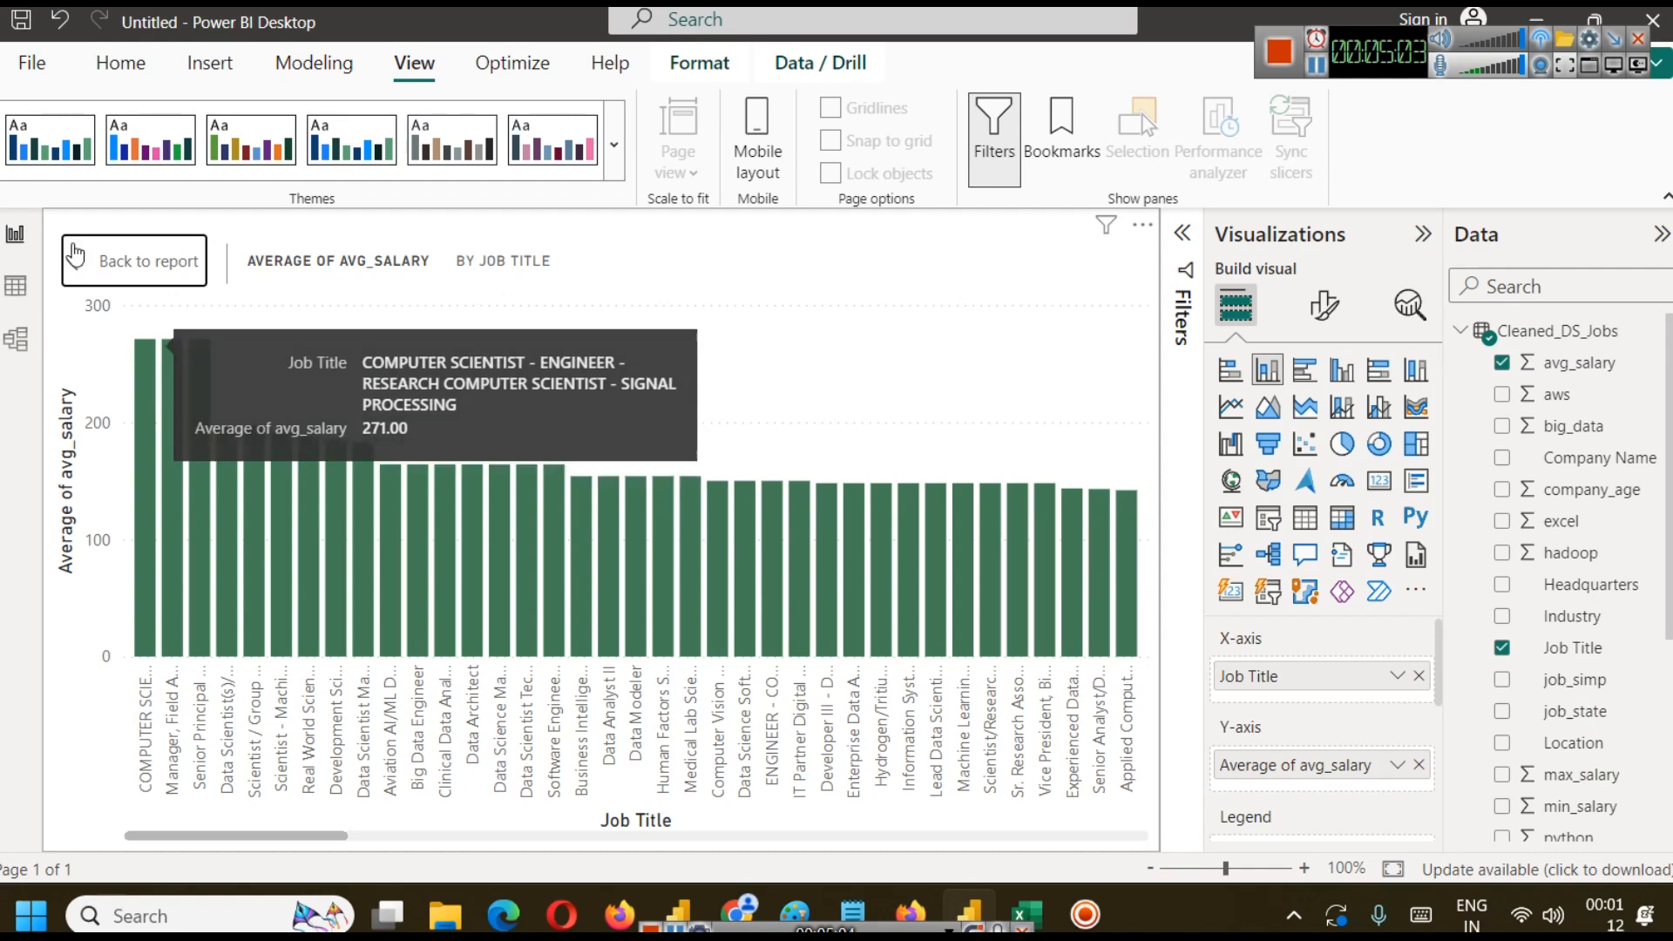
pyautogui.click(74, 253)
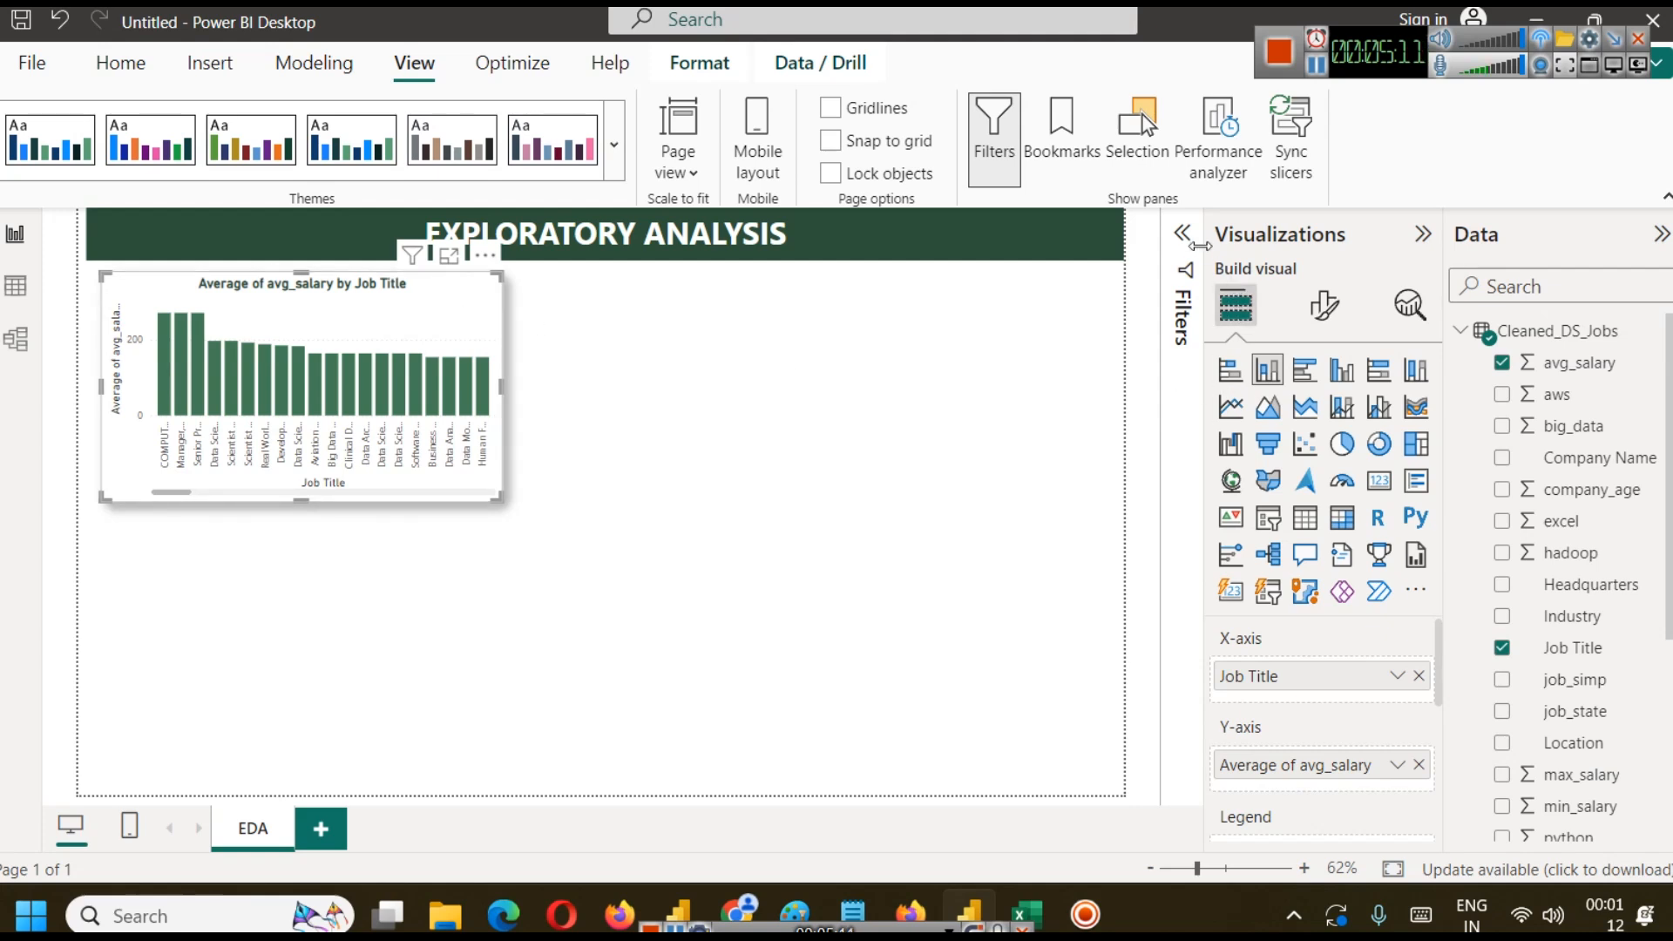
# Apply a Top N filter on the chart's Job Title, showing the top 10 by Average of avg_salary.
pyautogui.click(1181, 232)
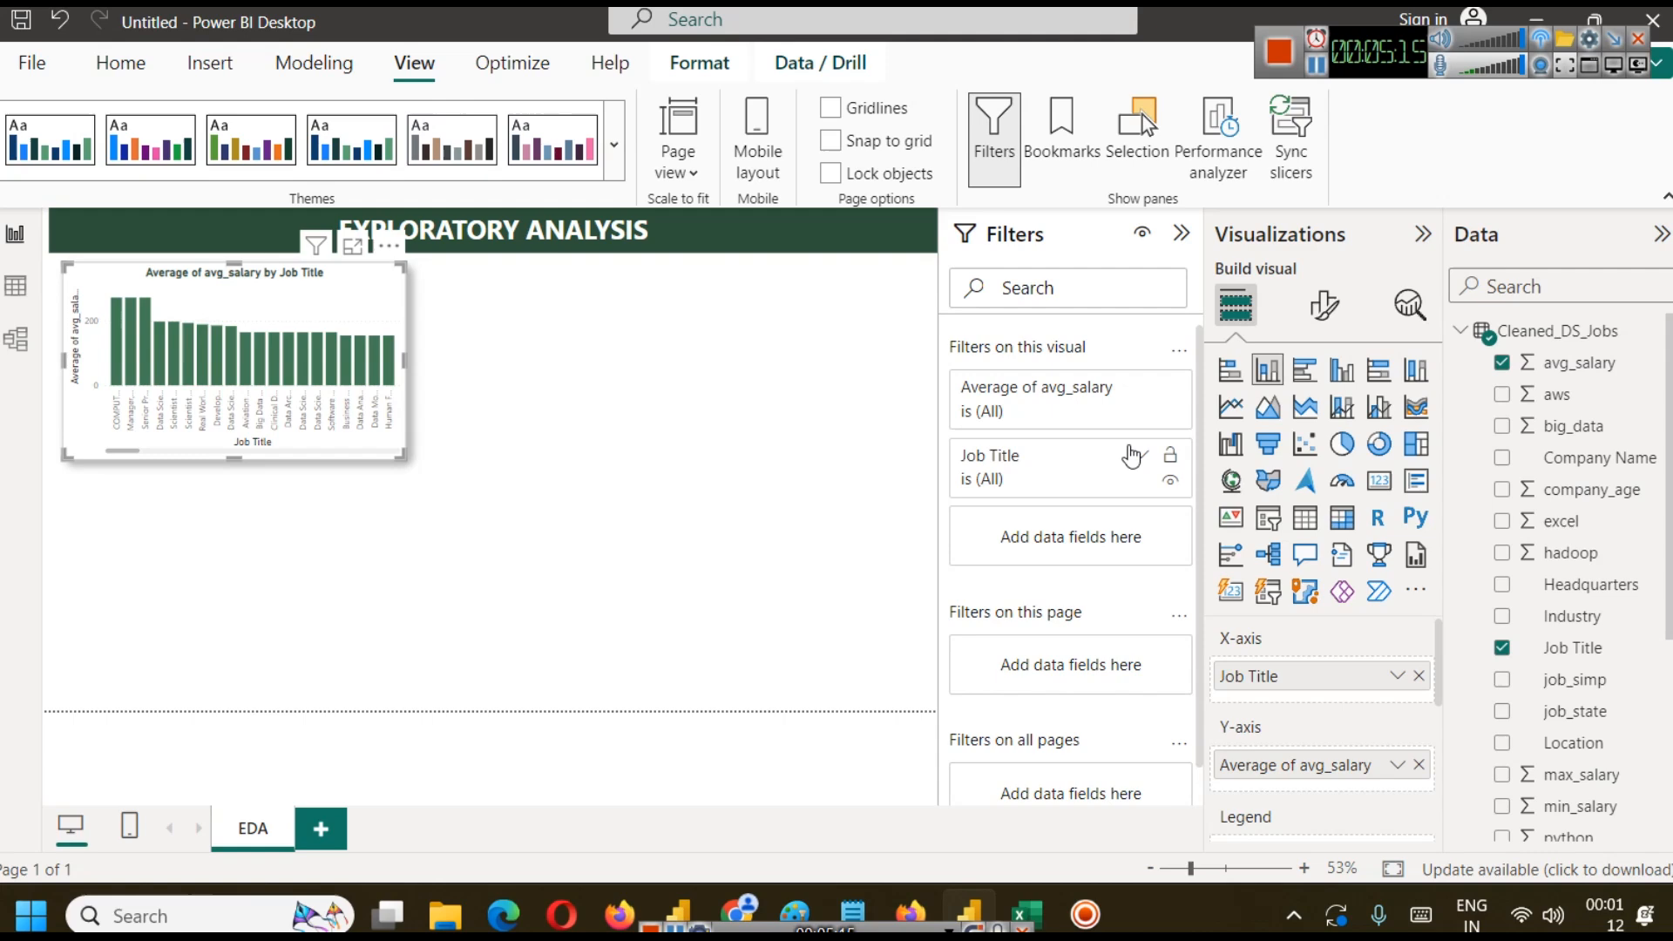
pyautogui.click(1141, 454)
pyautogui.click(1075, 549)
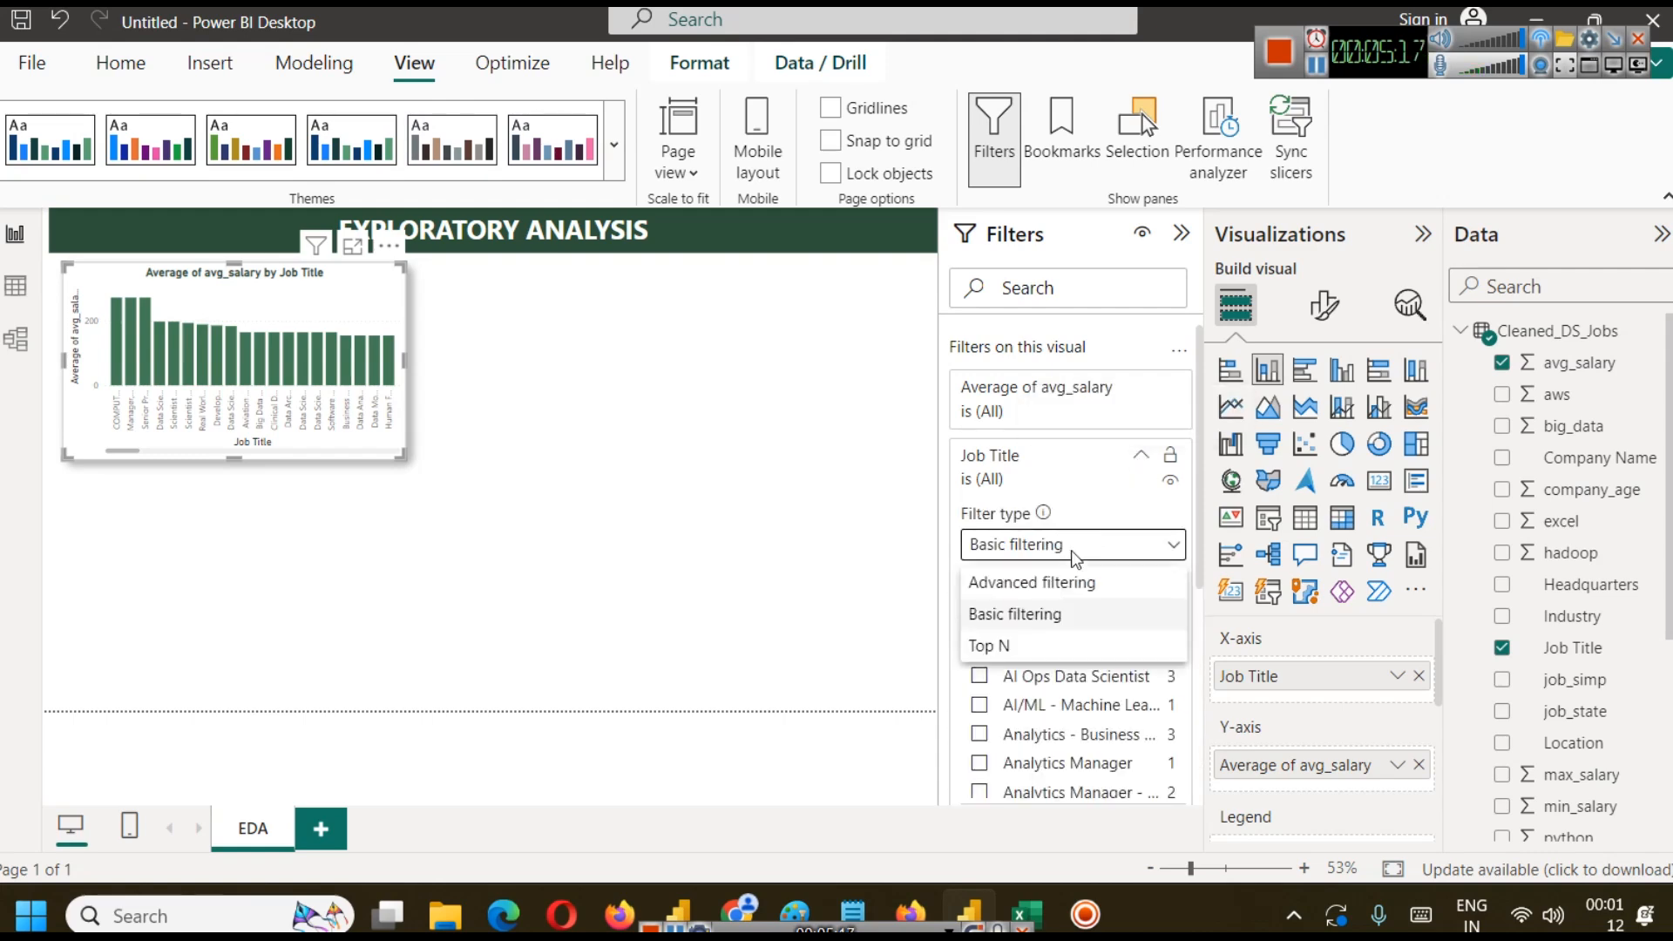
pyautogui.click(1050, 656)
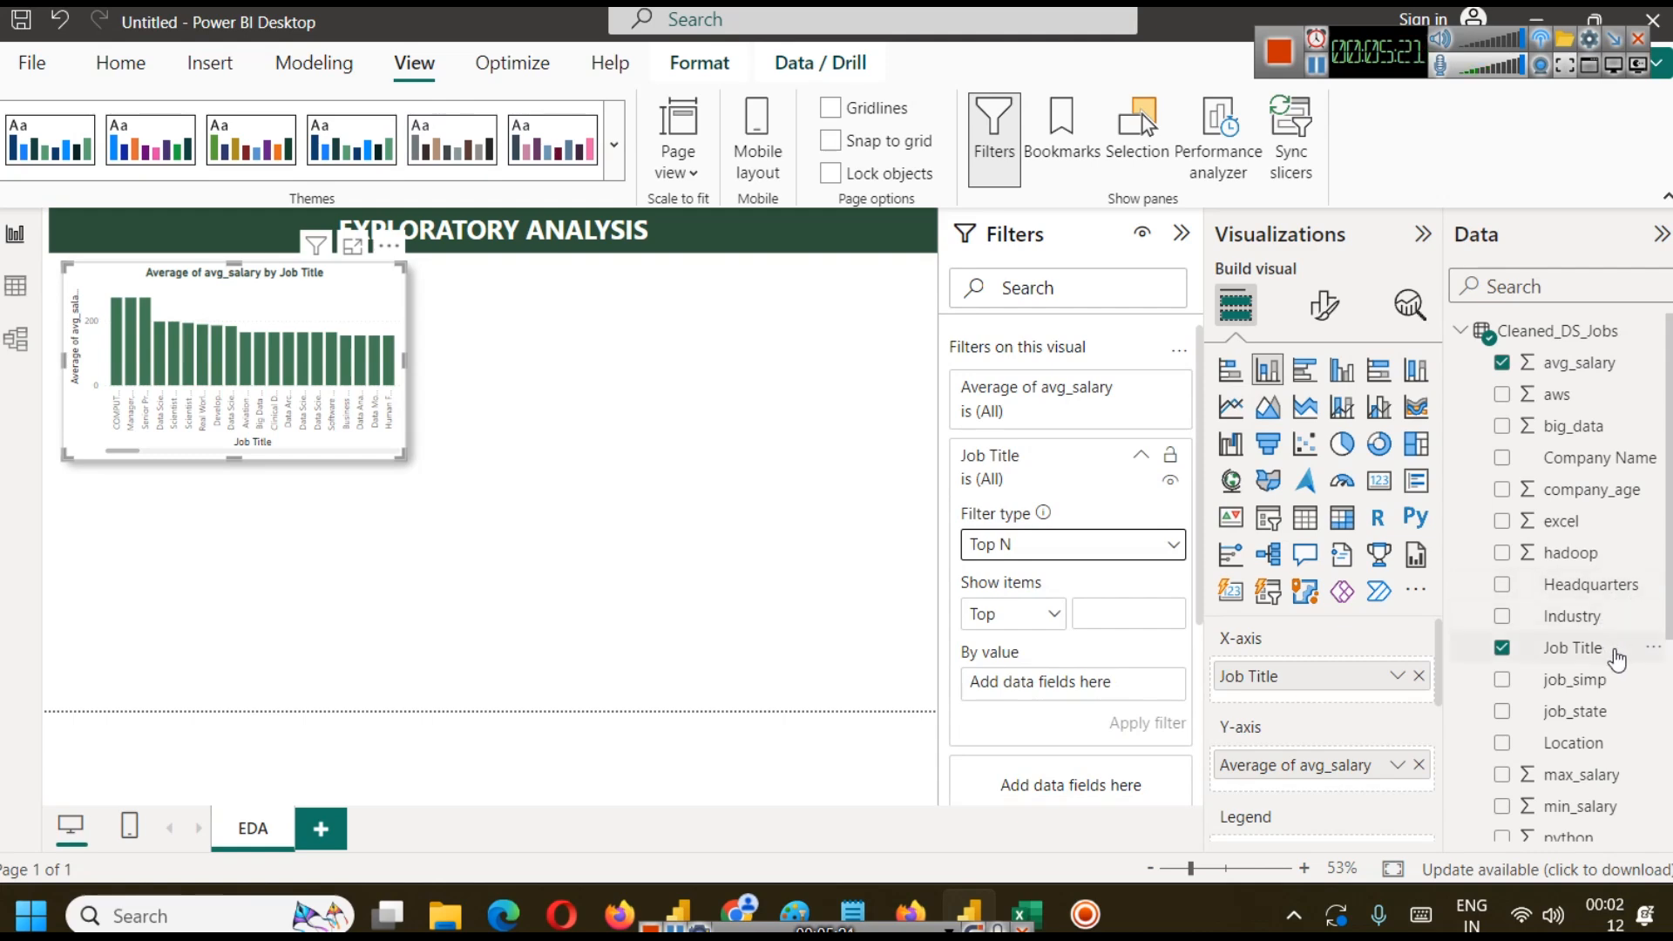
pyautogui.moveTo(1578, 373); pyautogui.dragTo(1062, 684)
pyautogui.click(1149, 682)
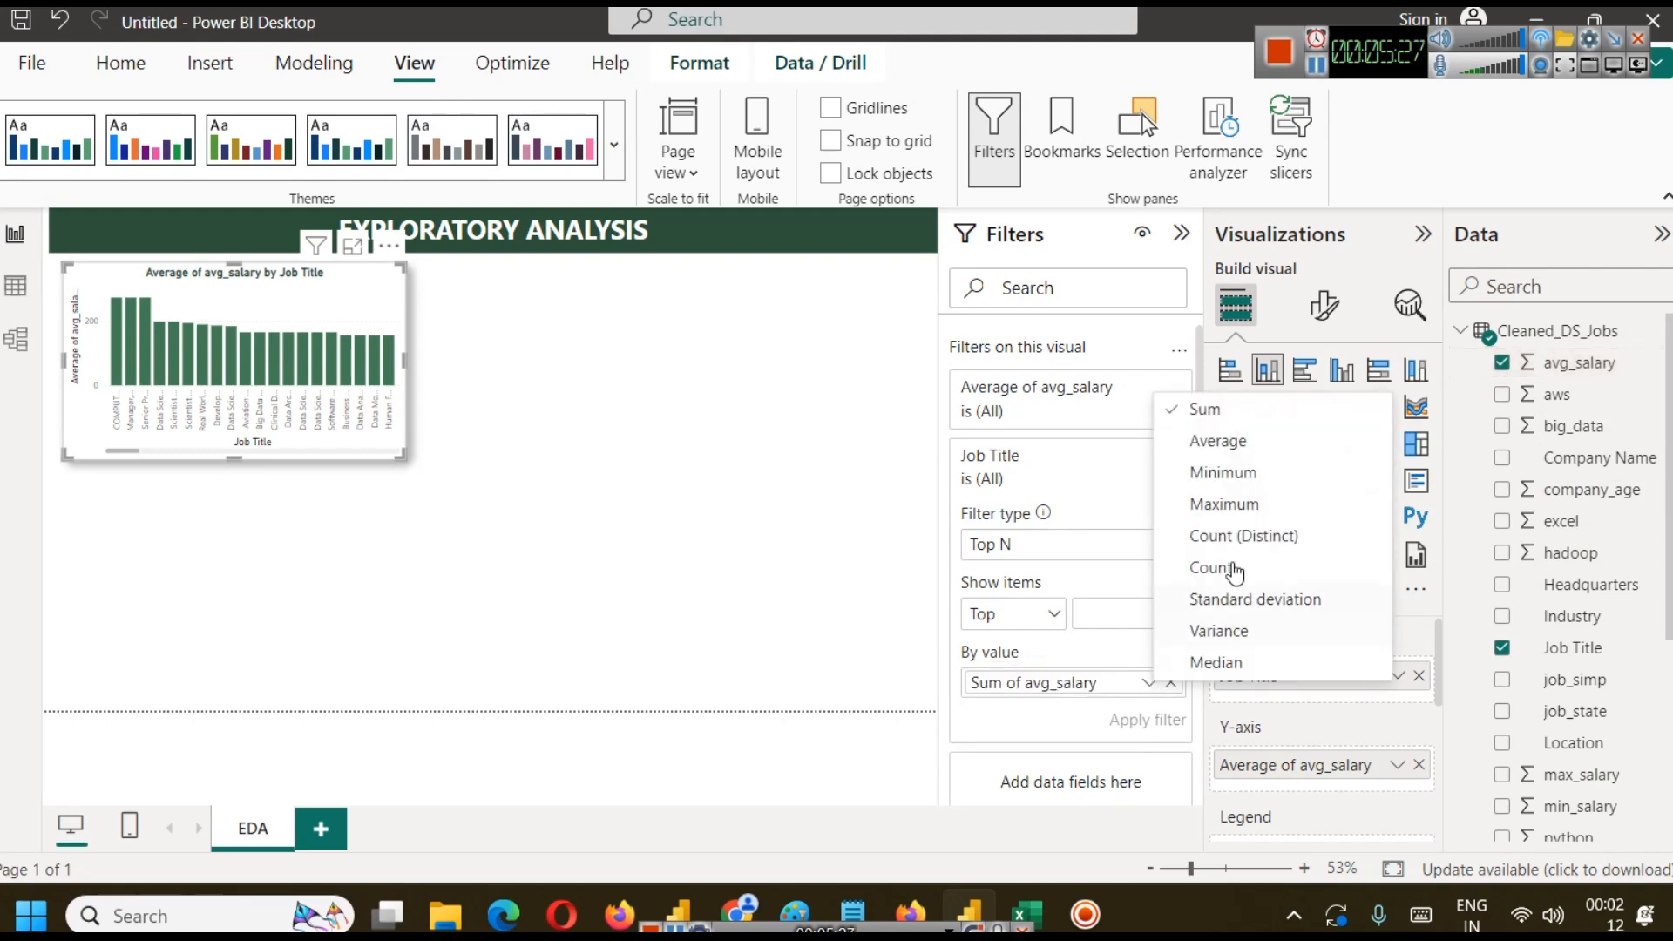
pyautogui.click(1218, 441)
pyautogui.write('10')
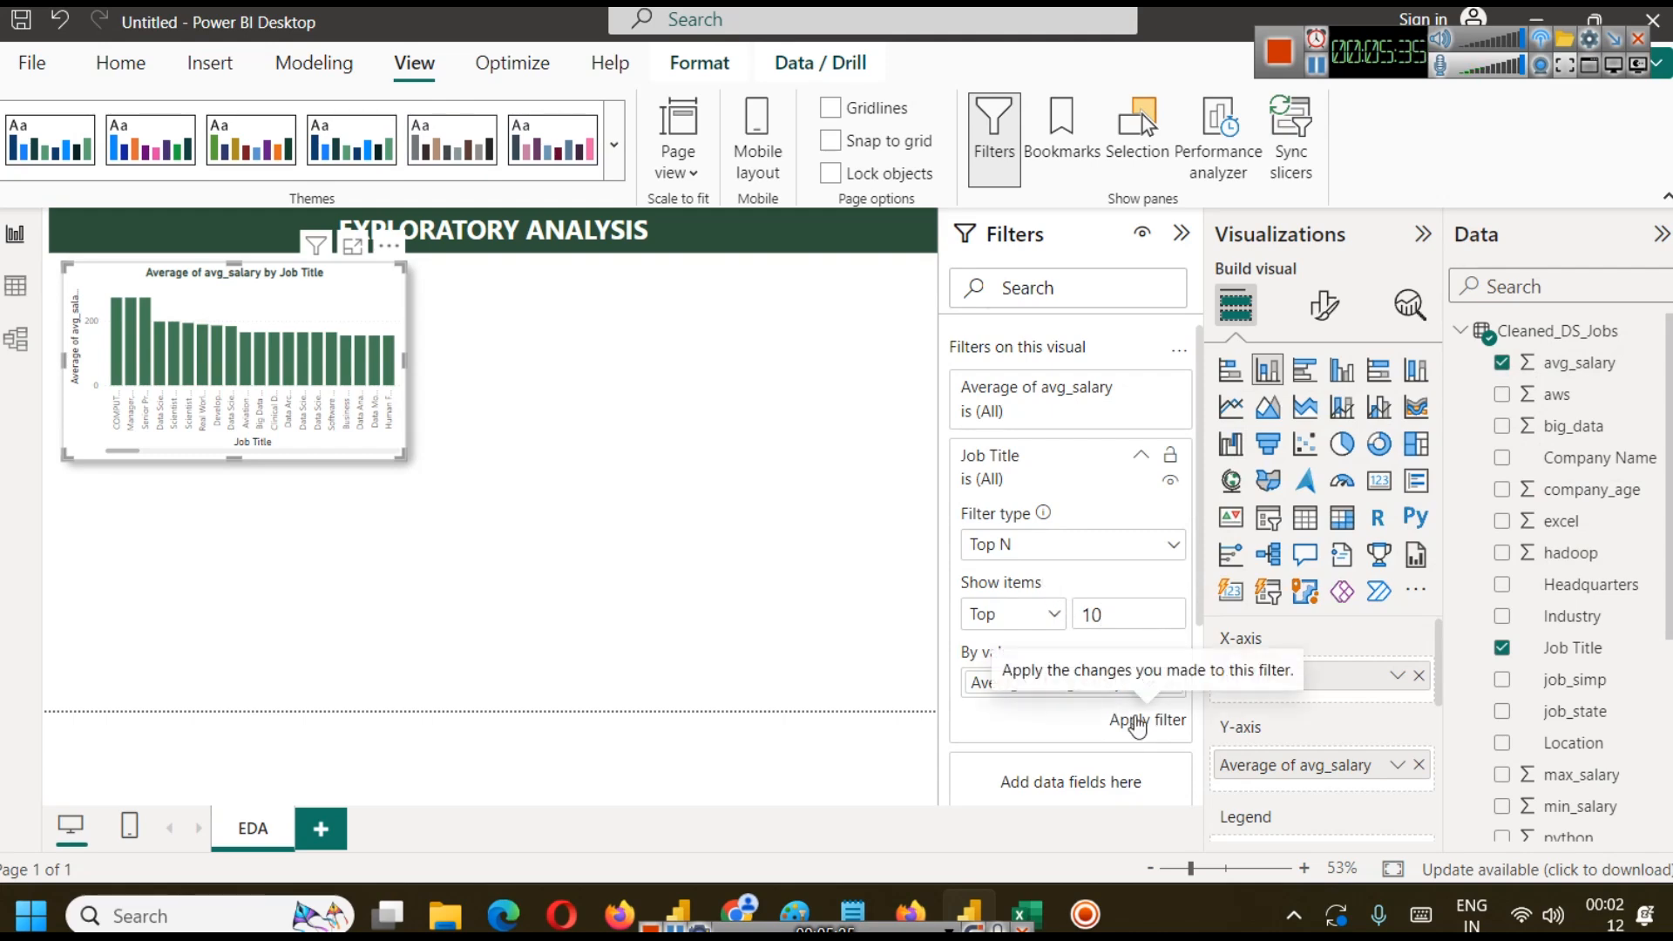
pyautogui.click(1138, 723)
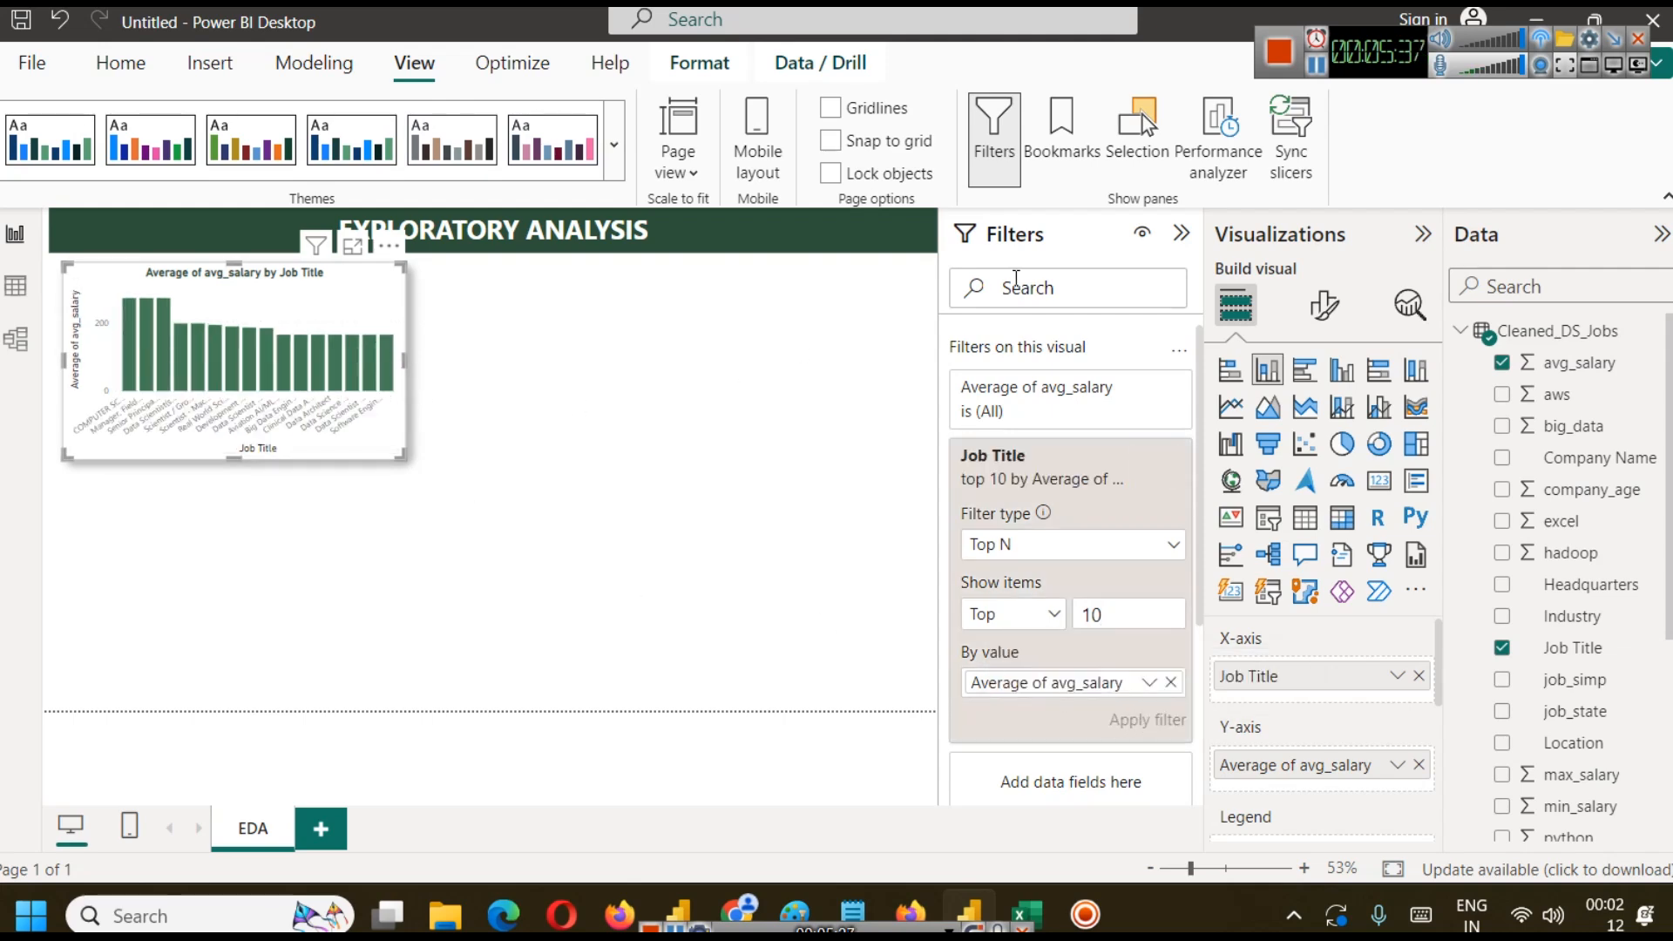
# Change the chart's title text to "Top 10 Average of avg_salary by Job Title".
pyautogui.click(1324, 304)
pyautogui.click(1322, 423)
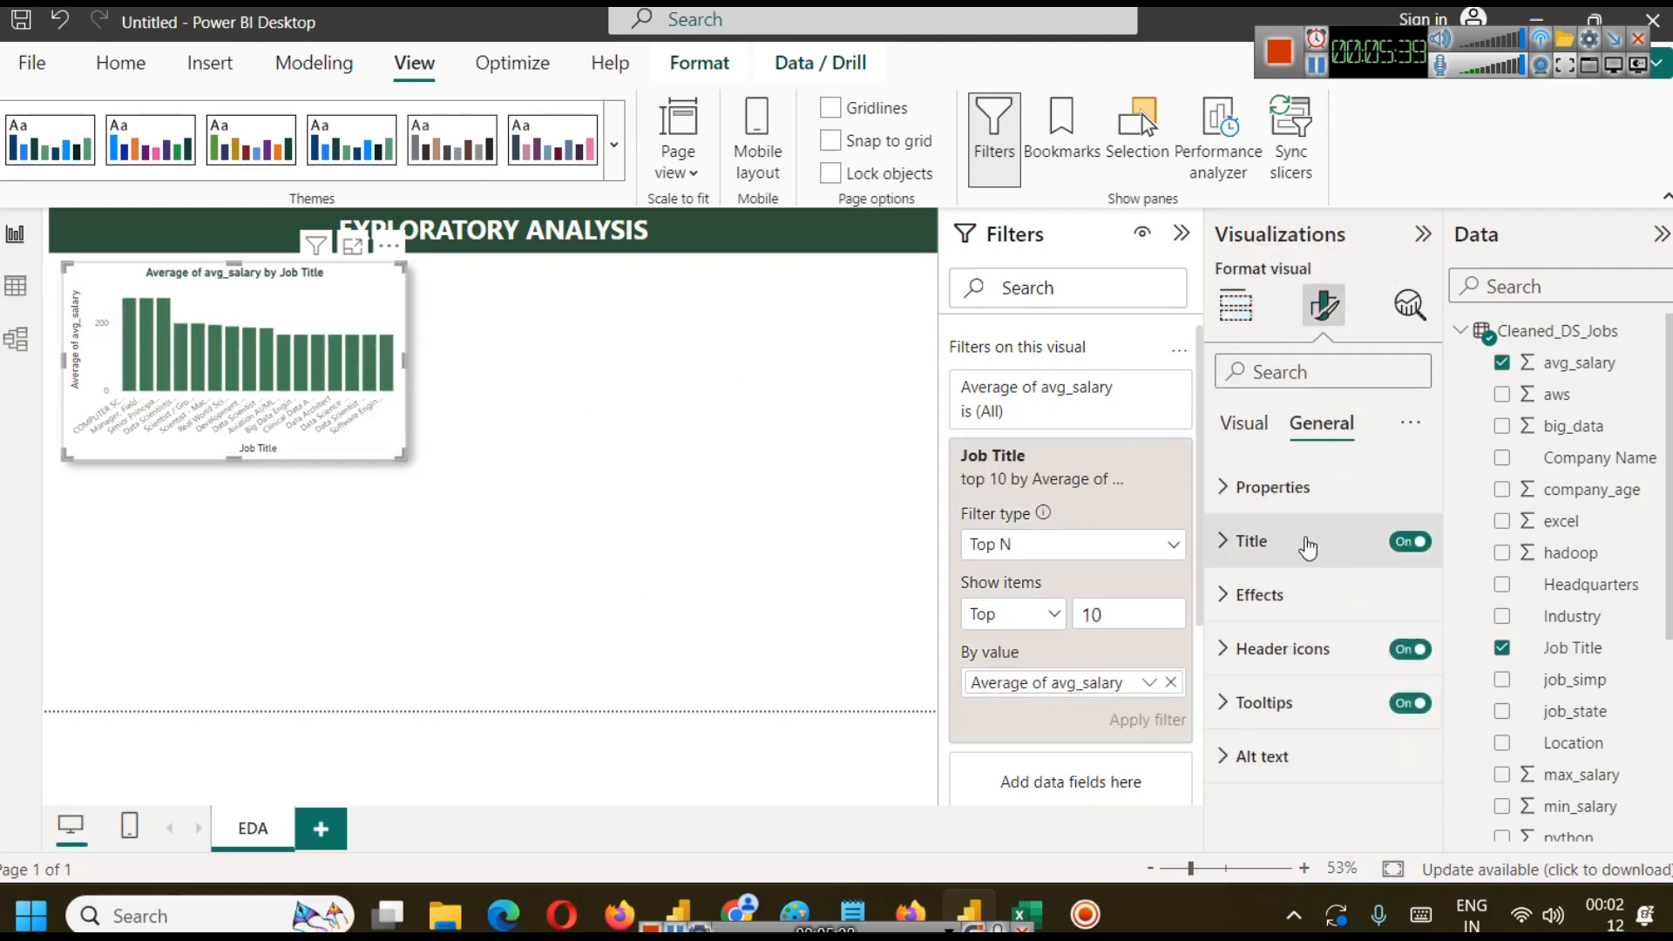
pyautogui.click(1308, 547)
pyautogui.click(1242, 676)
pyautogui.write('Top 10 Average of a')
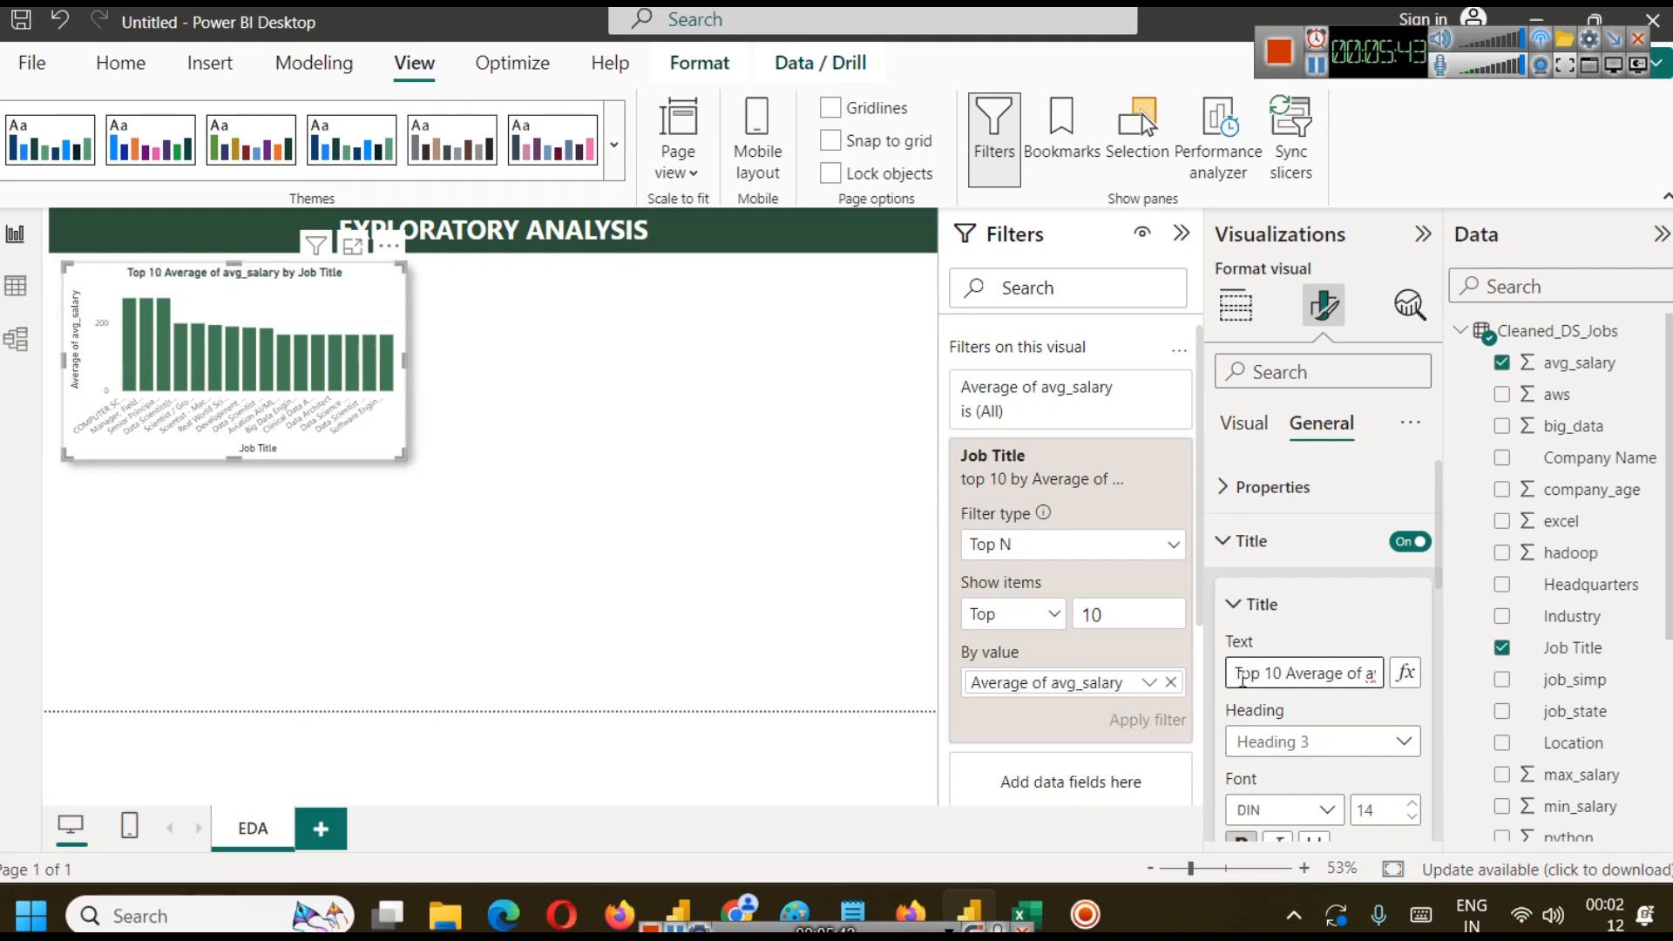
pyautogui.click(797, 535)
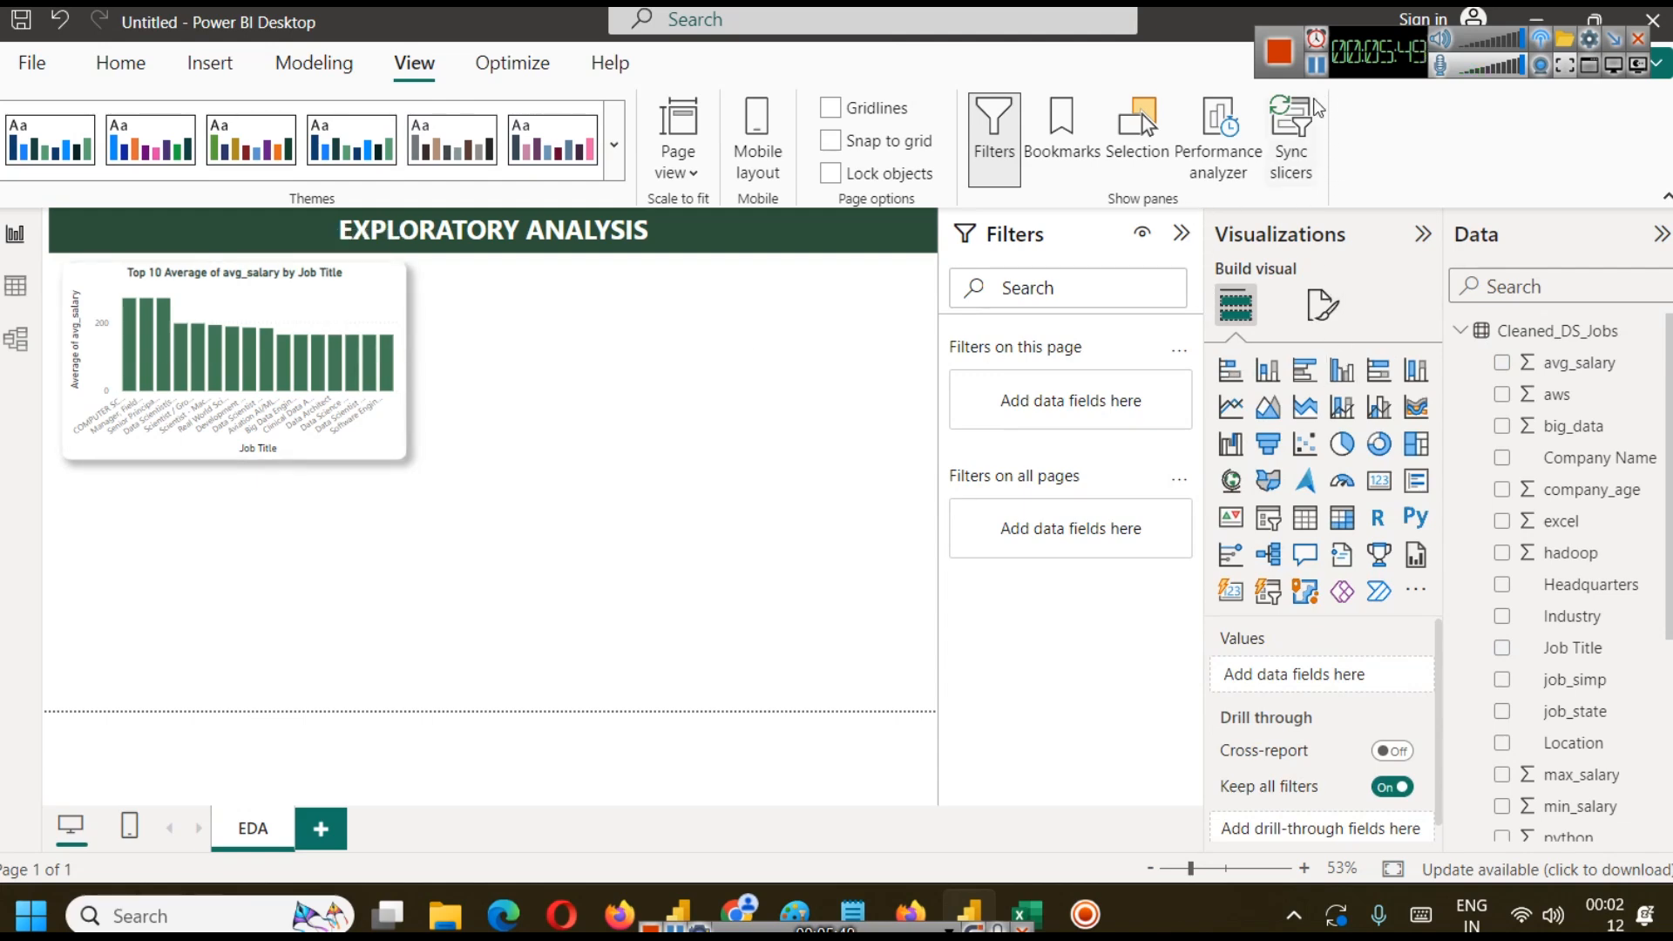
pyautogui.click(1315, 65)
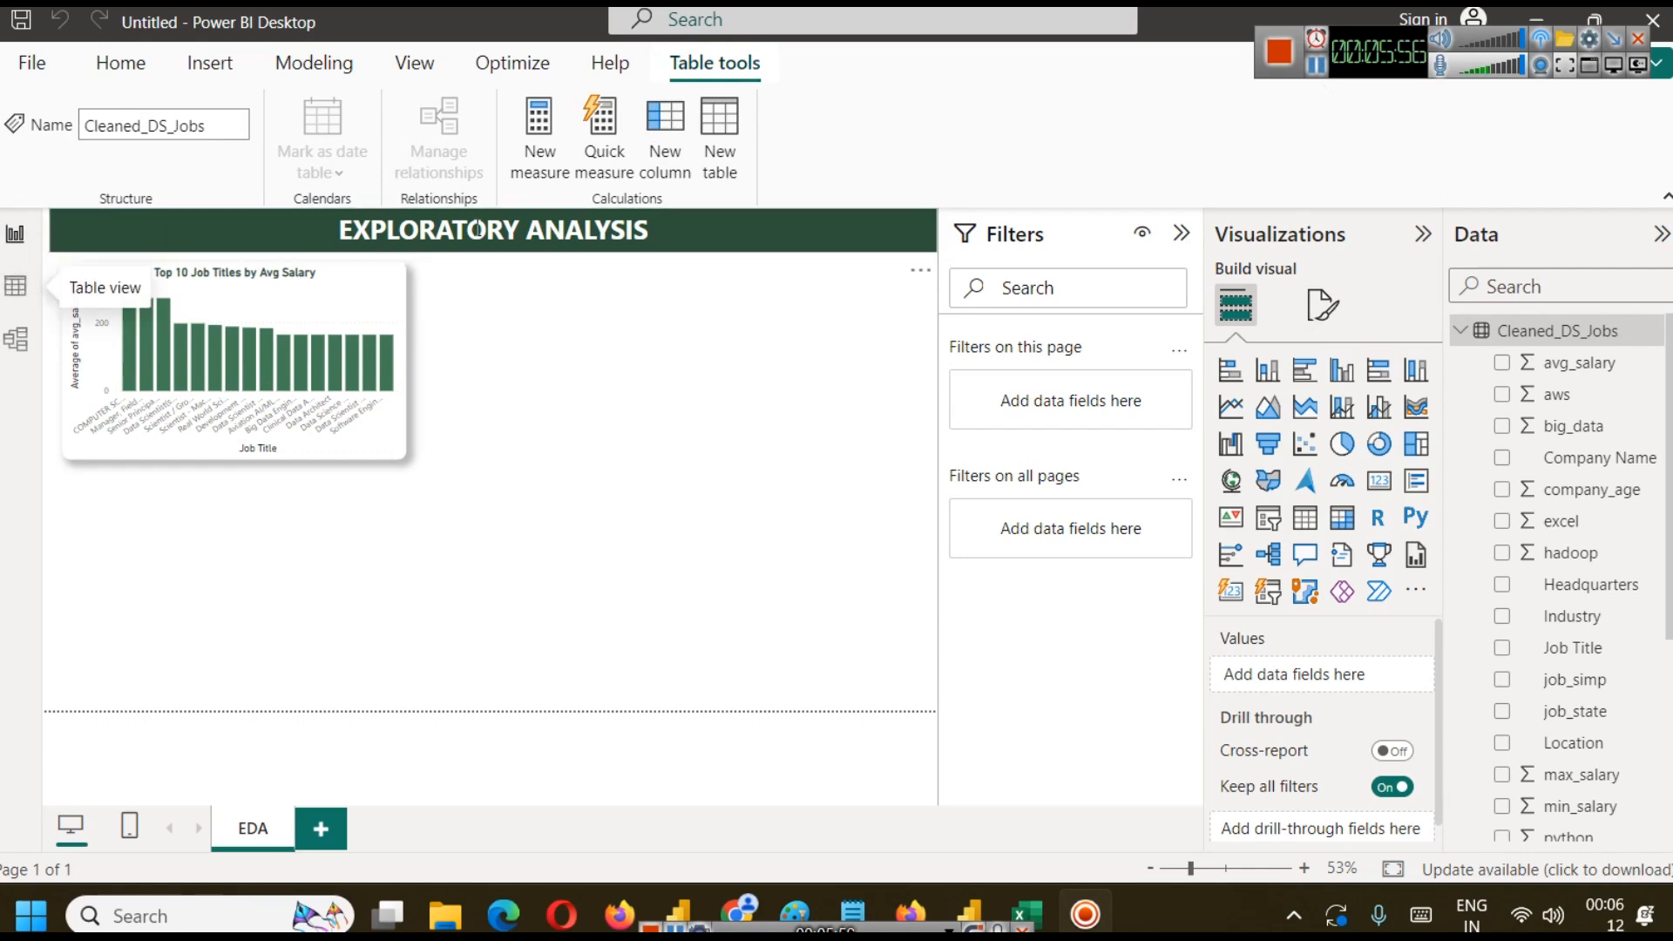
# Look through the columns of the Cleaned_DS_Jobs table in Table view and return to the report page.
pyautogui.click(16, 286)
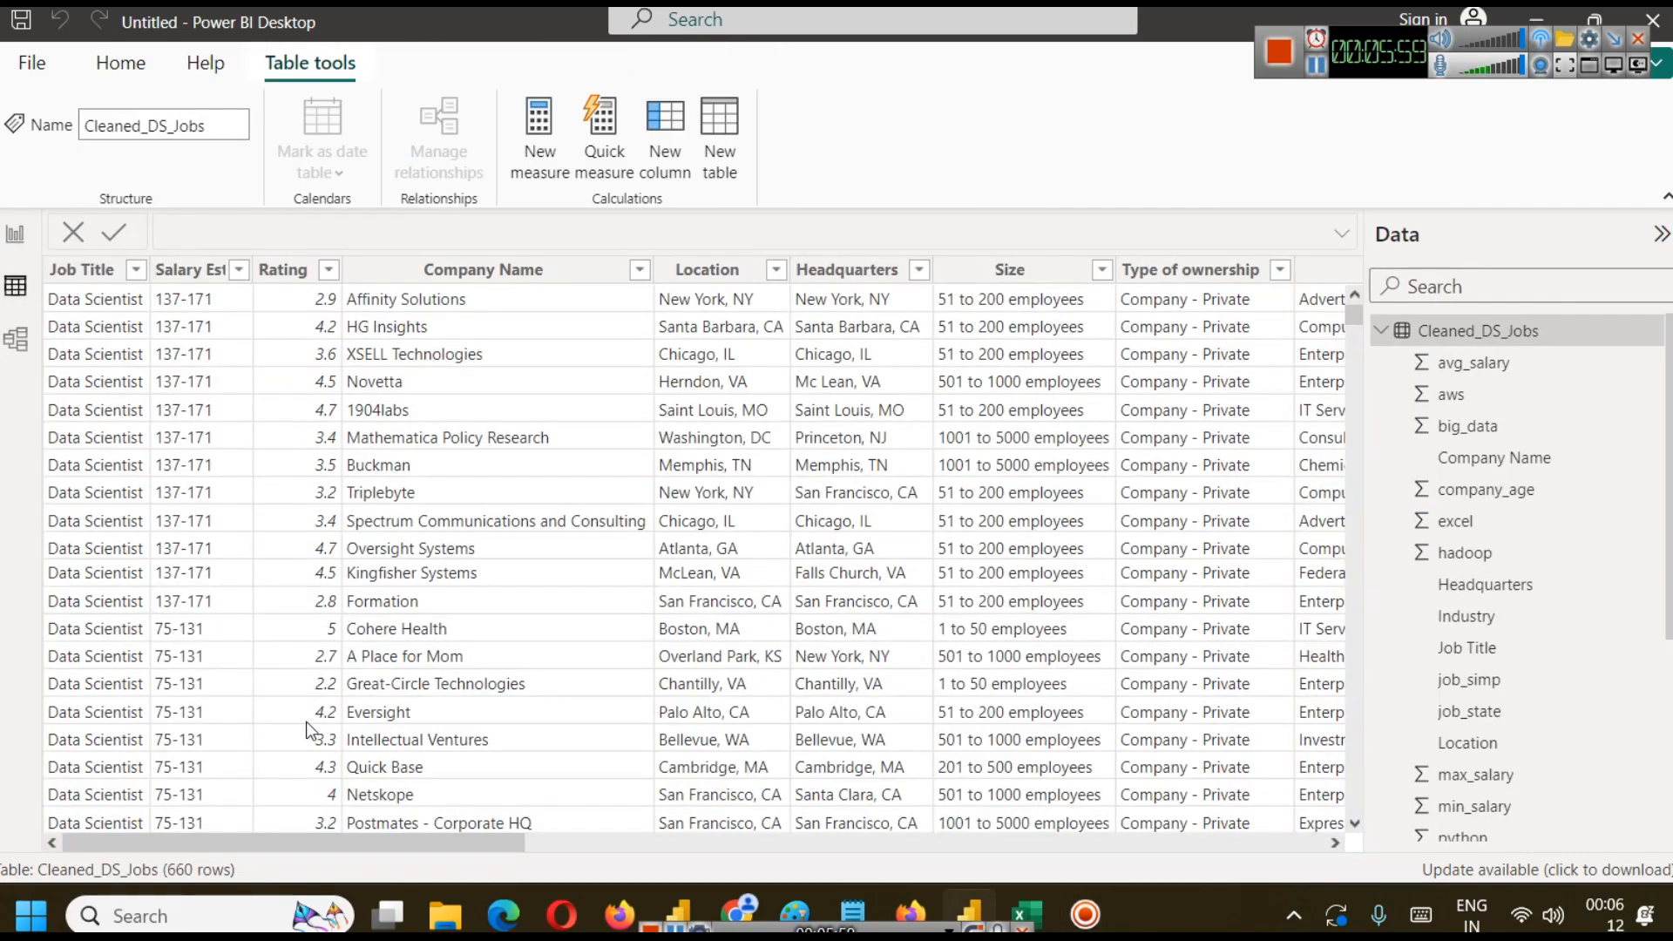
pyautogui.moveTo(259, 844); pyautogui.dragTo(87, 835)
pyautogui.click(15, 233)
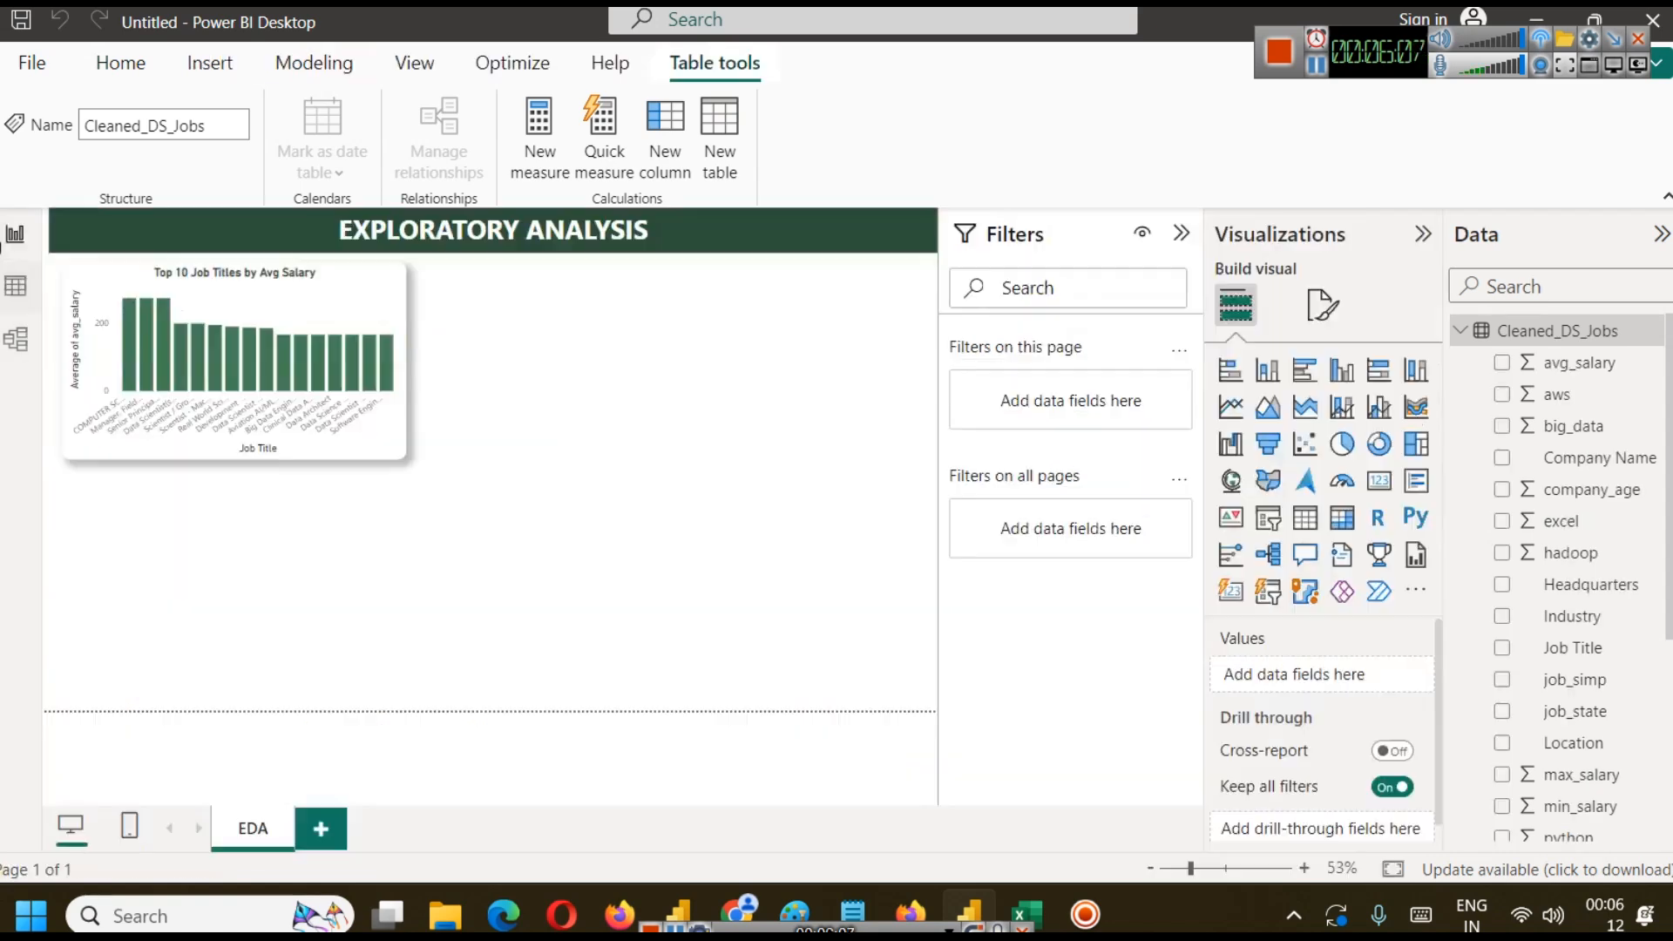
# Open the Cleaned_DS_Jobs query in the Power Query Editor and add an index column starting from 1.
pyautogui.click(722, 157)
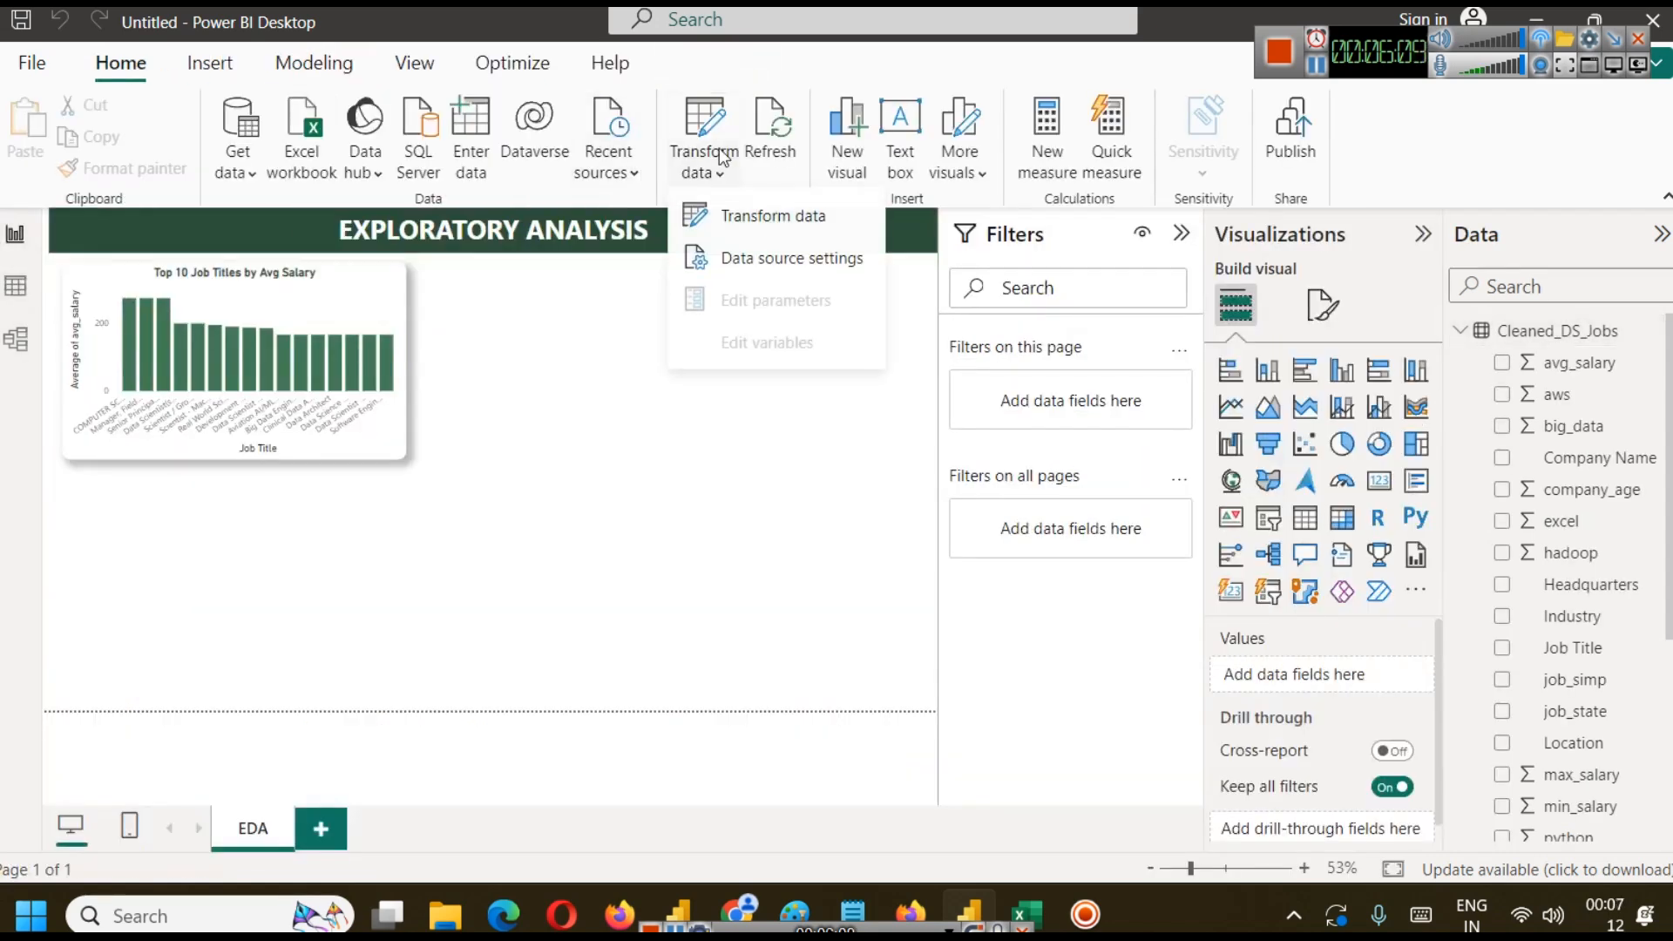
pyautogui.click(758, 234)
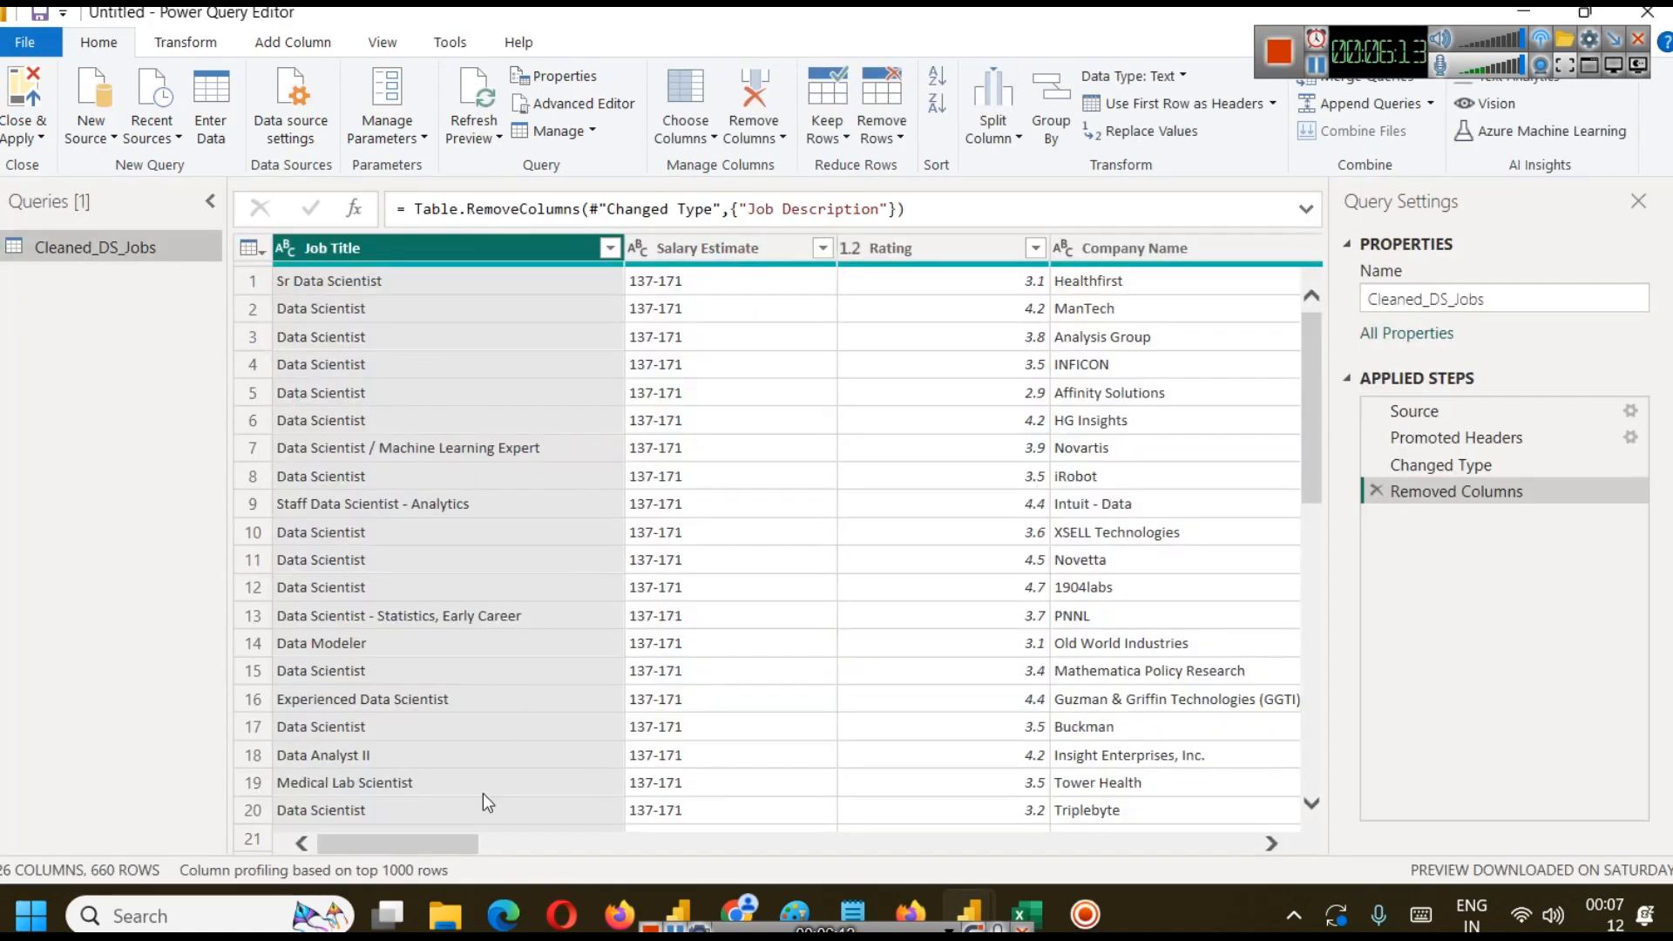
pyautogui.moveTo(417, 843); pyautogui.dragTo(231, 814)
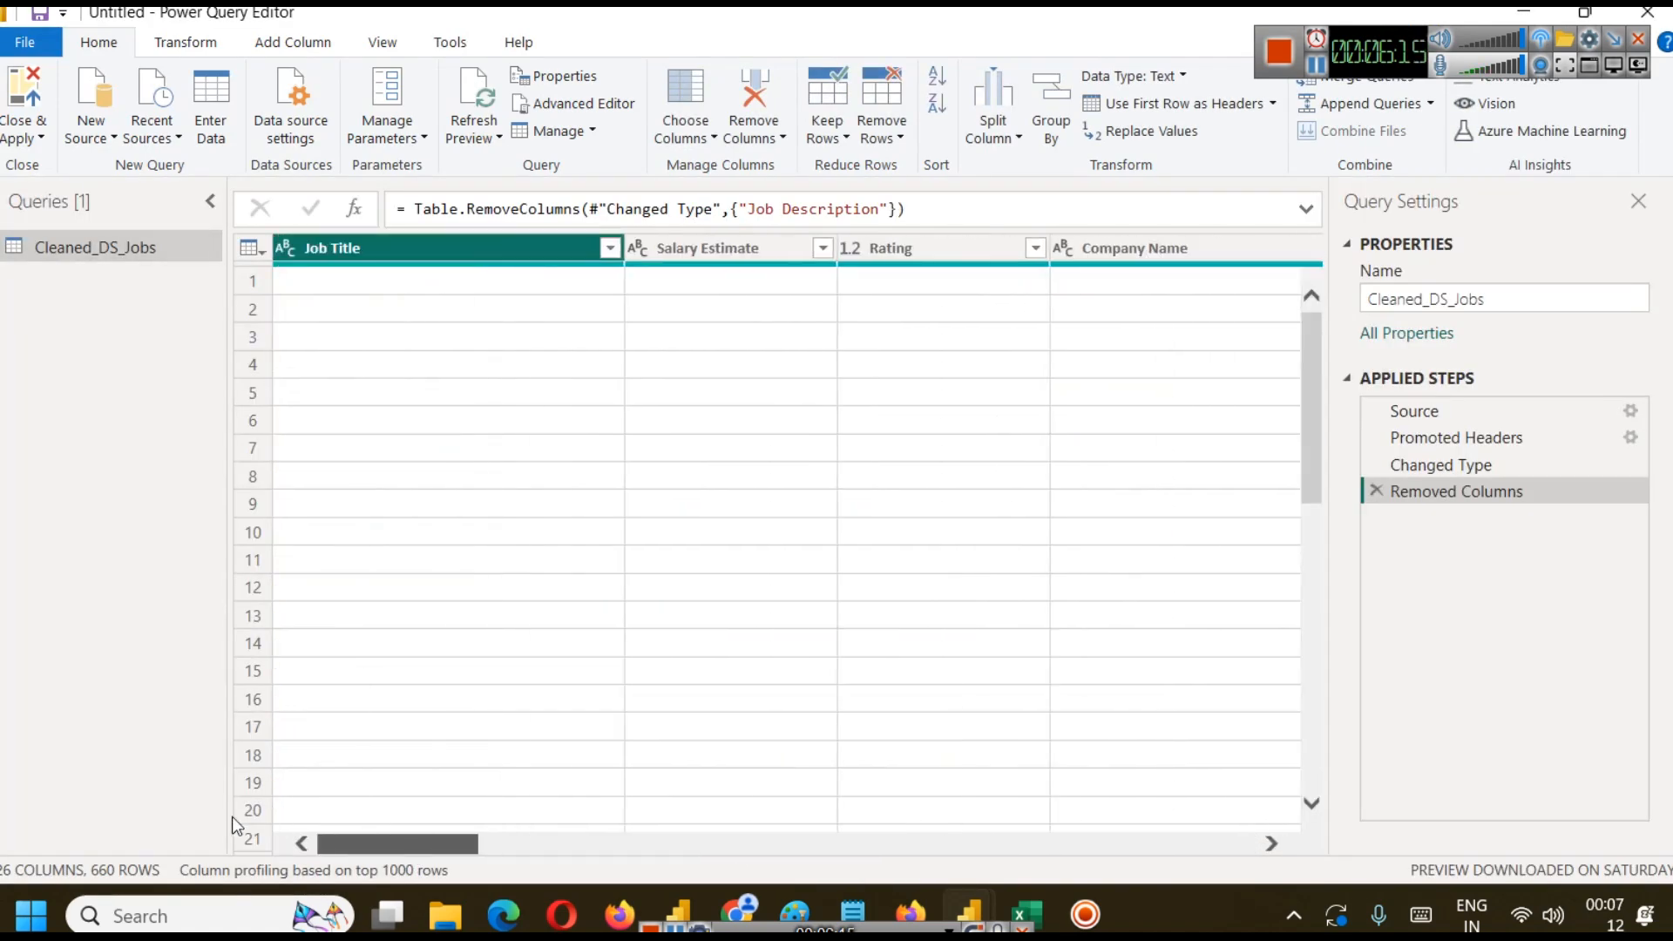
pyautogui.click(198, 48)
pyautogui.click(281, 46)
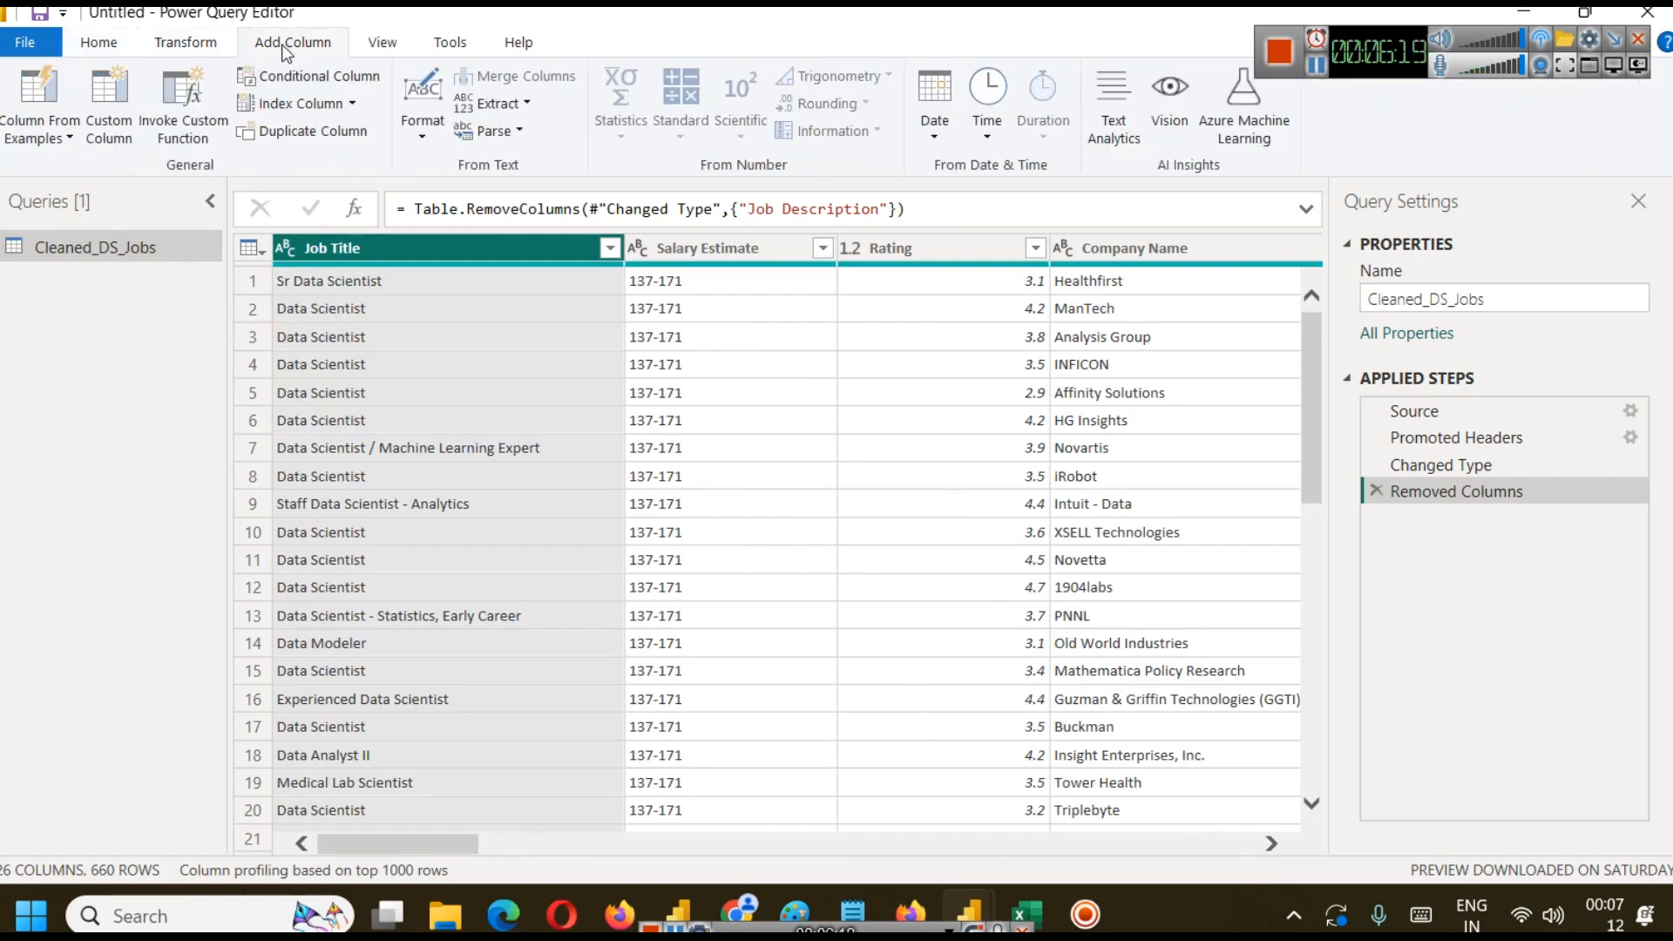
pyautogui.click(353, 103)
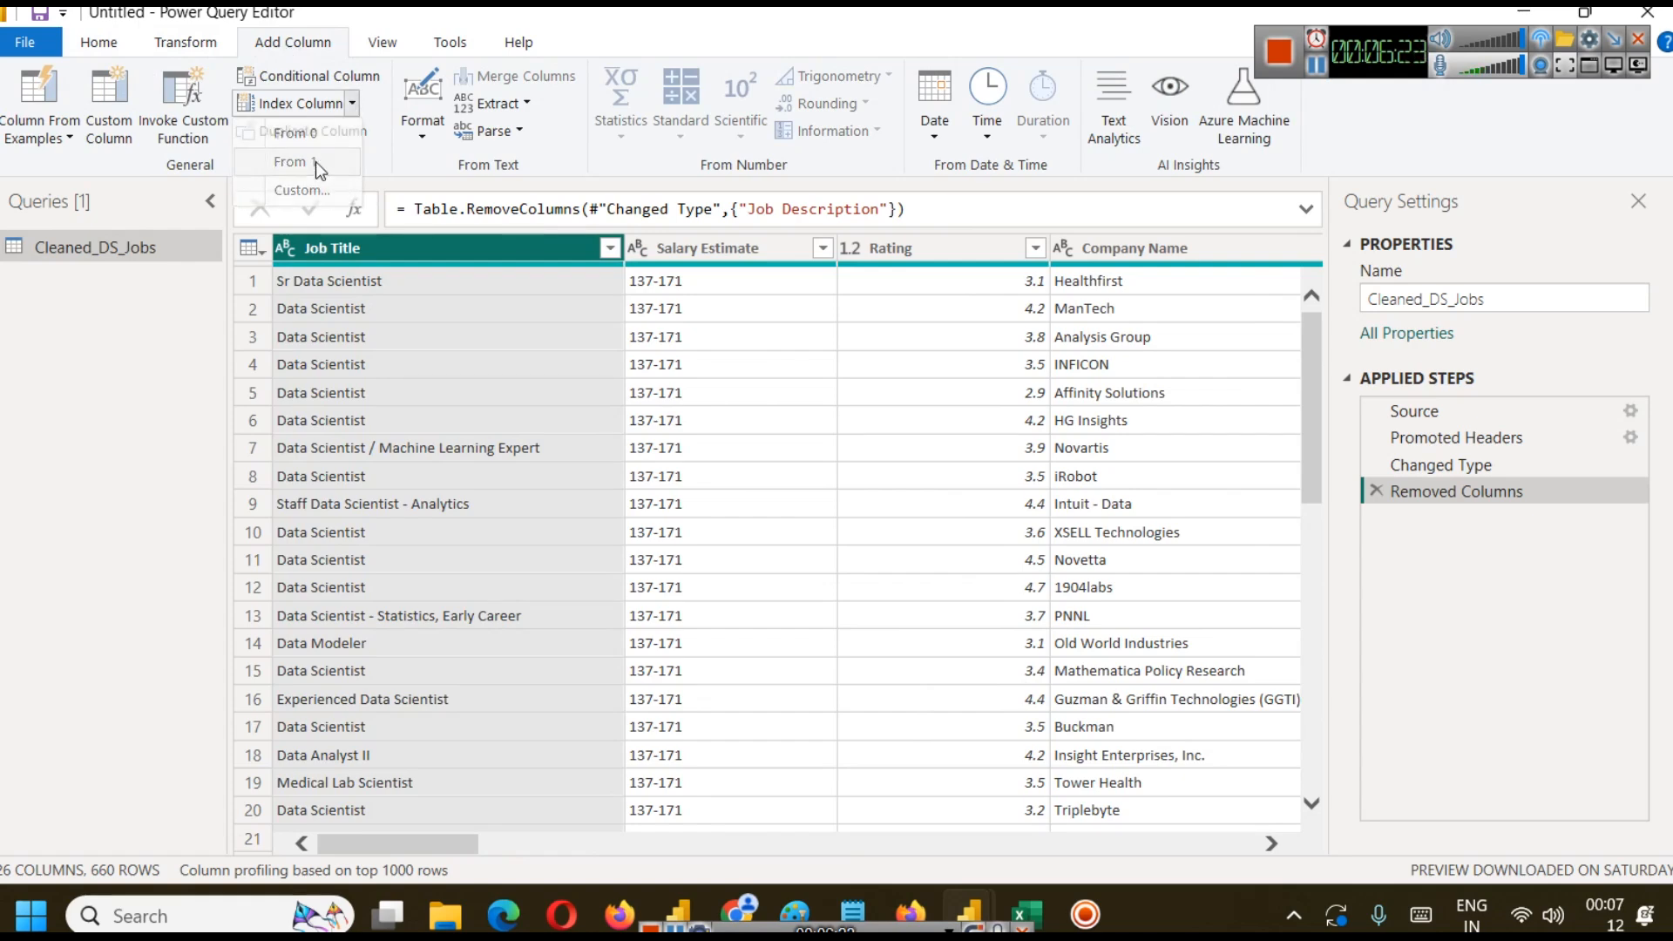
pyautogui.click(317, 163)
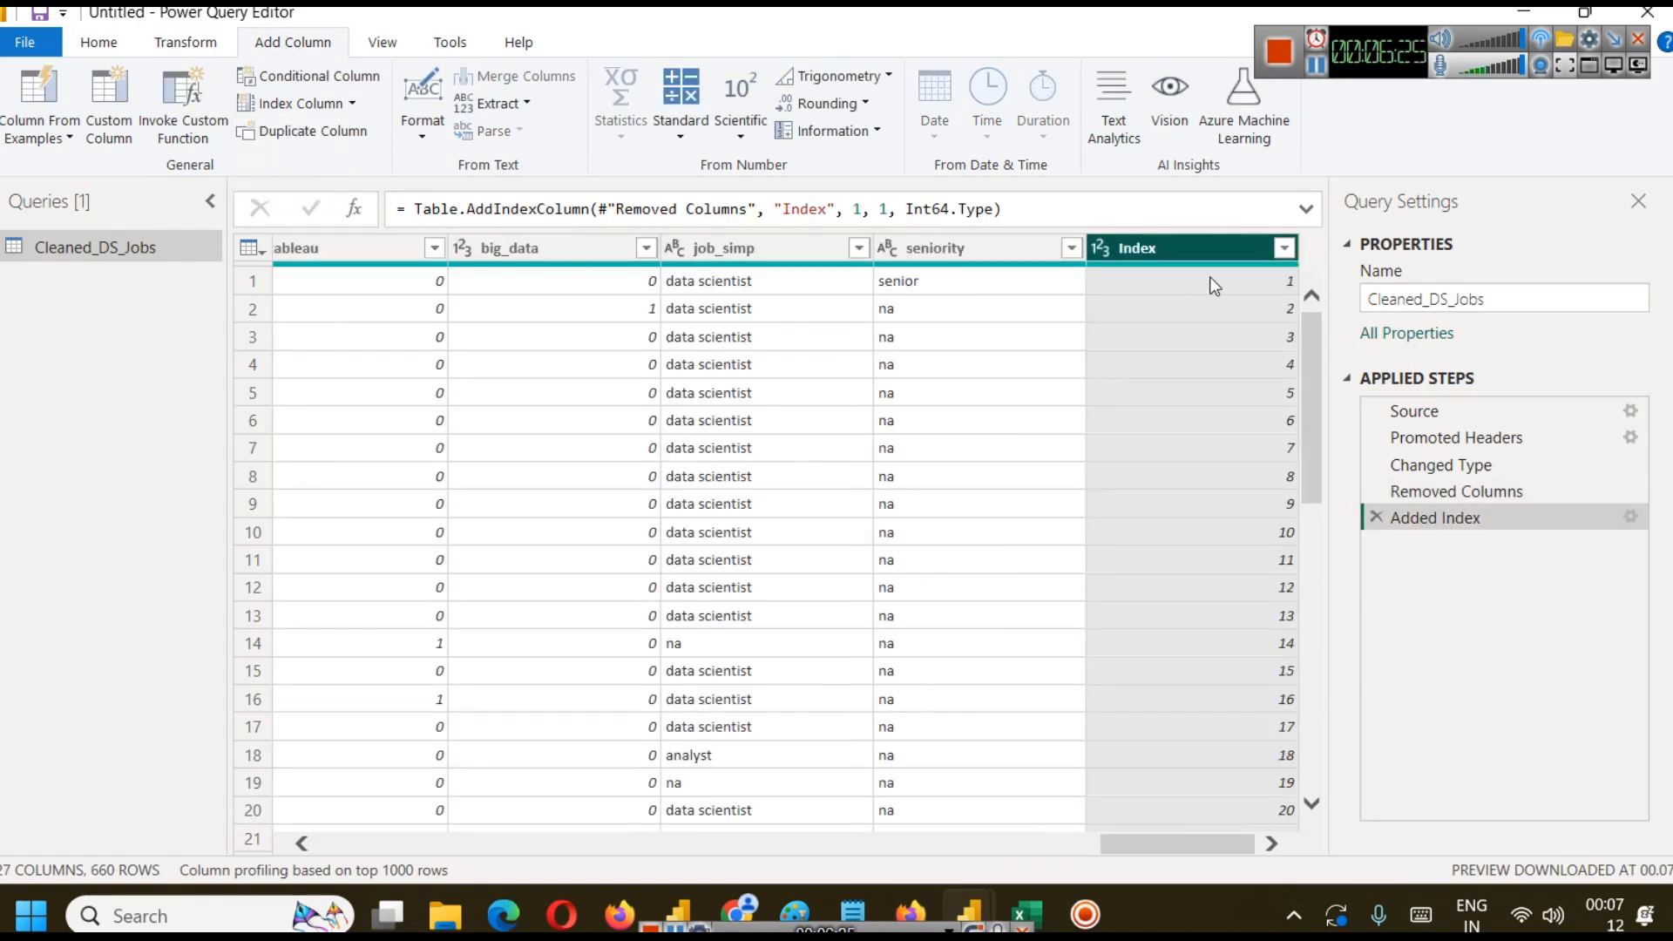
pyautogui.moveTo(1311, 369); pyautogui.dragTo(1314, 294)
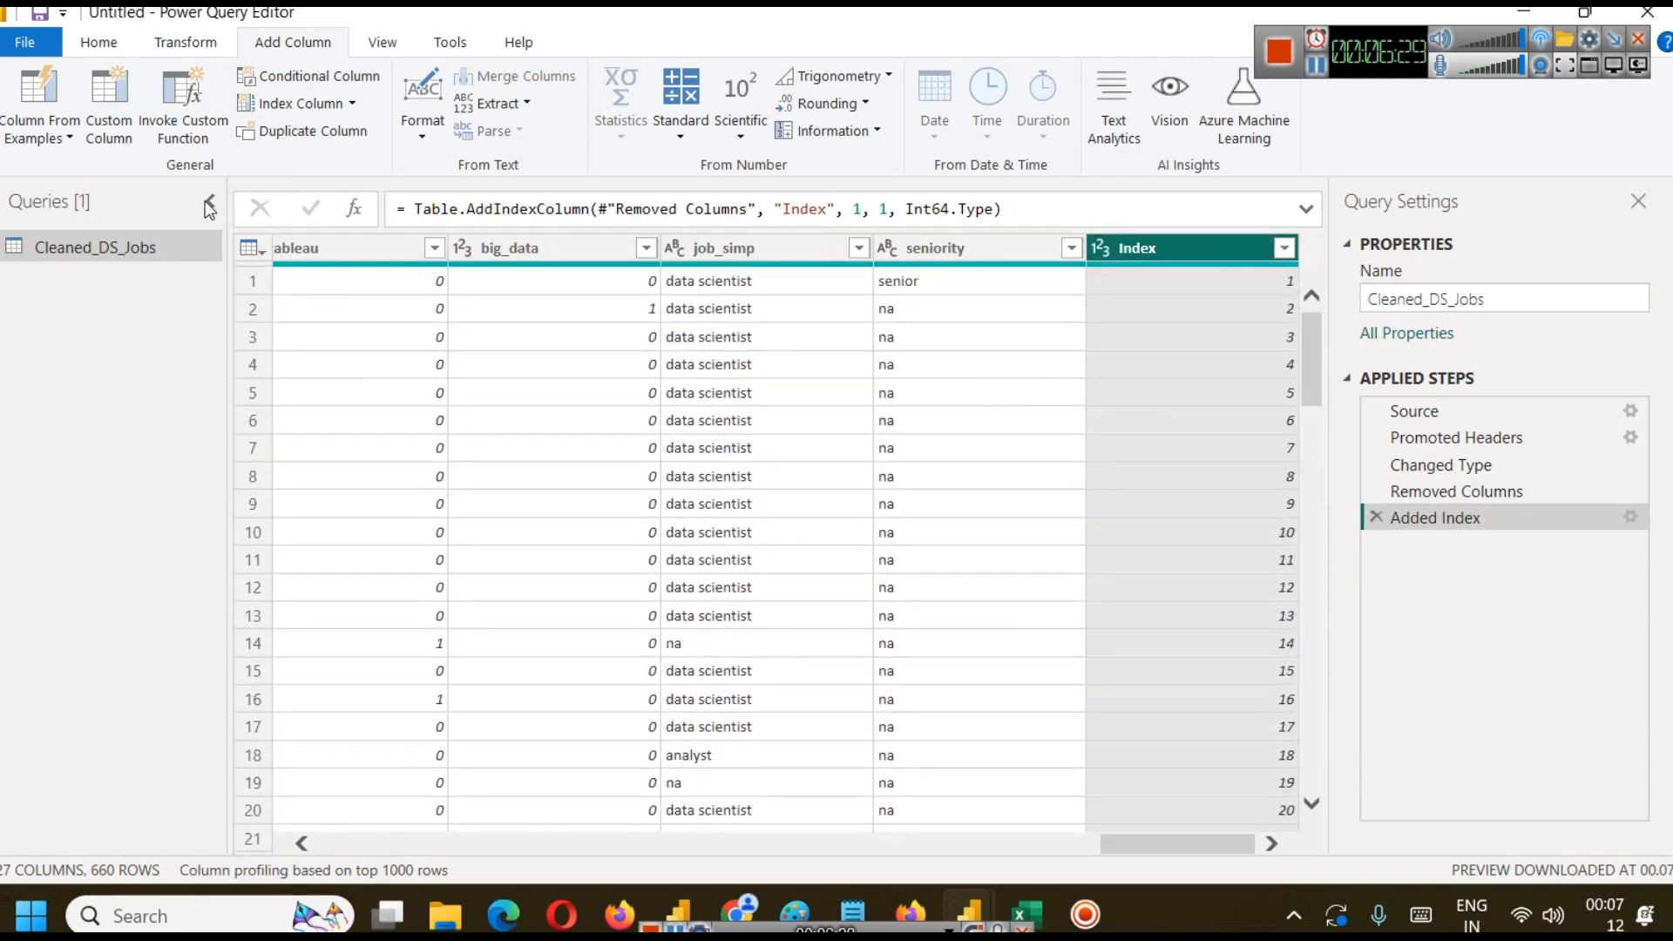
# Apply the query changes to the data model and close the Power Query Editor.
pyautogui.click(99, 42)
pyautogui.click(29, 139)
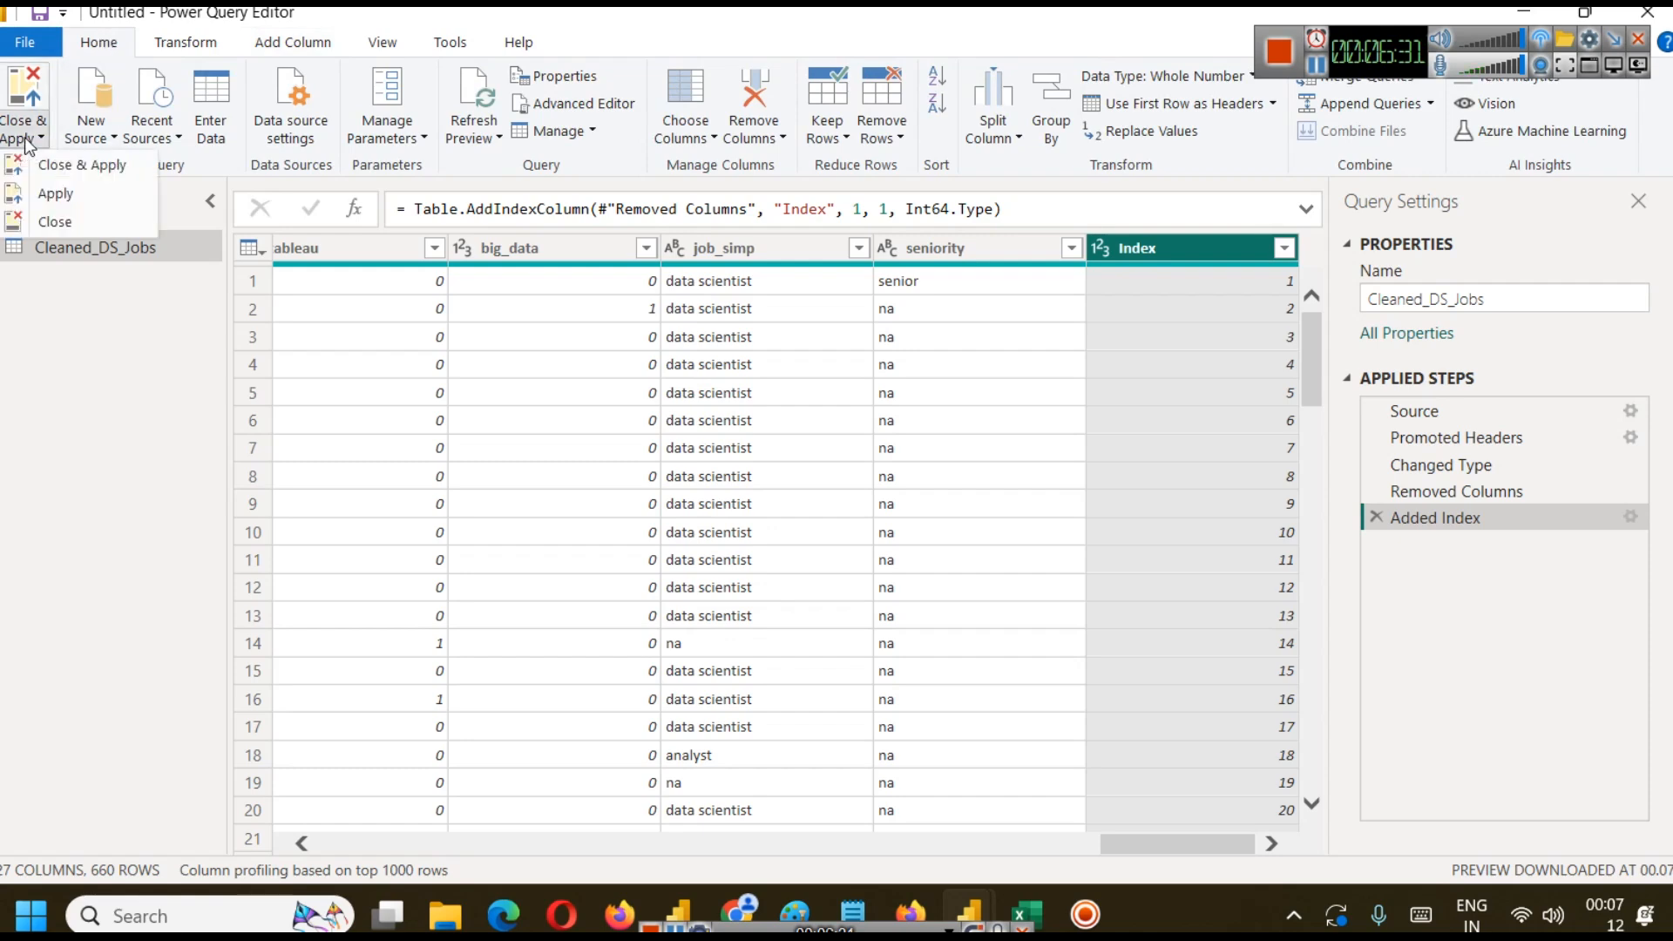
pyautogui.click(76, 165)
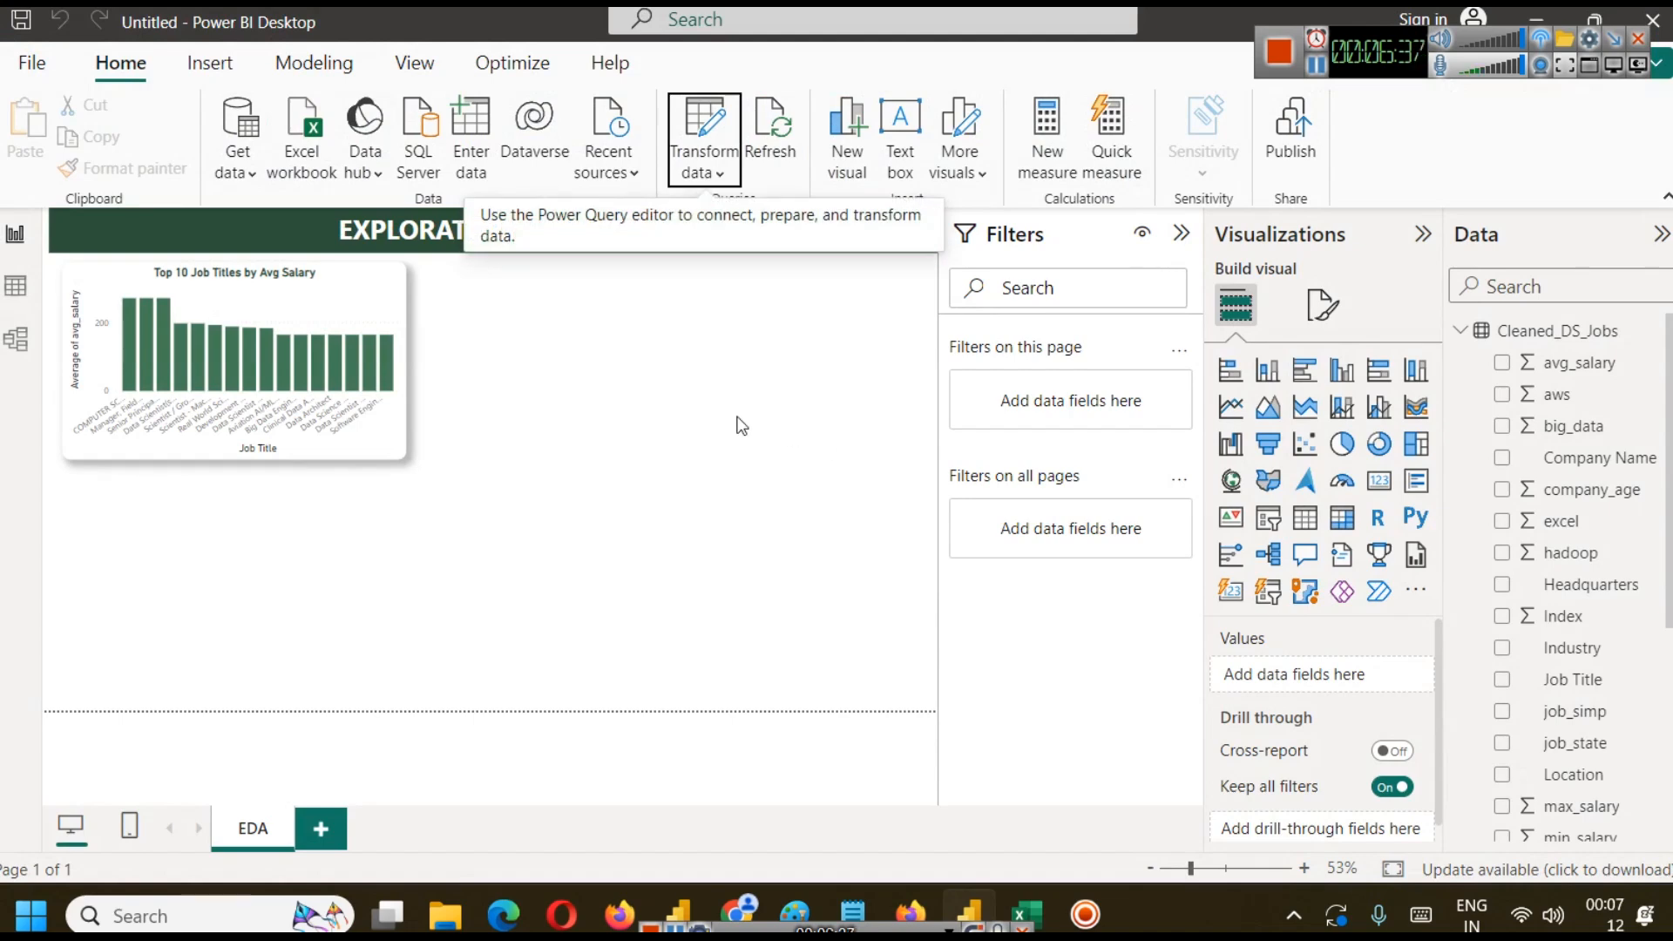
# Check the Index column and the distinct values of the excel column in Table view, and return to the report page.
pyautogui.click(12, 290)
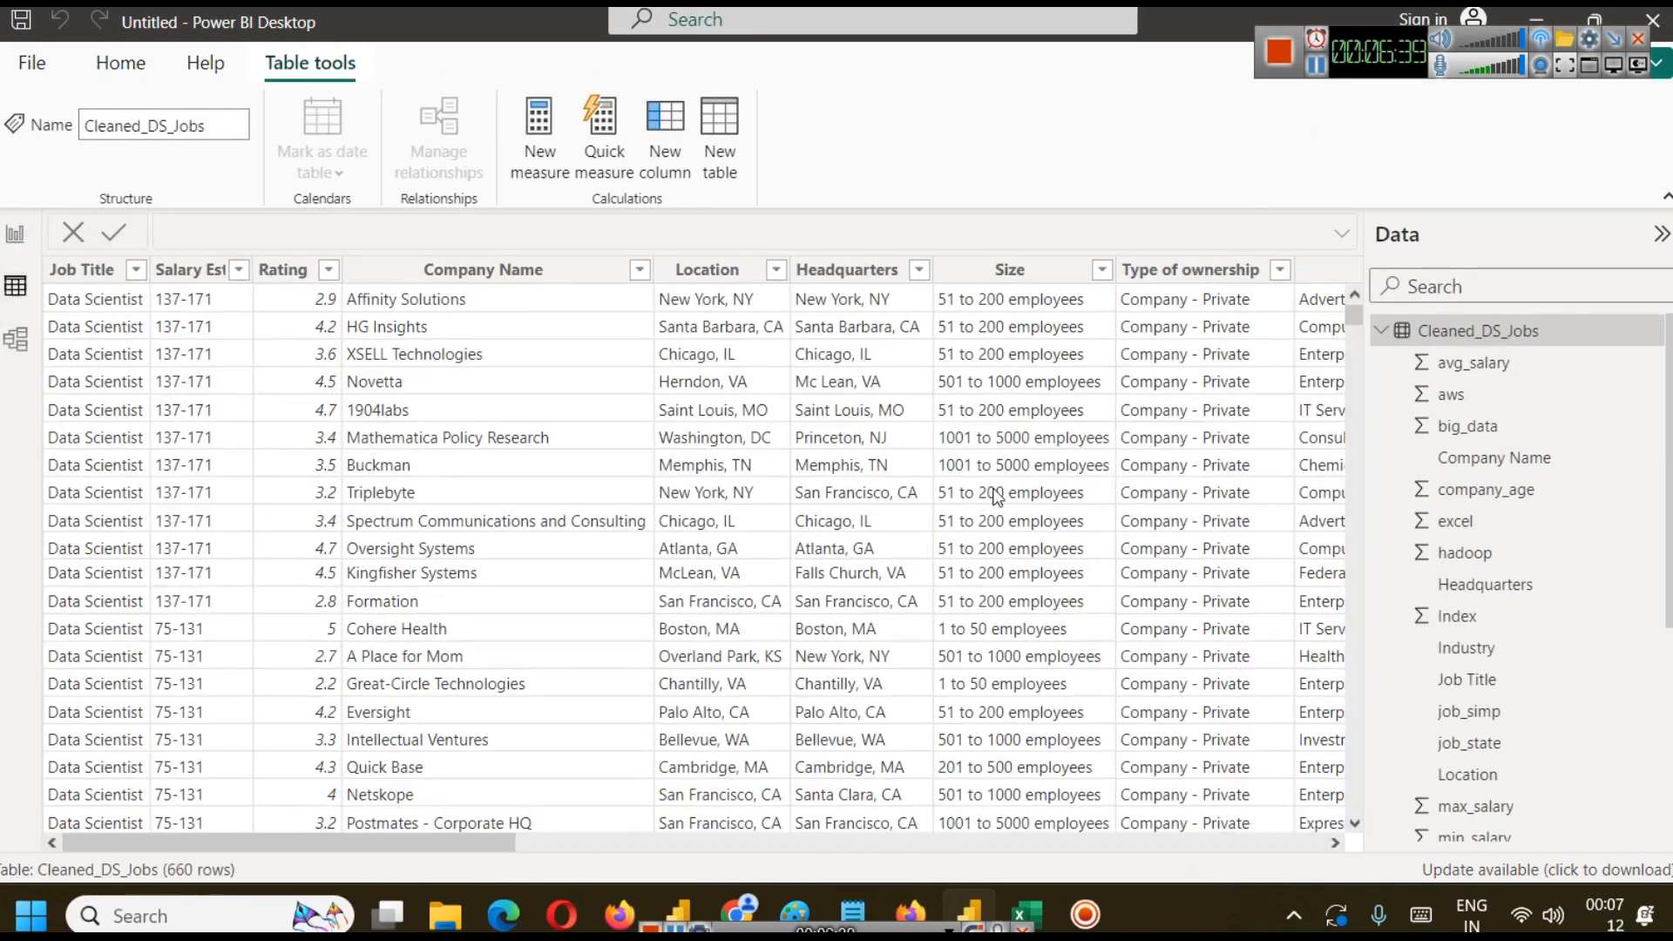
pyautogui.moveTo(463, 844); pyautogui.dragTo(1327, 844)
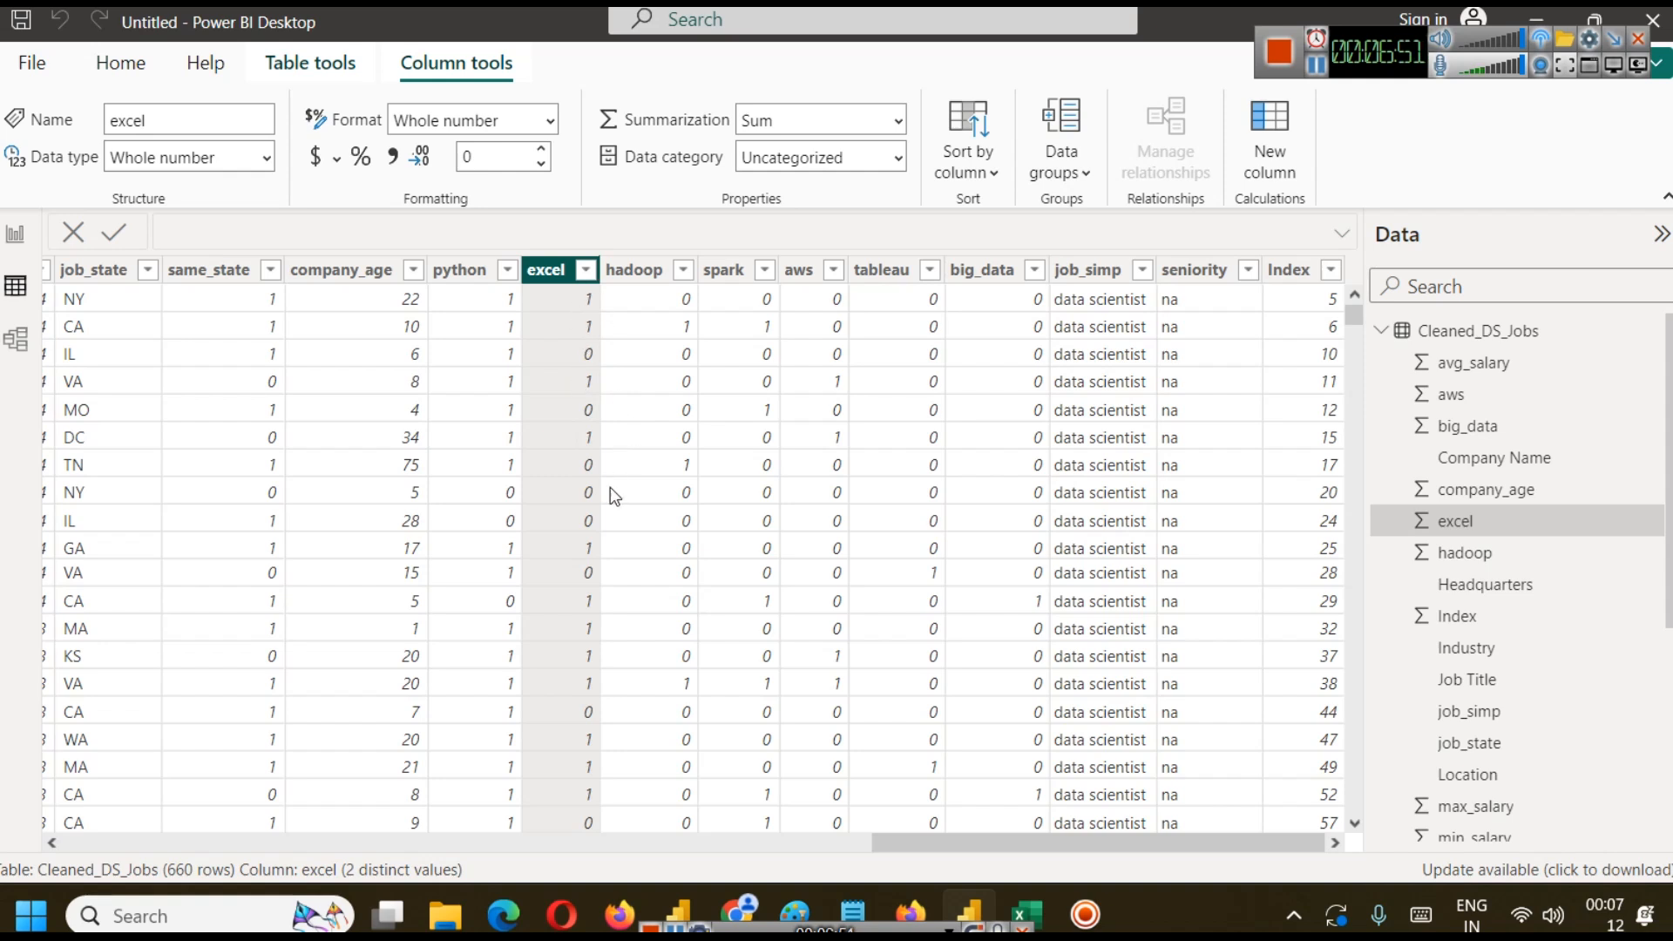
pyautogui.click(586, 269)
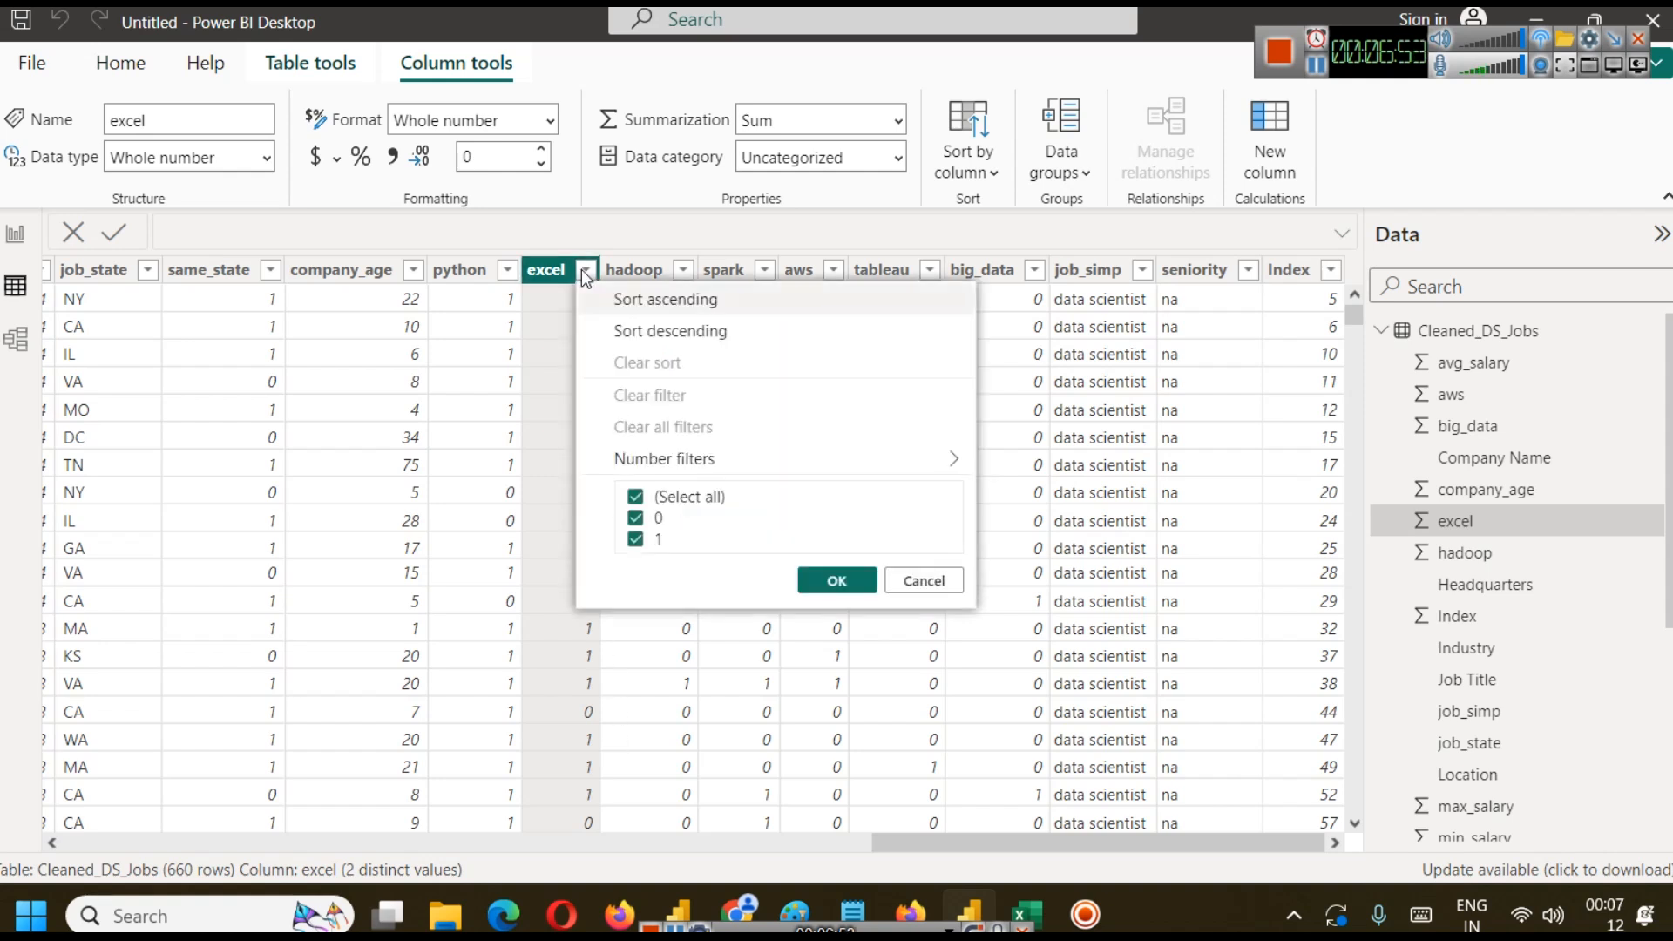
pyautogui.click(924, 580)
pyautogui.click(15, 233)
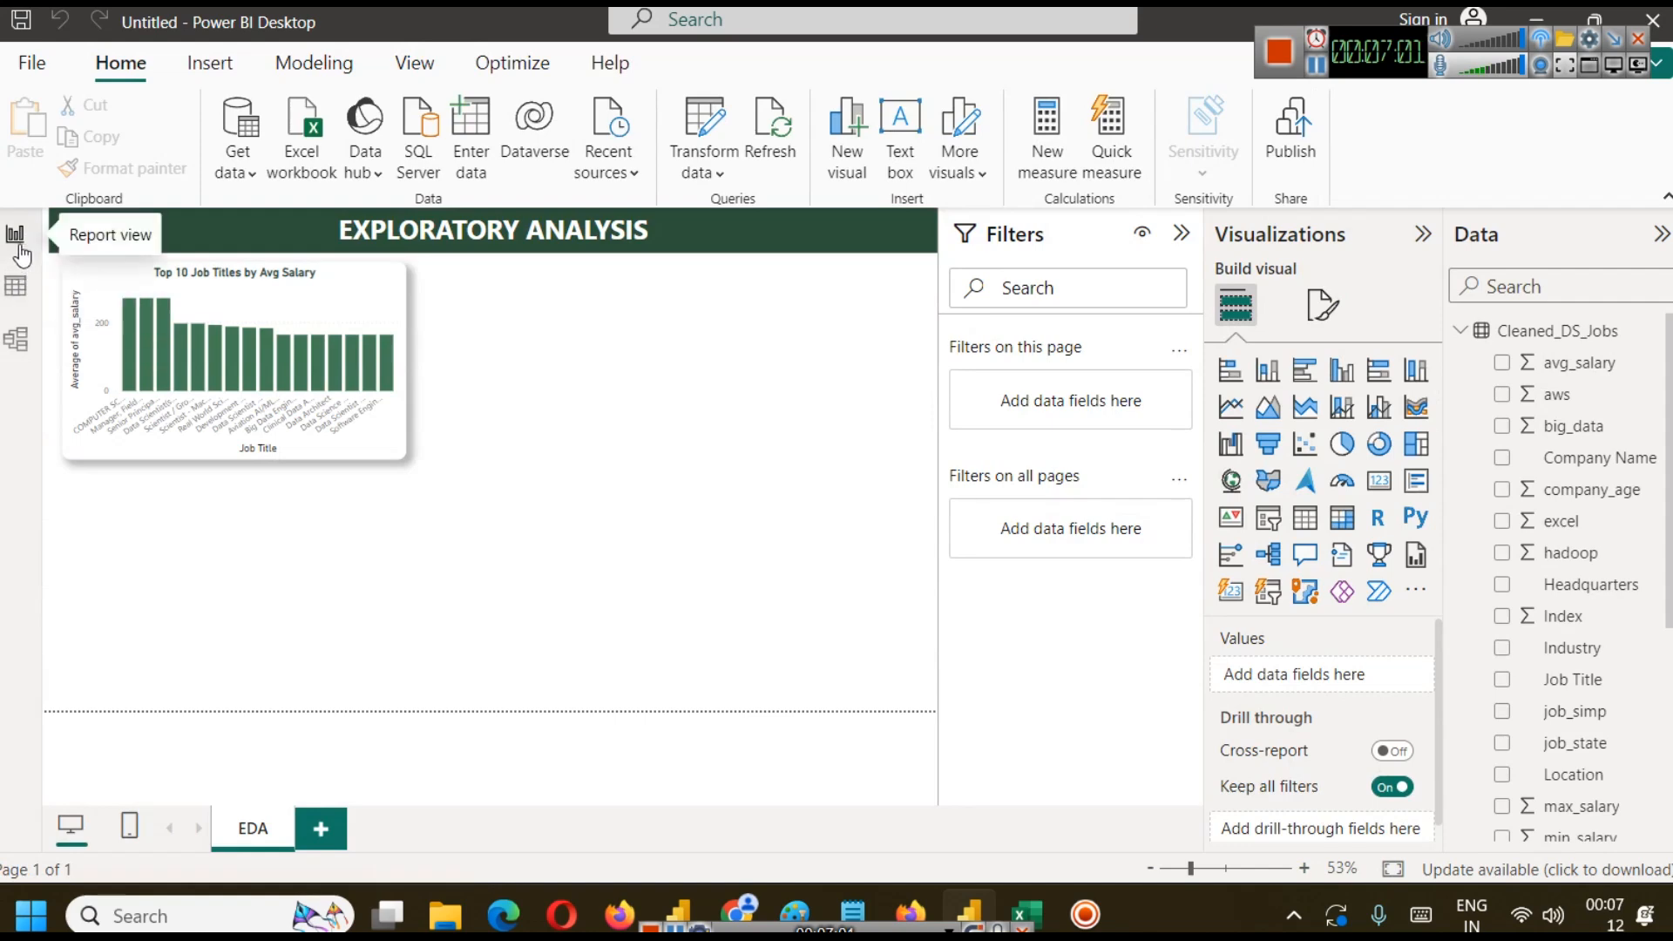
pyautogui.click(17, 287)
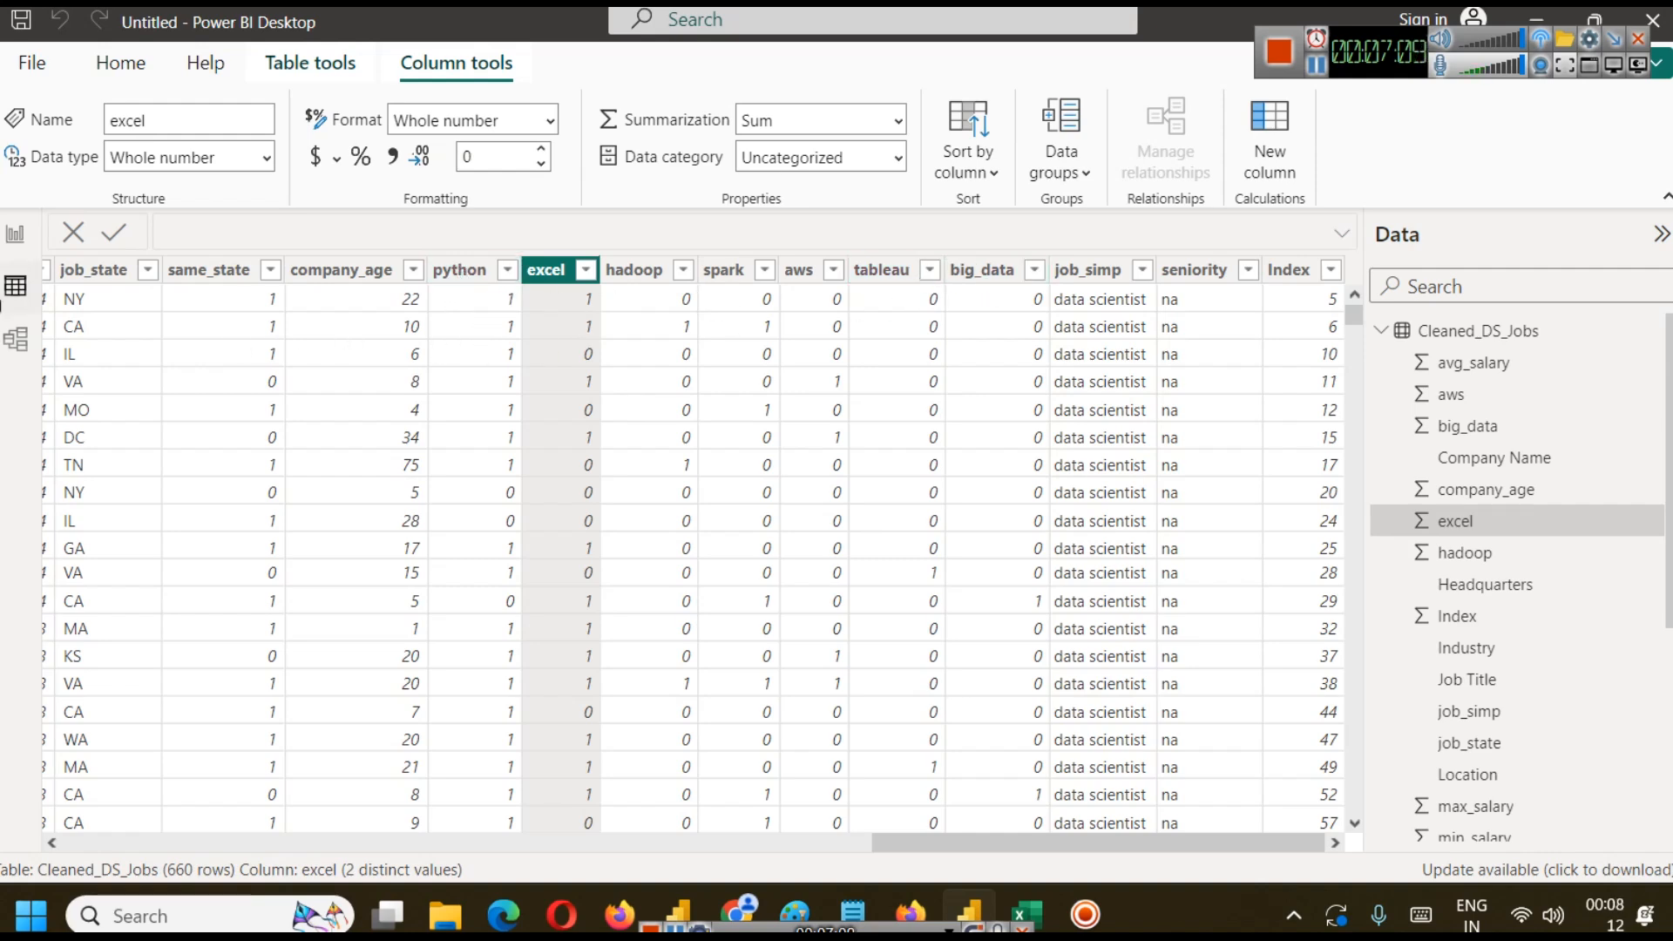
pyautogui.click(14, 233)
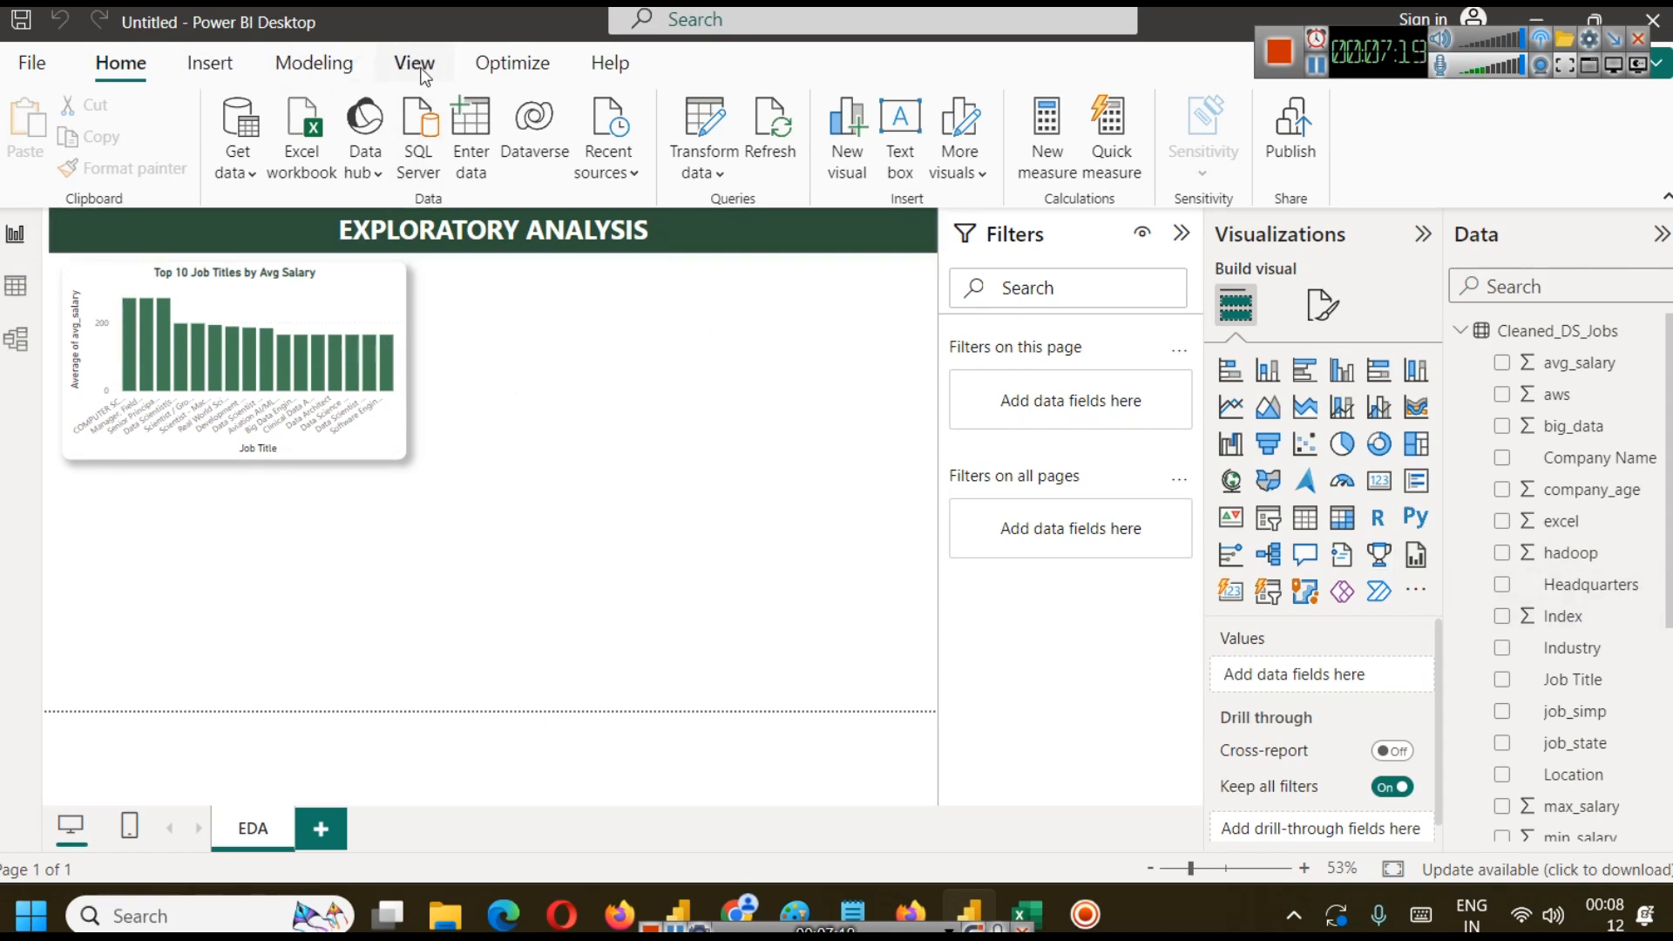
# Create a new measure in Cleaned_DS_Jobs and name it "Excel Rate".
pyautogui.click(308, 64)
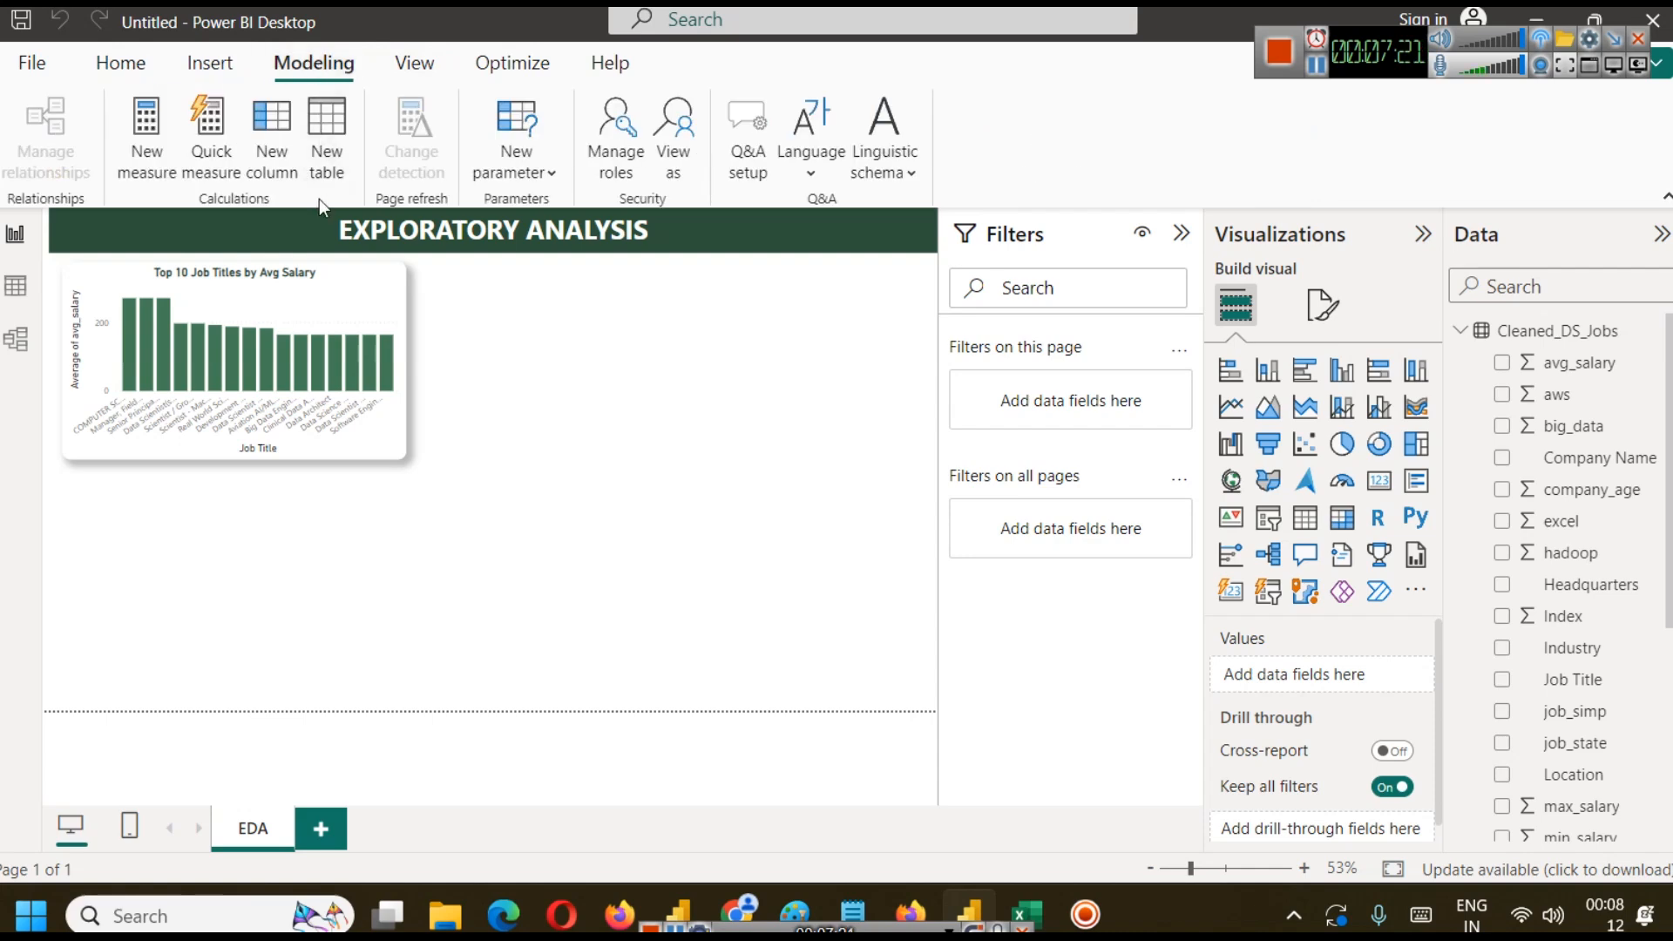
pyautogui.click(155, 160)
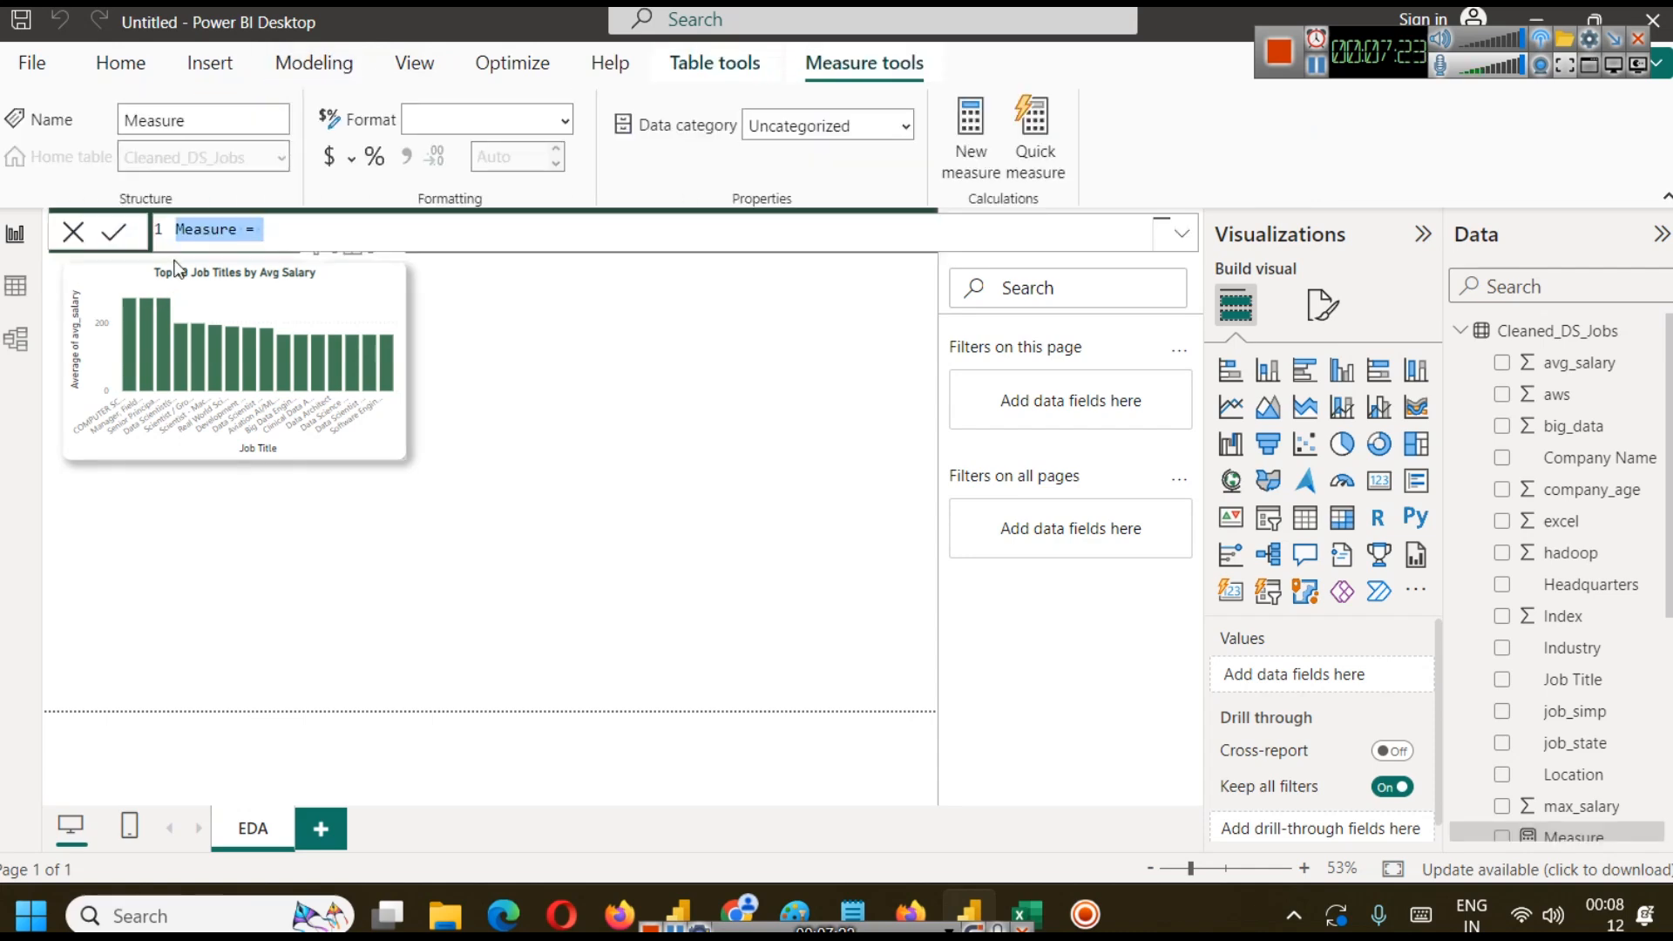
pyautogui.write('Excel ')
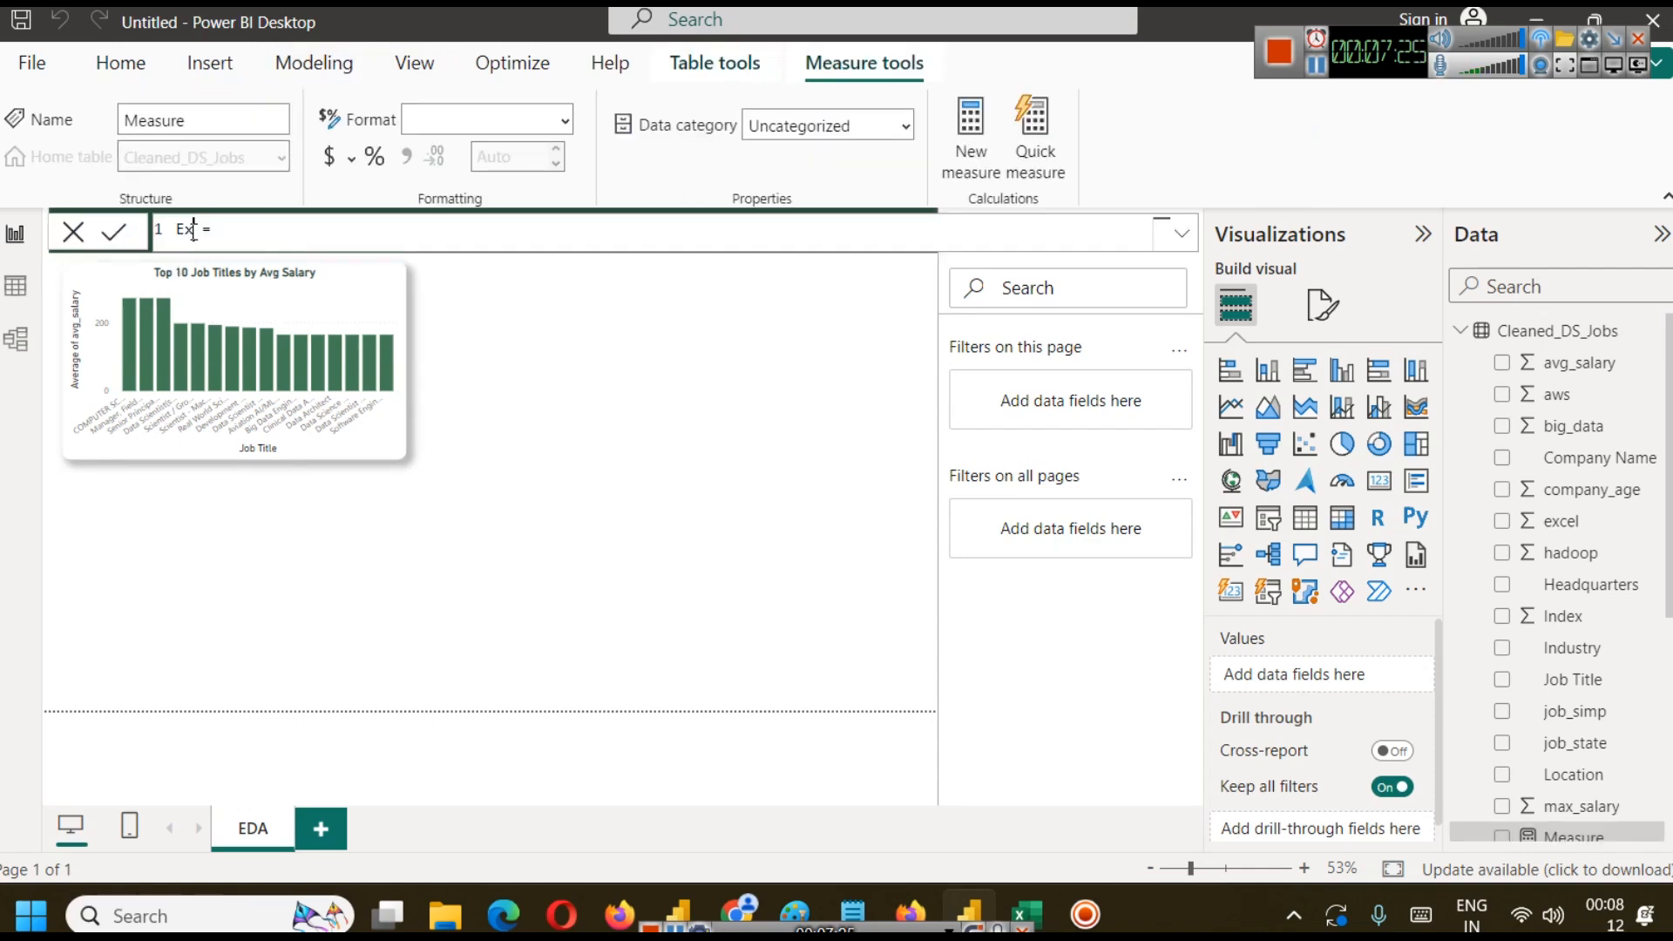
pyautogui.write('Rate')
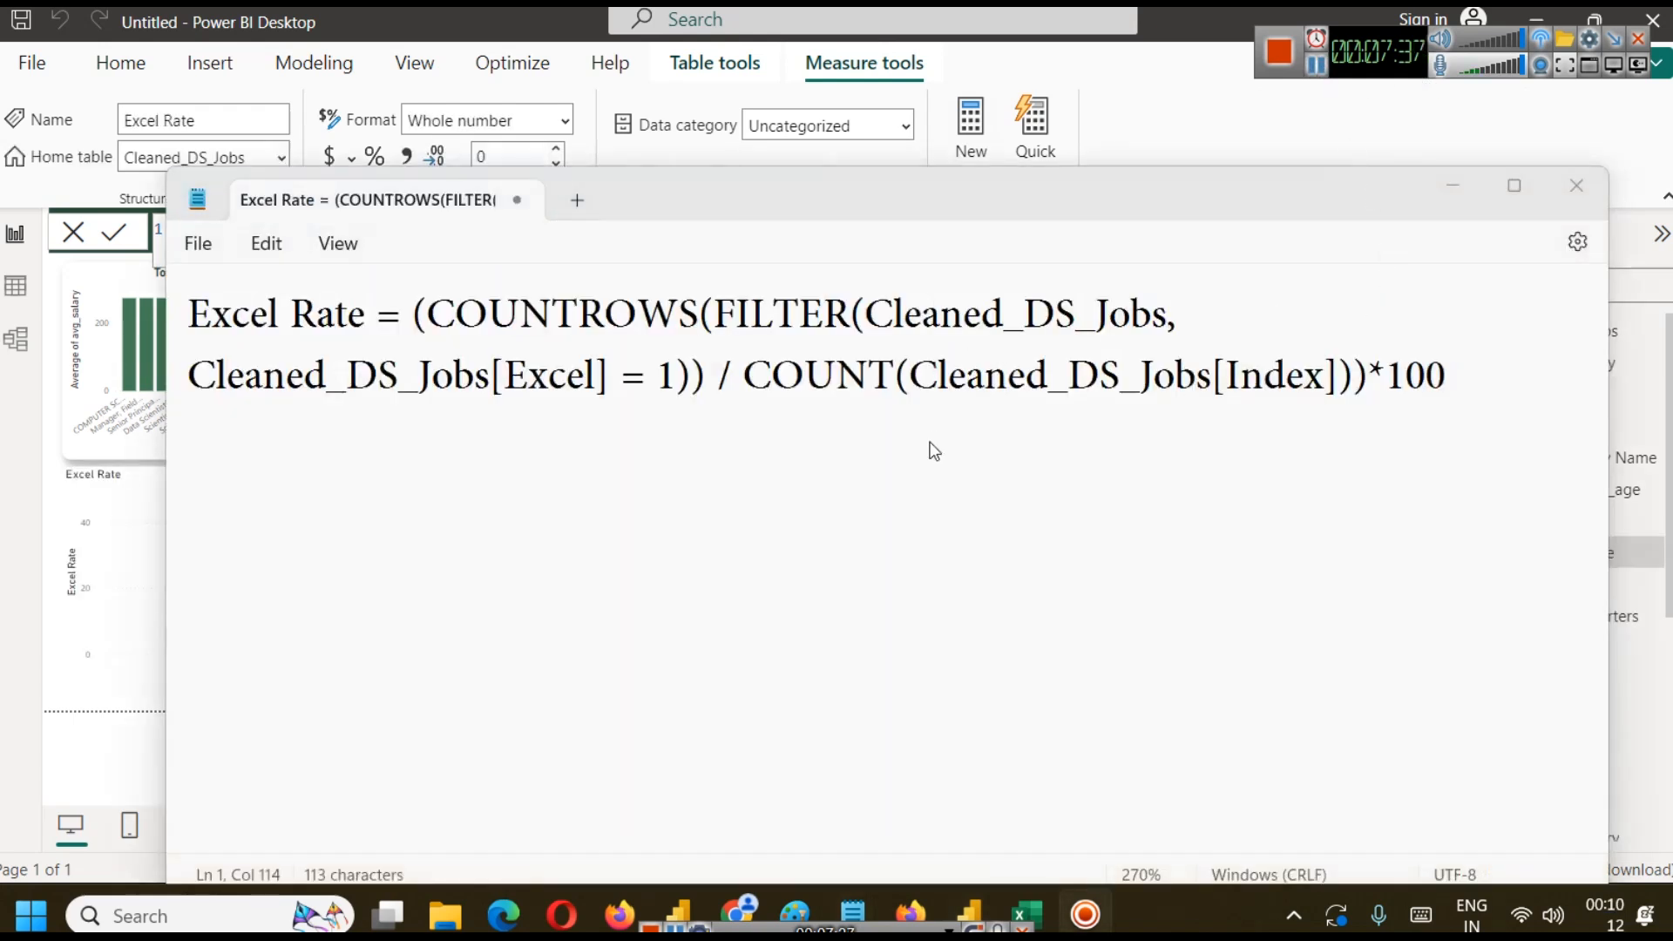
# In Notepad, break the Excel Rate formula onto a new line after its first opening parenthesis.
pyautogui.click(934, 451)
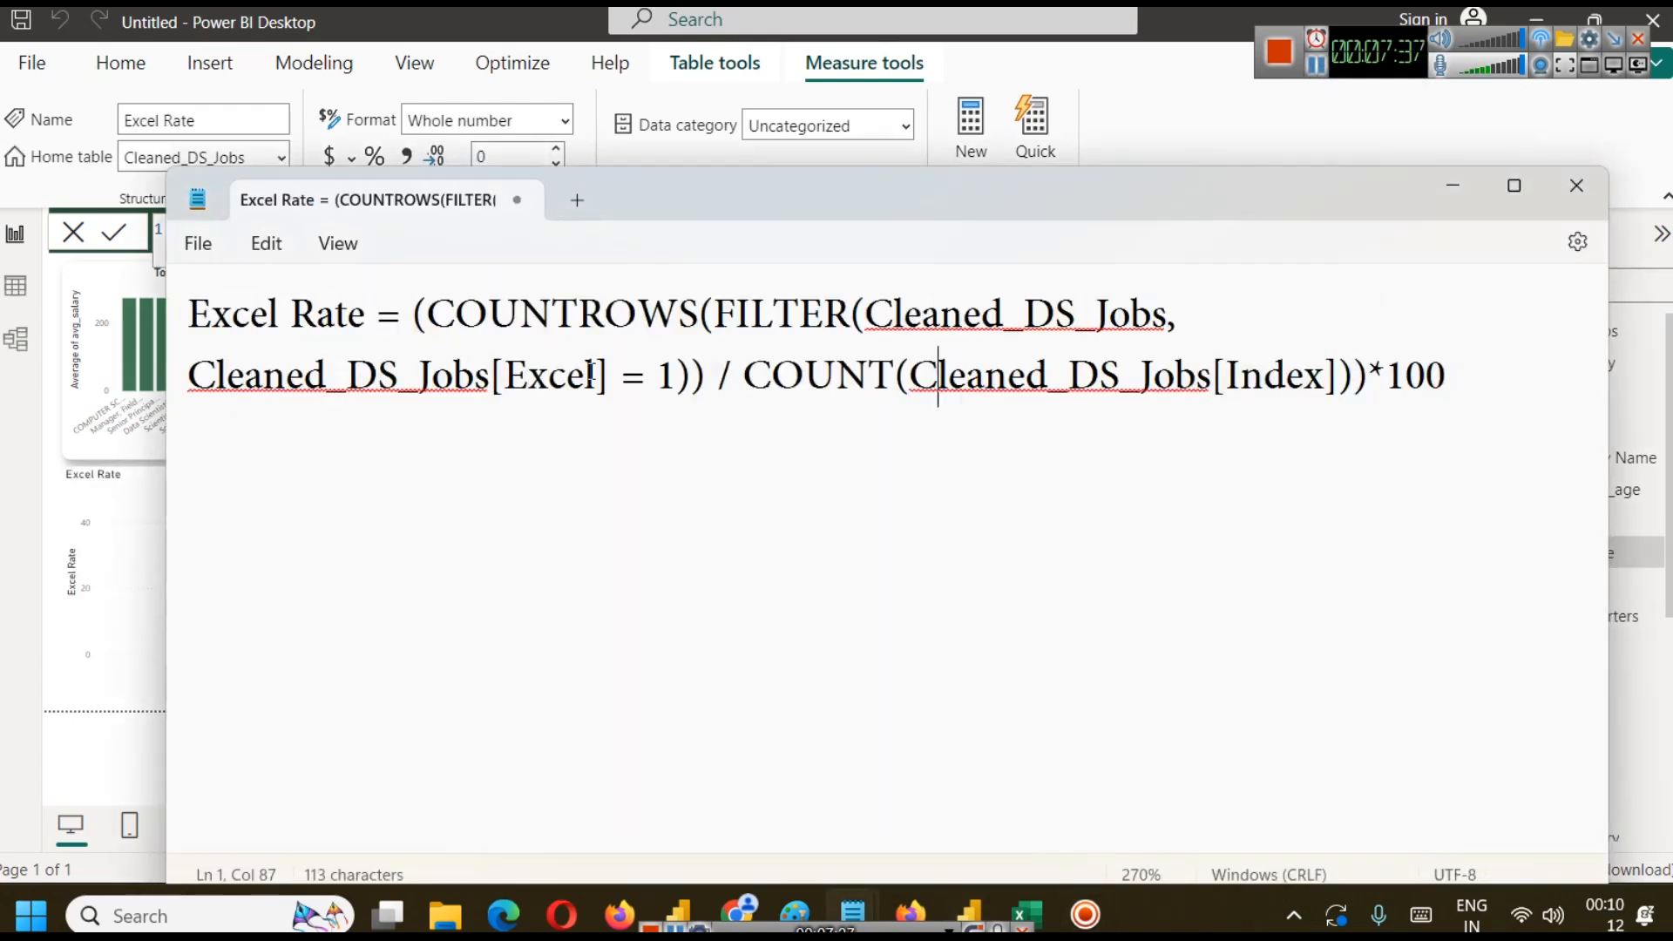
pyautogui.click(406, 296)
pyautogui.click(428, 307)
pyautogui.press('Return')
# Examine the formula's numerator part by part: COUNTROWS, FILTER, the Cleaned_DS_Jobs table, the Excel = 1 condition and the division sign.
pyautogui.click(475, 381)
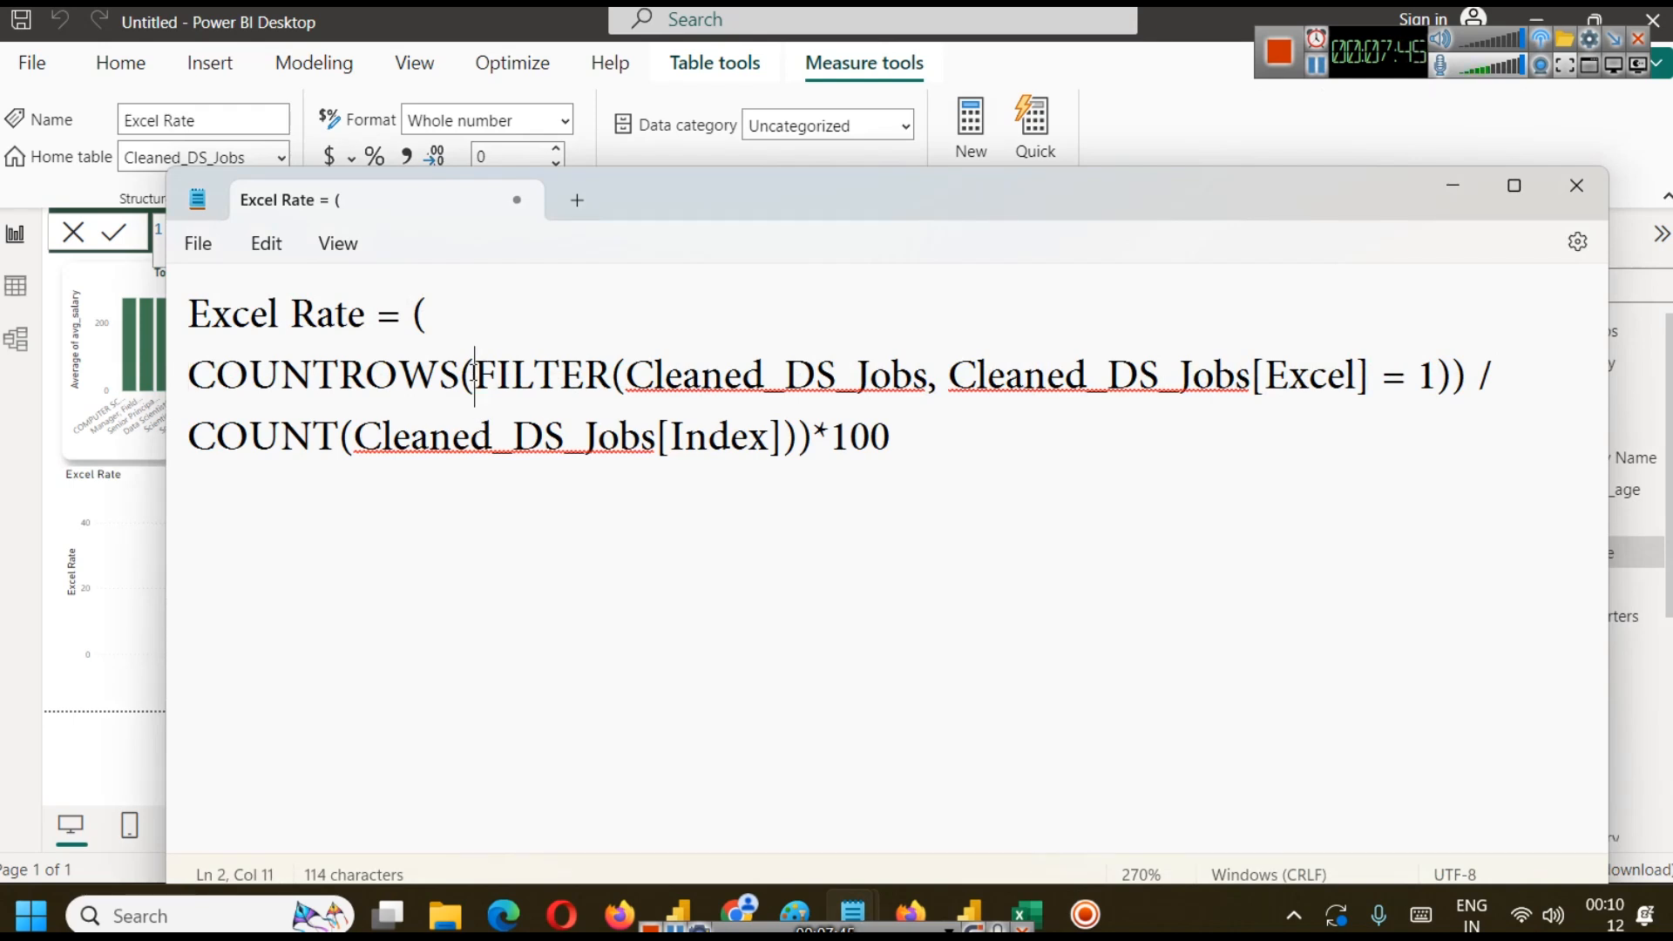
pyautogui.moveTo(1438, 377); pyautogui.dragTo(680, 383)
pyautogui.click(1199, 429)
pyautogui.moveTo(940, 376); pyautogui.dragTo(1447, 376)
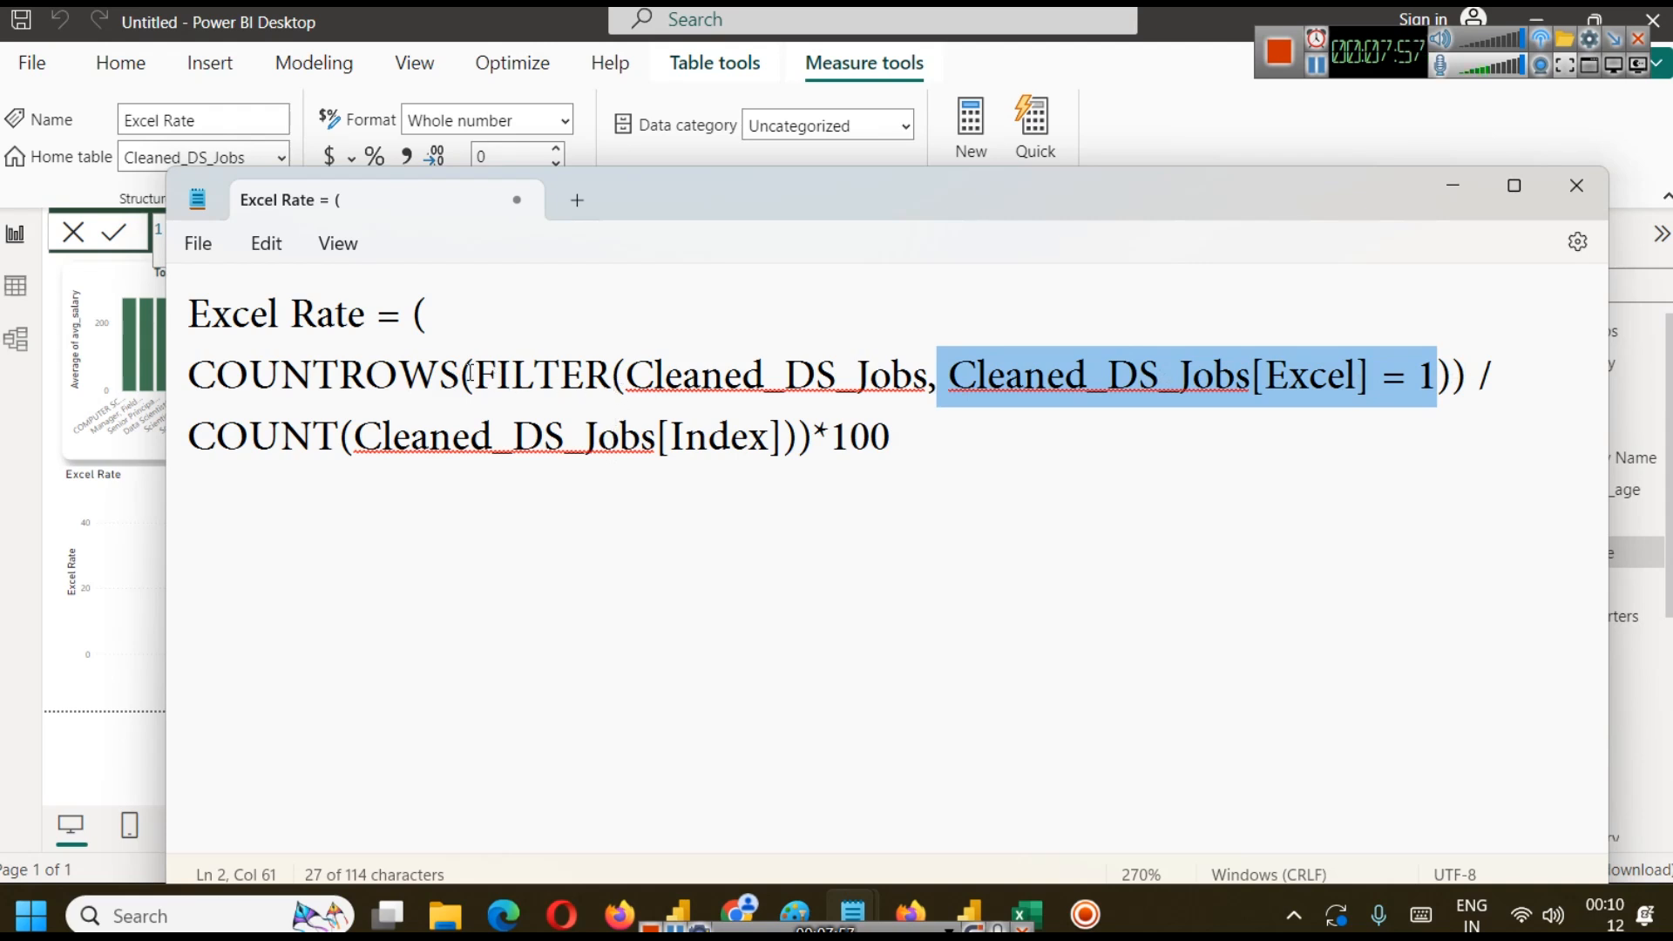
pyautogui.doubleClick(562, 377)
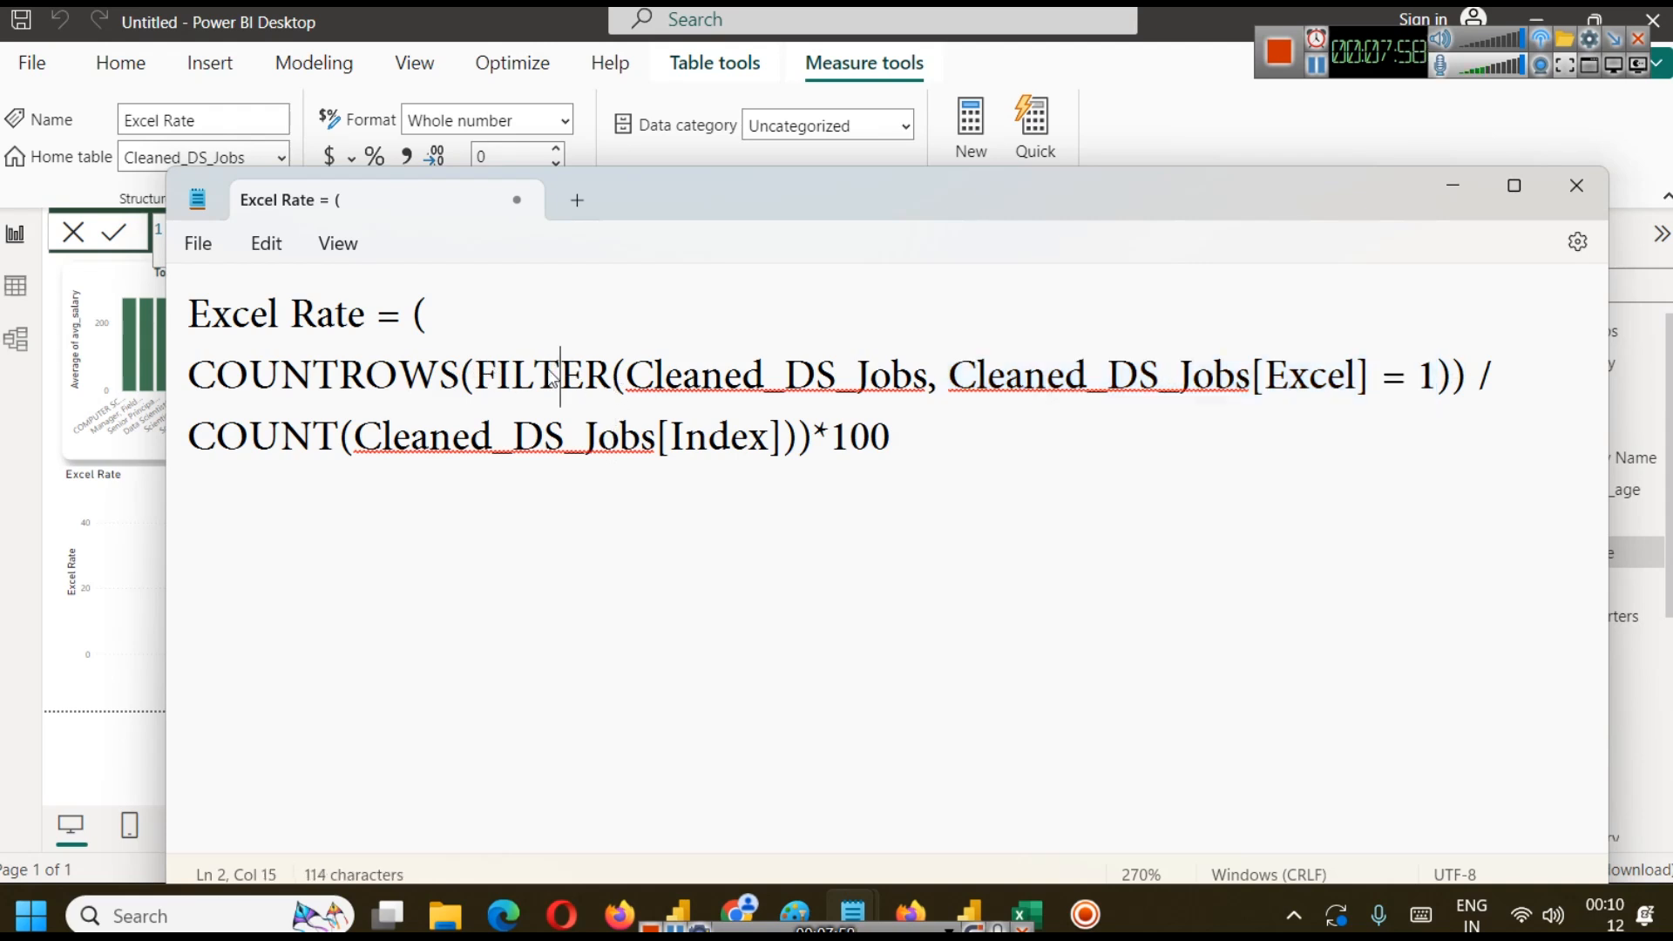
pyautogui.doubleClick(730, 373)
pyautogui.click(928, 379)
pyautogui.moveTo(929, 381); pyautogui.dragTo(640, 380)
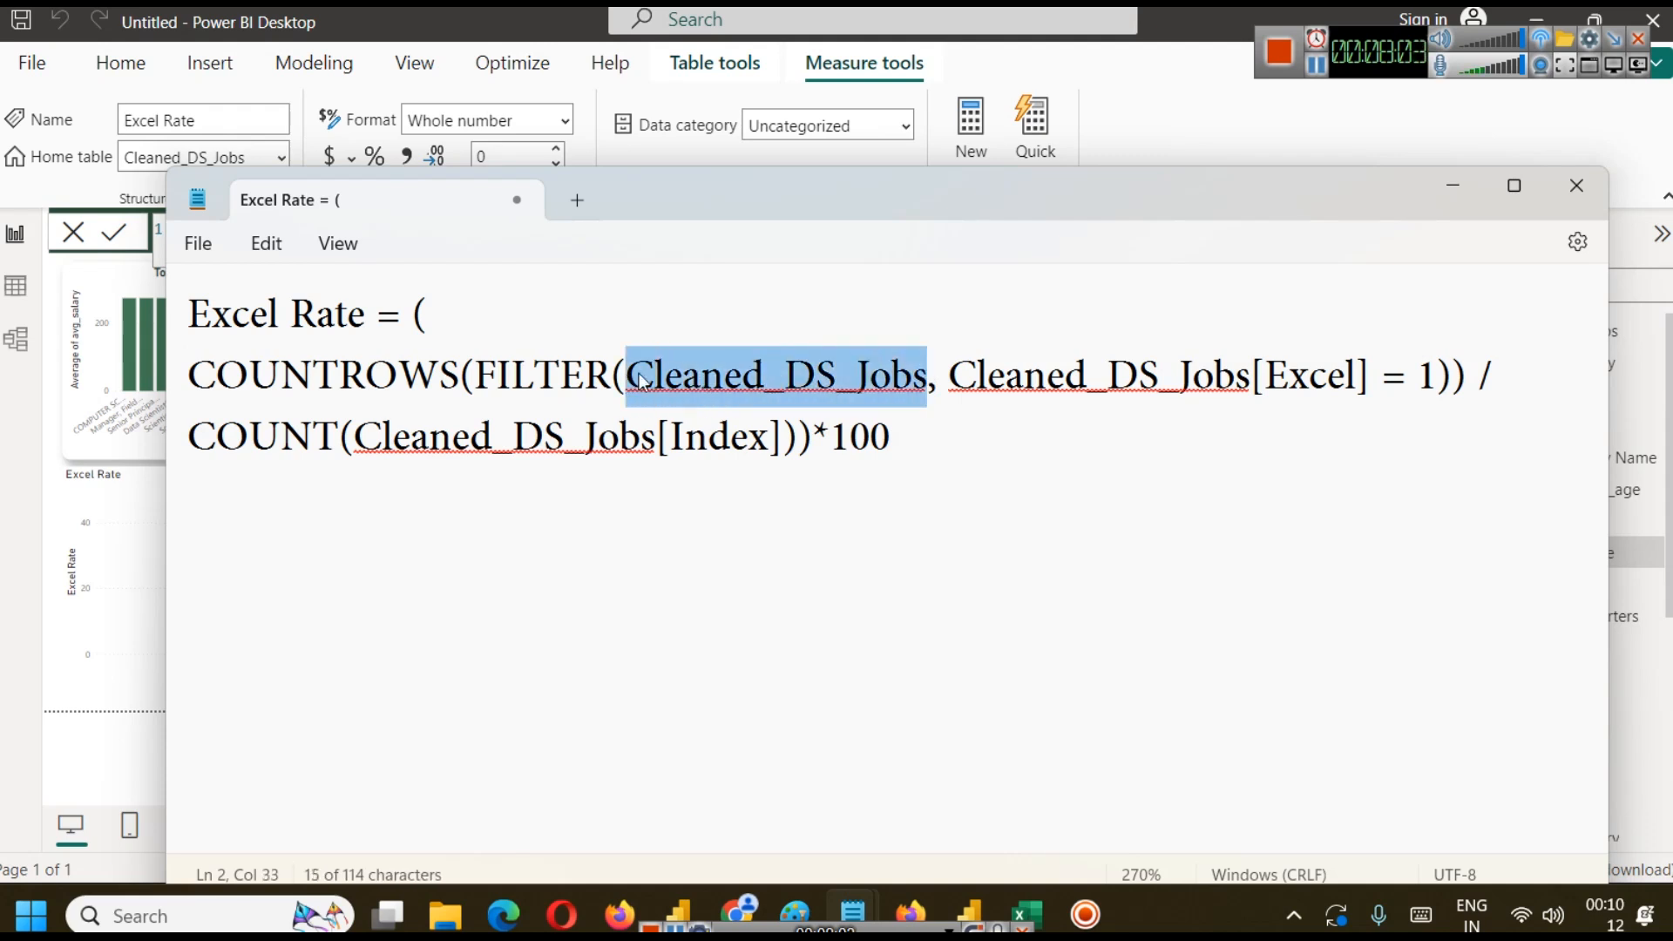
pyautogui.doubleClick(590, 365)
pyautogui.click(746, 359)
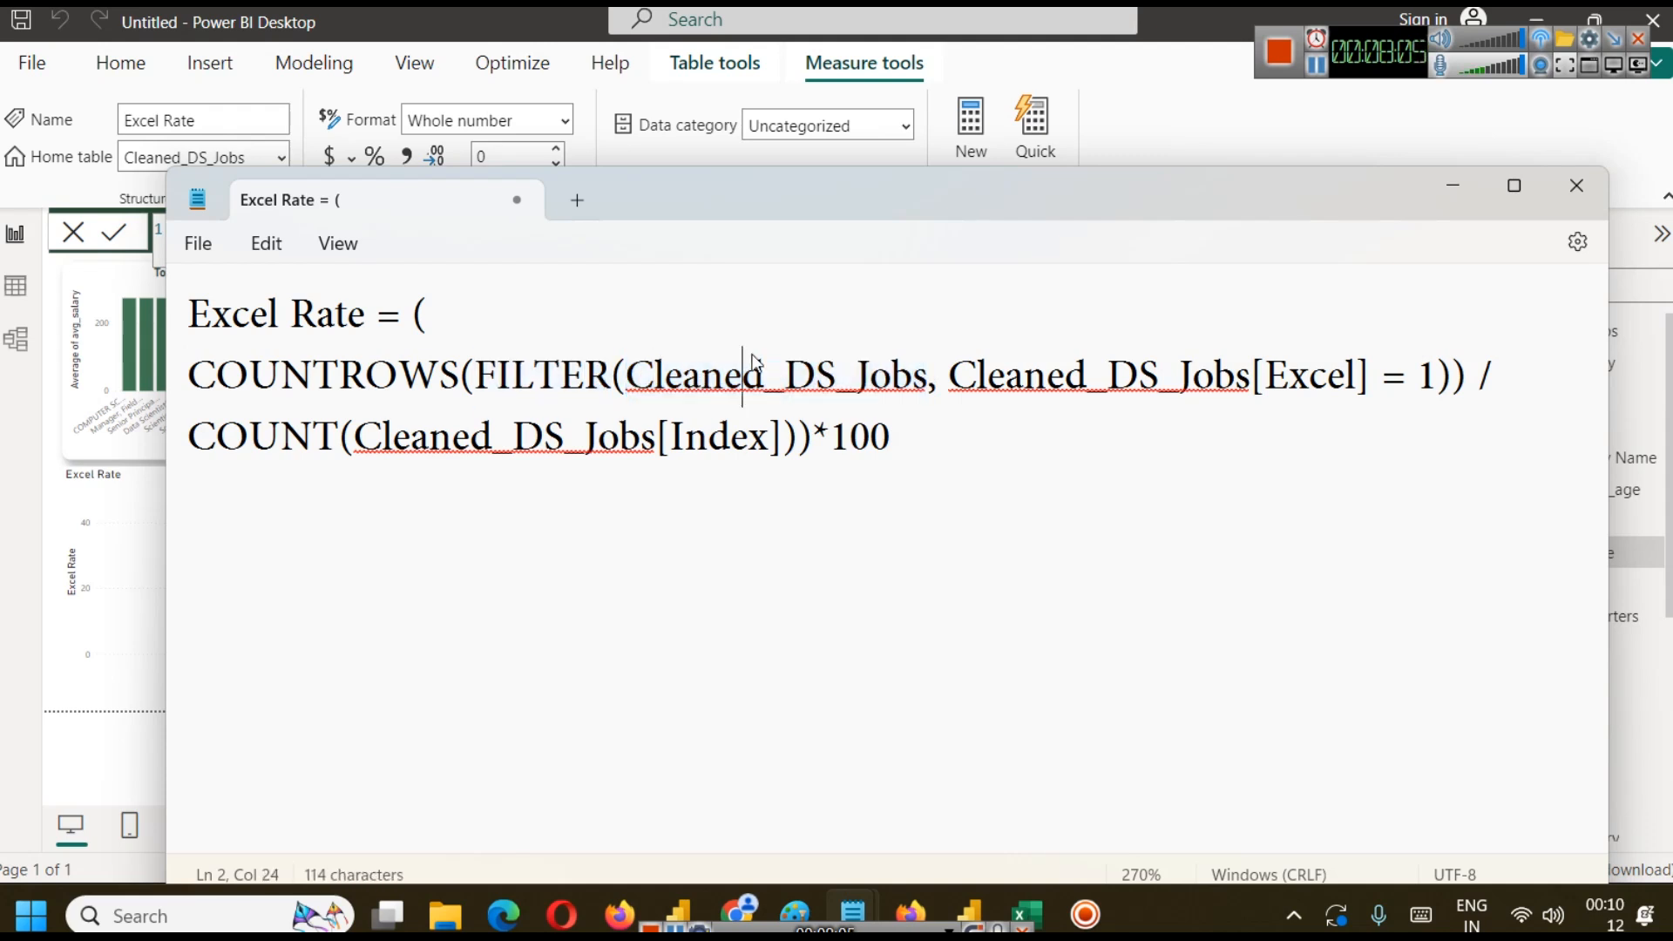
pyautogui.doubleClick(755, 365)
pyautogui.moveTo(950, 376); pyautogui.dragTo(1371, 378)
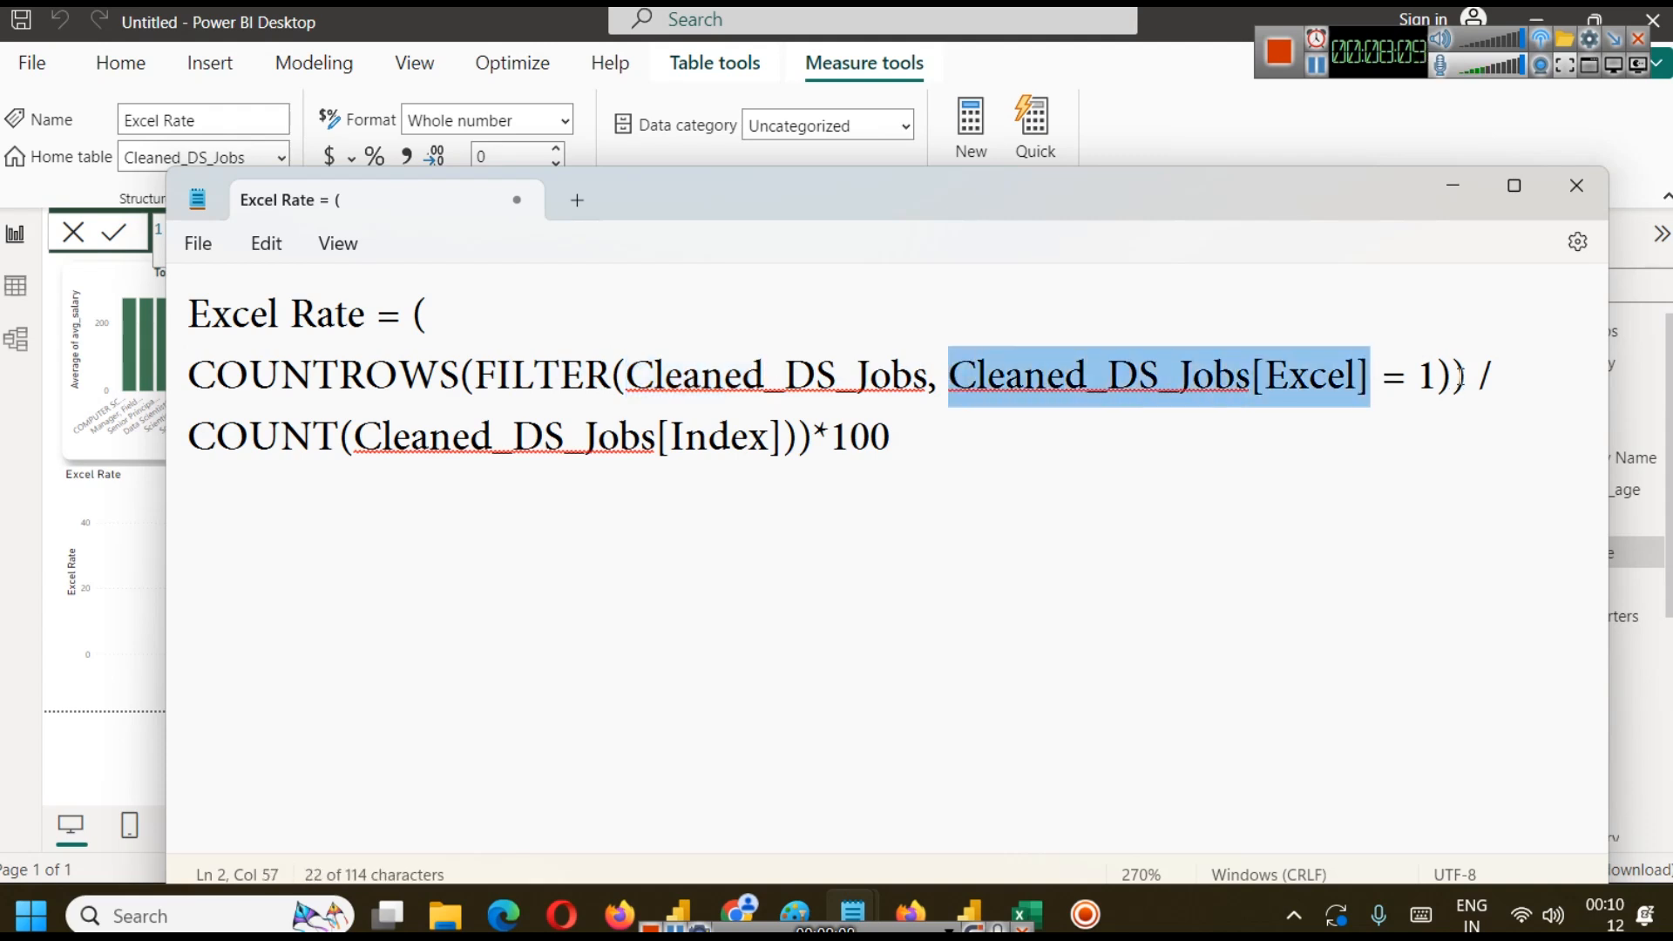
pyautogui.moveTo(1453, 377); pyautogui.dragTo(484, 376)
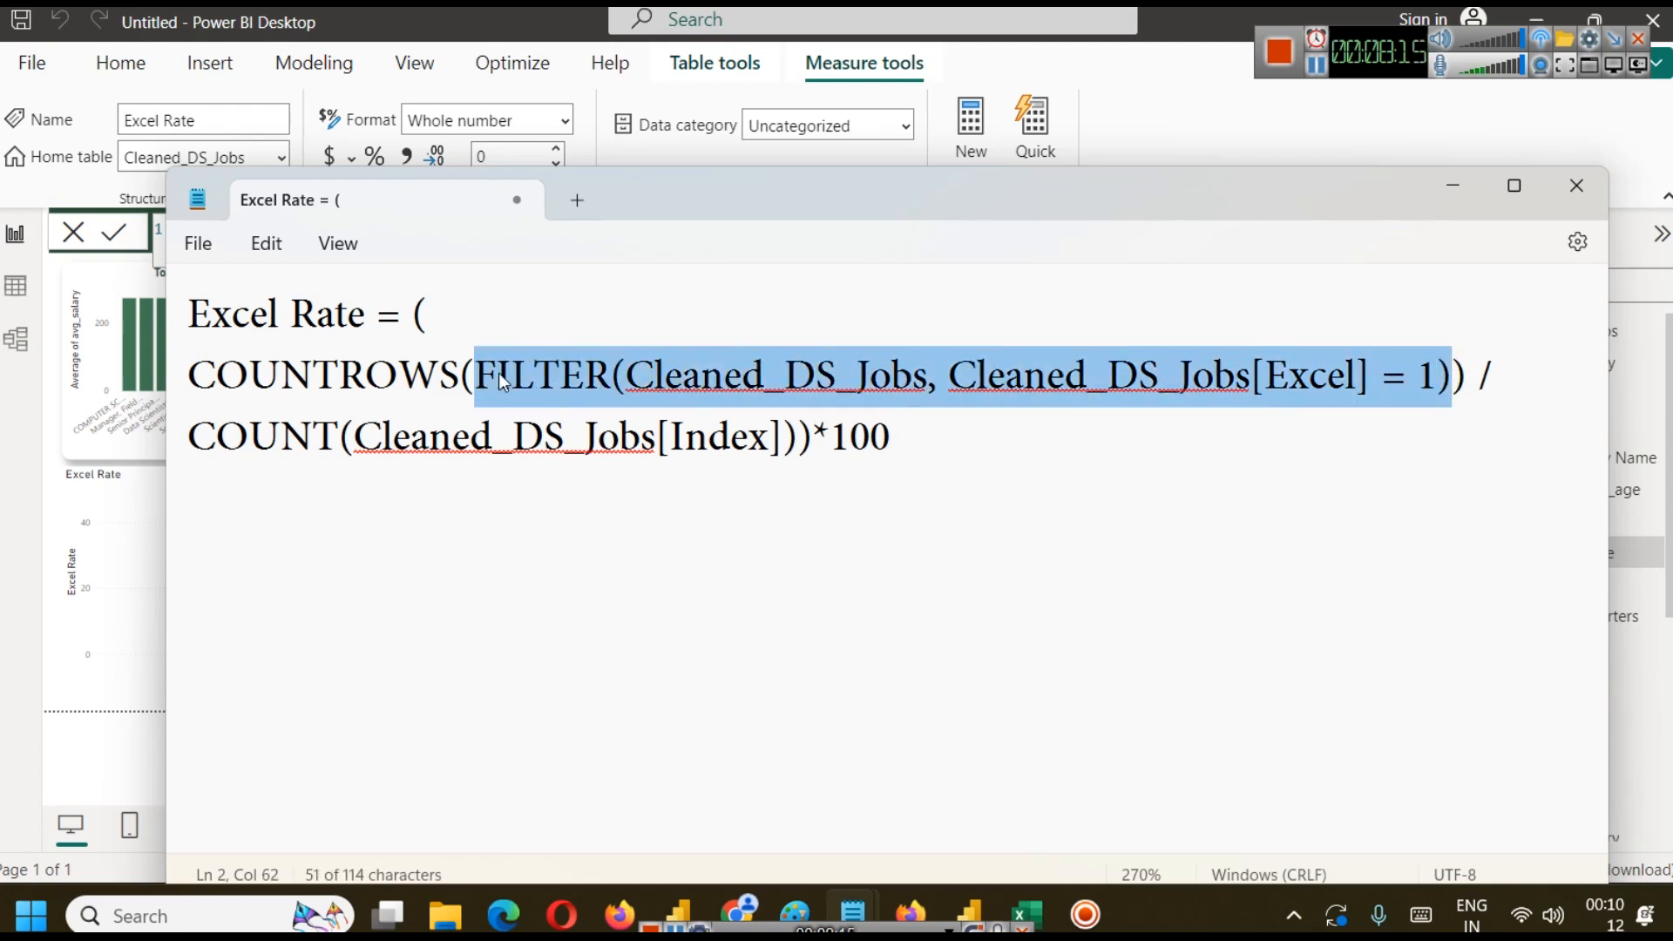
pyautogui.moveTo(1462, 364); pyautogui.dragTo(1503, 378)
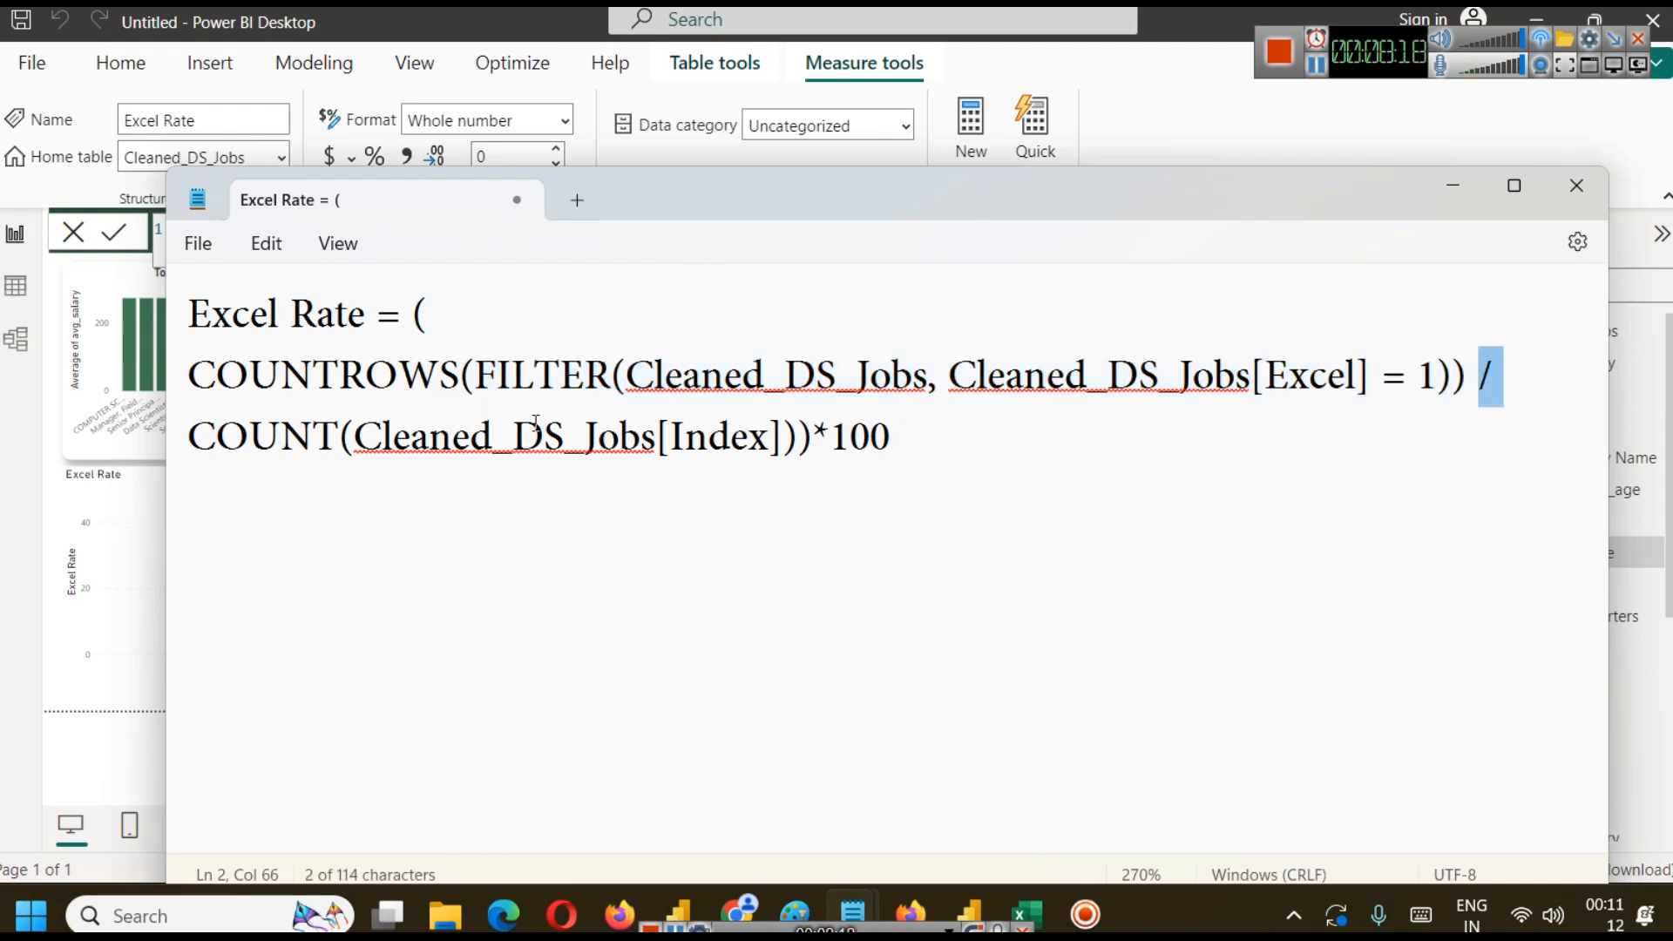
# Set COUNT(Cleaned_DS_Jobs[Index]) apart with two line breaks to review it, and remove the breaks again.
pyautogui.click(790, 447)
pyautogui.press('Return')
pyautogui.press('Return')
pyautogui.moveTo(814, 437); pyautogui.dragTo(111, 435)
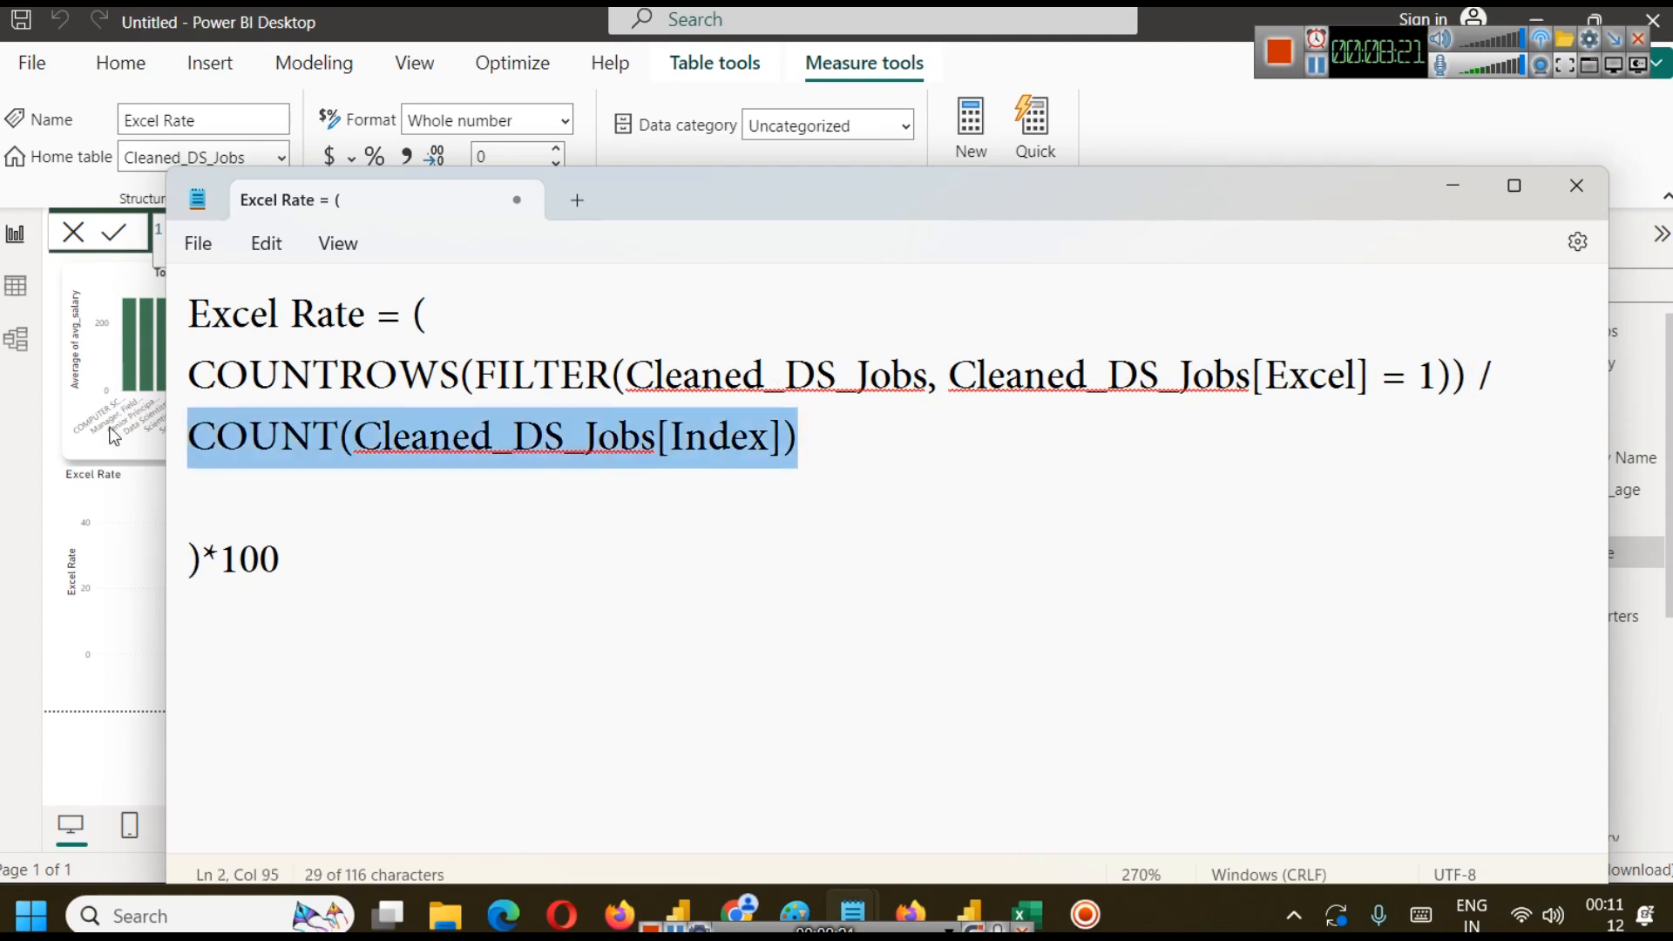
pyautogui.click(733, 437)
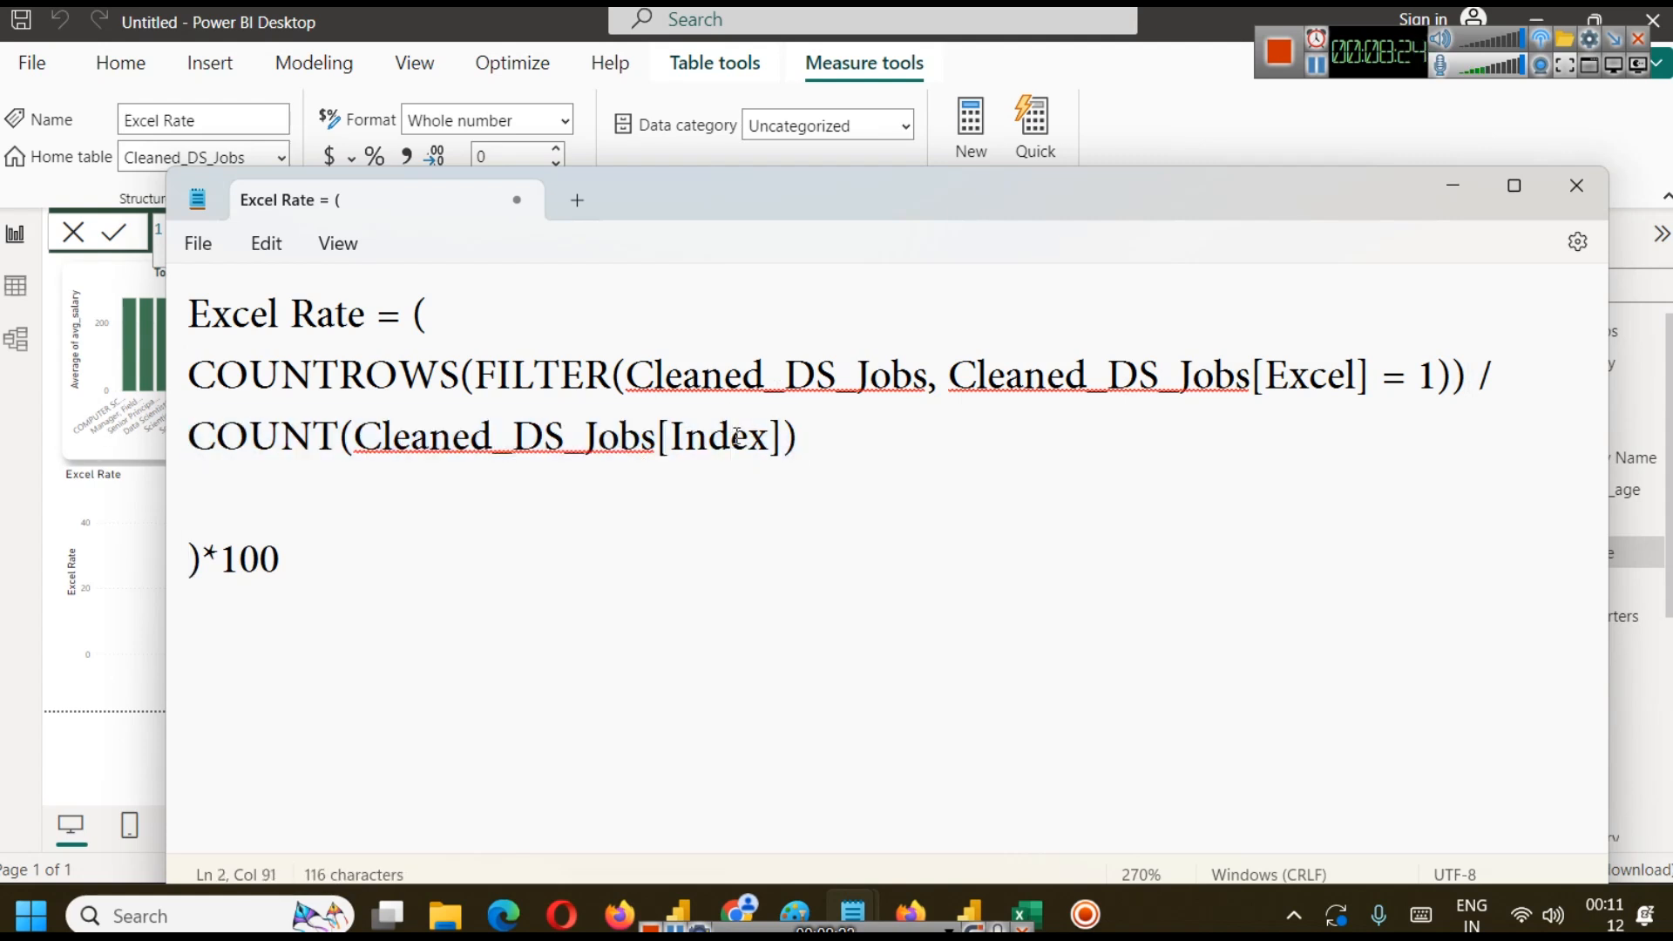
pyautogui.click(190, 558)
pyautogui.press('BackSpace')
pyautogui.press('BackSpace')
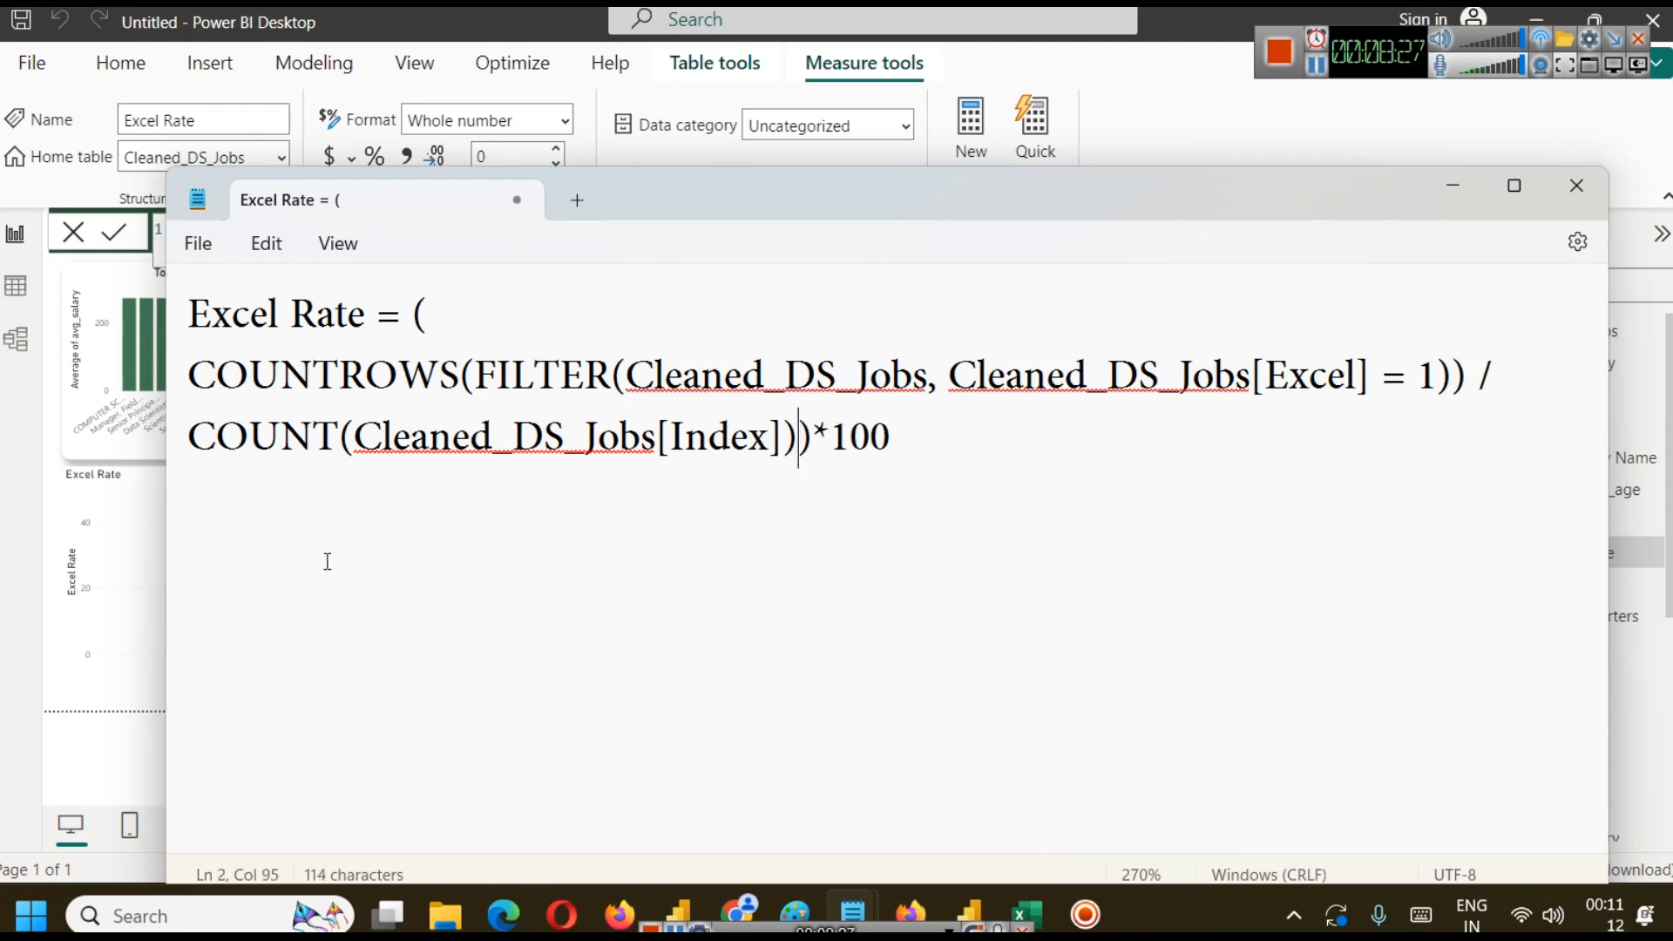
# Move *100 onto a separate line and highlight the Index column reference in the COUNT expression.
pyautogui.click(820, 472)
pyautogui.press('Return')
pyautogui.press('Return')
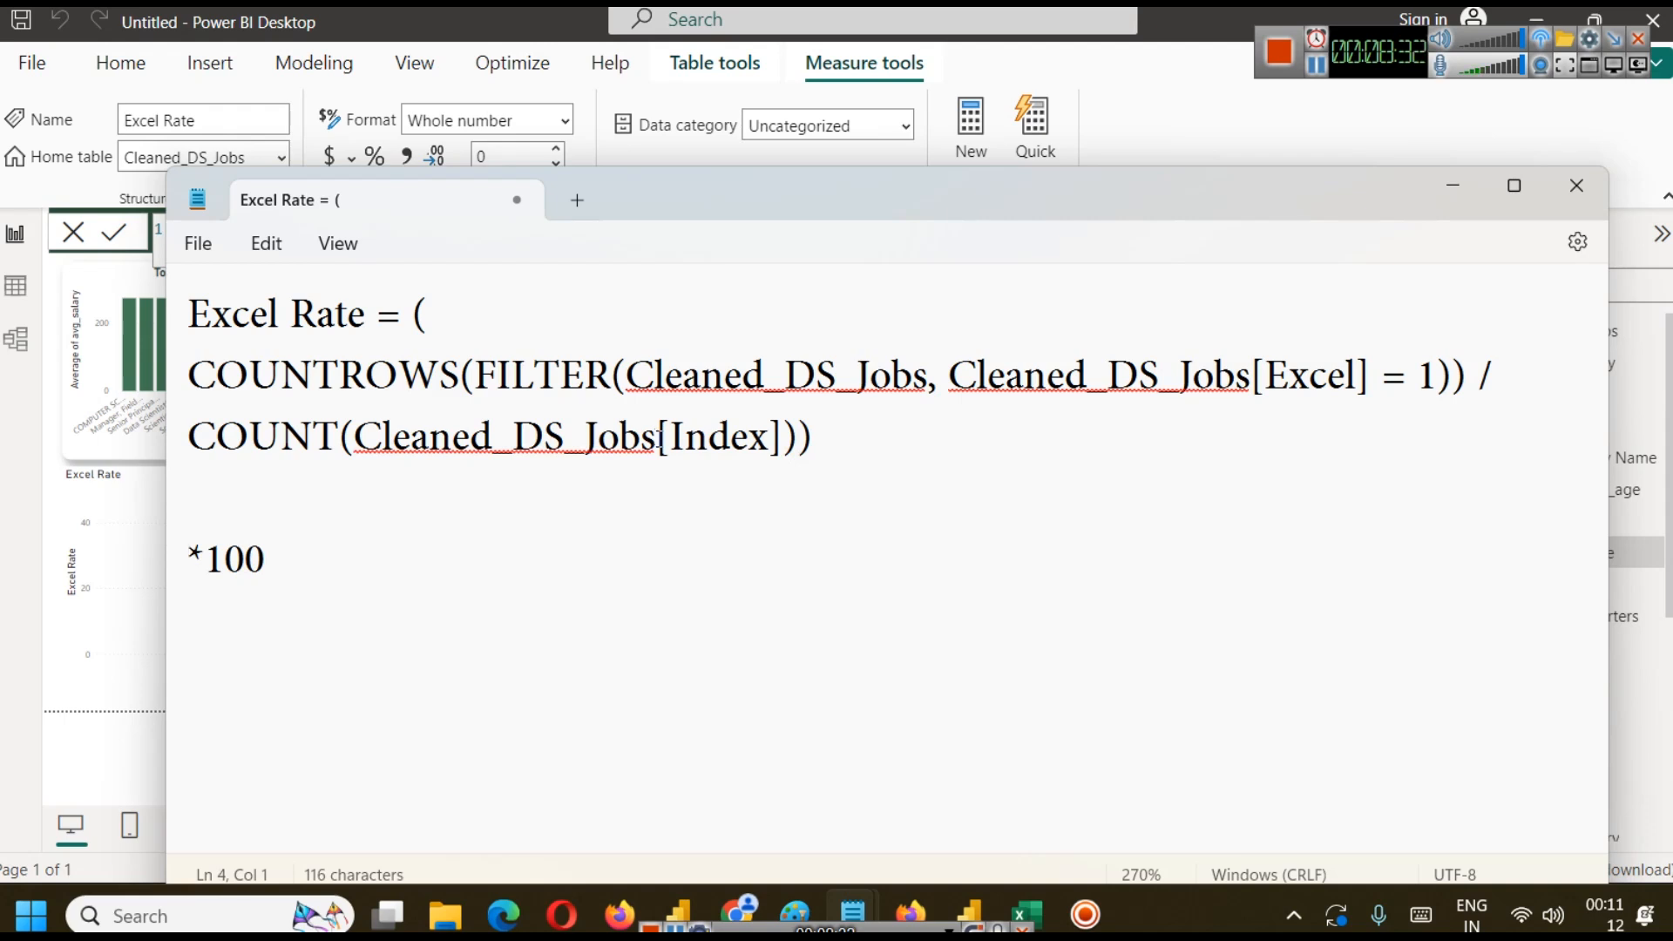
pyautogui.doubleClick(522, 436)
pyautogui.click(754, 438)
pyautogui.doubleClick(754, 438)
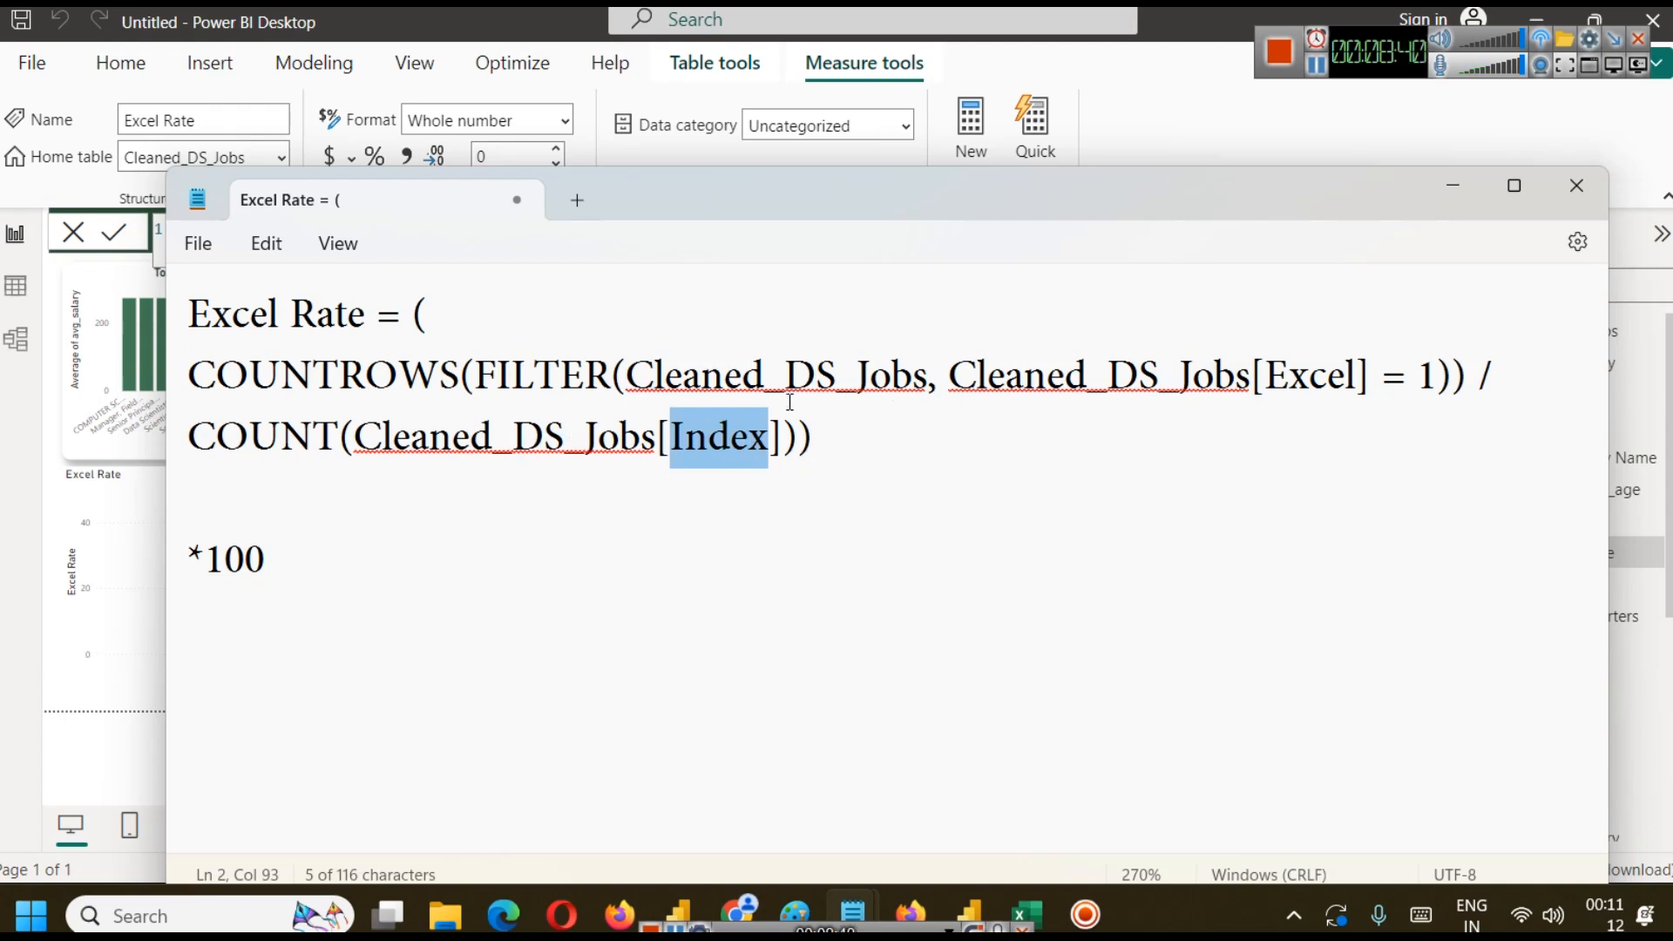
# Rejoin *100 to the end of the COUNT expression and minimise Notepad to return to Power BI.
pyautogui.click(193, 549)
pyautogui.press('BackSpace')
pyautogui.press('BackSpace')
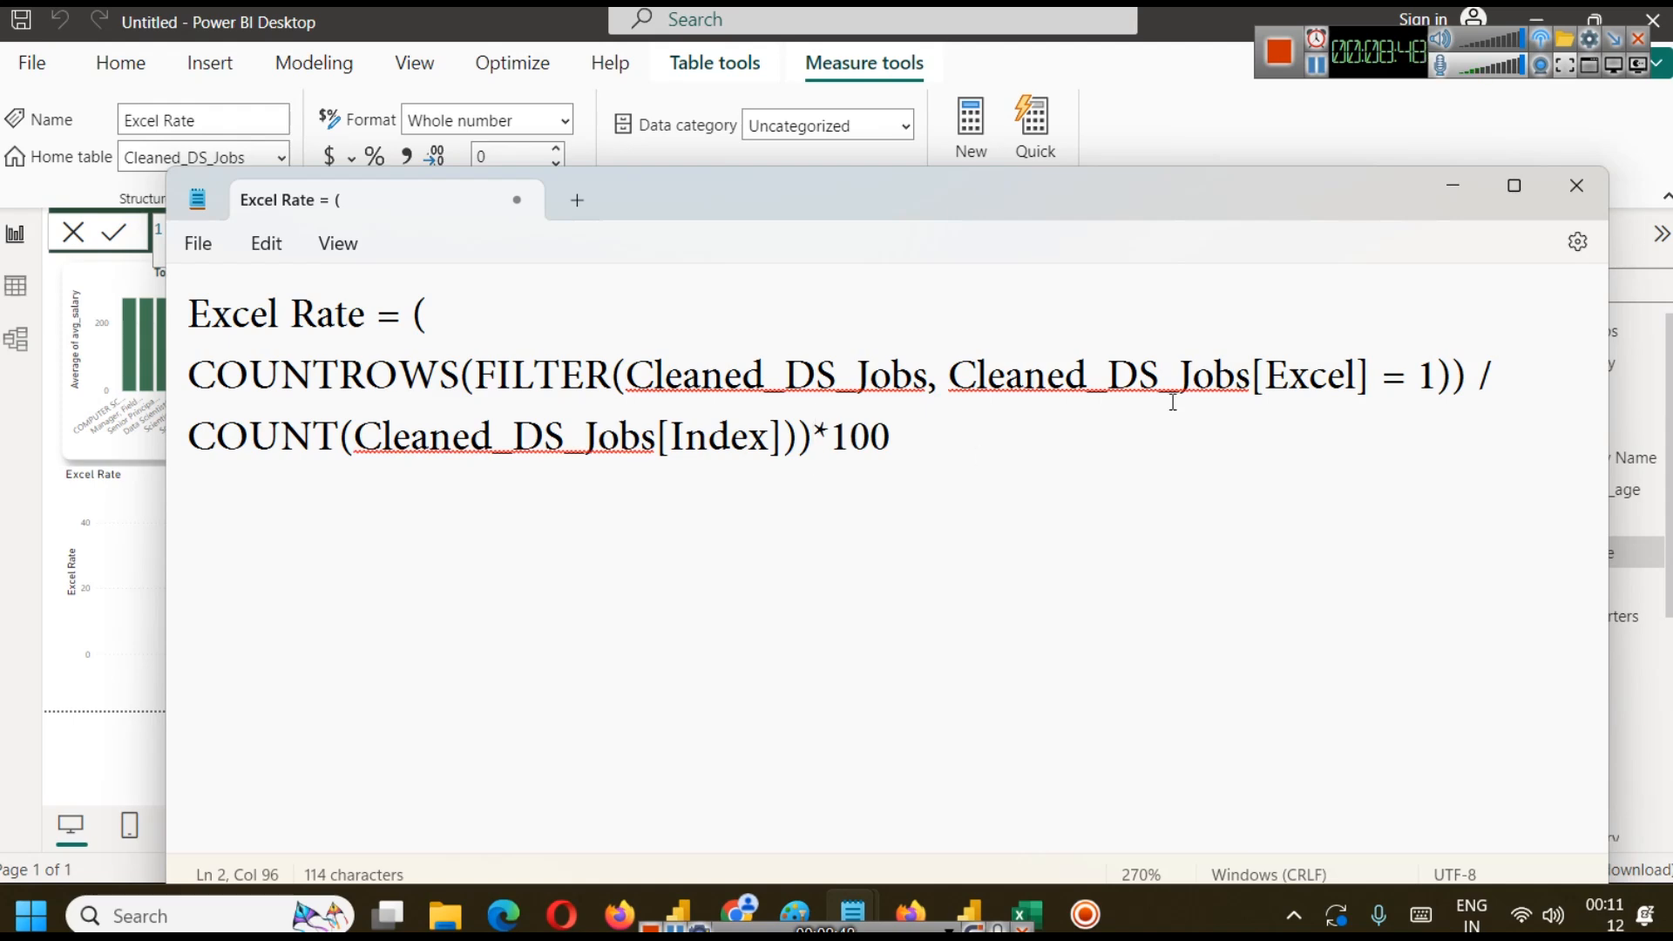
pyautogui.click(1453, 185)
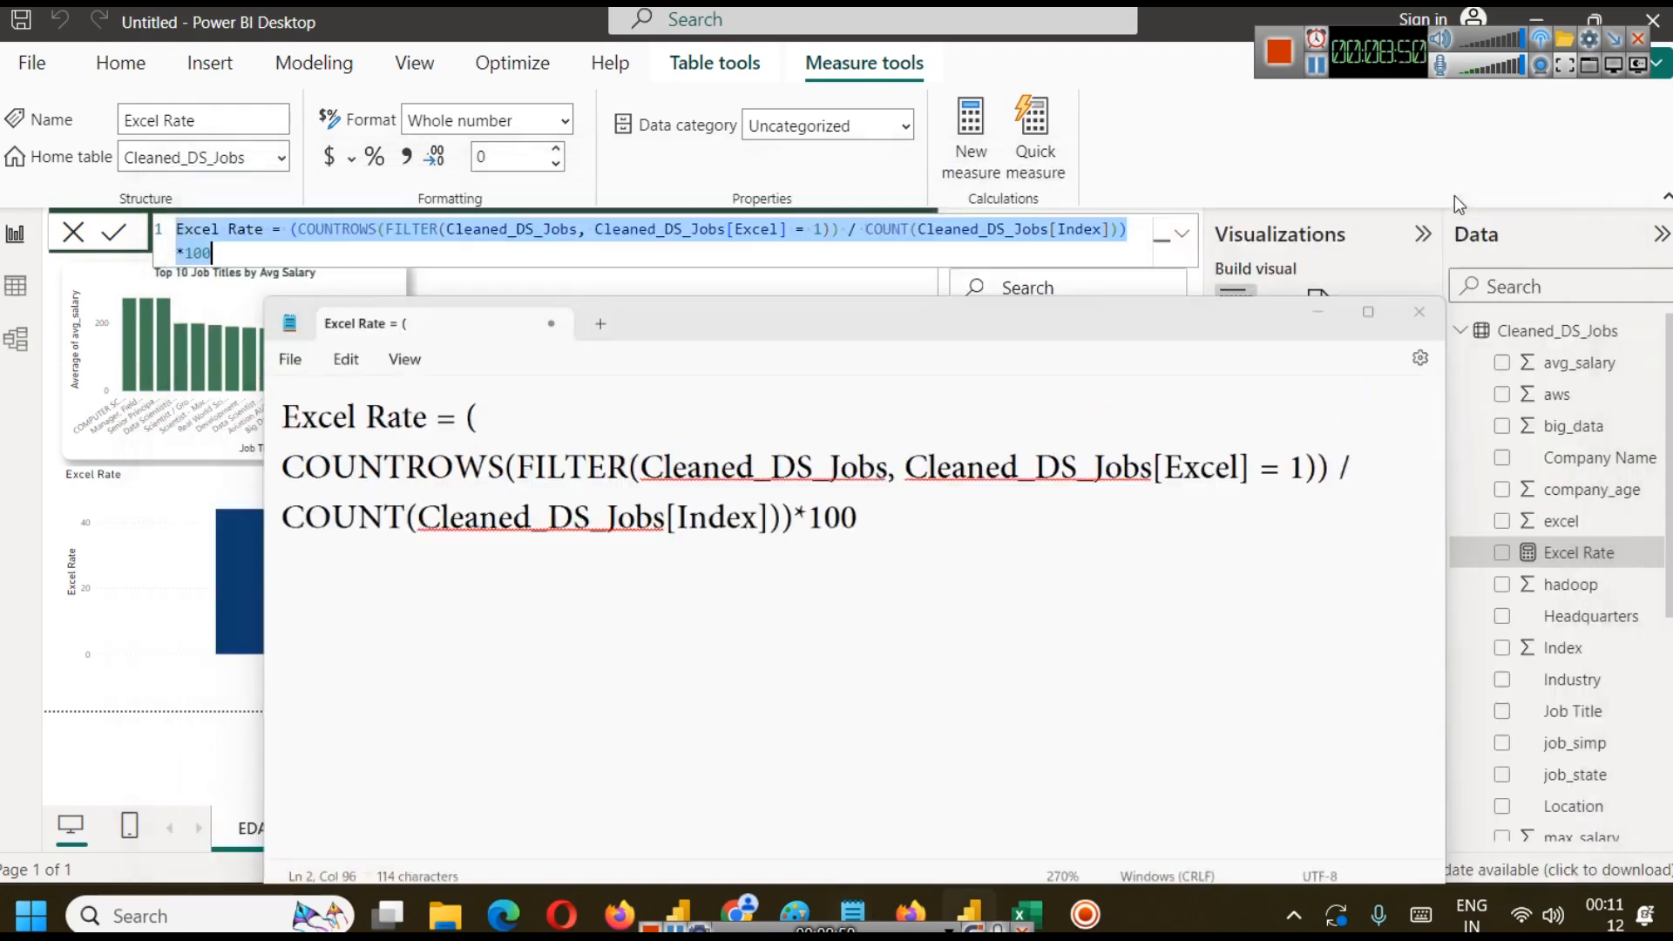
# Remove the *100 multiplier from the end of the Excel Rate measure's formula and commit the change.
pyautogui.click(259, 568)
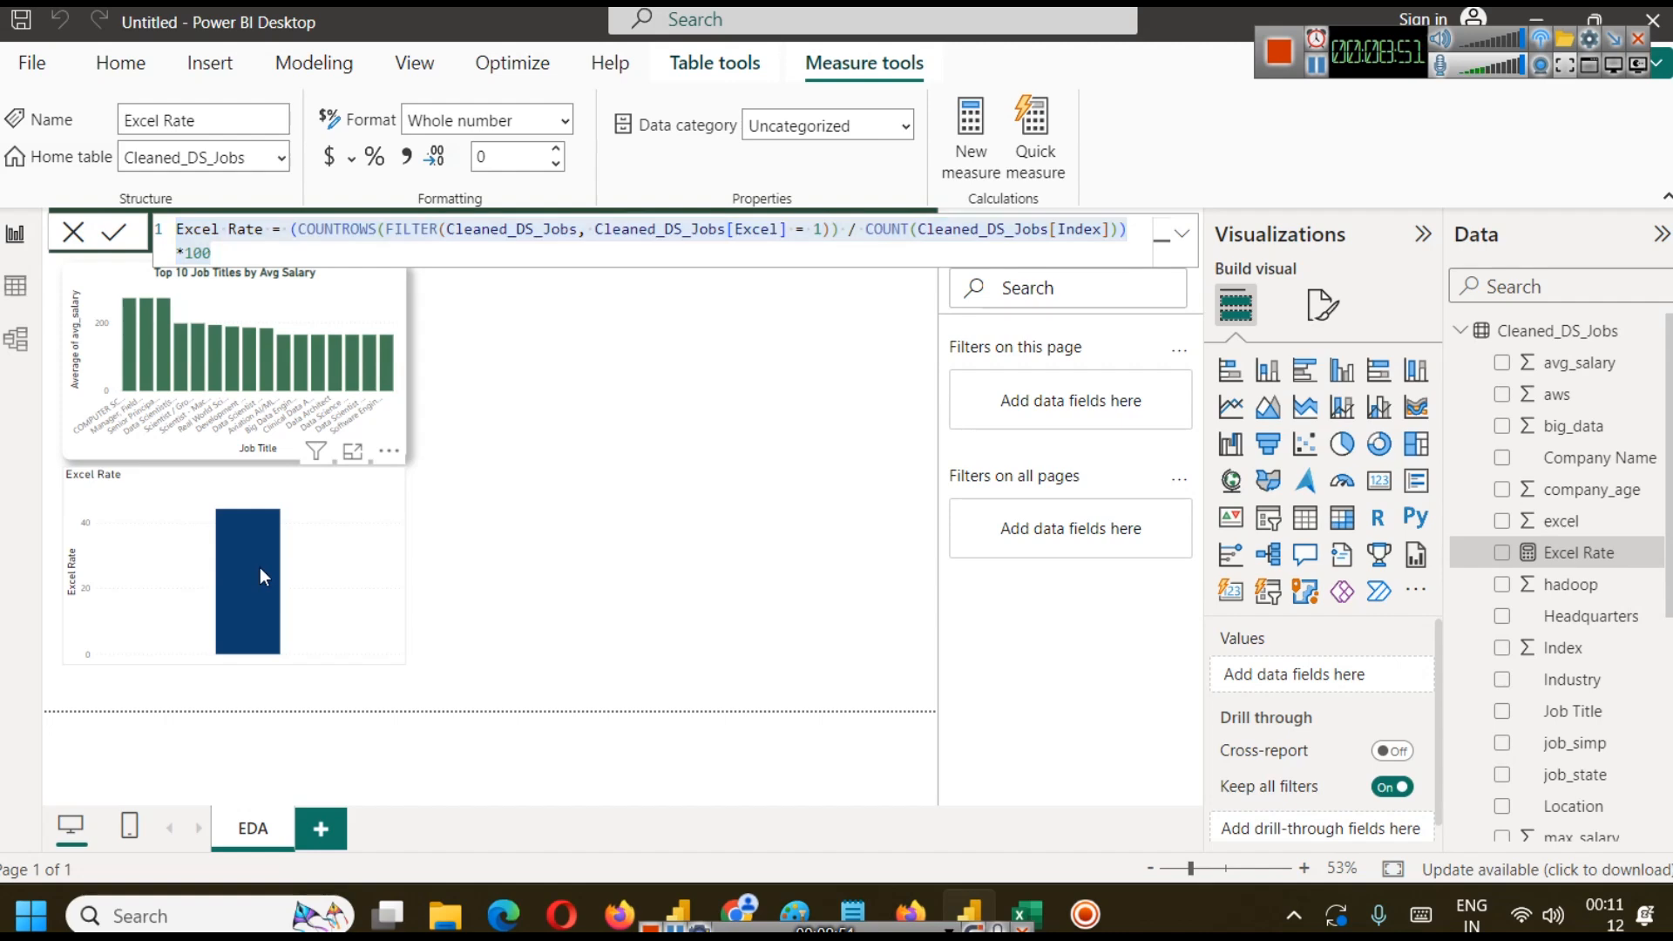
pyautogui.click(271, 247)
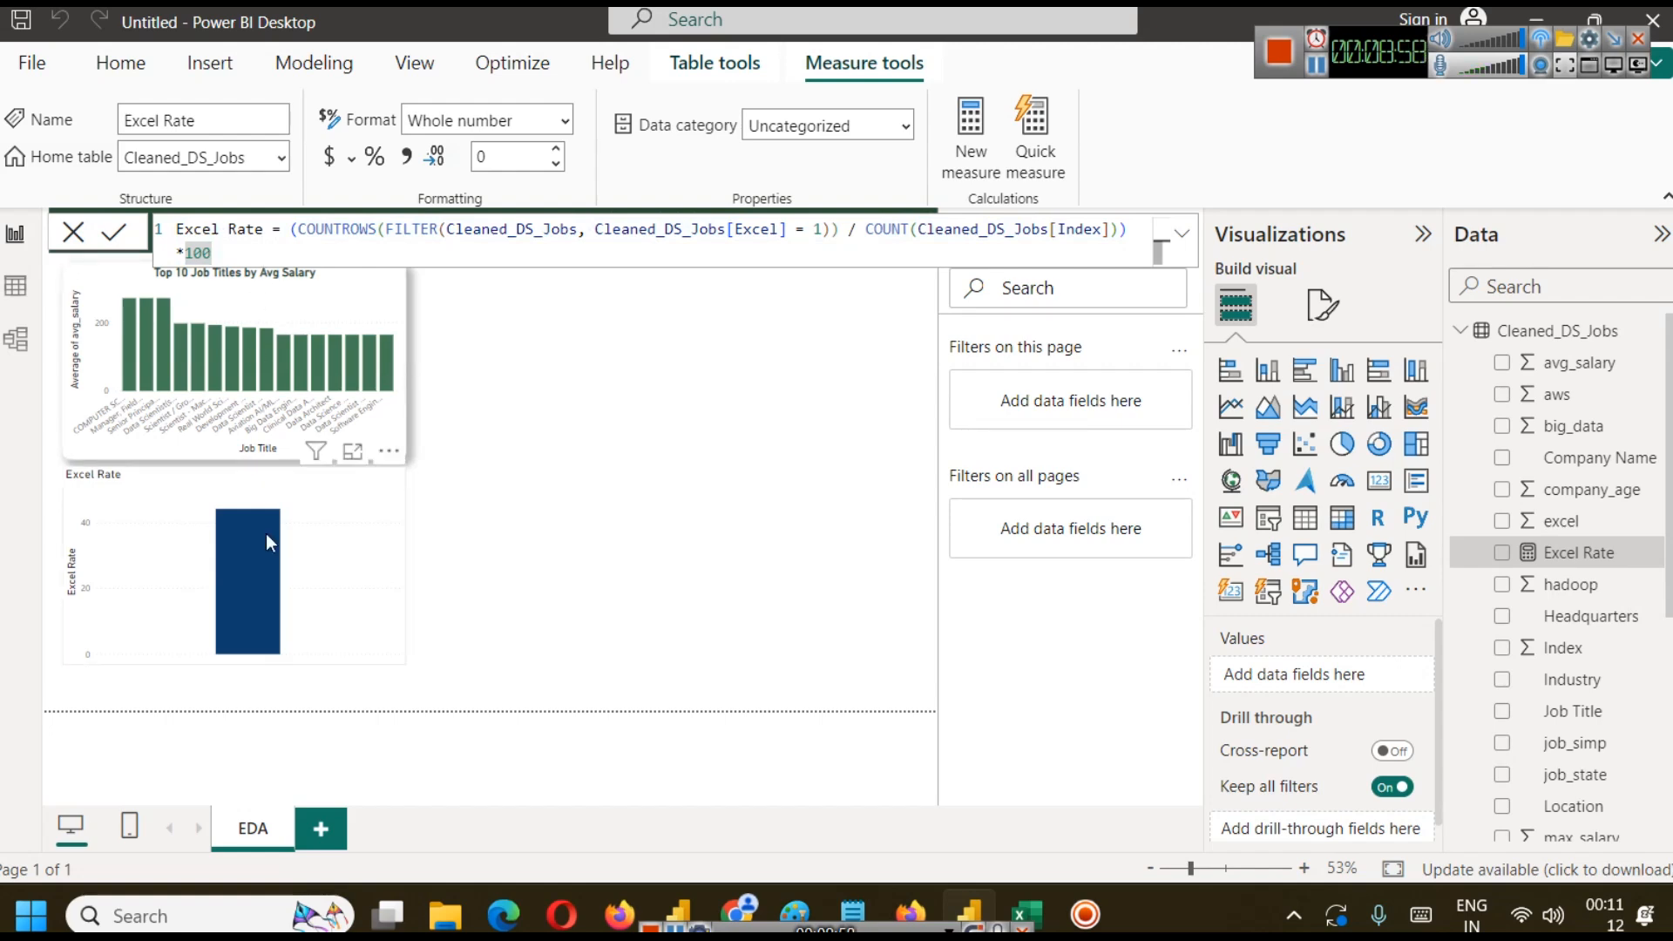
pyautogui.moveTo(262, 575)
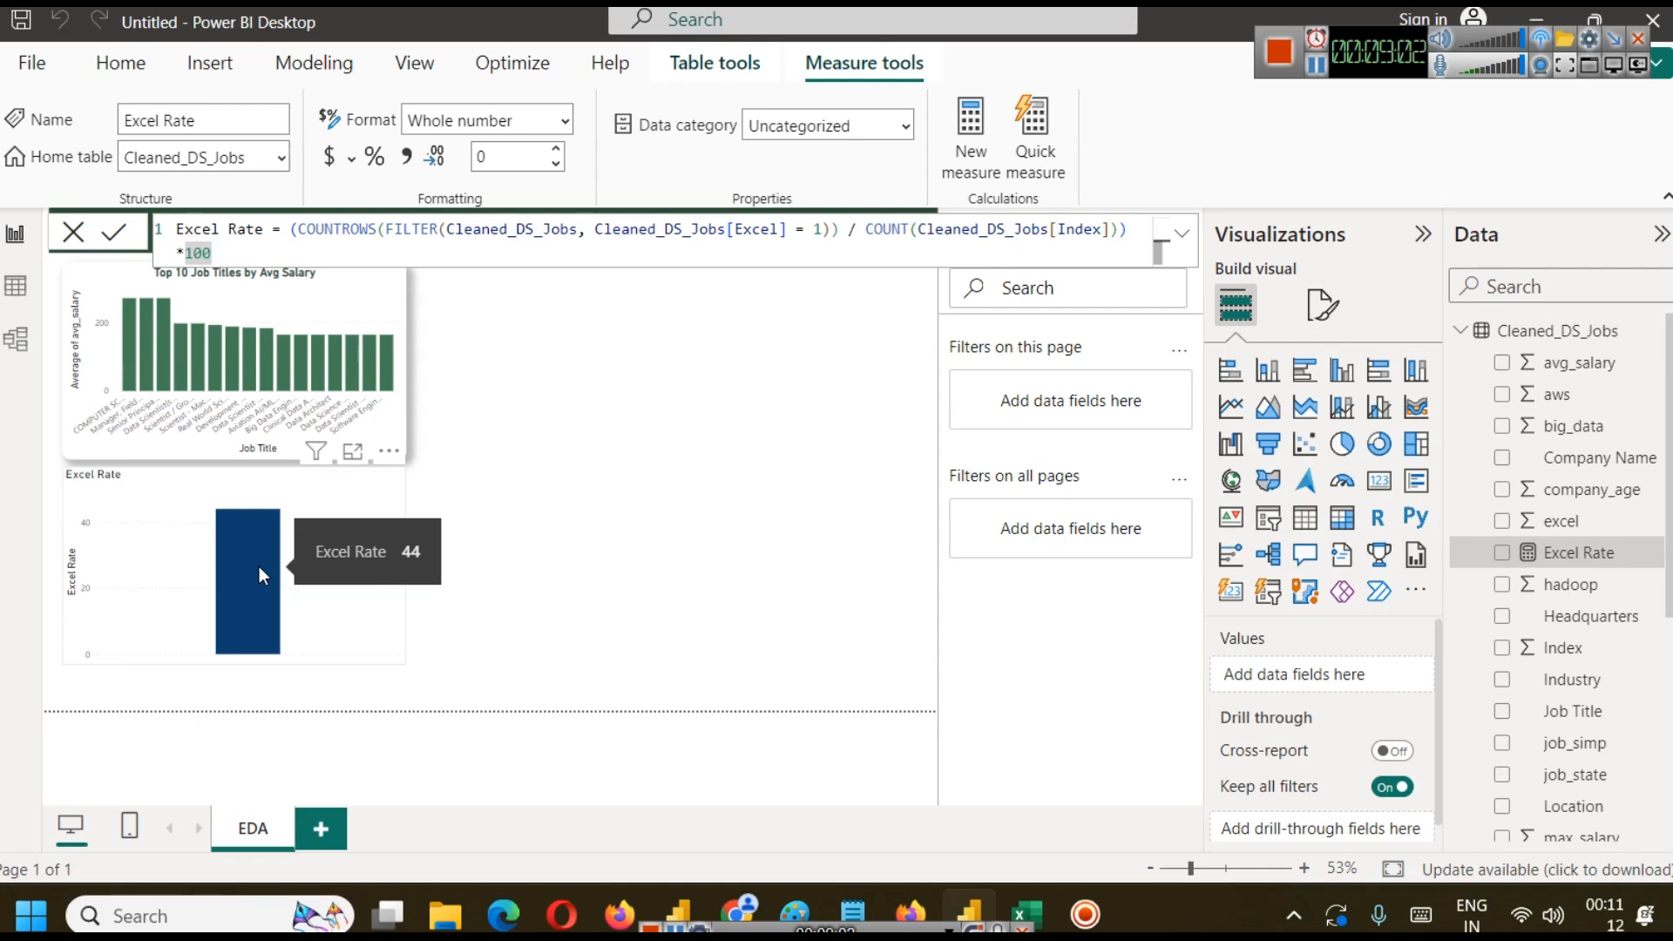
pyautogui.press('BackSpace')
pyautogui.press('BackSpace')
pyautogui.press('BackSpace')
pyautogui.press('BackSpace')
pyautogui.click(108, 235)
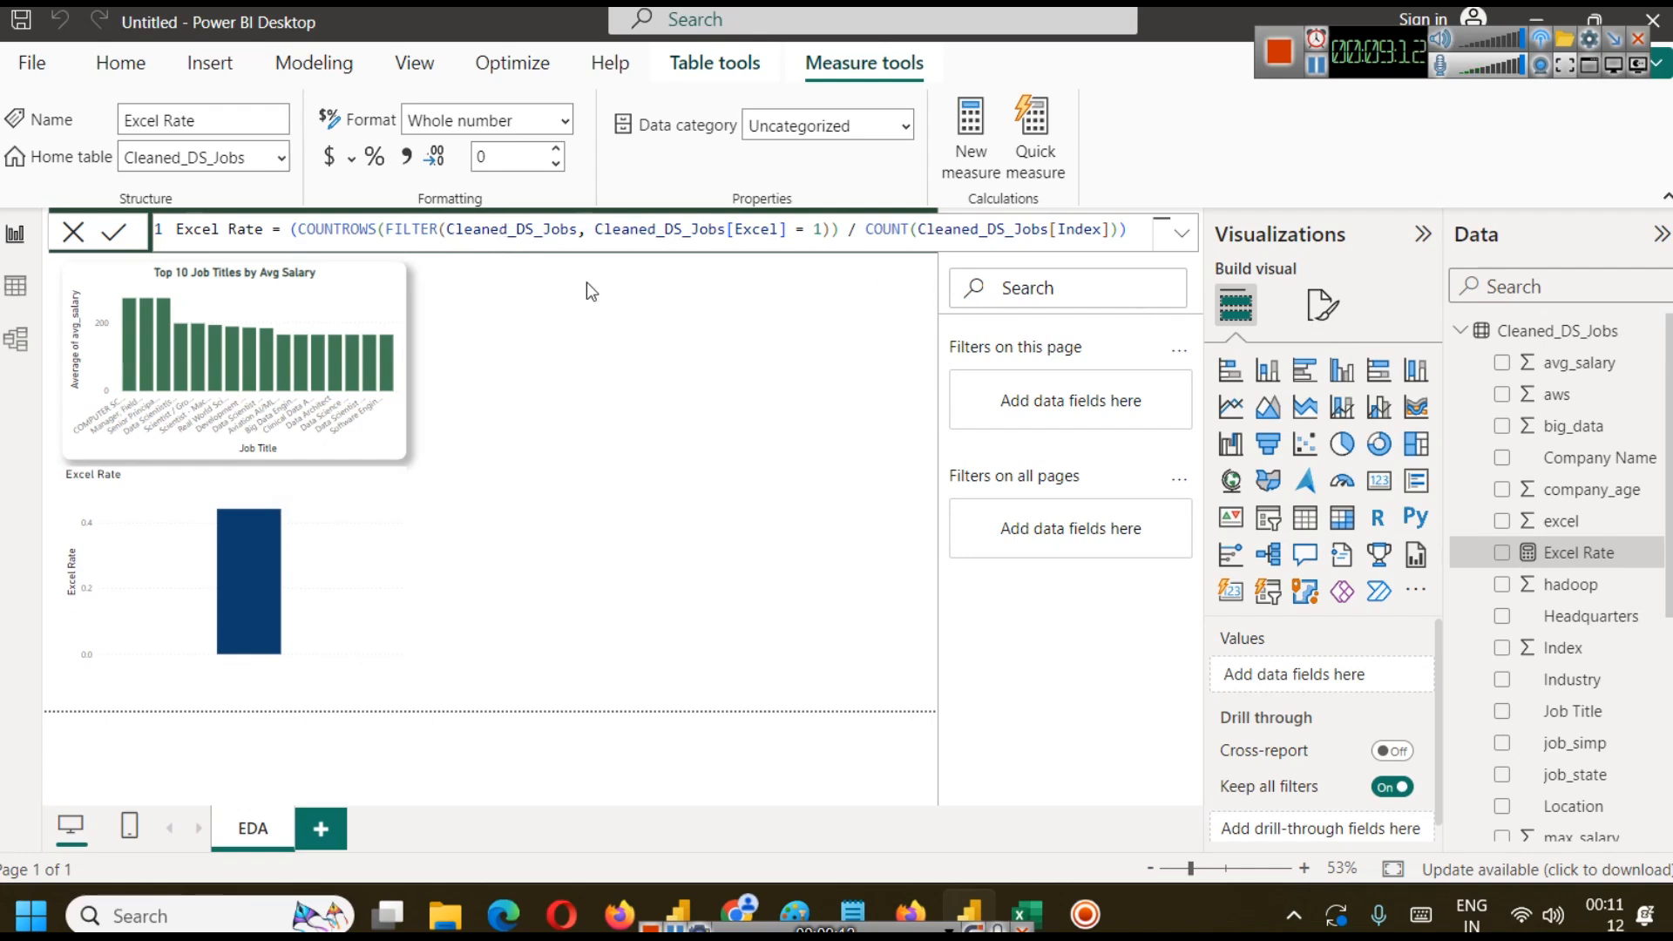
# Format the Excel Rate measure as Percentage in the table view and look through the data columns.
pyautogui.click(11, 292)
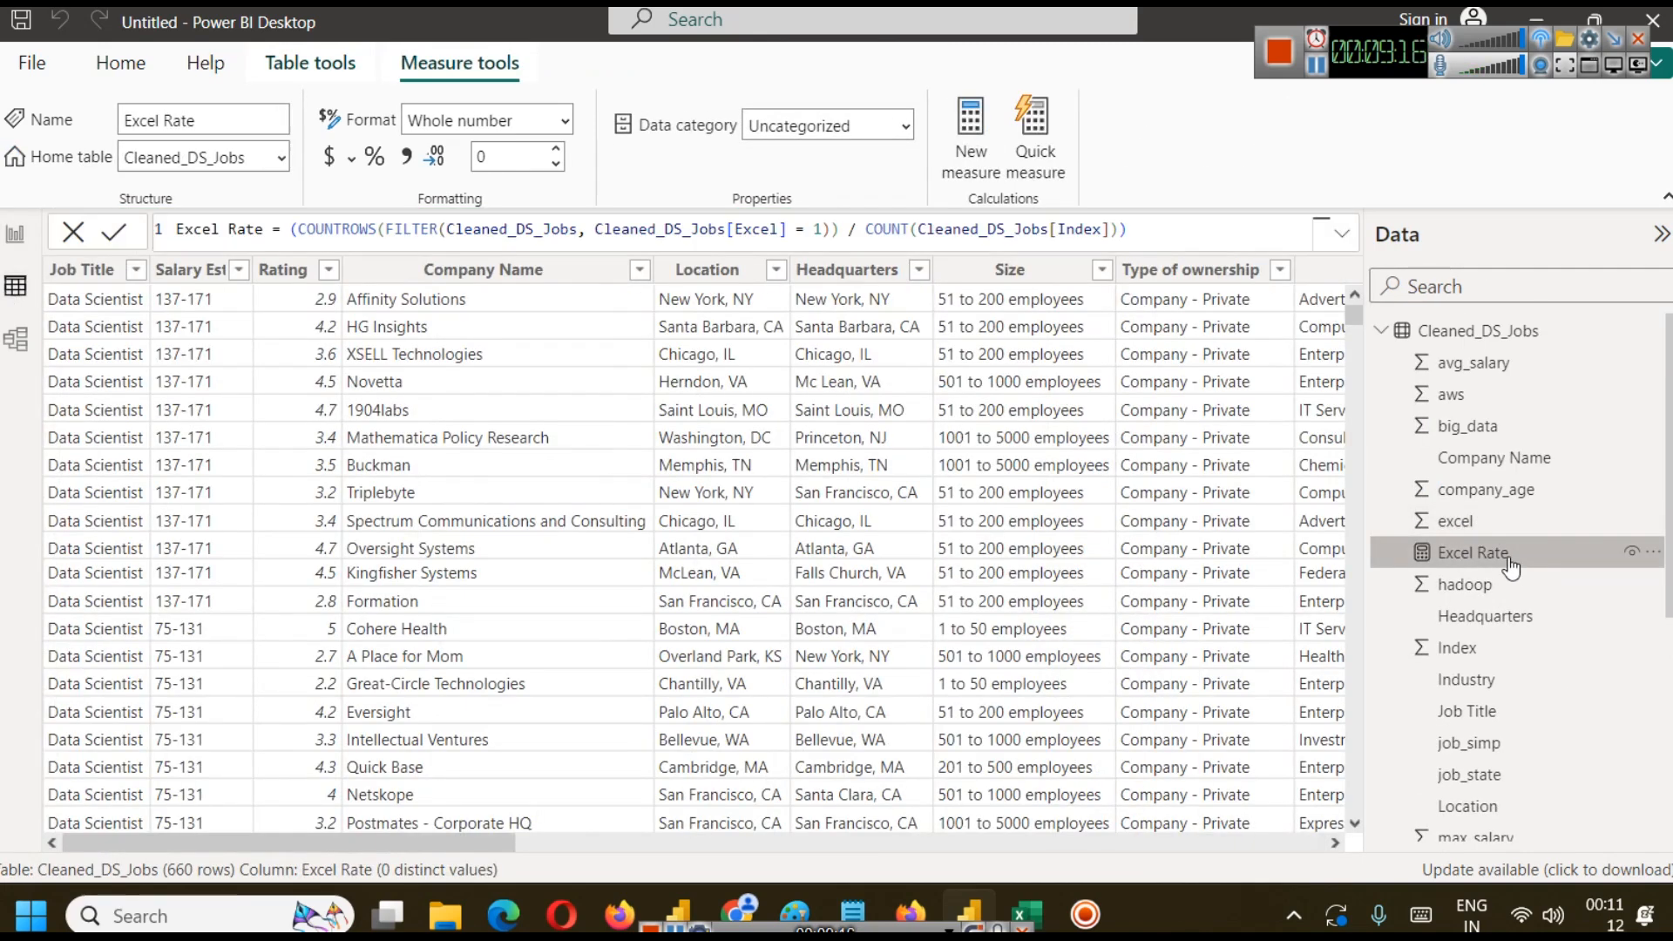
pyautogui.click(566, 129)
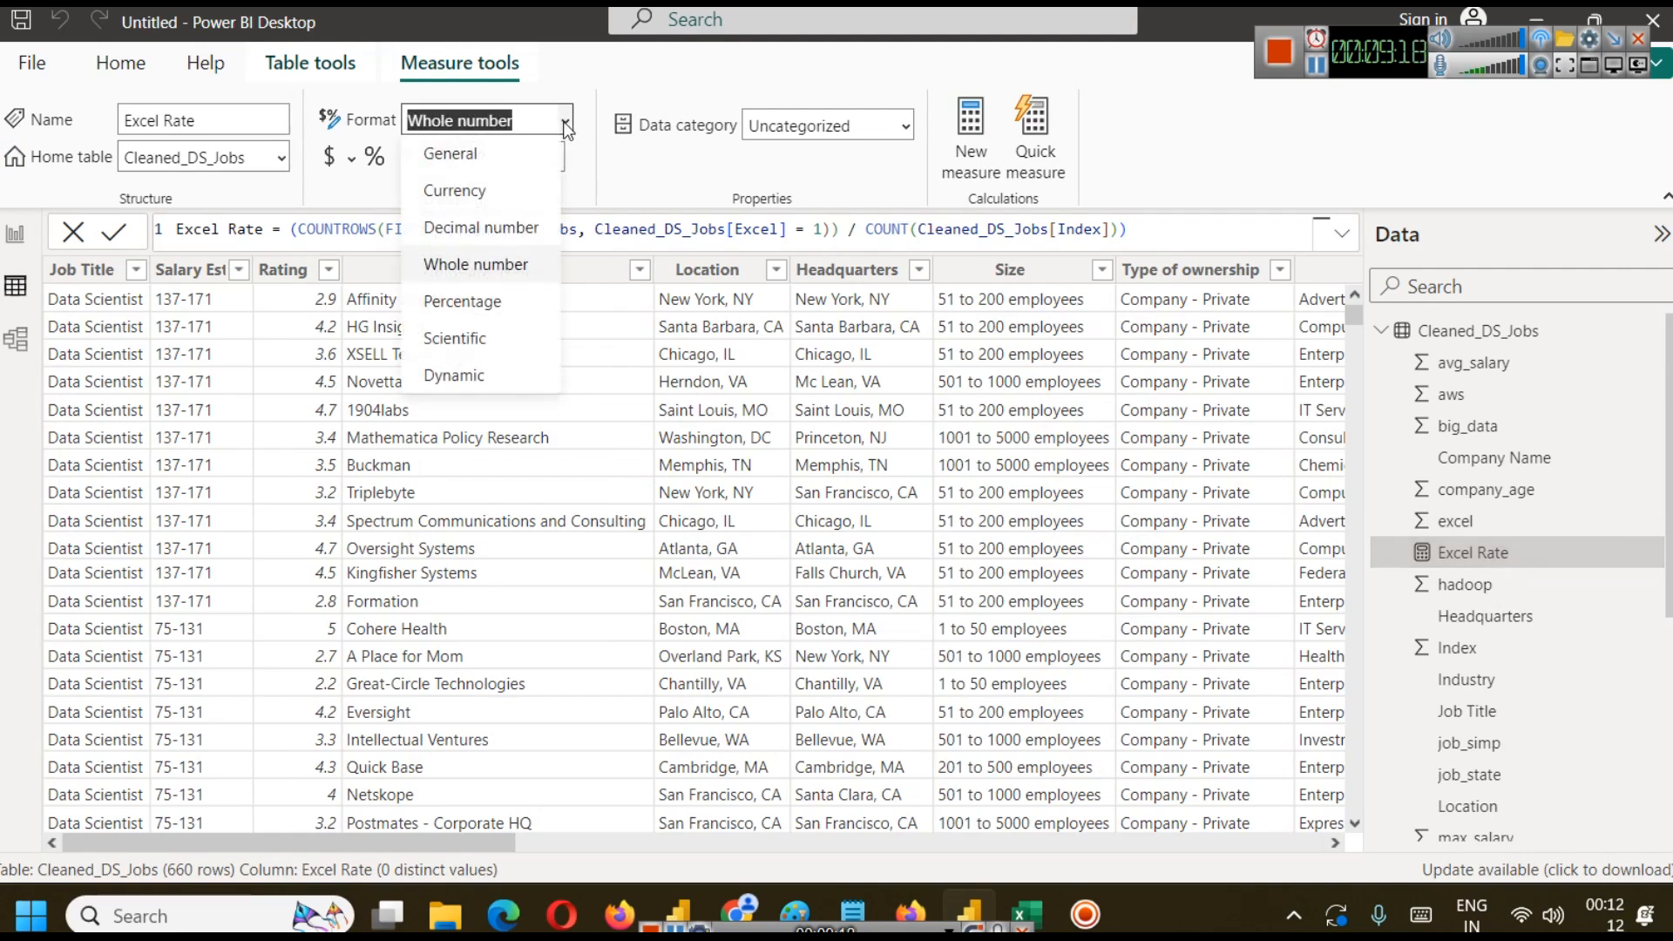
pyautogui.click(488, 305)
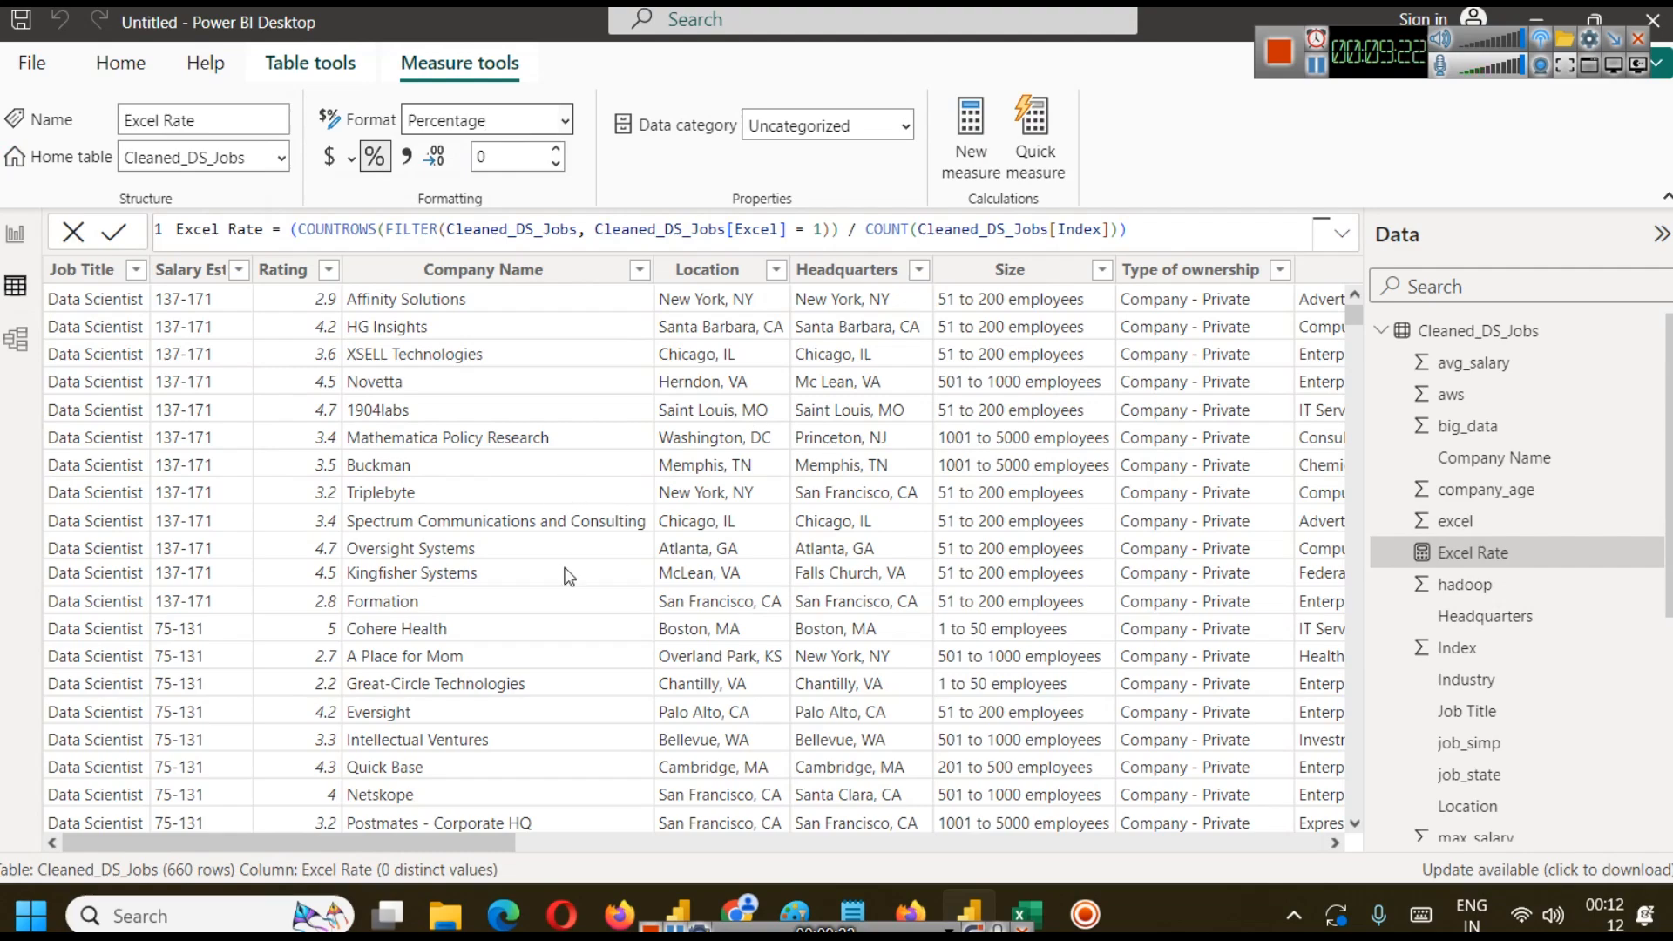
pyautogui.moveTo(431, 837); pyautogui.dragTo(1356, 812)
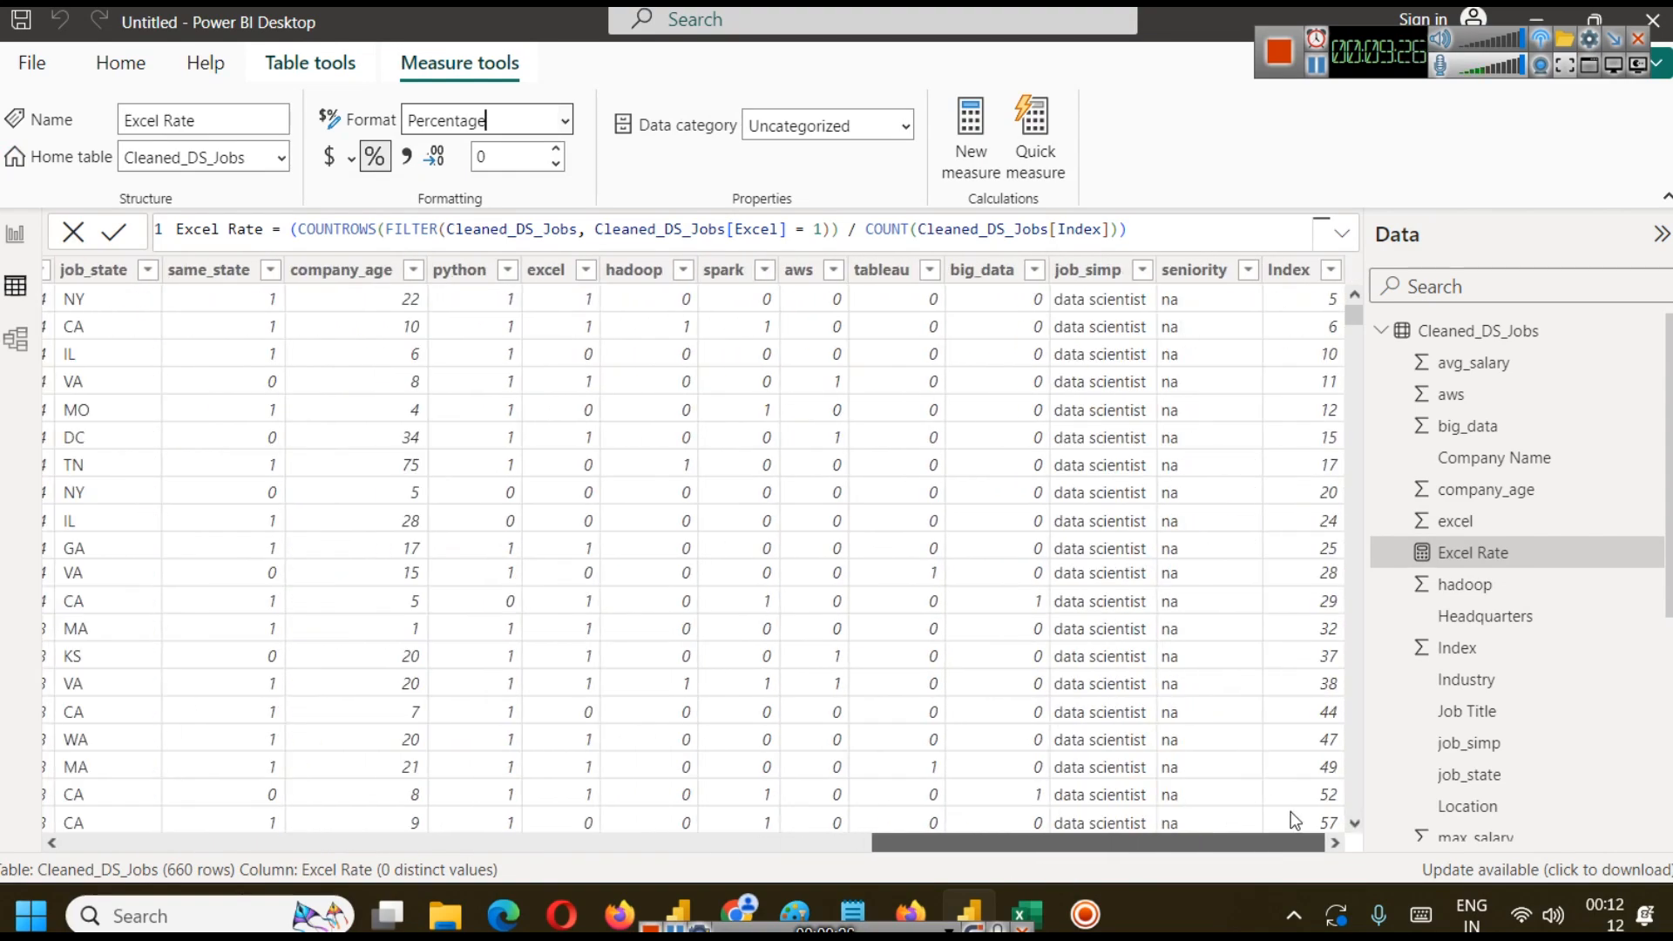
pyautogui.moveTo(1290, 843); pyautogui.dragTo(471, 843)
# Return to the report page and move the Excel Rate chart beside the Top 10 Job Titles by Avg Salary chart.
pyautogui.click(15, 237)
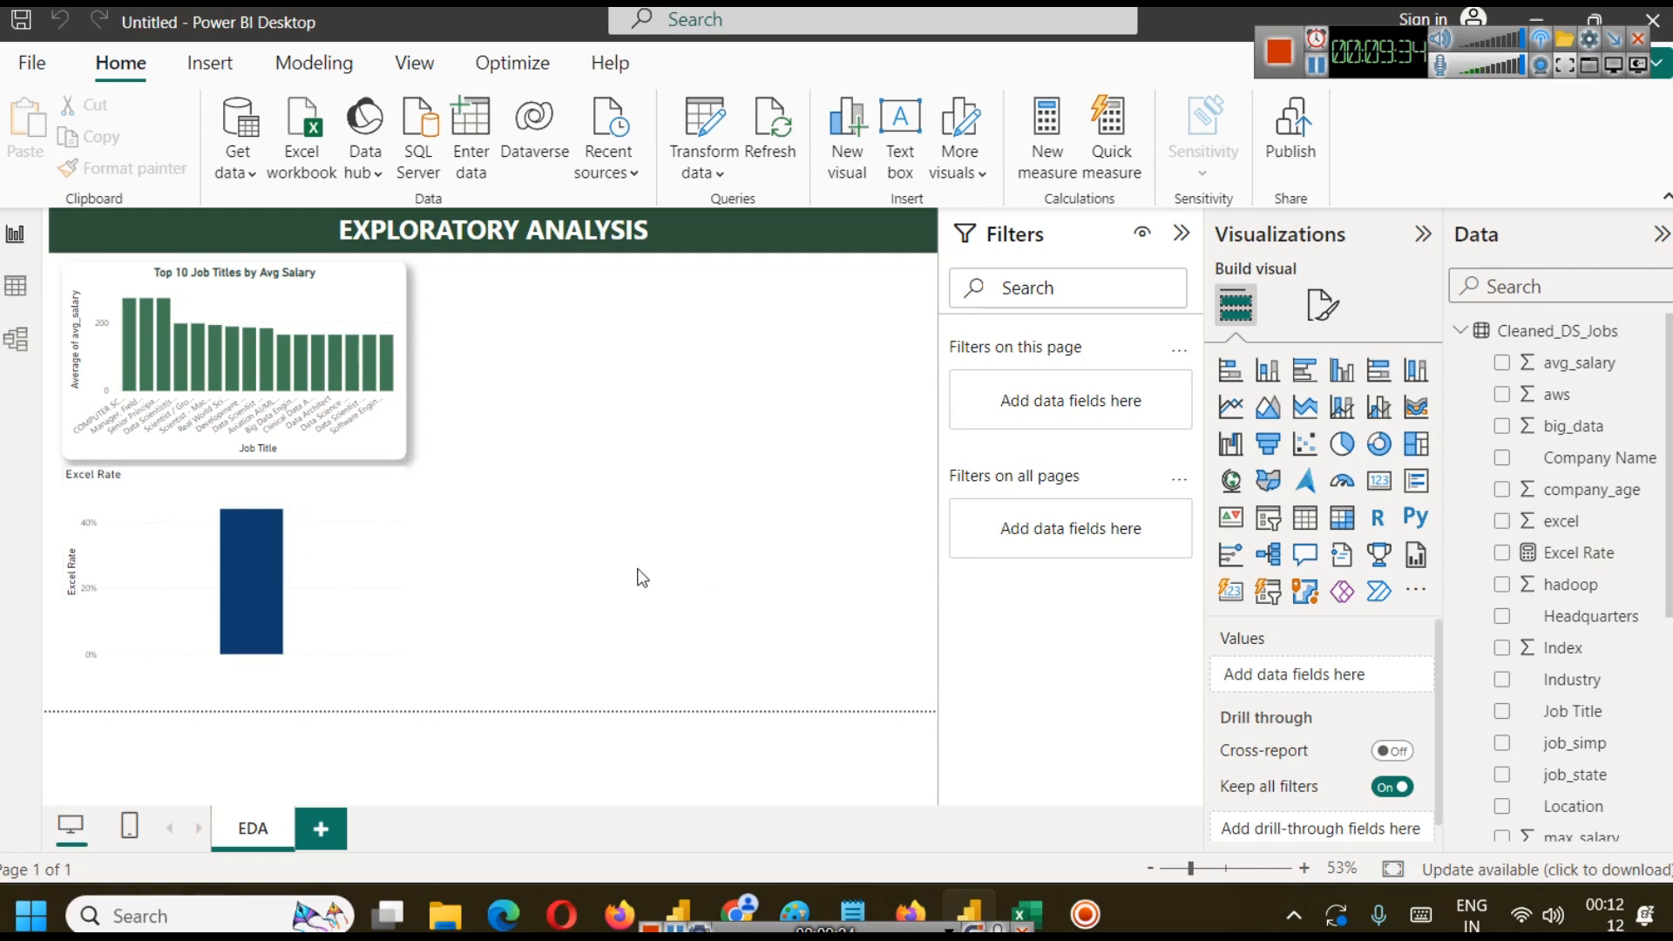
pyautogui.moveTo(610, 577); pyautogui.dragTo(646, 351)
pyautogui.click(773, 567)
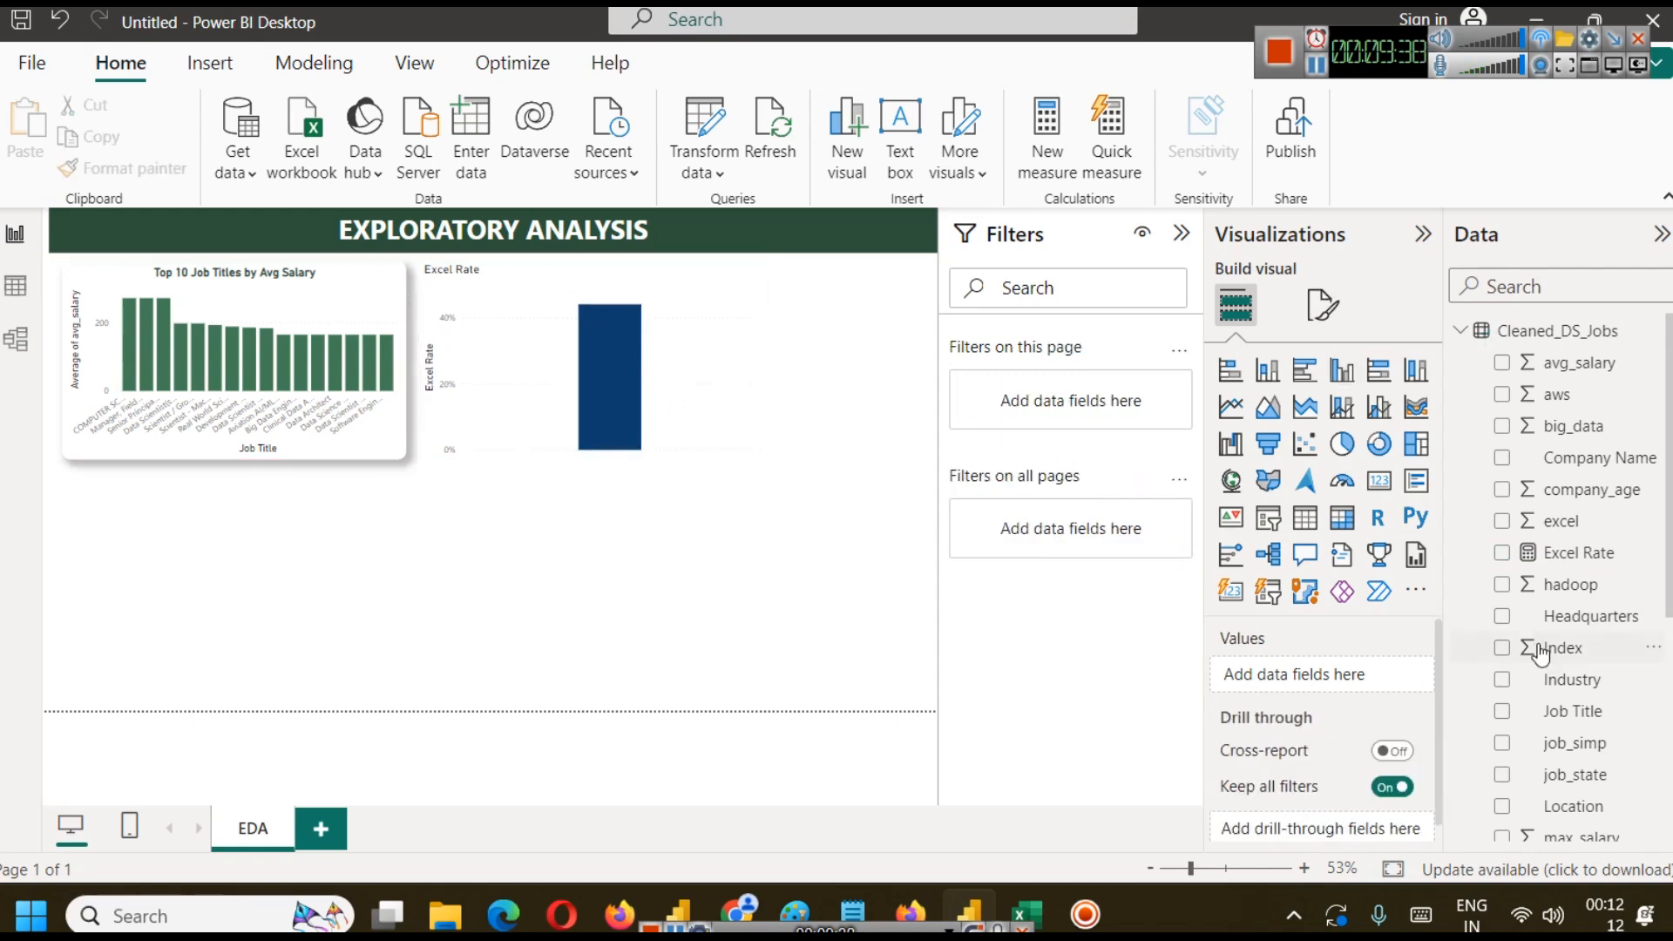
# Create a new measure and paste the copied Excel Rate formula into it.
pyautogui.click(1616, 563)
pyautogui.click(1655, 556)
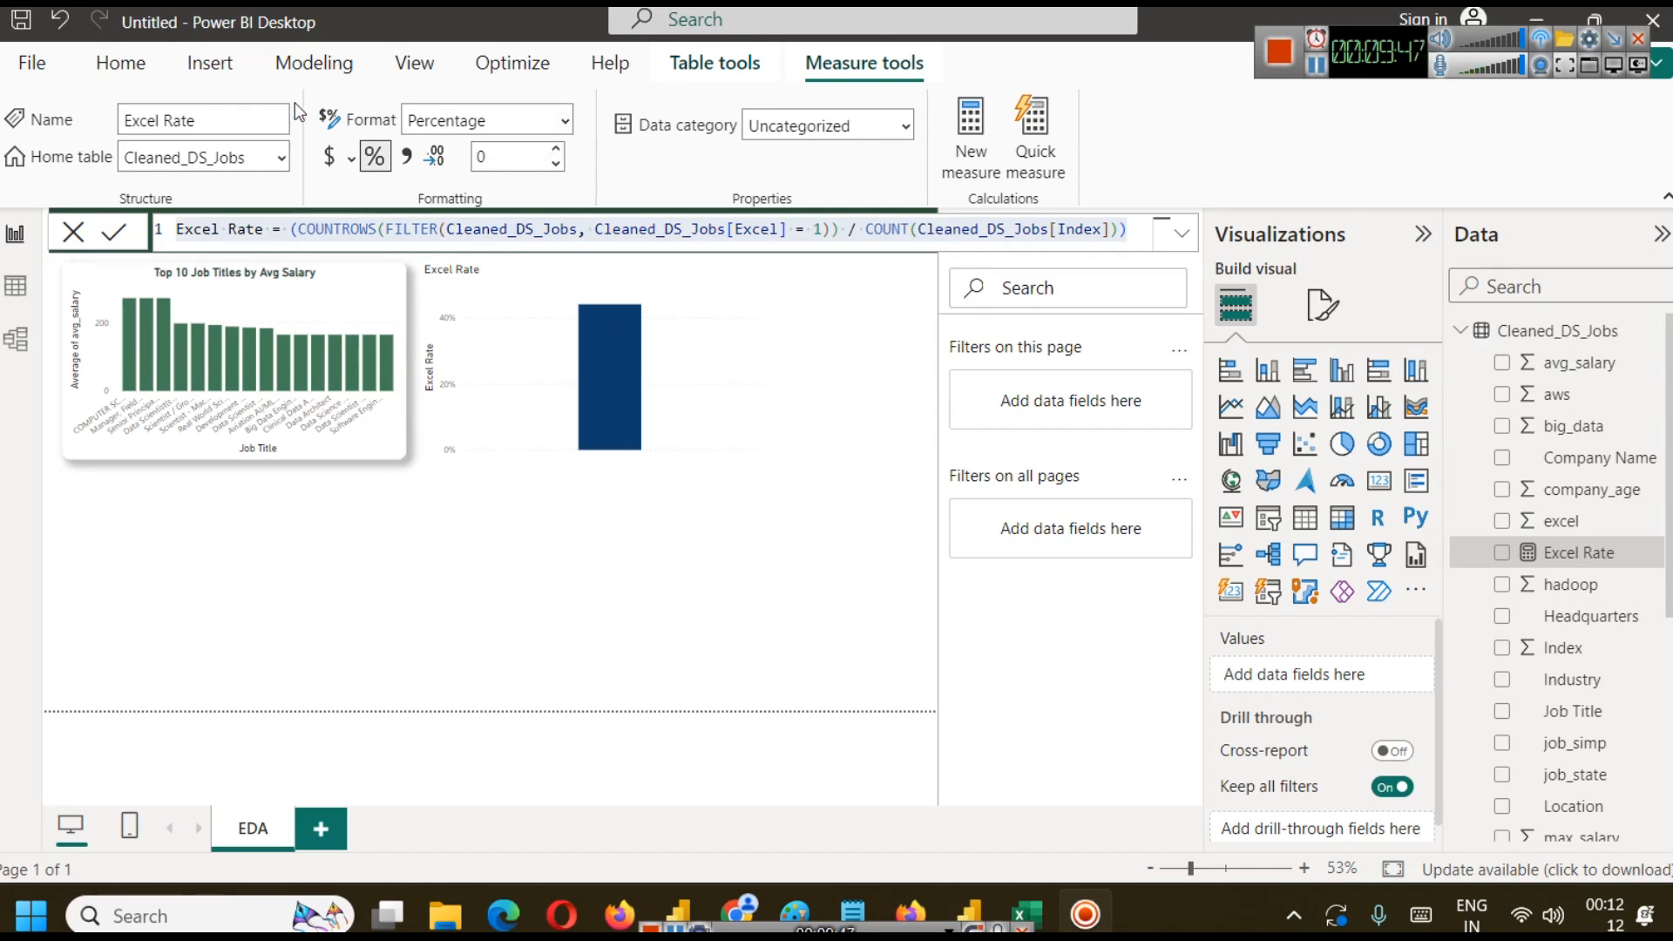
pyautogui.click(324, 66)
pyautogui.click(146, 164)
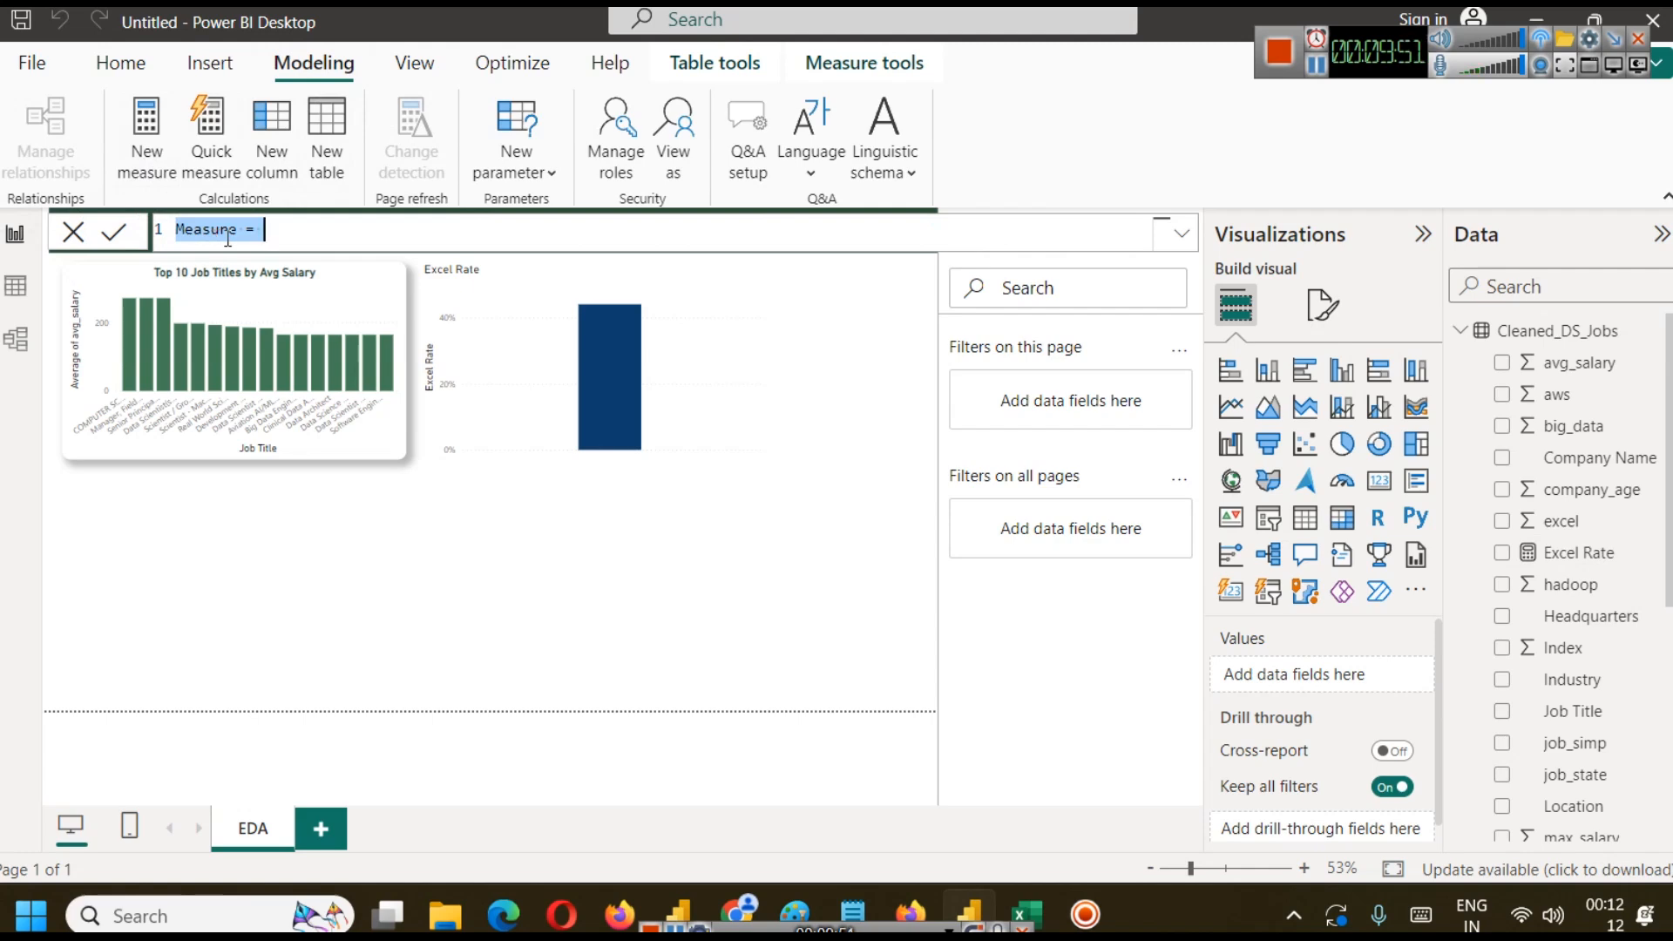
pyautogui.write('Excel Rate = (COUNTROWS(FILTER(Cleaned_DS_Jobs, Cleaned_DS_Jobs[Excel] = 1)) / COUNT(Cleaned_DS_Jobs[Index]))')
# Rename the new measure Aws Rate, filter it on Cleaned_DS_Jobs[aws] = 1, and commit the formula.
pyautogui.doubleClick(200, 228)
pyautogui.write('Aws')
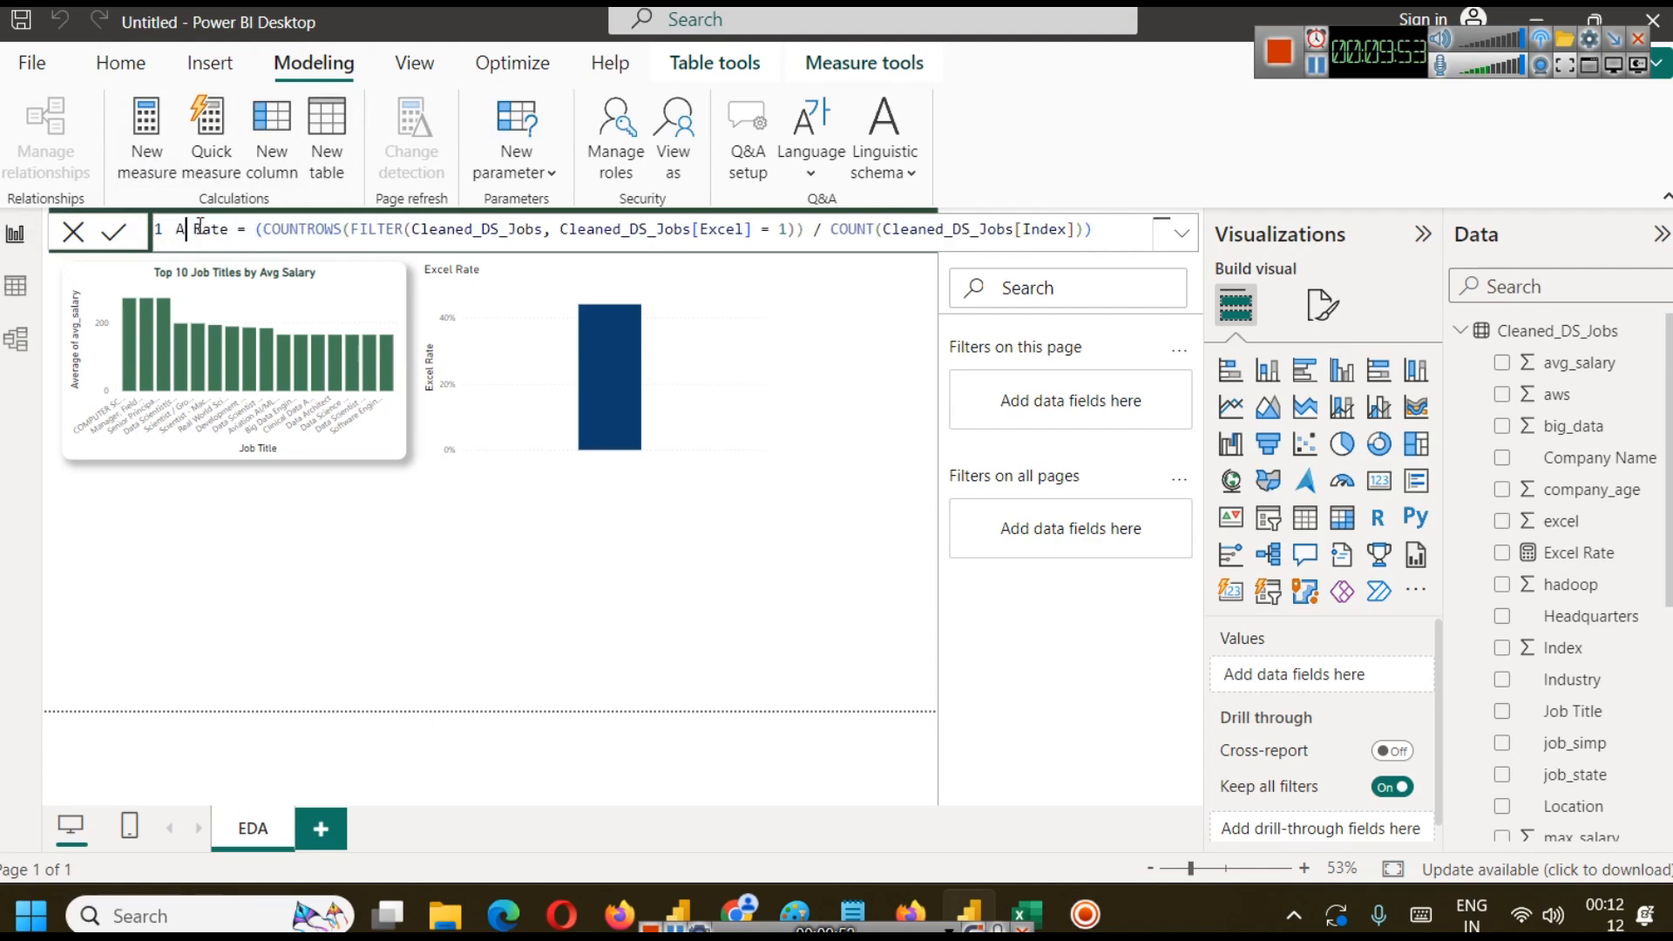
pyautogui.doubleClick(742, 230)
pyautogui.write('aws')
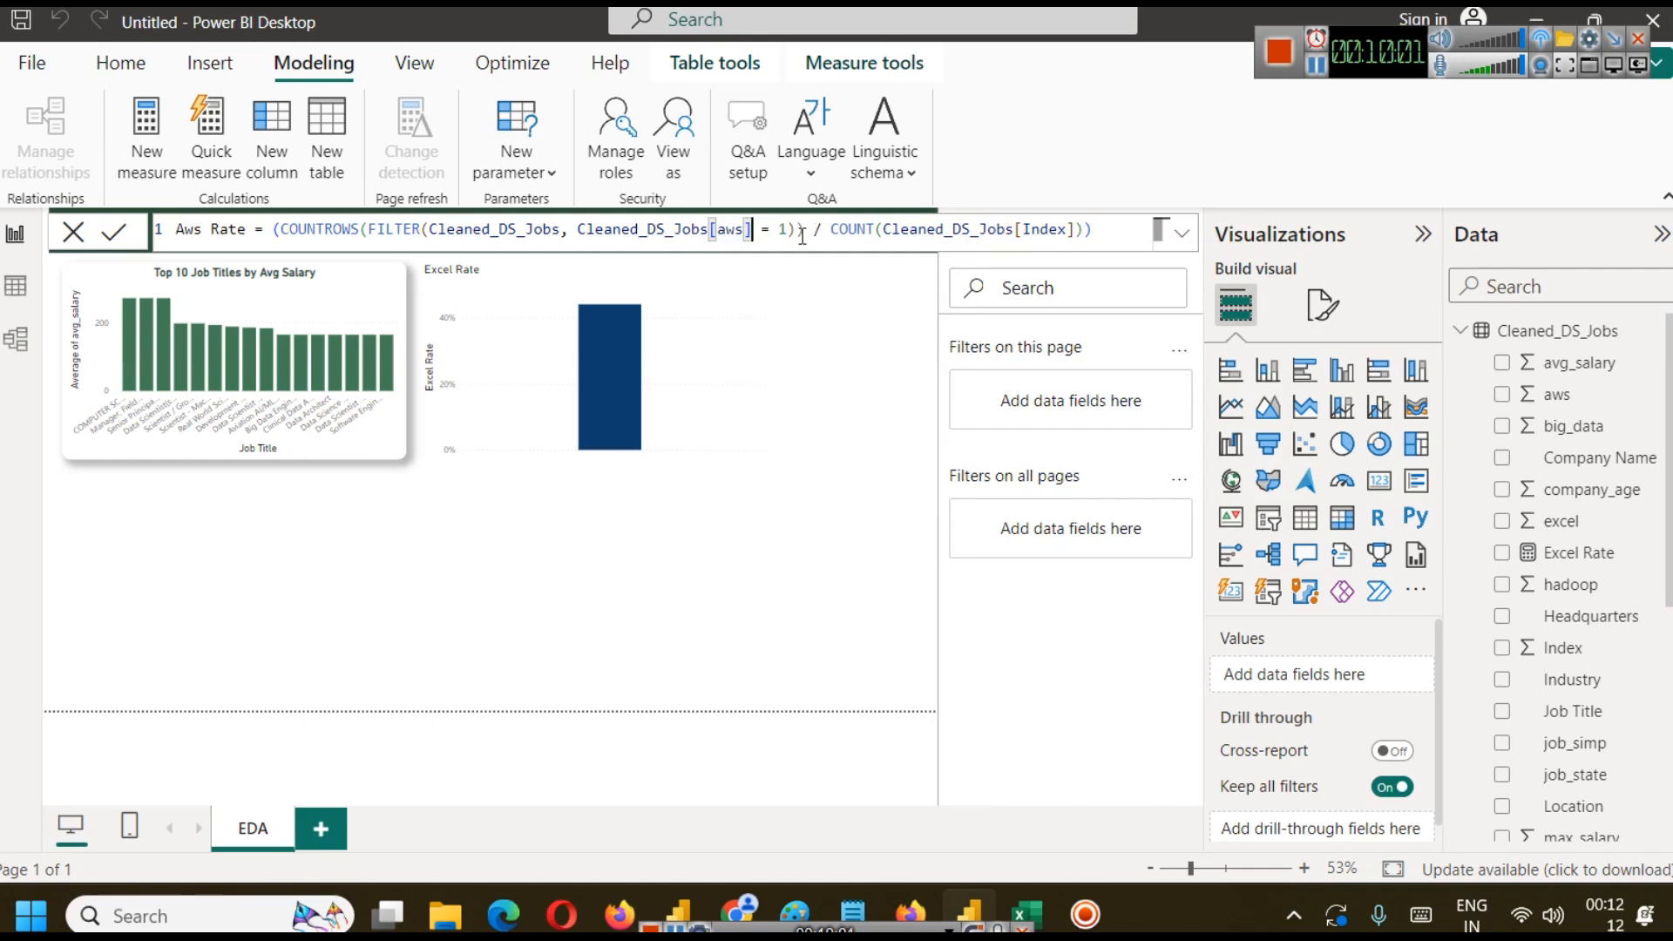
pyautogui.click(1104, 228)
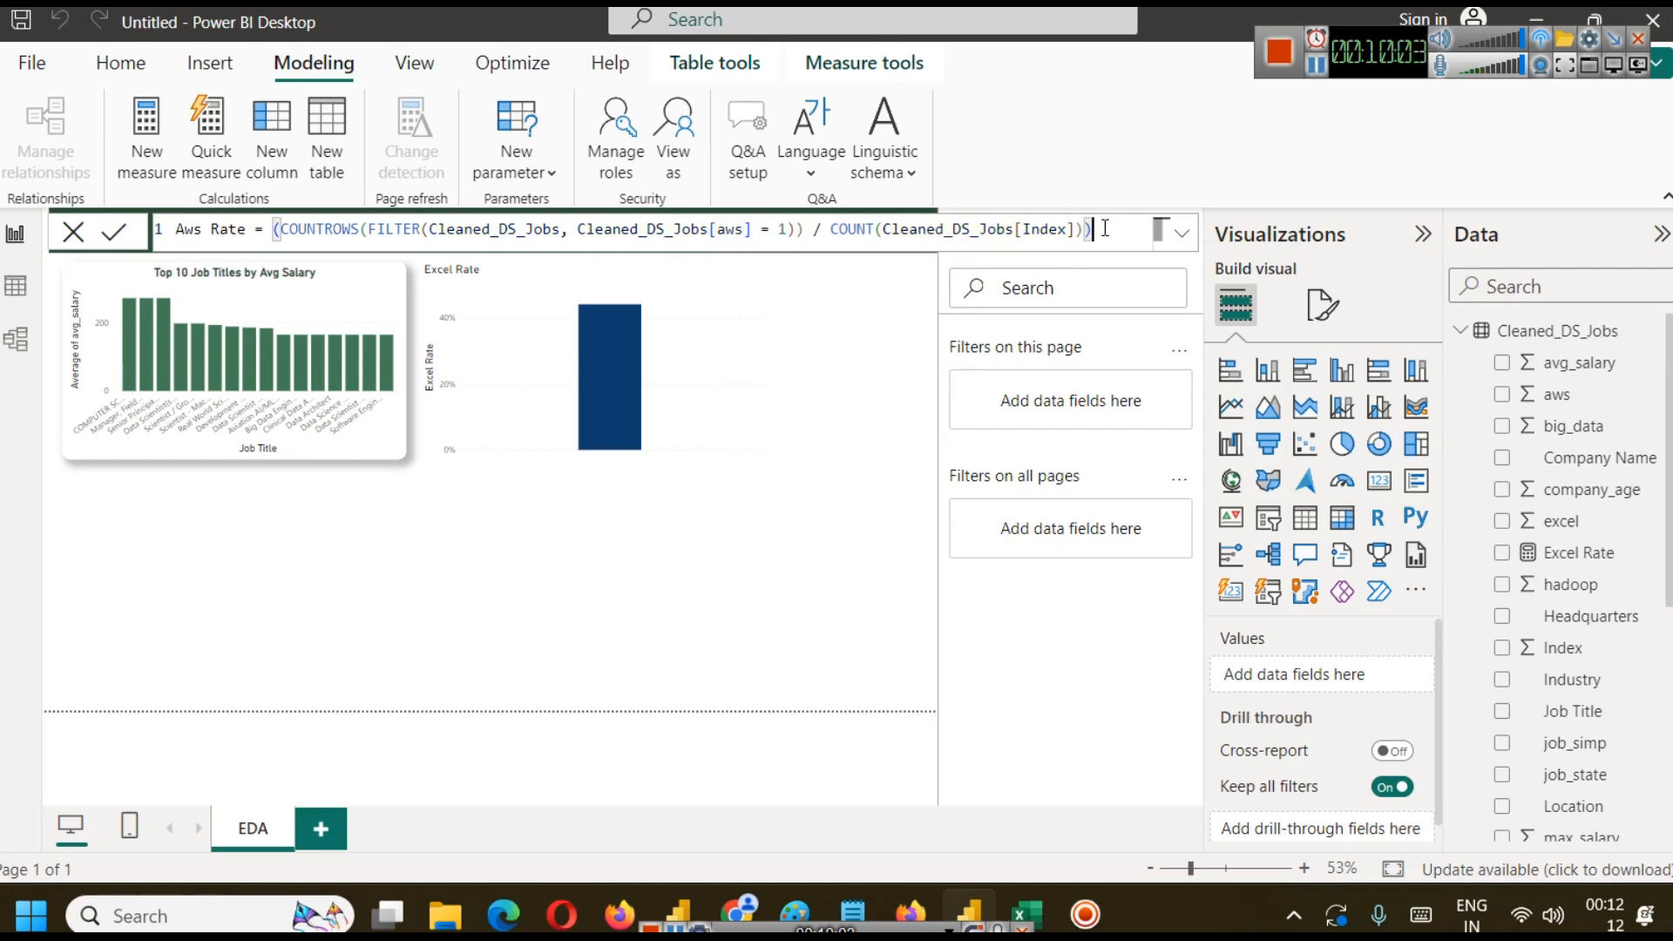
pyautogui.click(121, 238)
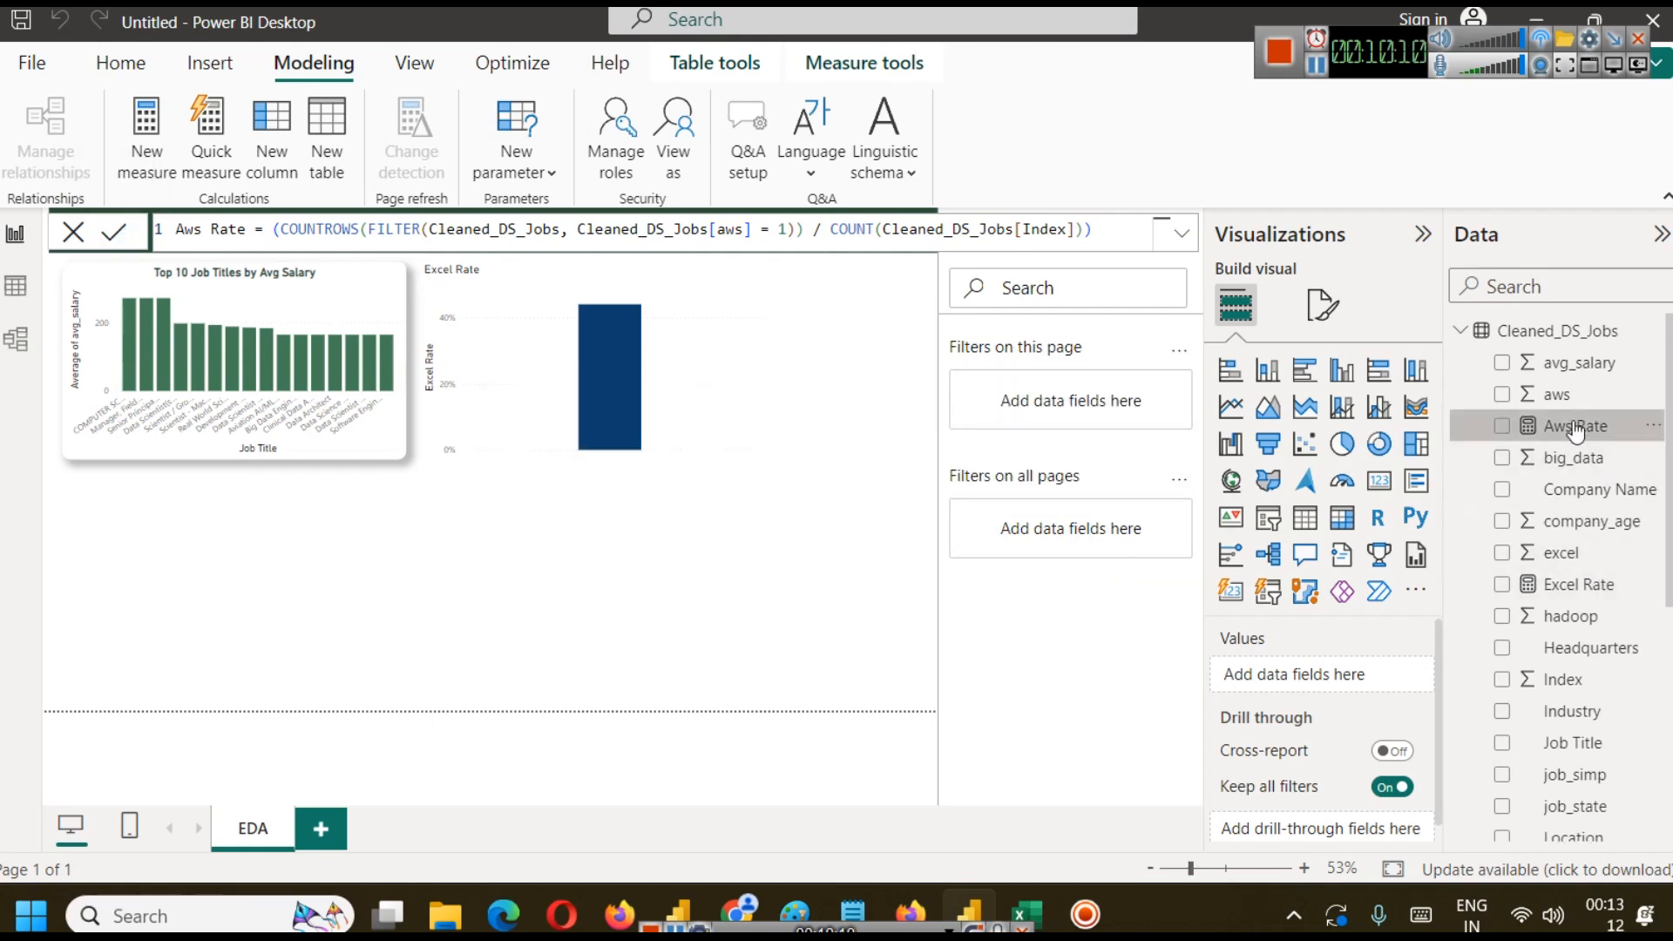
# Format the Aws Rate measure as Percentage in the table view.
pyautogui.click(16, 287)
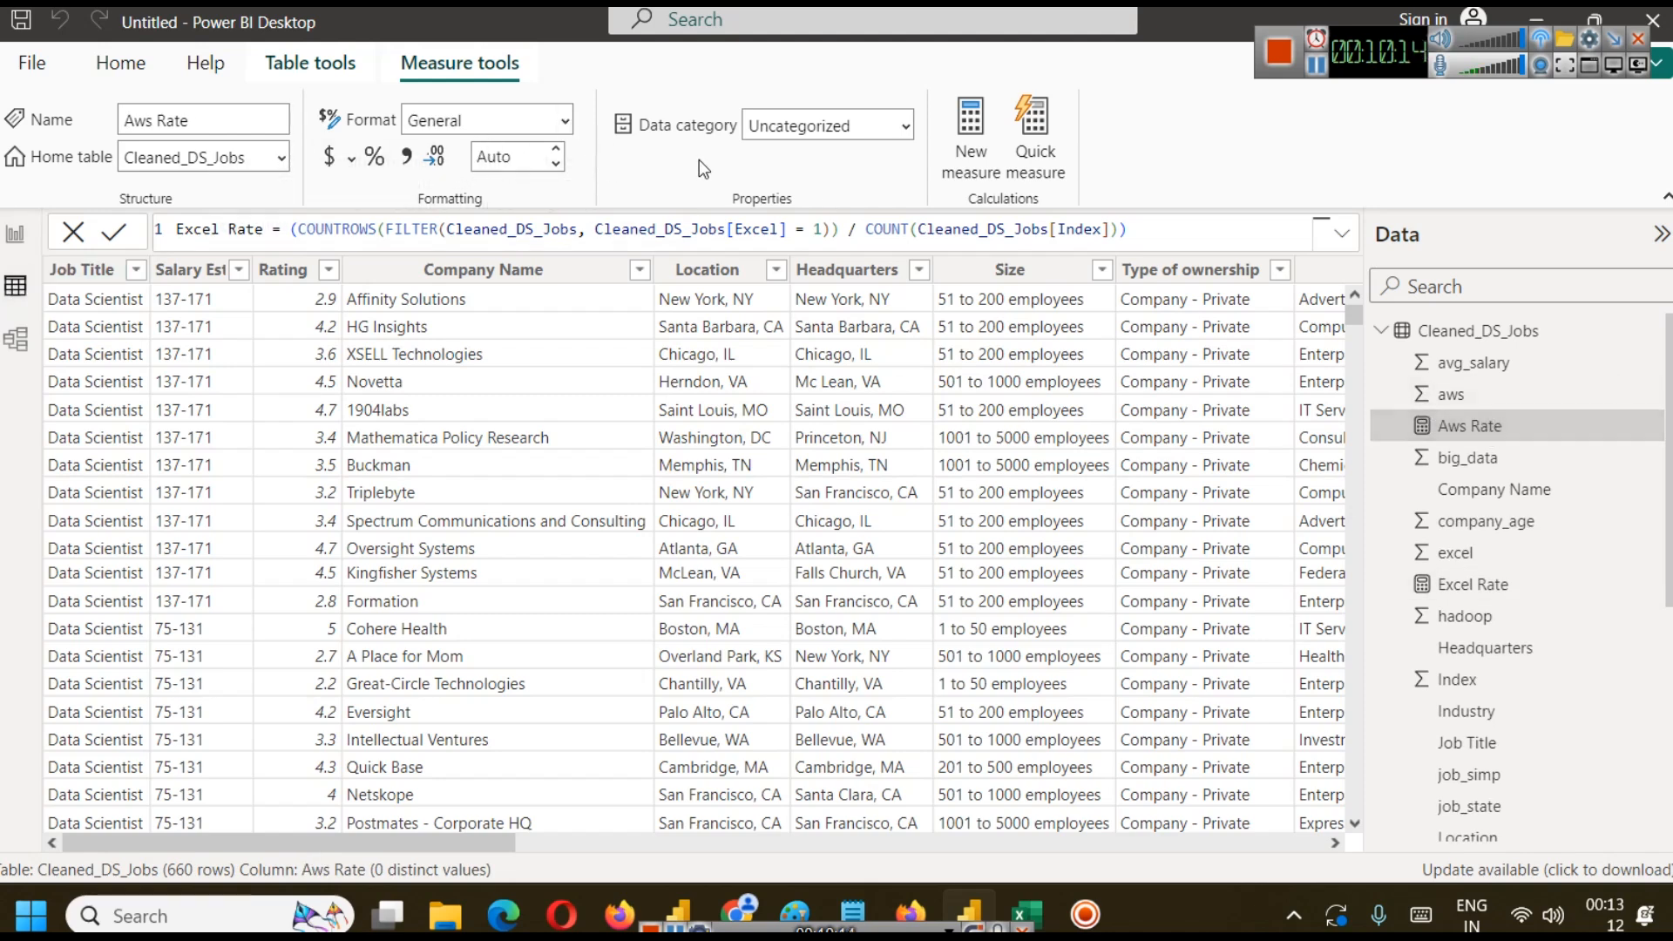
pyautogui.click(561, 120)
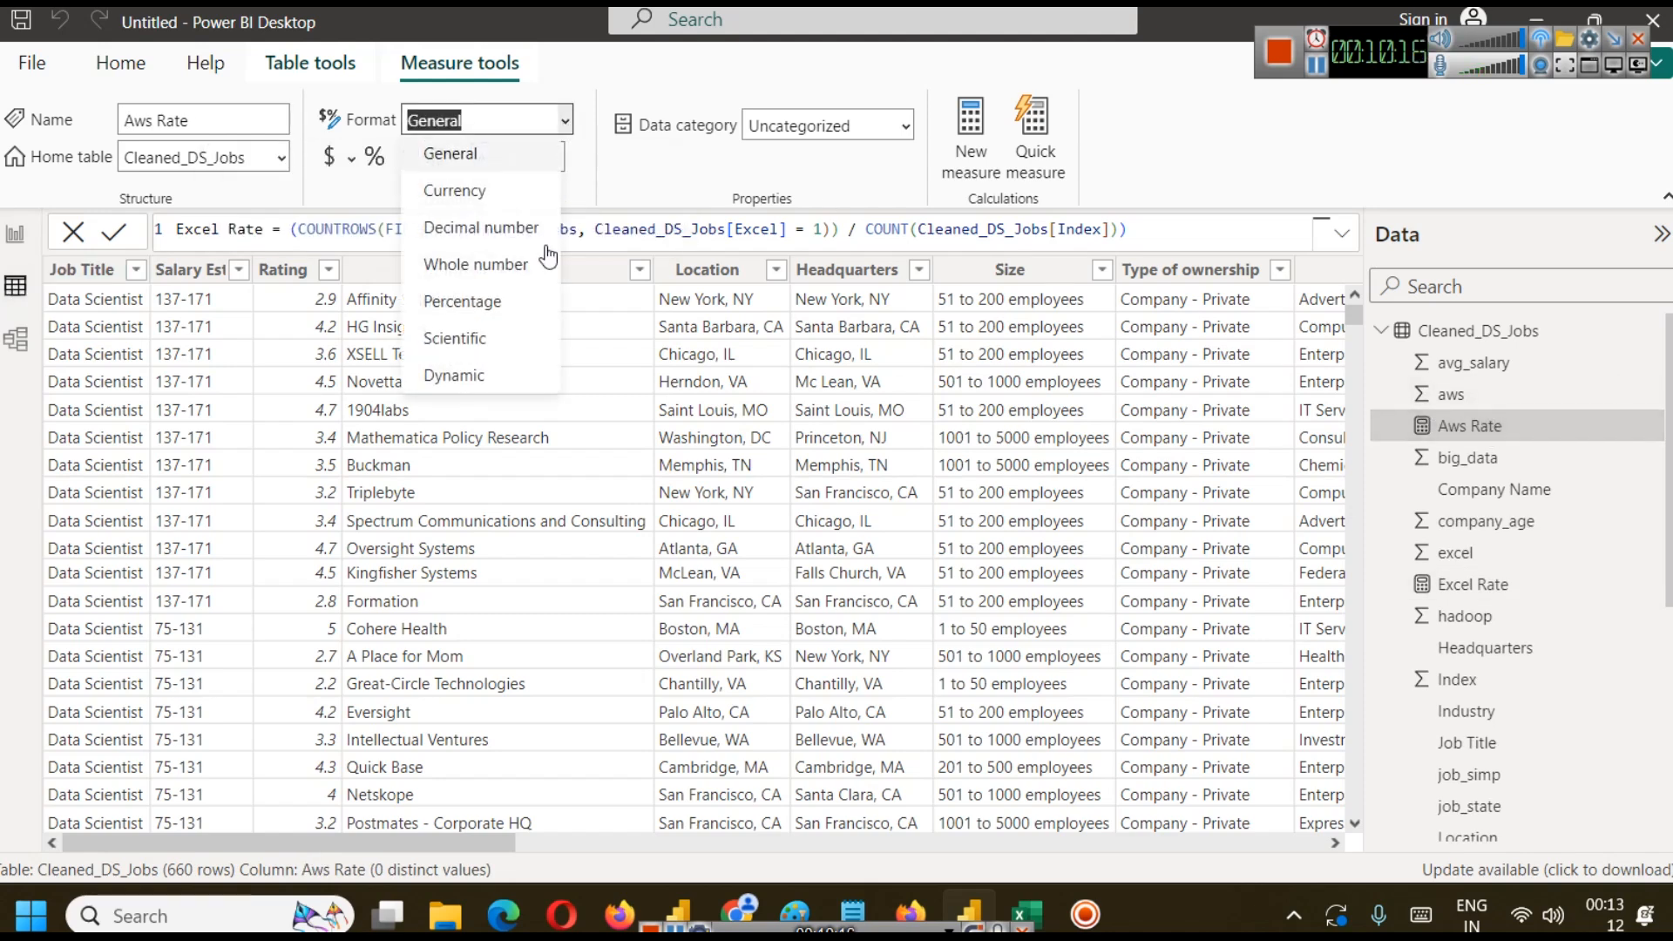
pyautogui.click(503, 302)
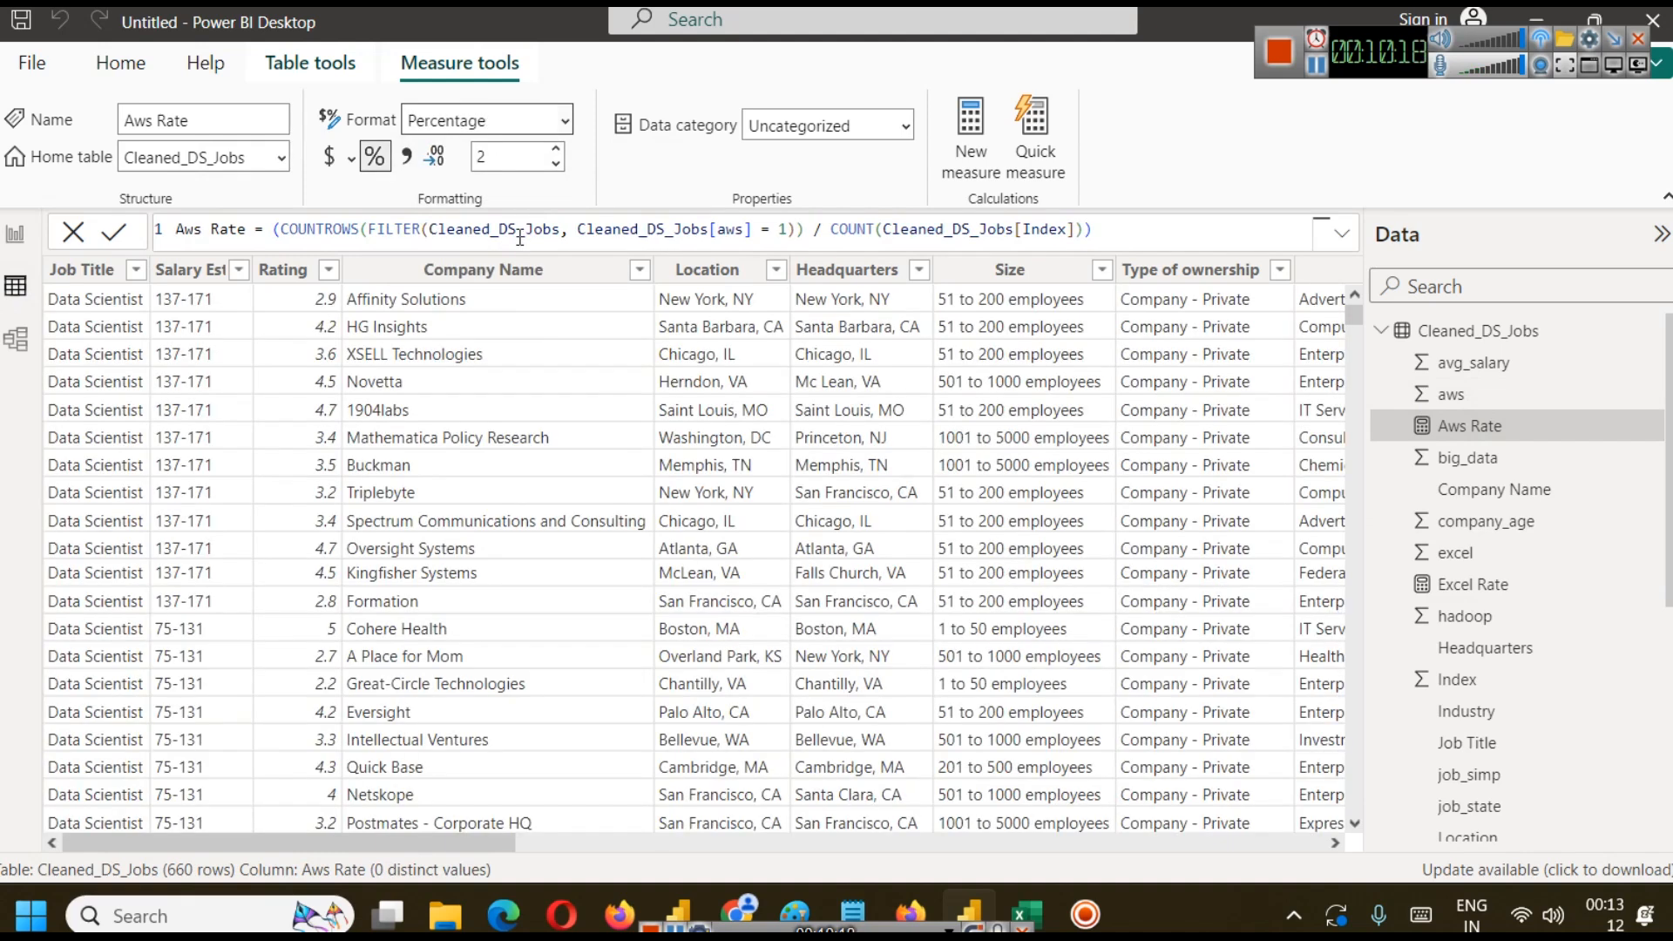
# Add the Aws Rate measure to the Y-axis of the Excel Rate chart on the report page.
pyautogui.click(15, 234)
pyautogui.click(679, 377)
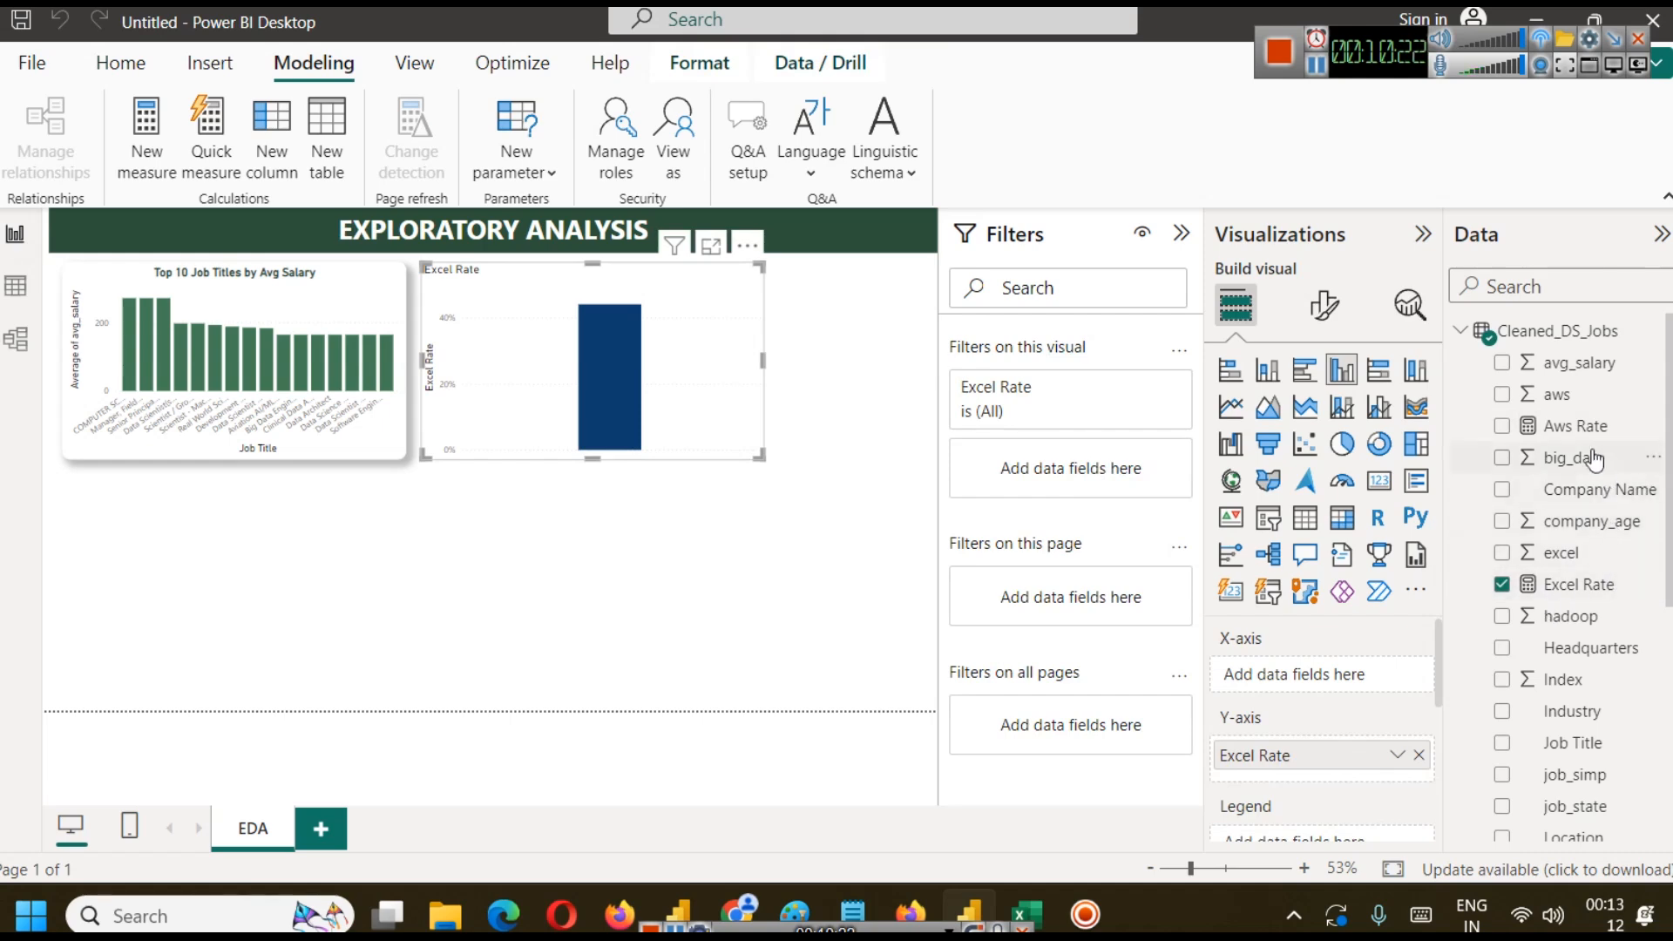
pyautogui.moveTo(1573, 431); pyautogui.dragTo(1332, 779)
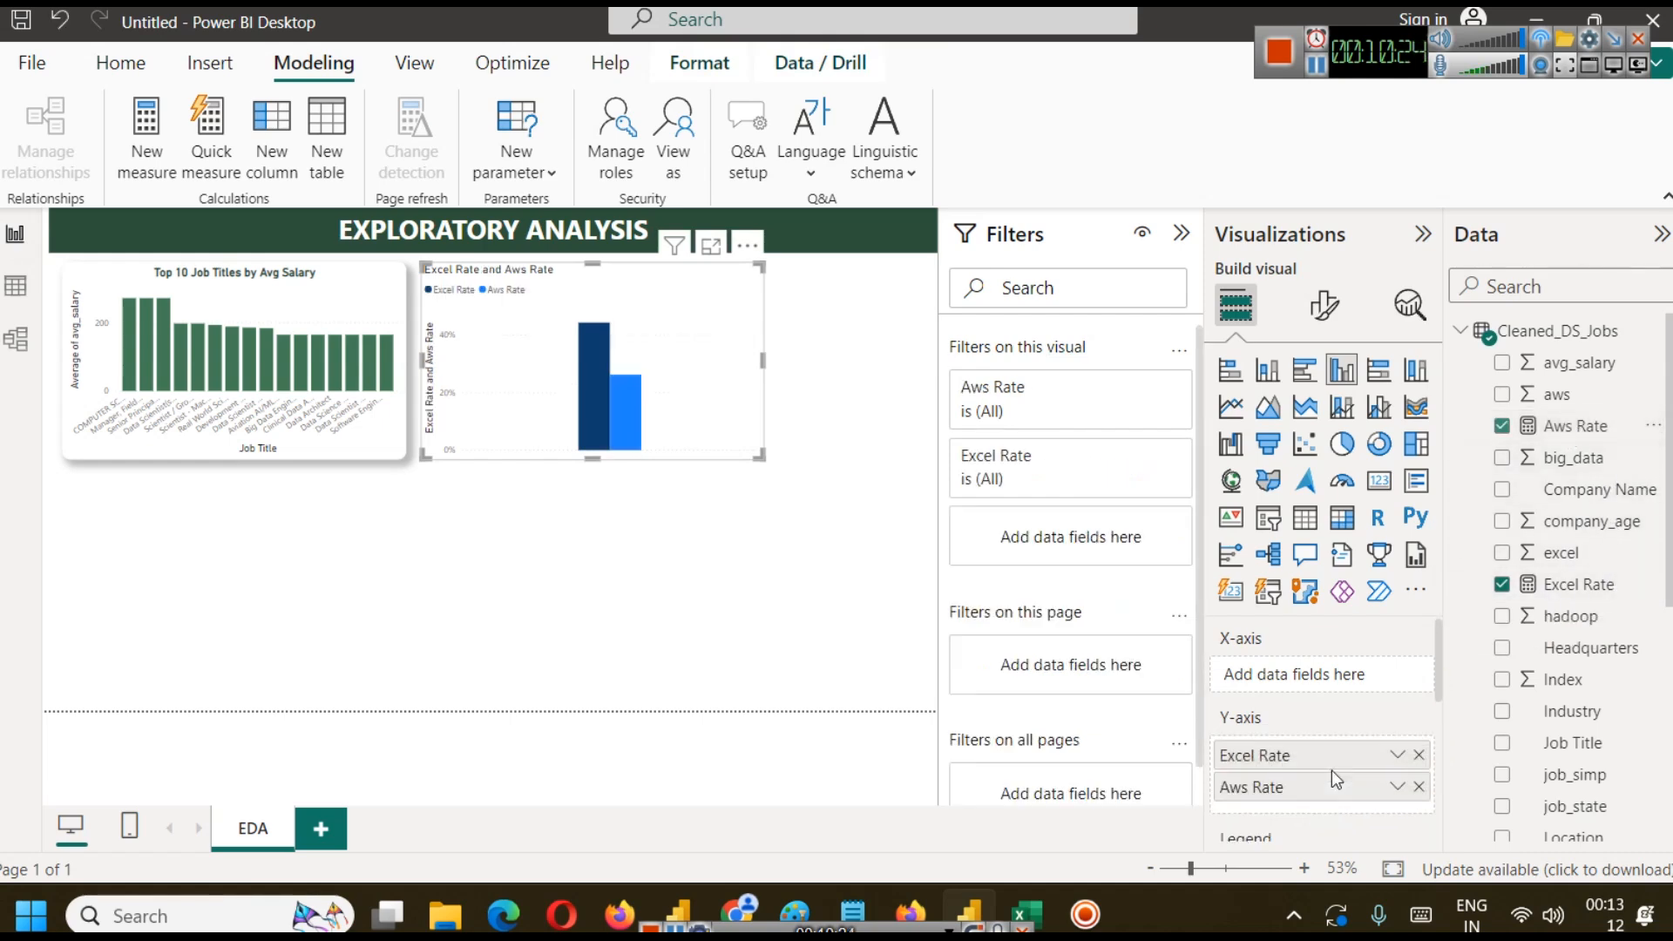
pyautogui.moveTo(629, 420)
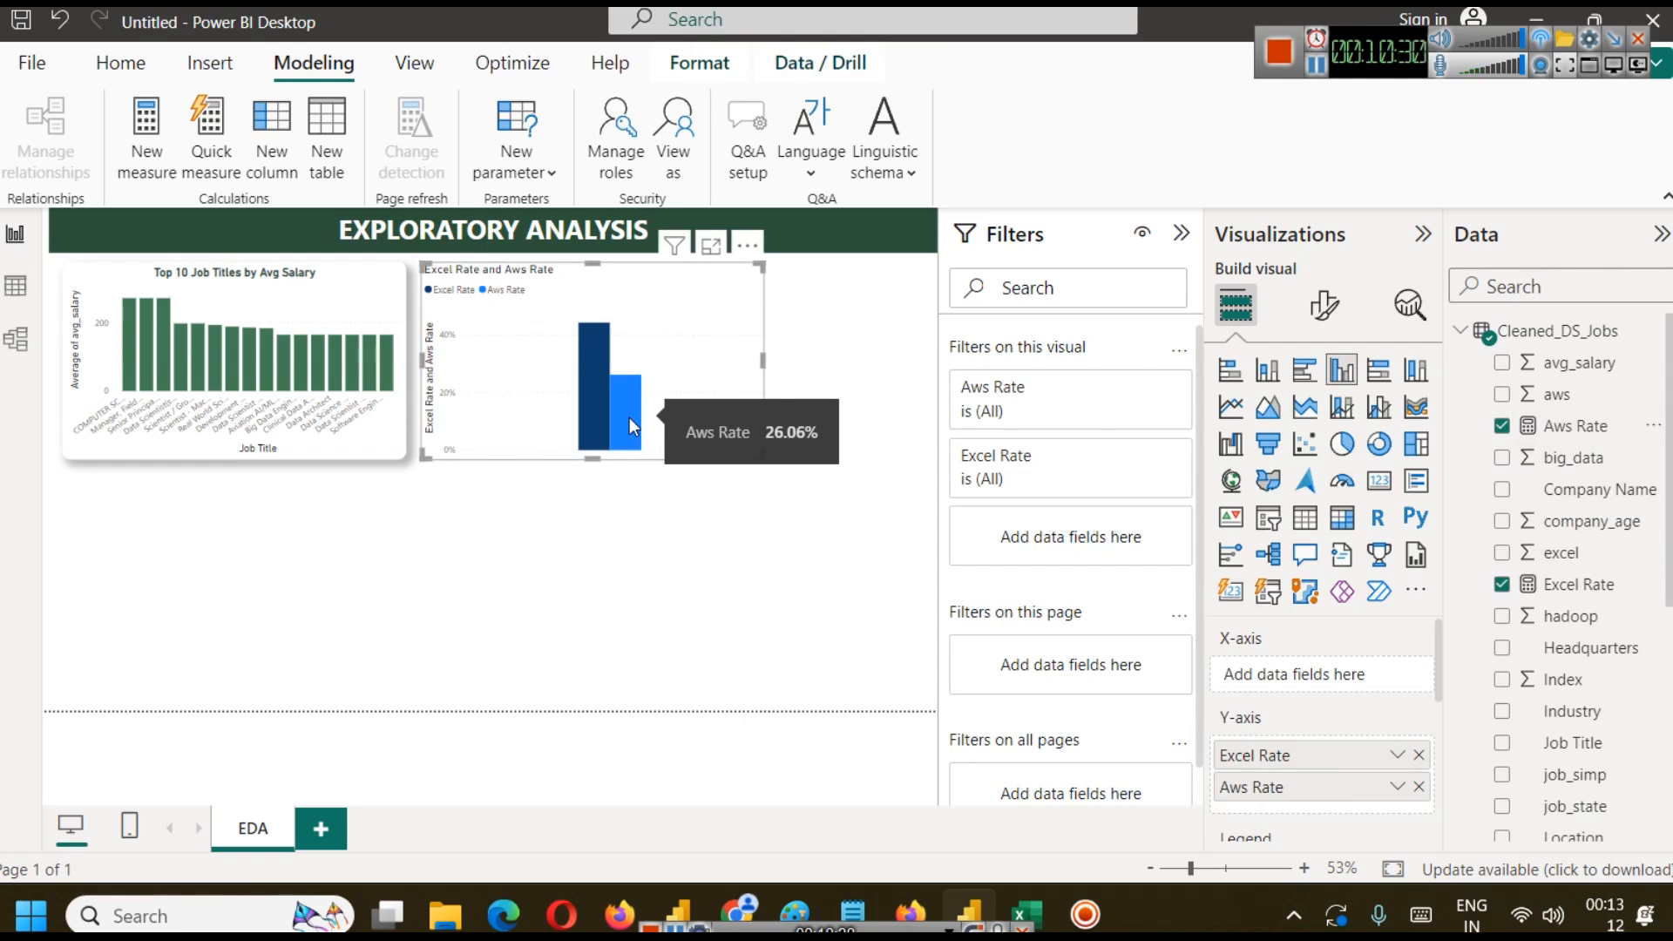
# Examine the skill columns in the table view and compare them with the Excel Rate and Aws Rate bars.
pyautogui.click(16, 286)
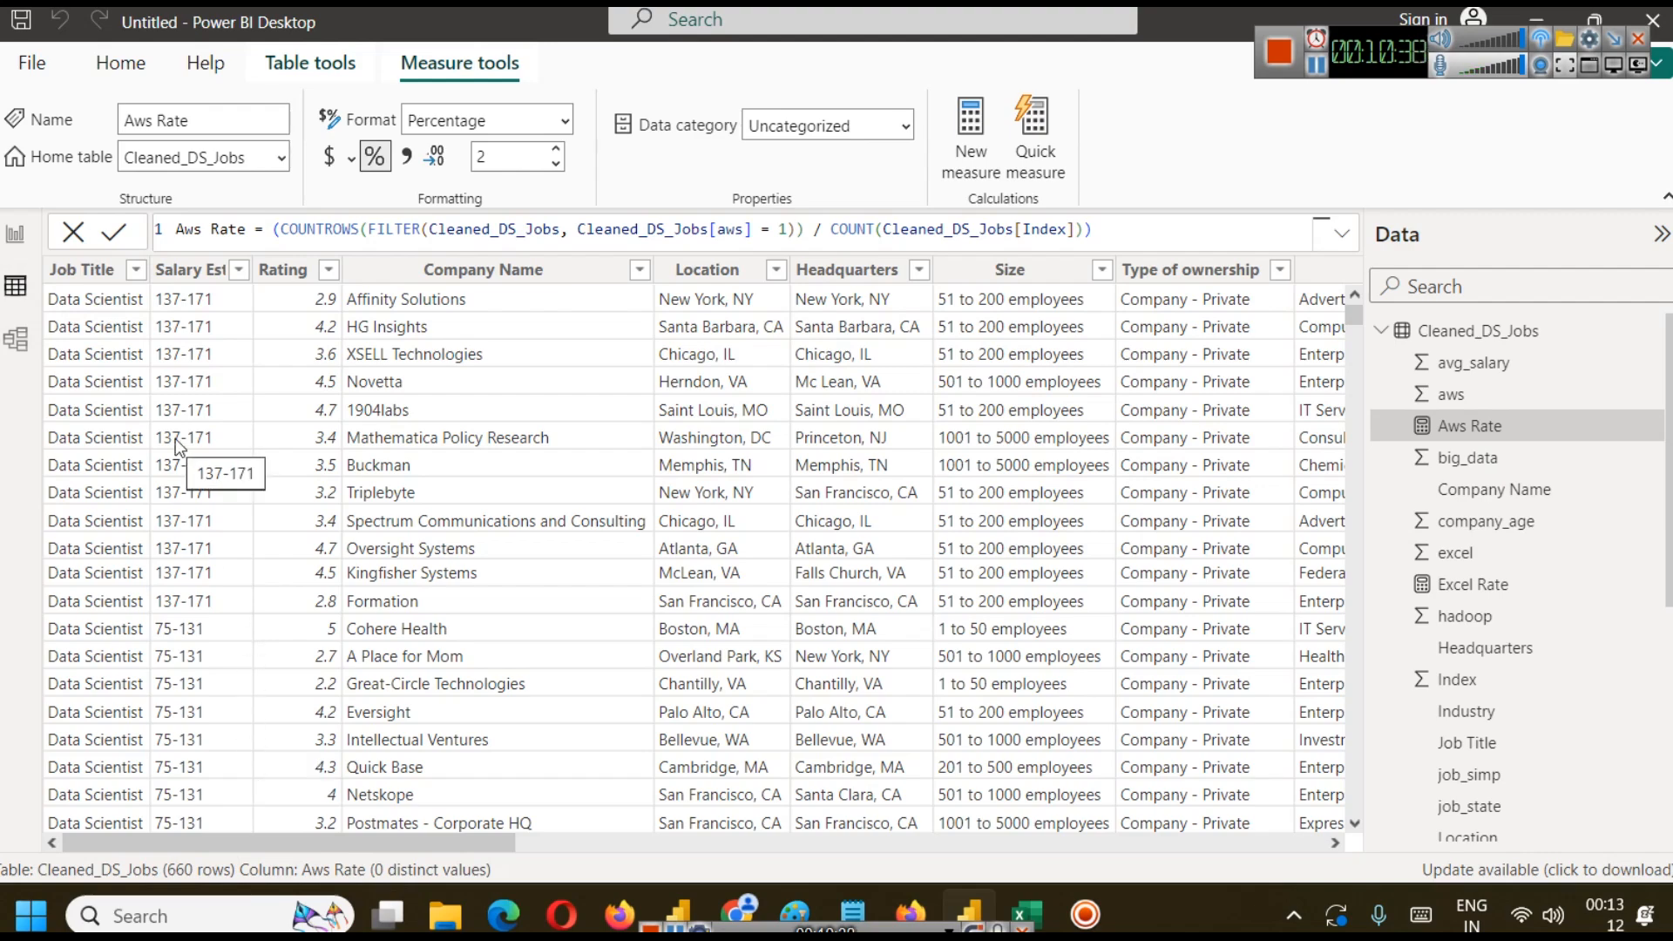
pyautogui.moveTo(488, 843); pyautogui.dragTo(1156, 800)
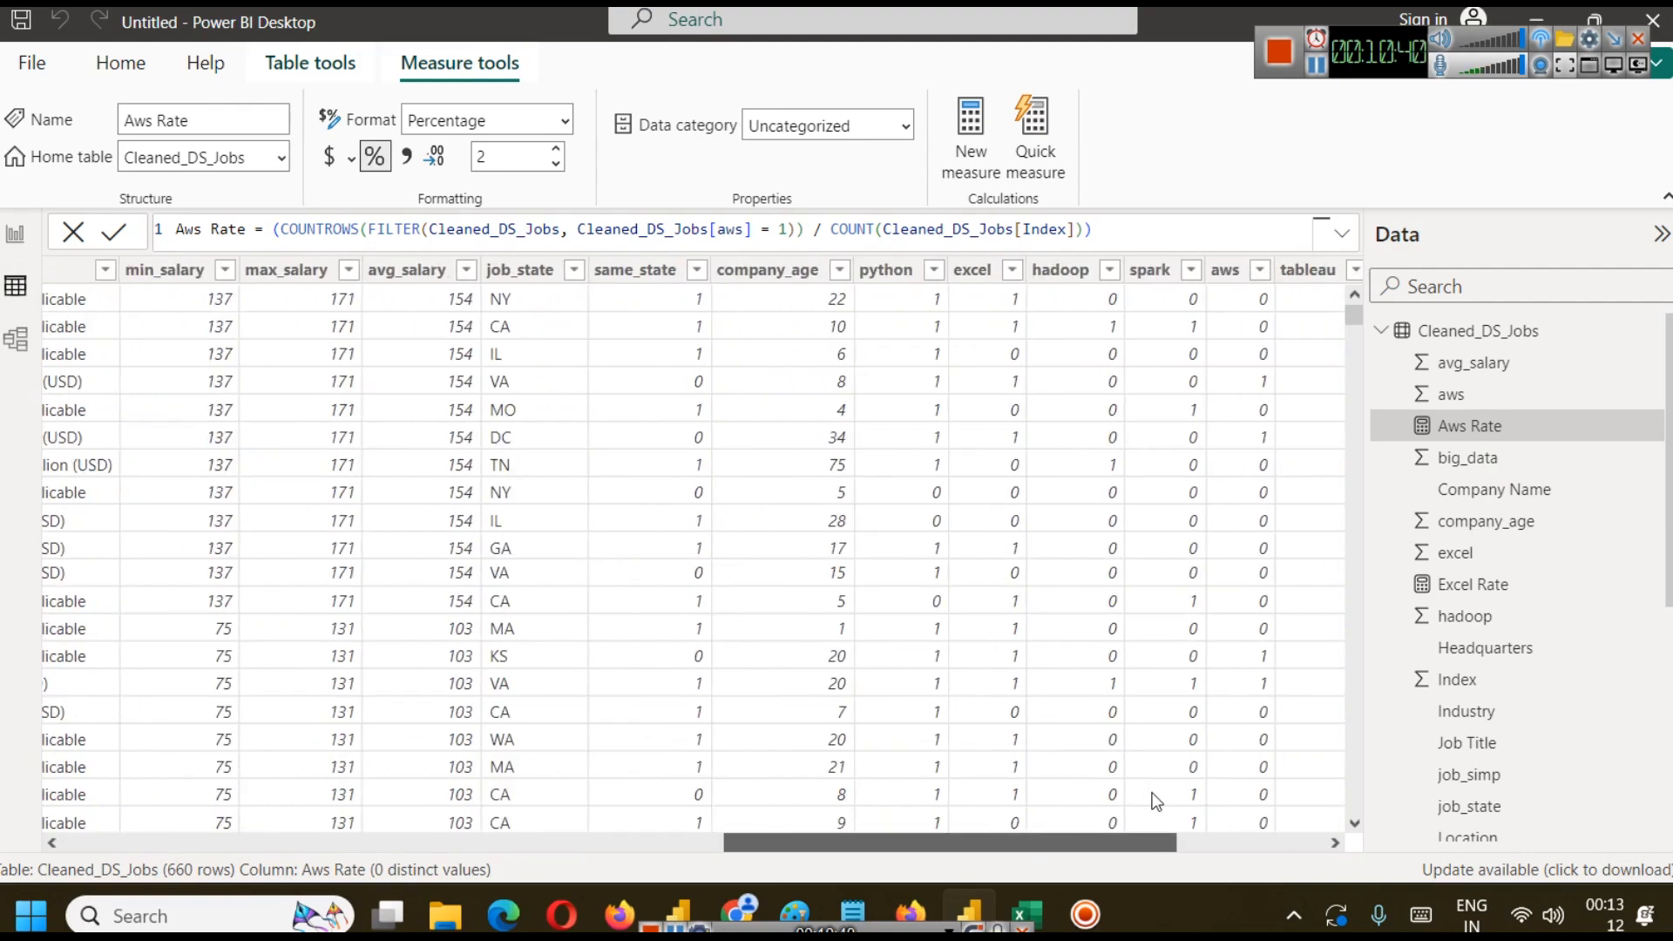
pyautogui.click(15, 236)
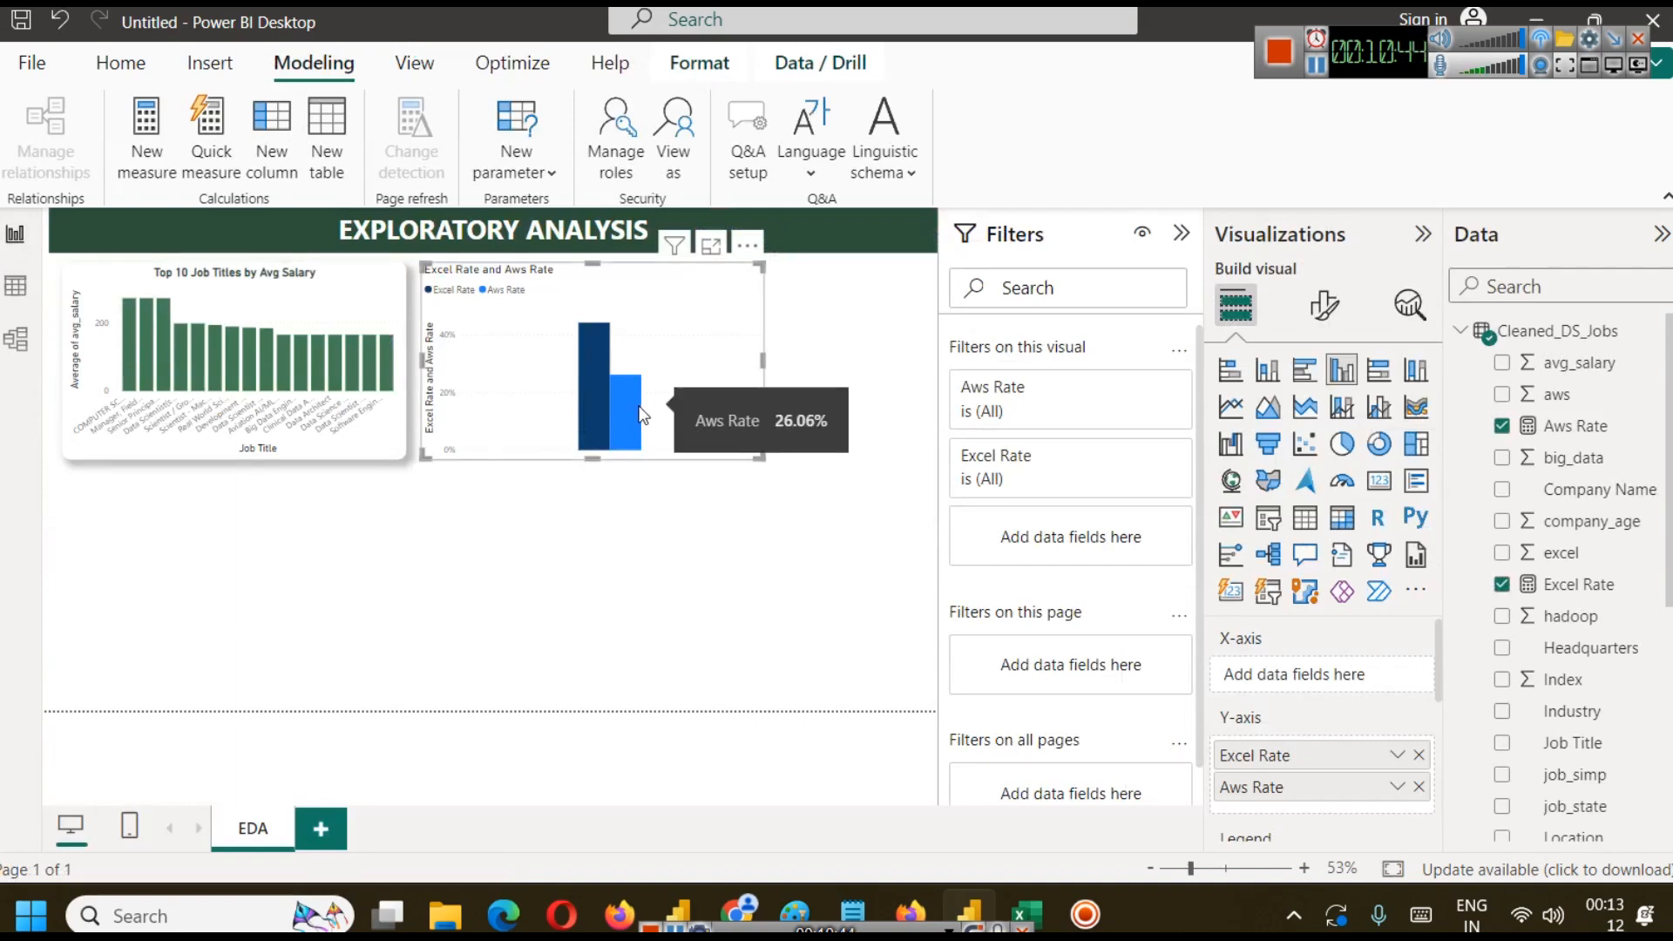
pyautogui.moveTo(589, 382)
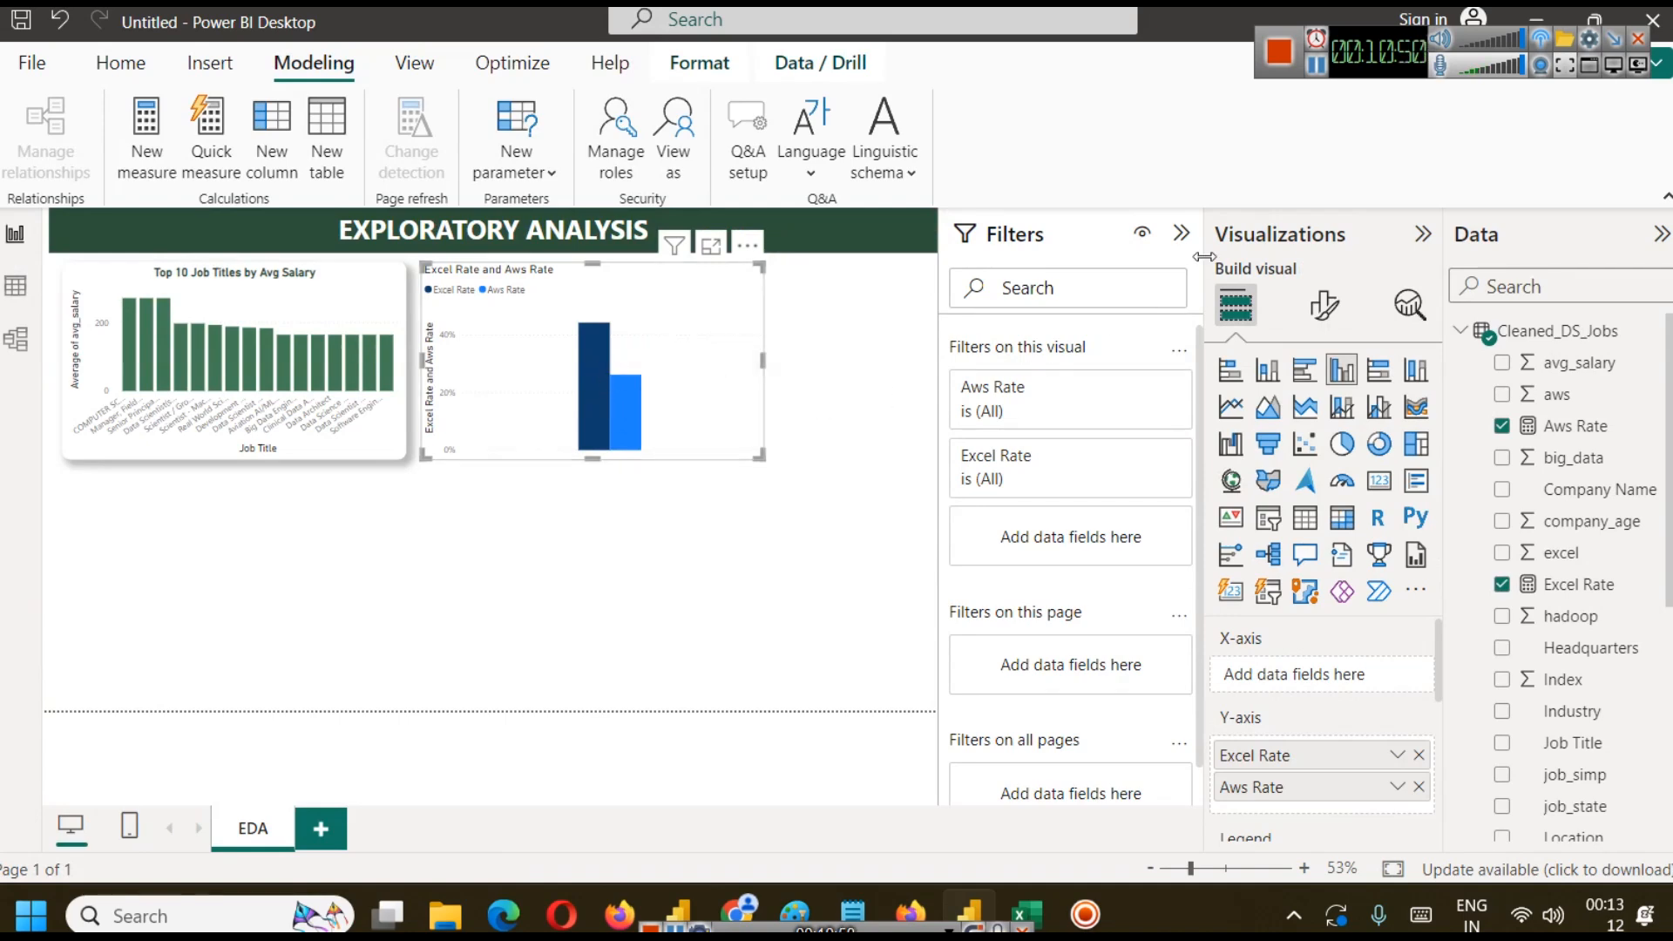
pyautogui.click(1314, 73)
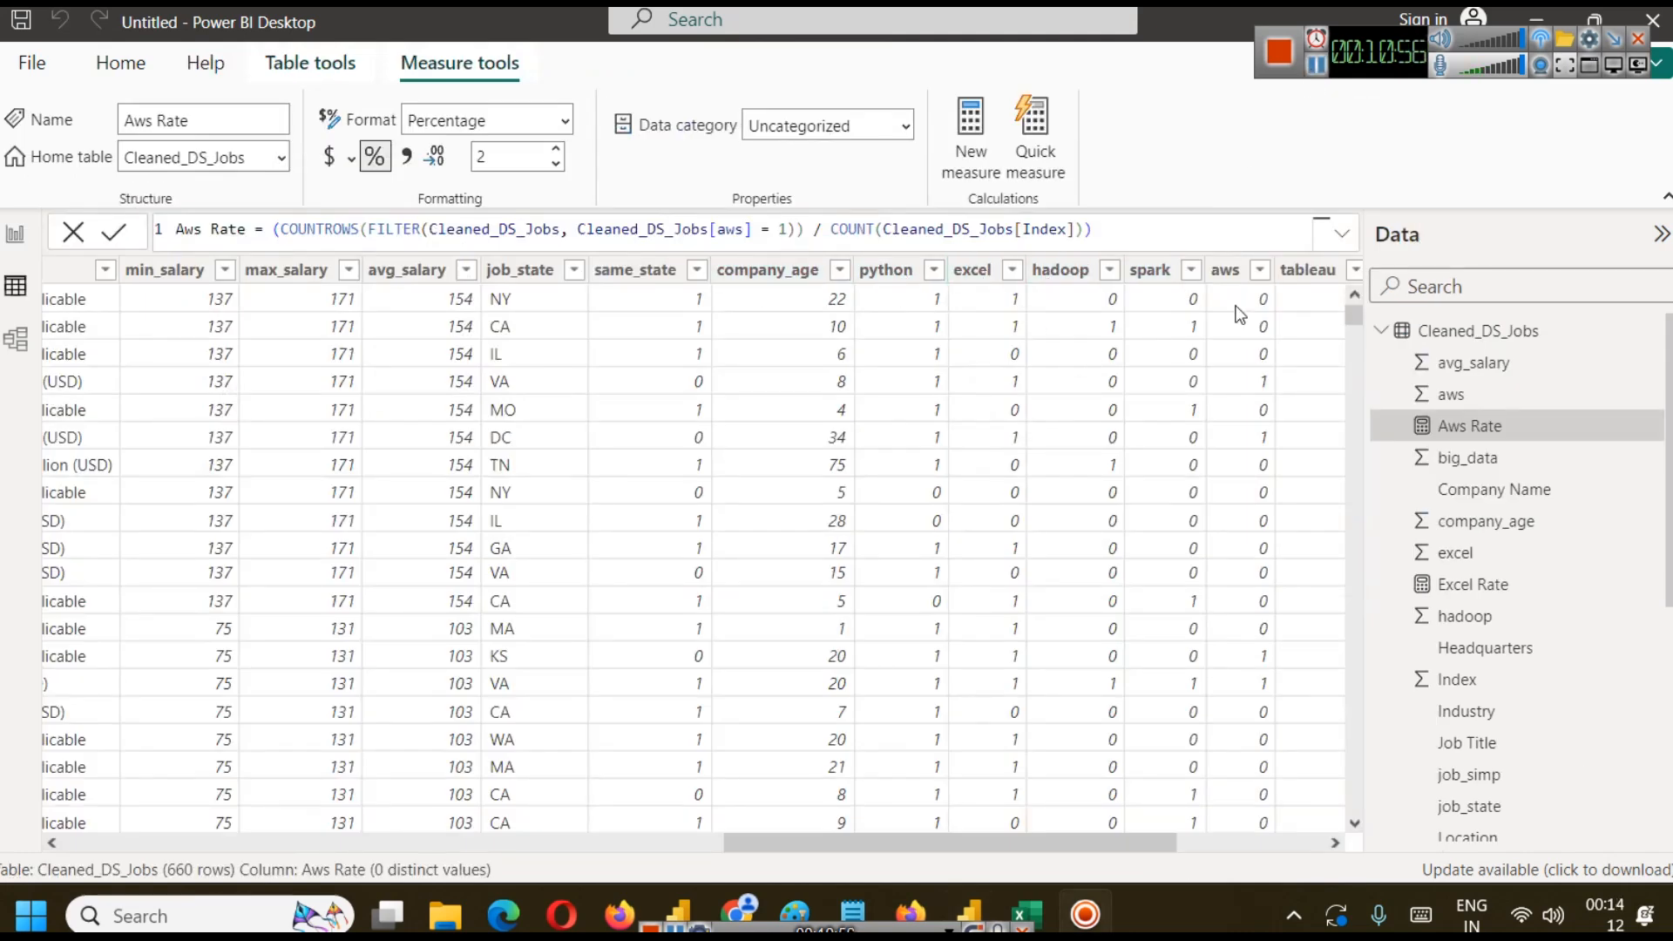
pyautogui.click(23, 240)
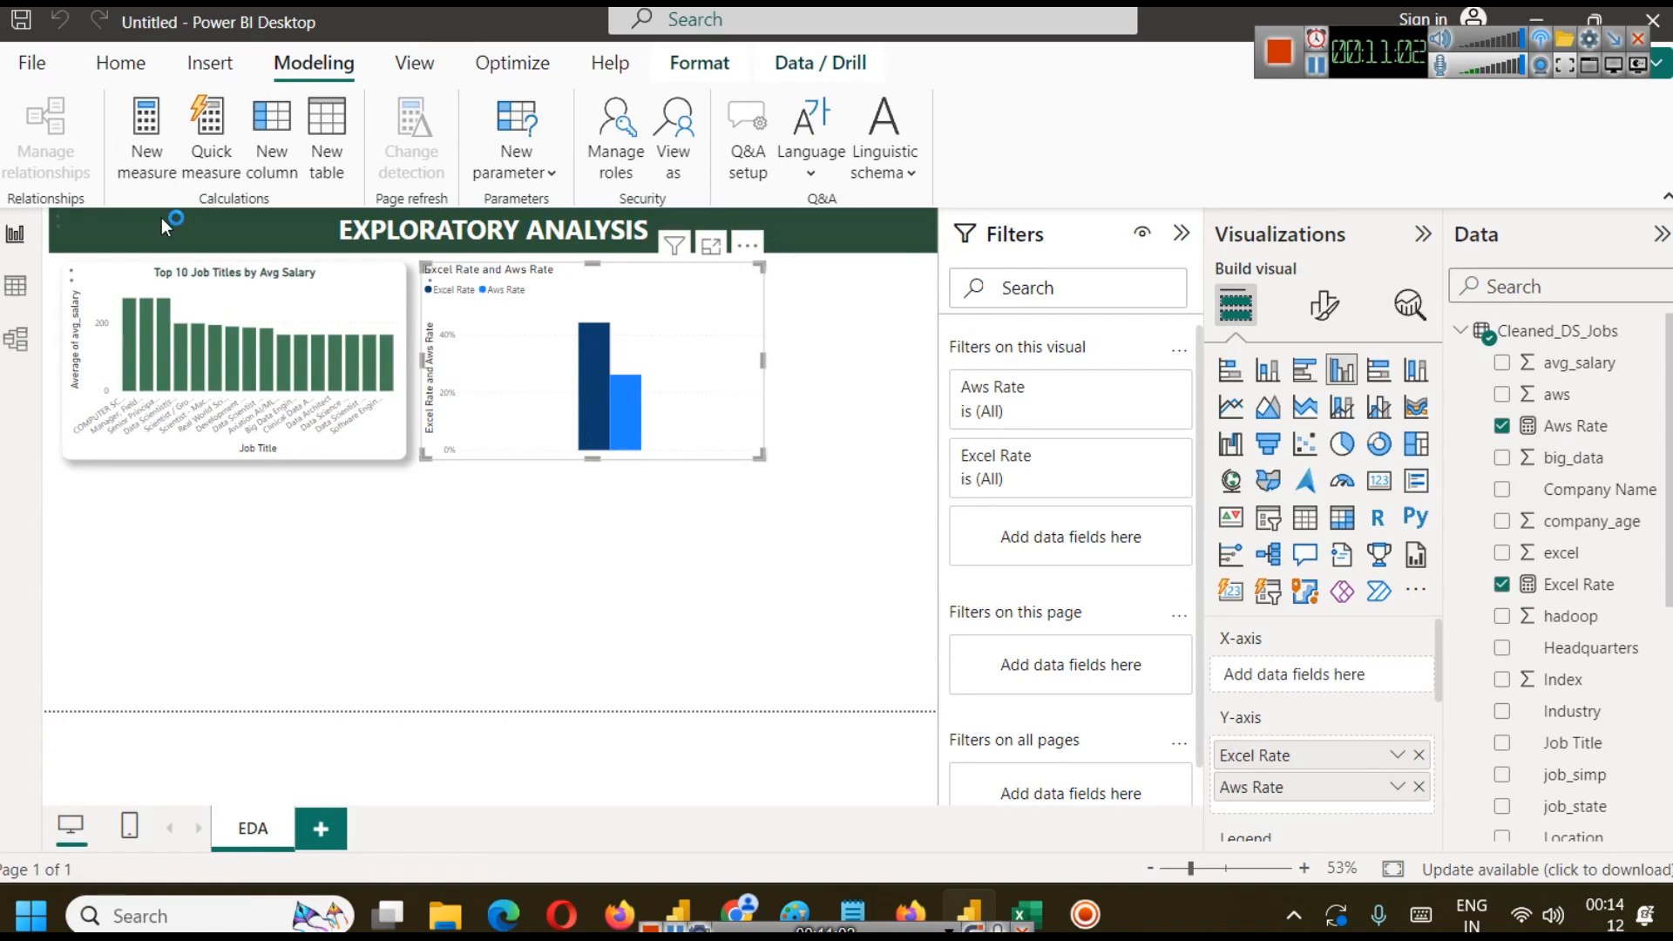
# Create a Python Rate measure from the Excel Rate formula, filtering on Cleaned_DS_Jobs[python] = 1.
pyautogui.write('Excel Rate = (COUNTROWS(FILTER(Cleaned_DS_Jobs, Cleaned_DS_Jobs[Excel] = 1)) / COUNT(Cleaned_DS_Jobs[Index]))')
pyautogui.doubleClick(184, 235)
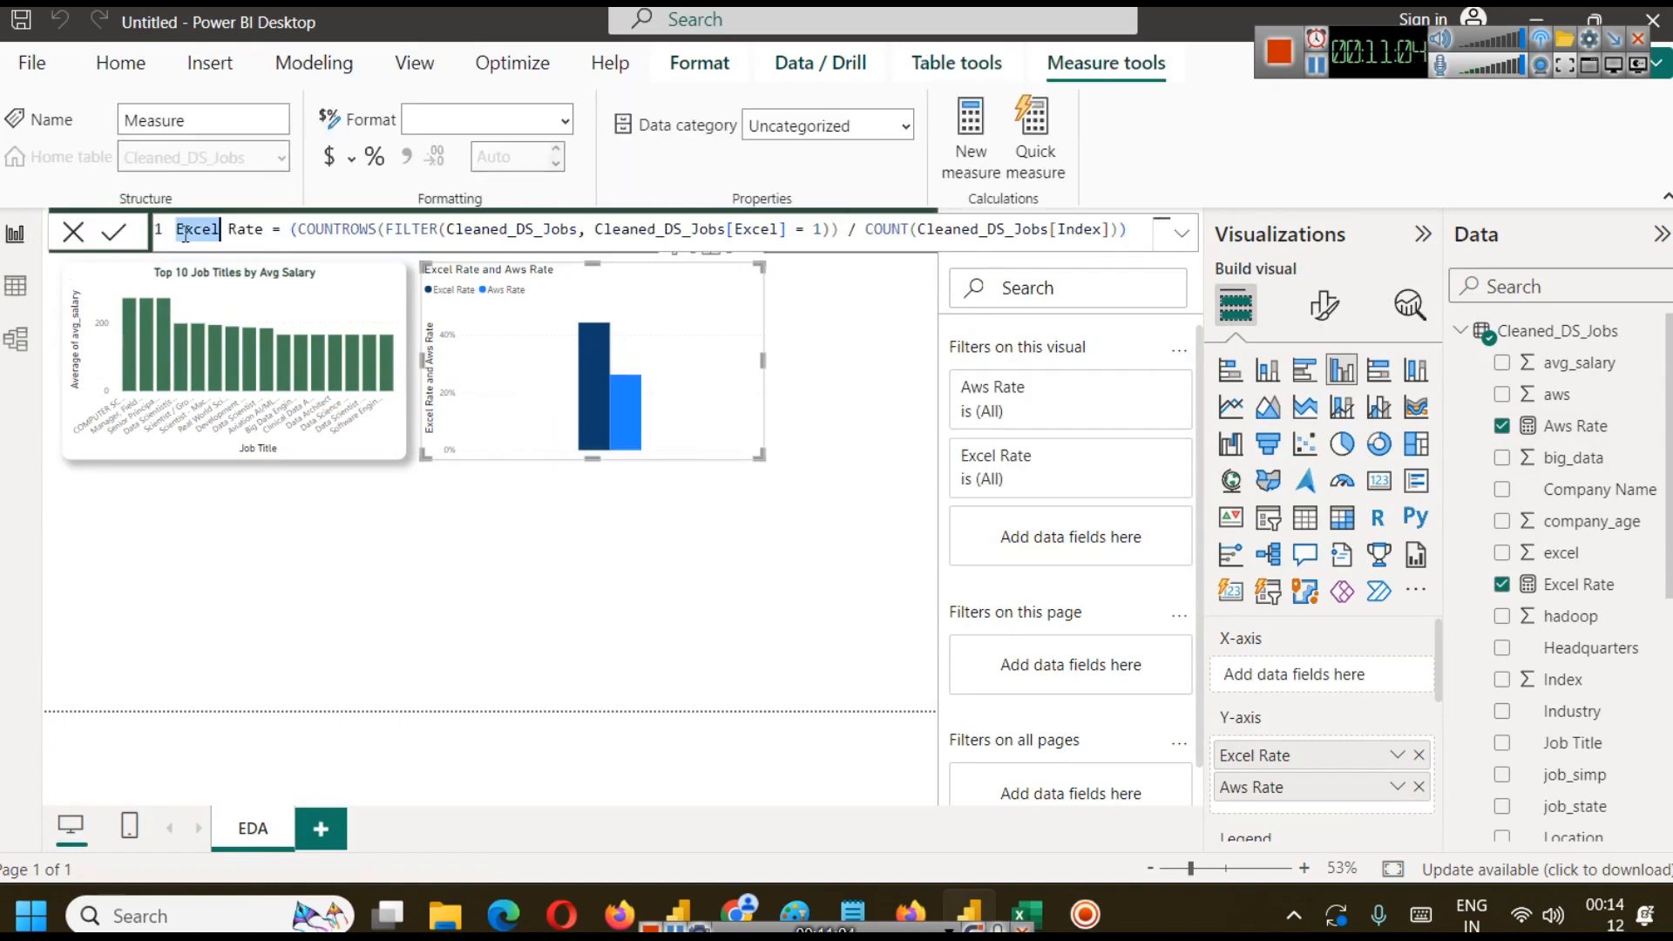
pyautogui.write('Python')
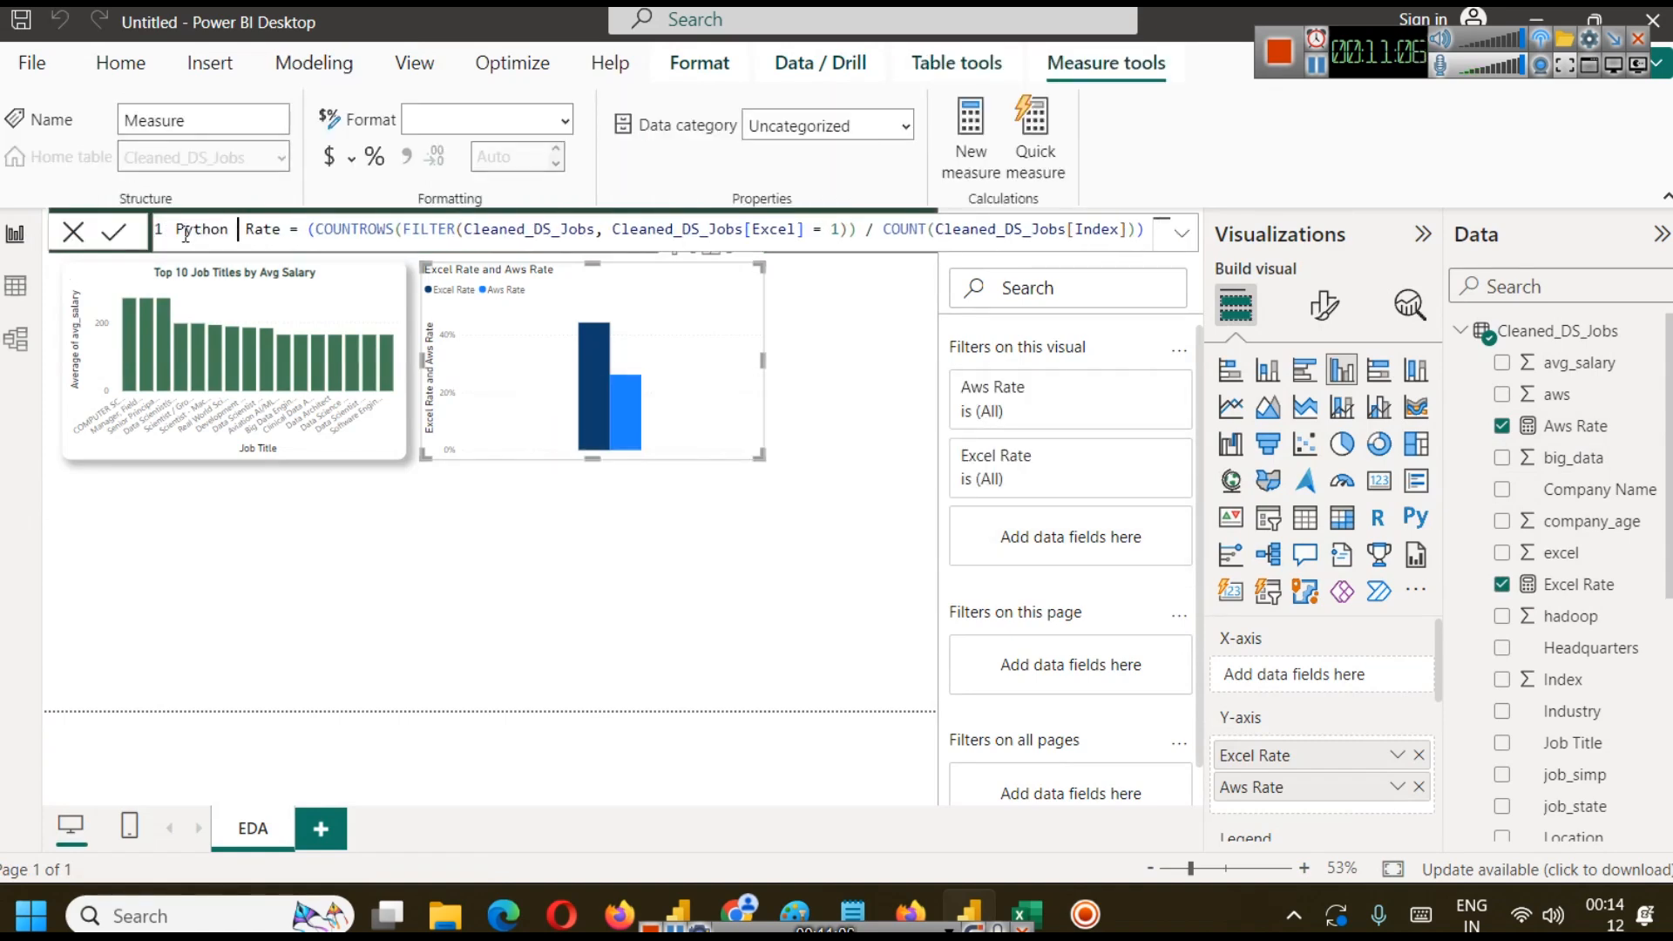
pyautogui.press('BackSpace')
pyautogui.doubleClick(767, 229)
pyautogui.write('python')
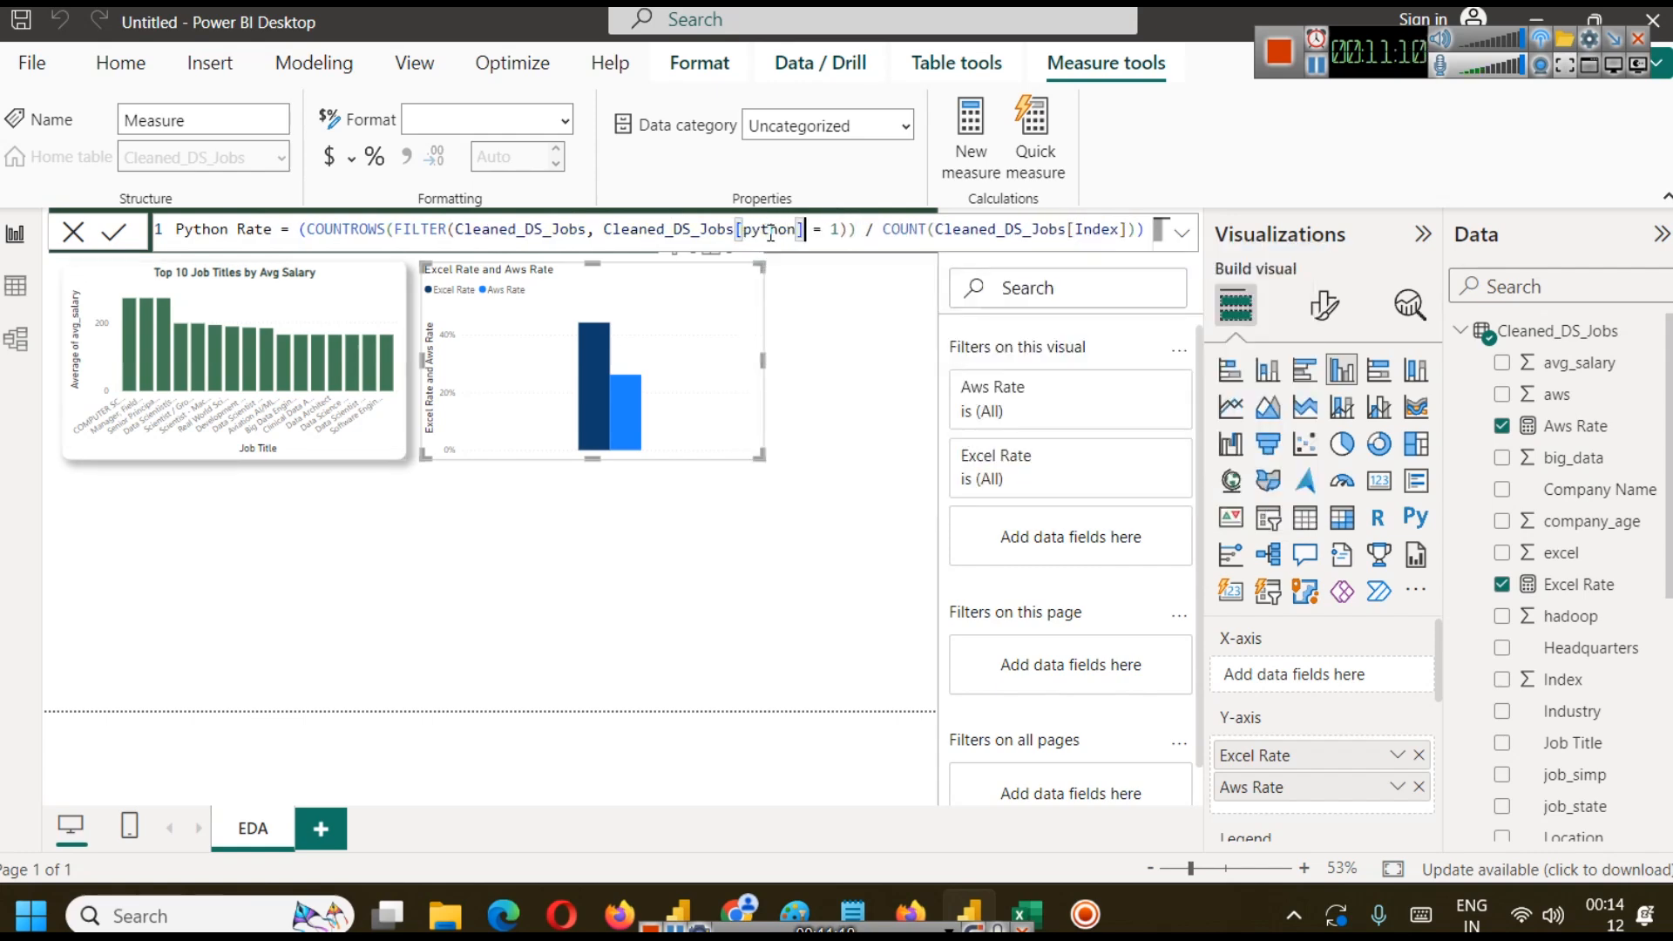
pyautogui.click(115, 232)
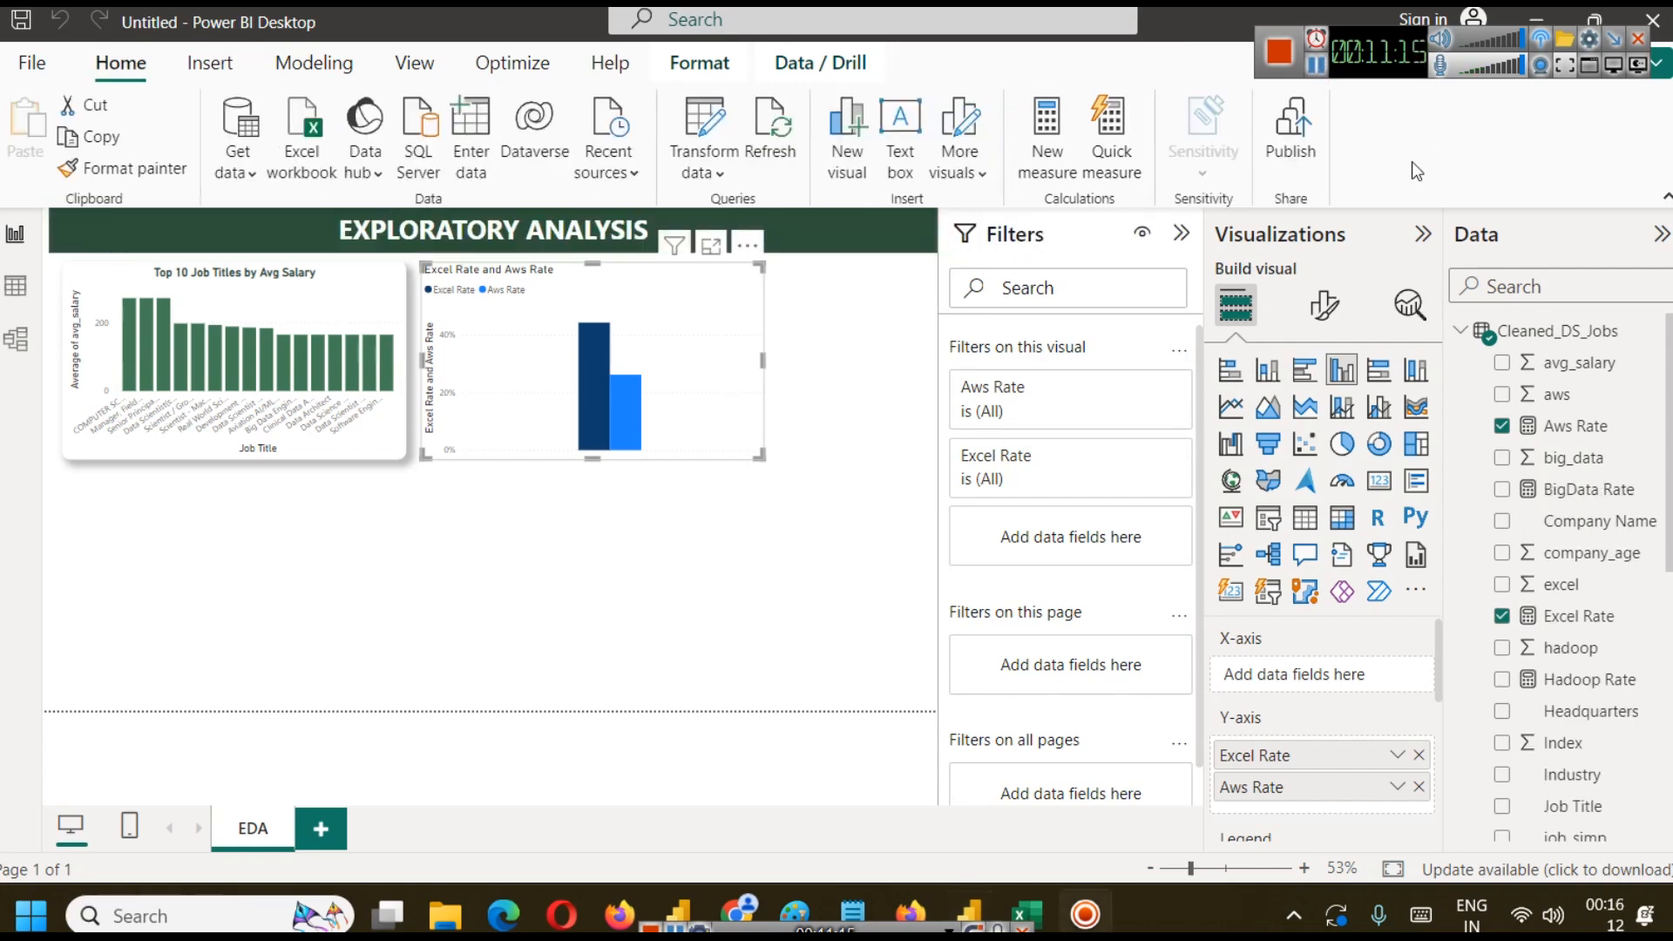
# Review the formulas of the Aws, Excel, Python, Tableau, BigData and Hadoop Rate measures.
pyautogui.click(1575, 426)
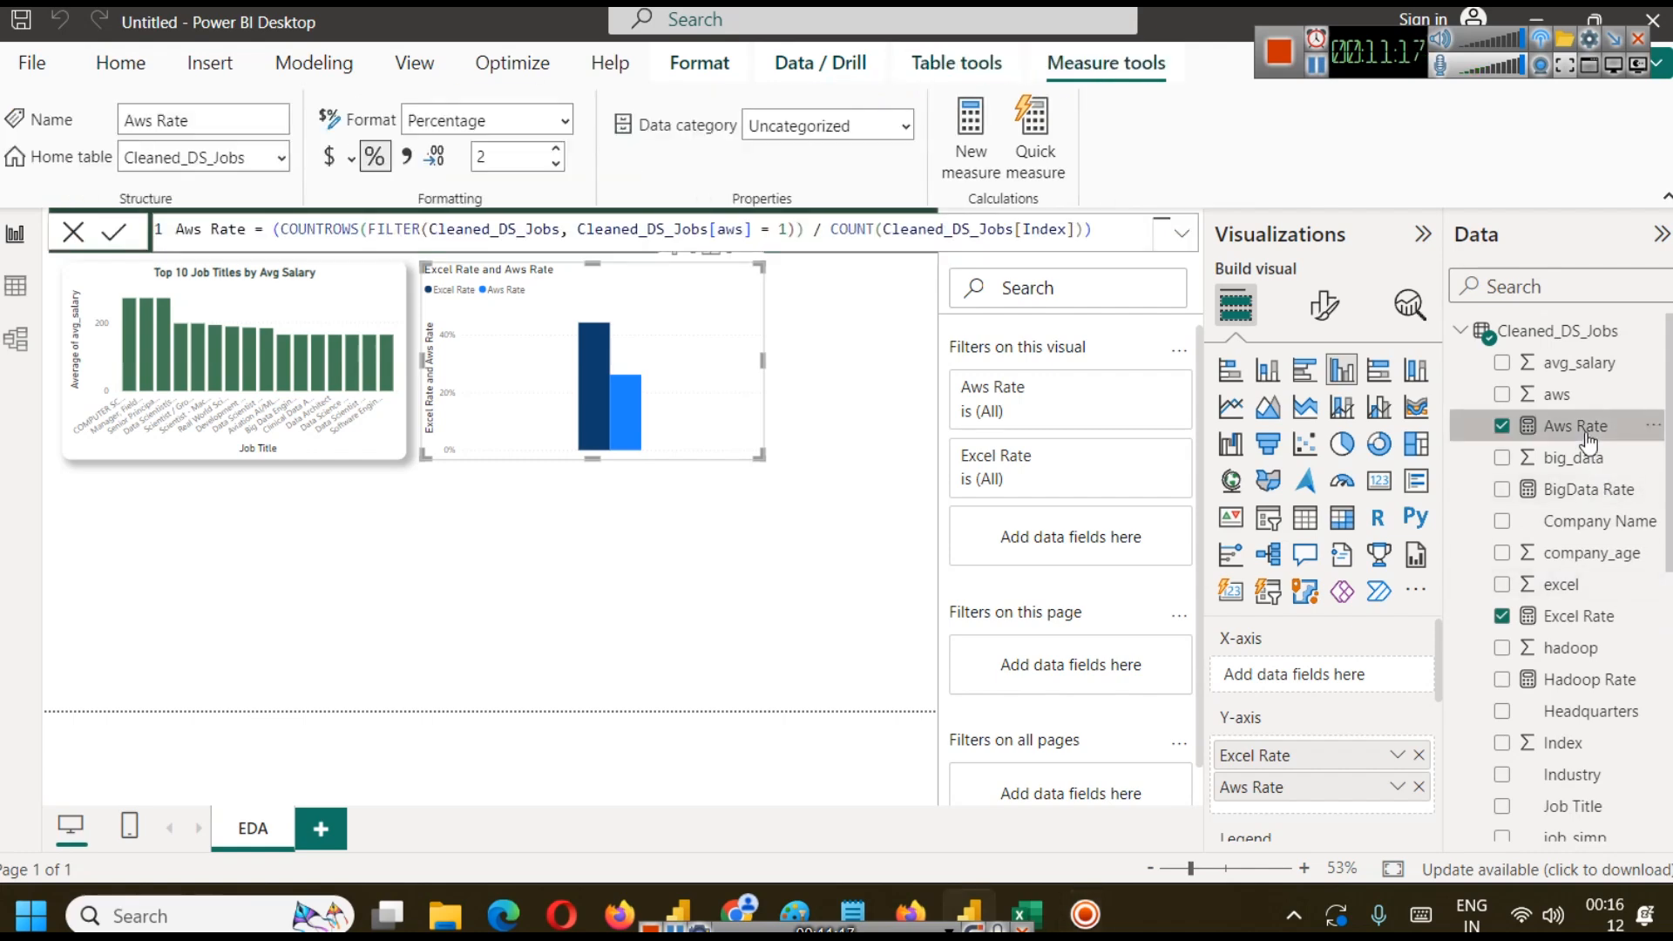
pyautogui.click(1576, 616)
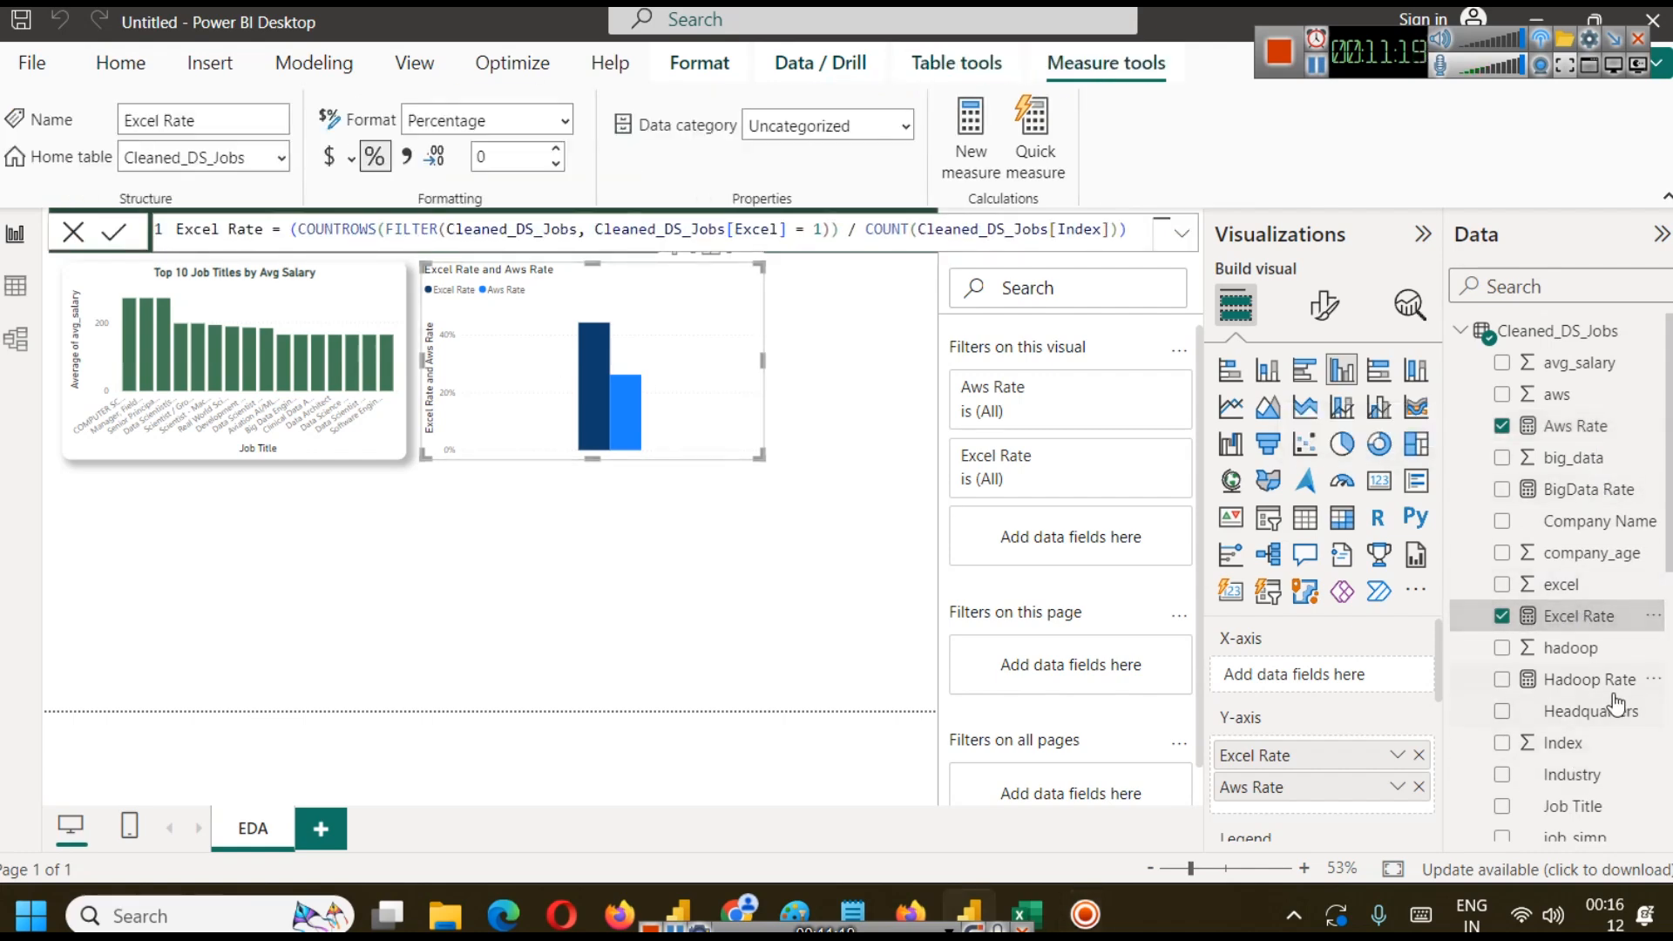
pyautogui.scroll(-5, 1577, 624)
pyautogui.click(1579, 634)
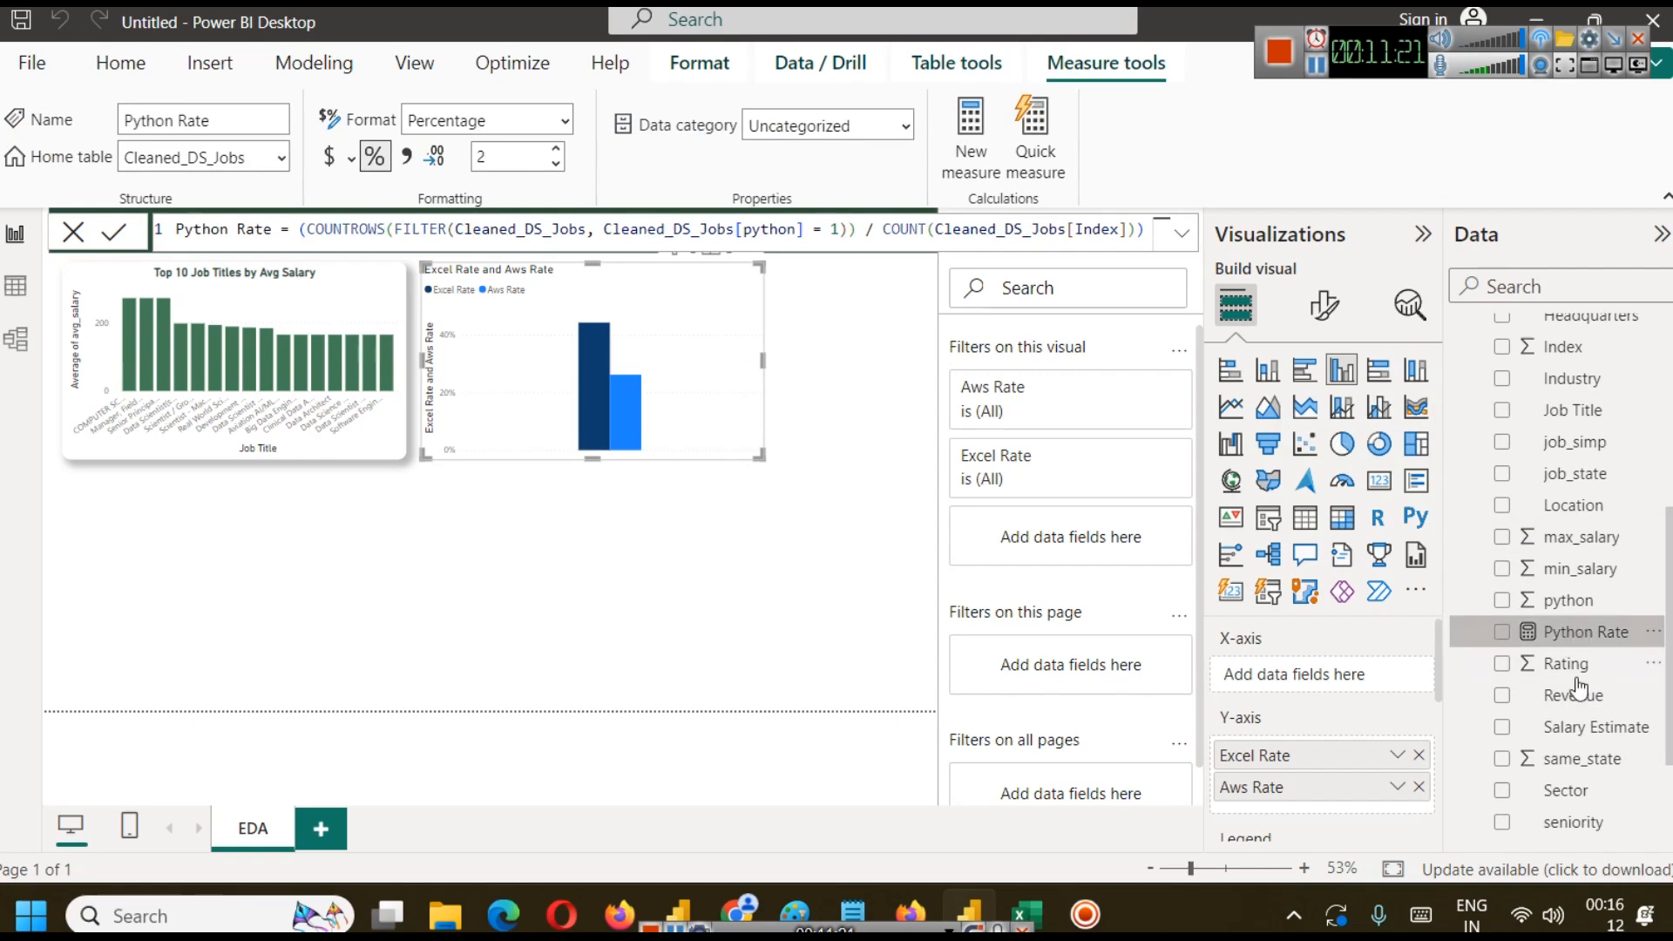
pyautogui.scroll(-2, 1586, 641)
pyautogui.scroll(-1, 1593, 695)
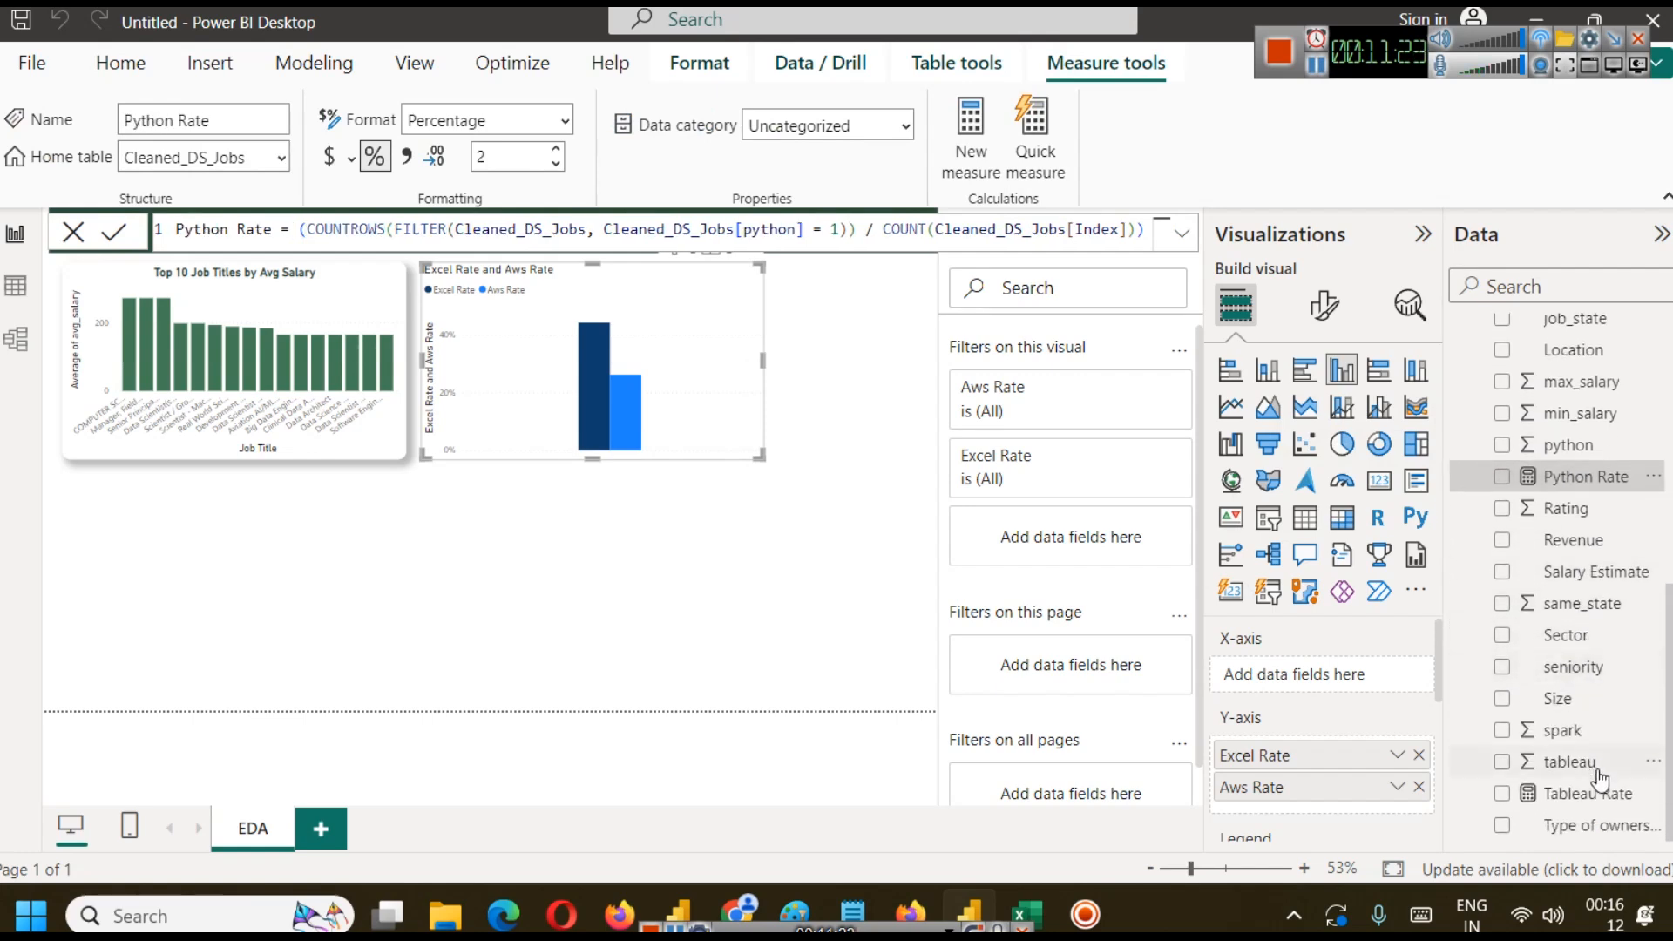
pyautogui.click(1596, 788)
pyautogui.scroll(7, 1600, 788)
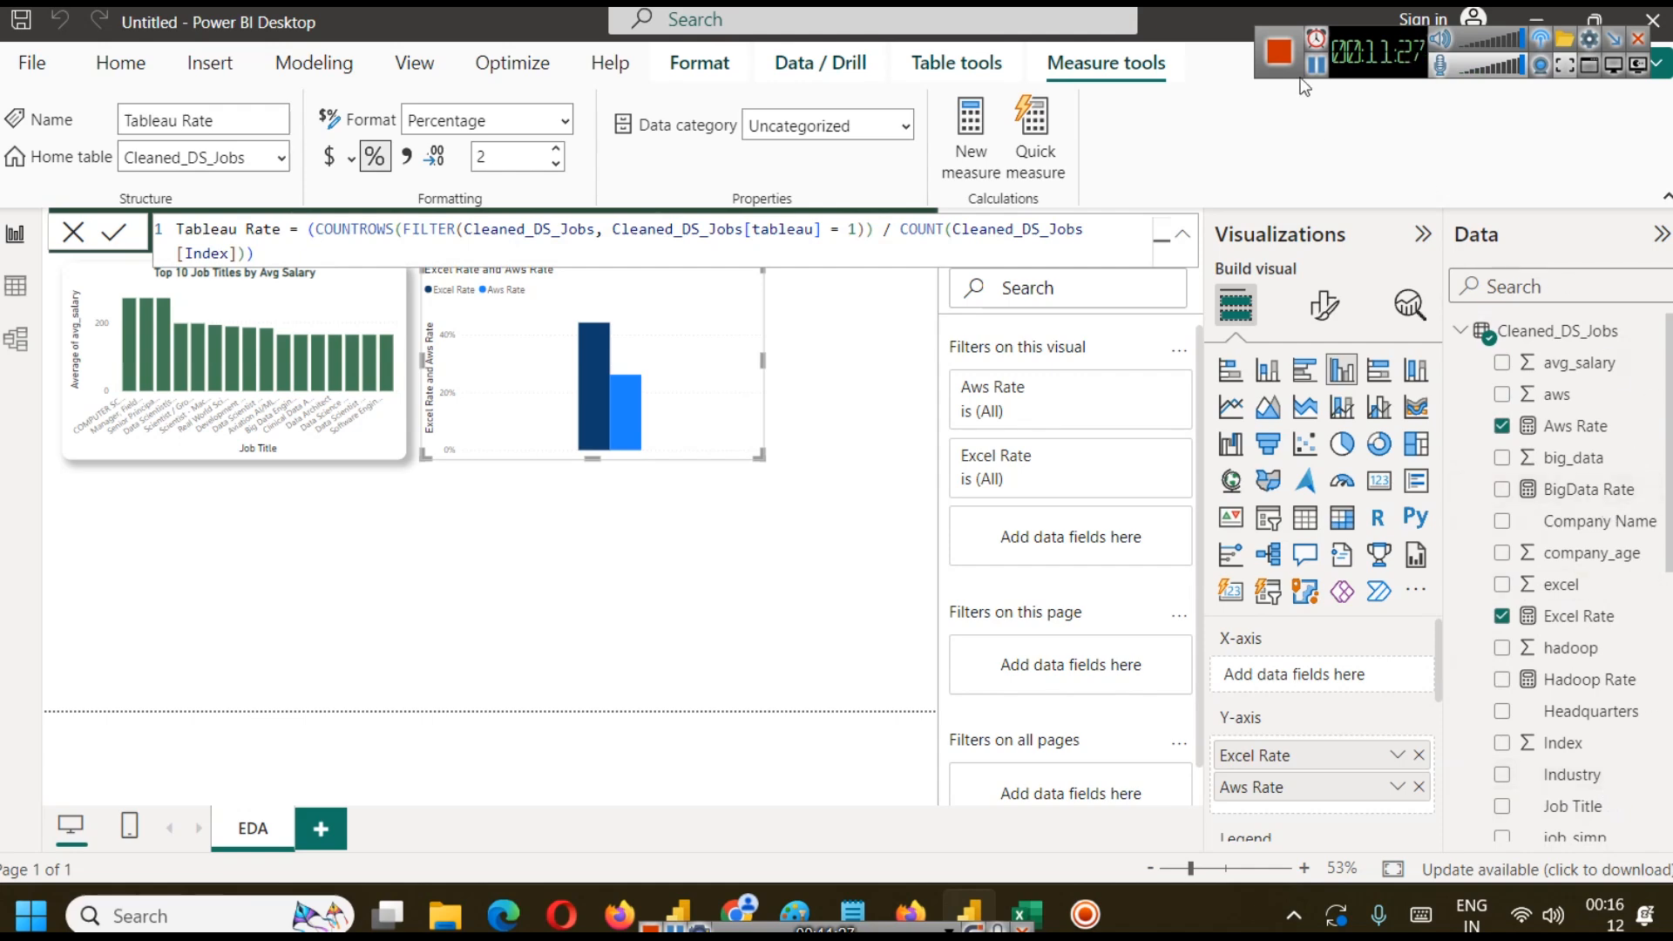
pyautogui.scroll(-2, 1534, 386)
pyautogui.click(1555, 335)
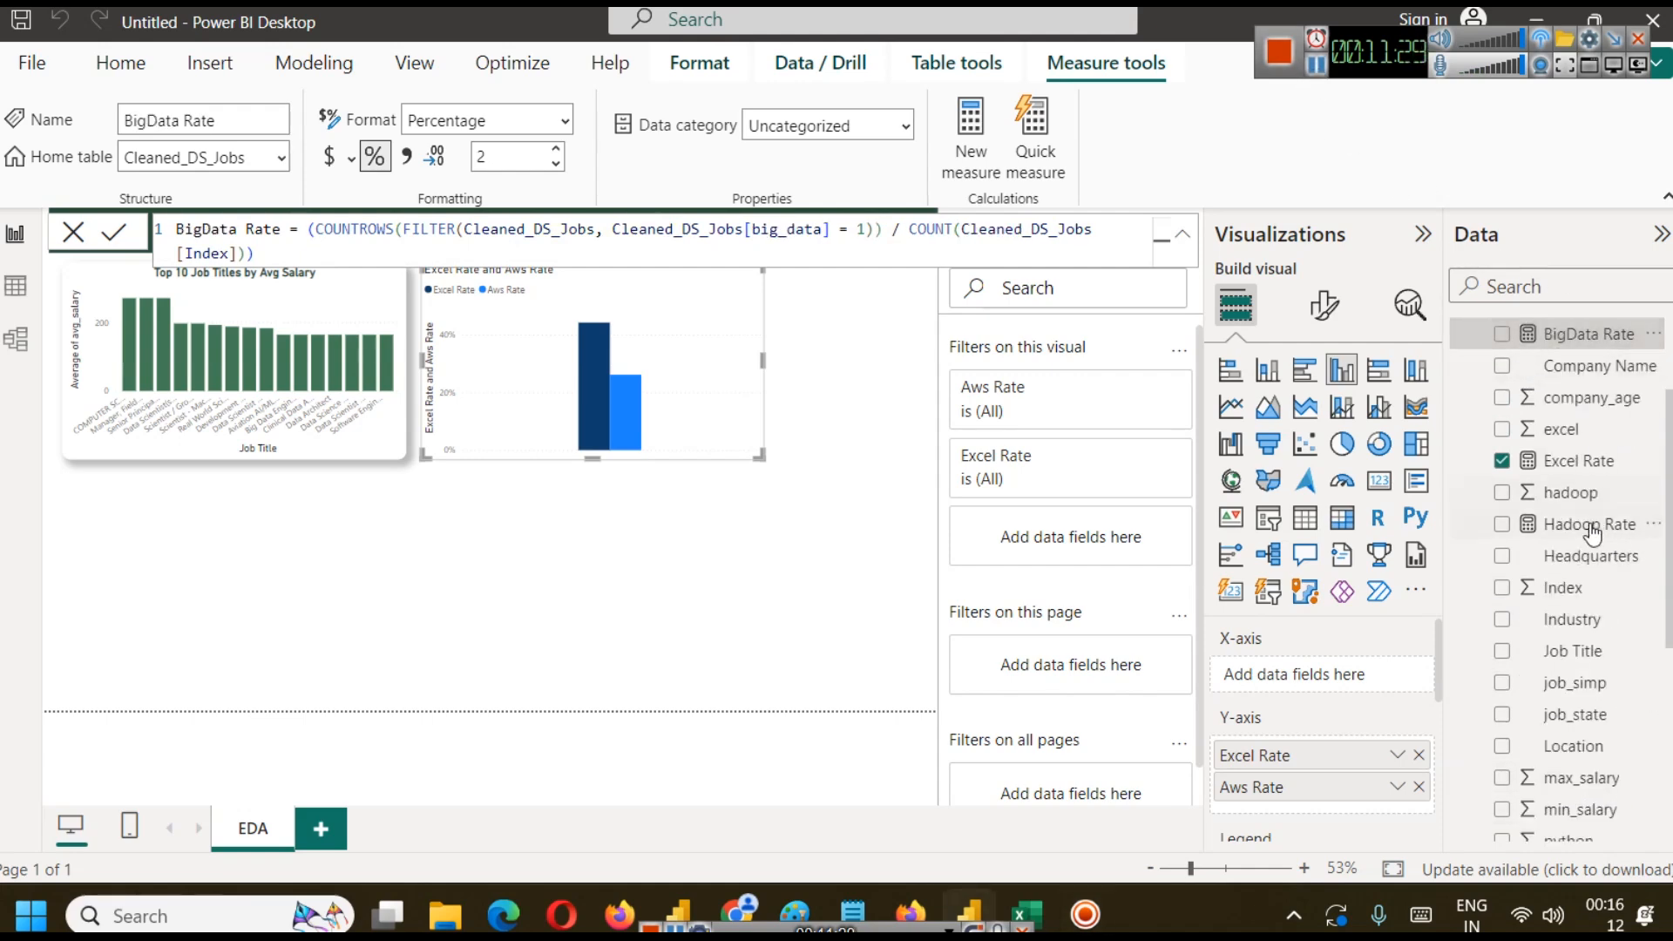
pyautogui.click(1593, 523)
pyautogui.scroll(1, 1597, 525)
pyautogui.scroll(1, 1597, 526)
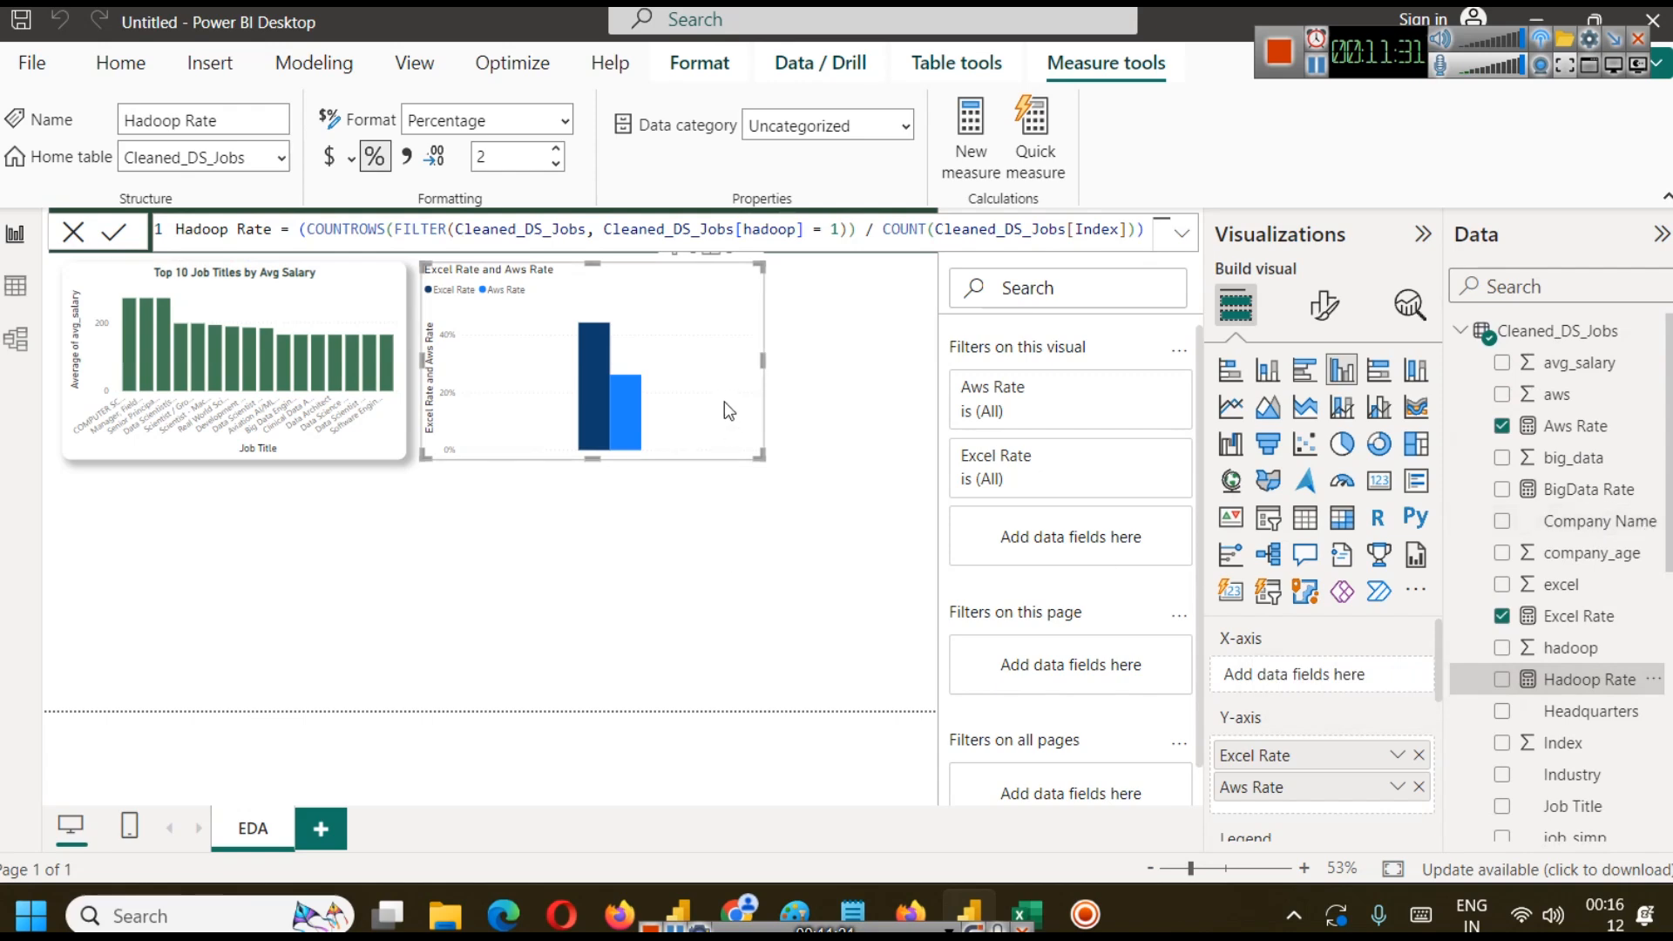
# Add the Hadoop Rate, BigData Rate, Python Rate and Tableau Rate measures to the Y-axis of the Excel and Aws Rate chart.
pyautogui.moveTo(1595, 693); pyautogui.dragTo(1307, 806)
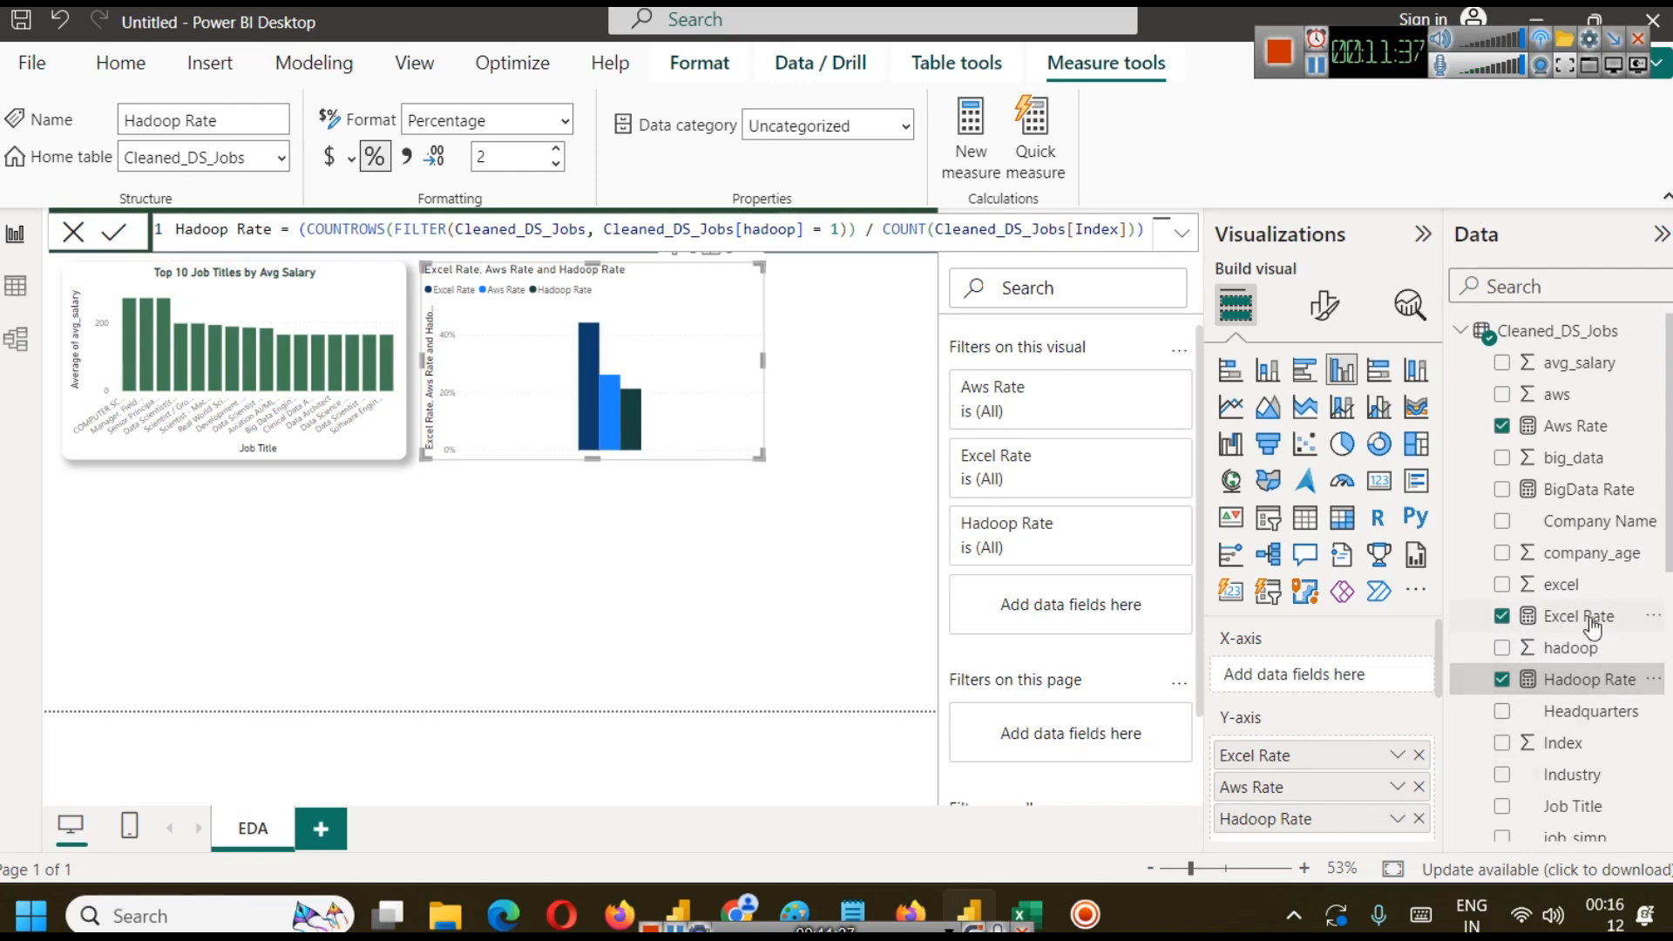
pyautogui.moveTo(1560, 490); pyautogui.dragTo(1311, 699)
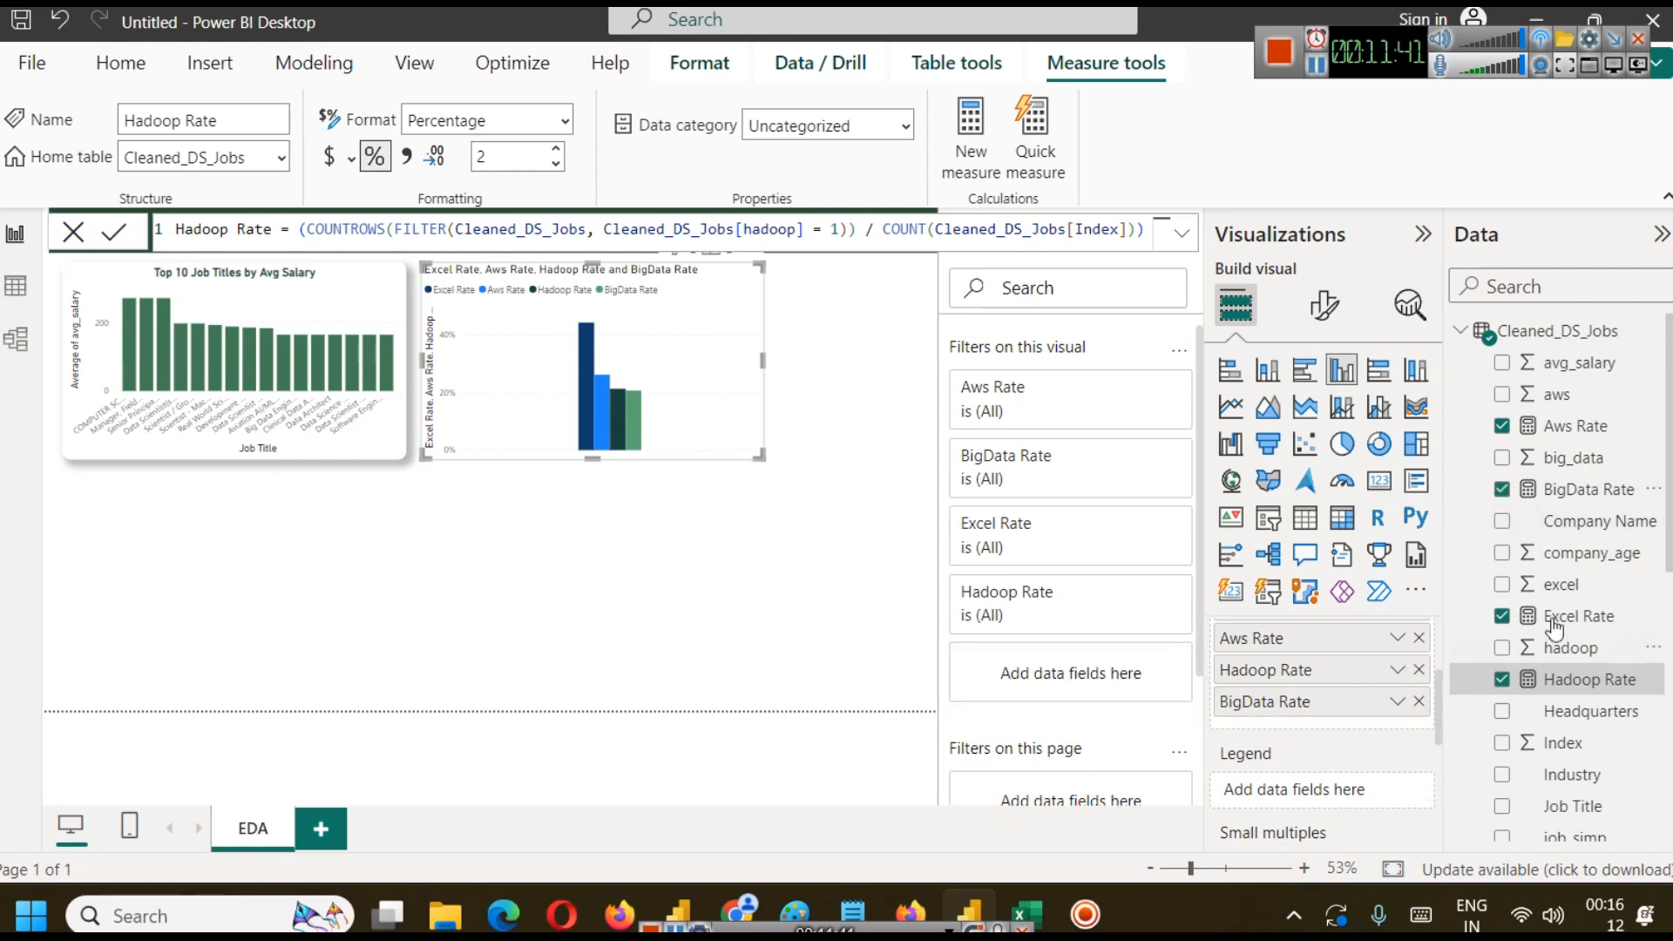
pyautogui.scroll(-4, 1560, 649)
pyautogui.moveTo(1582, 632); pyautogui.dragTo(1325, 723)
pyautogui.scroll(-2, 1612, 728)
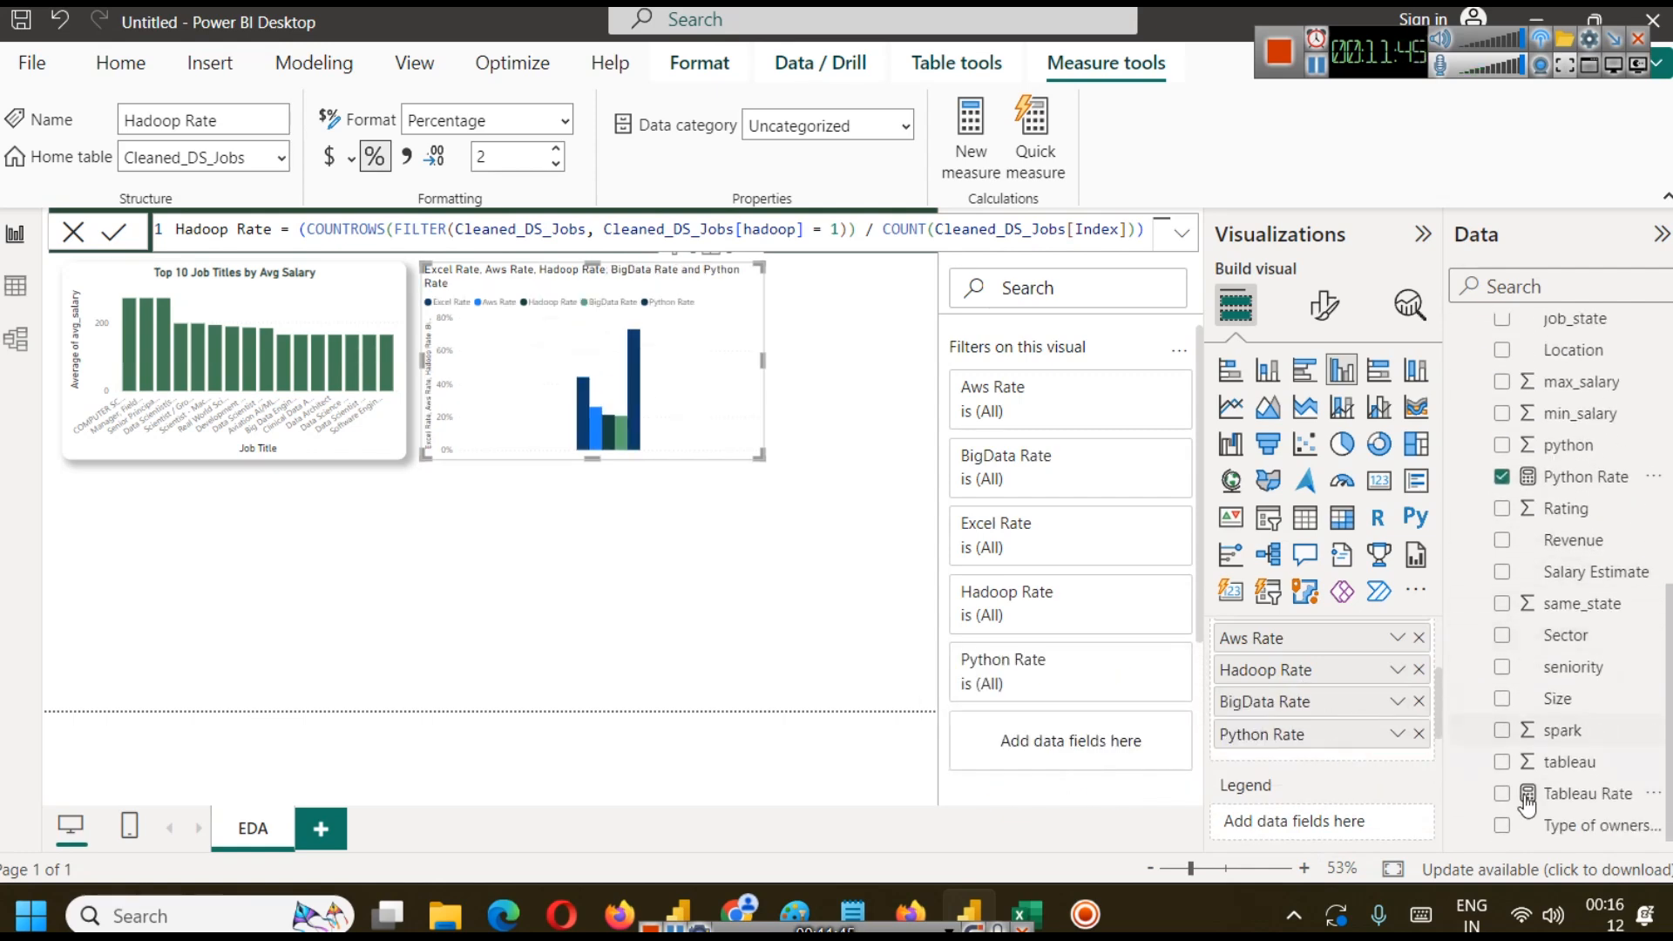
pyautogui.moveTo(1526, 803); pyautogui.dragTo(1314, 751)
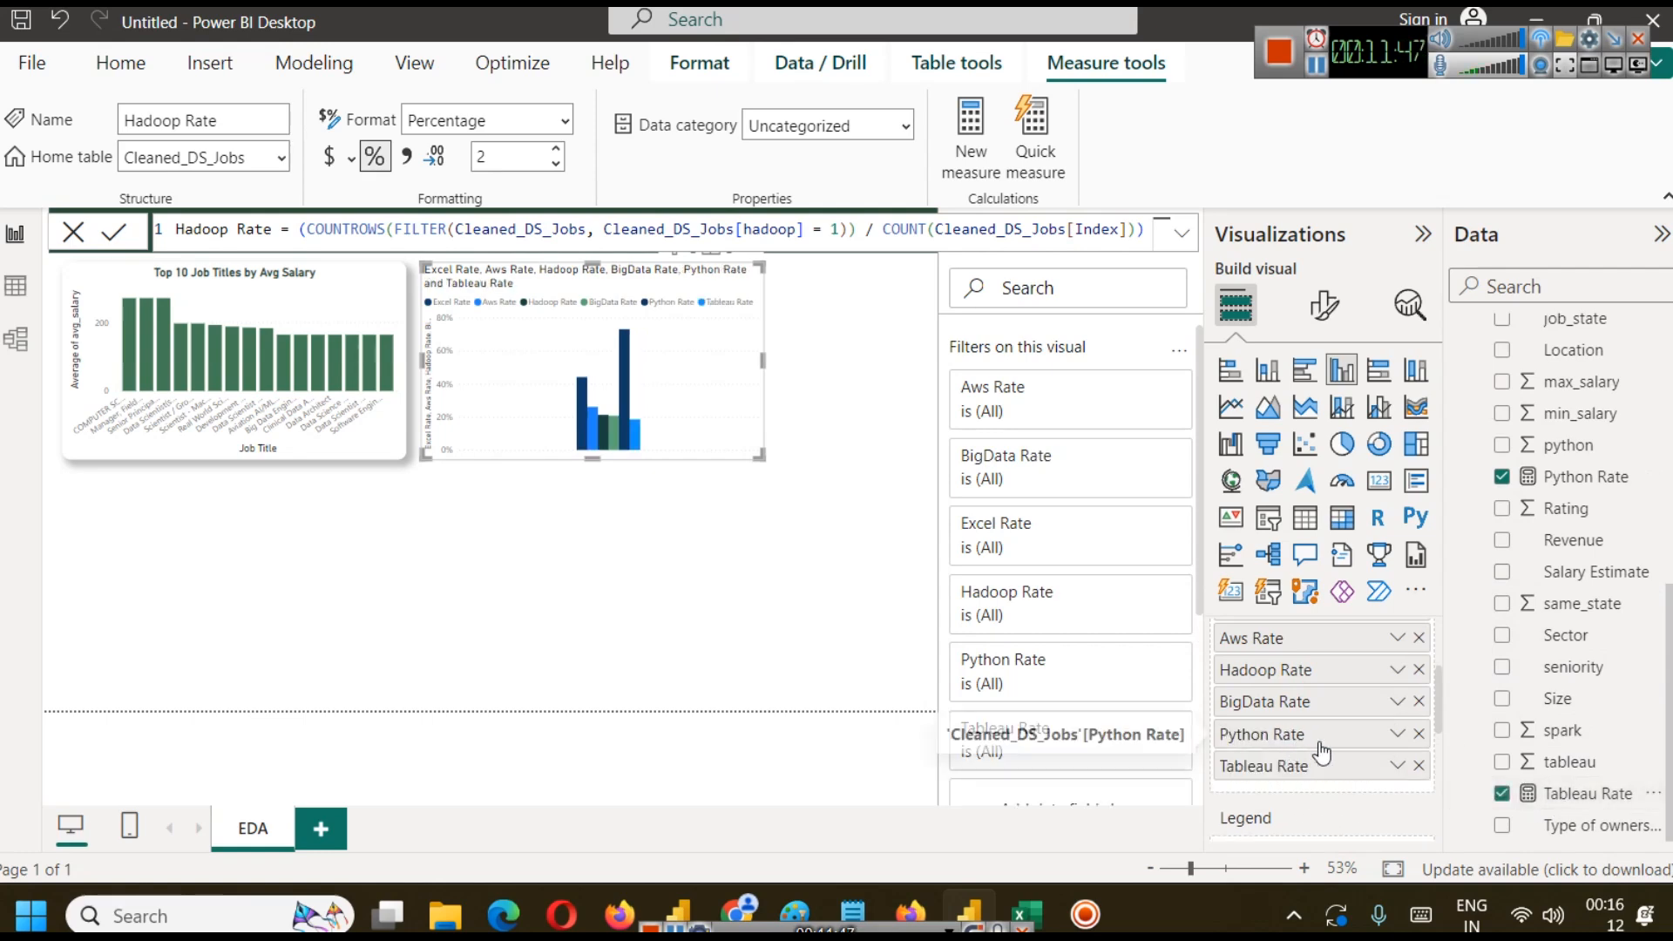
# Check that every skill rate measure is included in the chart and inspect the values of its bars.
pyautogui.scroll(6, 1560, 723)
pyautogui.scroll(1, 1558, 710)
pyautogui.scroll(-3, 1604, 488)
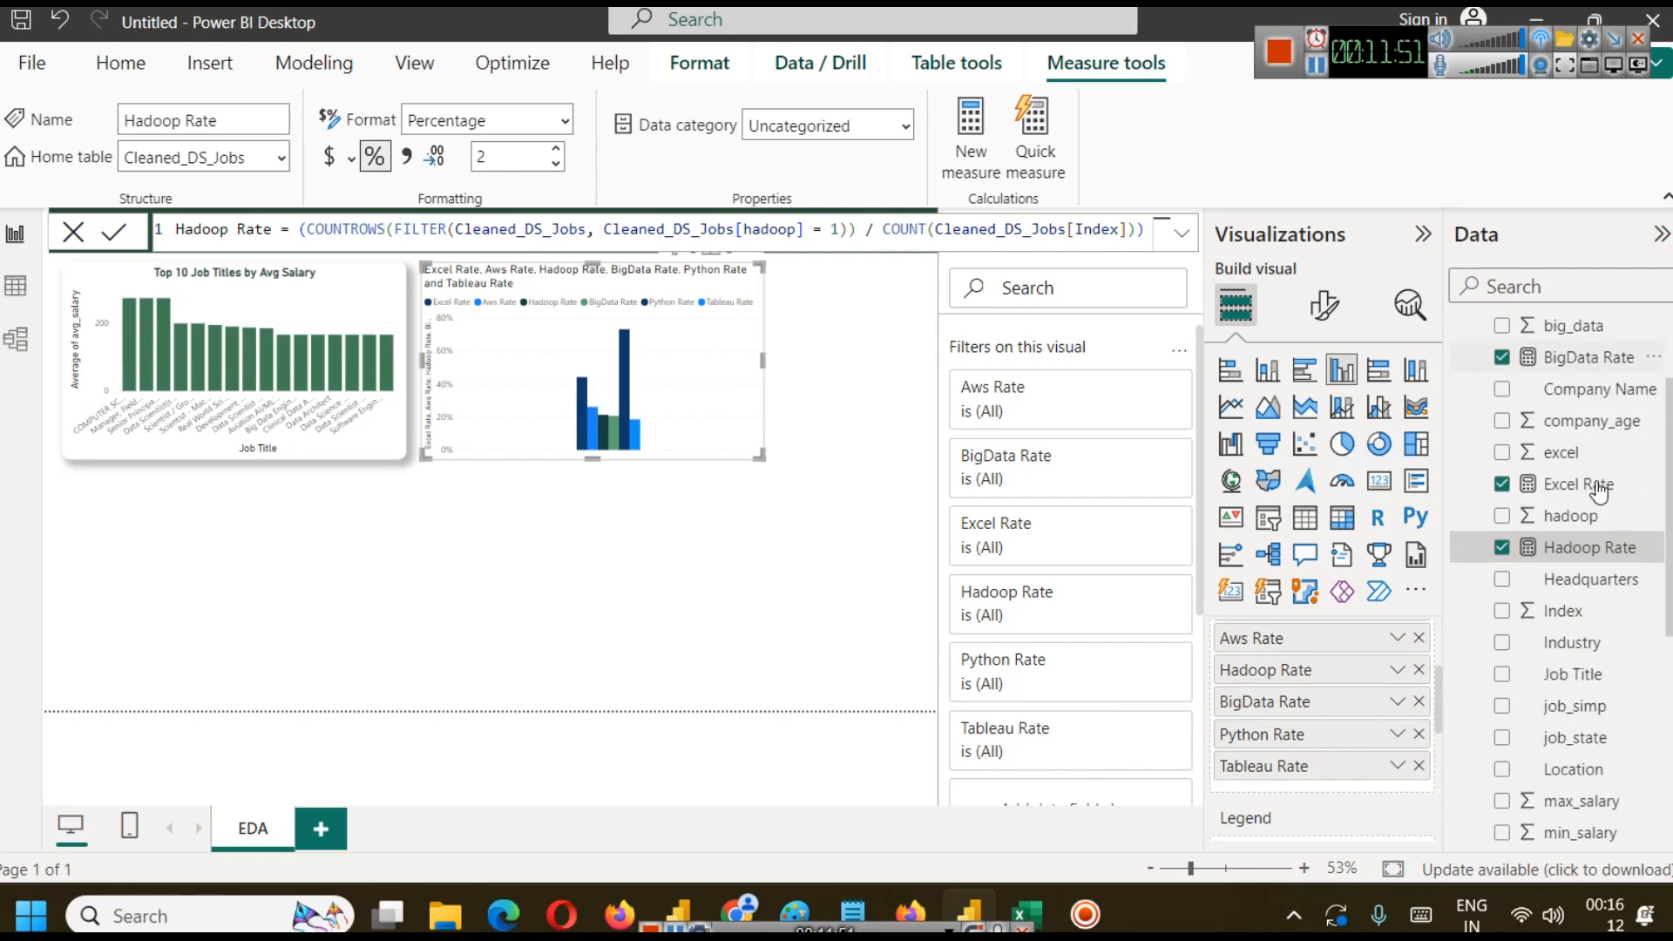
pyautogui.scroll(-6, 1612, 592)
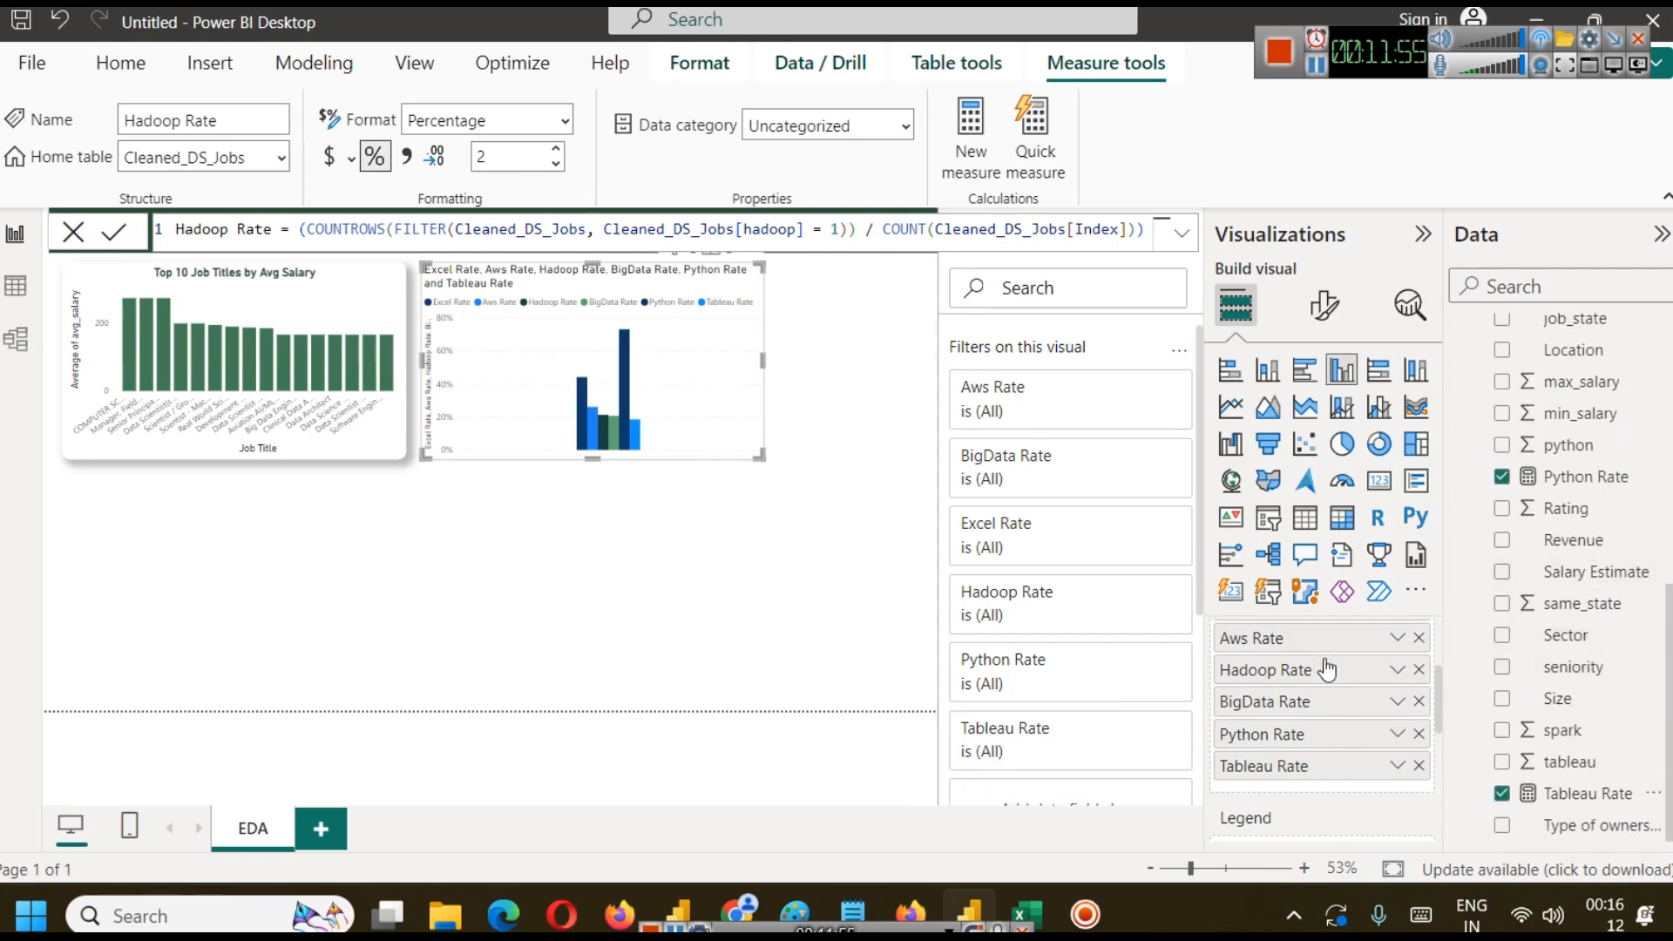
pyautogui.moveTo(628, 352)
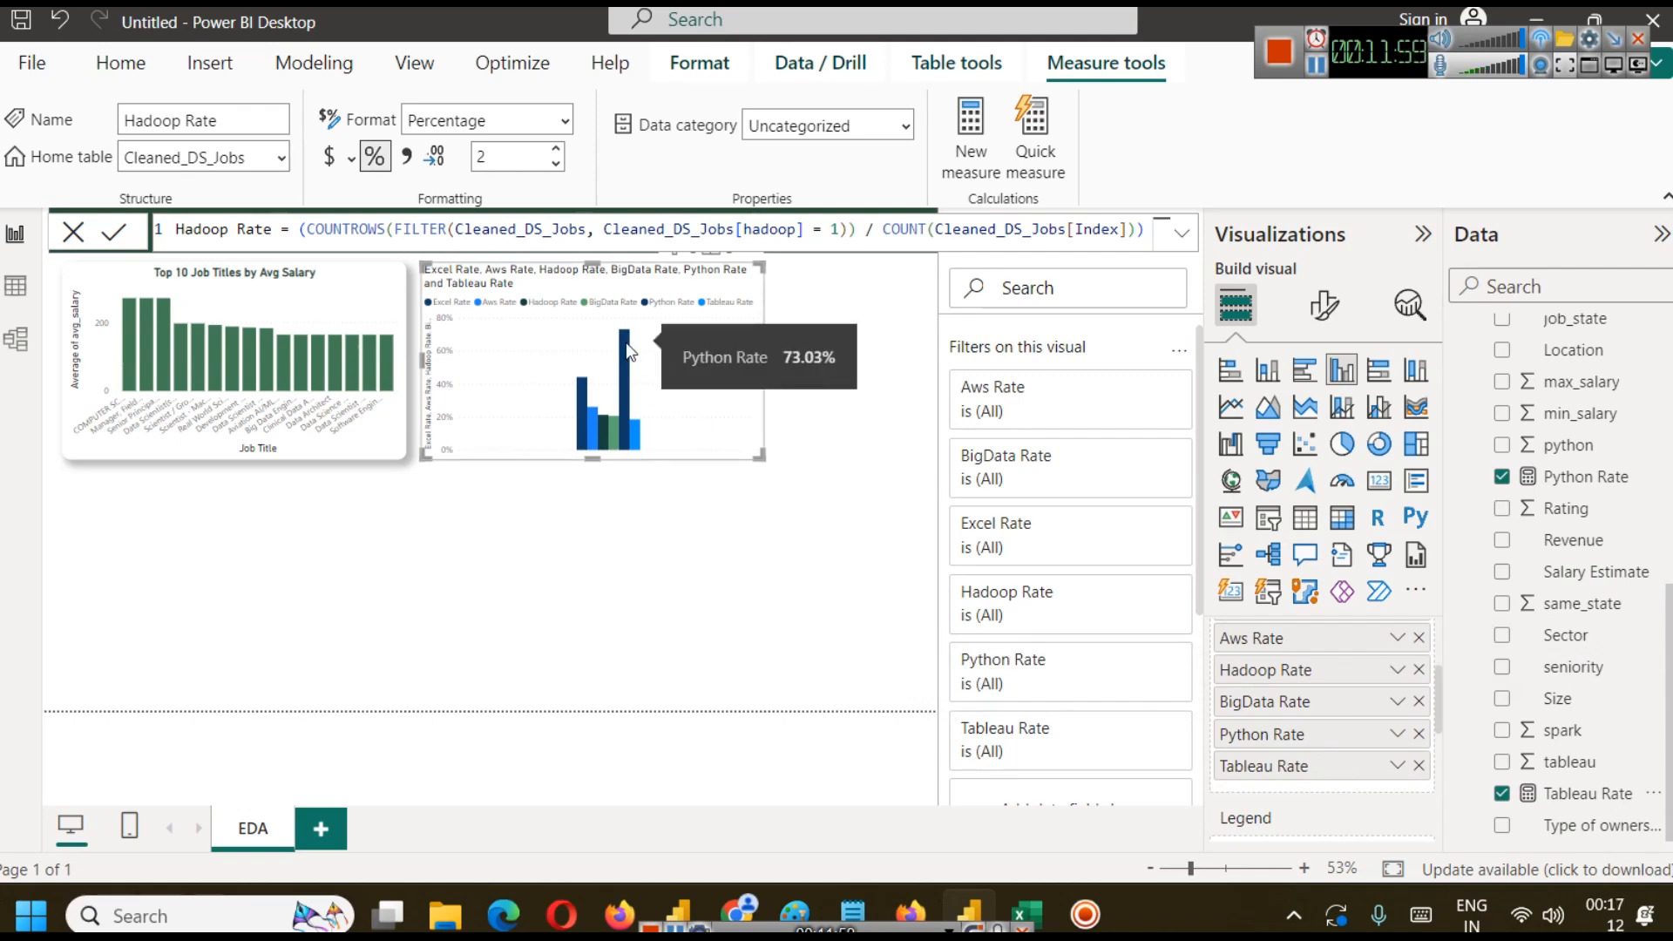
pyautogui.moveTo(588, 401)
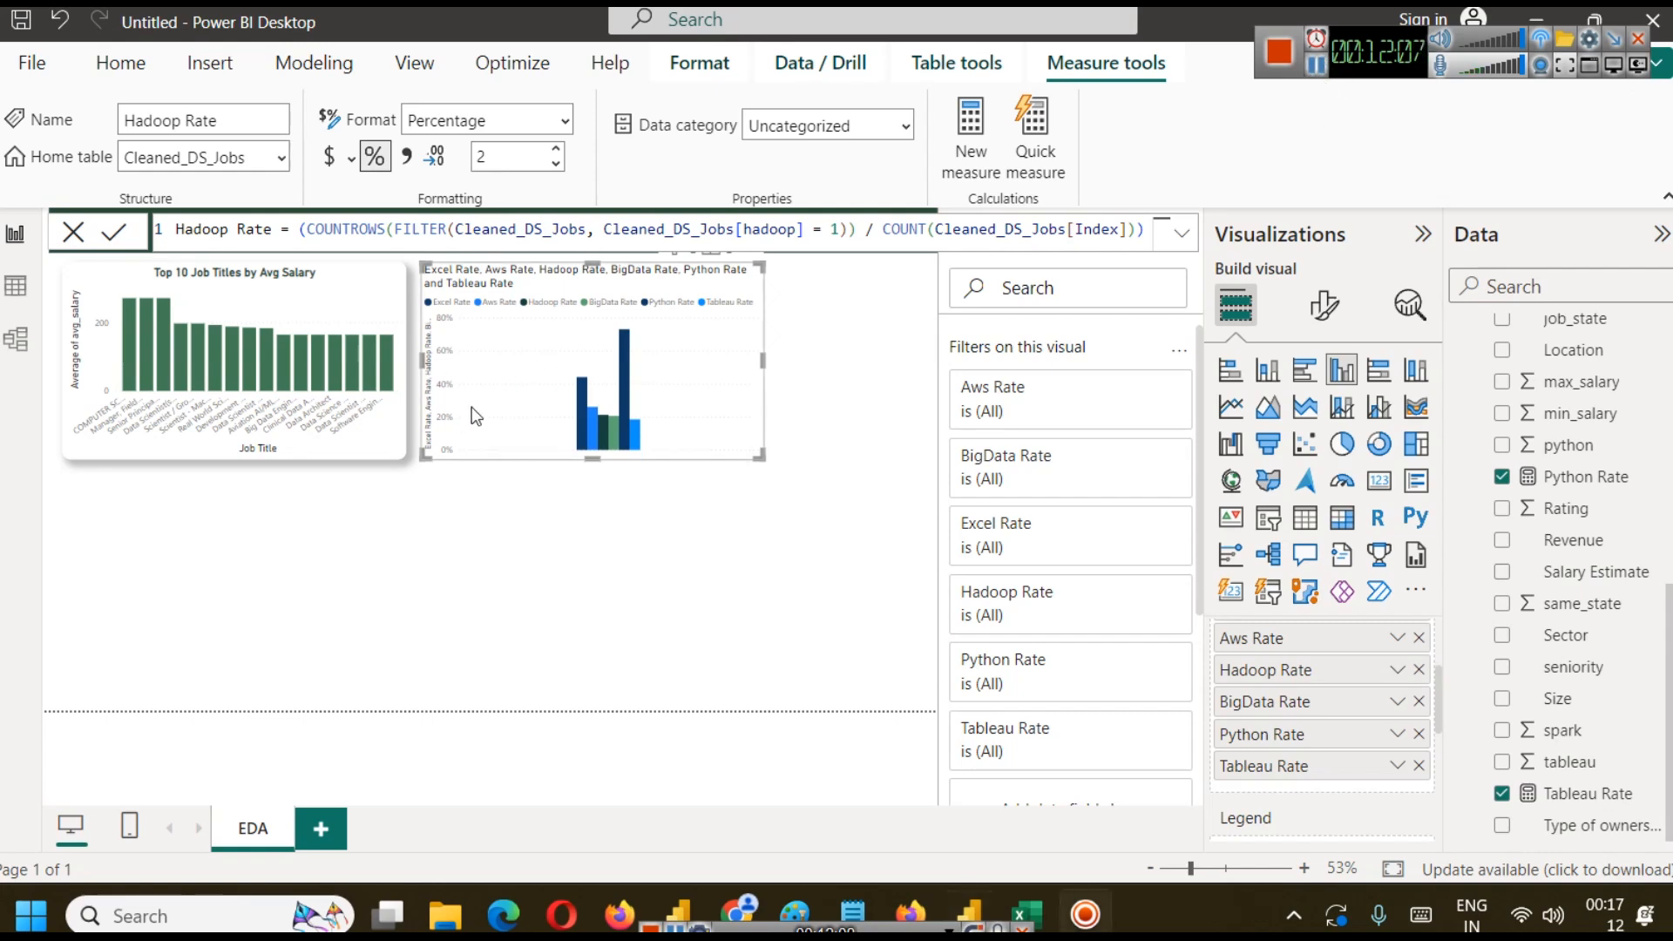
# Convert the skill rates chart to a donut chart and set its title to "Skills by Percentage in Jobs".
pyautogui.click(1386, 448)
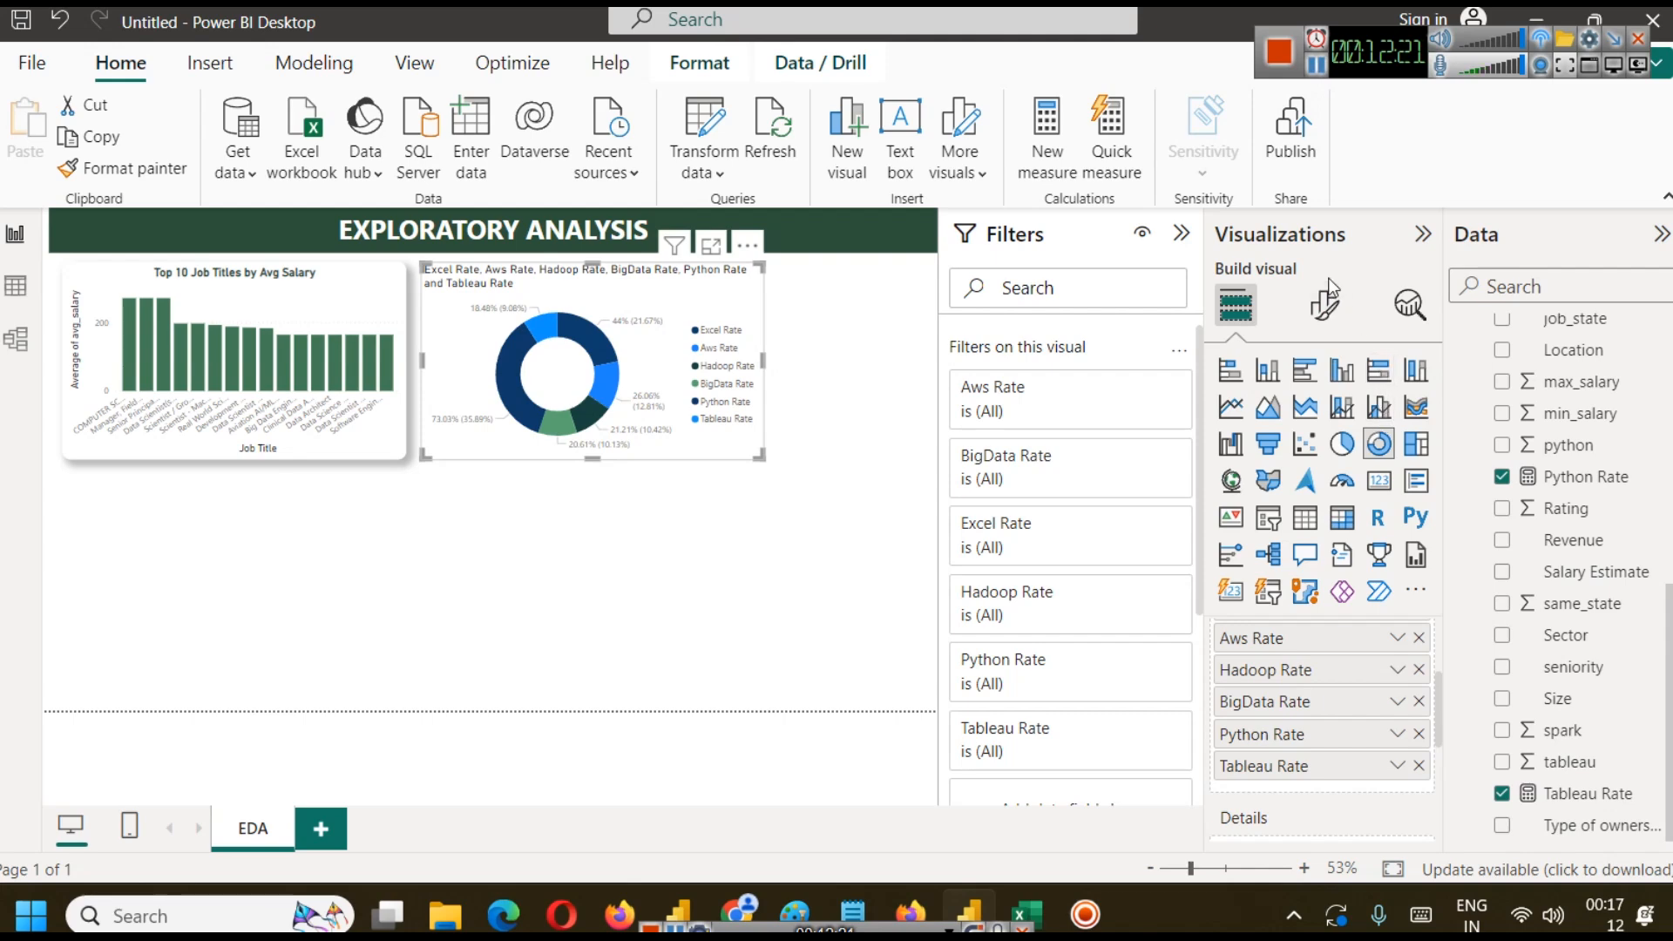
pyautogui.click(1324, 305)
pyautogui.click(1336, 433)
pyautogui.click(1231, 541)
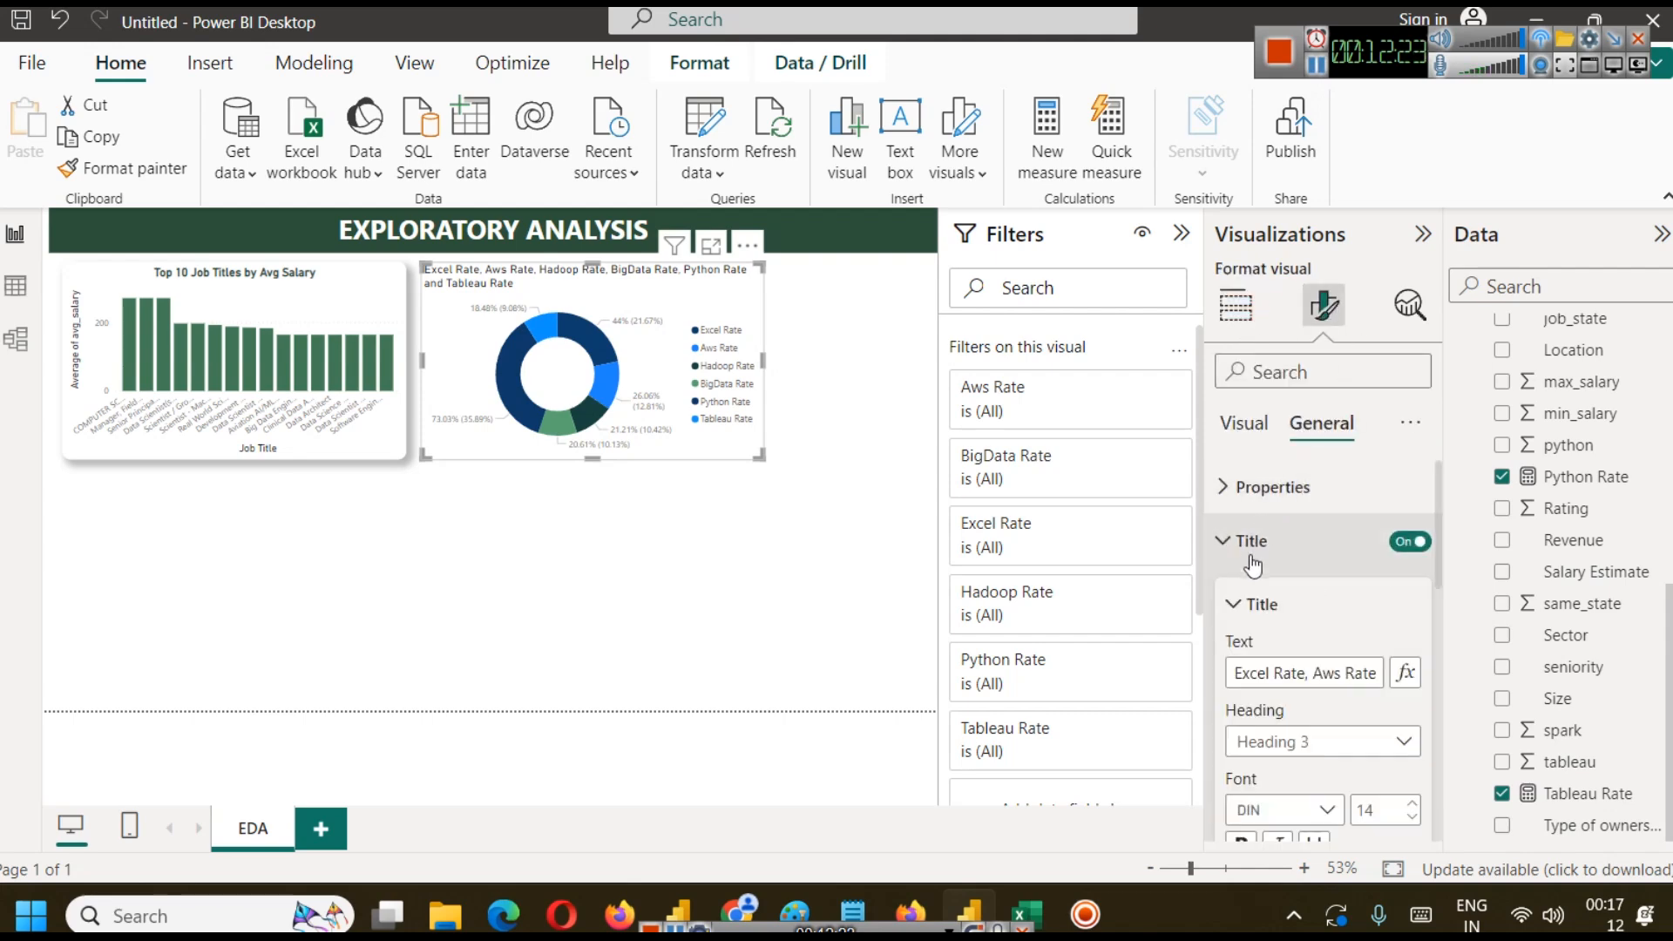
pyautogui.click(1289, 672)
pyautogui.hotkey('ctrl', 'a')
pyautogui.write('Sk')
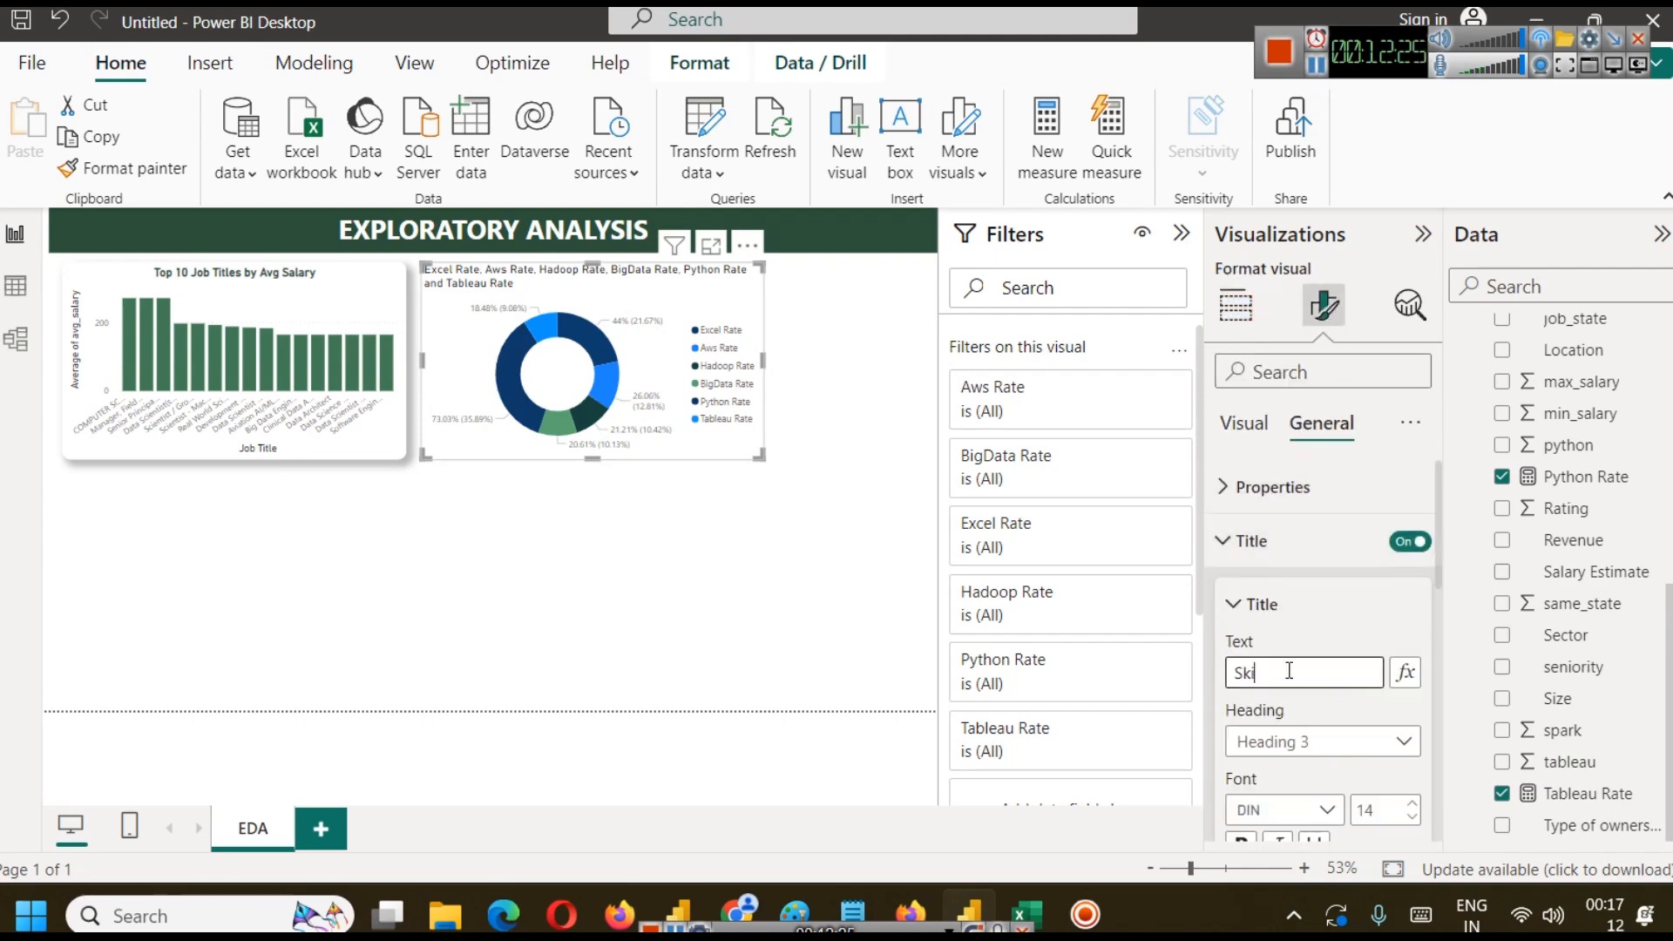
pyautogui.write('ills')
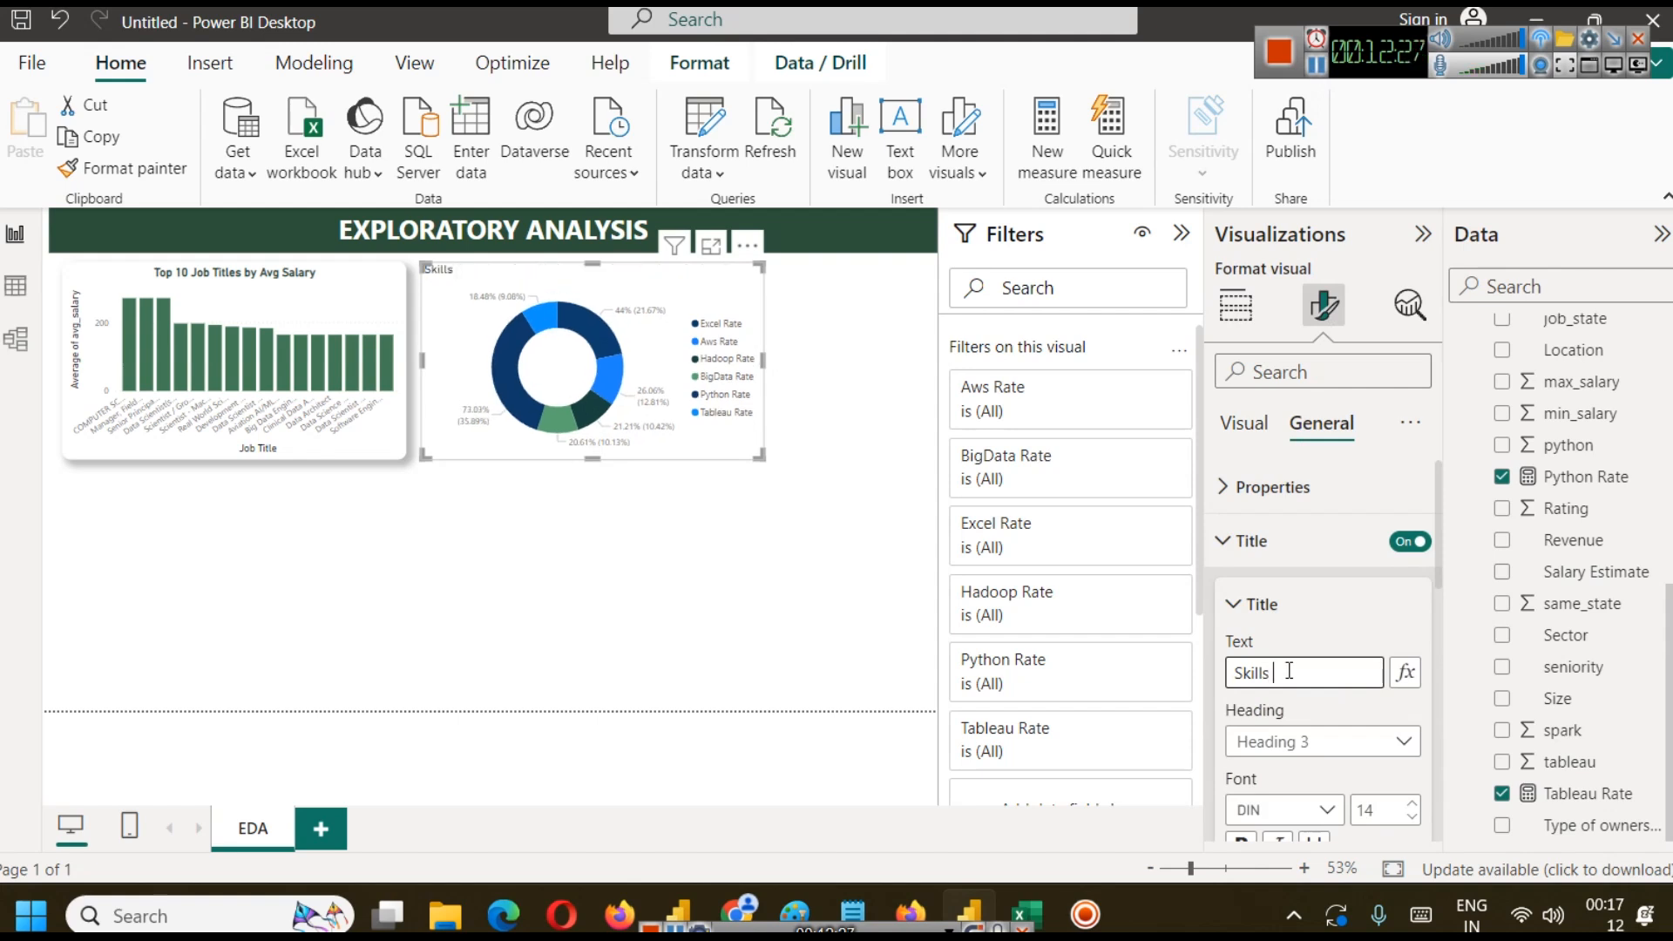
pyautogui.write(' by Percentage in Jobs')
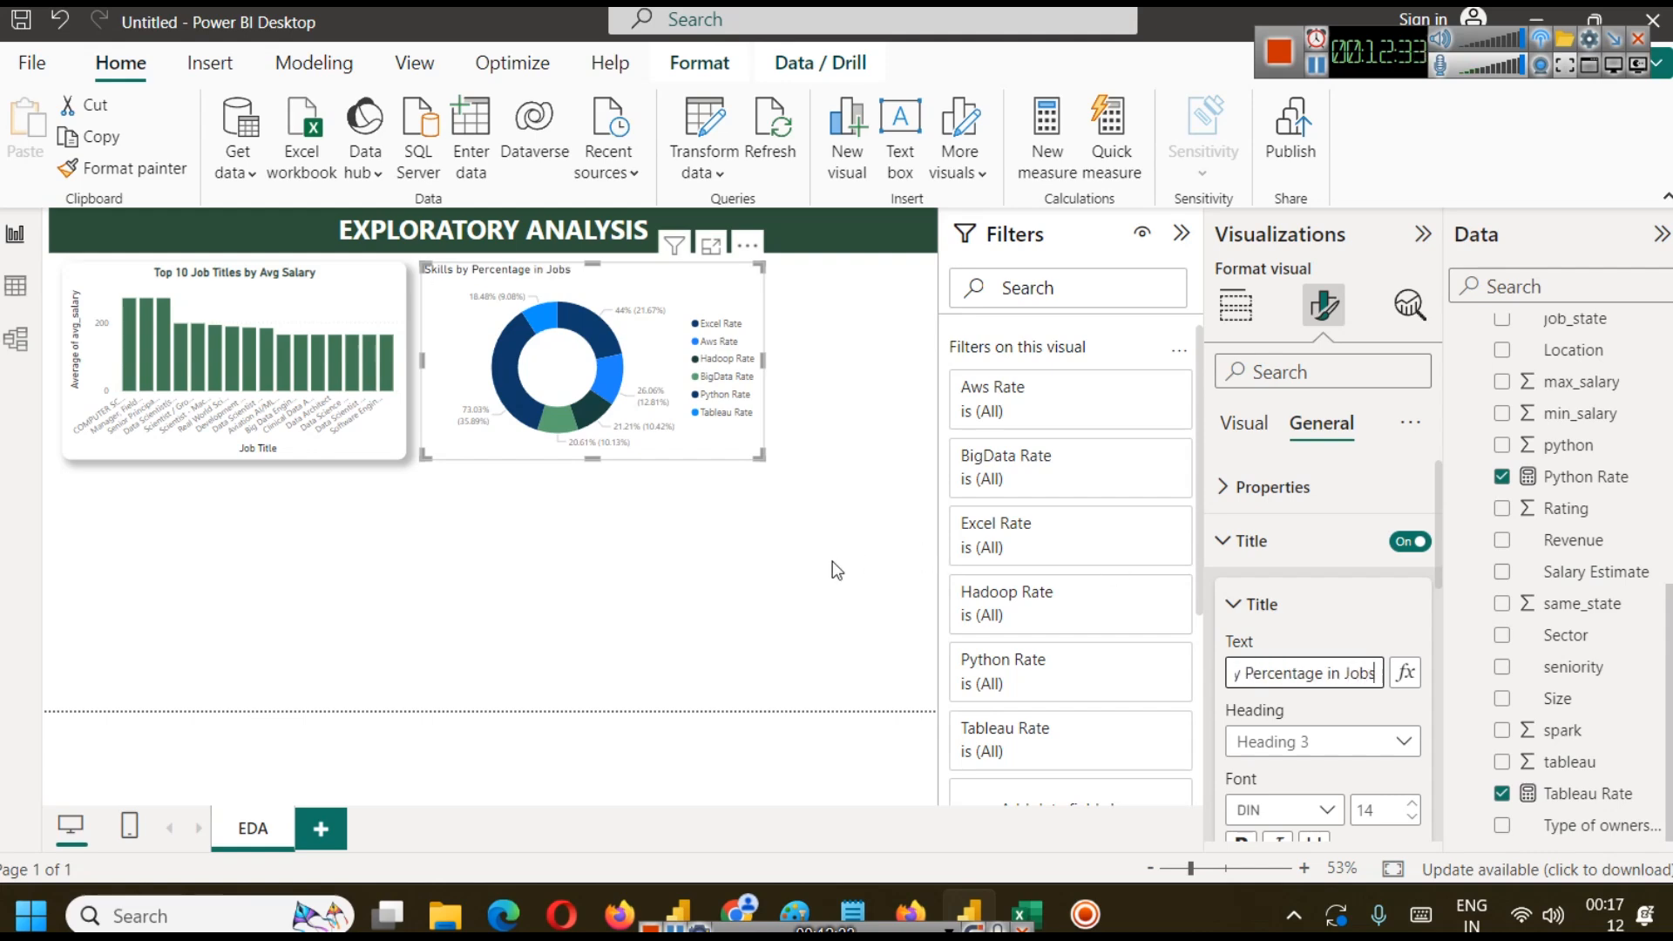
# Center the donut chart's title and make it bold.
pyautogui.scroll(-3, 1286, 614)
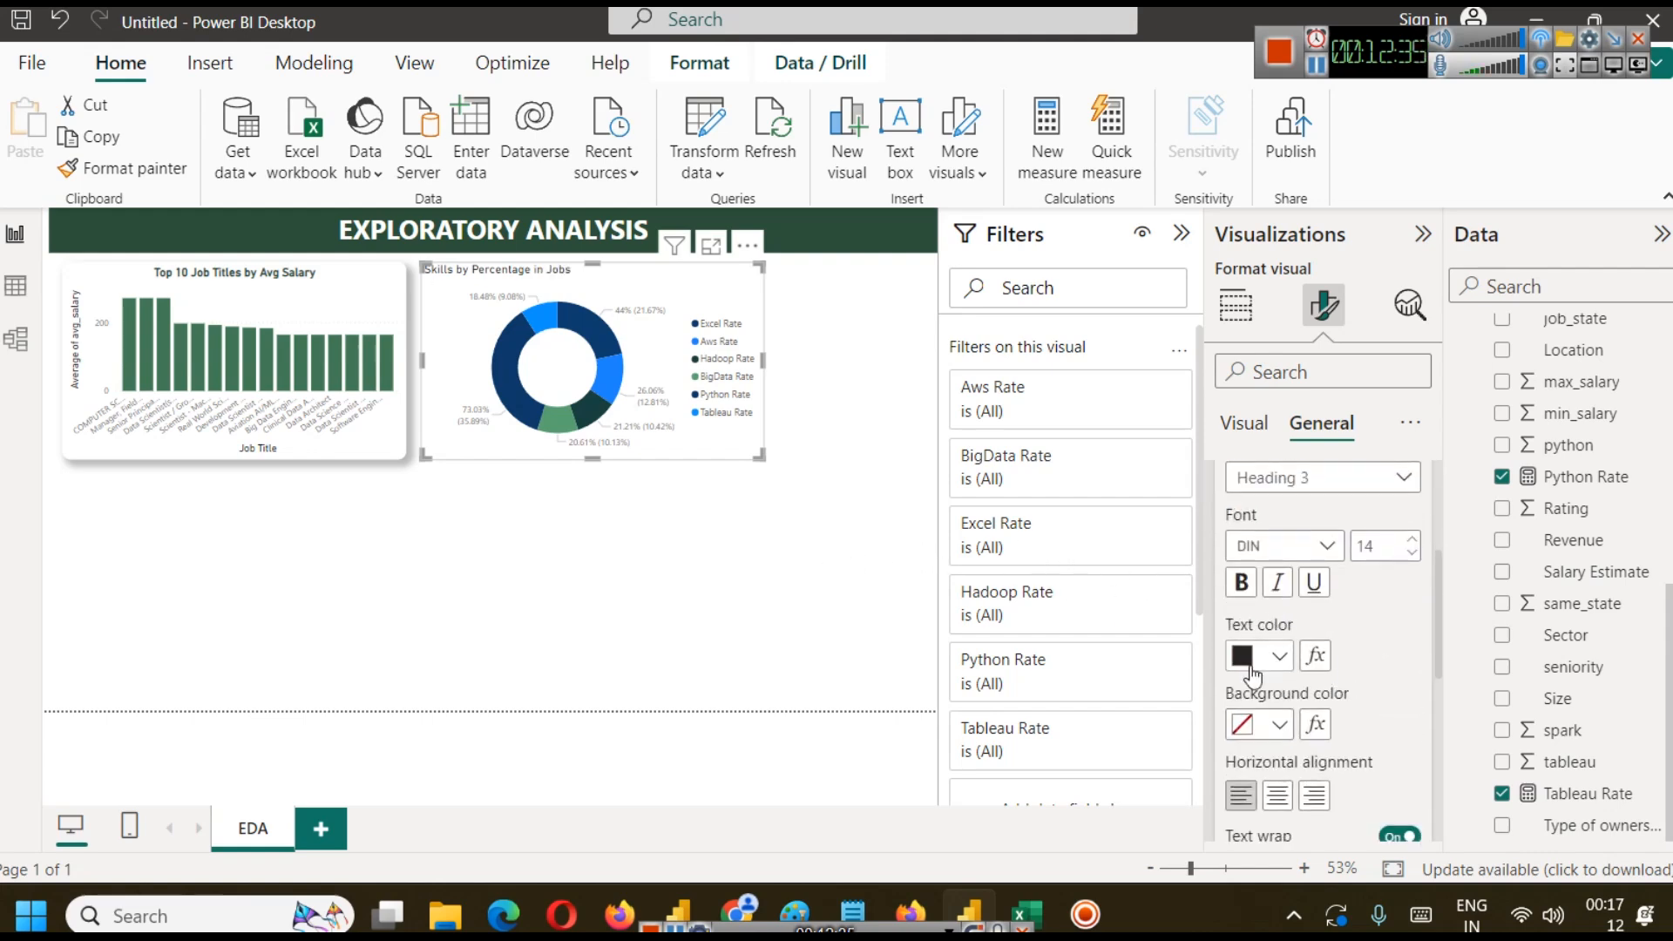
pyautogui.click(1278, 794)
pyautogui.click(1241, 582)
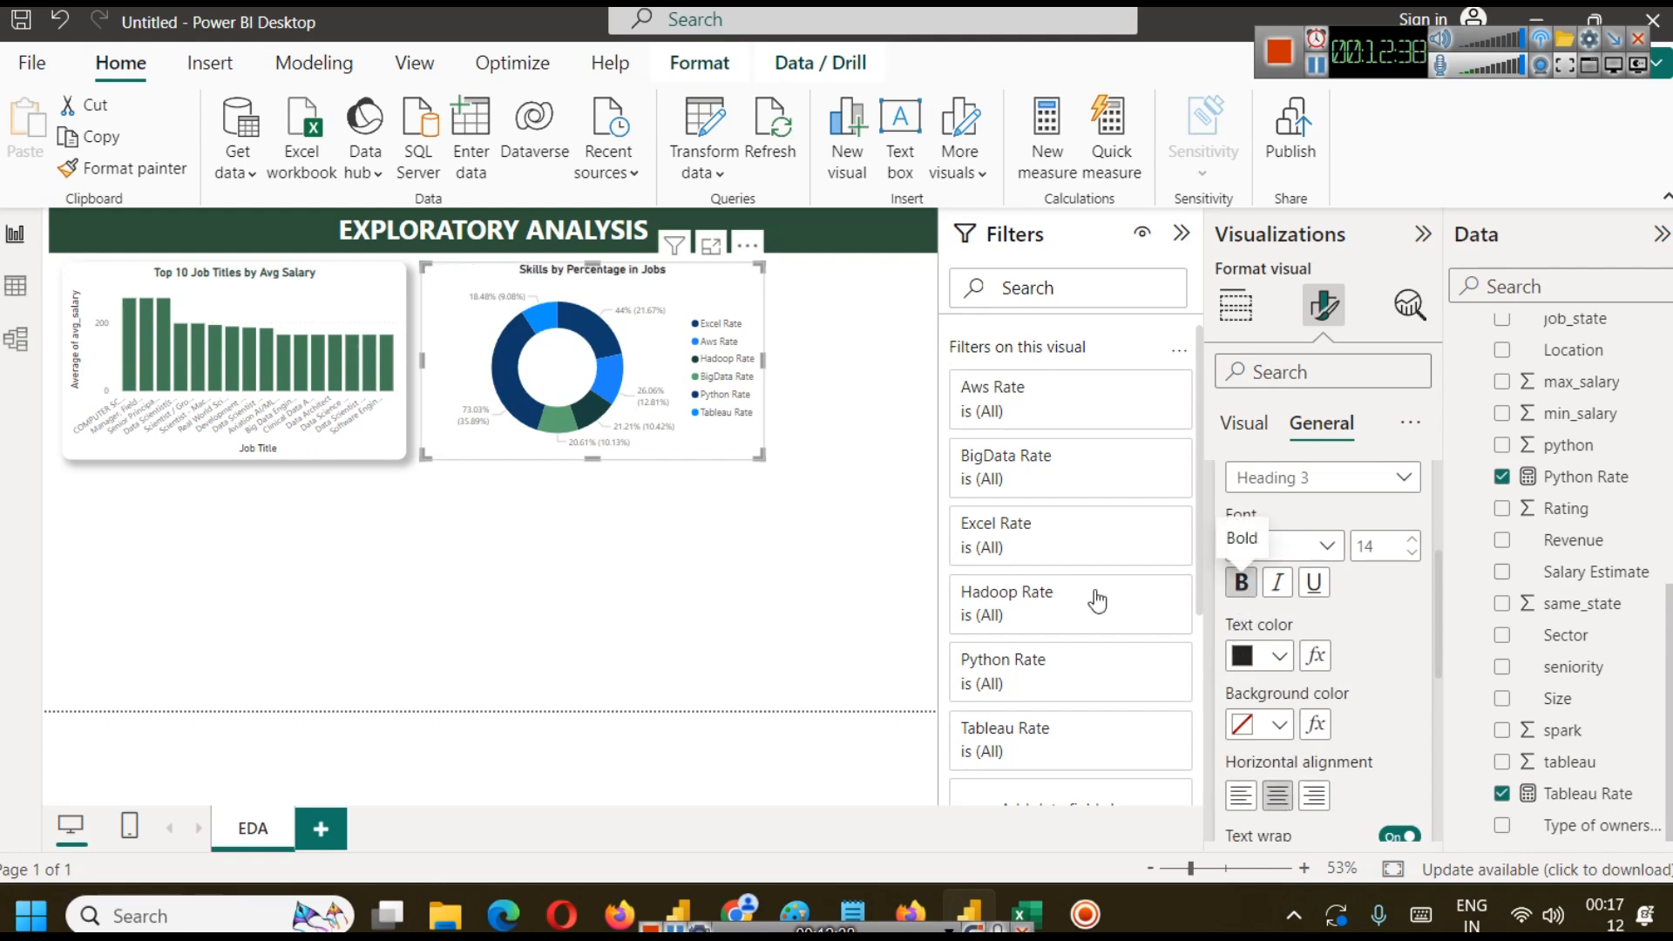
# Copy the formatting of the Top 10 Job Titles chart onto the donut chart with Format painter, and collapse the Filters pane.
pyautogui.click(1312, 77)
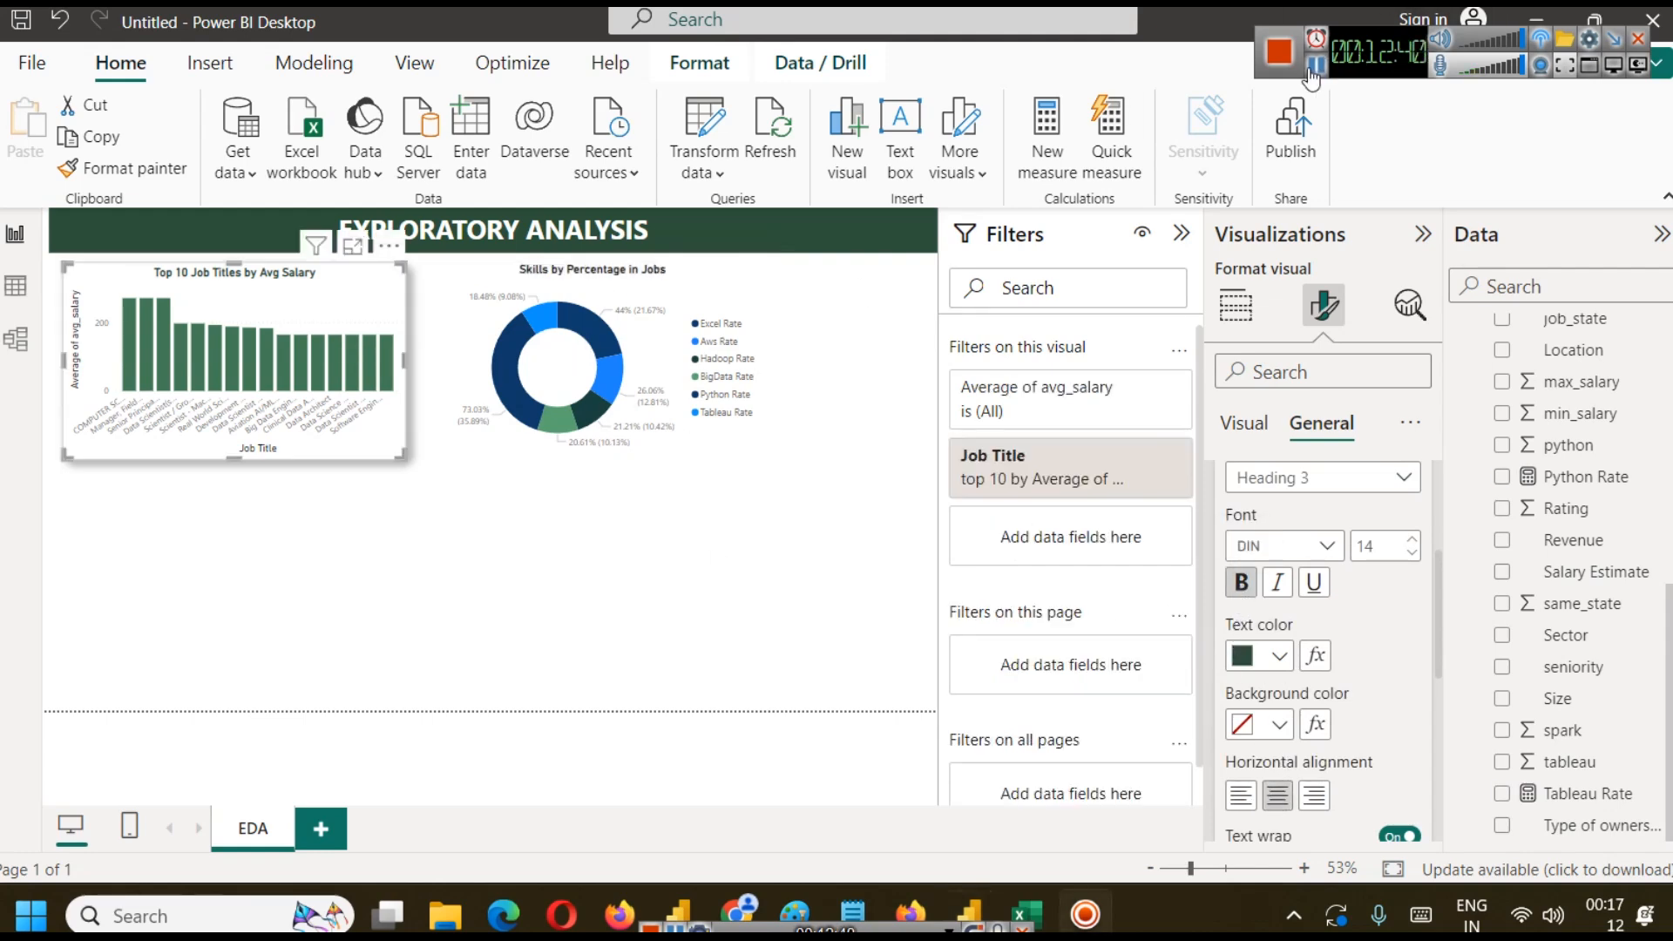
pyautogui.click(134, 170)
pyautogui.click(572, 292)
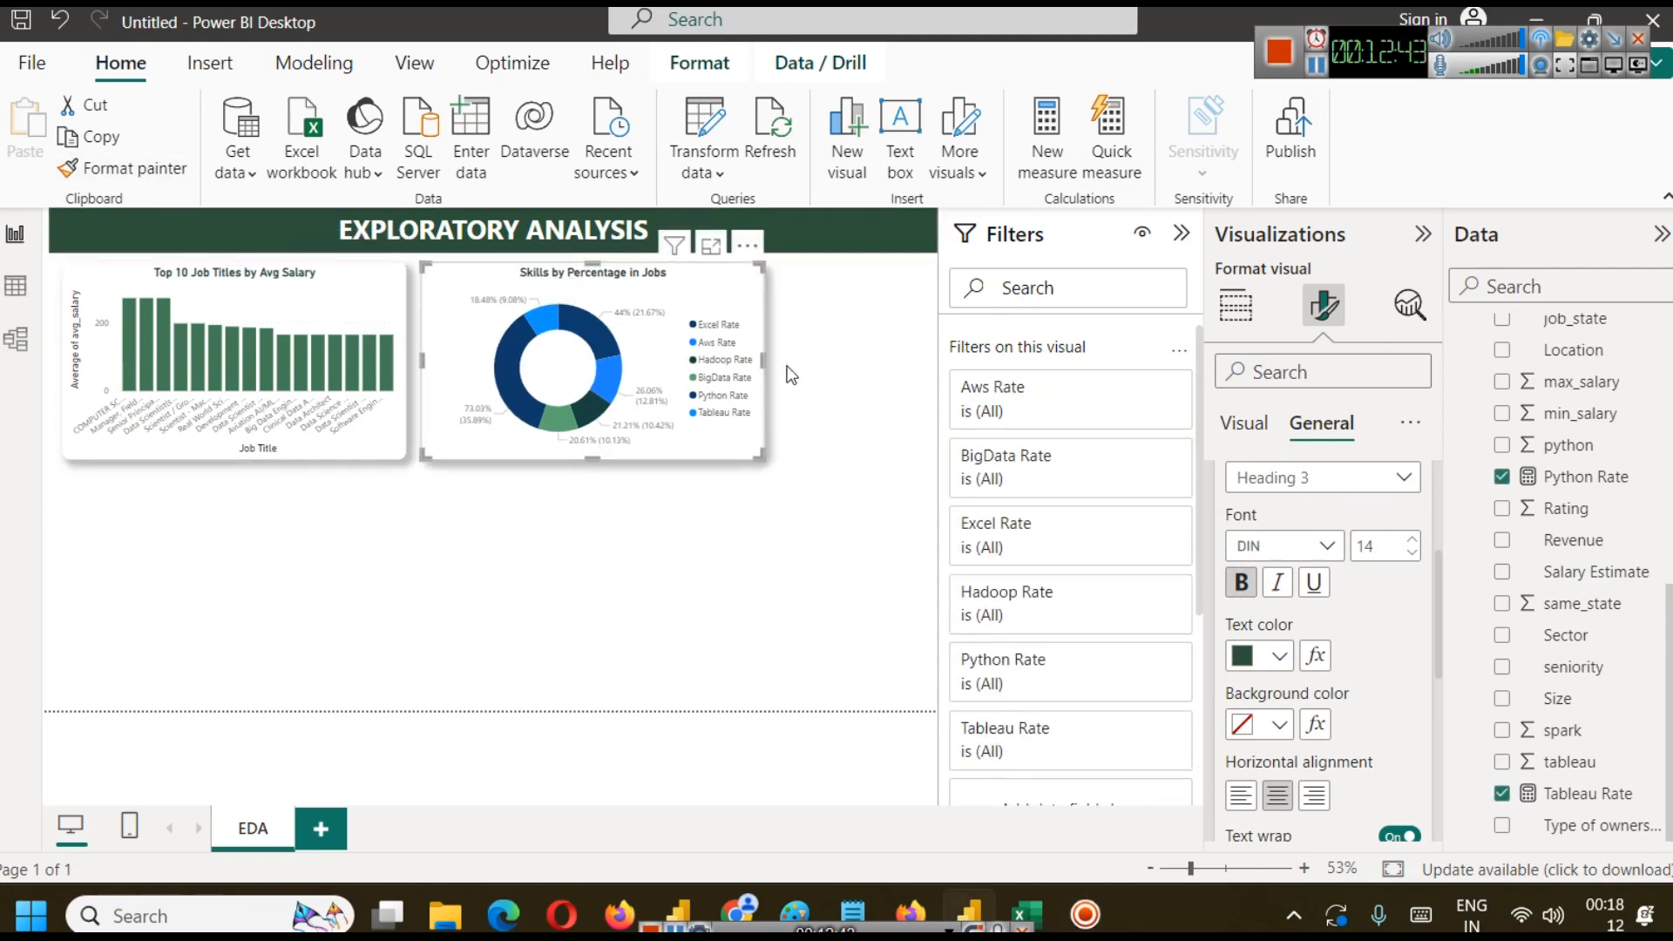
pyautogui.click(850, 509)
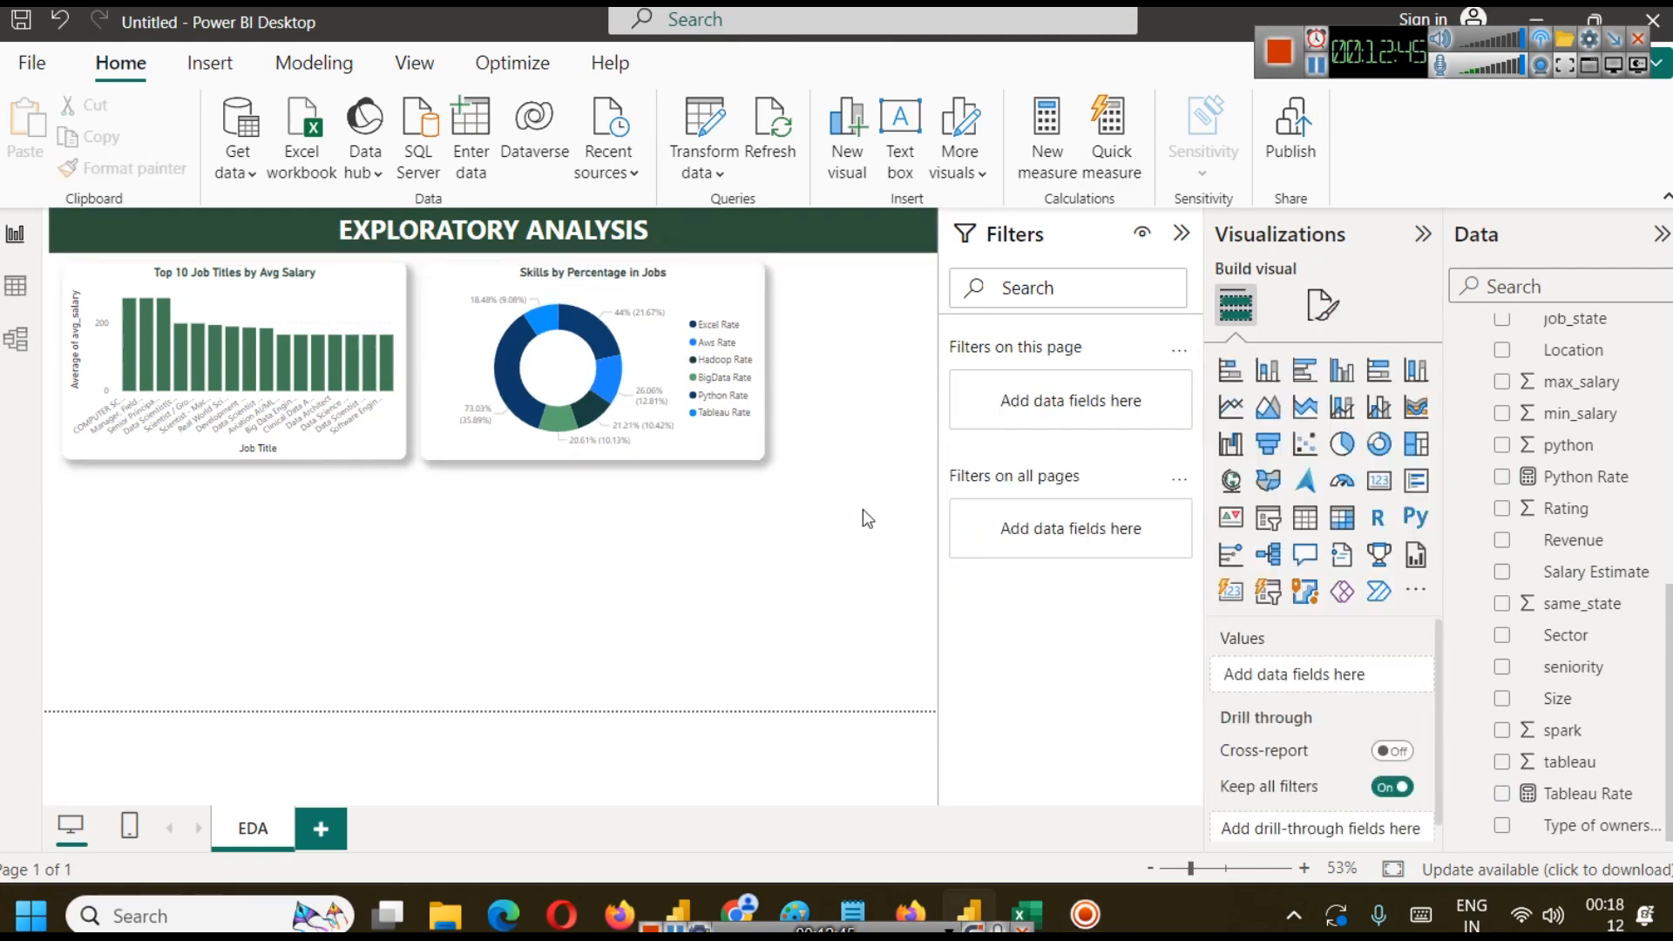
pyautogui.click(1182, 233)
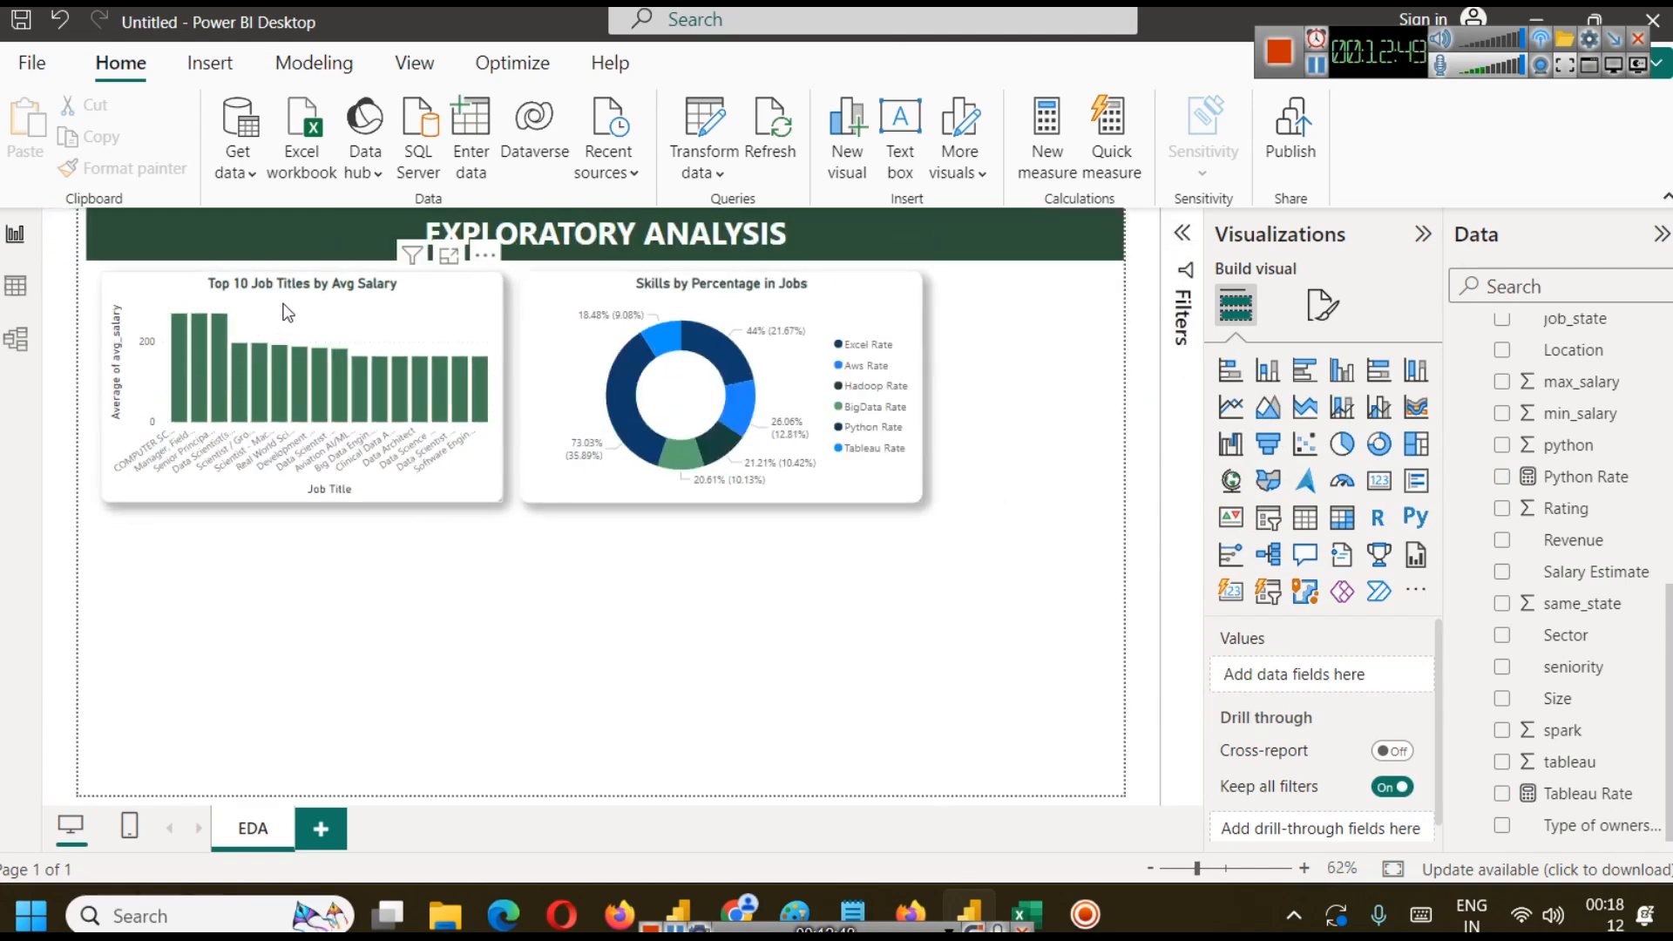
# Narrow the Skills by Percentage in Jobs donut chart slightly.
pyautogui.click(842, 302)
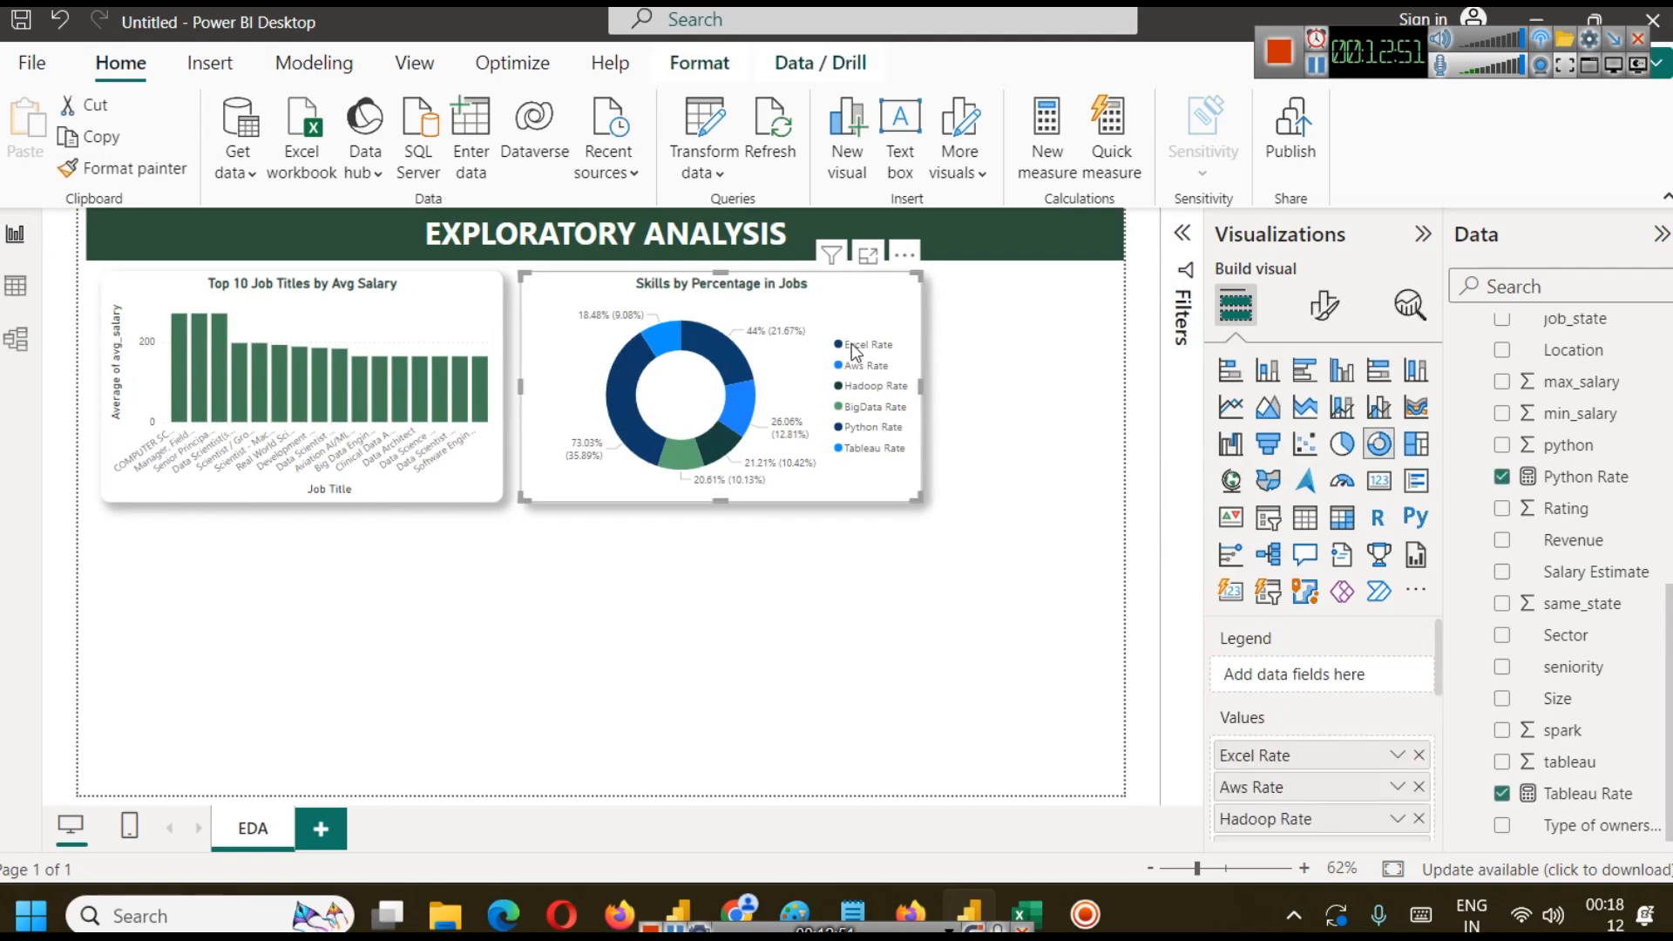
pyautogui.moveTo(922, 386); pyautogui.dragTo(912, 386)
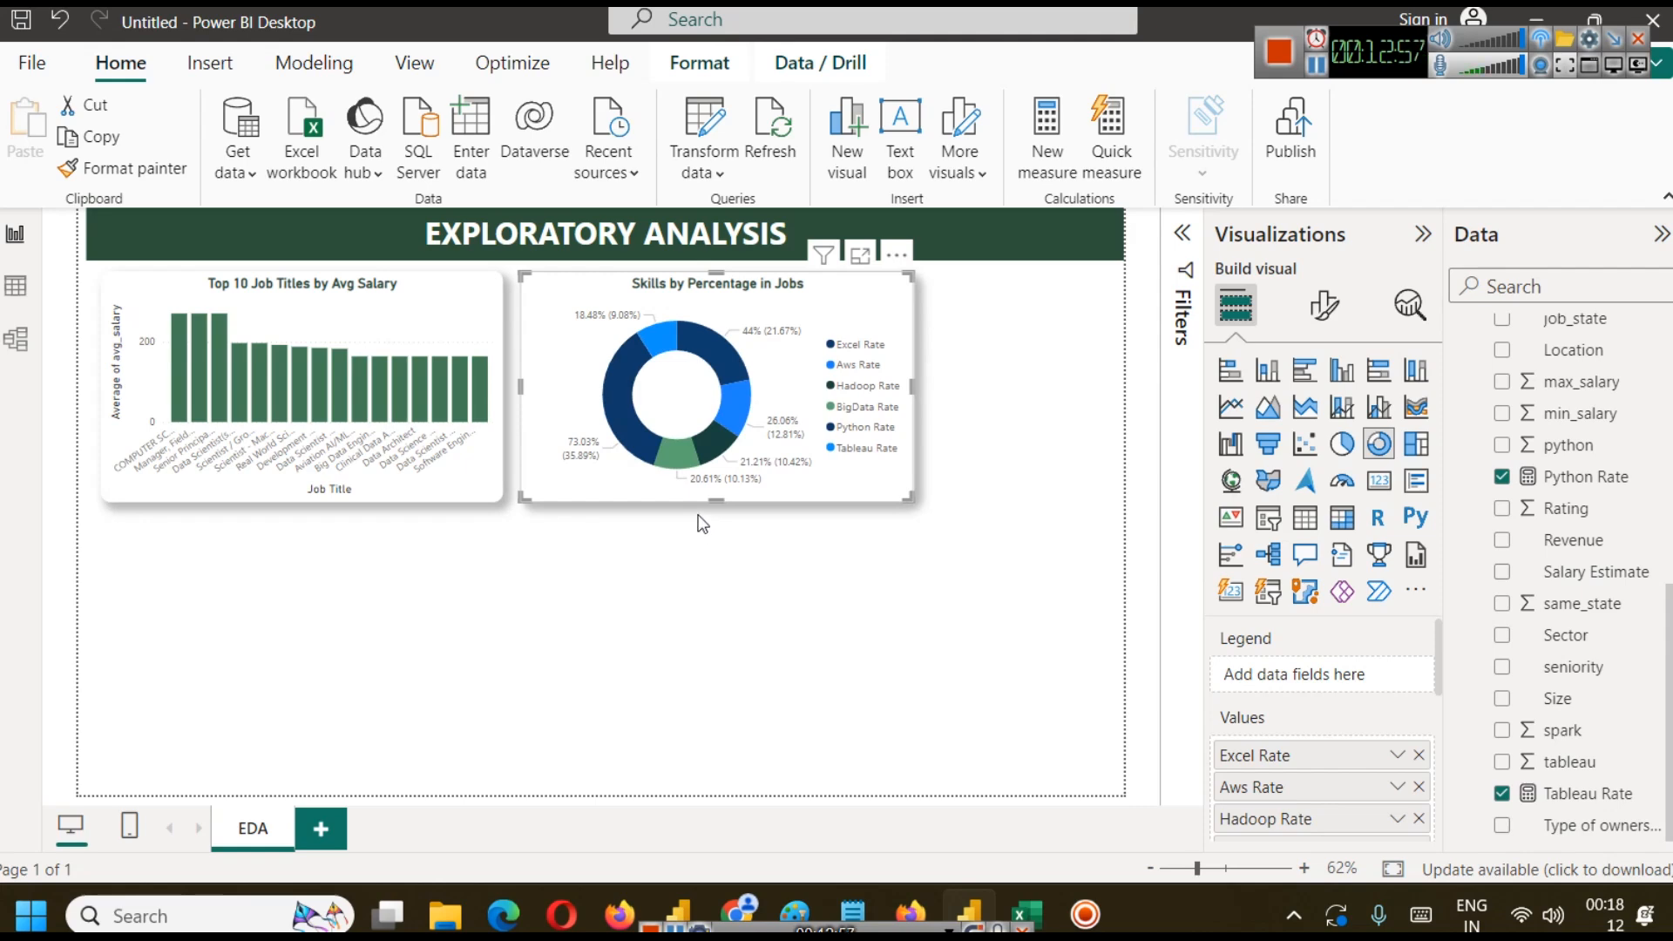
pyautogui.moveTo(705, 347)
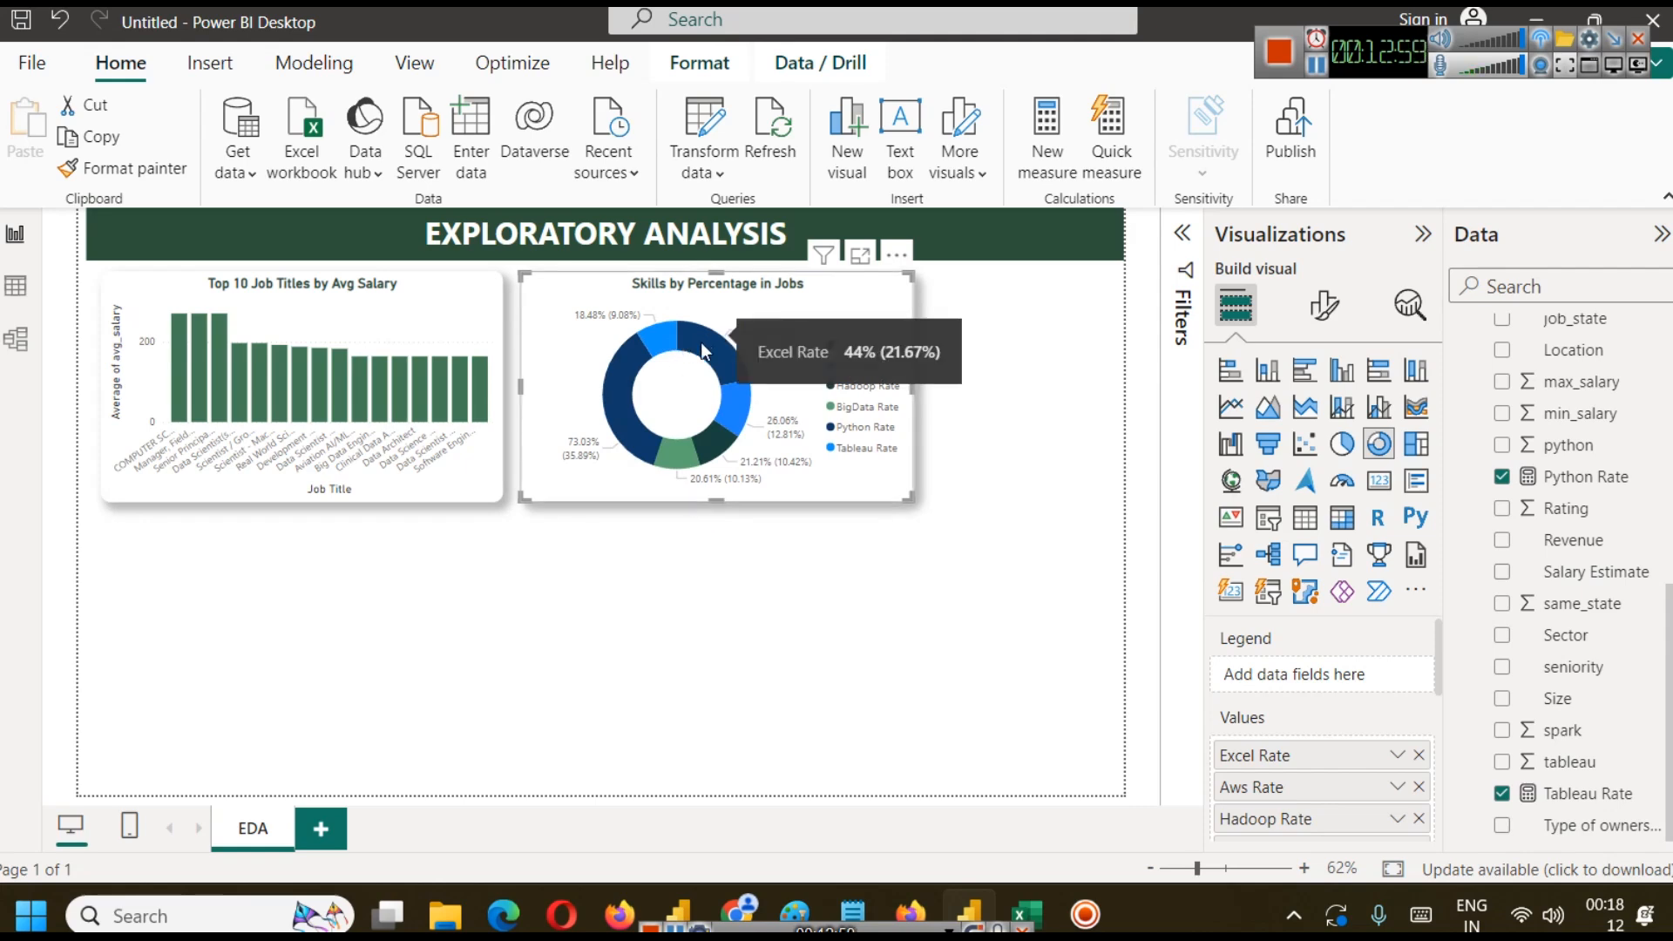
pyautogui.moveTo(632, 423)
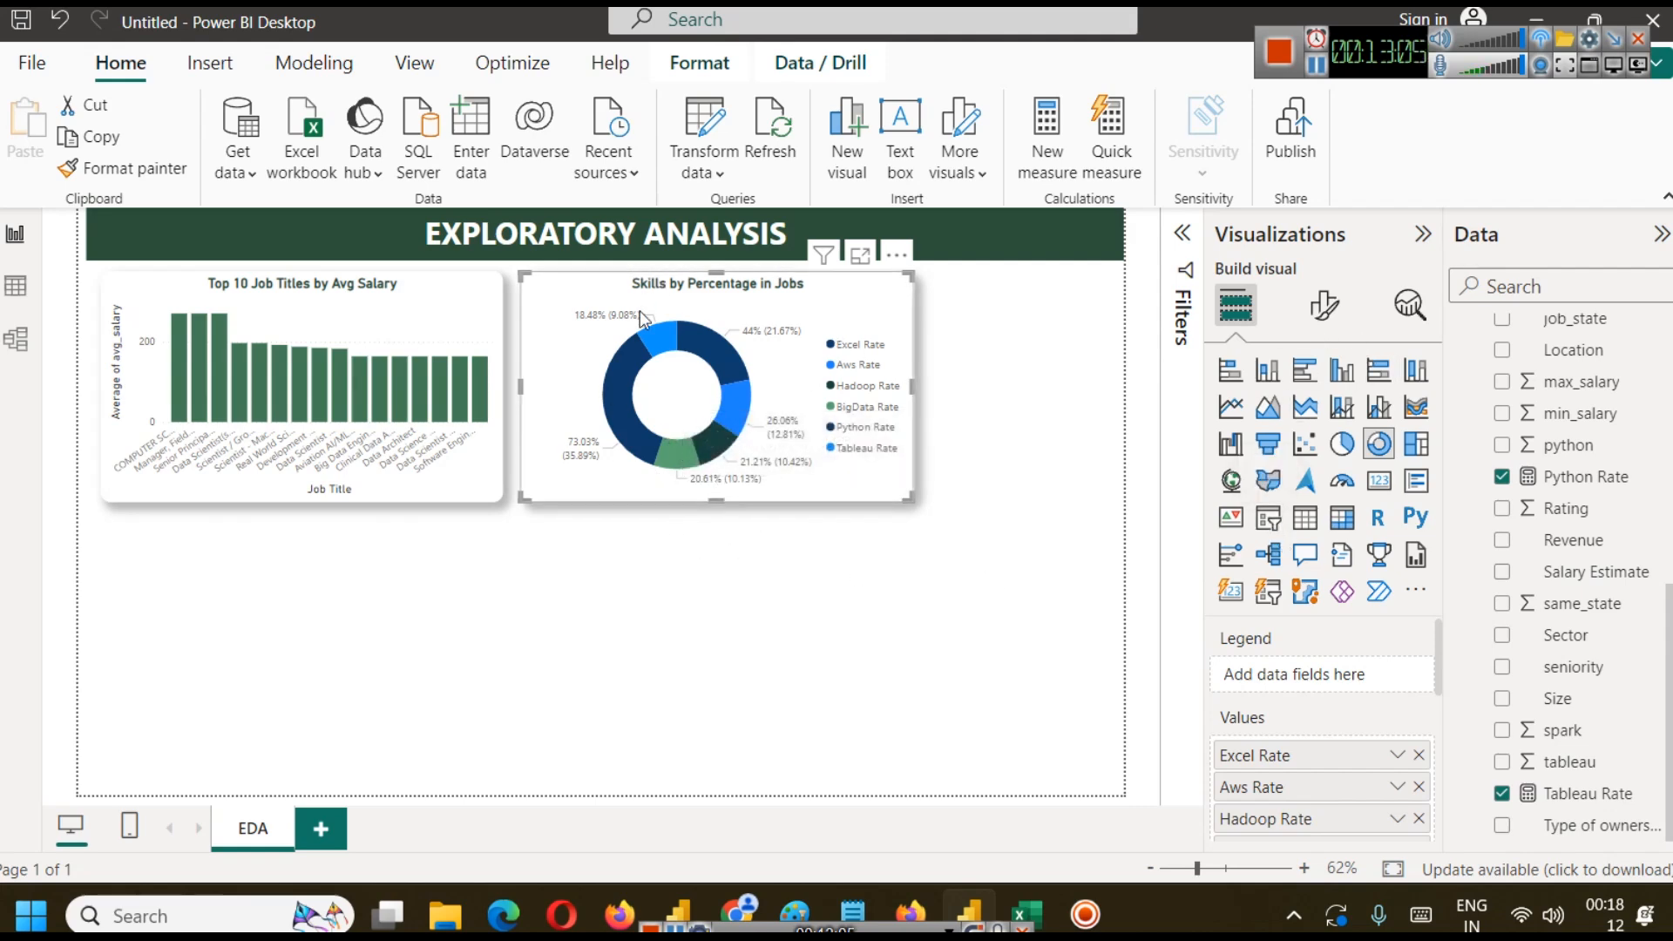
# Set the Excel Rate slice color of the donut chart to the darkest green theme shade.
pyautogui.click(1324, 305)
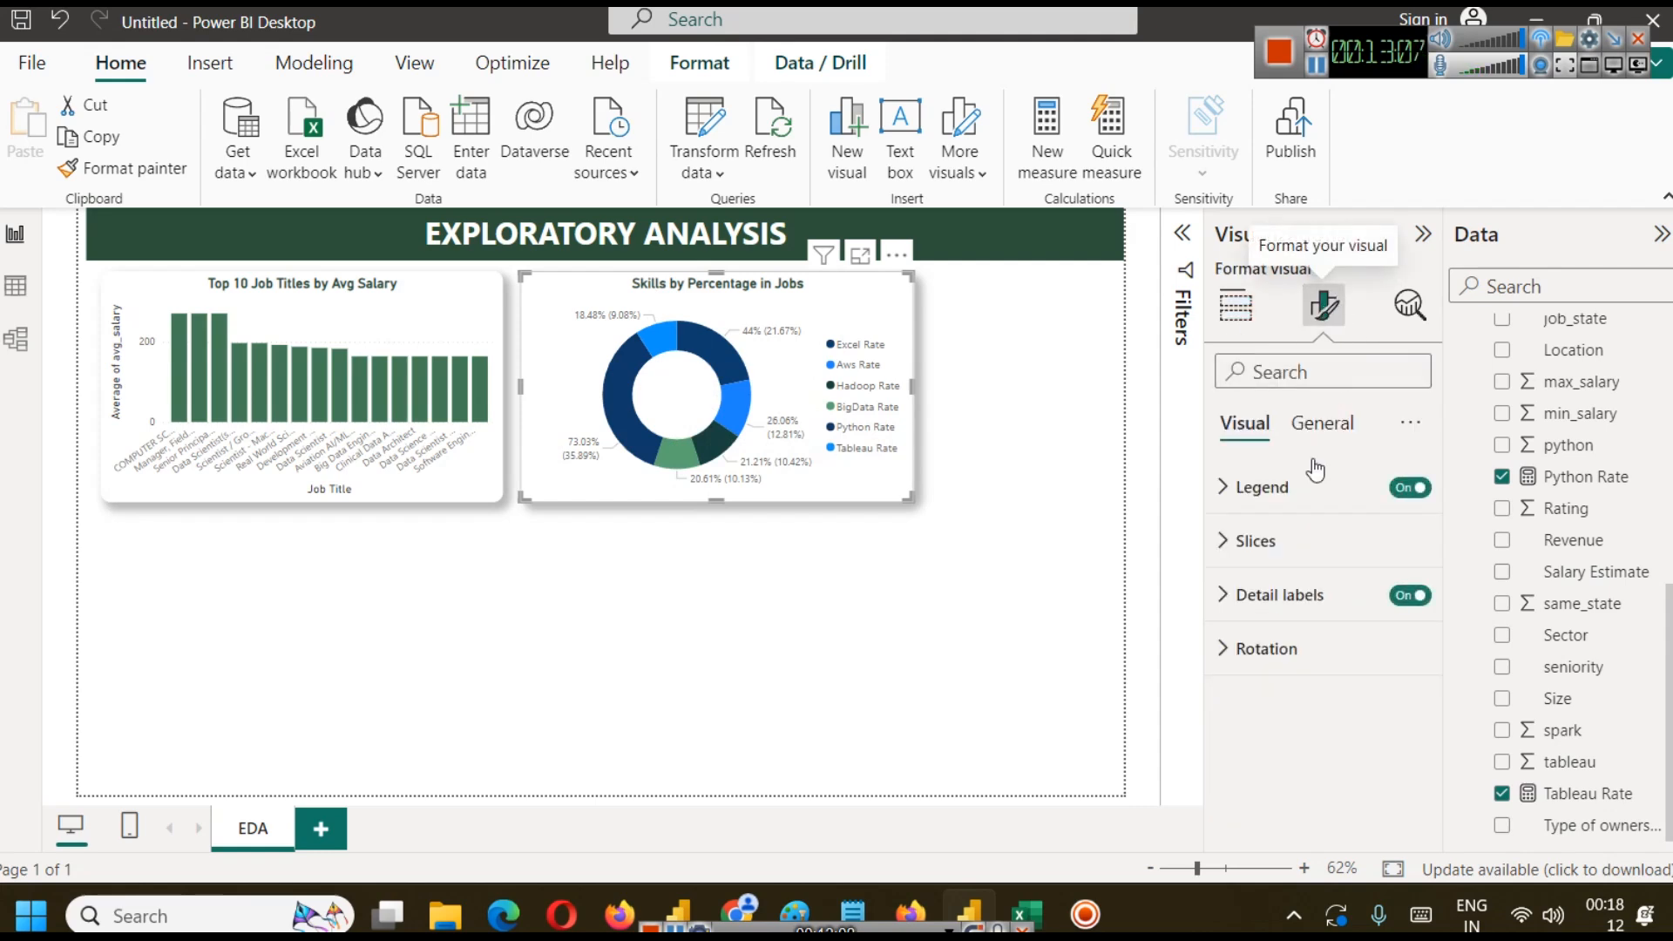
pyautogui.click(1259, 540)
pyautogui.scroll(-3, 1303, 575)
pyautogui.scroll(2, 1303, 575)
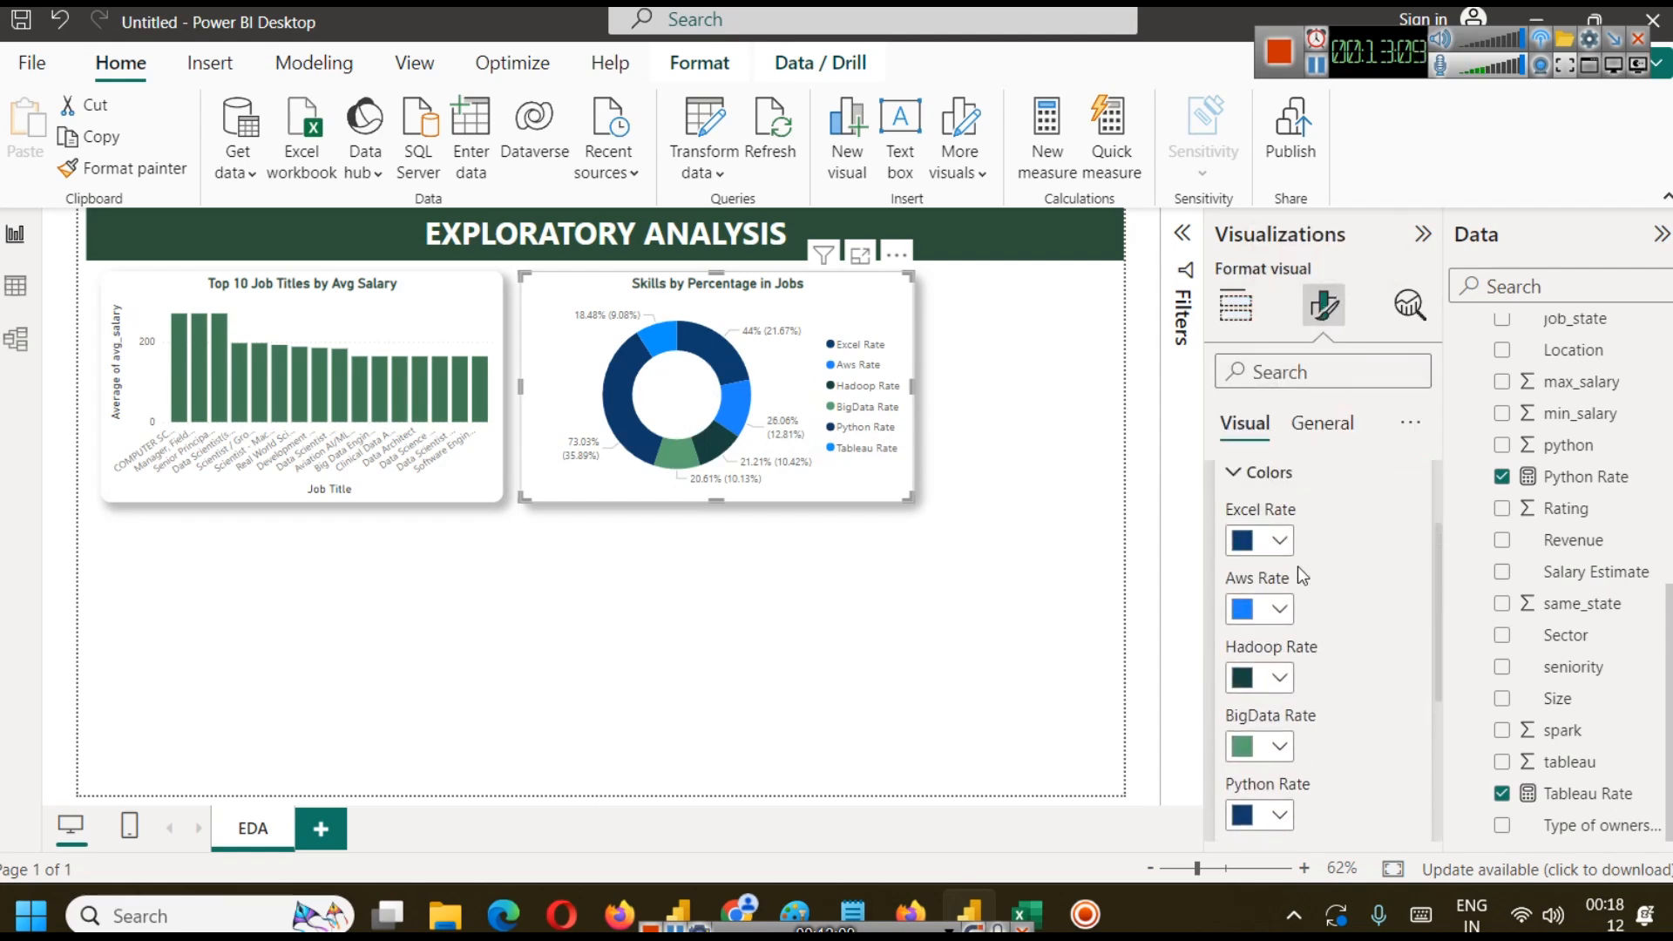
pyautogui.click(1280, 541)
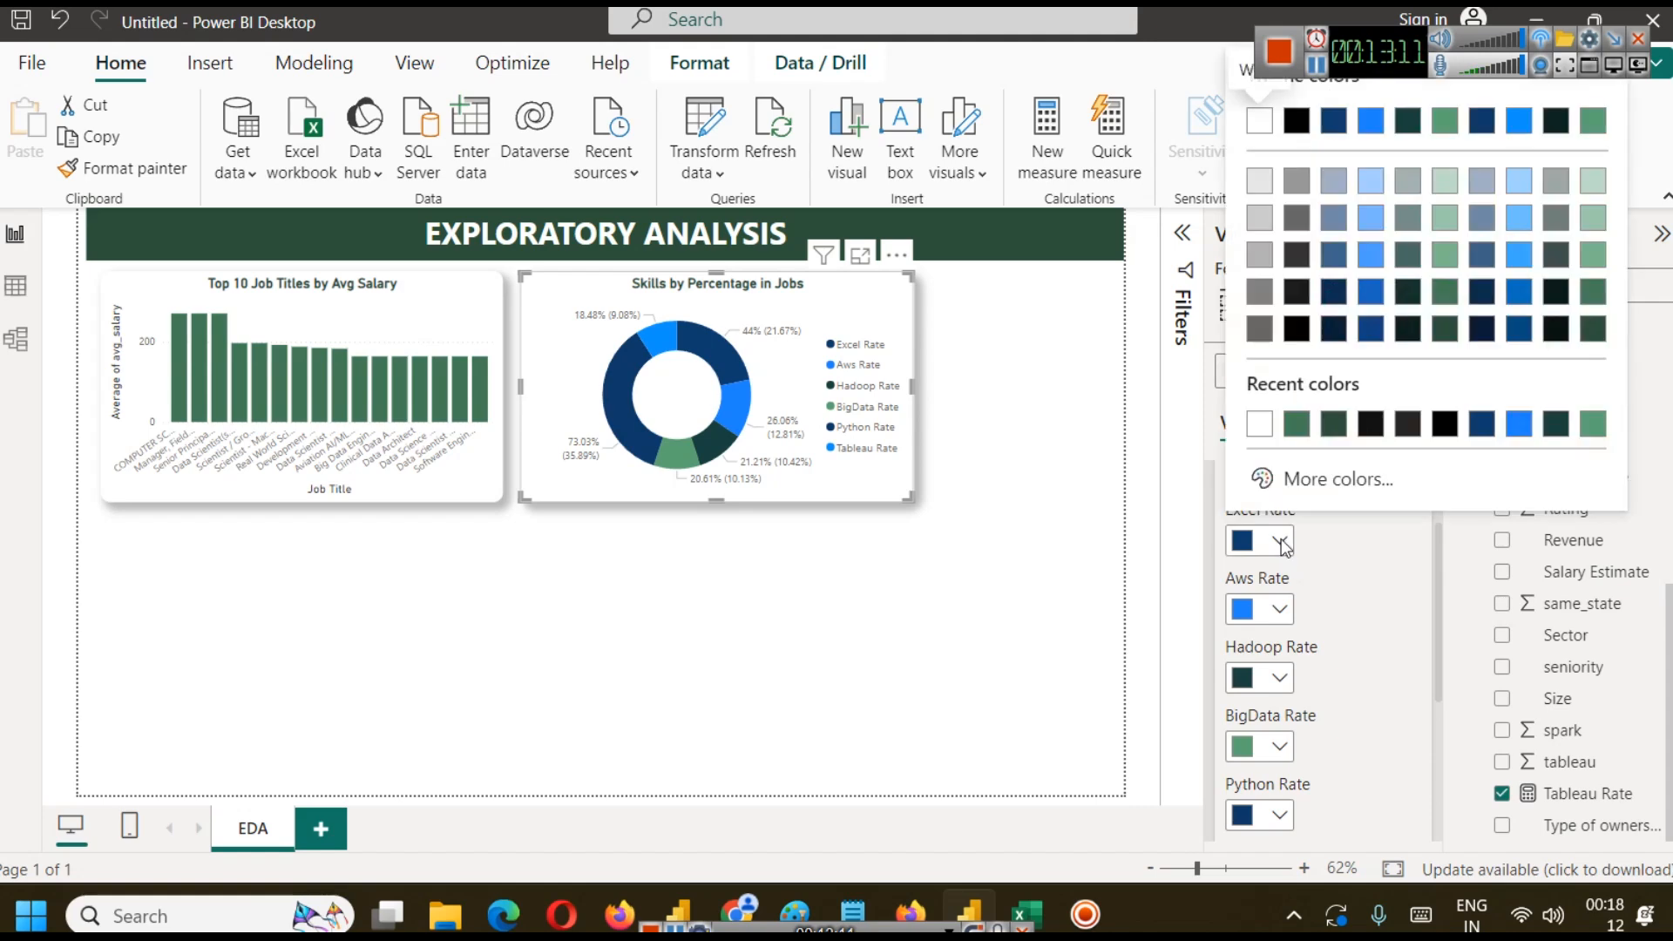
pyautogui.click(1593, 328)
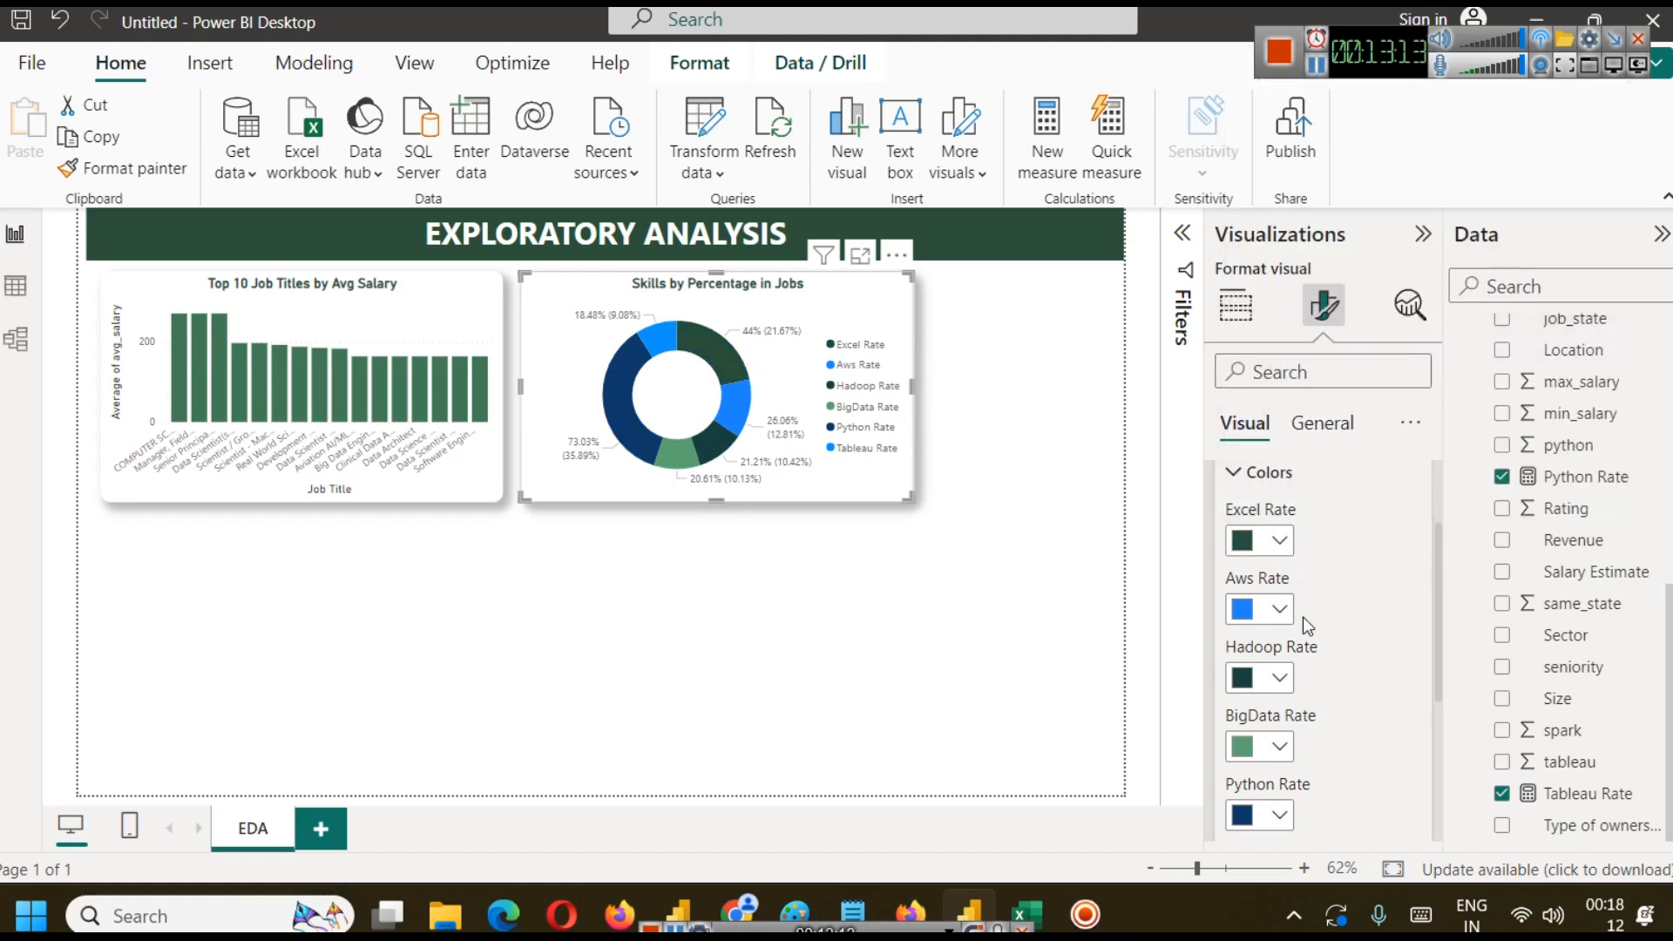
# Color the Aws Rate slice with custom dark grey #33363A and the BigData Rate slice with a darker blue theme shade.
pyautogui.click(1280, 611)
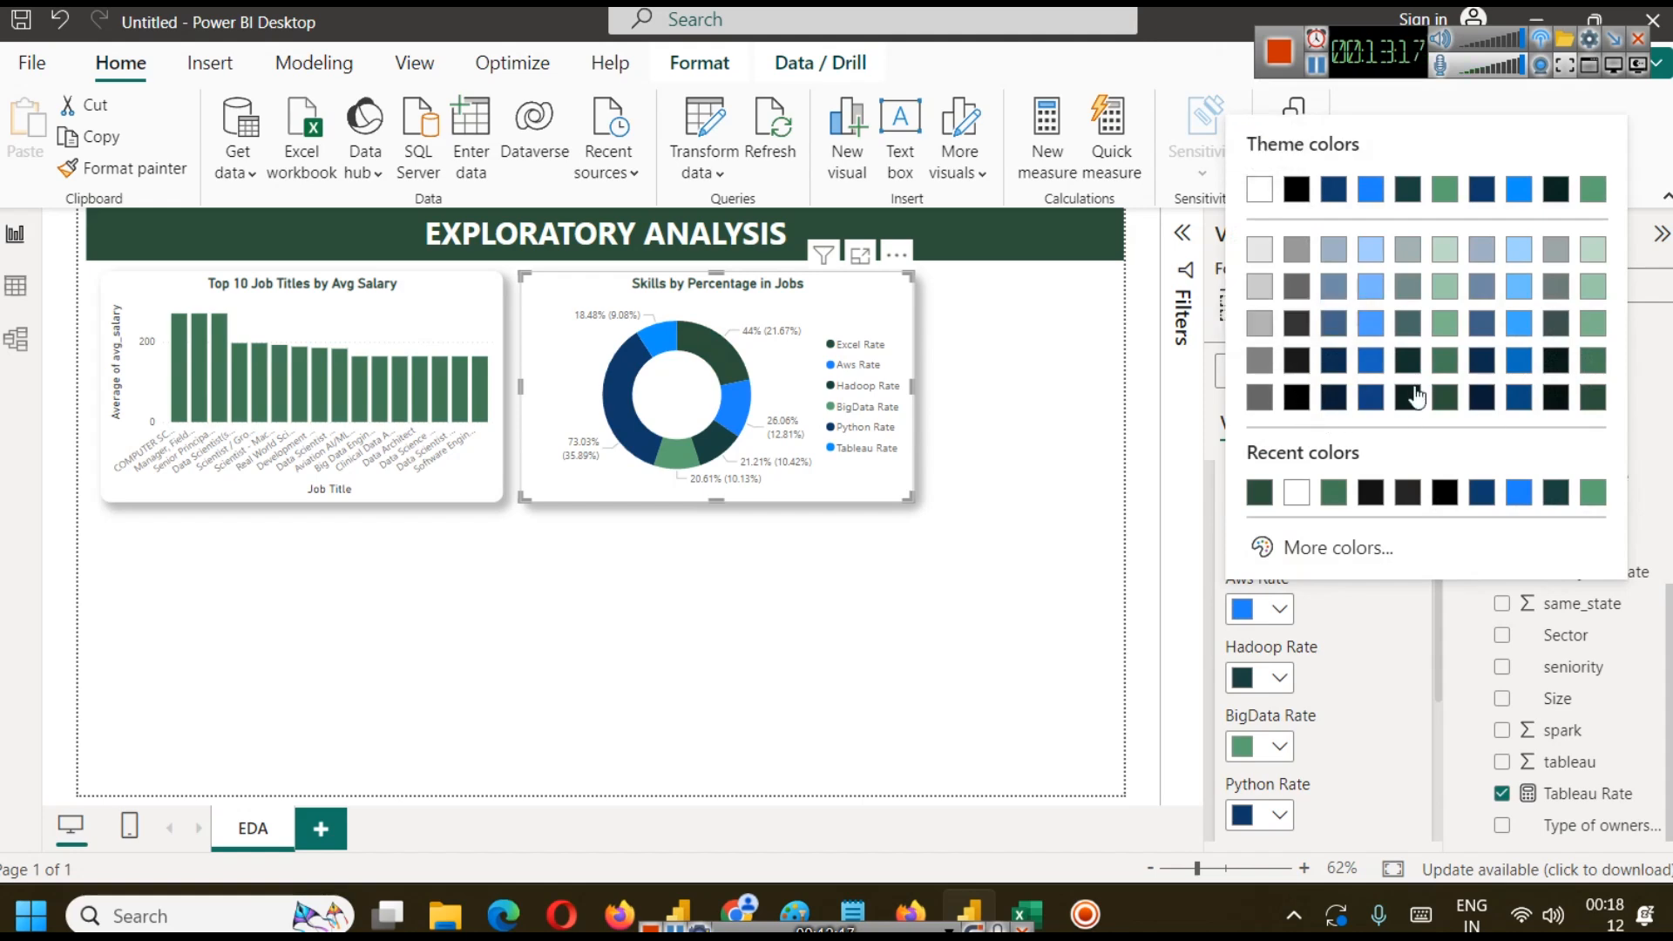
pyautogui.click(1299, 548)
pyautogui.moveTo(1464, 321)
pyautogui.mouseDown()
pyautogui.moveTo(1329, 346)
pyautogui.moveTo(1296, 371)
pyautogui.mouseUp()
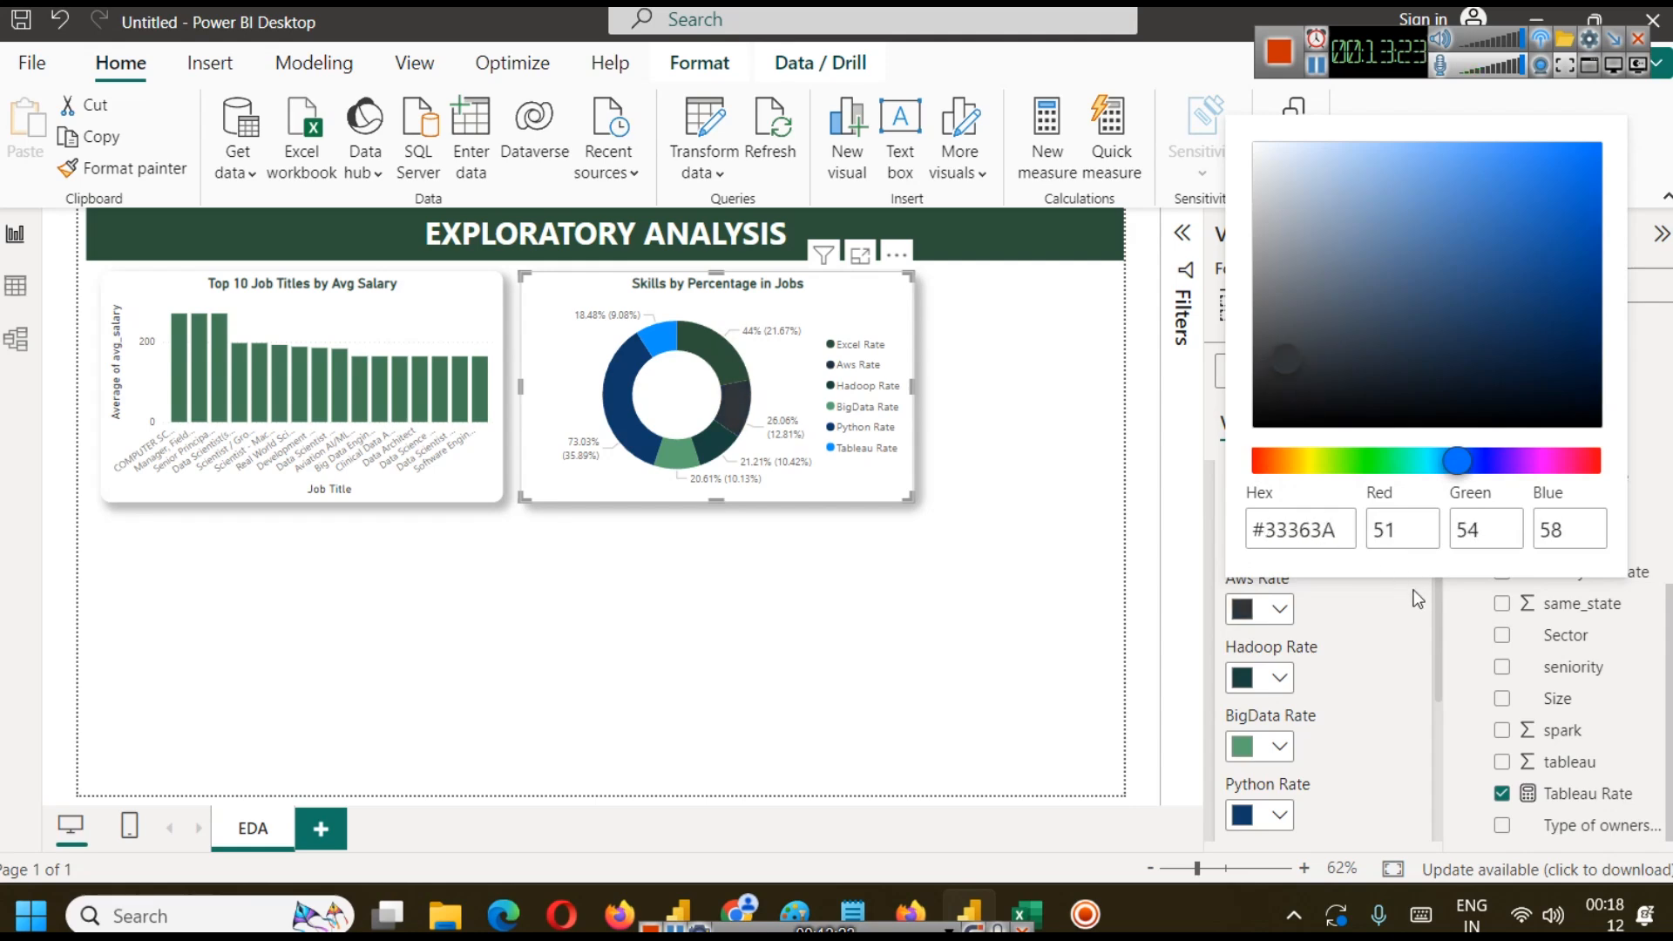
pyautogui.click(1348, 651)
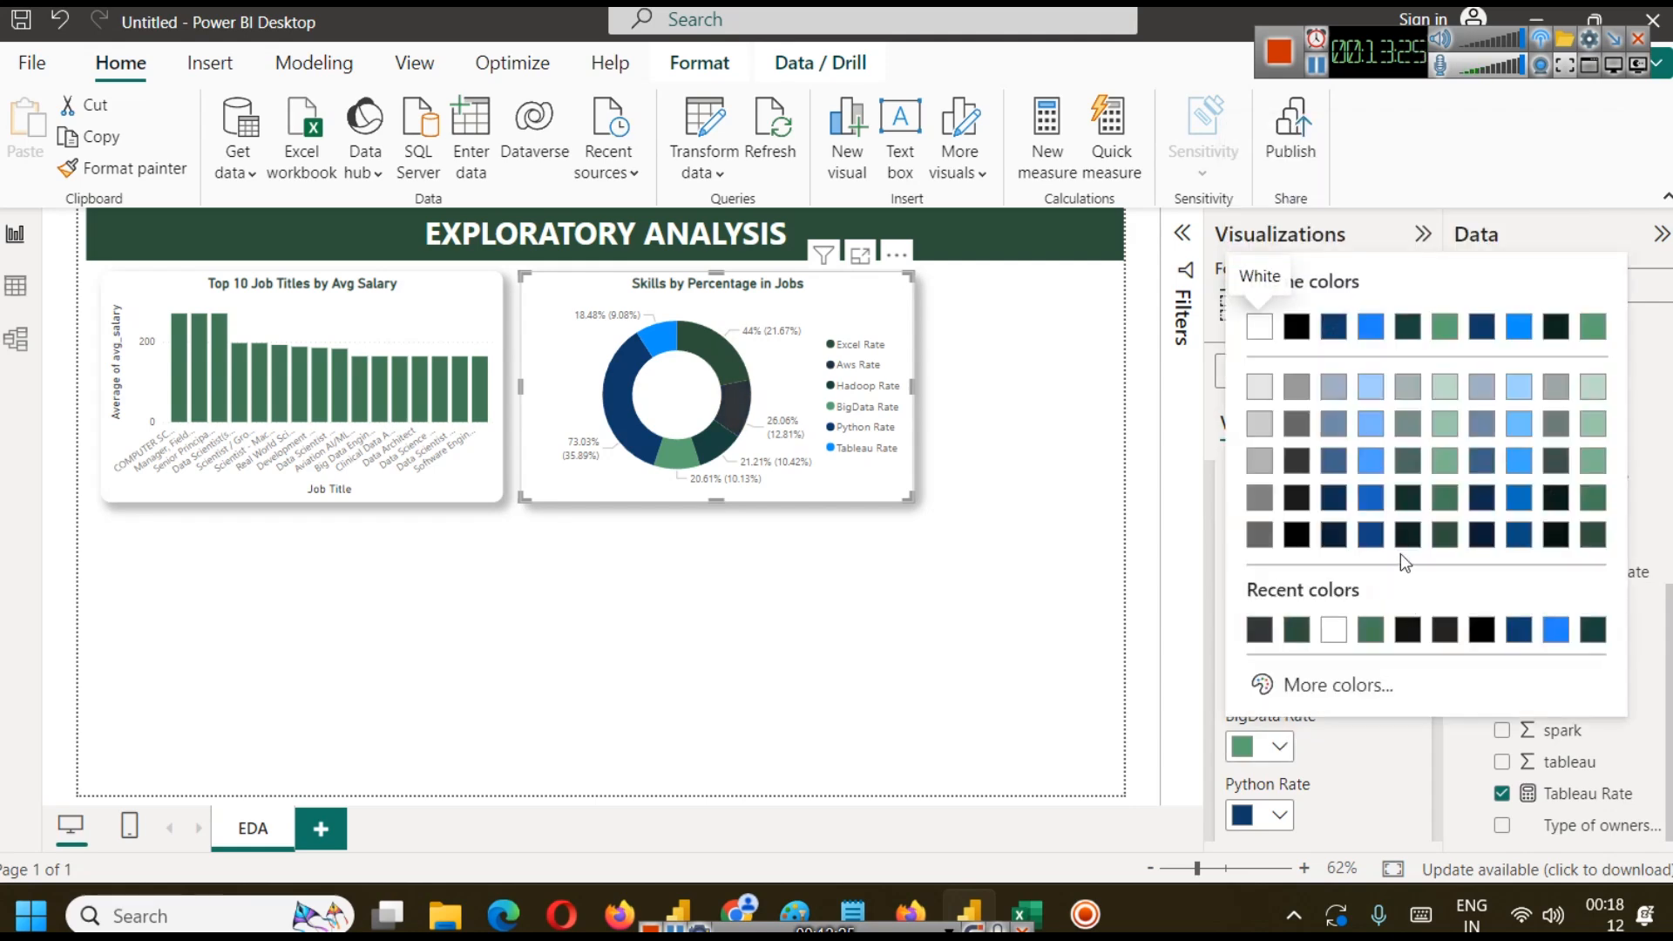
pyautogui.click(1371, 498)
# Give the donut chart's Python Rate slice a custom mustard yellow color.
pyautogui.scroll(-3, 1318, 679)
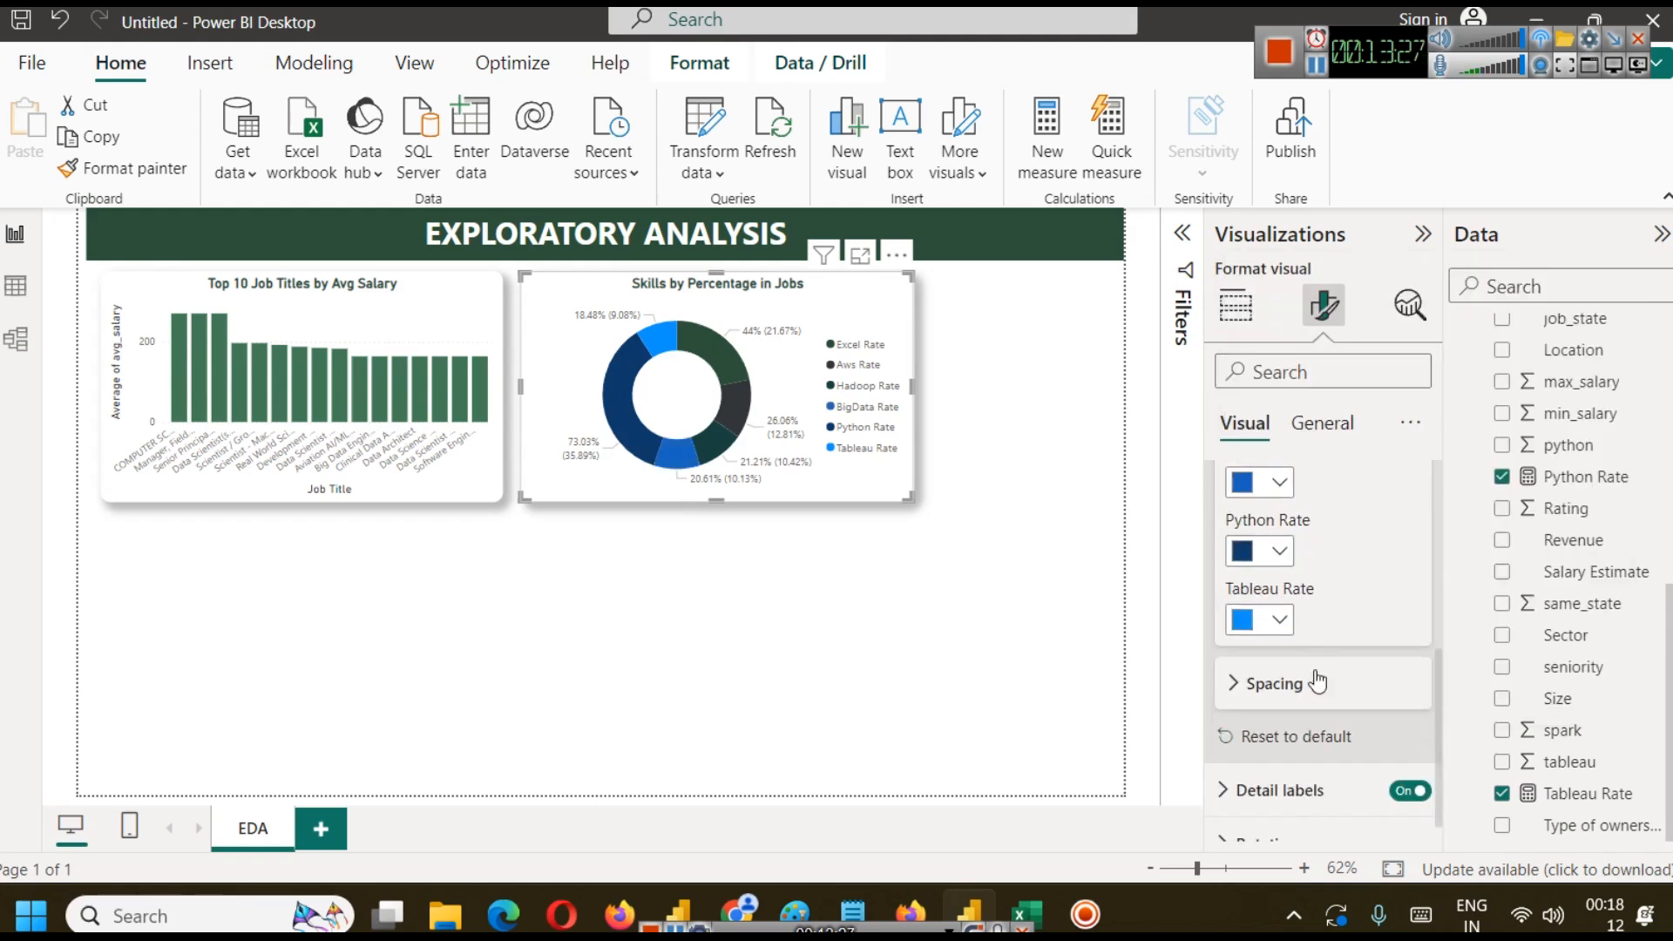
pyautogui.click(1277, 551)
pyautogui.click(1328, 486)
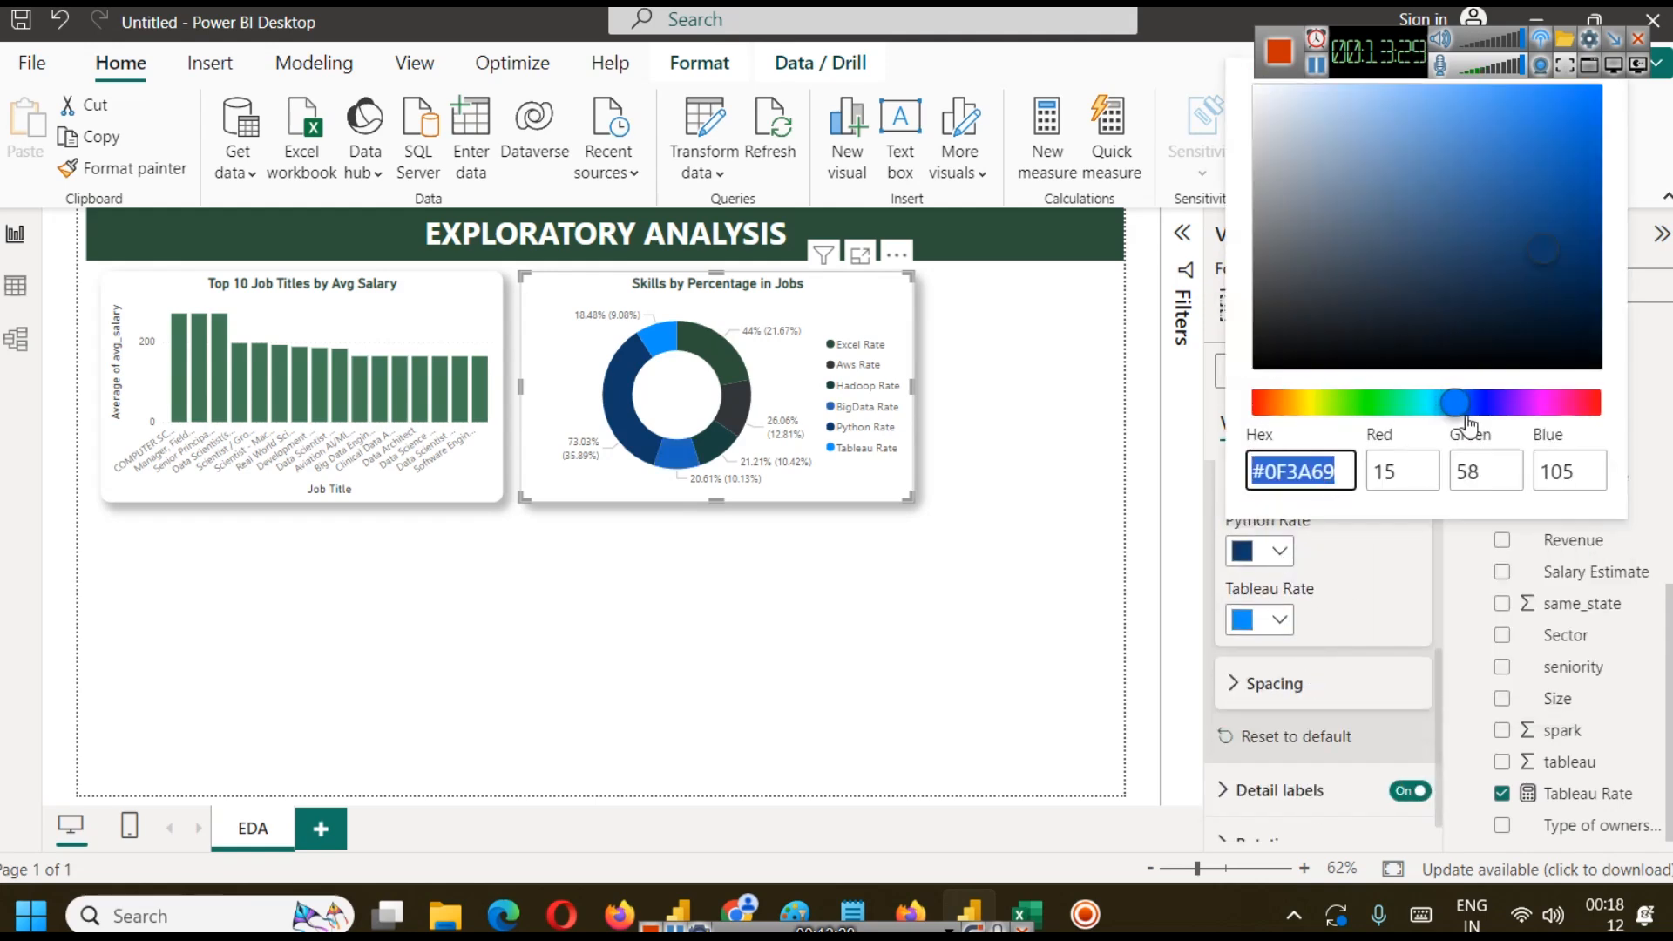
pyautogui.click(1309, 403)
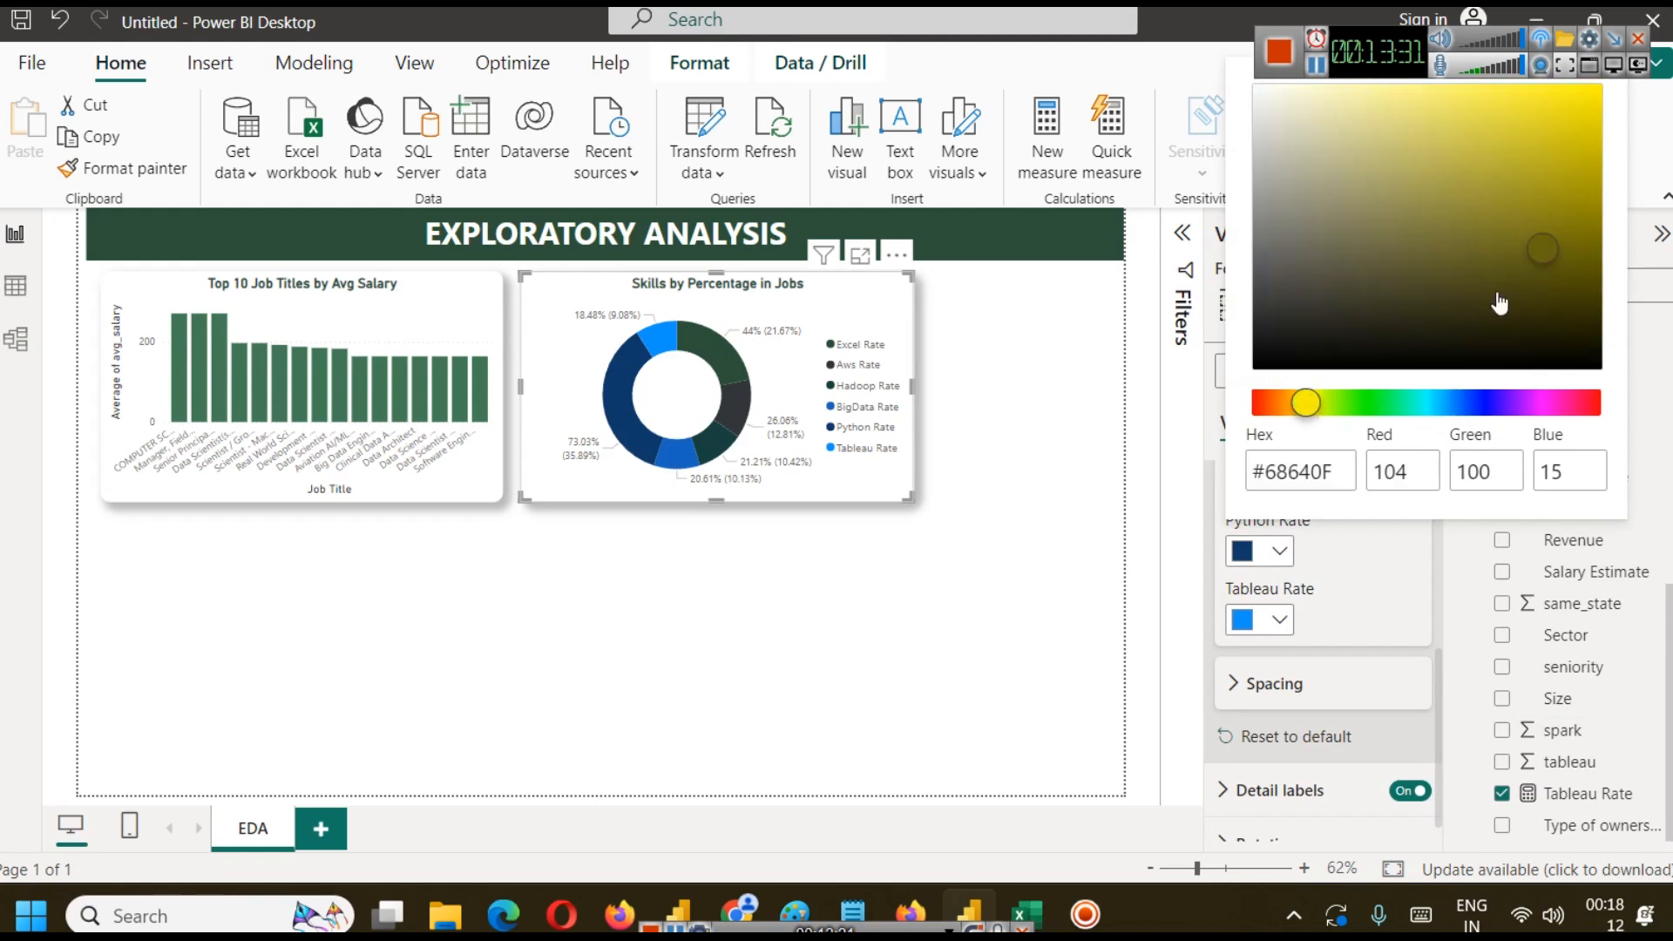
pyautogui.moveTo(1542, 253); pyautogui.dragTo(1571, 162)
pyautogui.click(1281, 626)
# Set the Tableau Rate slice of the donut chart to the custom crimson color #A63659 and deselect the chart.
pyautogui.click(1281, 624)
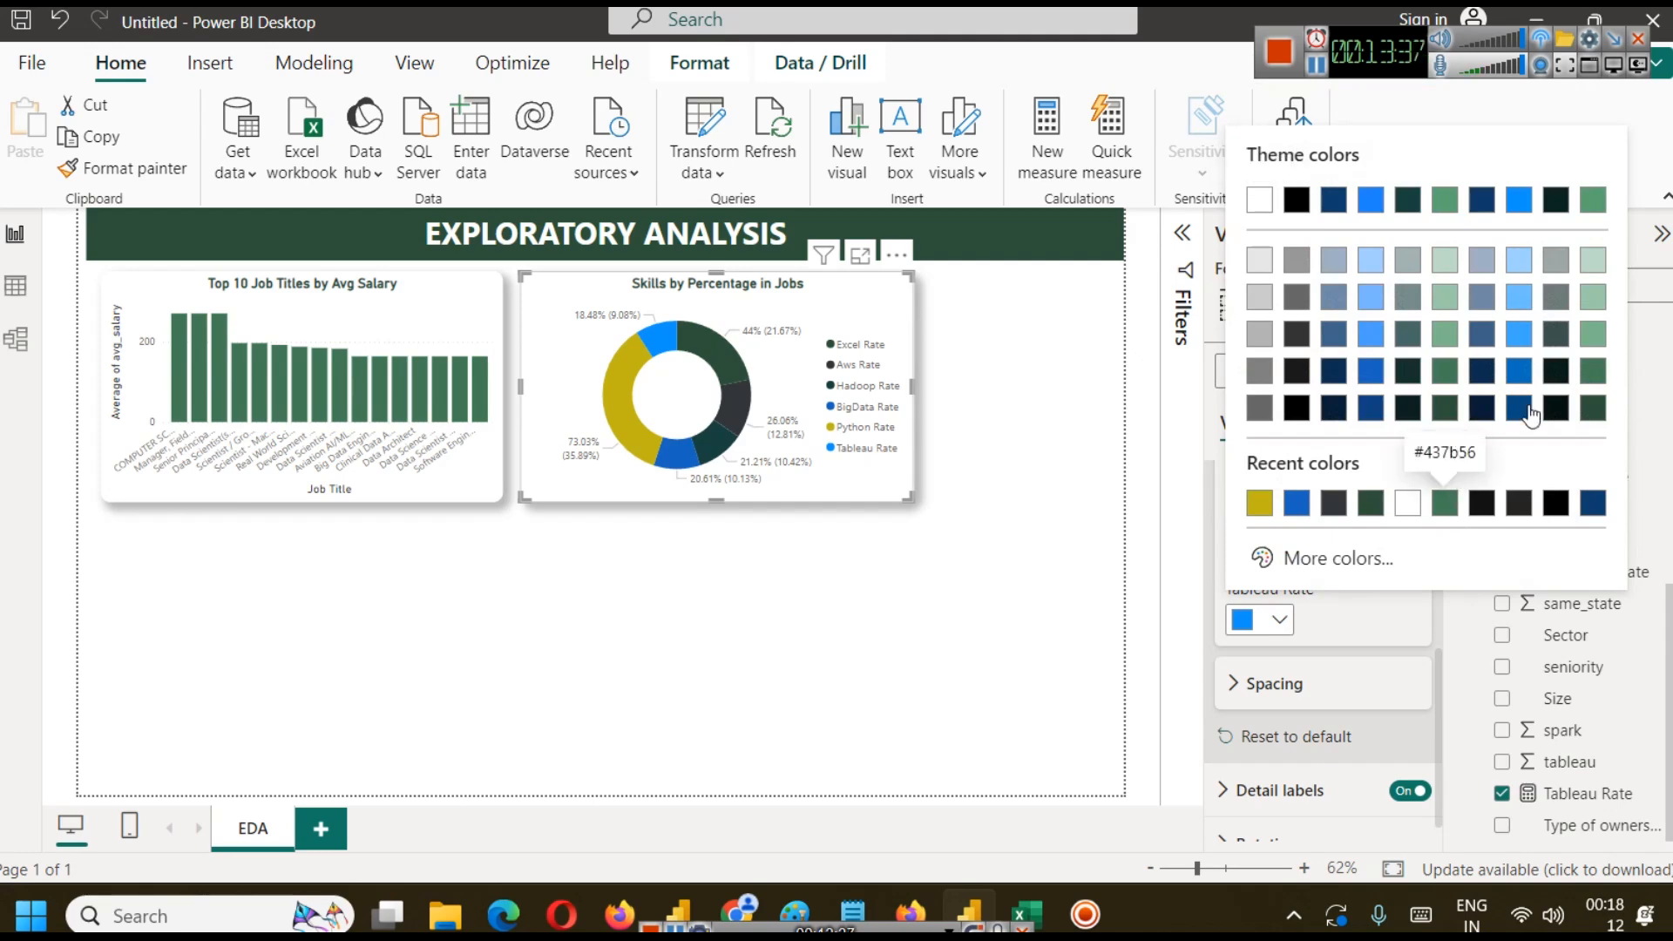
pyautogui.click(1338, 557)
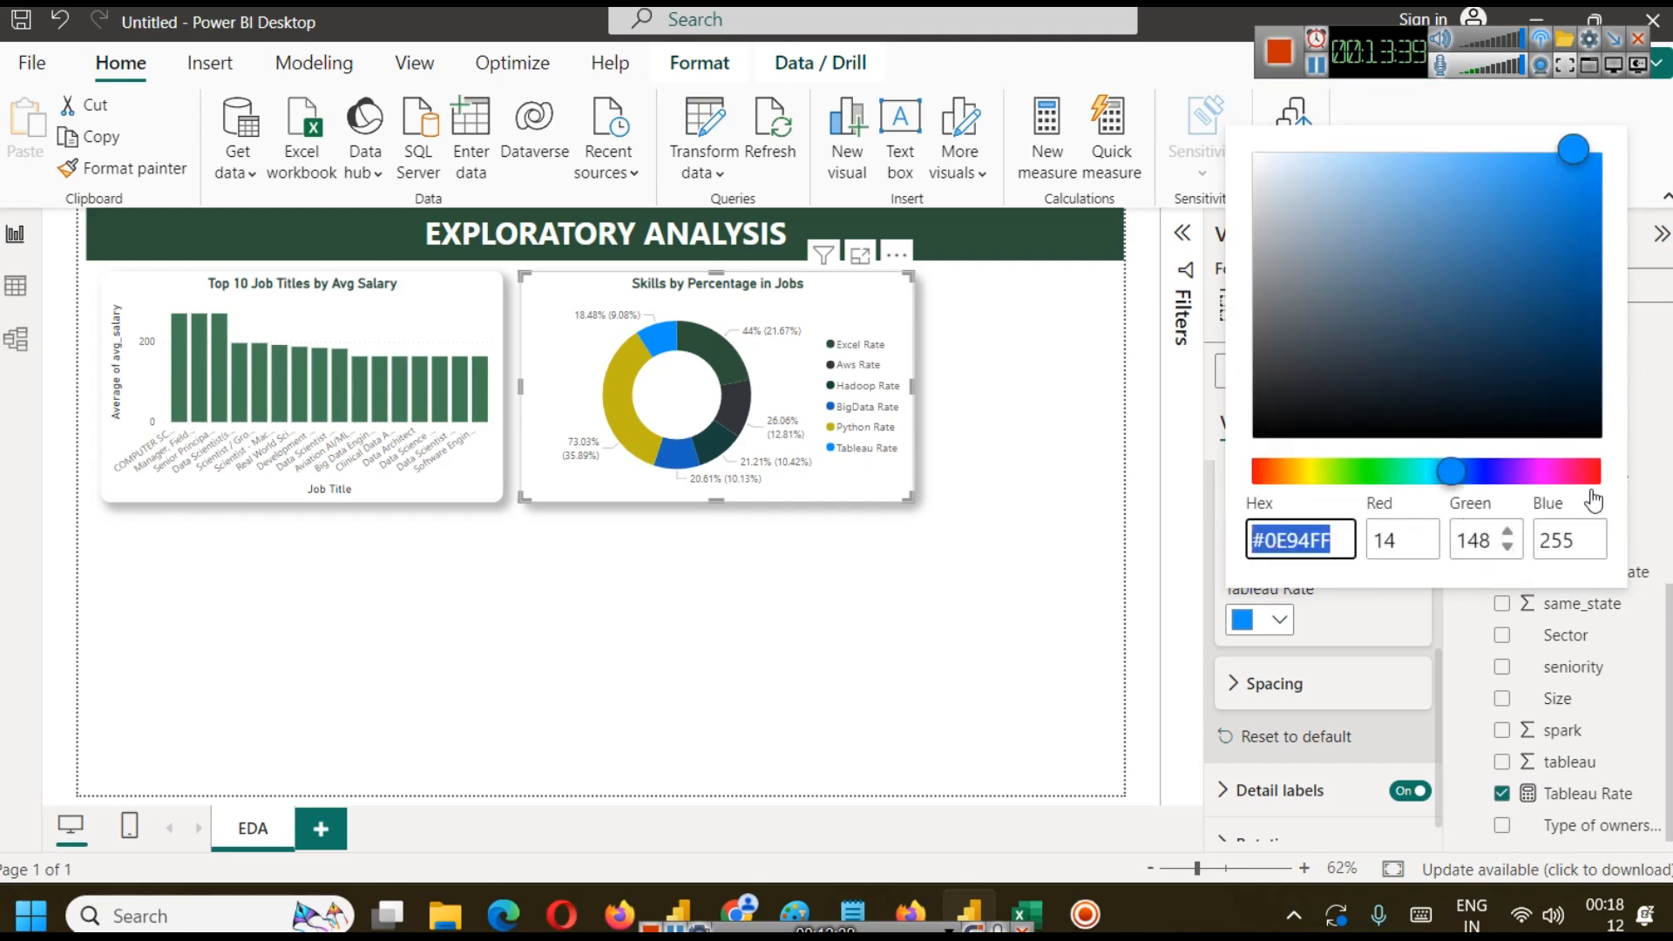
pyautogui.click(1582, 471)
pyautogui.click(1481, 251)
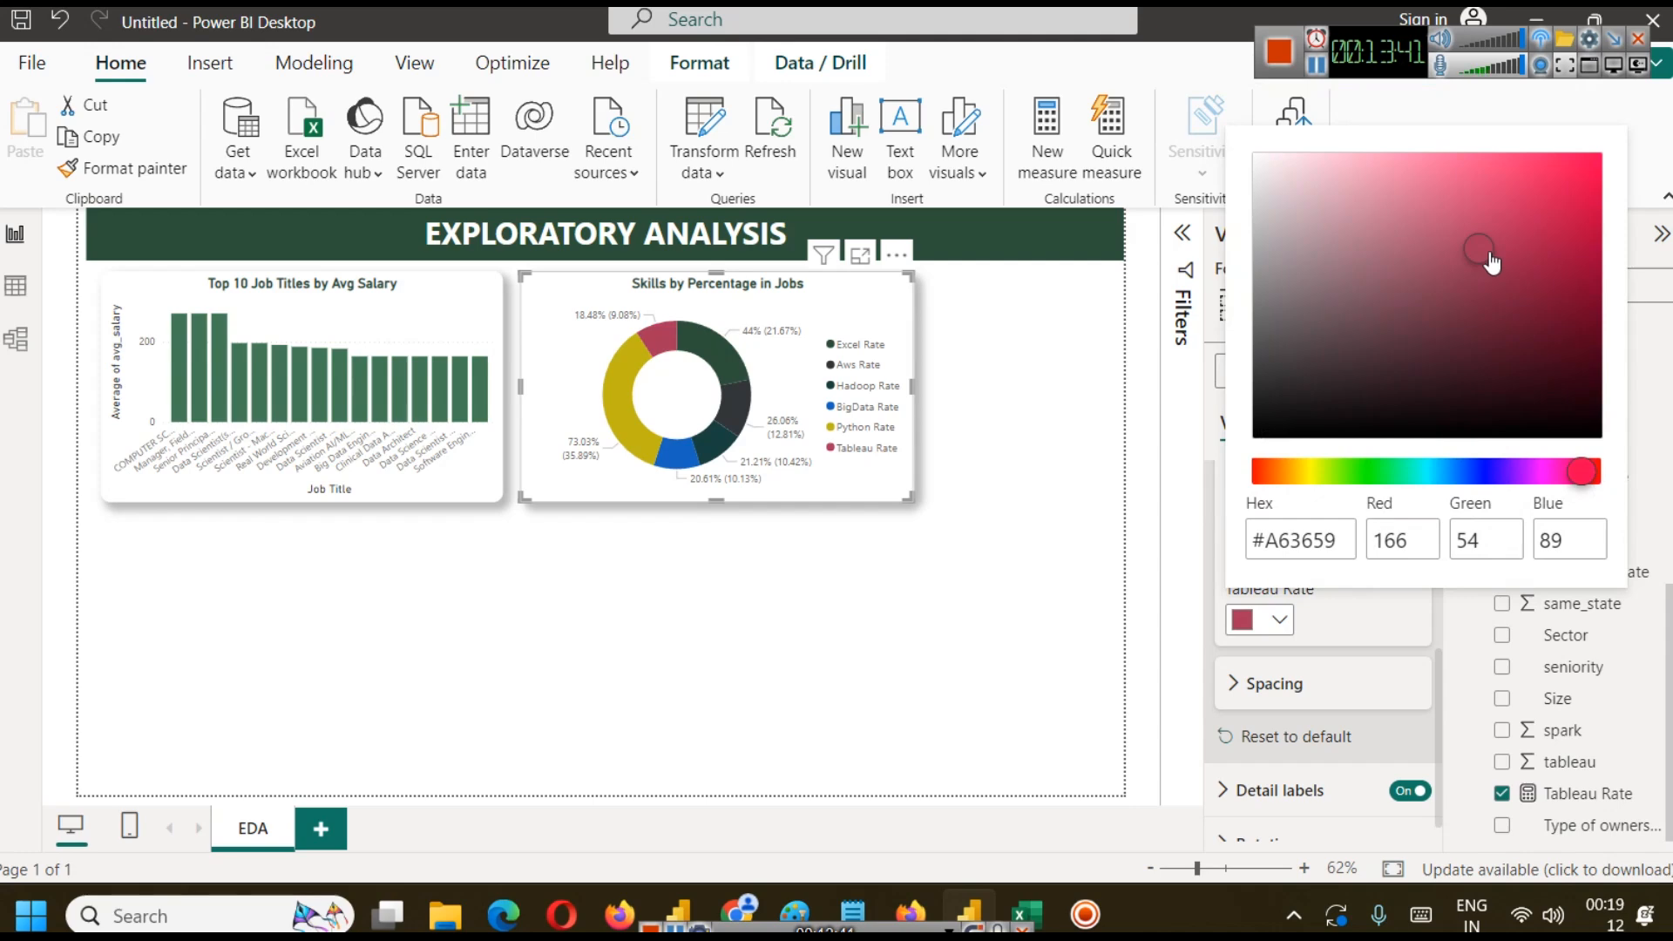
pyautogui.click(962, 595)
pyautogui.click(962, 595)
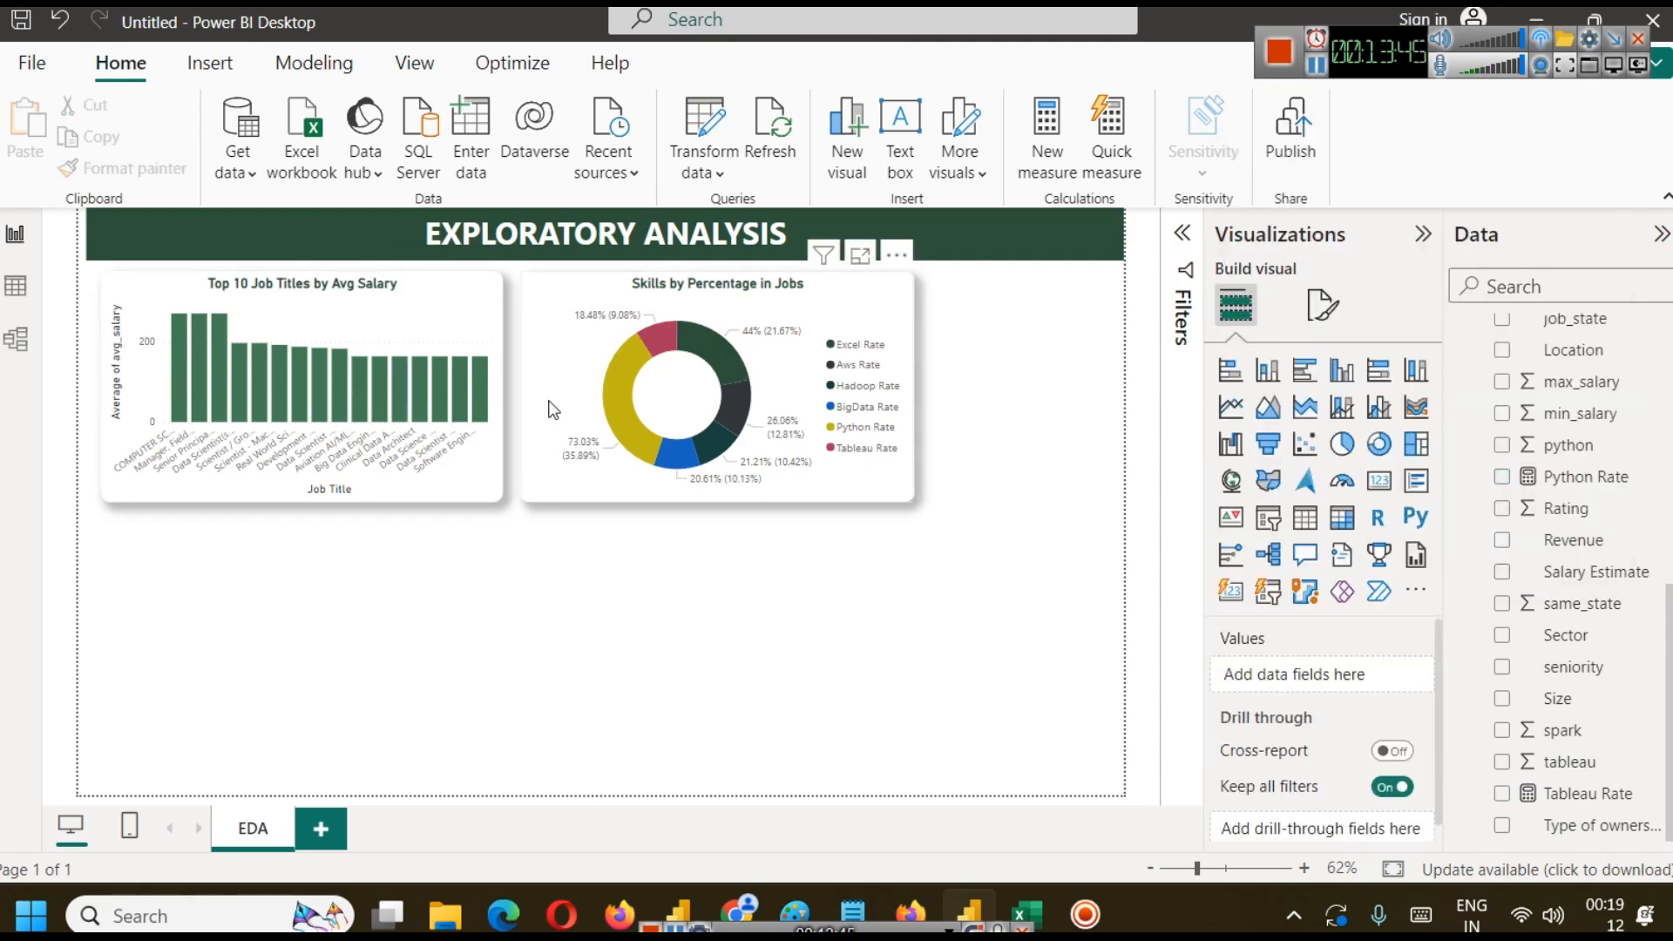
# Reduce the width of the Skills by Percentage in Jobs donut chart to free more space beside it.
pyautogui.moveTo(613, 394)
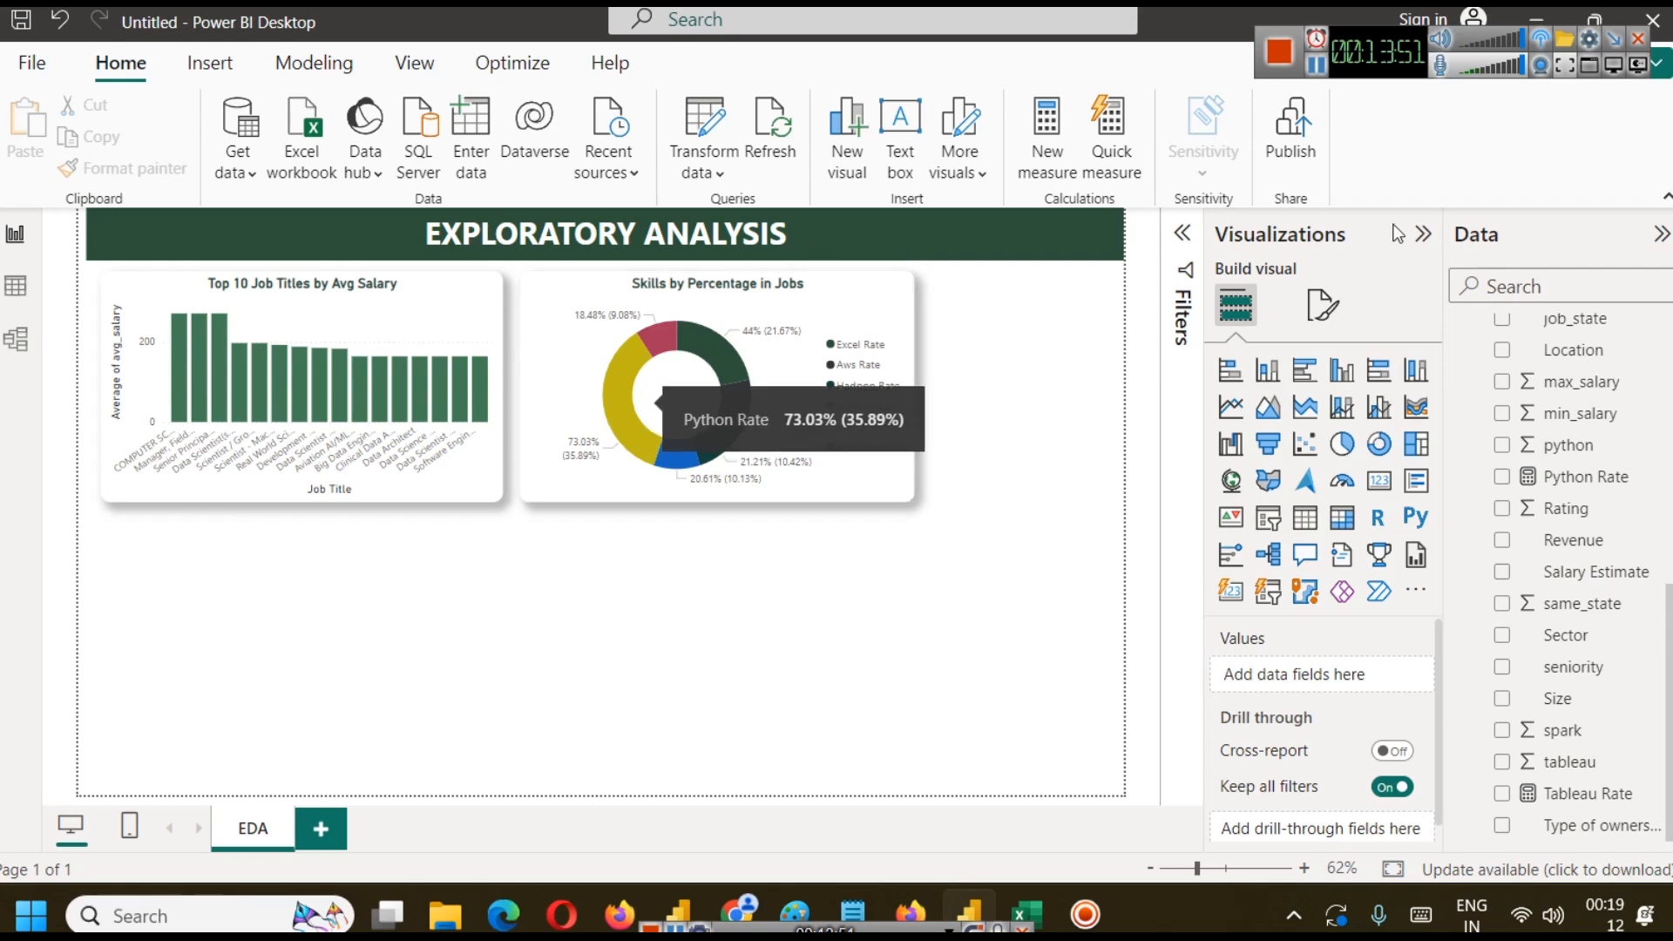
pyautogui.click(1320, 71)
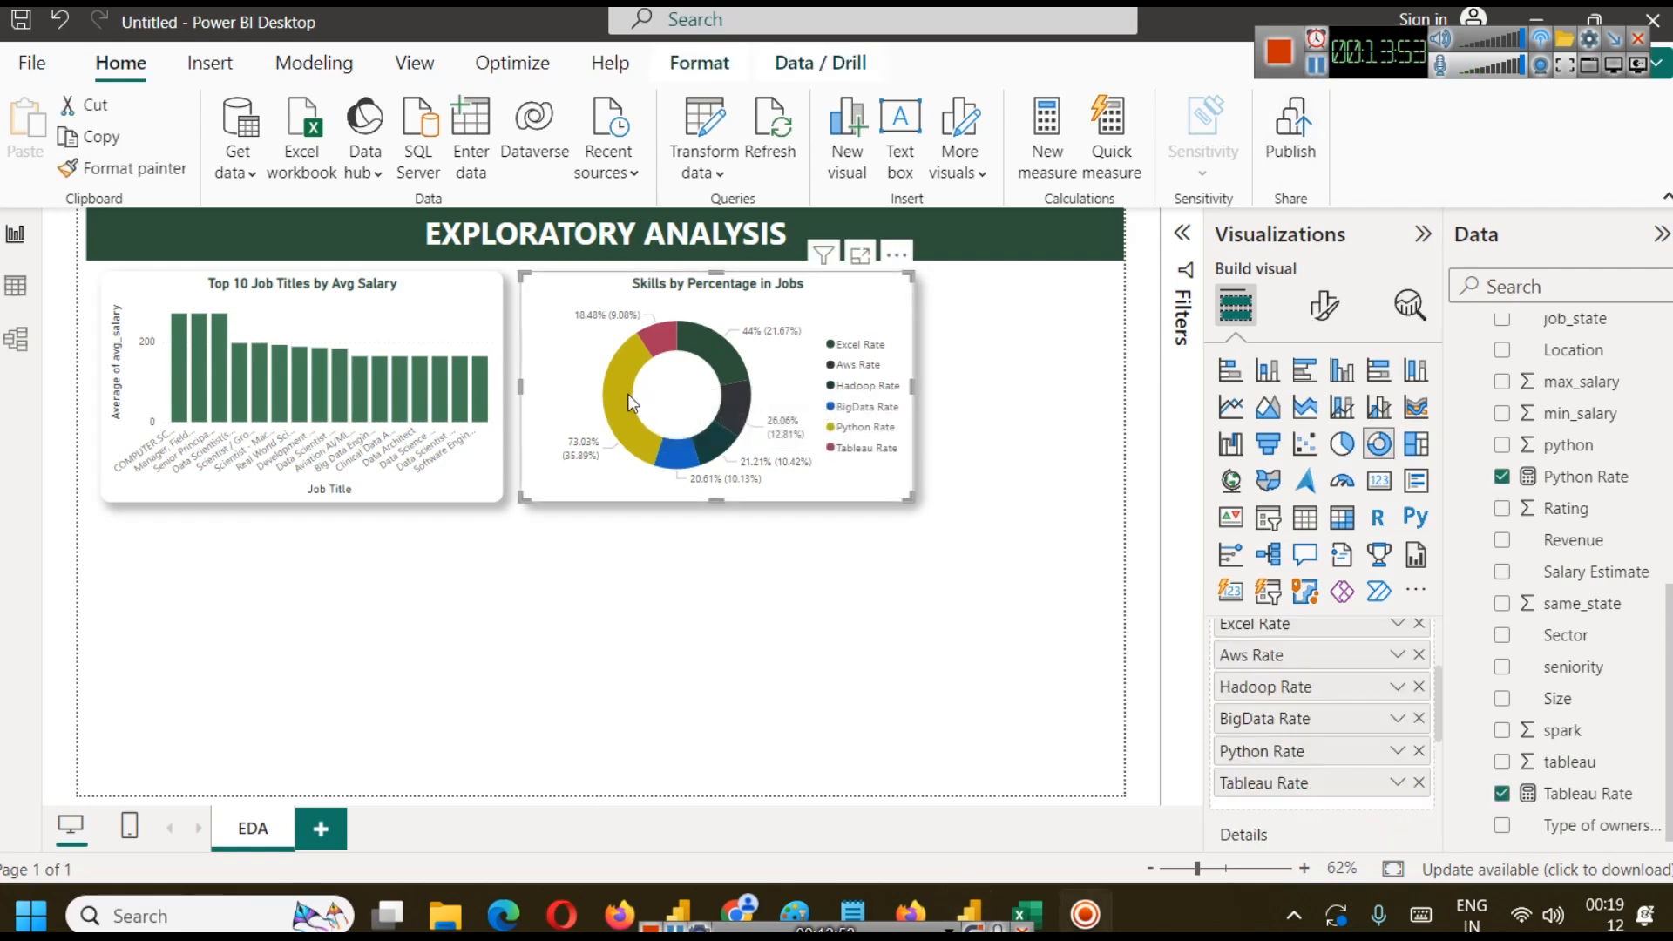
pyautogui.moveTo(628, 395)
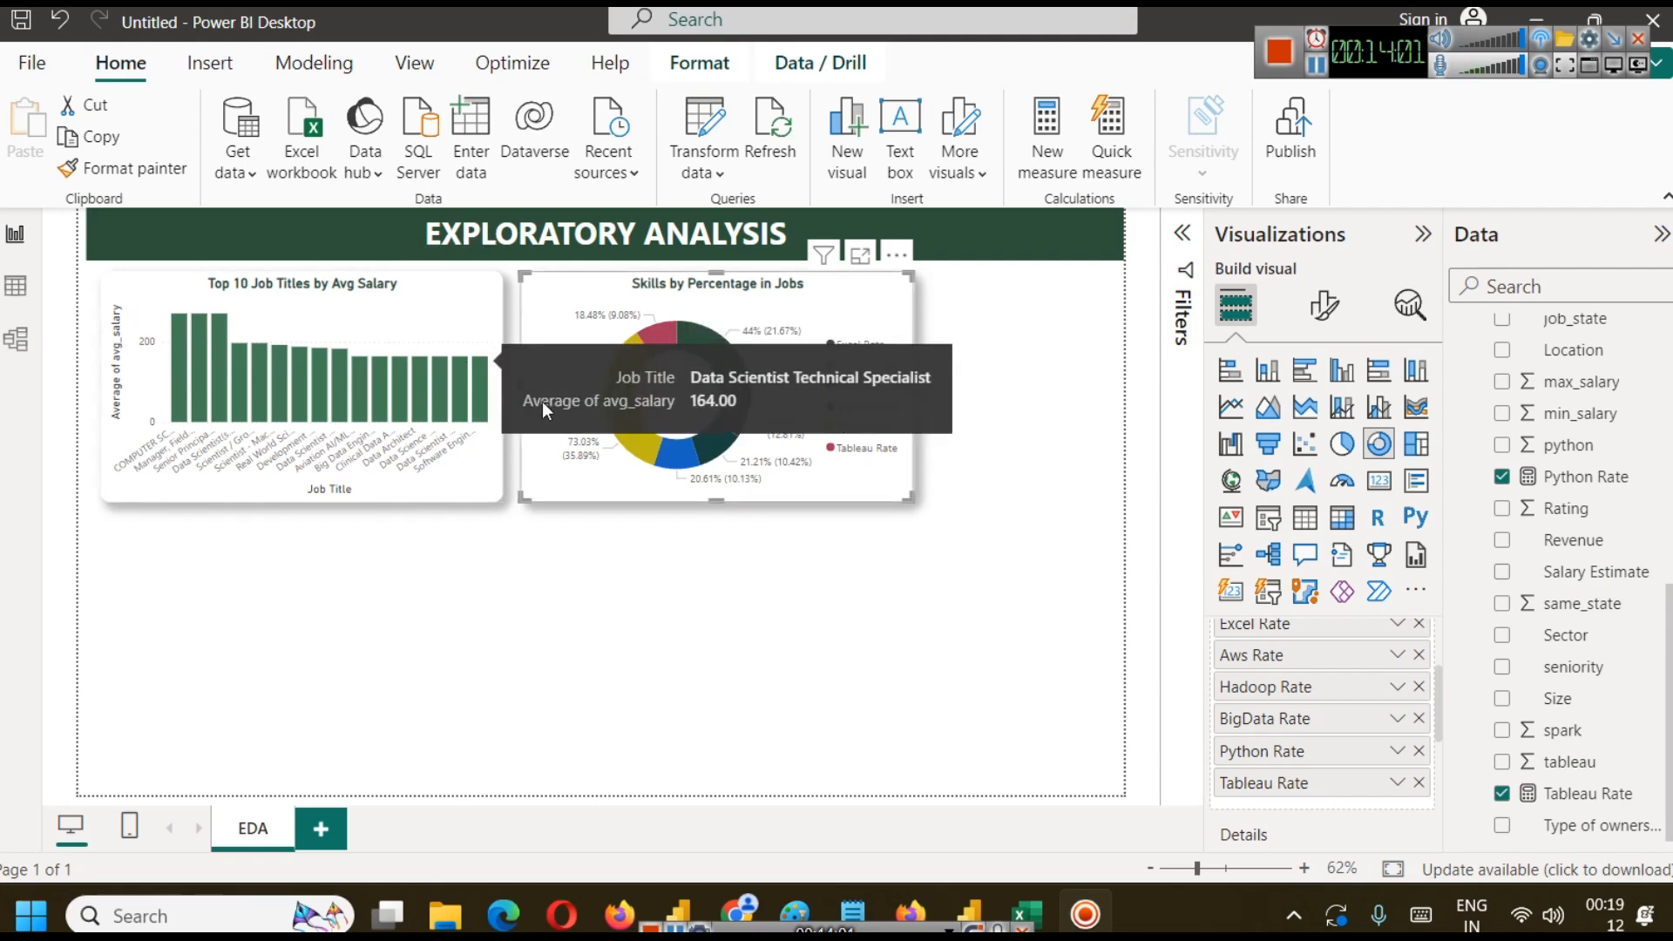
pyautogui.moveTo(618, 356)
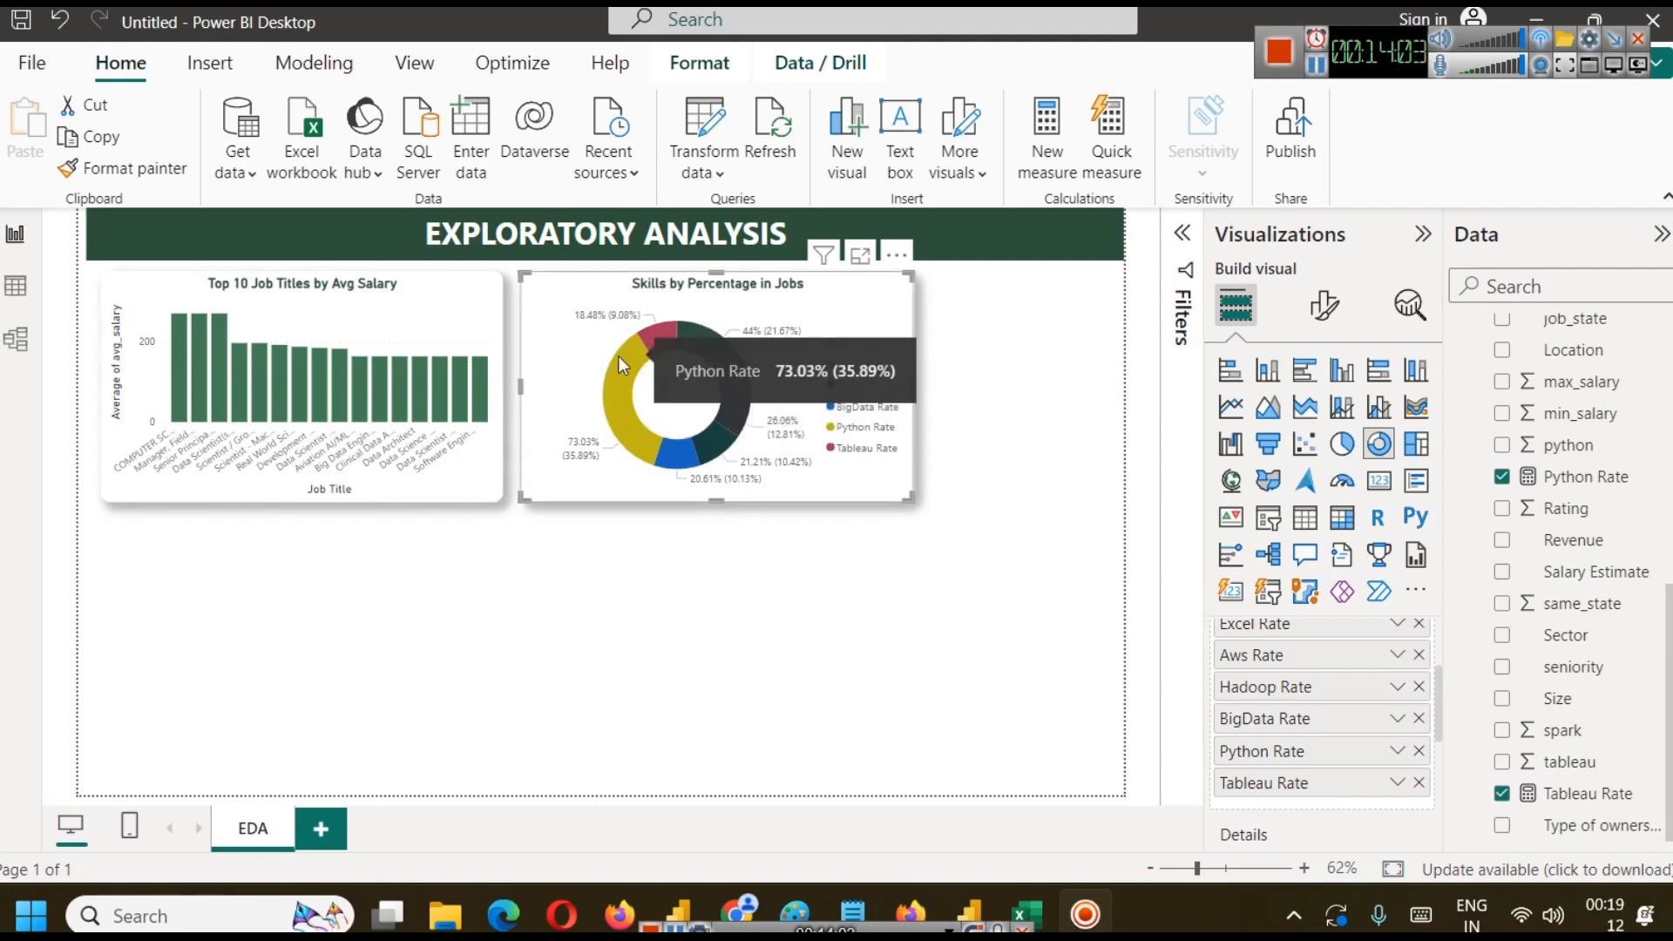
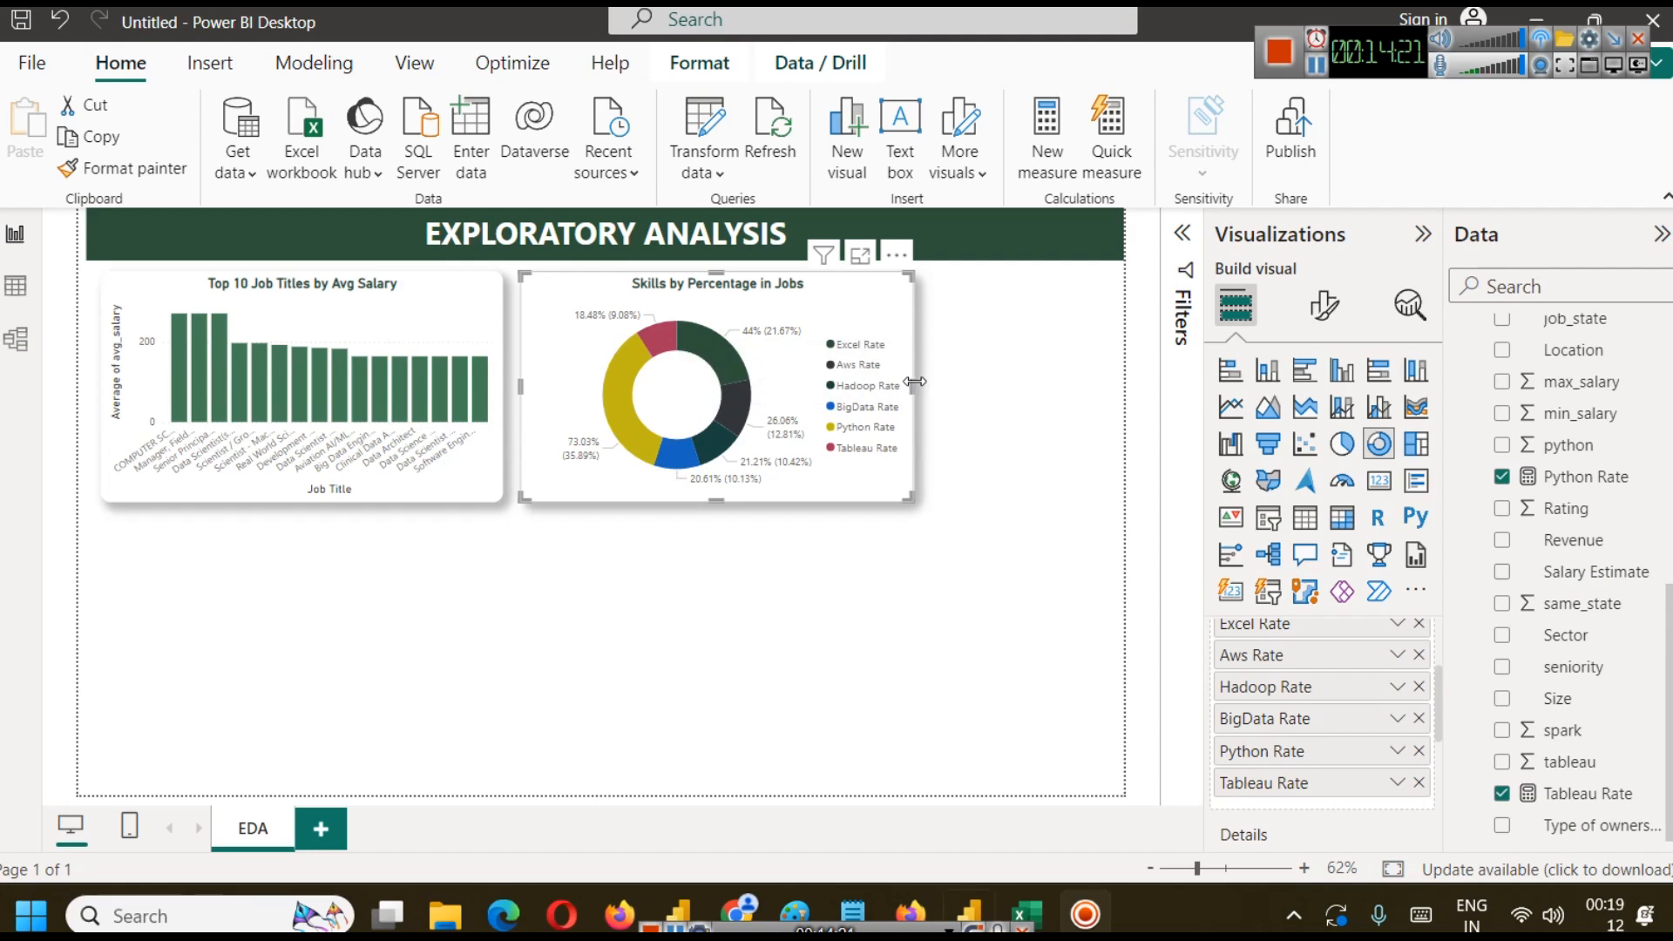
pyautogui.moveTo(915, 382); pyautogui.dragTo(890, 384)
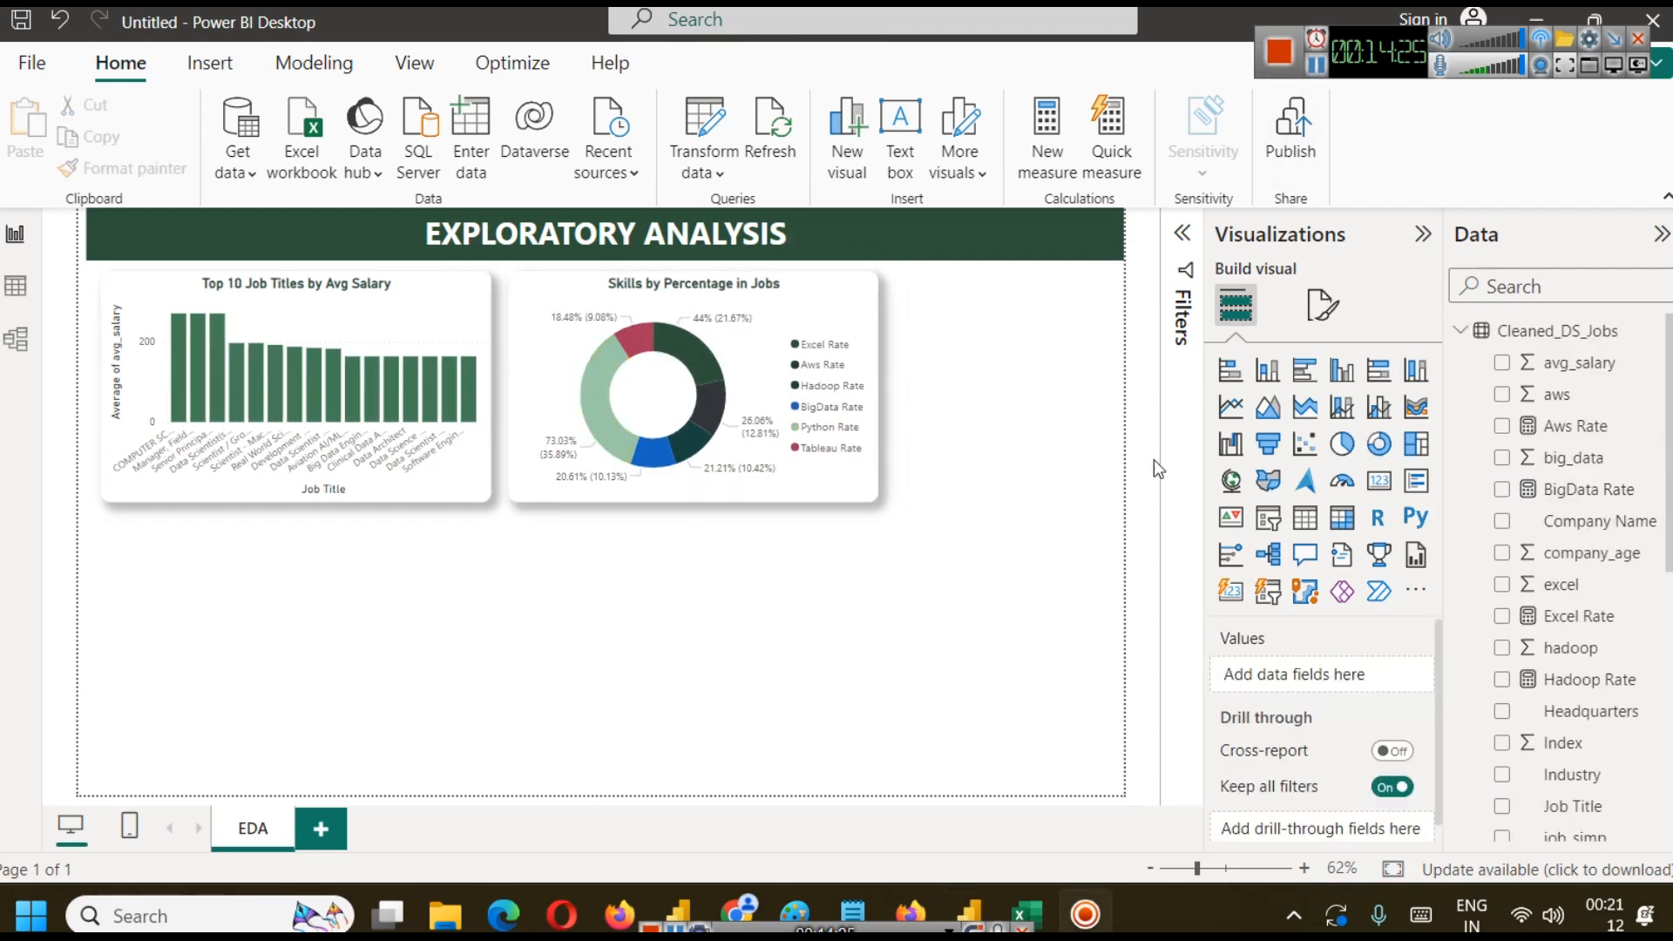
# Add a card visual beside the donut chart and shrink it to fit the upper part of the free space.
pyautogui.click(1378, 481)
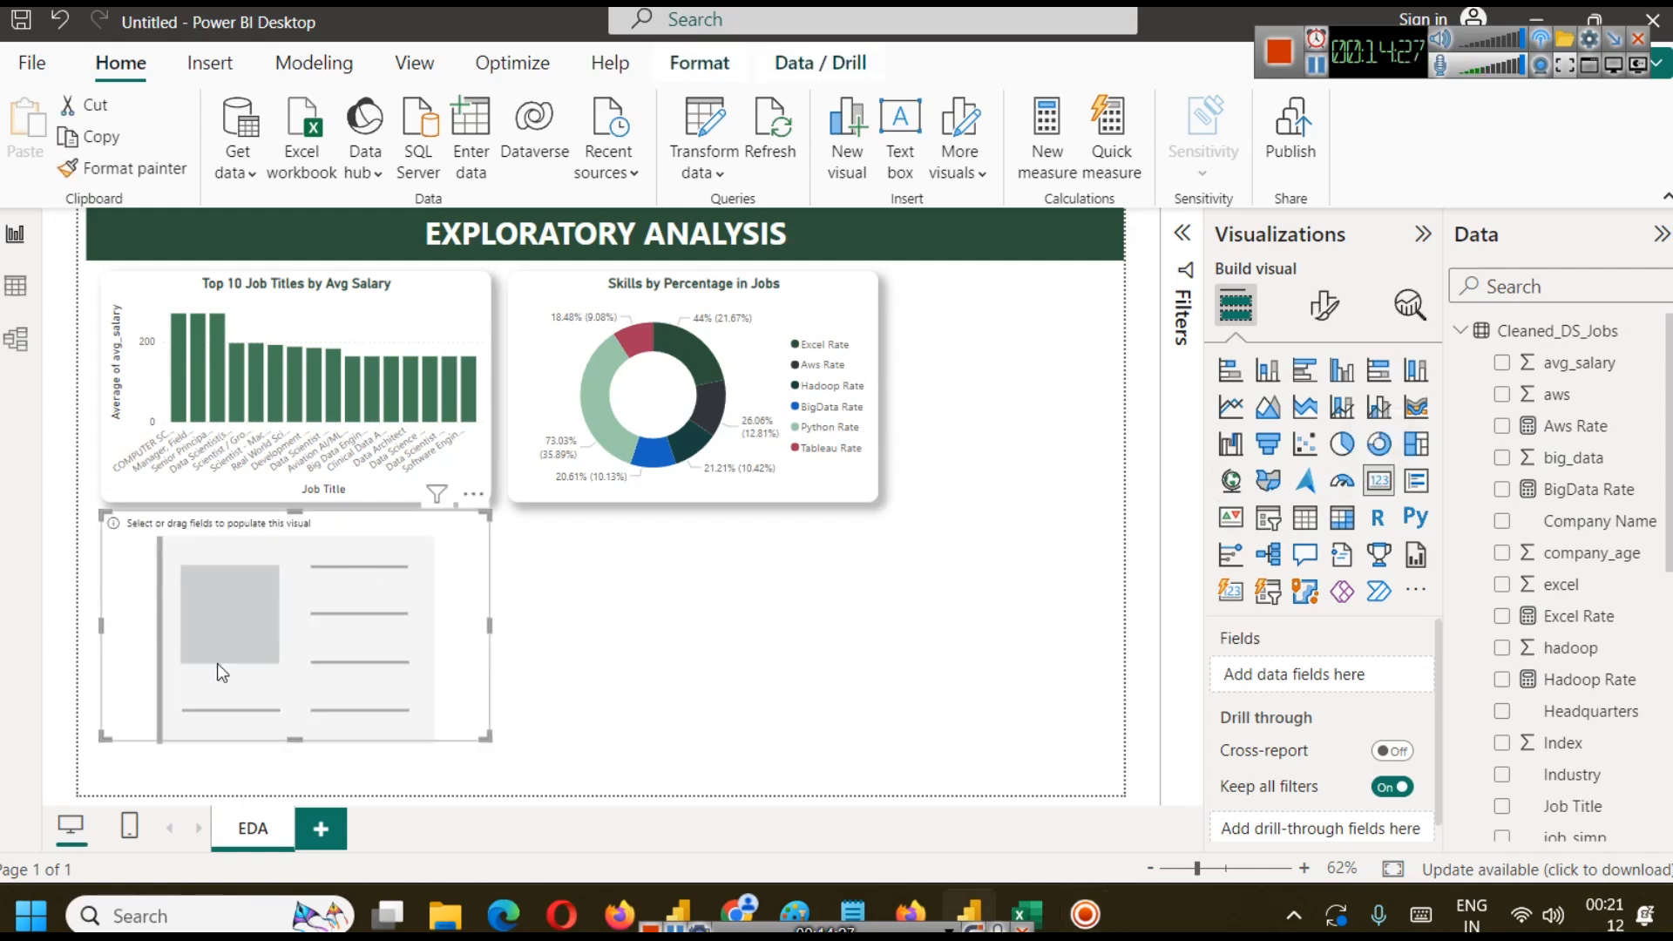
pyautogui.moveTo(221, 671); pyautogui.dragTo(858, 432)
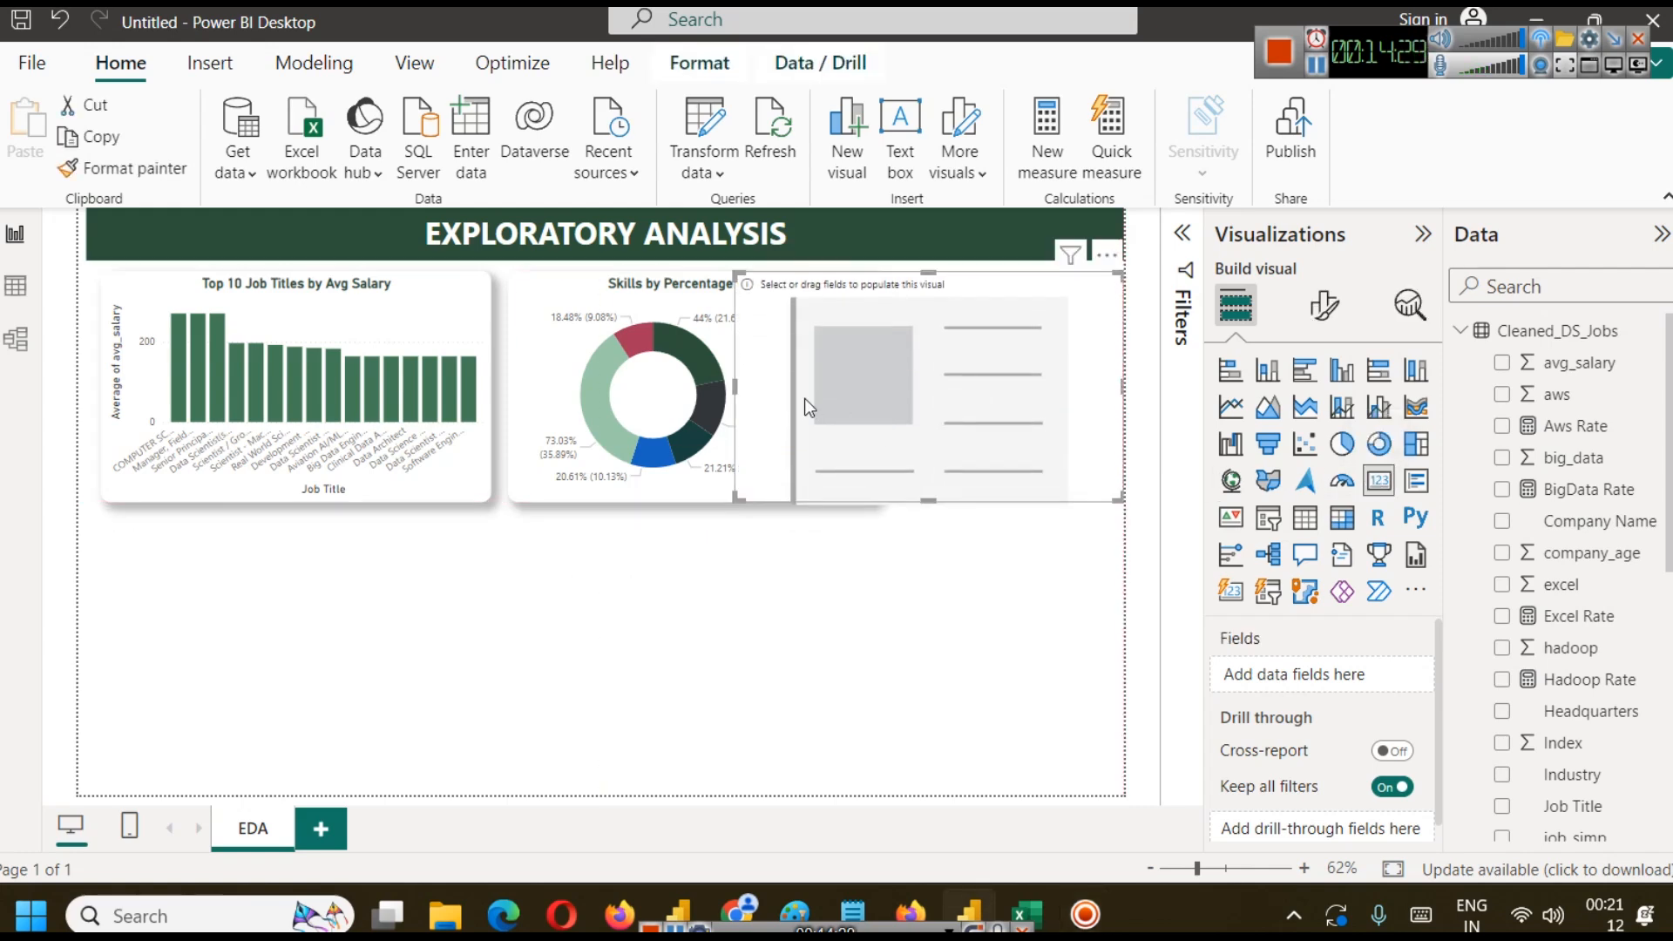
pyautogui.moveTo(735, 387); pyautogui.dragTo(891, 381)
pyautogui.moveTo(1004, 500); pyautogui.dragTo(1003, 366)
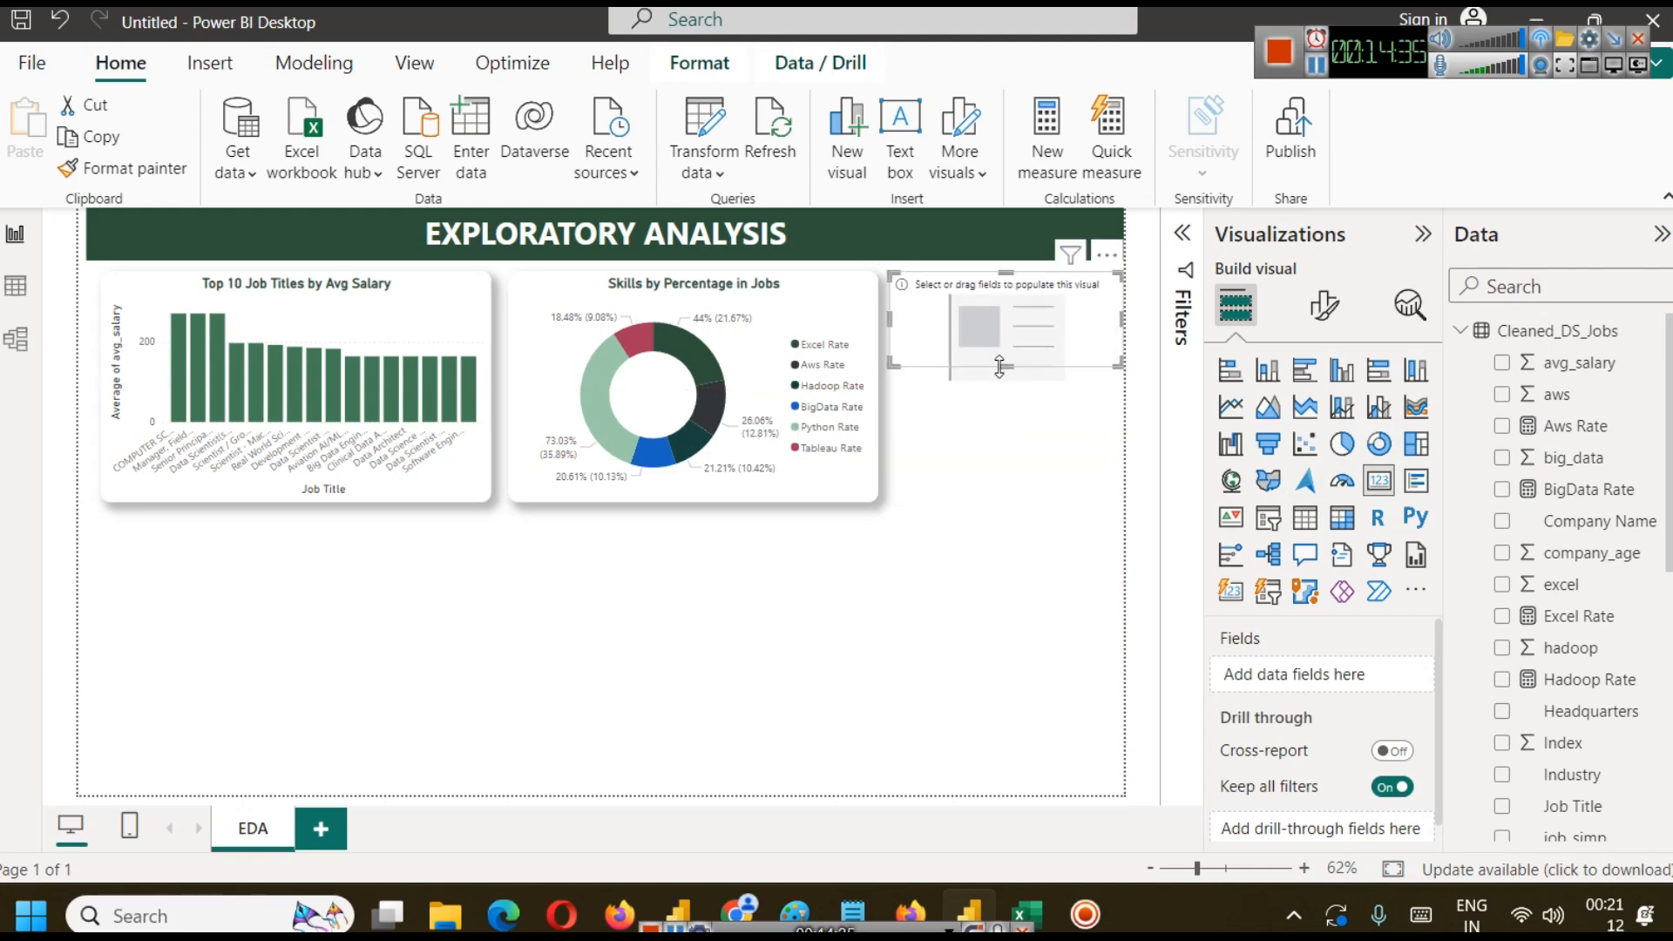
# Add the avg_salary field to the new card and aggregate it as Average.
pyautogui.click(813, 294)
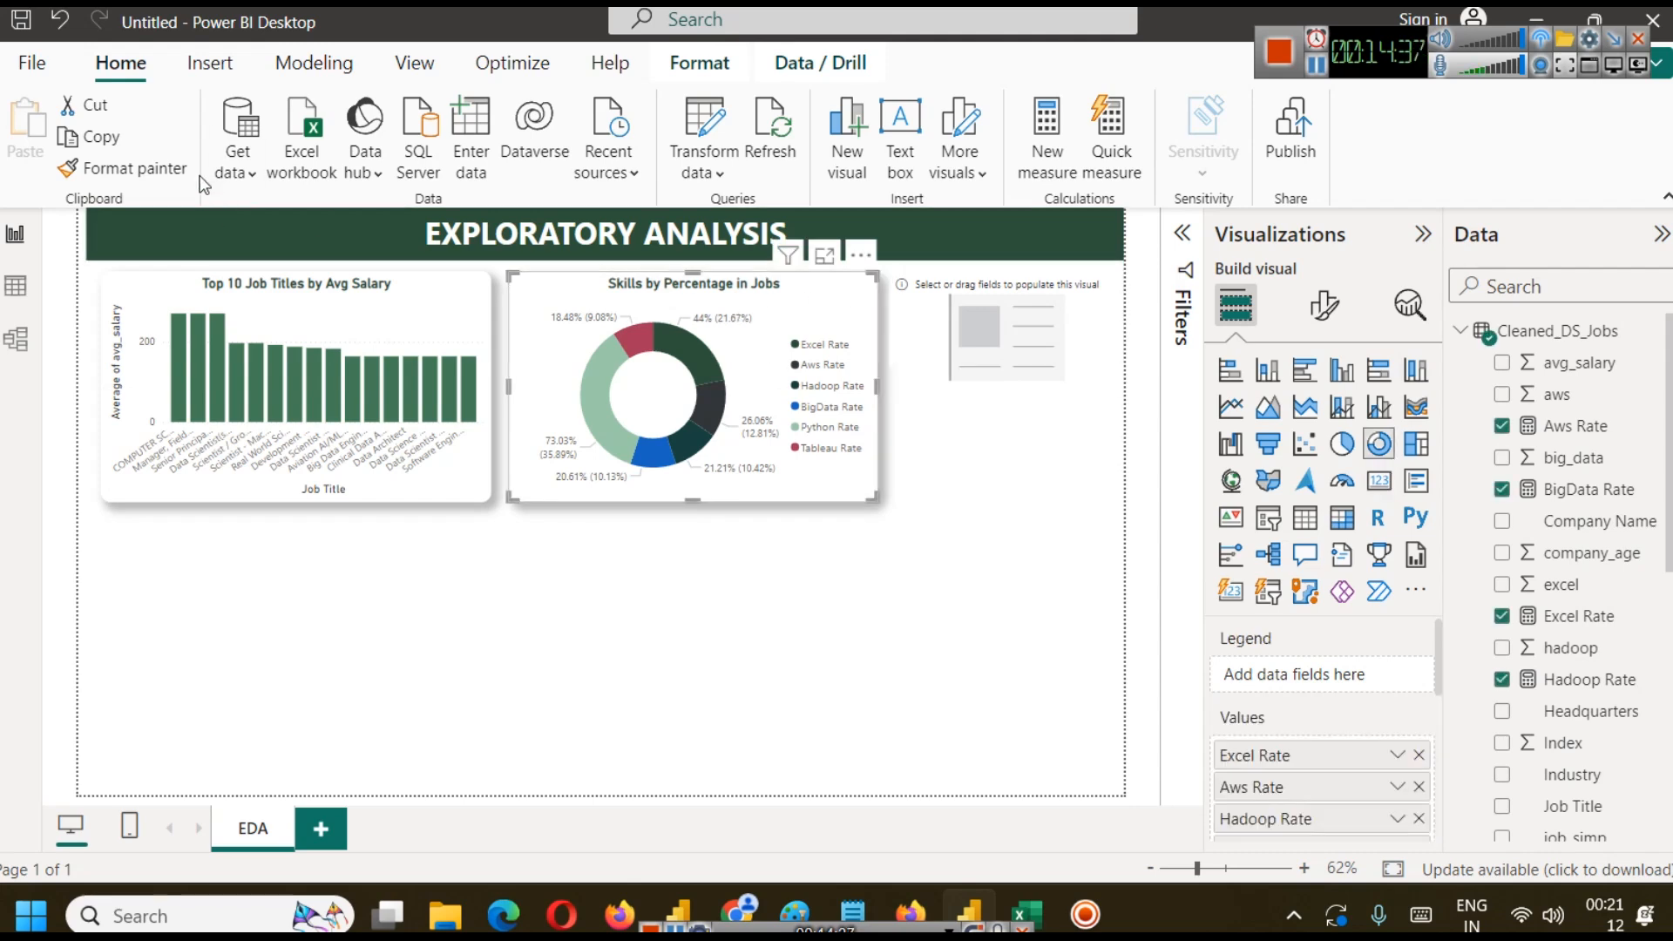
pyautogui.click(1046, 335)
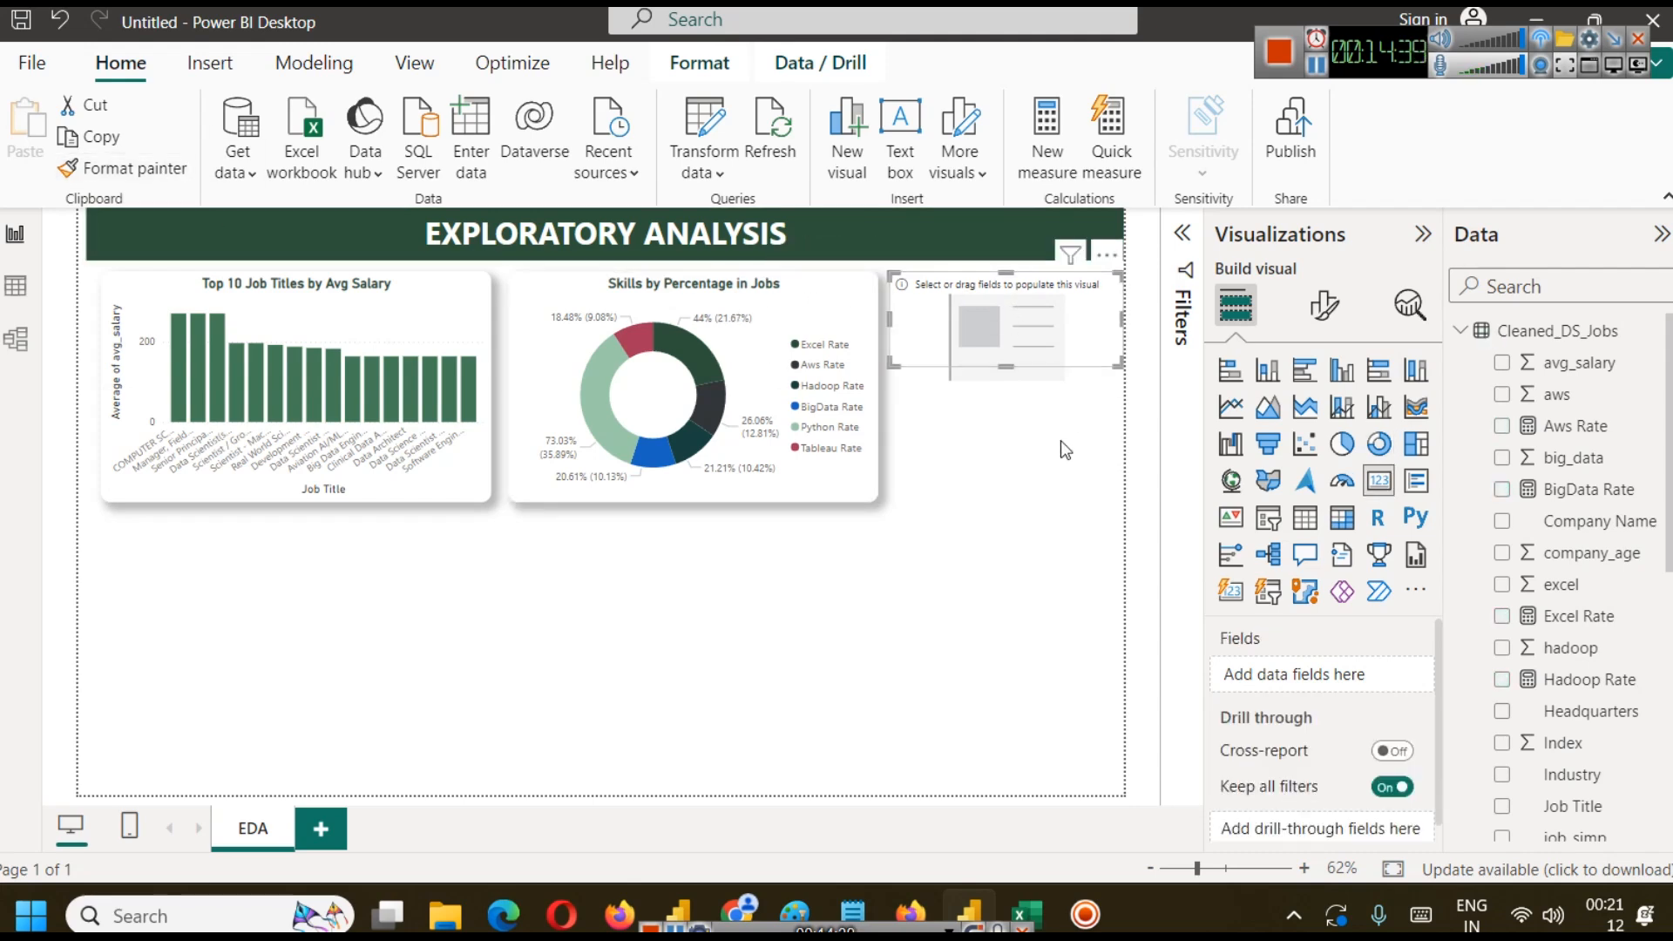
pyautogui.click(1056, 447)
pyautogui.click(999, 293)
pyautogui.moveTo(1564, 363); pyautogui.dragTo(1359, 677)
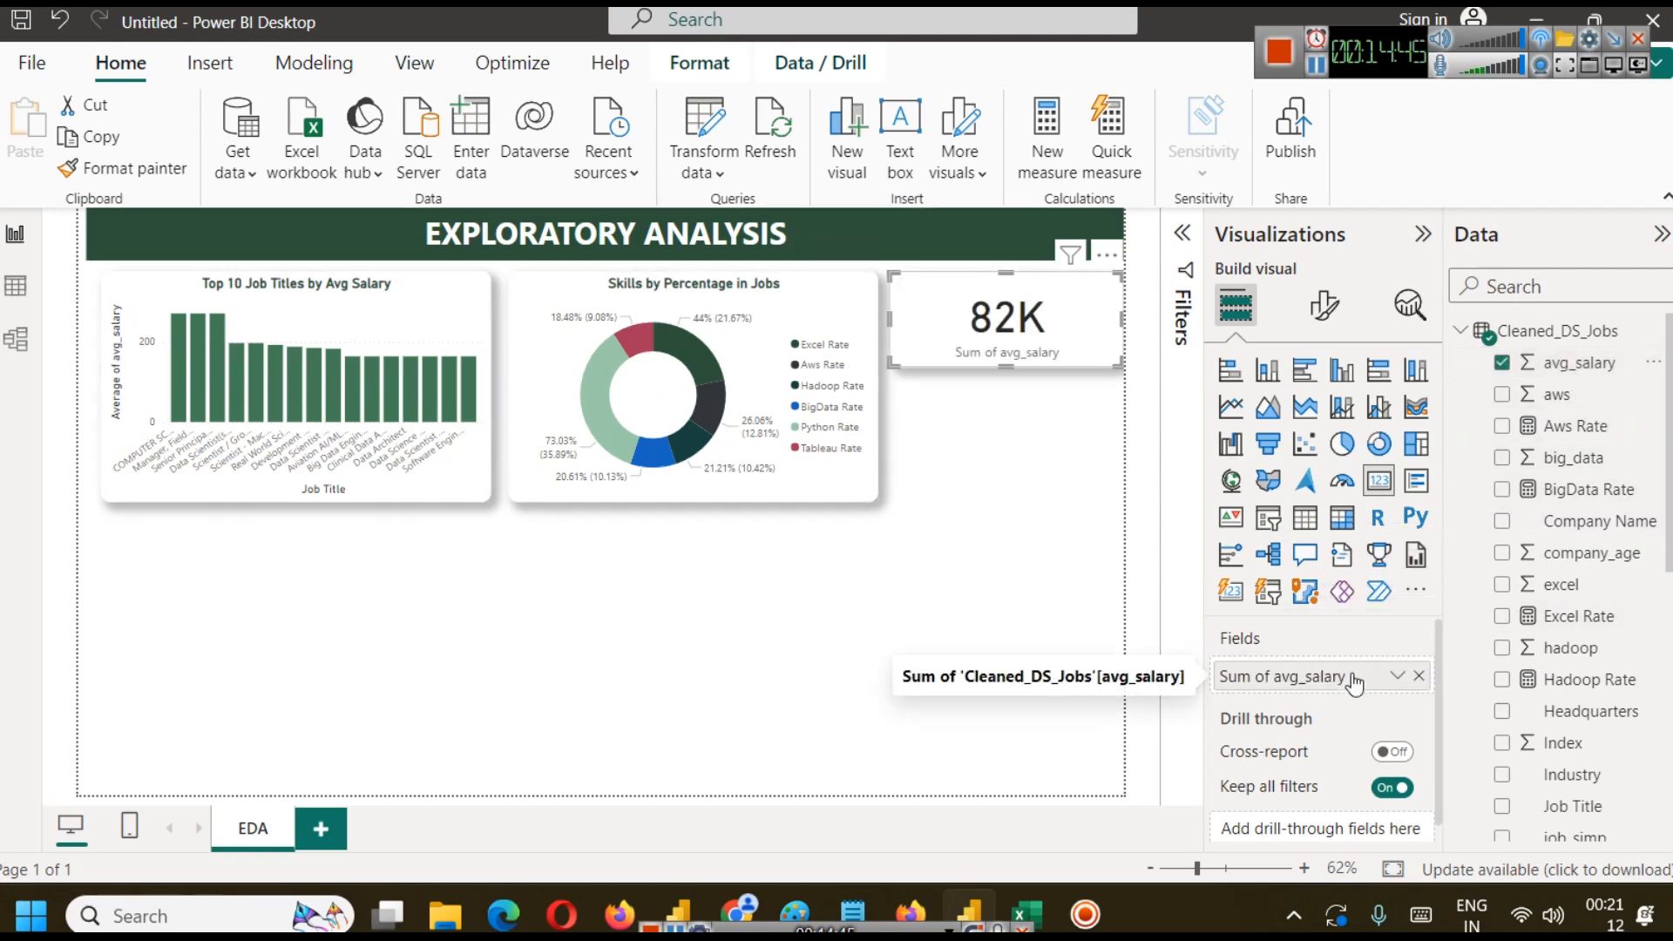
pyautogui.click(1398, 675)
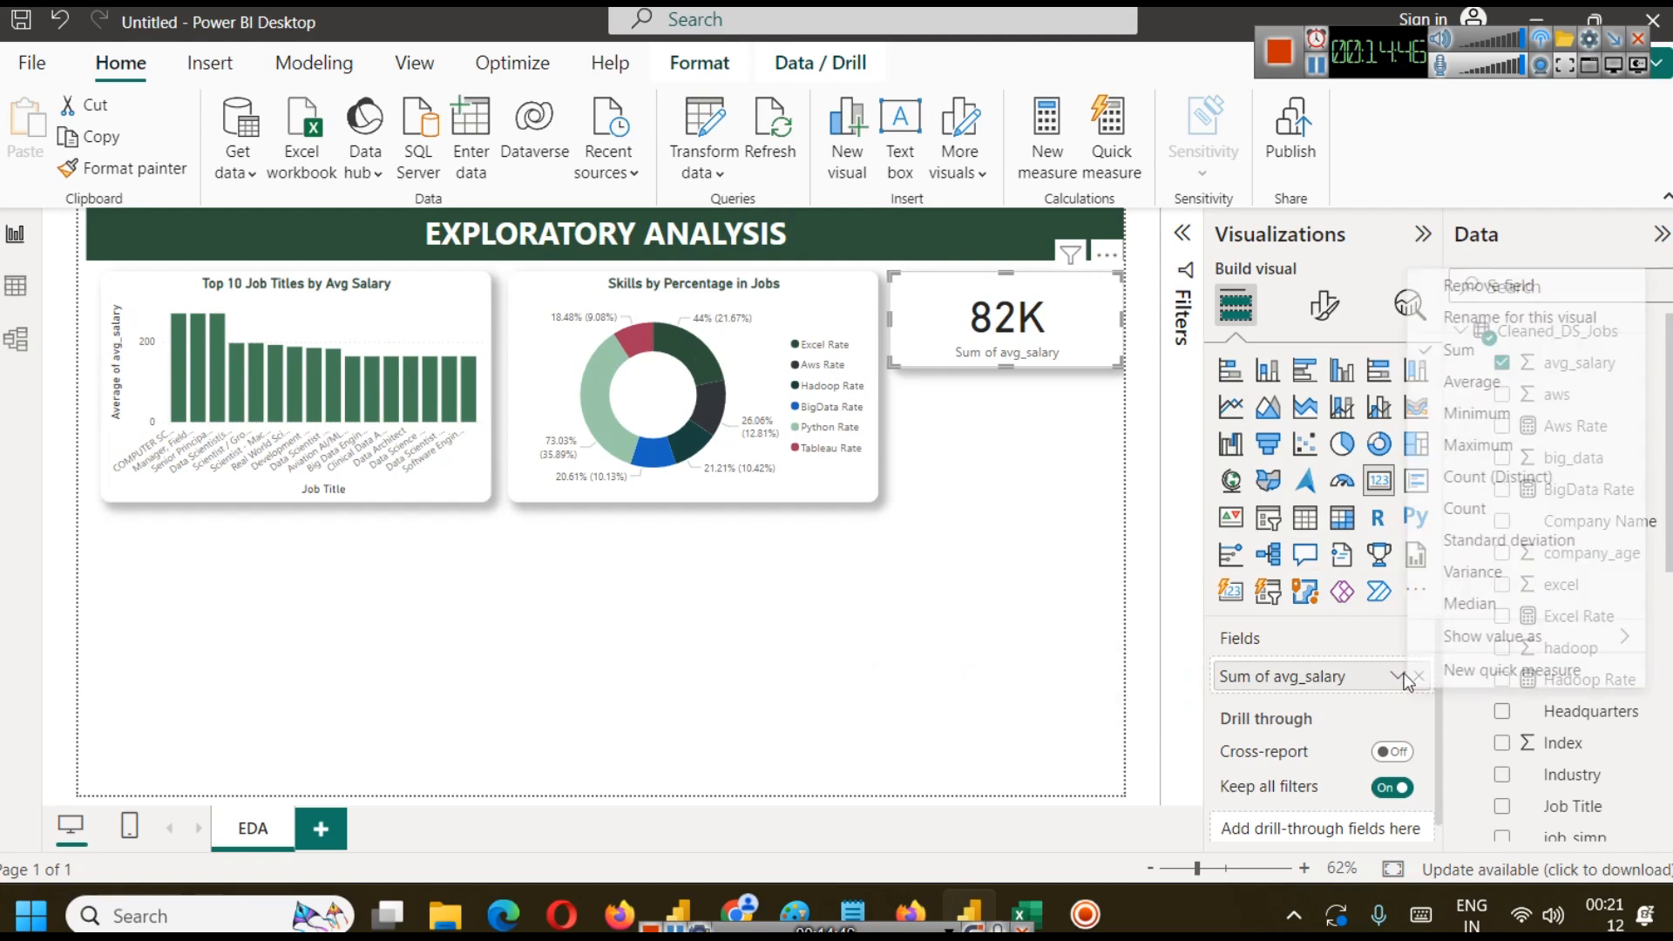
pyautogui.click(1487, 394)
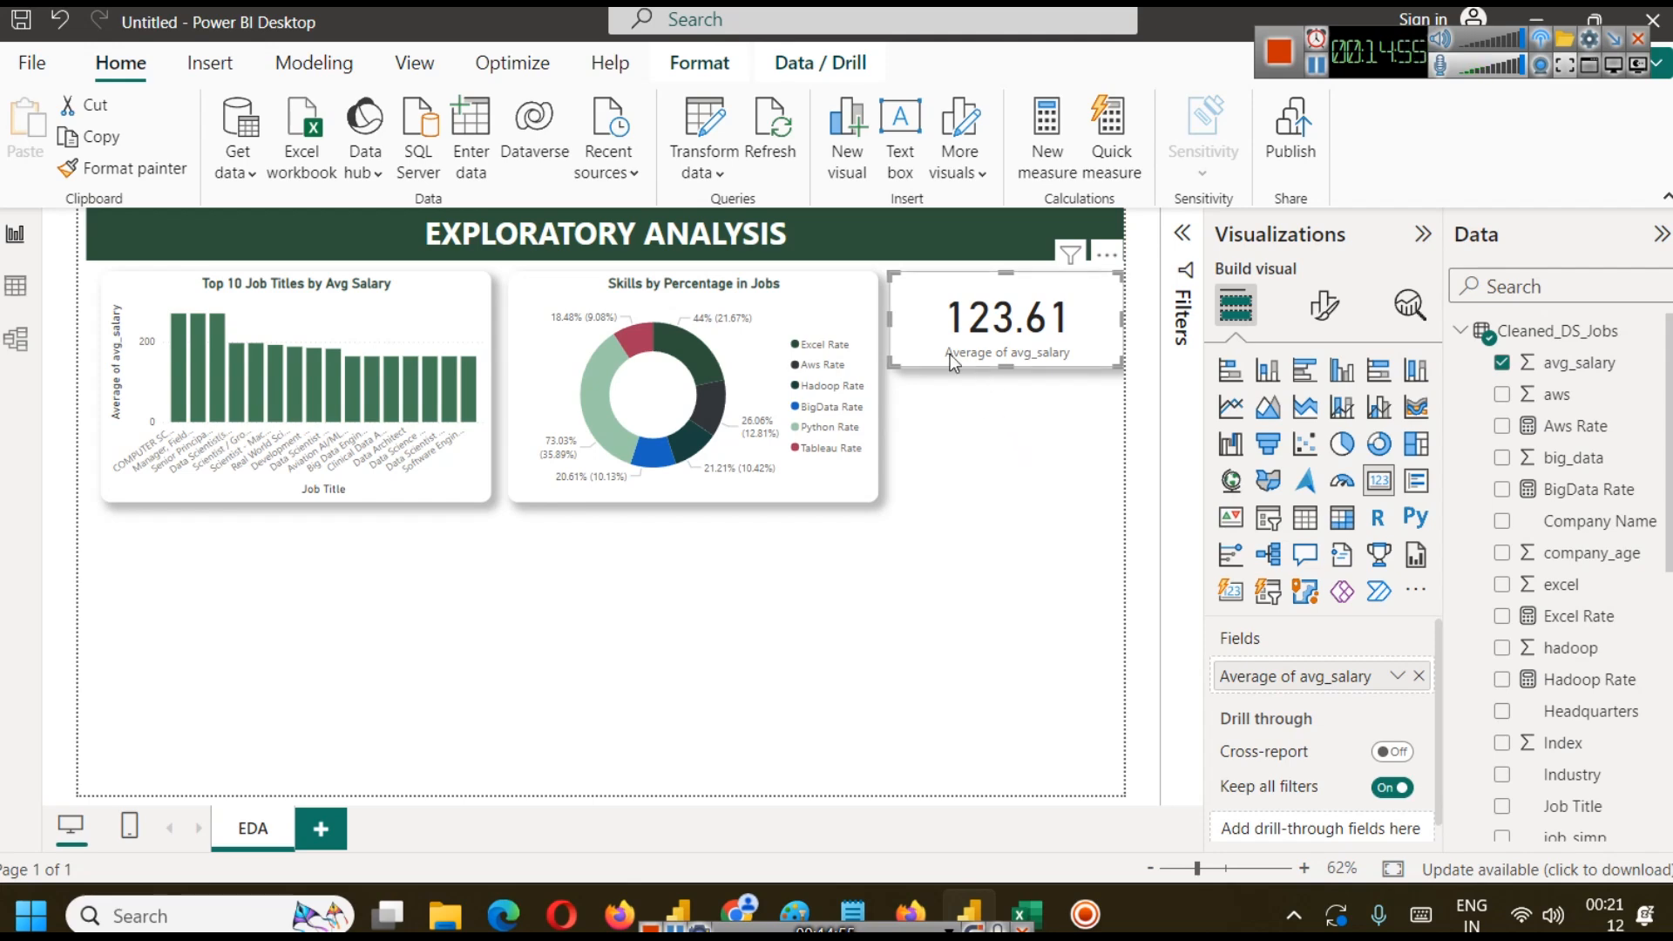
# Nudge the average salary card slightly toward the donut chart and reduce its height a little.
pyautogui.click(1017, 466)
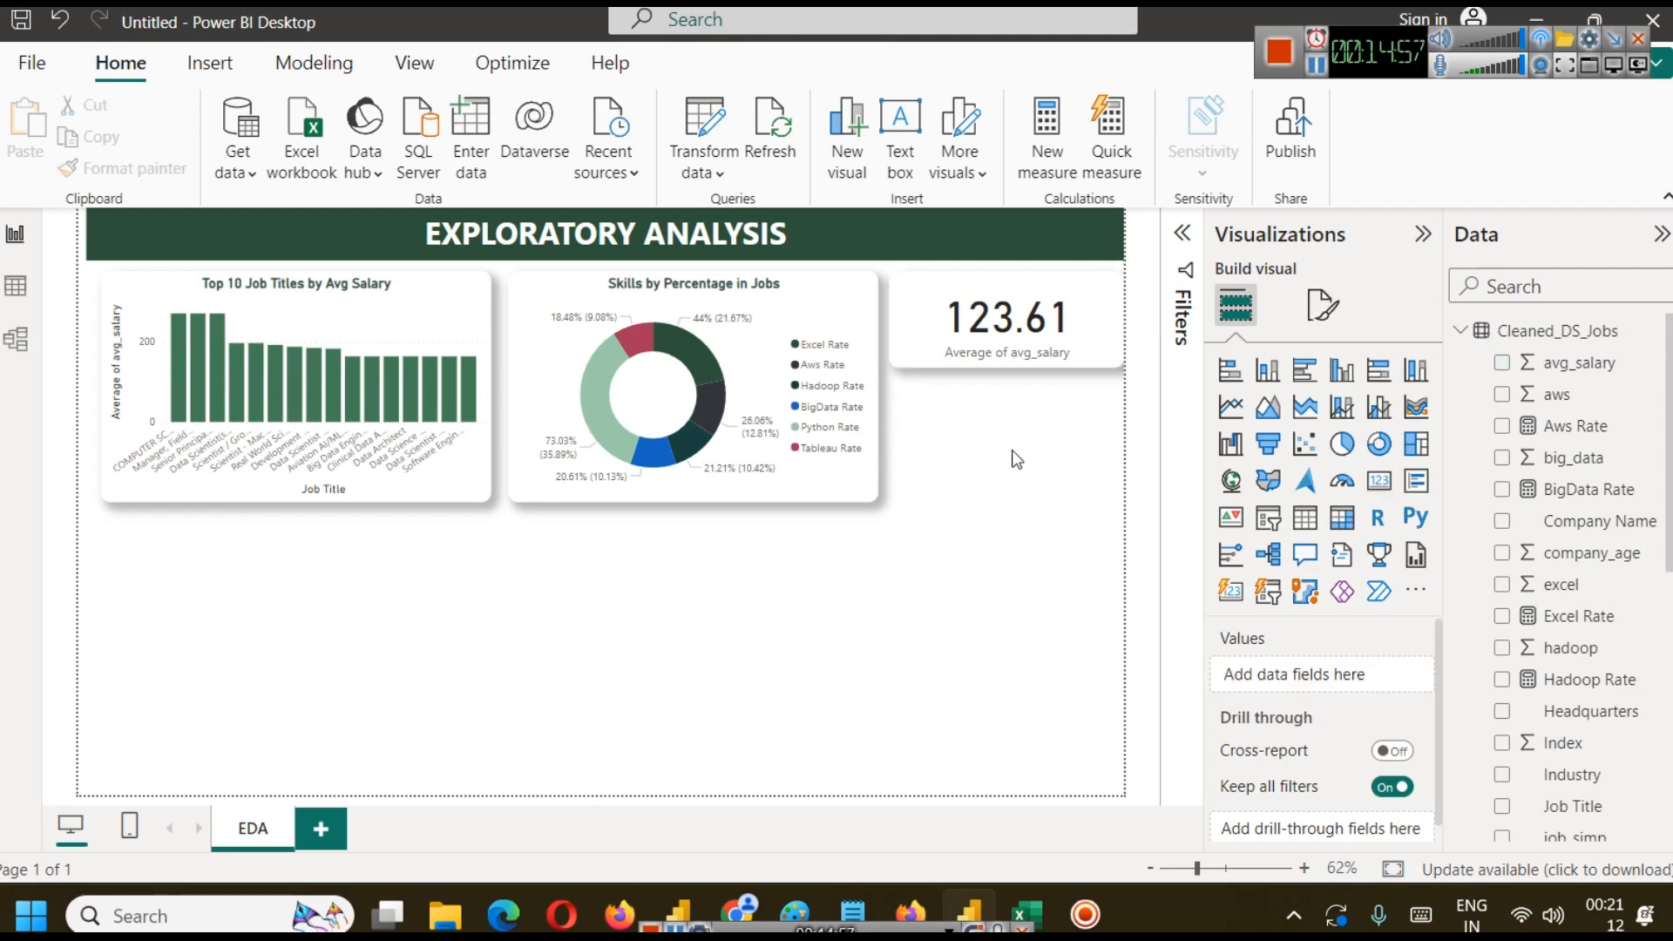
pyautogui.click(1017, 340)
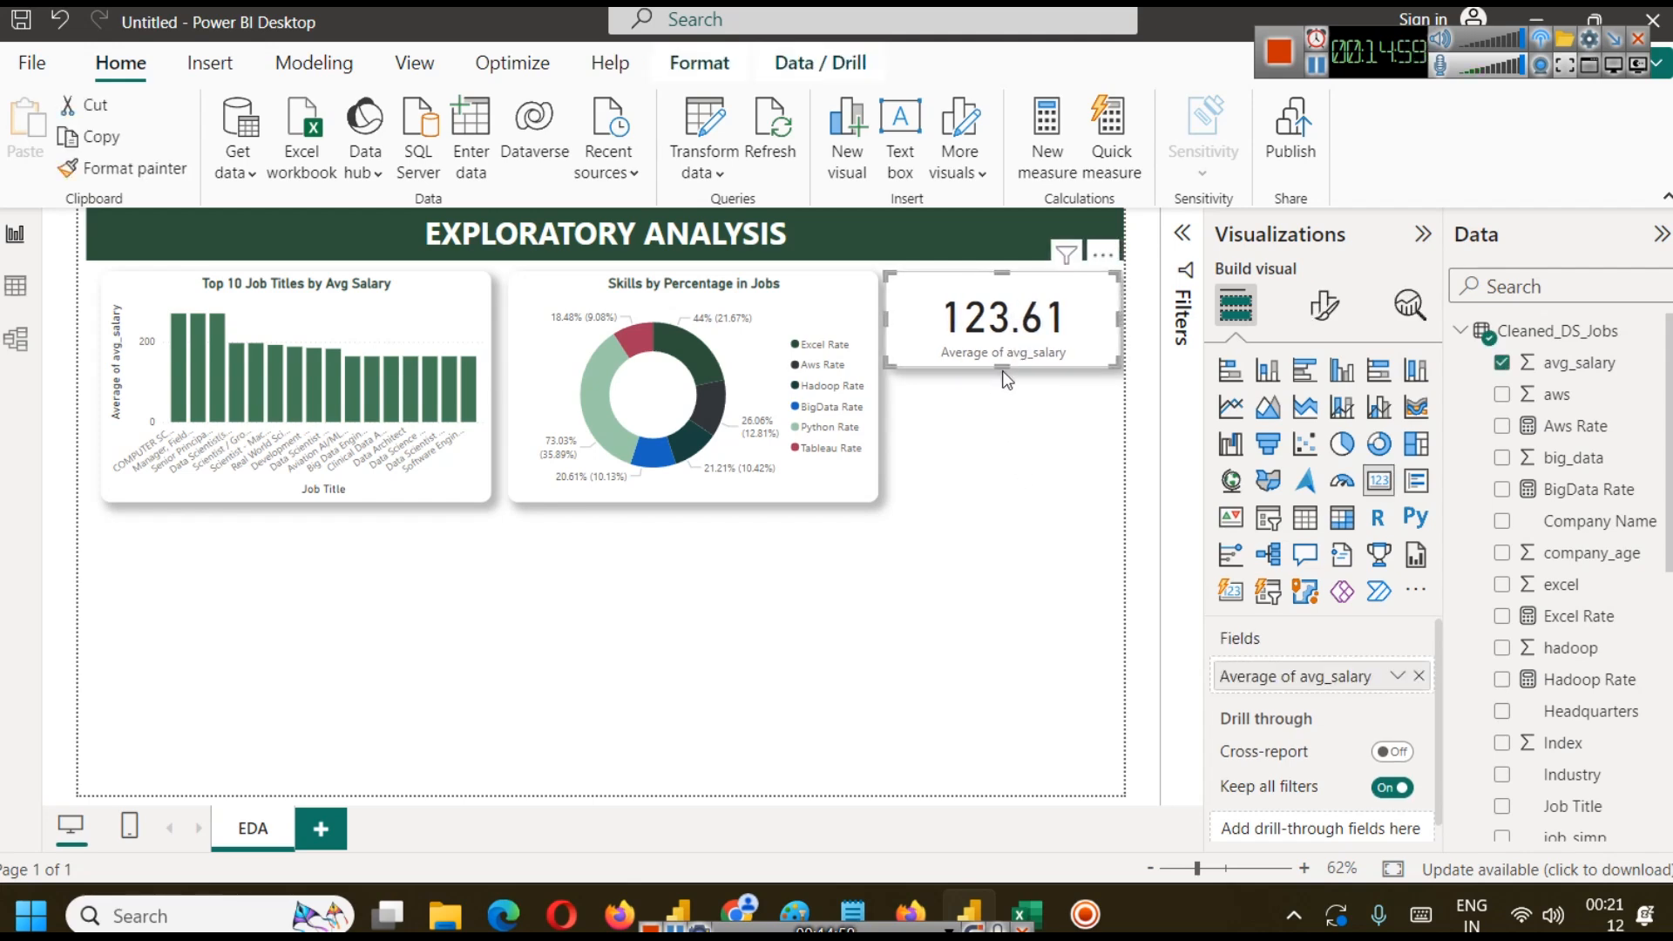
pyautogui.moveTo(1006, 369)
pyautogui.mouseDown()
pyautogui.moveTo(1003, 345)
pyautogui.moveTo(1002, 375)
pyautogui.mouseUp()
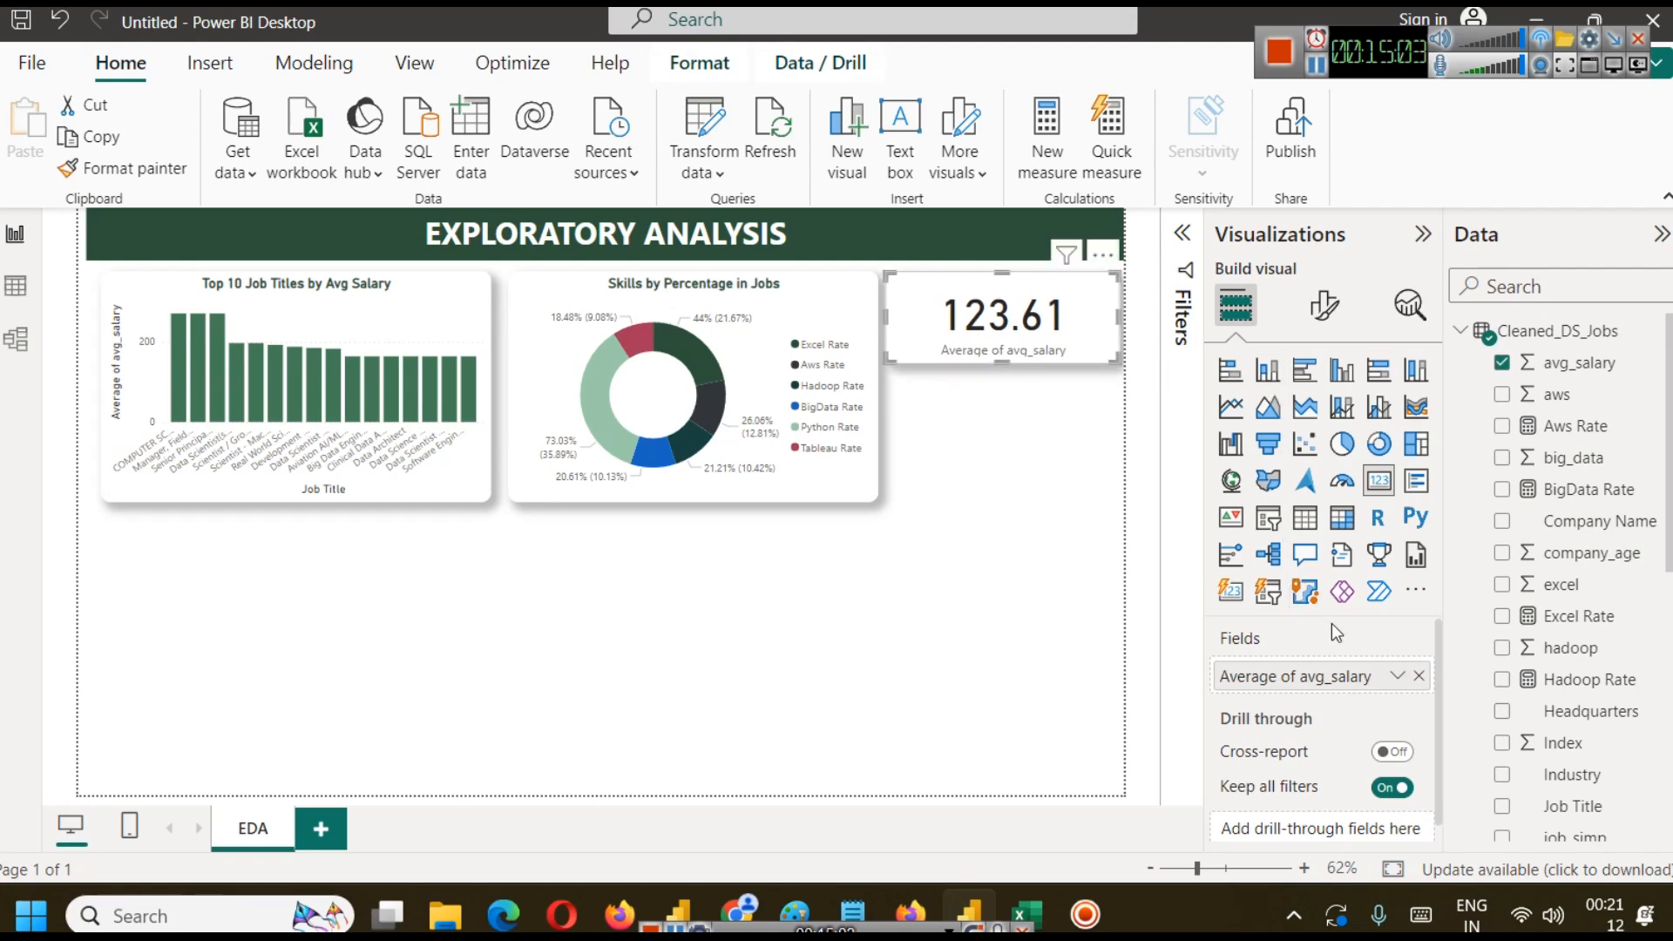
# Hide the average salary card's category label and give the card the title "Avg. Salary".
pyautogui.click(1324, 305)
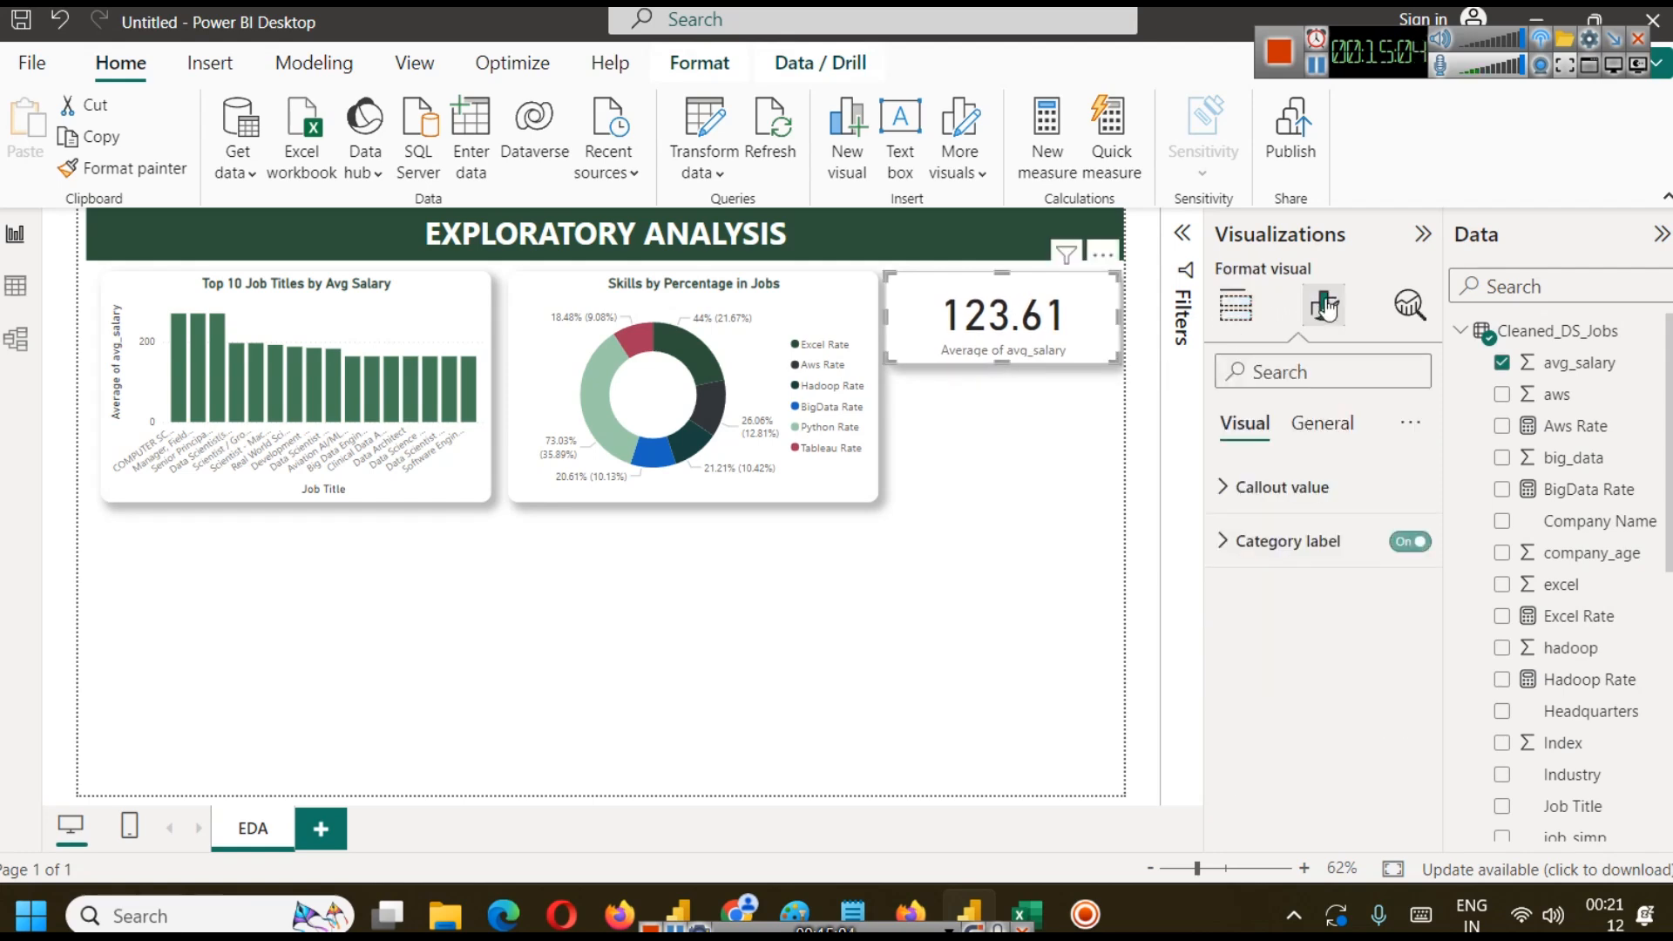
pyautogui.click(1387, 543)
pyautogui.click(1318, 423)
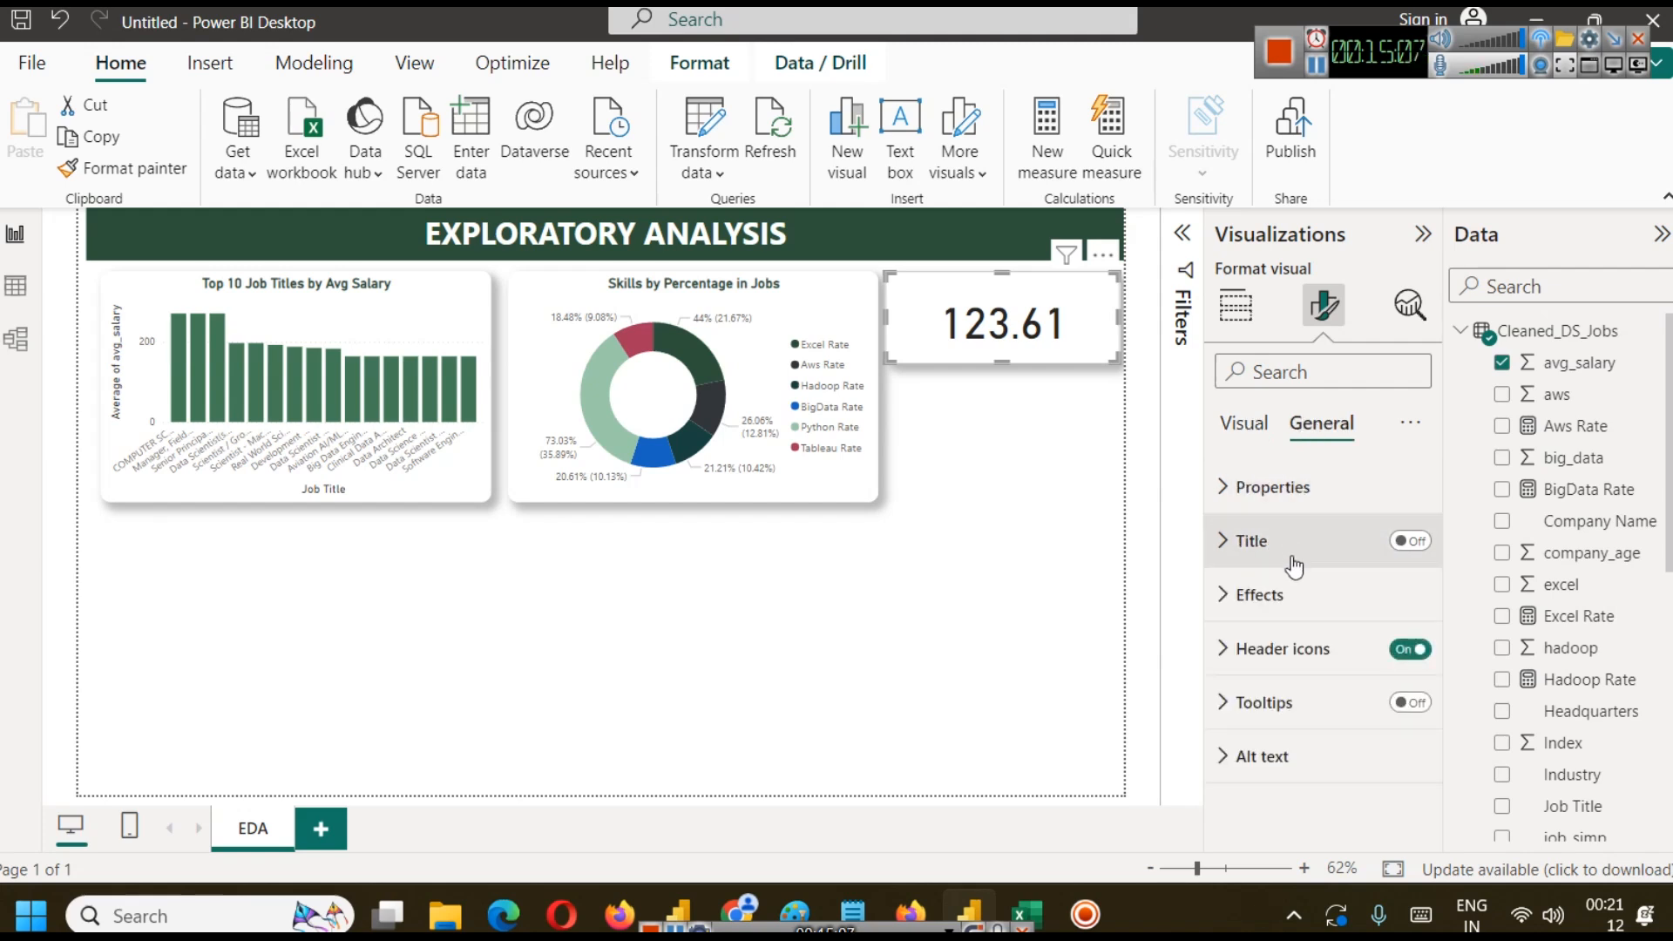
pyautogui.click(1408, 541)
pyautogui.click(1252, 540)
pyautogui.click(1304, 672)
pyautogui.write('Avg. Salary')
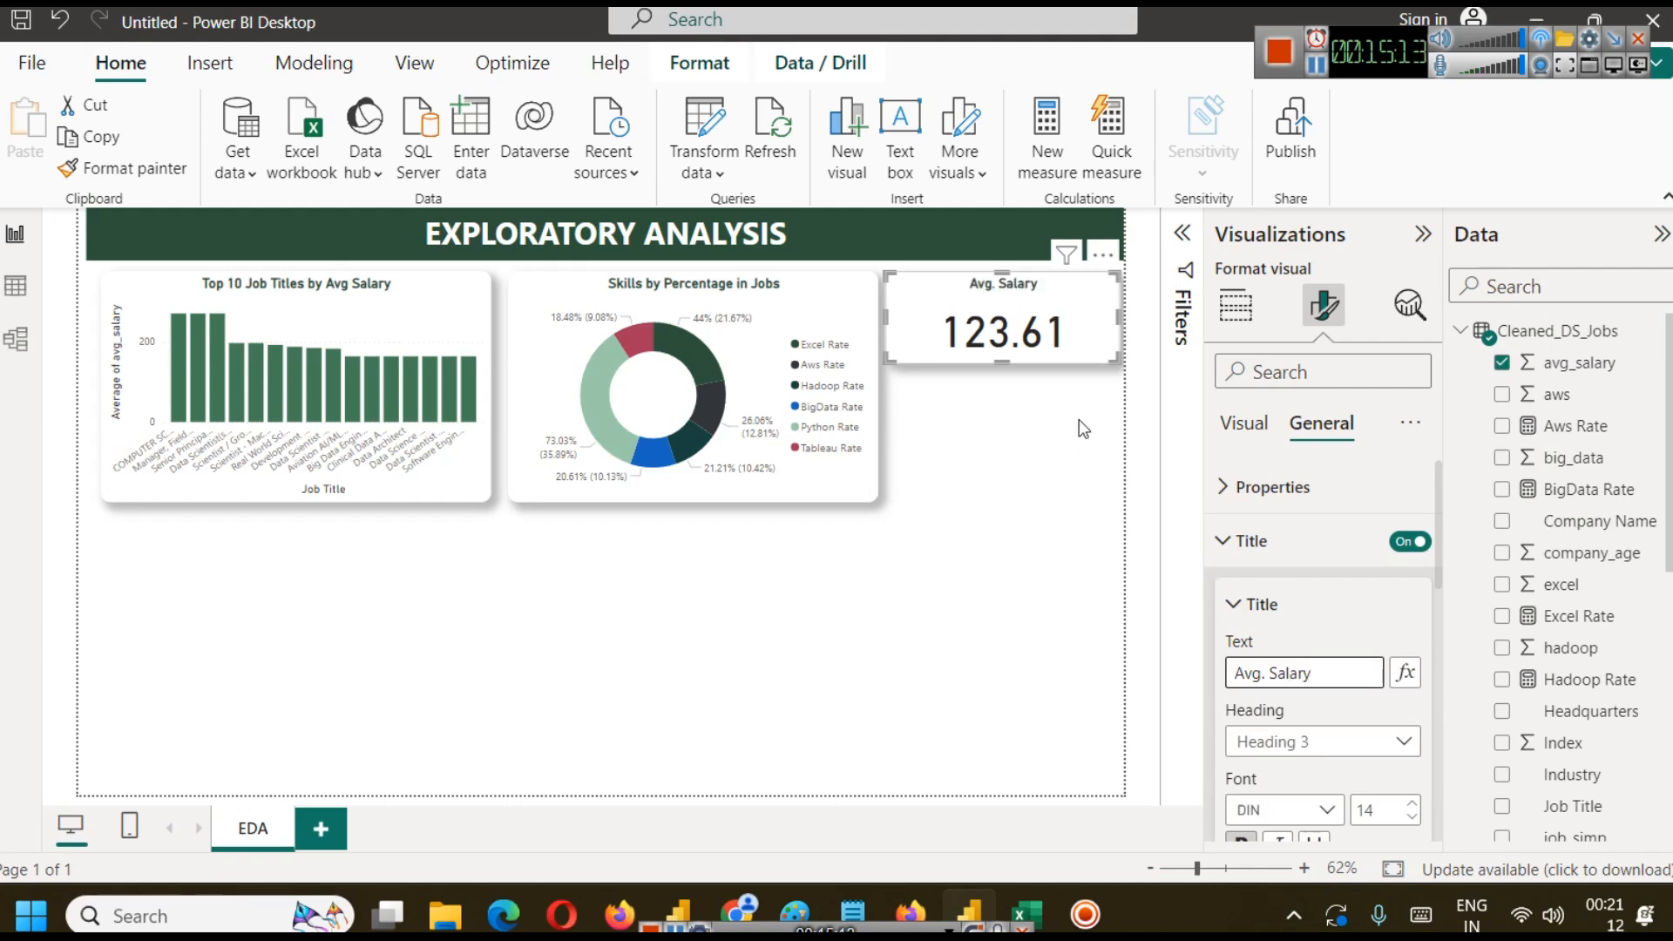
# Slightly reduce the Avg. Salary card's height and place a copy of the card directly below it.
pyautogui.click(996, 380)
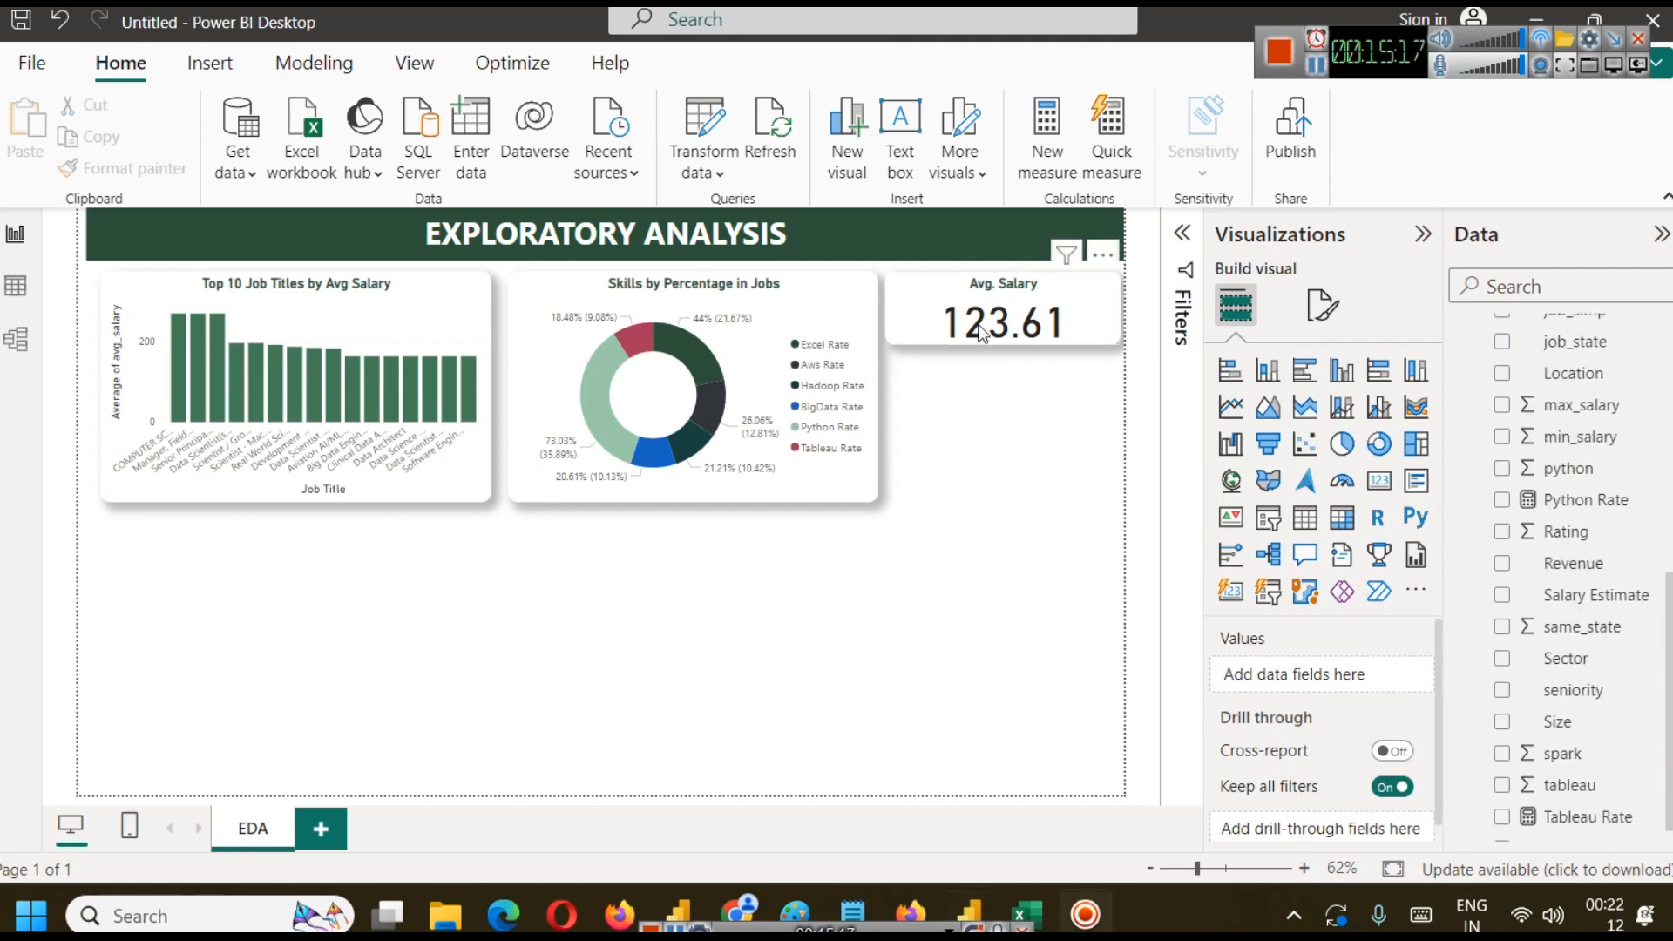
pyautogui.click(965, 306)
pyautogui.hotkey('ctrl', 'c')
pyautogui.hotkey('ctrl', 'v')
pyautogui.moveTo(962, 296); pyautogui.dragTo(965, 370)
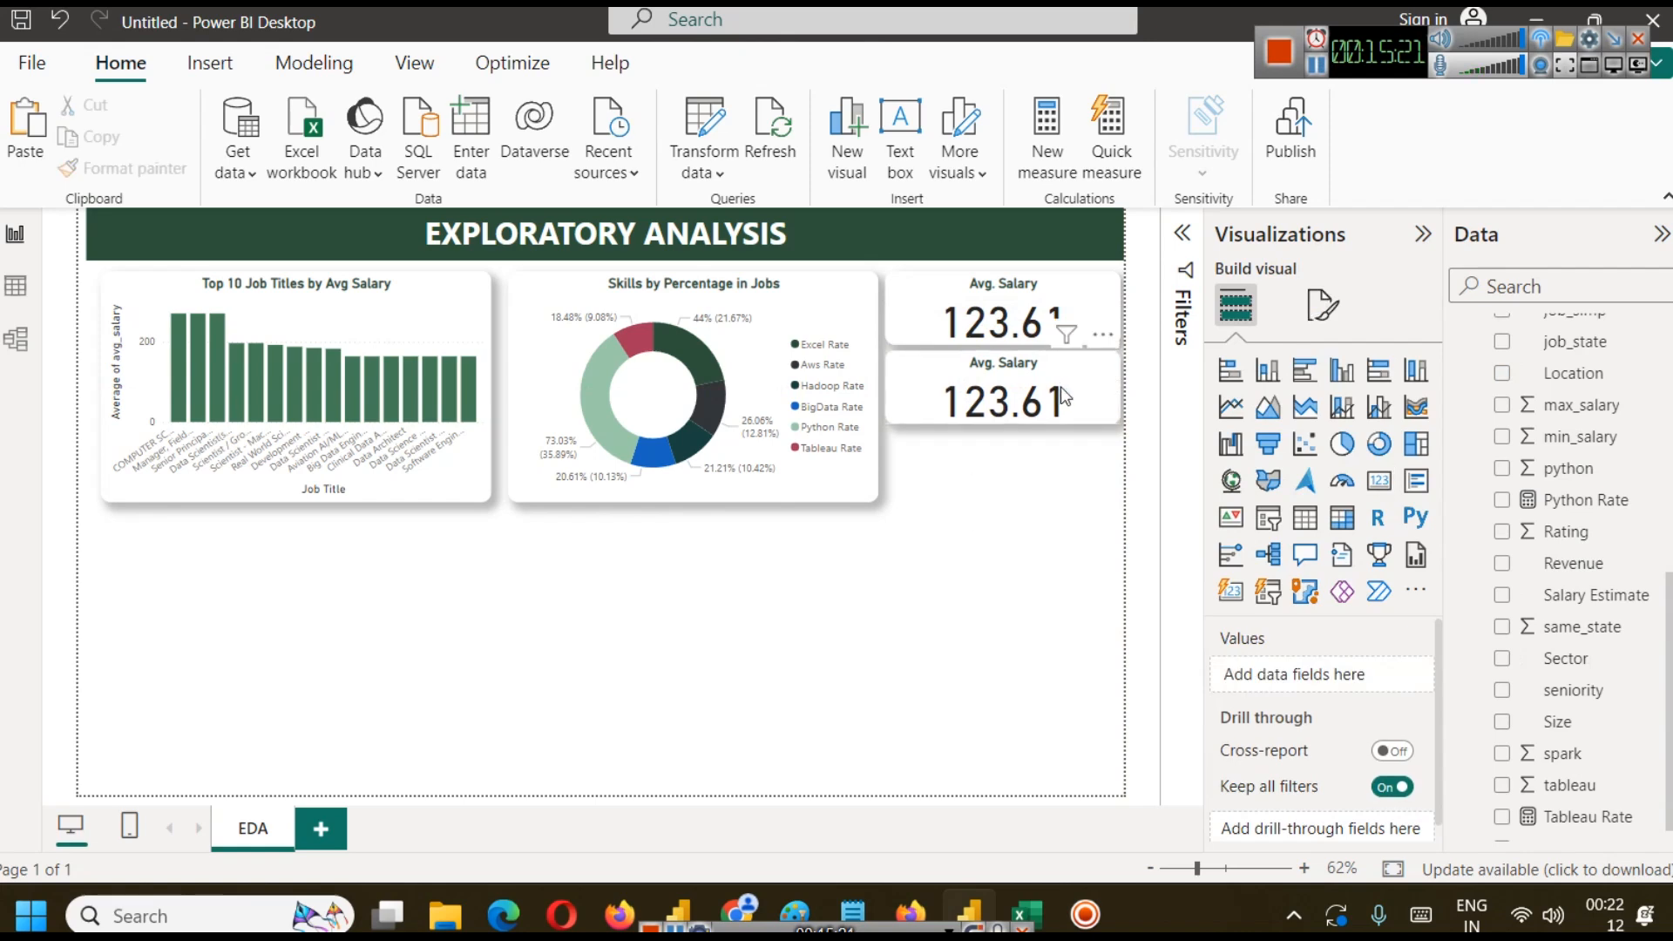
# Replace the copied card's field with Rating and aggregate it as Average.
pyautogui.click(1419, 676)
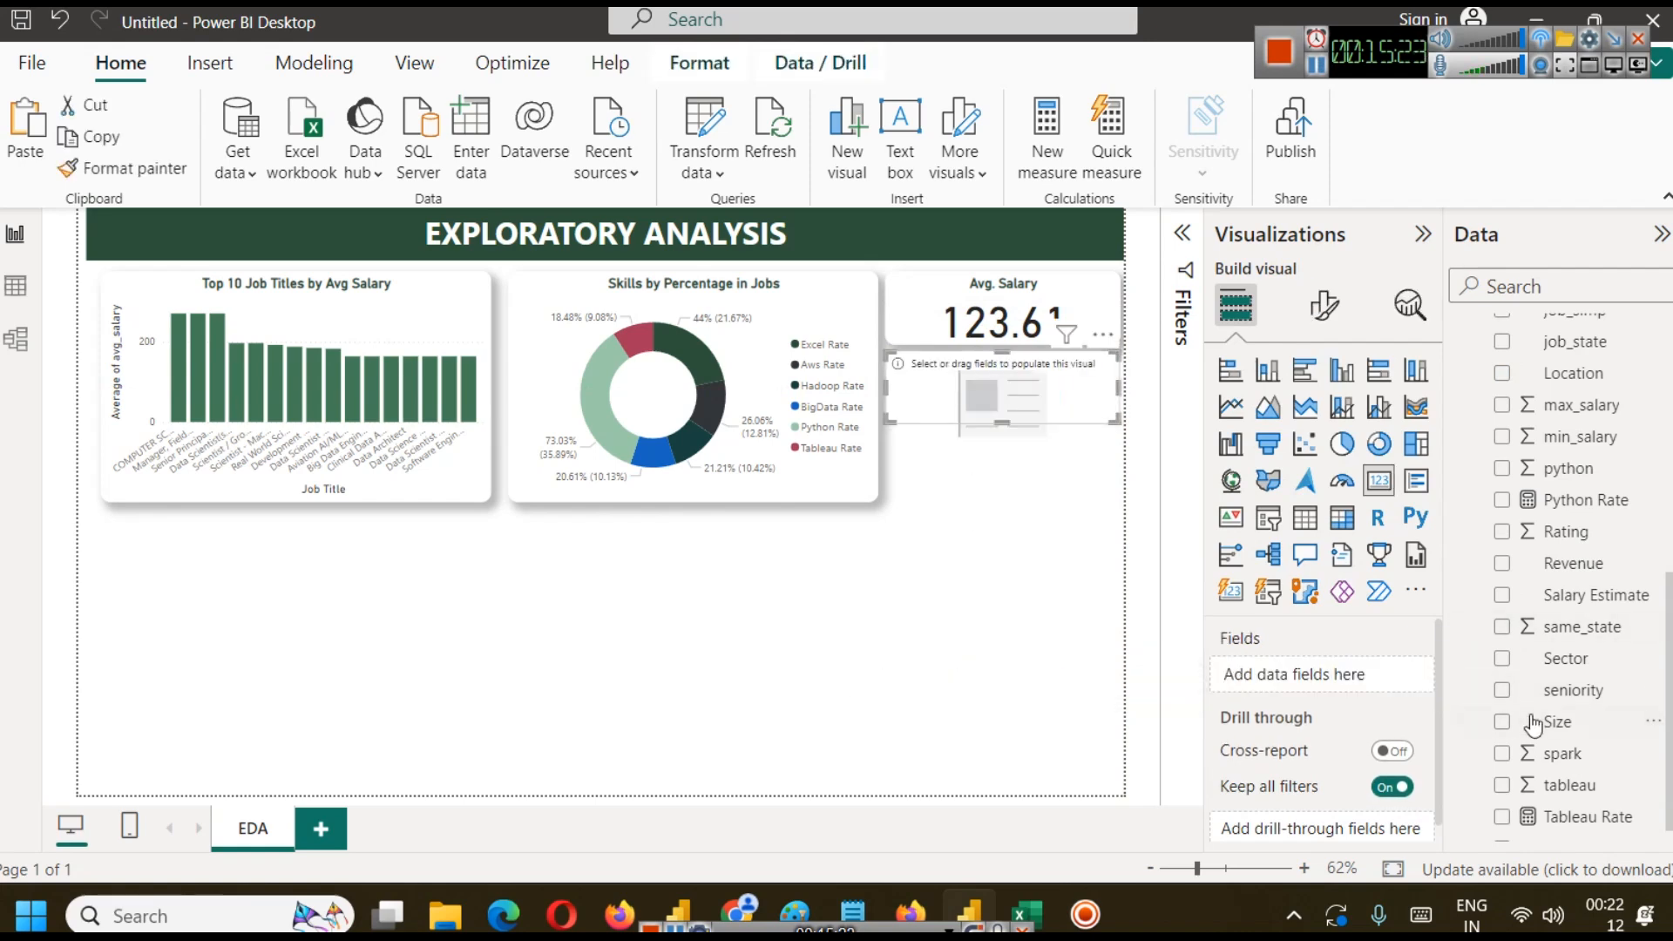
pyautogui.scroll(-1, 1608, 761)
pyautogui.moveTo(1568, 513); pyautogui.dragTo(1364, 690)
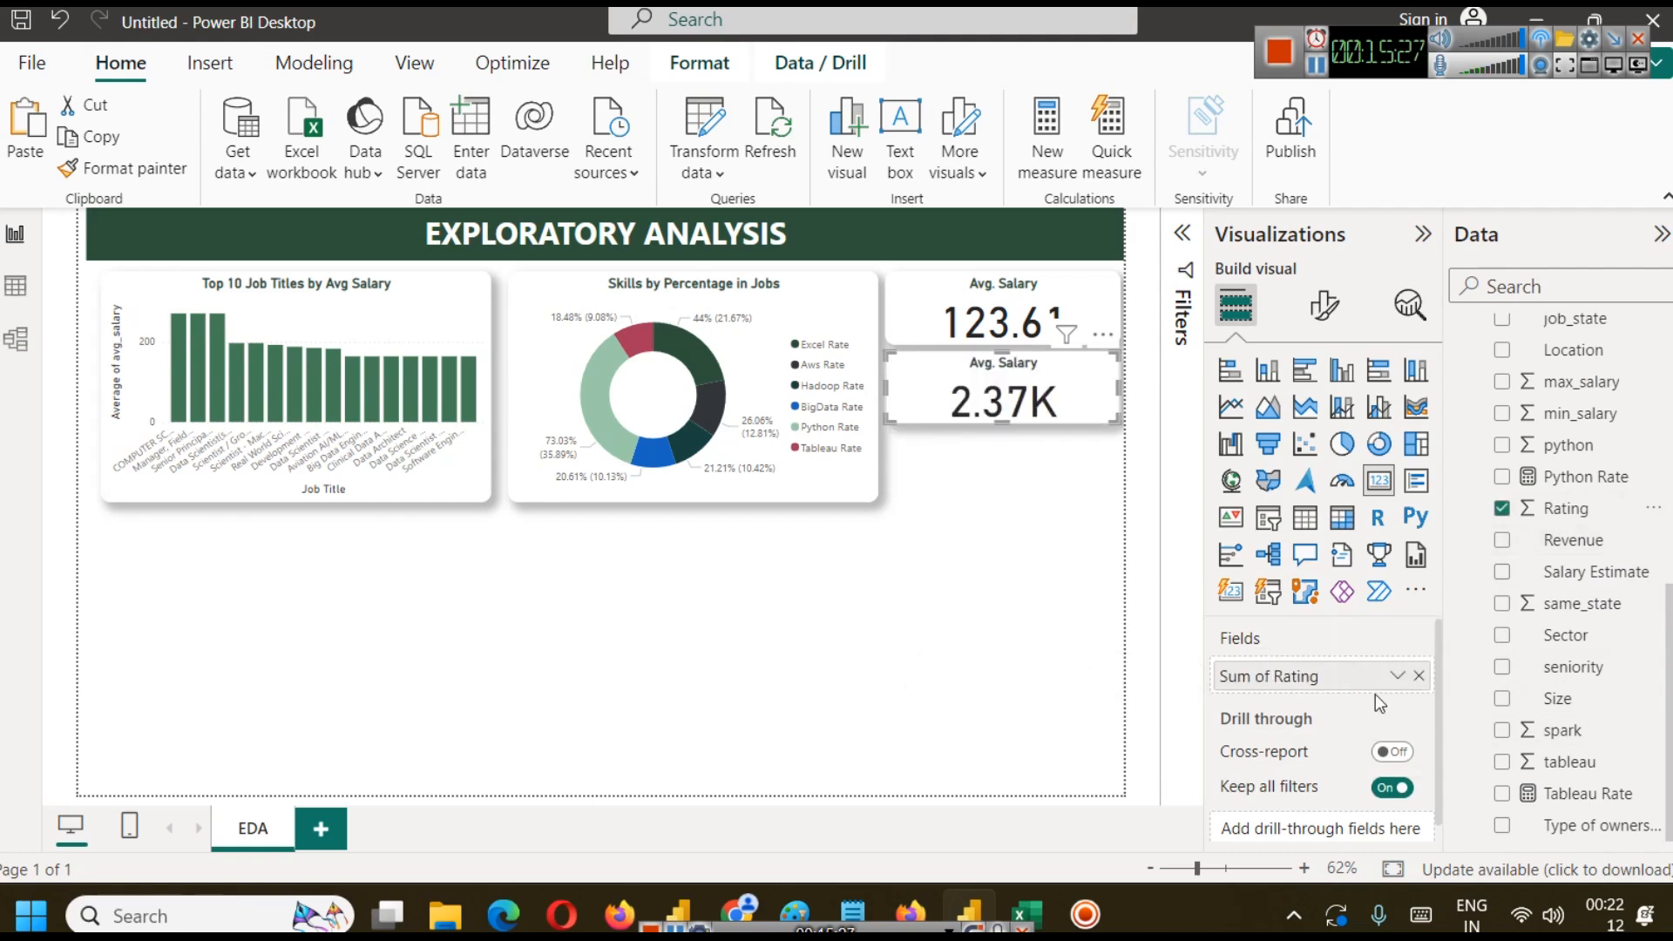
pyautogui.click(1397, 676)
pyautogui.click(1473, 383)
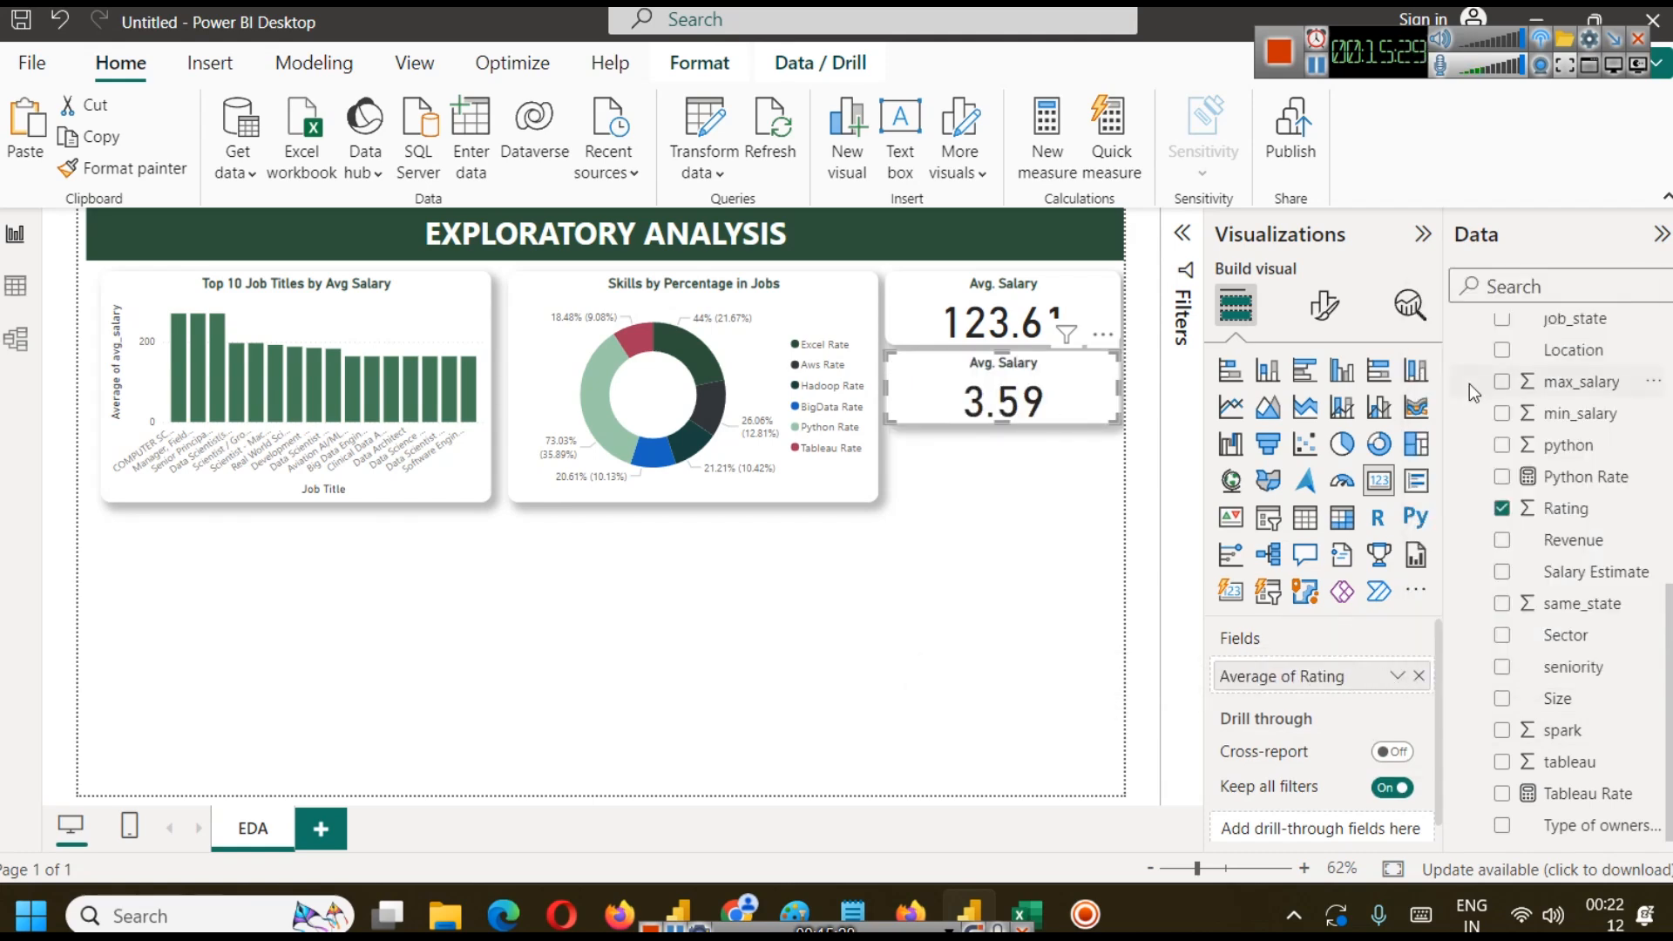
# Change the title of the rating card to "Avg. Job Rating".
pyautogui.click(1322, 305)
pyautogui.click(1322, 422)
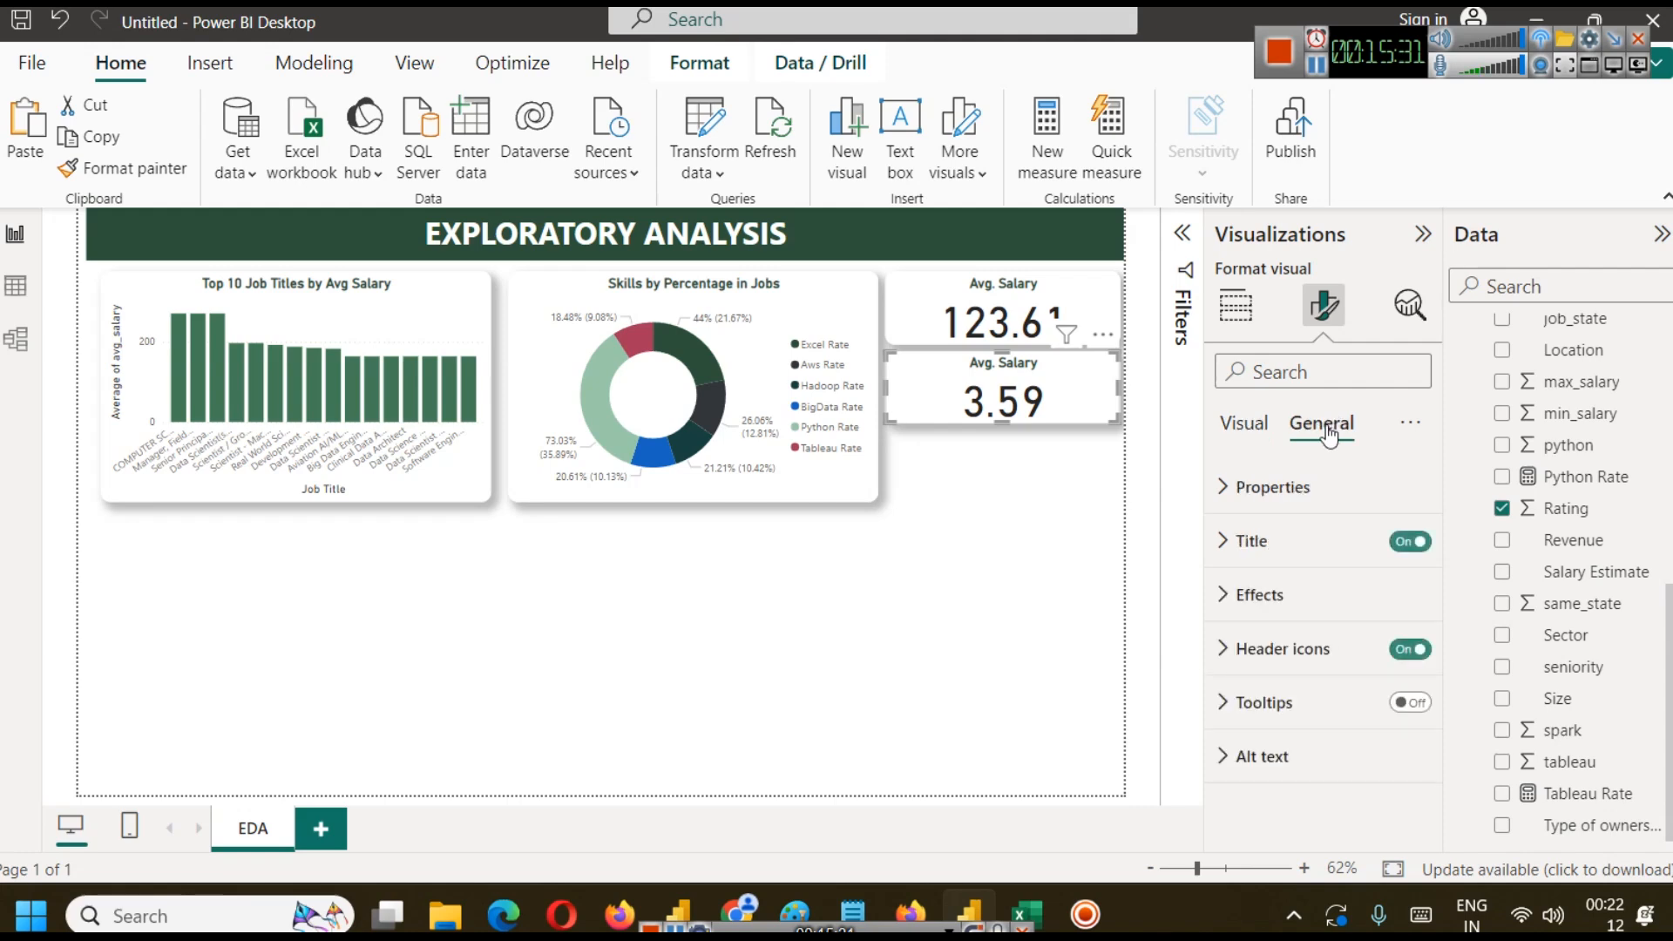
pyautogui.click(1307, 549)
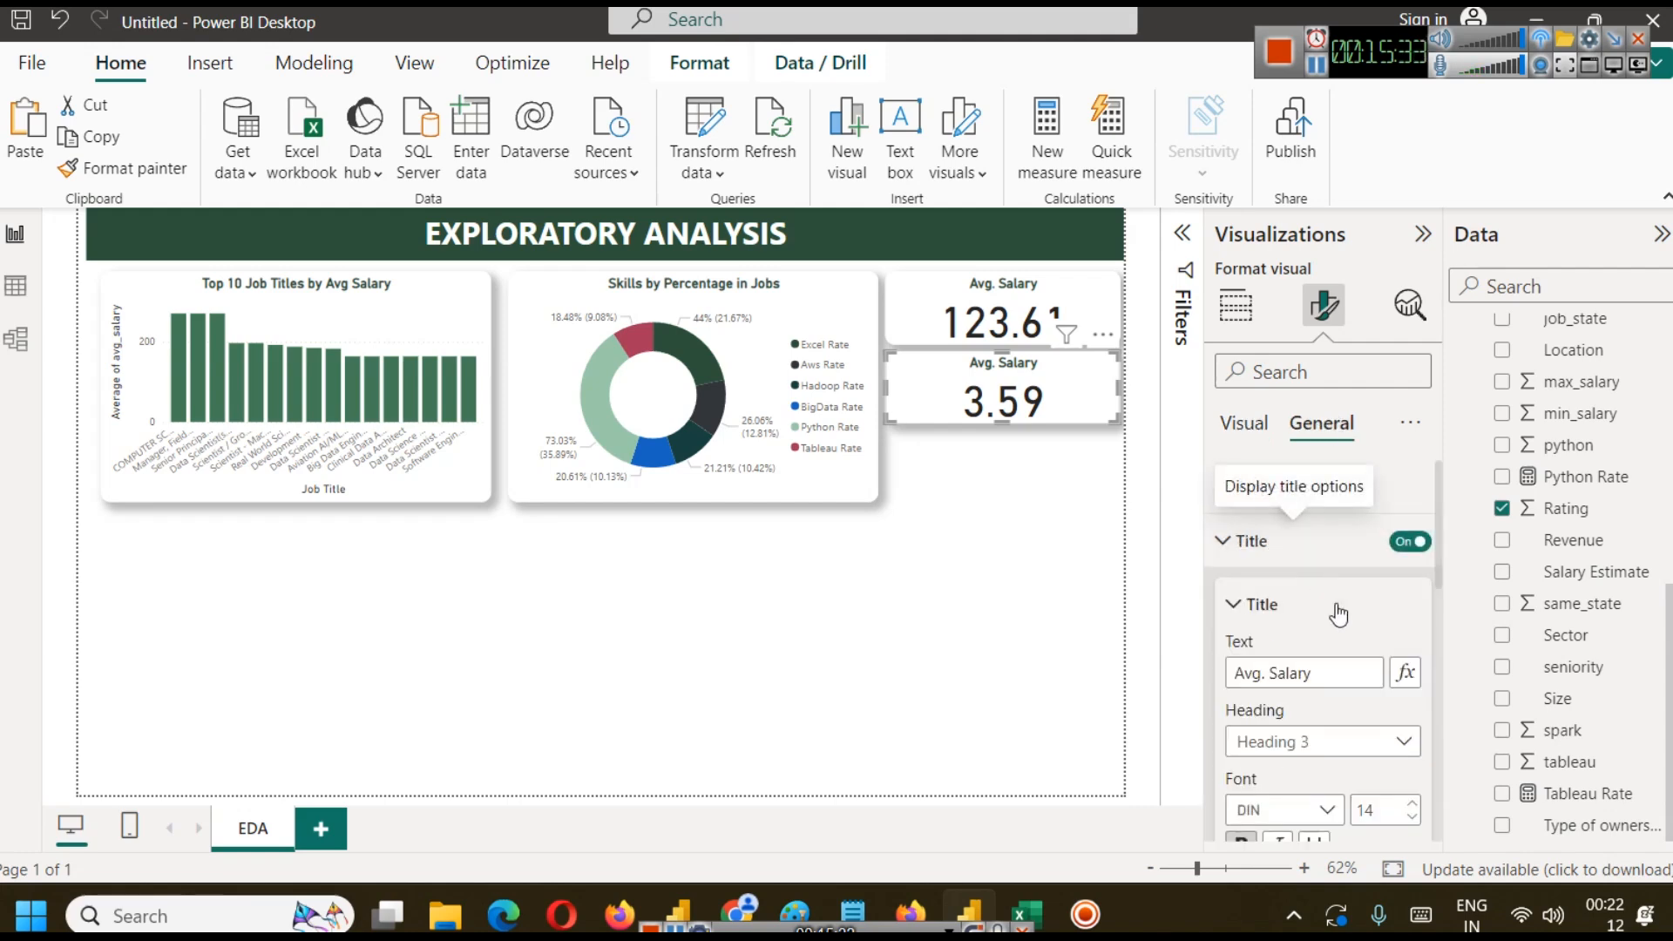
pyautogui.click(1309, 546)
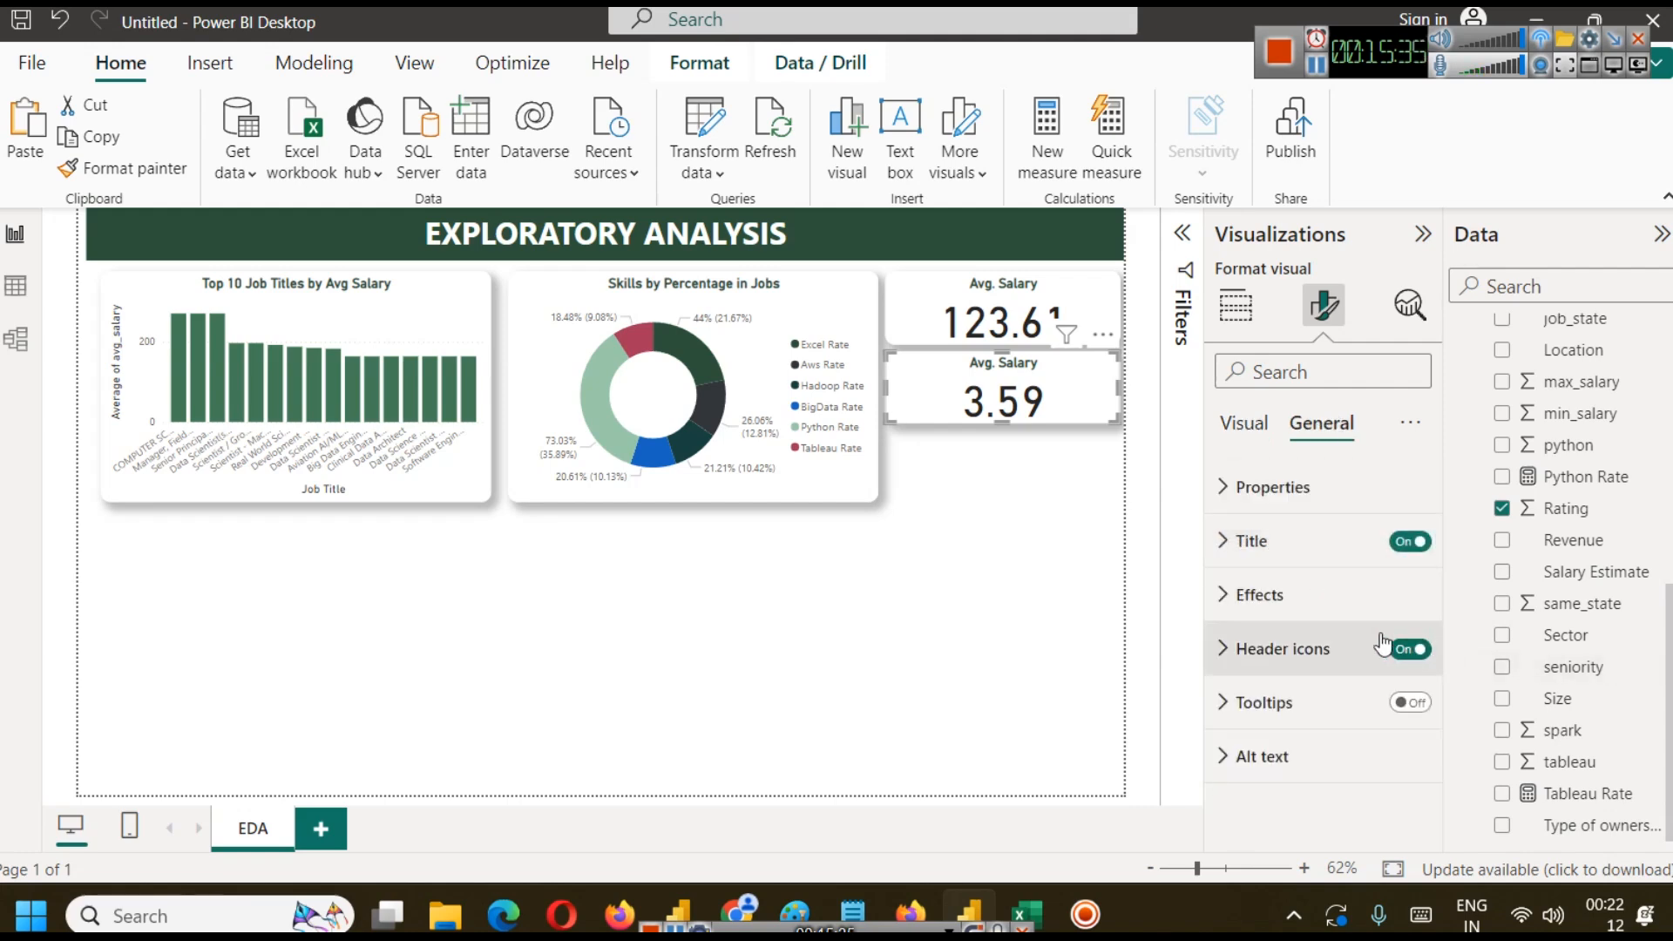
pyautogui.click(1293, 536)
pyautogui.doubleClick(1329, 672)
pyautogui.write('Rating')
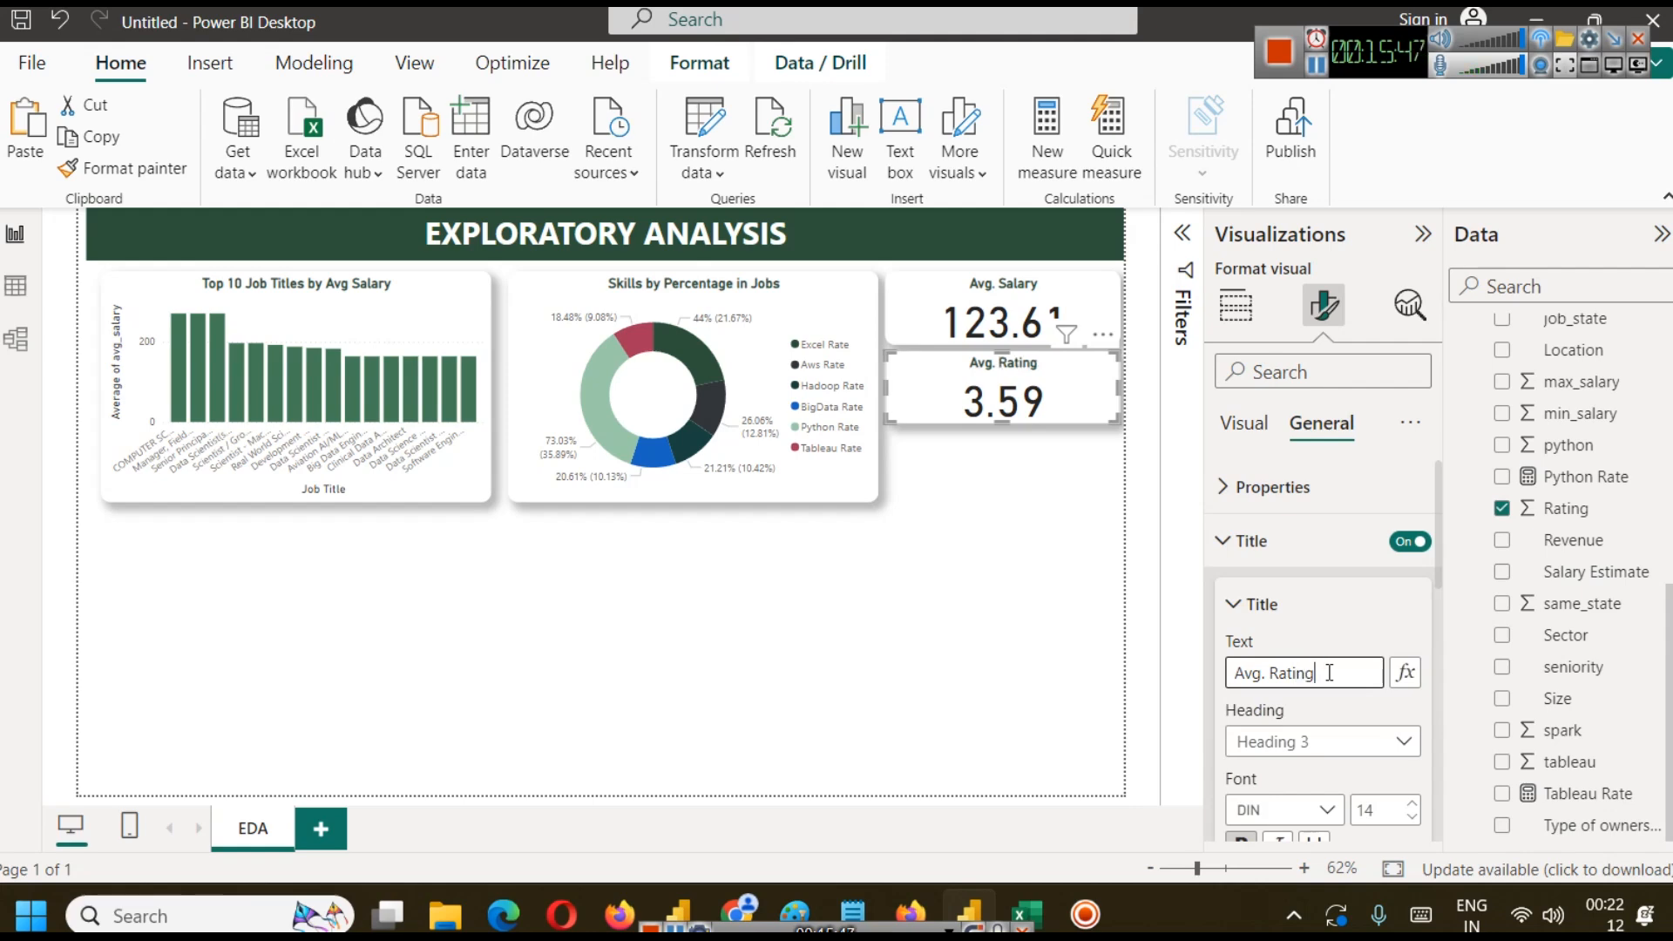
pyautogui.write('Job')
pyautogui.click(1006, 636)
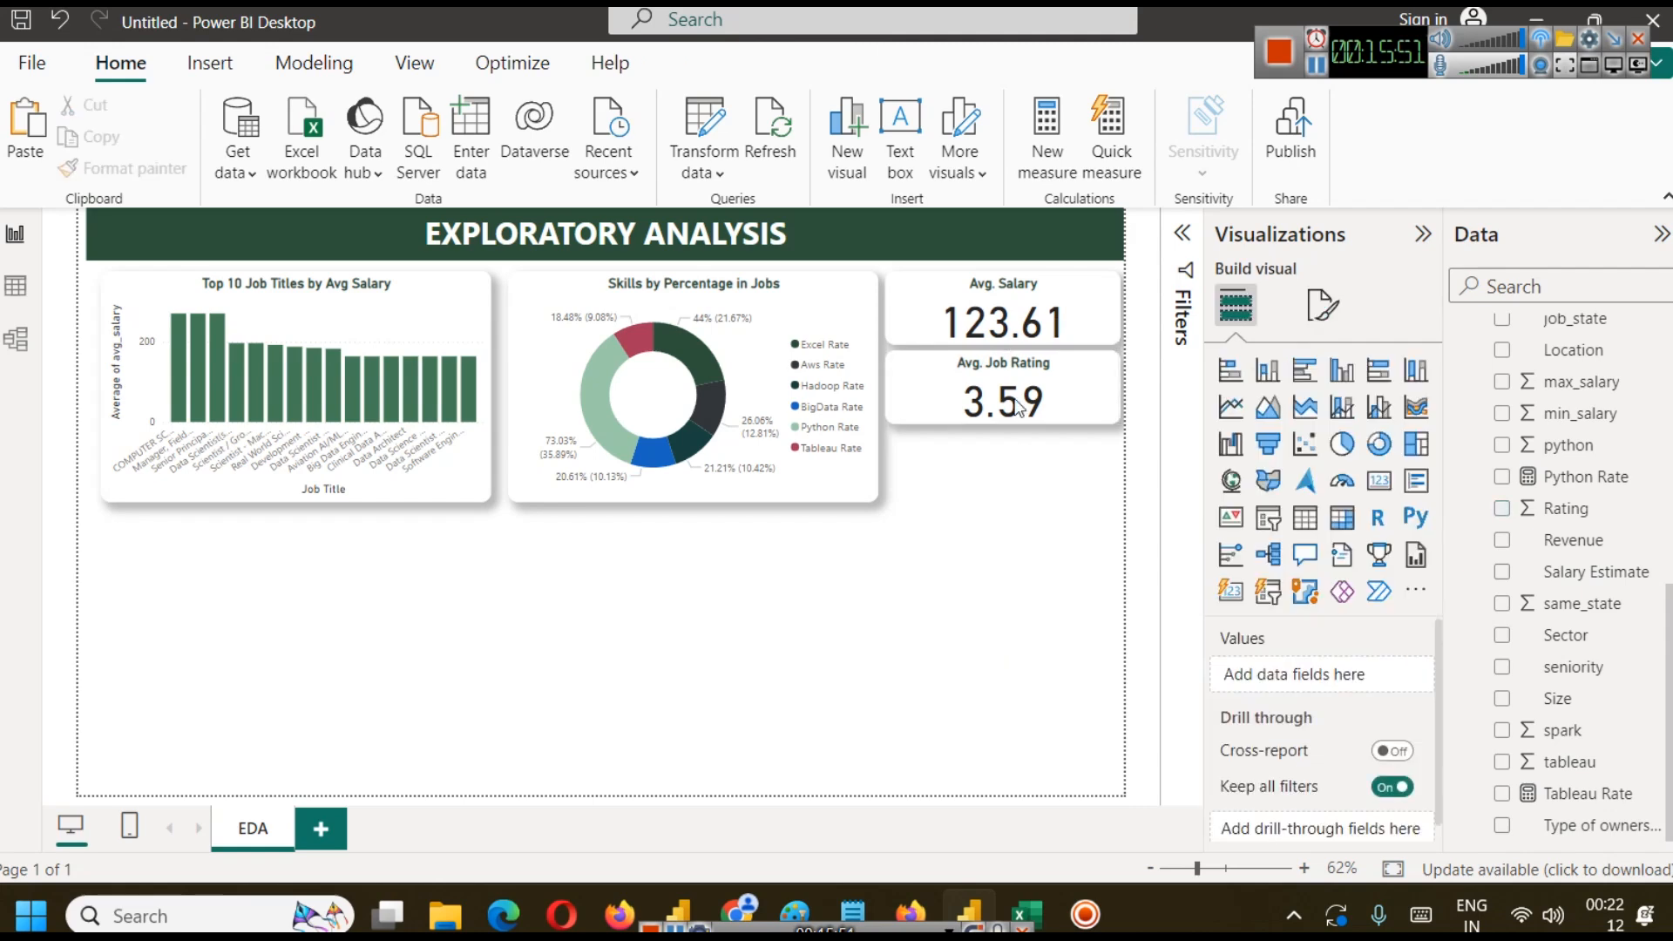
# Change the salary card's title to "Avg. Job Salary" and check the avg_salary column in the data table before returning to the report.
pyautogui.click(1022, 319)
pyautogui.click(1324, 305)
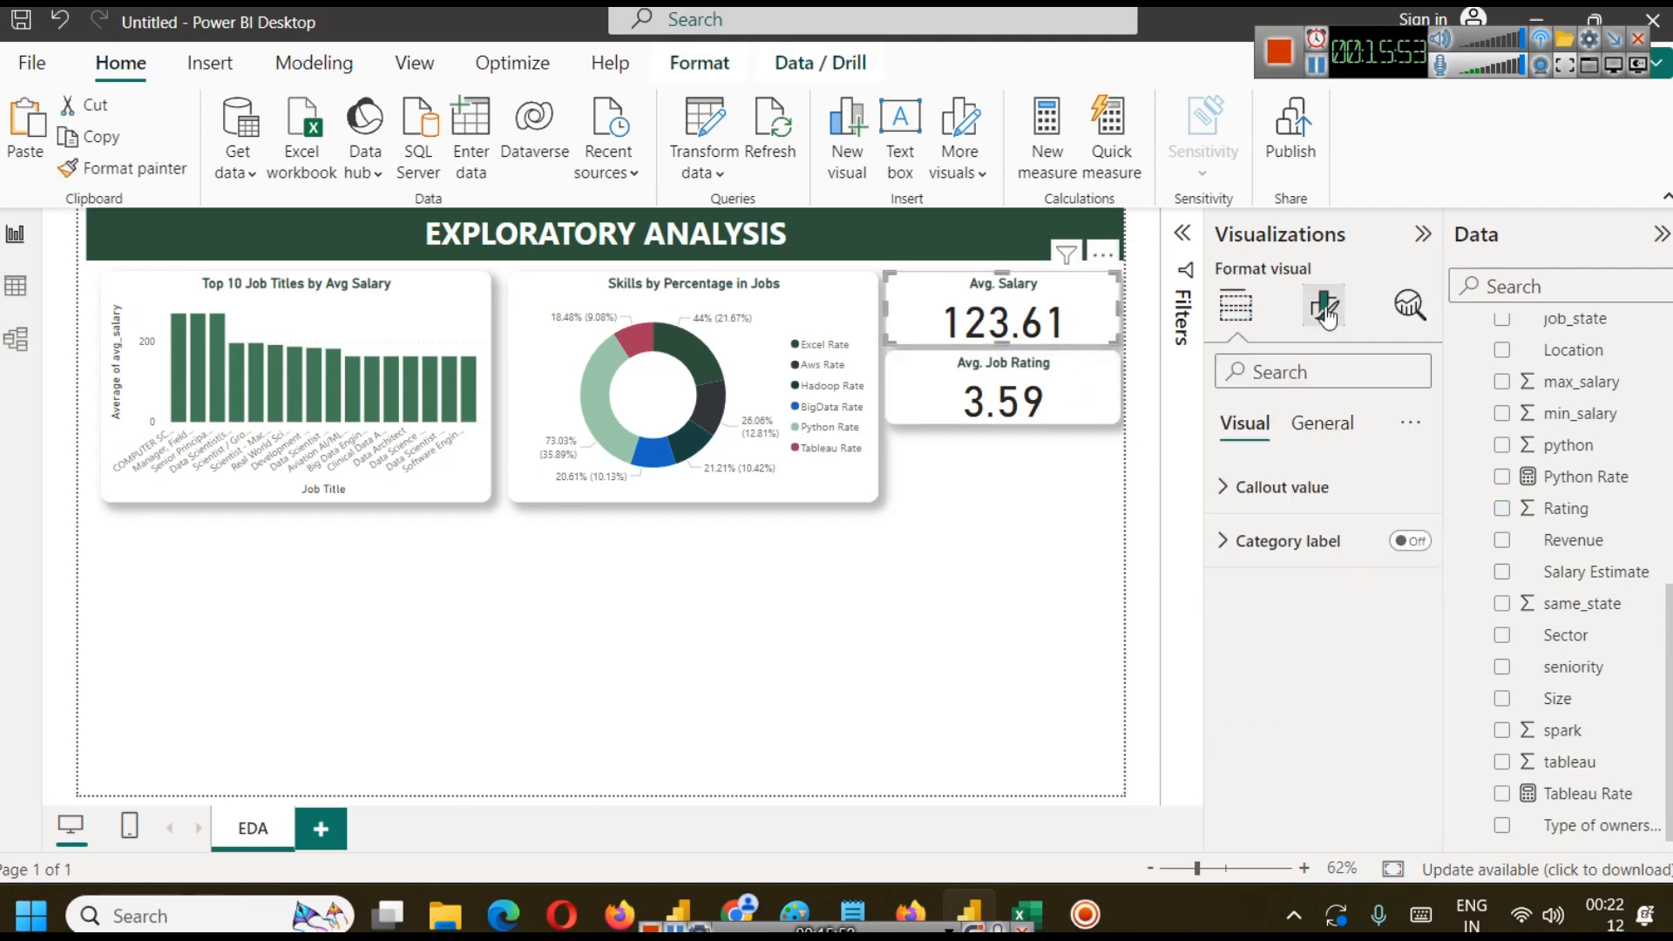
pyautogui.click(1322, 423)
pyautogui.click(1288, 547)
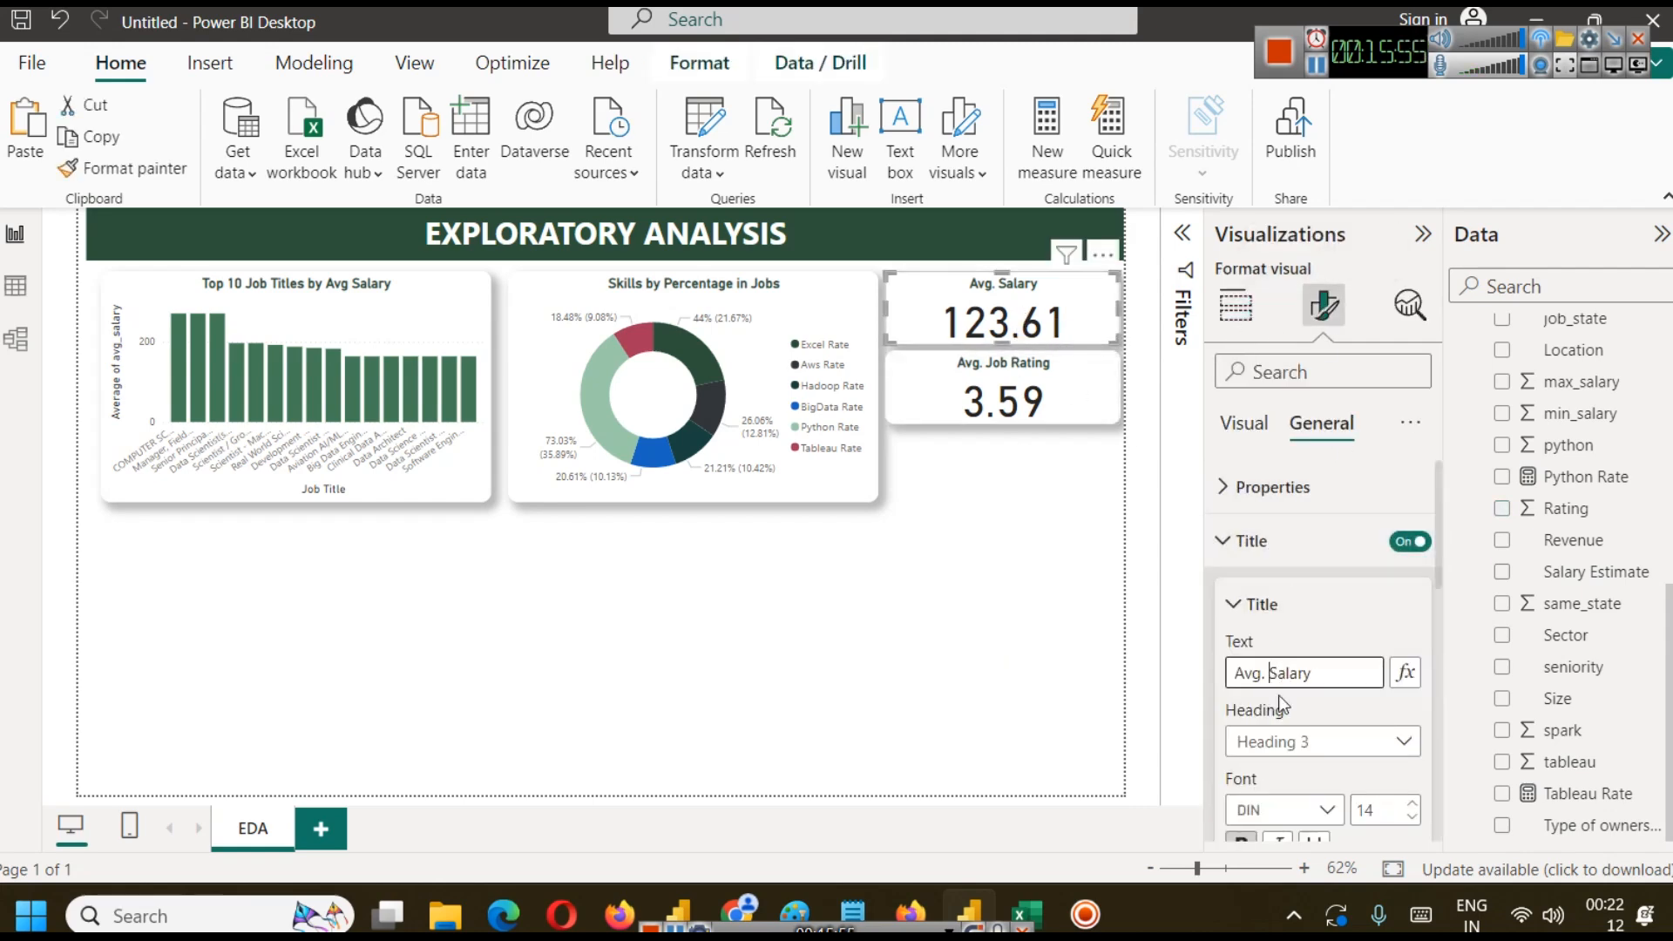
pyautogui.click(1014, 504)
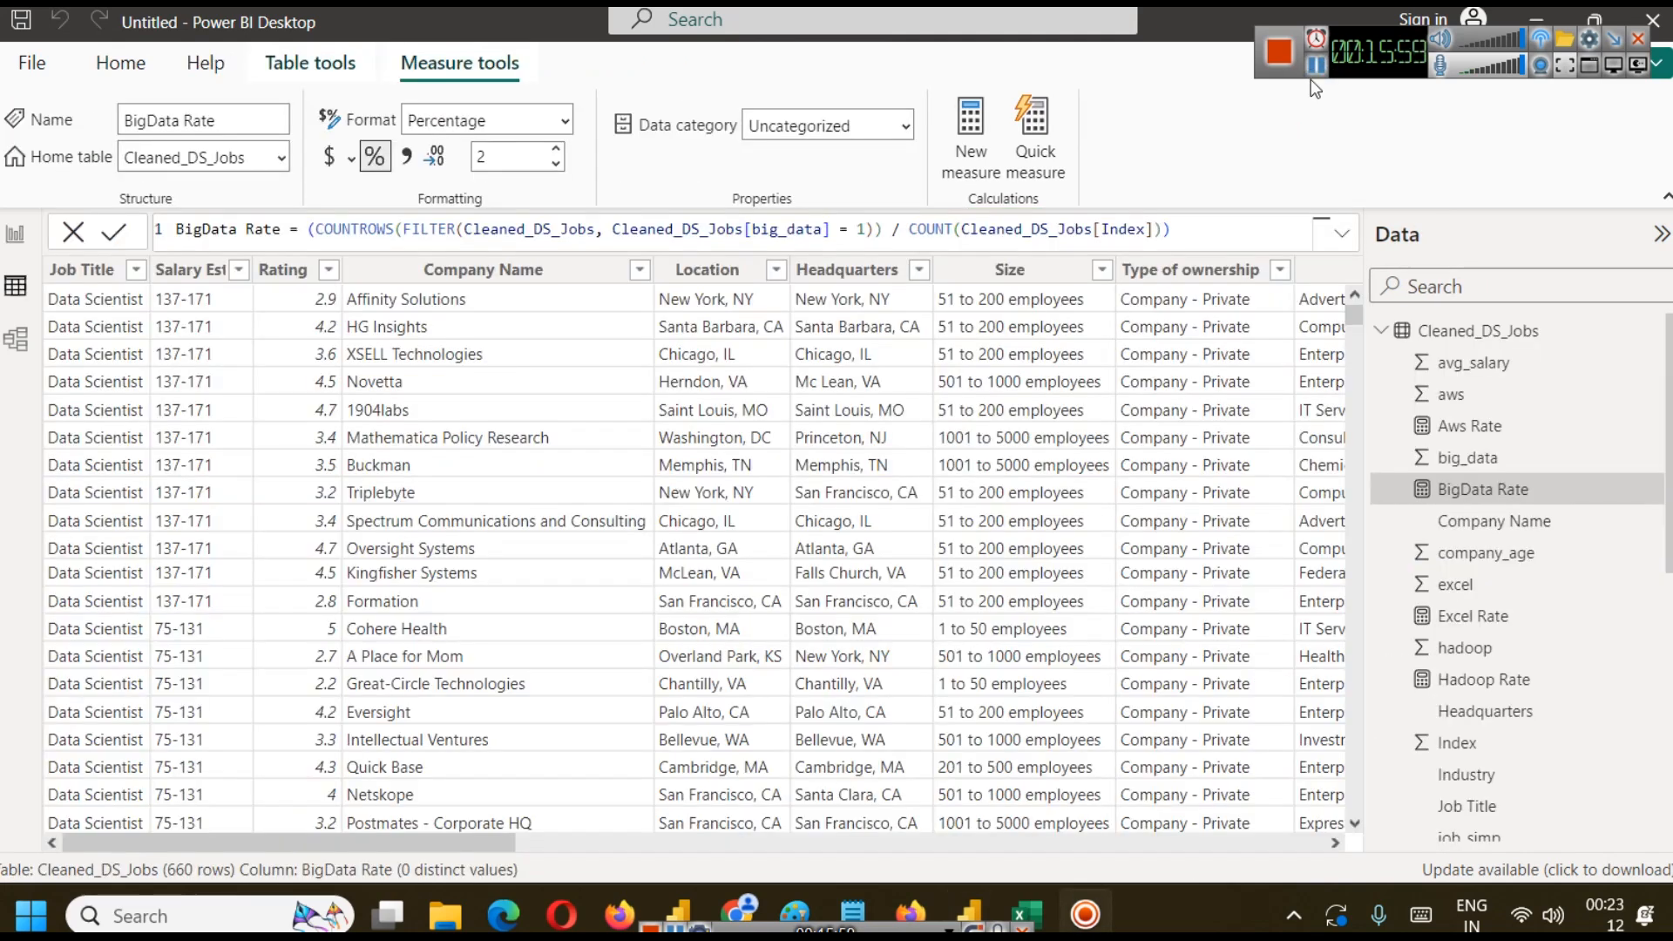
pyautogui.moveTo(443, 843); pyautogui.dragTo(938, 887)
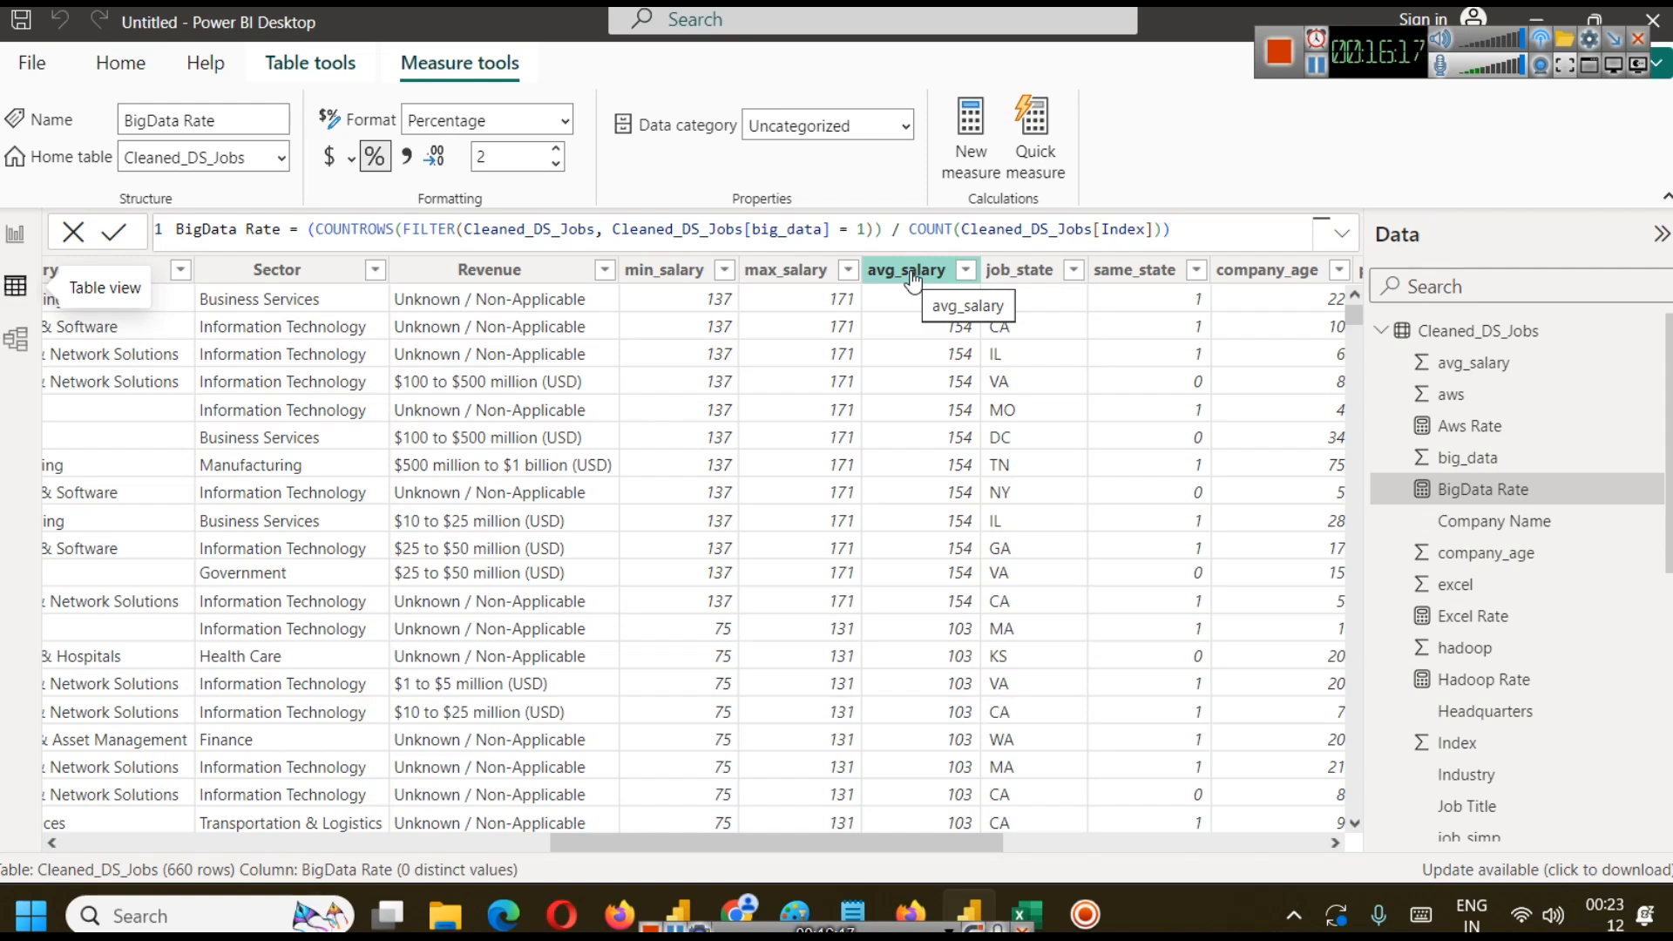
pyautogui.click(16, 234)
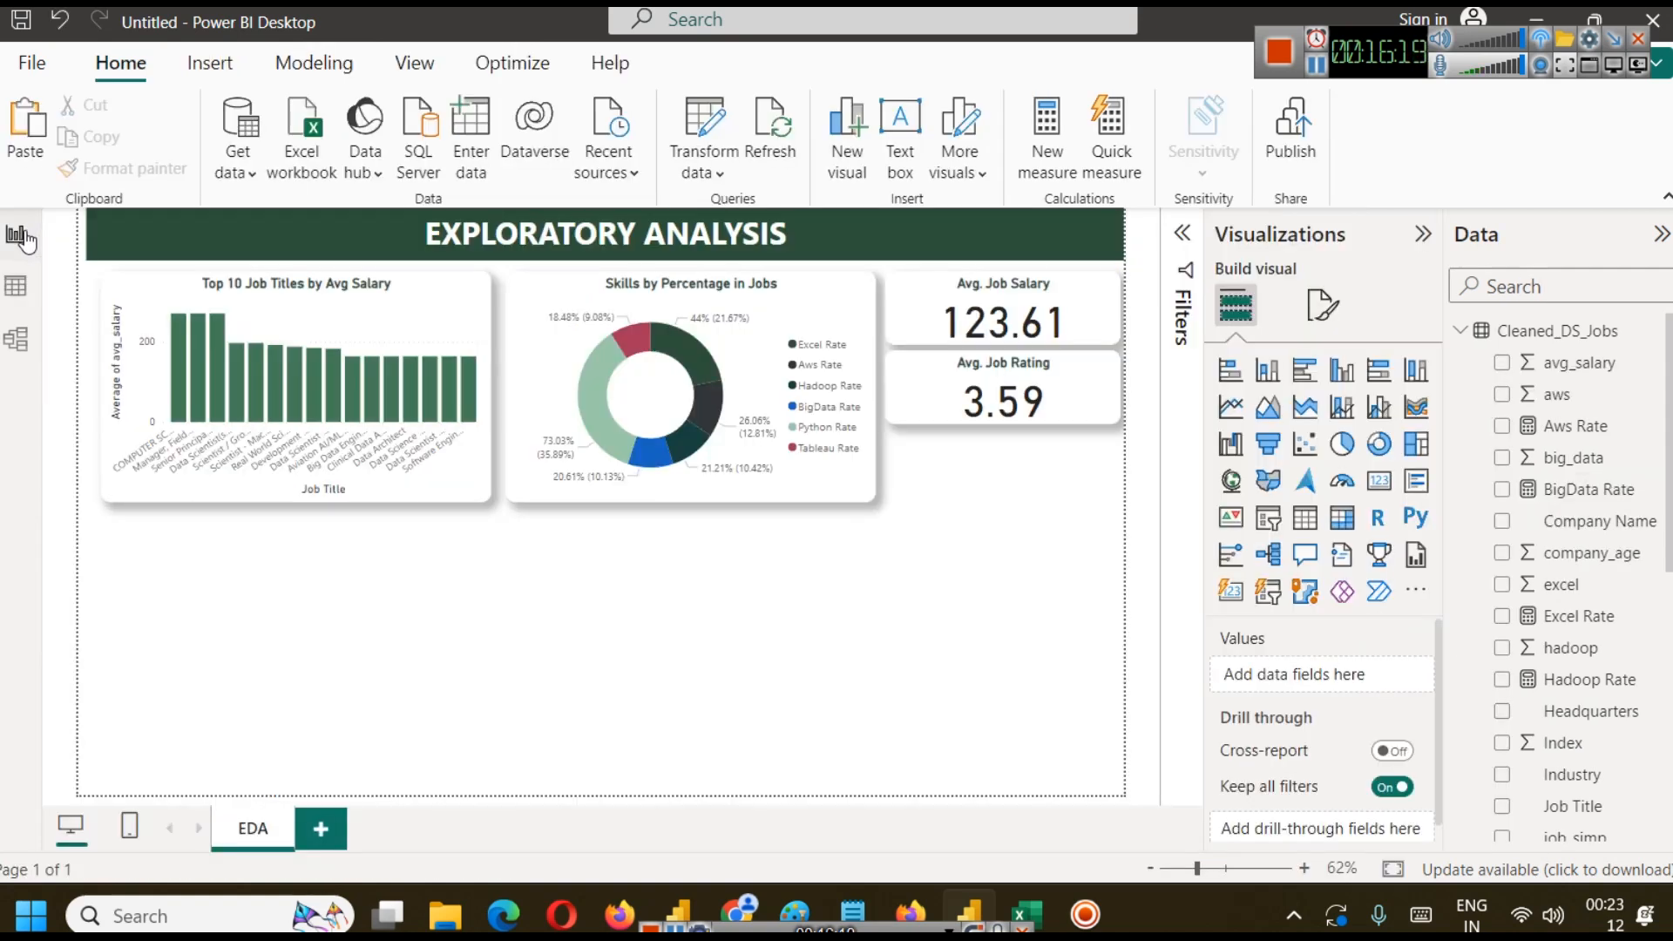
# Add a multi-row card and fit it beneath the Avg. Job Rating card, matching its width and ending level with the donut chart.
pyautogui.click(1414, 493)
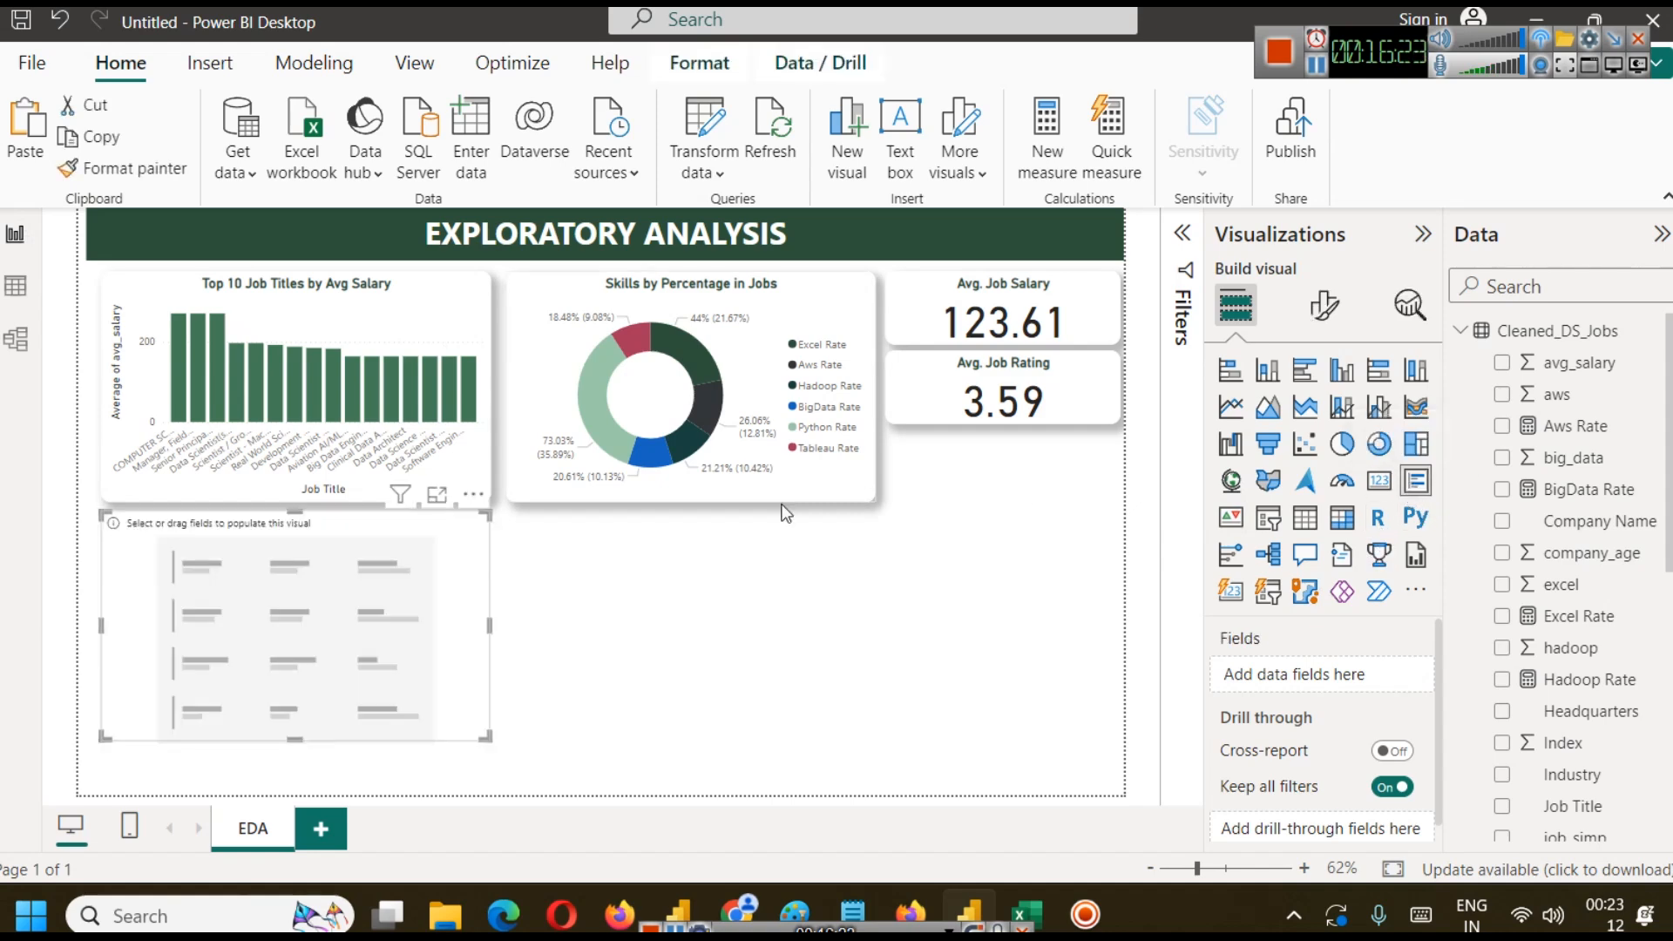
pyautogui.moveTo(350, 598); pyautogui.dragTo(1009, 562)
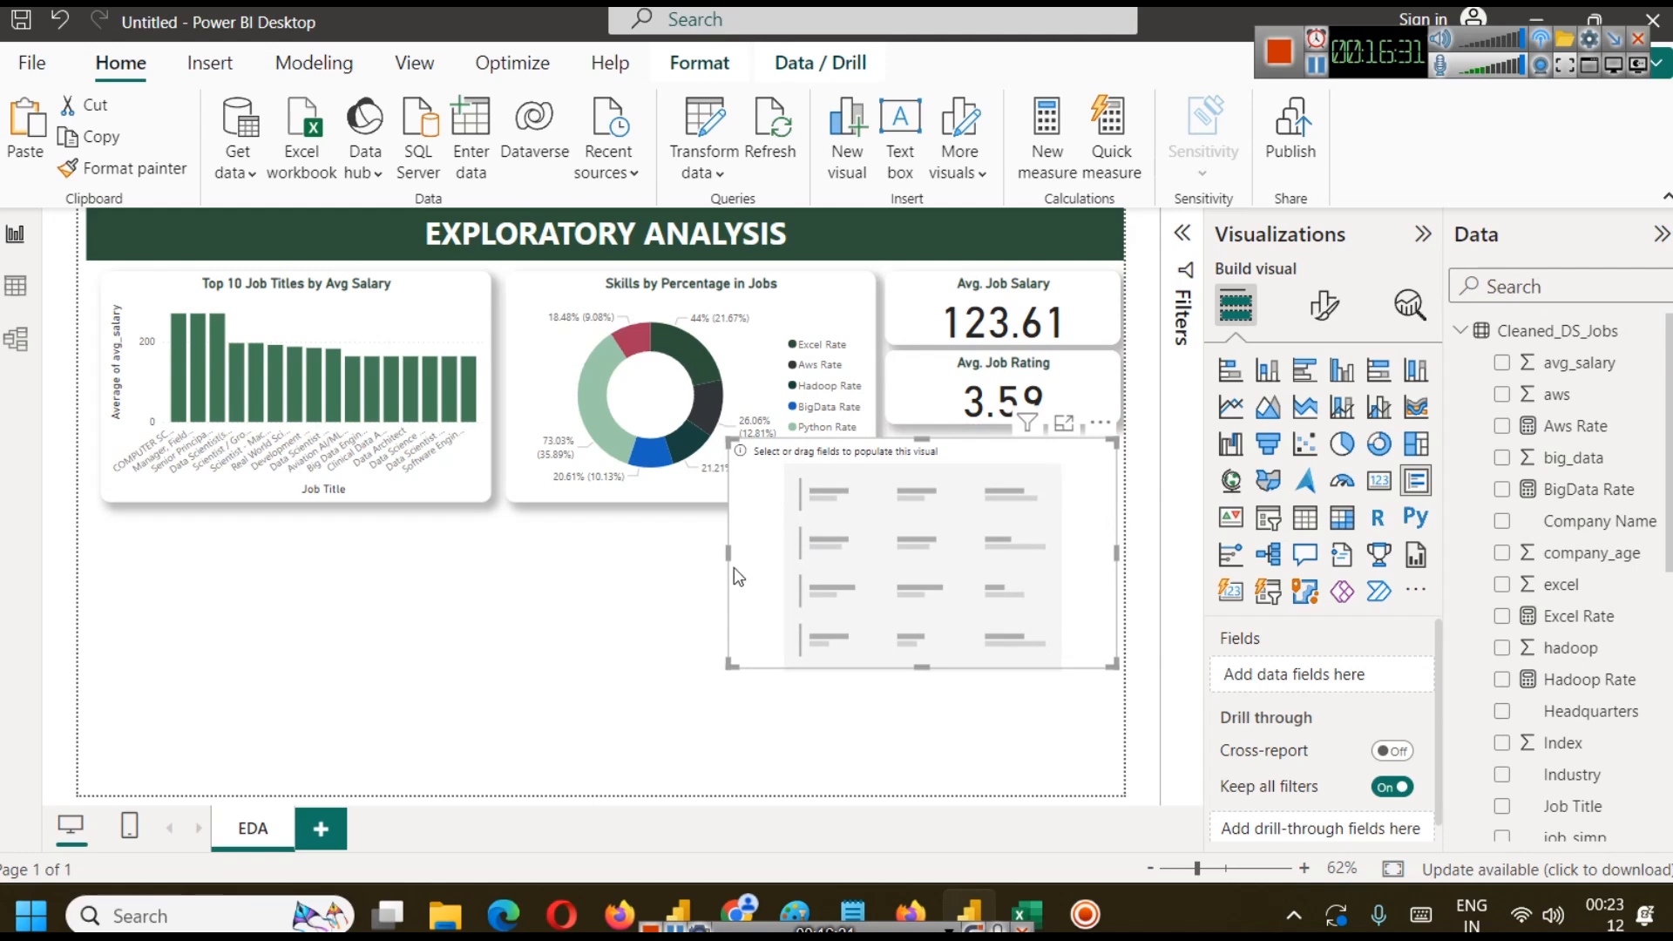
pyautogui.moveTo(728, 555); pyautogui.dragTo(889, 547)
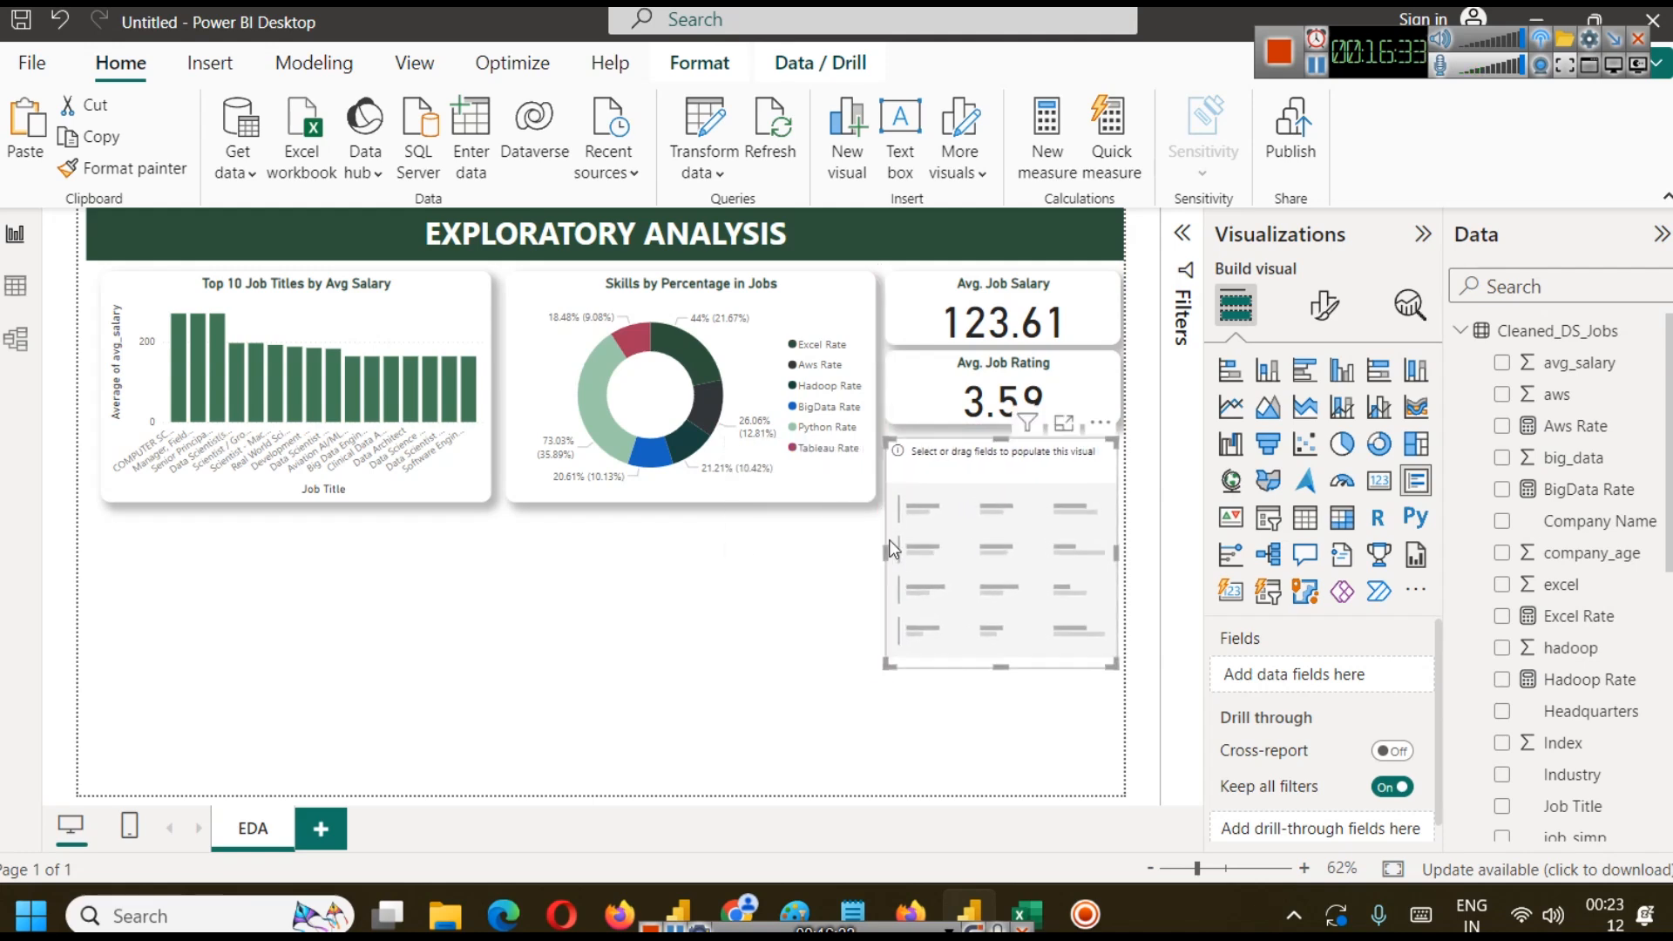
pyautogui.moveTo(1015, 670); pyautogui.dragTo(1001, 507)
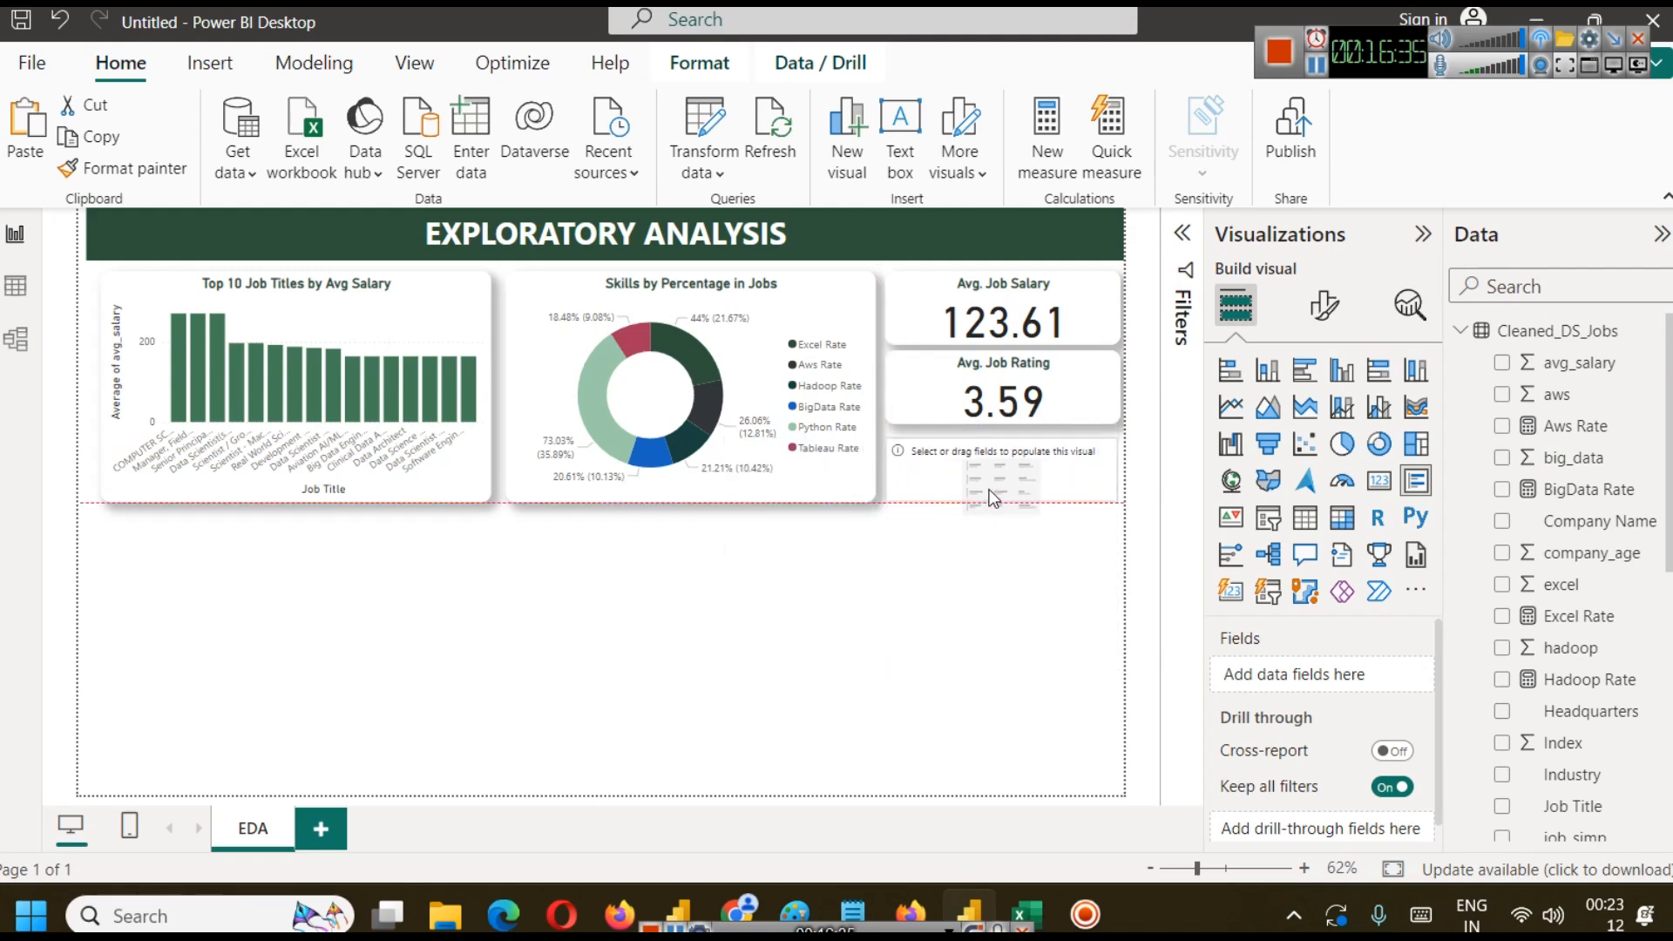
pyautogui.click(1027, 634)
pyautogui.click(1011, 468)
pyautogui.moveTo(1005, 441); pyautogui.dragTo(1006, 437)
pyautogui.click(1011, 542)
pyautogui.click(1001, 458)
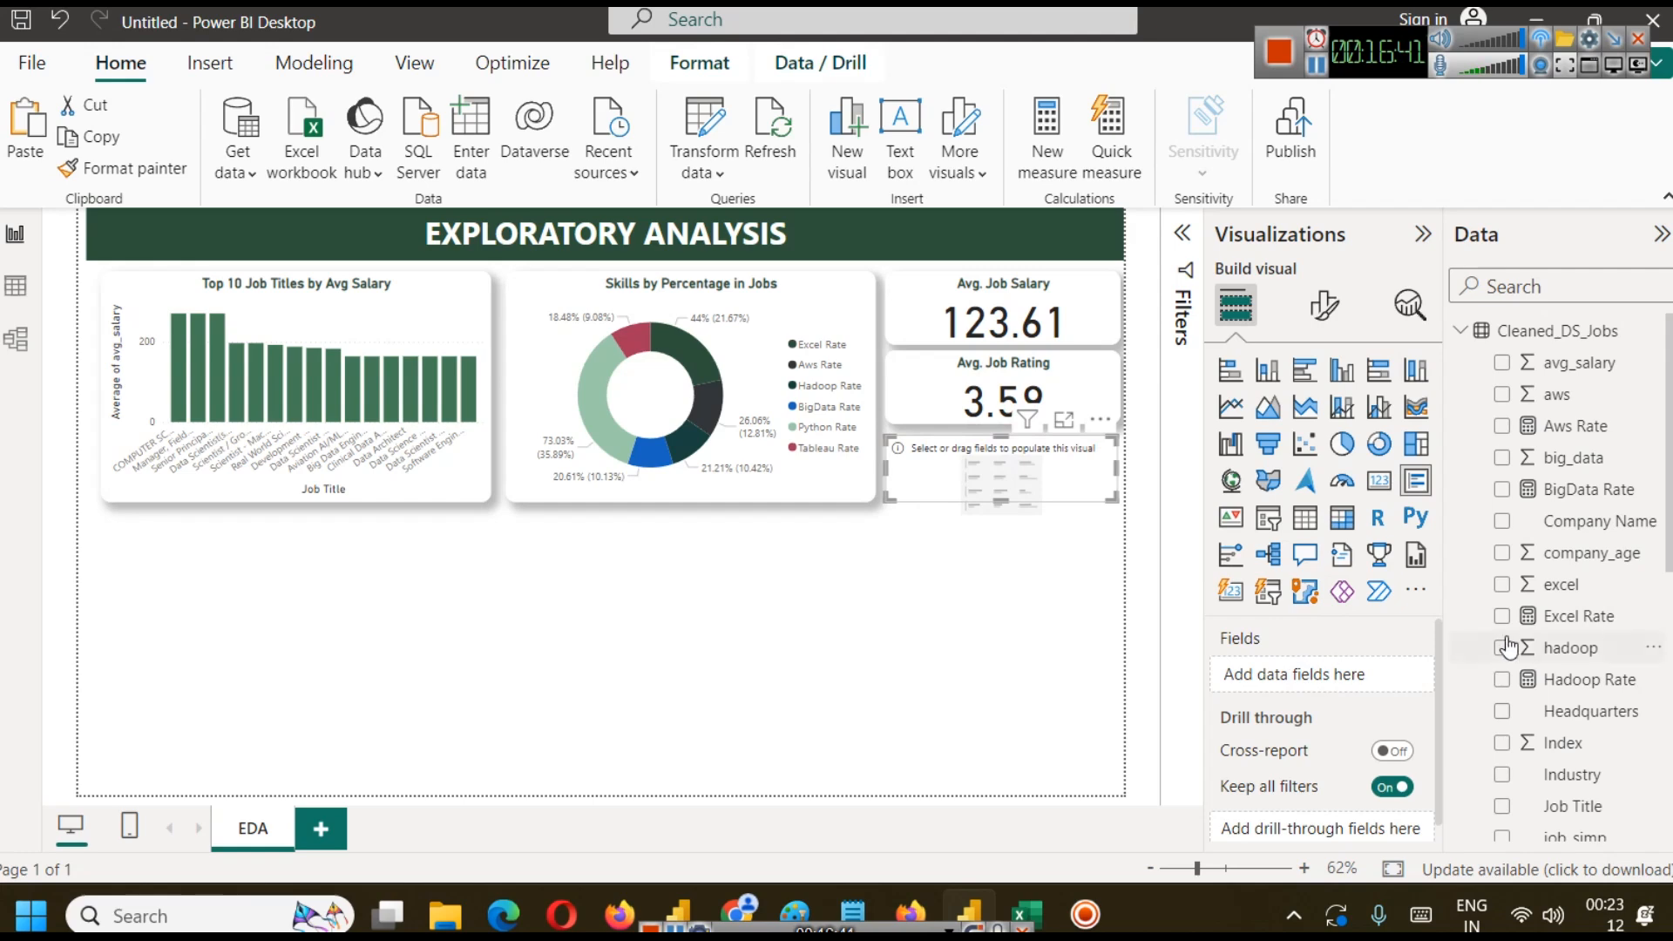
# Add the max_salary field to the multi-row card and aggregate it as Average.
pyautogui.scroll(-6, 1608, 453)
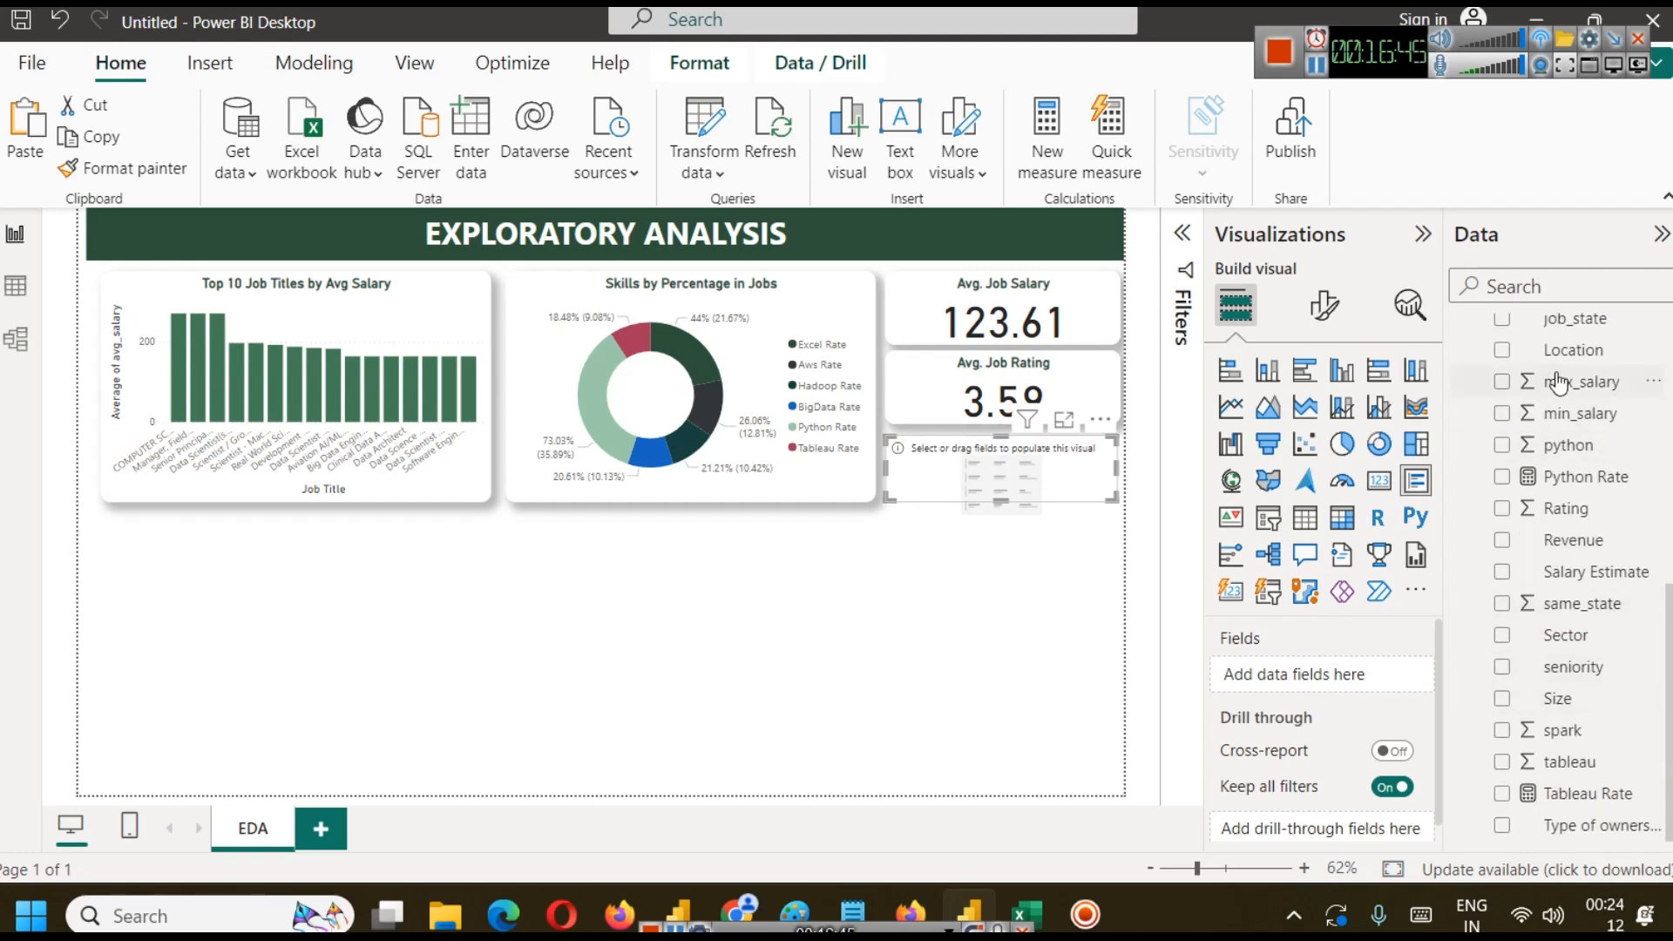
pyautogui.moveTo(1558, 382); pyautogui.dragTo(1307, 674)
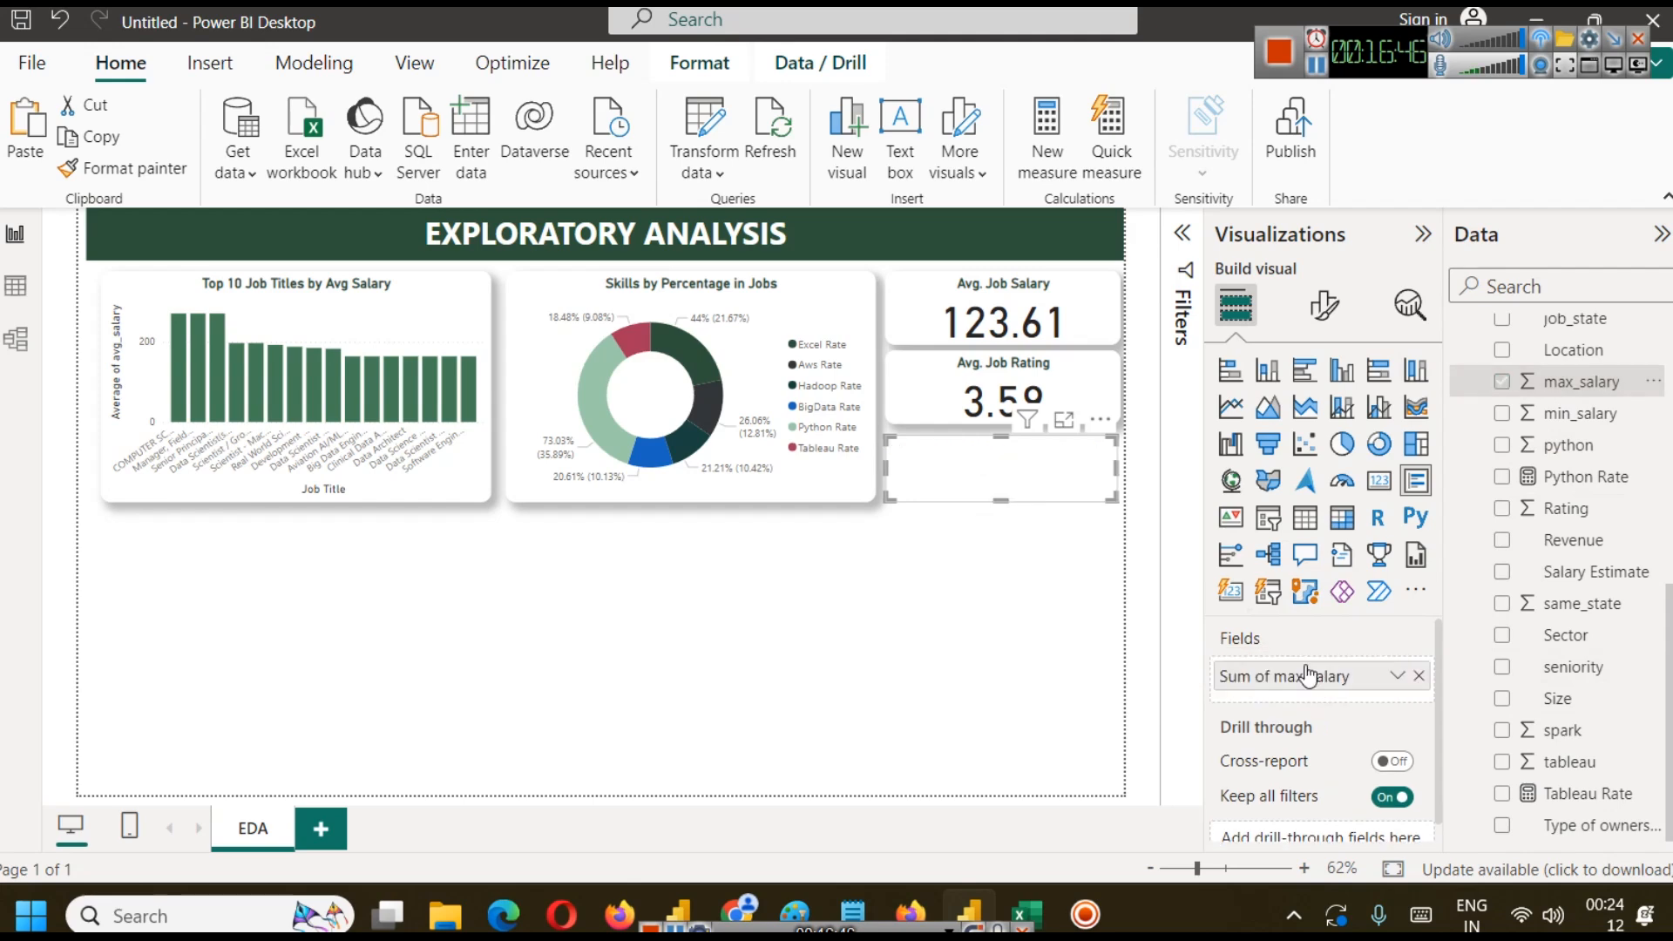
pyautogui.click(1398, 675)
pyautogui.click(1496, 394)
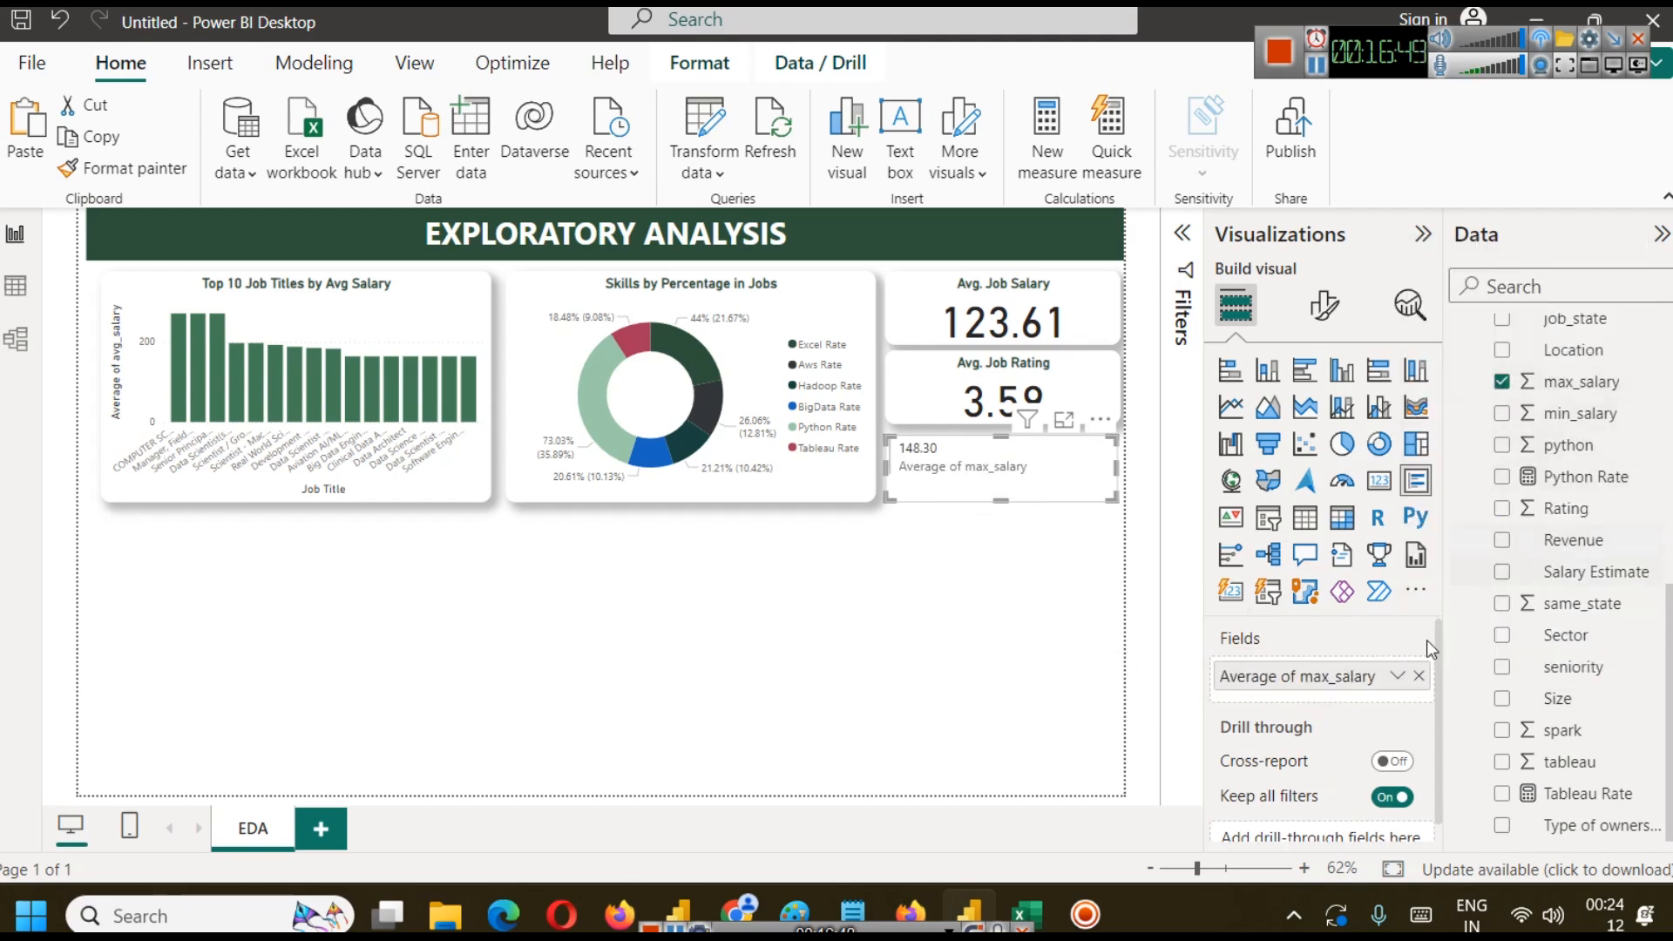
# Rename the averaged max_salary field in the multi-row card as "Avg Min Salary".
pyautogui.click(1397, 678)
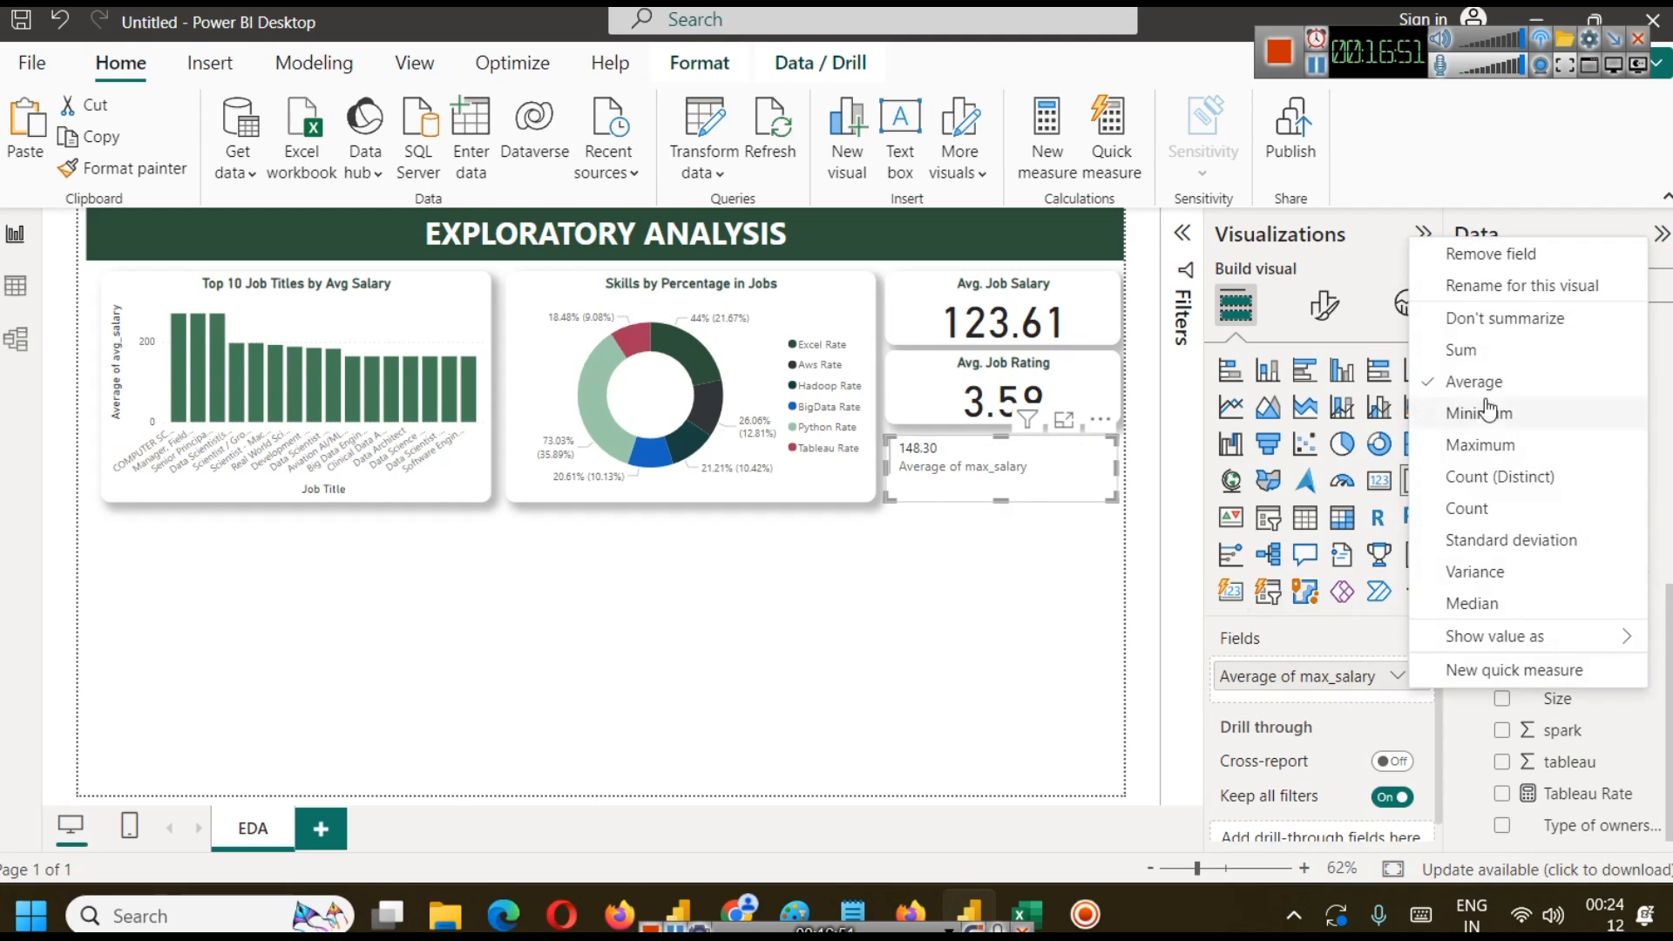
pyautogui.click(1486, 287)
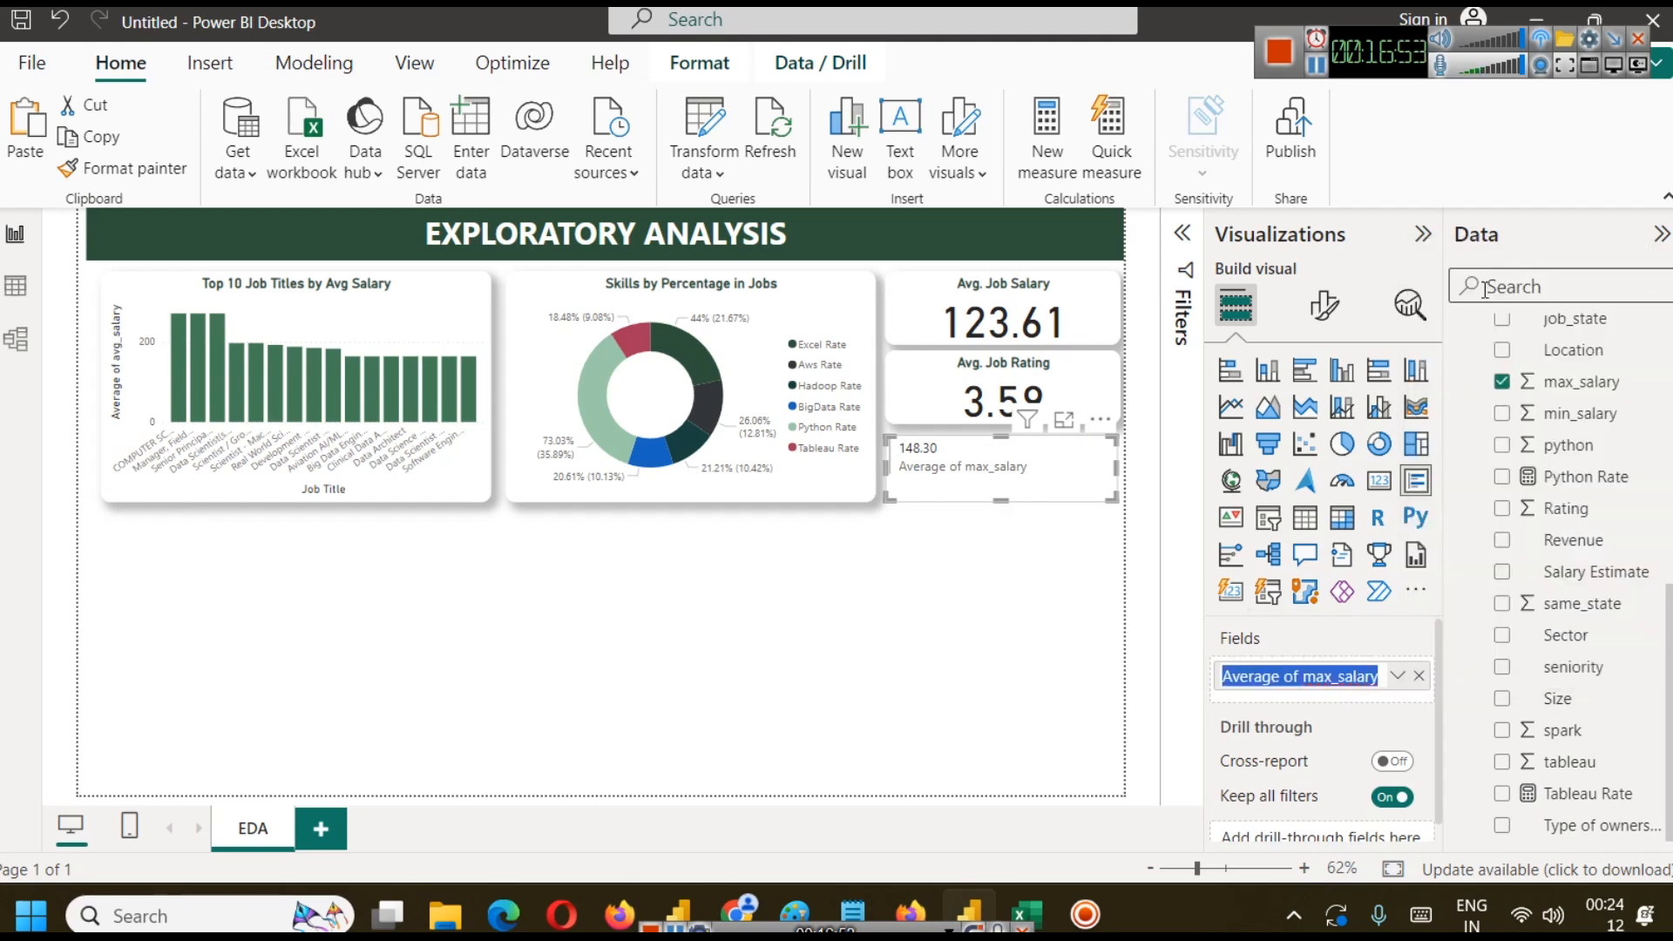
pyautogui.write('Avg Mi')
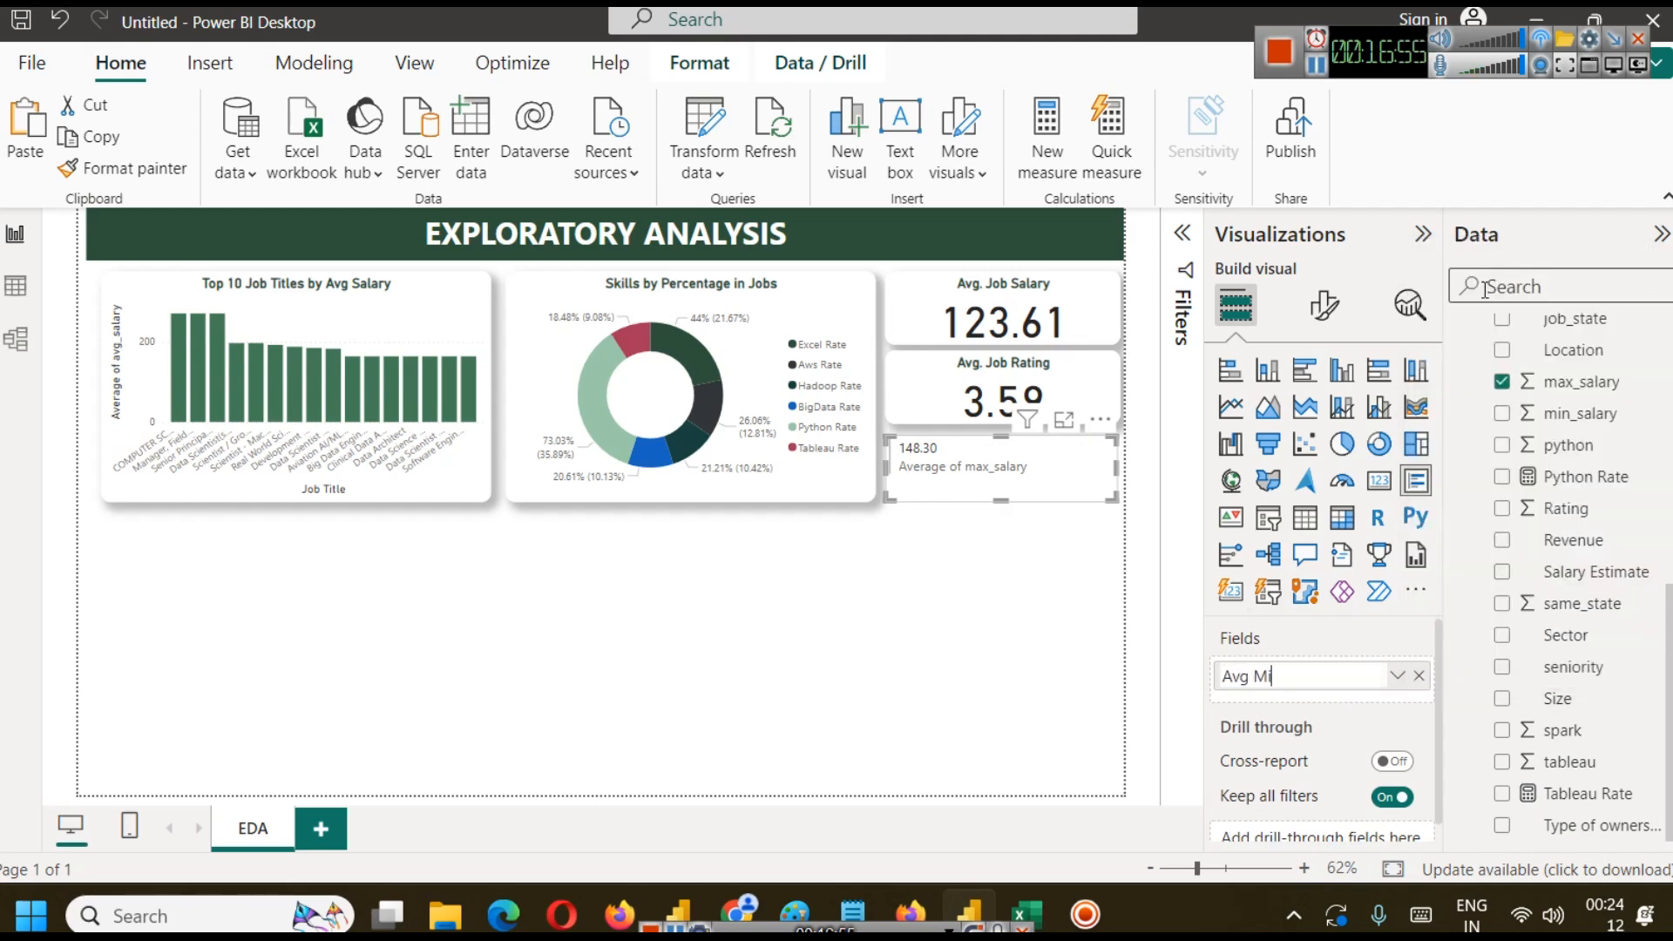
pyautogui.write('n Salary')
pyautogui.press('Return')
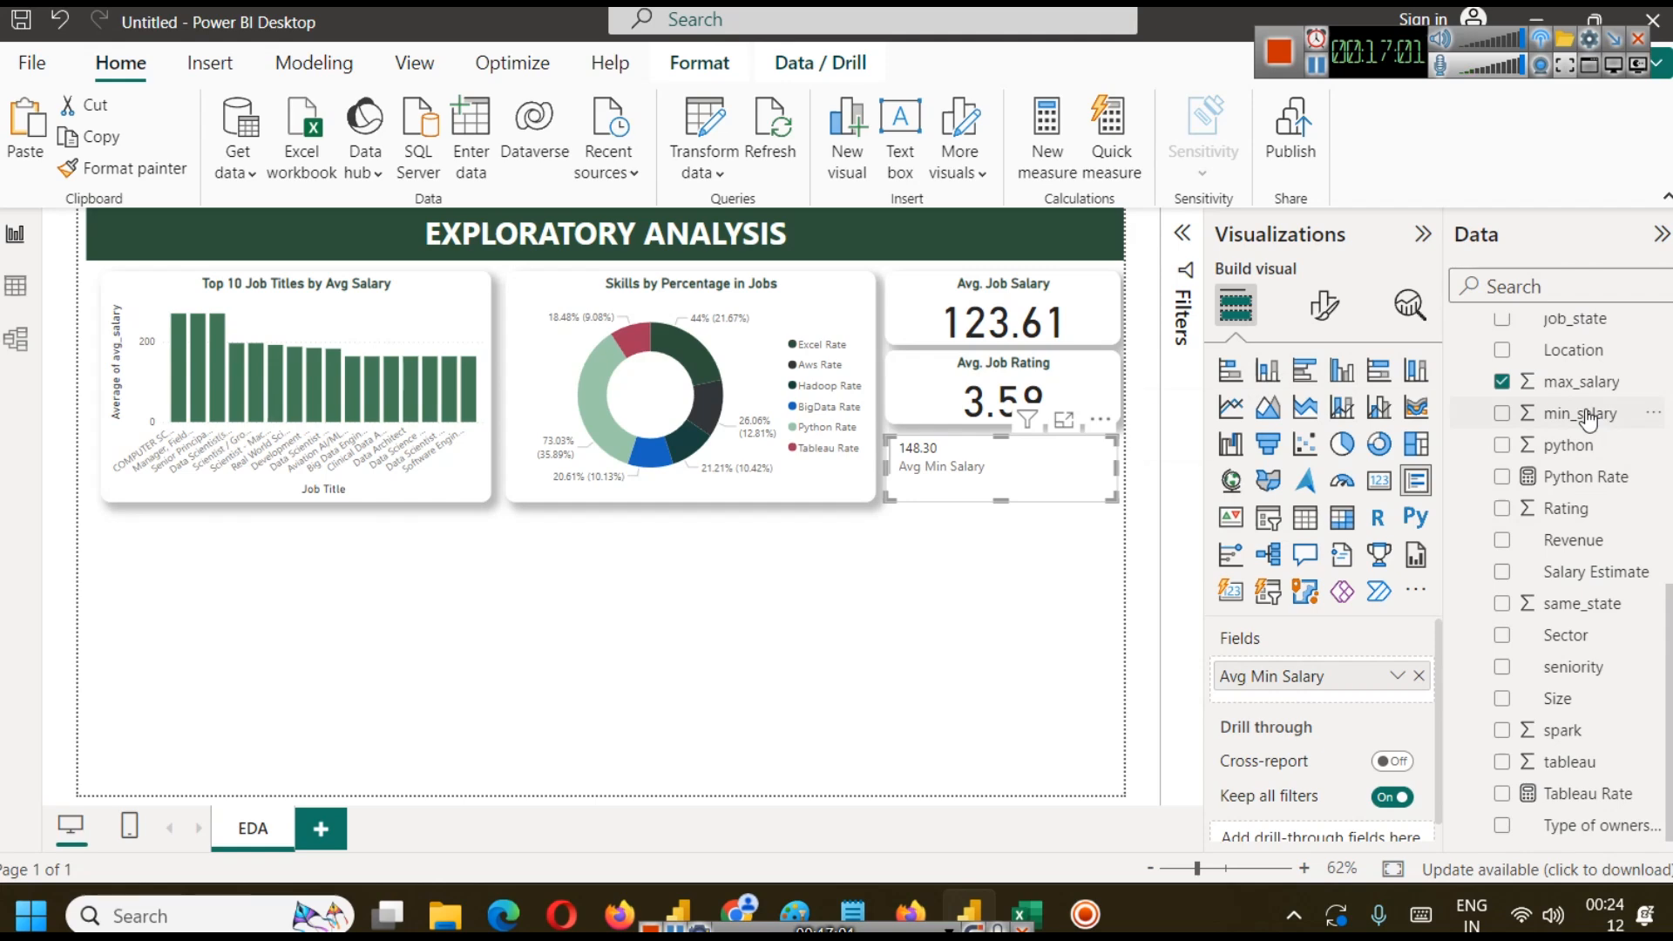
# Rename the averaged max_salary field in the multi-row card as "Avg Max Salary".
pyautogui.click(1395, 674)
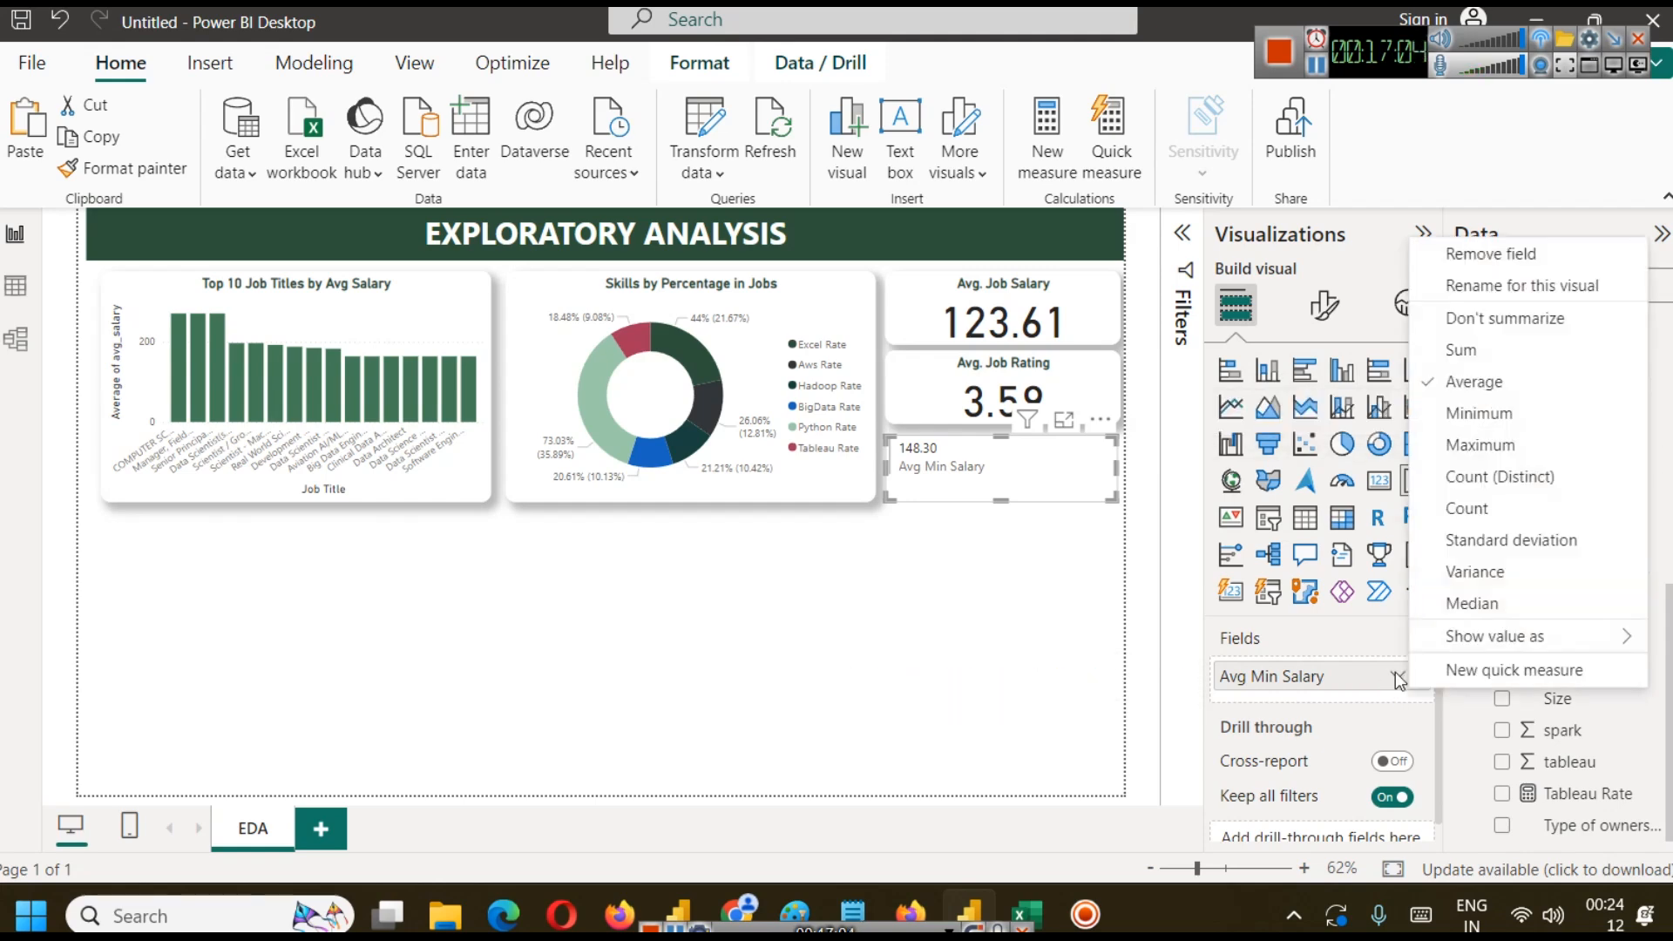
pyautogui.click(1531, 286)
pyautogui.doubleClick(1266, 676)
pyautogui.write('Max')
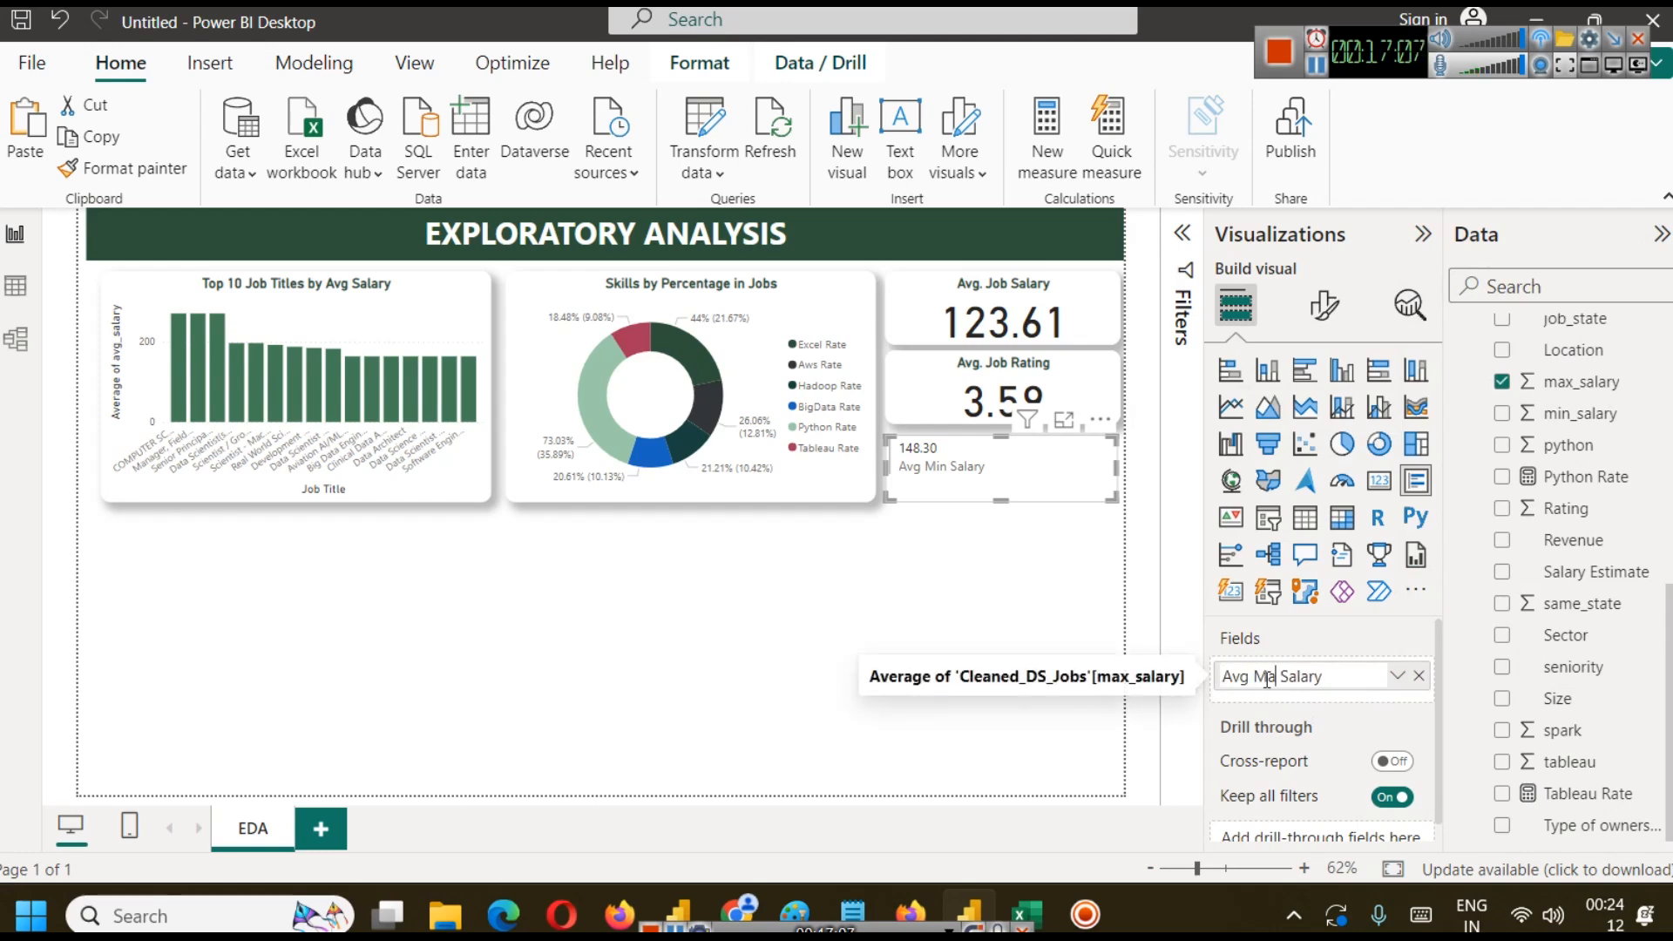
pyautogui.press('Return')
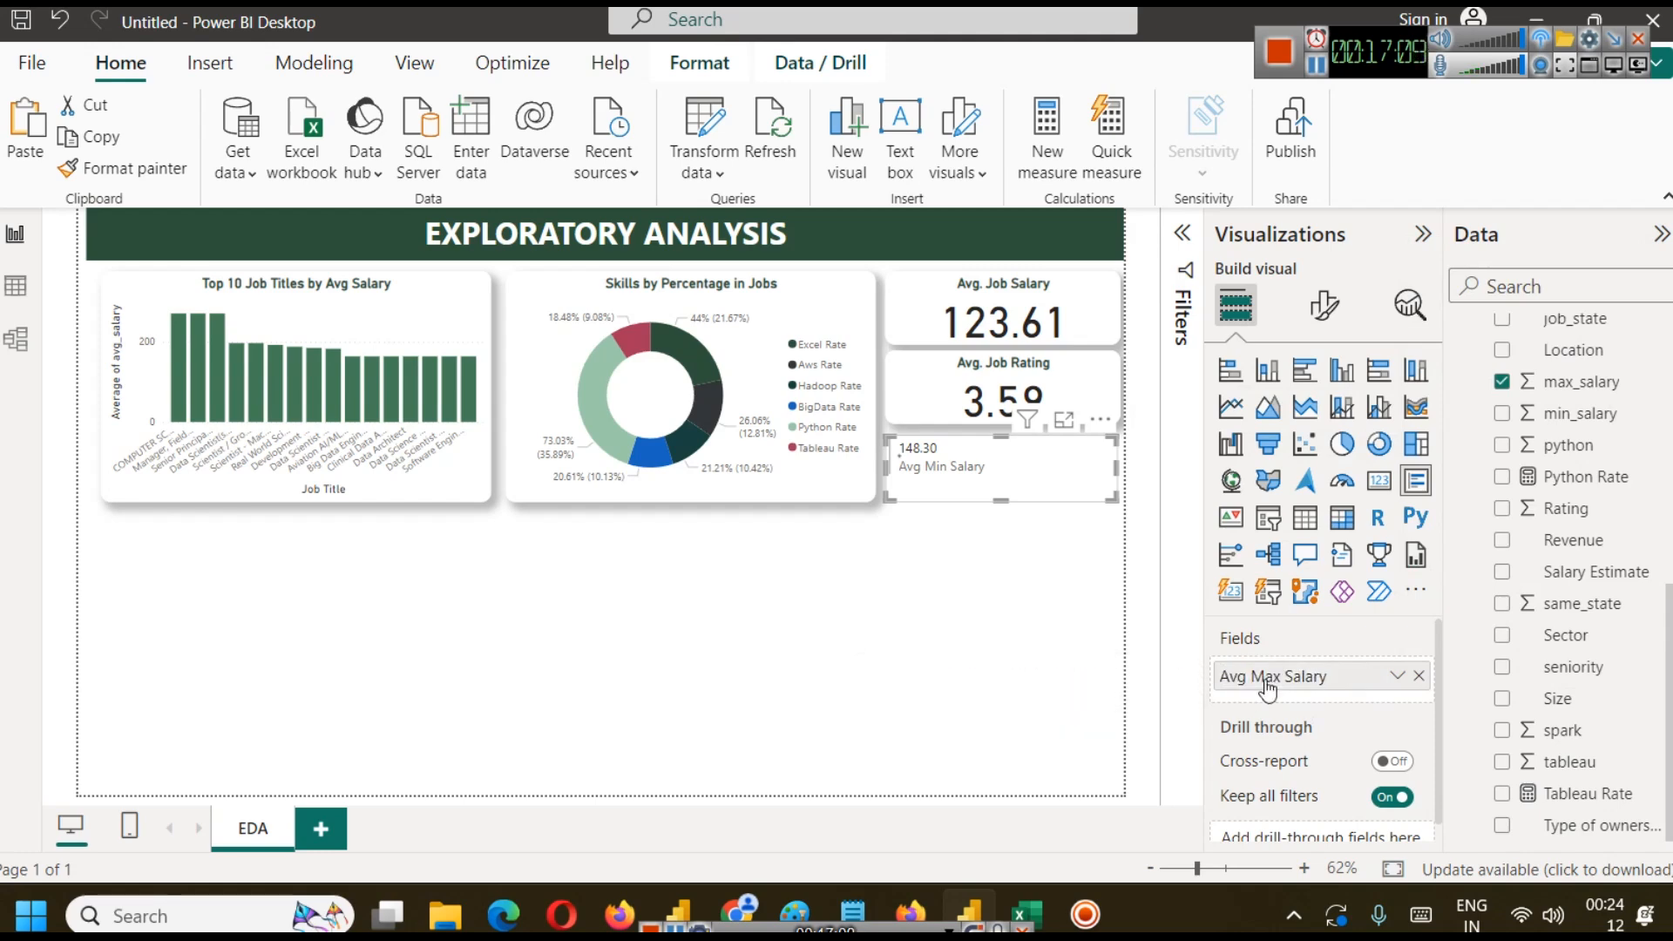
# Add the min_salary field to the multi-row card and rename it "Avg Min salary".
pyautogui.moveTo(1566, 413); pyautogui.dragTo(1325, 701)
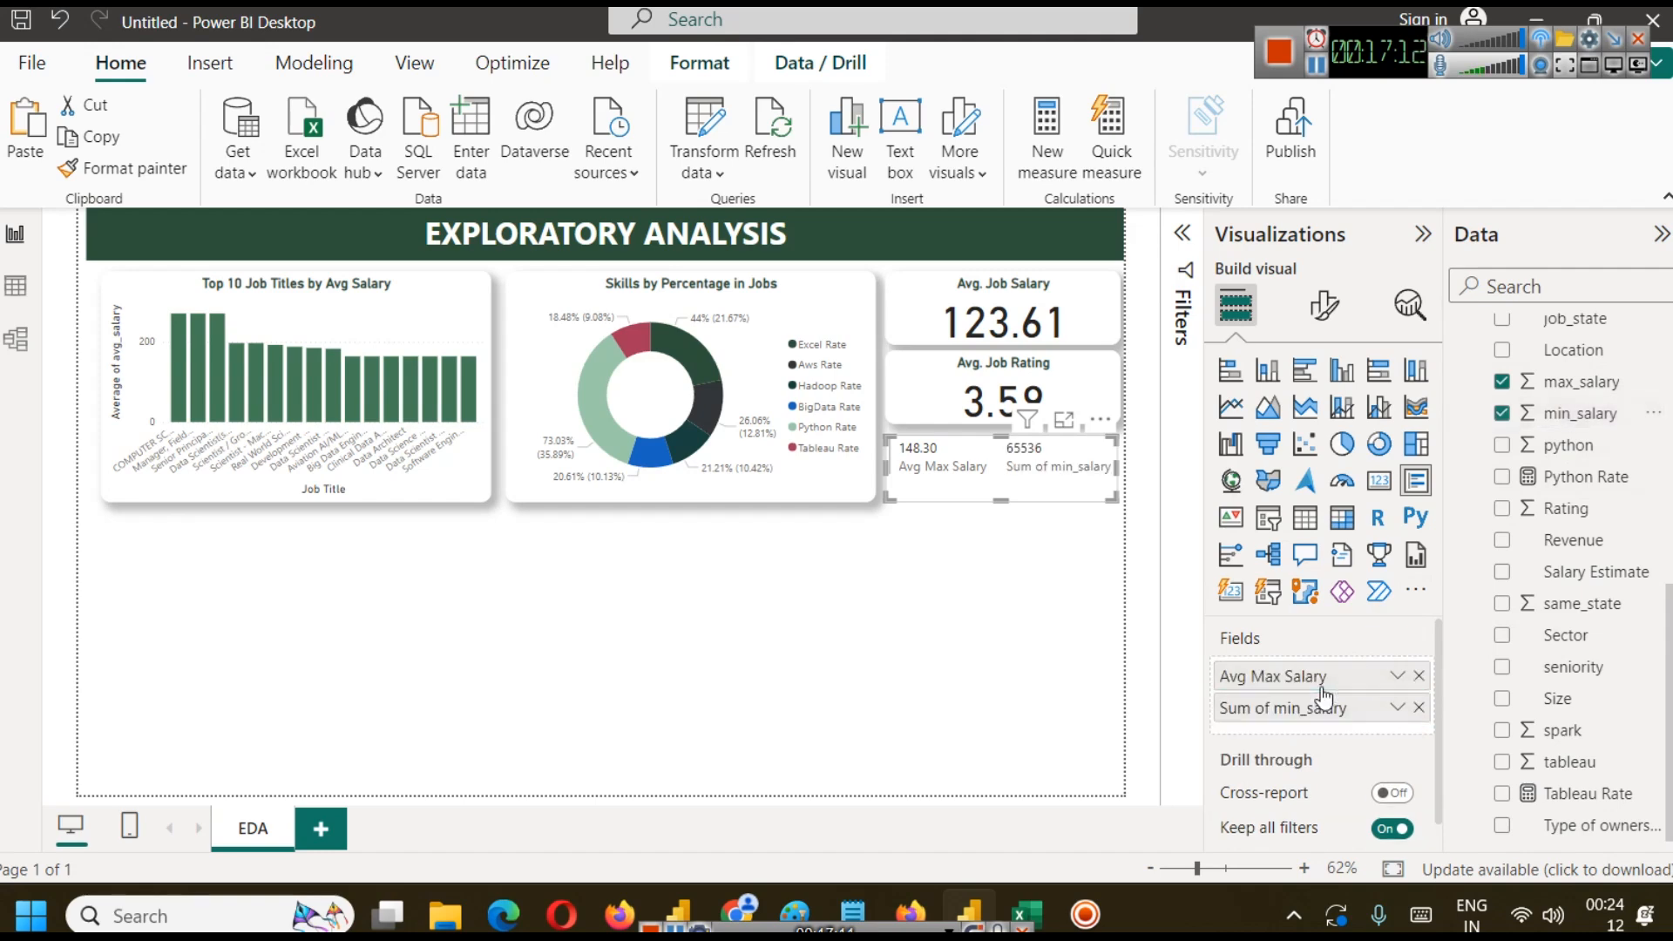
pyautogui.click(1394, 708)
pyautogui.click(1487, 290)
pyautogui.press('Home')
pyautogui.hotkey('shift', 'Right')
pyautogui.hotkey('shift', 'Right')
pyautogui.hotkey('shift', 'Right')
pyautogui.hotkey('shift', 'Right')
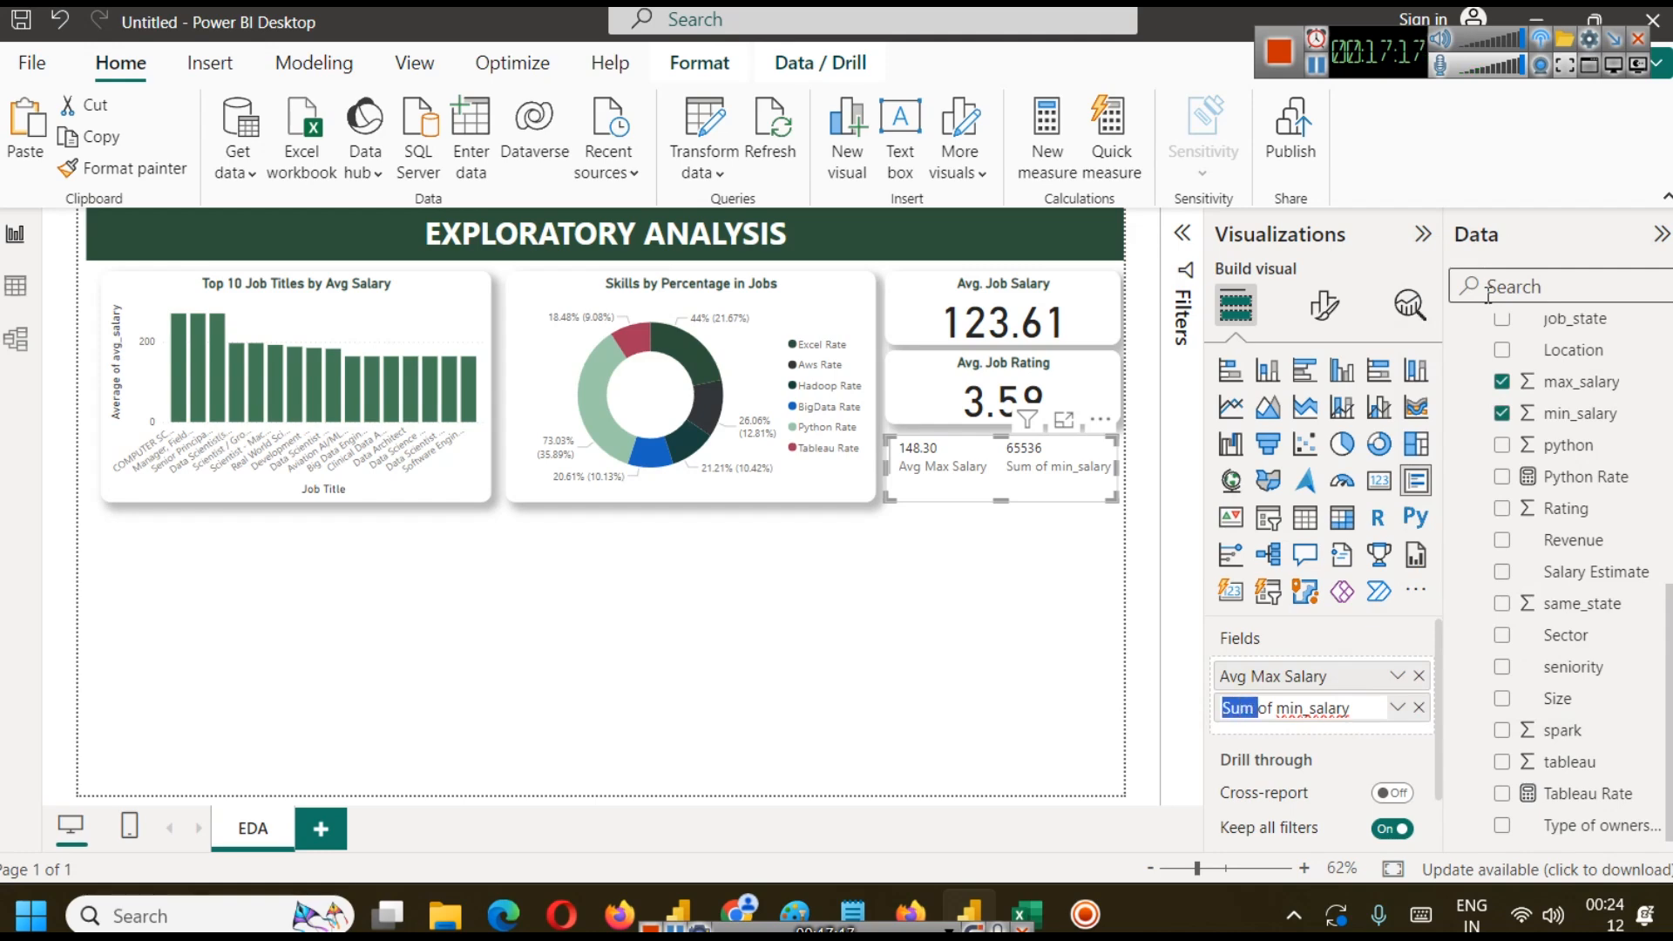
pyautogui.hotkey('shift', 'Right')
pyautogui.hotkey('shift', 'Right')
pyautogui.hotkey('shift', 'Right')
pyautogui.hotkey('shift', 'Right')
pyautogui.hotkey('shift', 'Right')
pyautogui.hotkey('shift', 'Right')
pyautogui.hotkey('shift', 'Right')
pyautogui.hotkey('shift', 'Right')
pyautogui.hotkey('shift', 'Right')
pyautogui.hotkey('shift', 'Right')
pyautogui.hotkey('shift', 'Right')
pyautogui.hotkey('shift', 'Right')
pyautogui.hotkey('shift', 'Right')
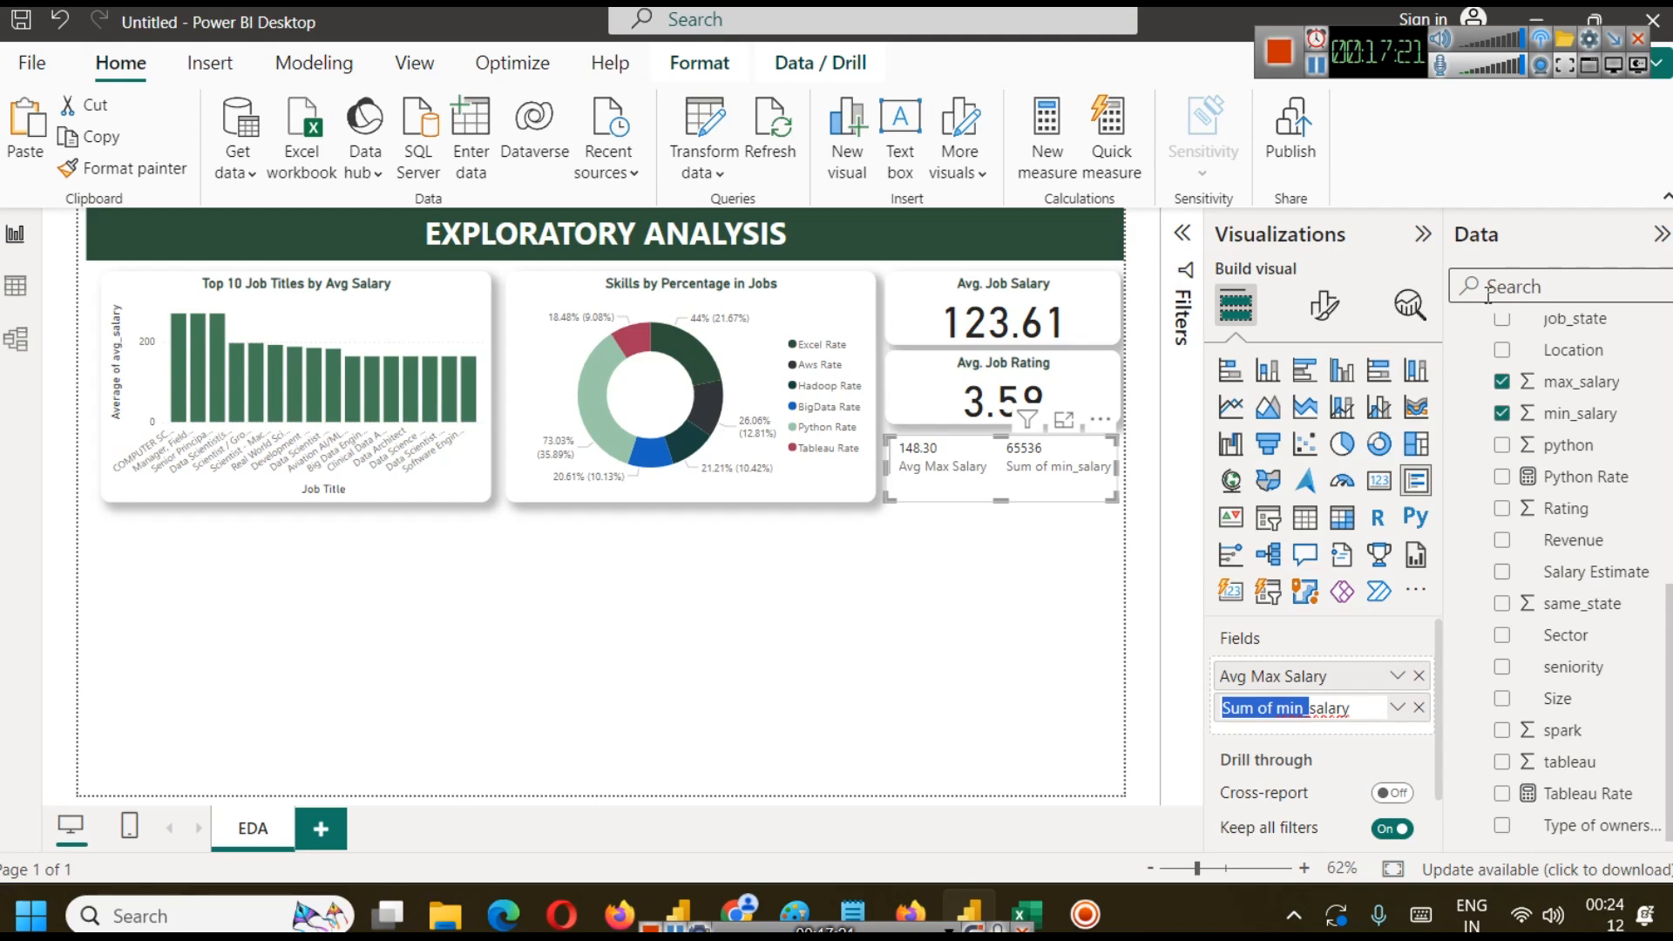
pyautogui.write('Avg ')
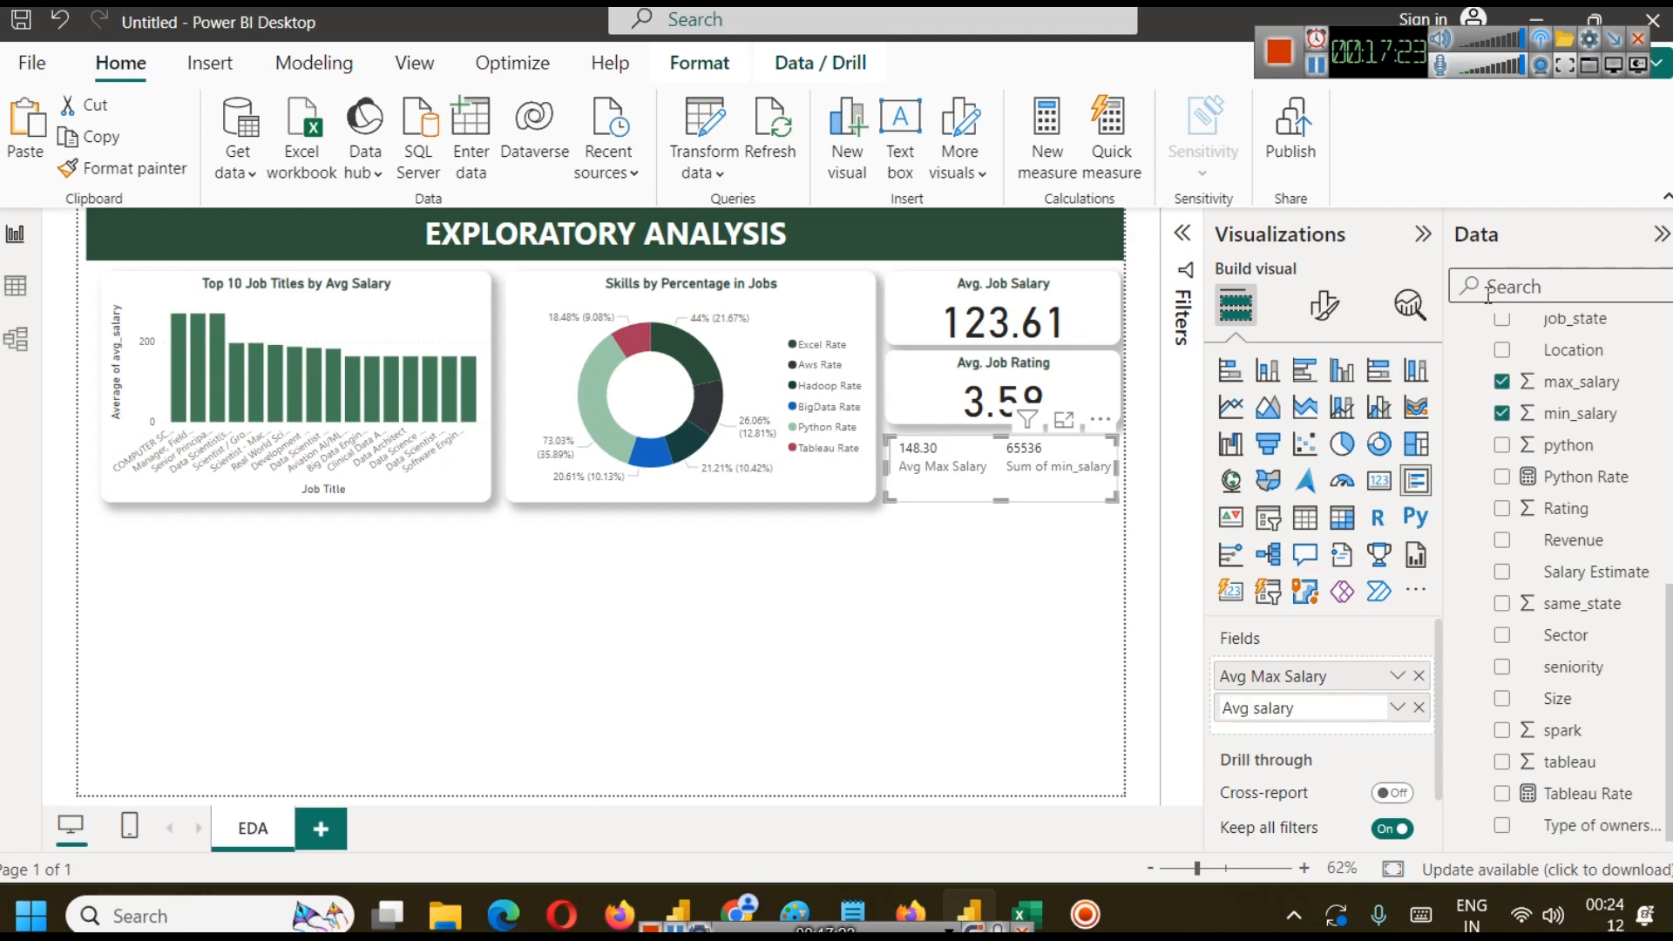
pyautogui.write('Min')
pyautogui.press('Return')
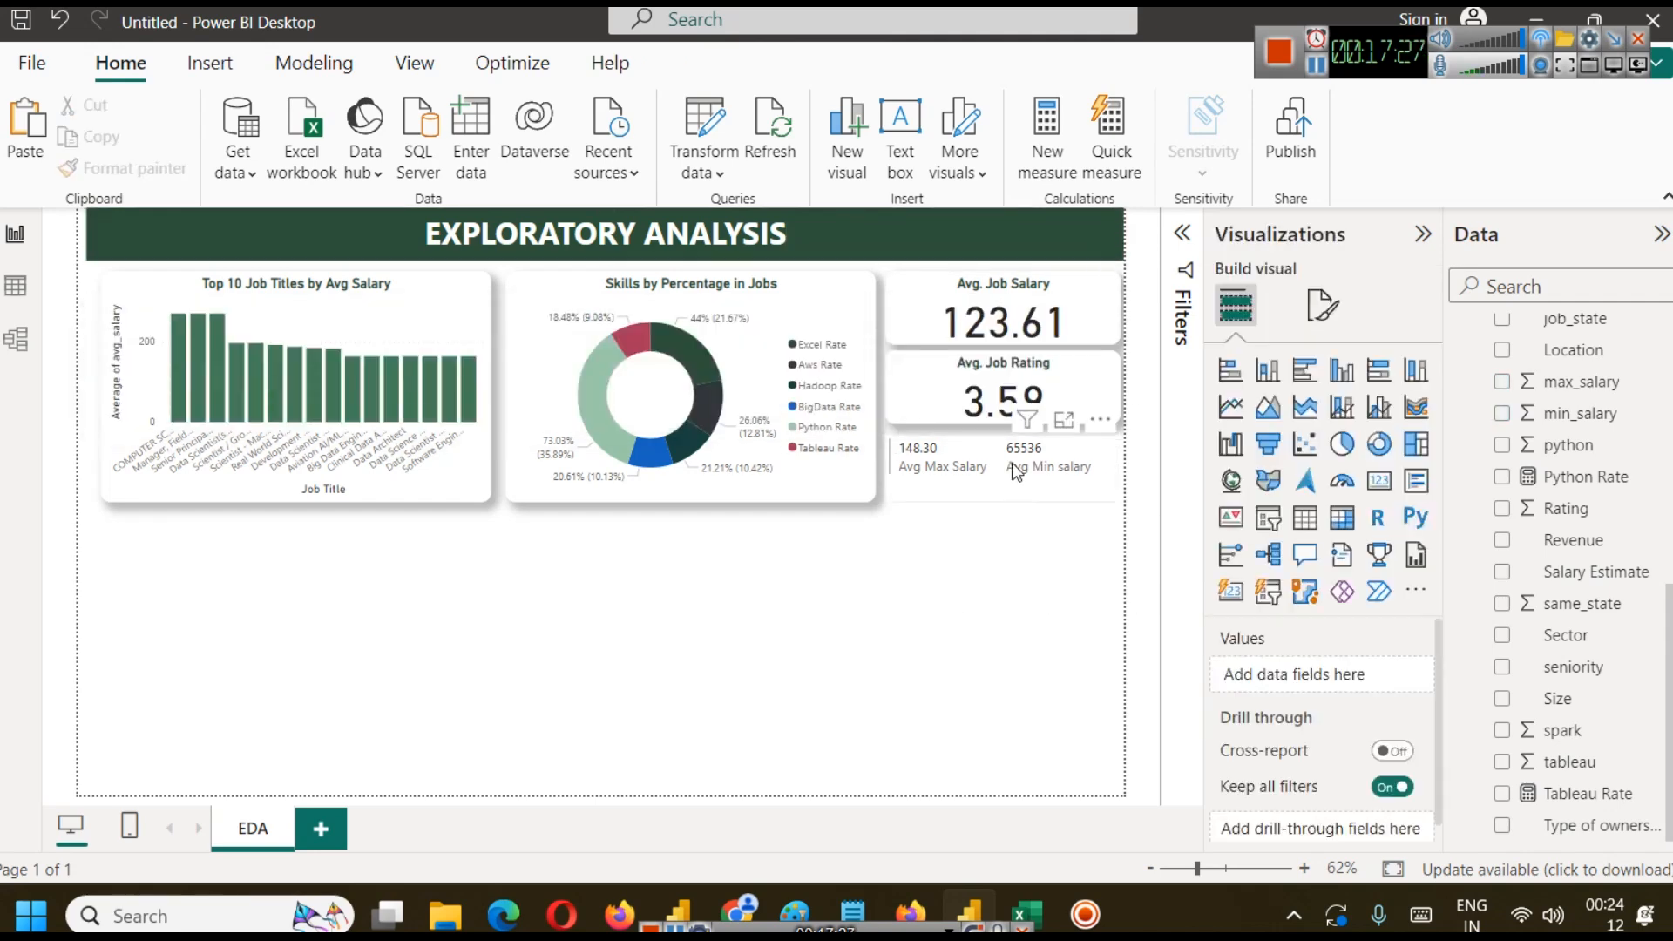
# Remove both salary fields from the multi-row card.
pyautogui.click(1015, 472)
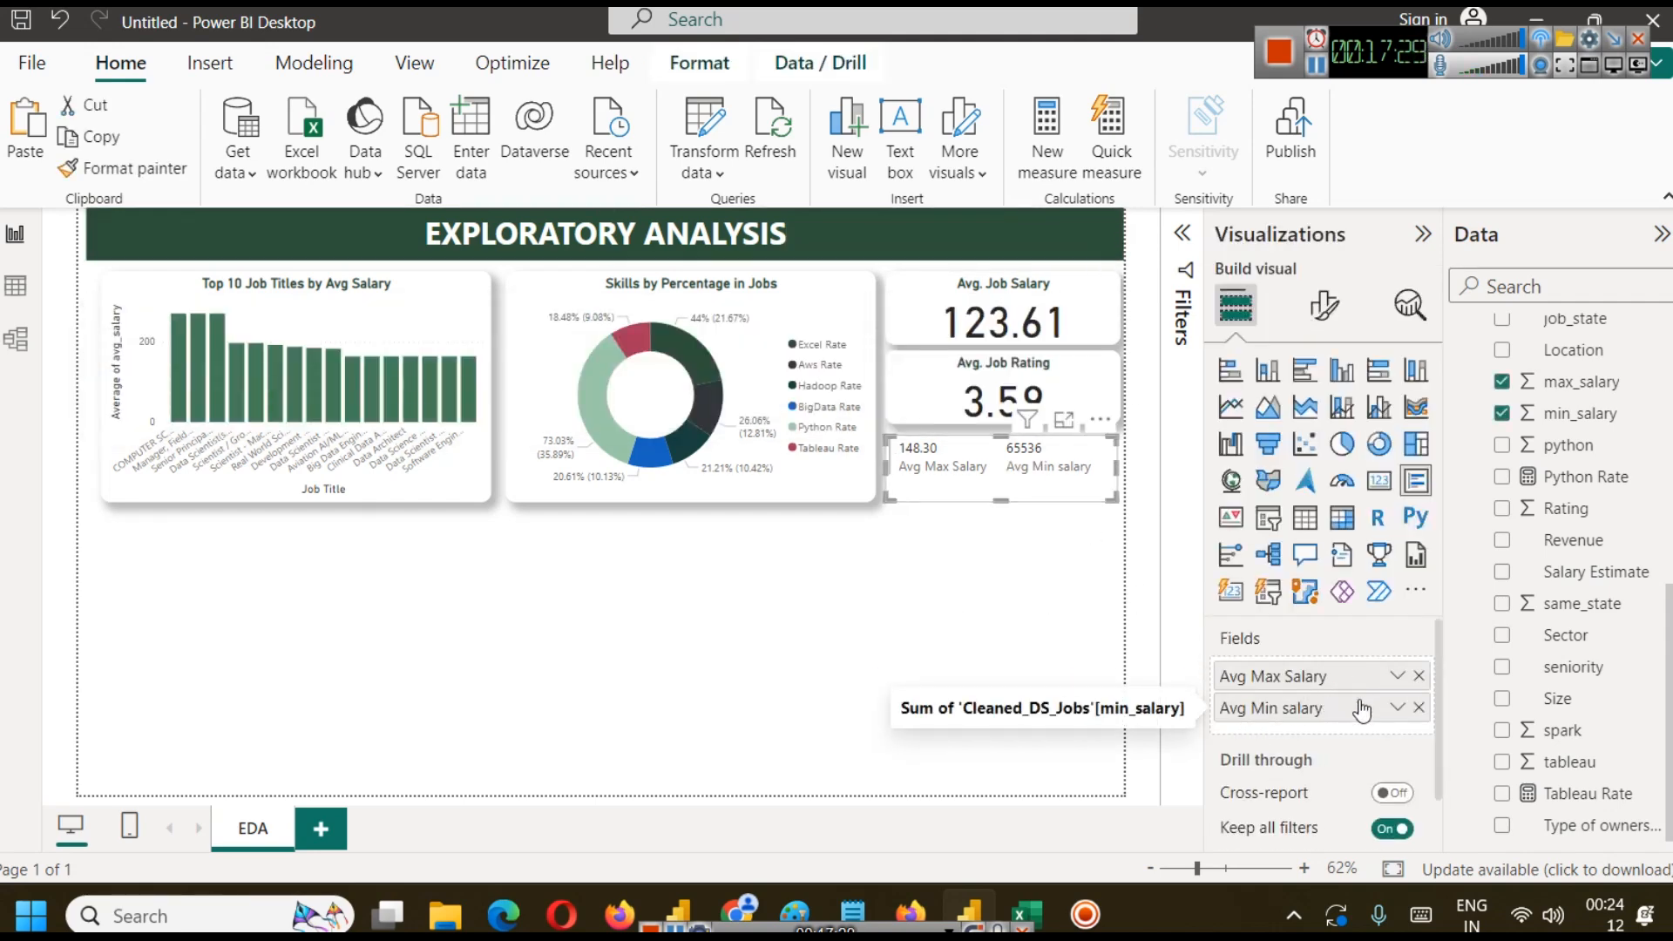
pyautogui.click(1418, 676)
pyautogui.click(1419, 676)
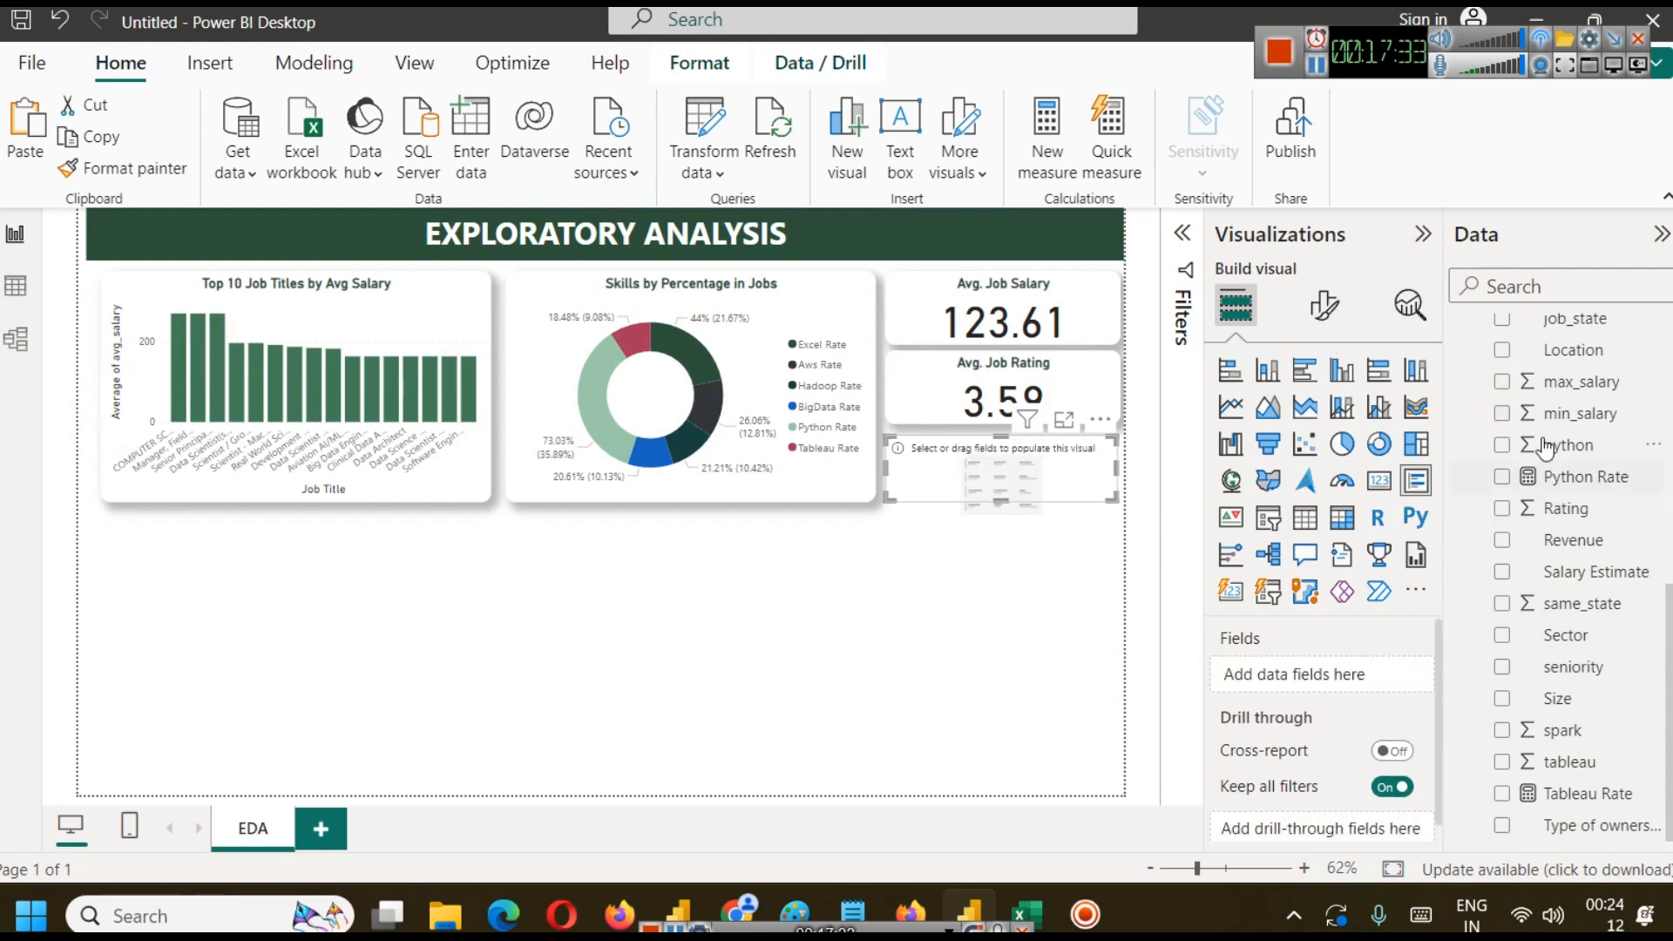
# Add the max_salary field to the emptied multi-row card and summarize it by Average.
pyautogui.moveTo(1534, 388); pyautogui.dragTo(1356, 676)
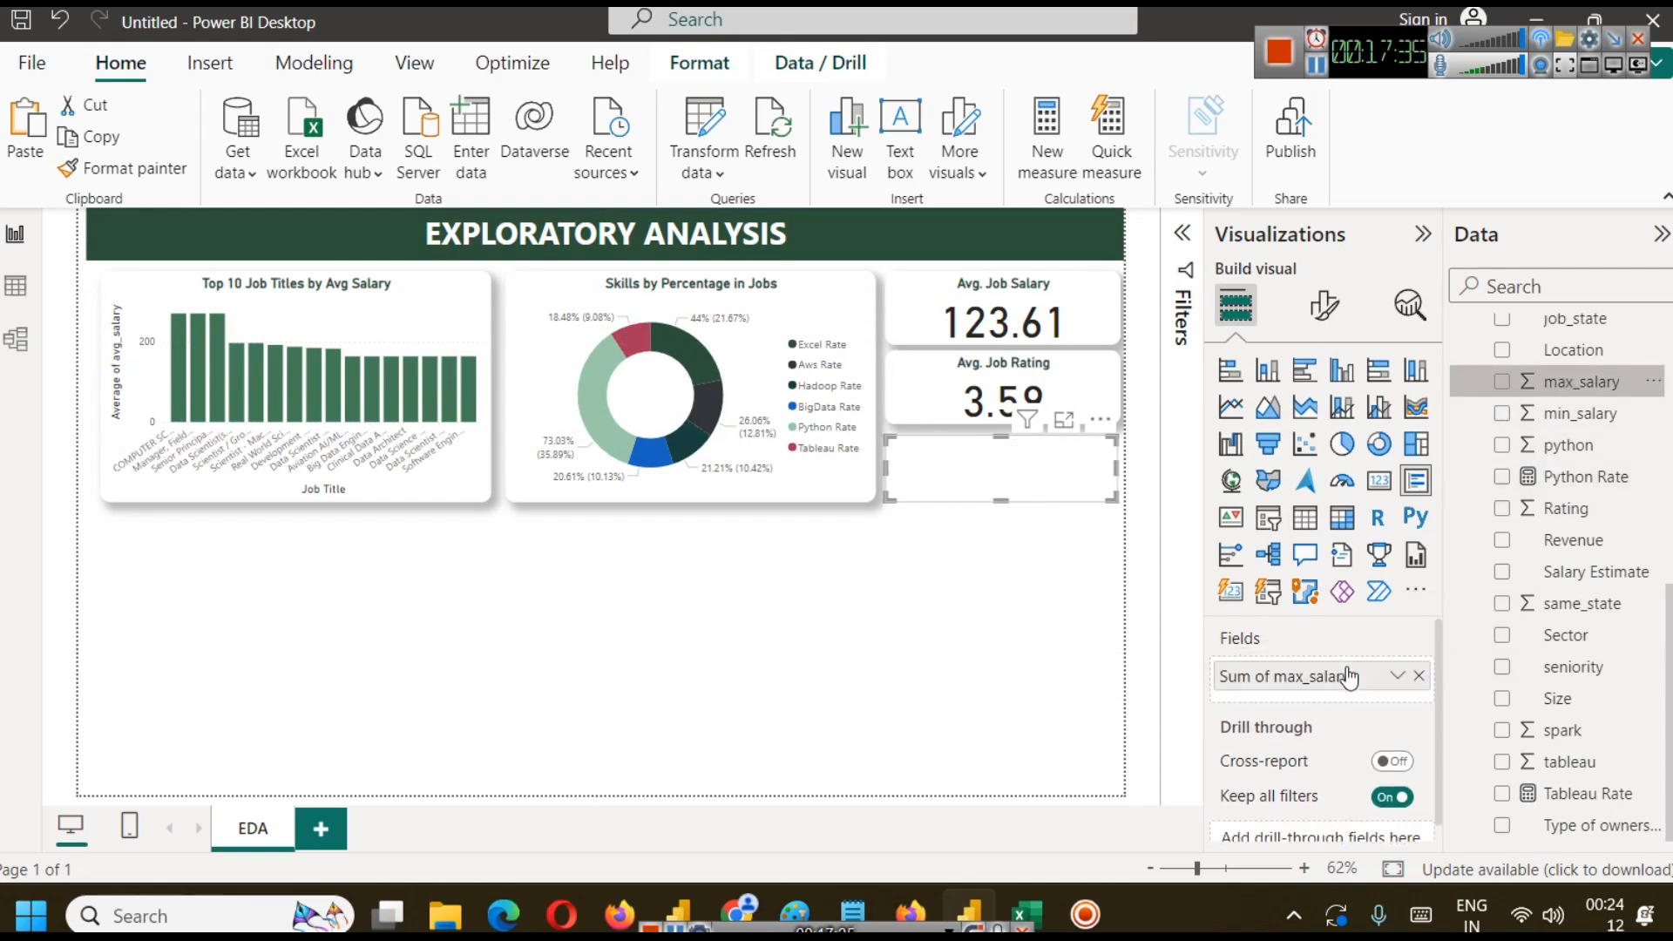
pyautogui.click(1391, 685)
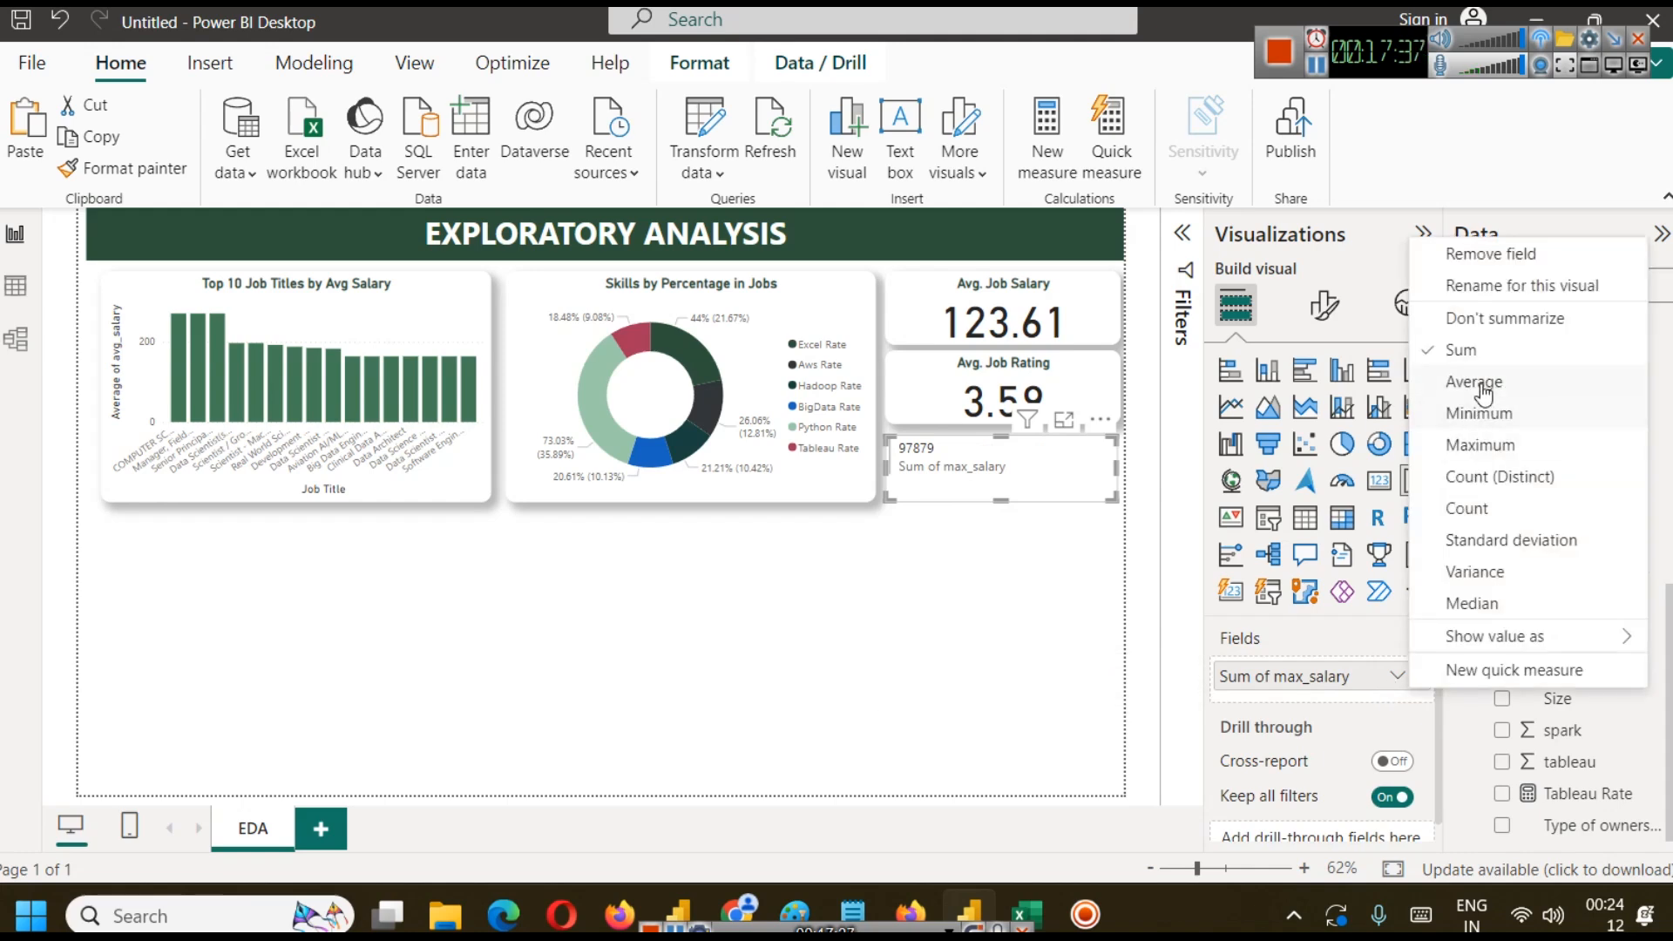
pyautogui.click(1475, 382)
# Rename the averaged max_salary field for this visual as "Avg Max Salary".
pyautogui.click(1398, 680)
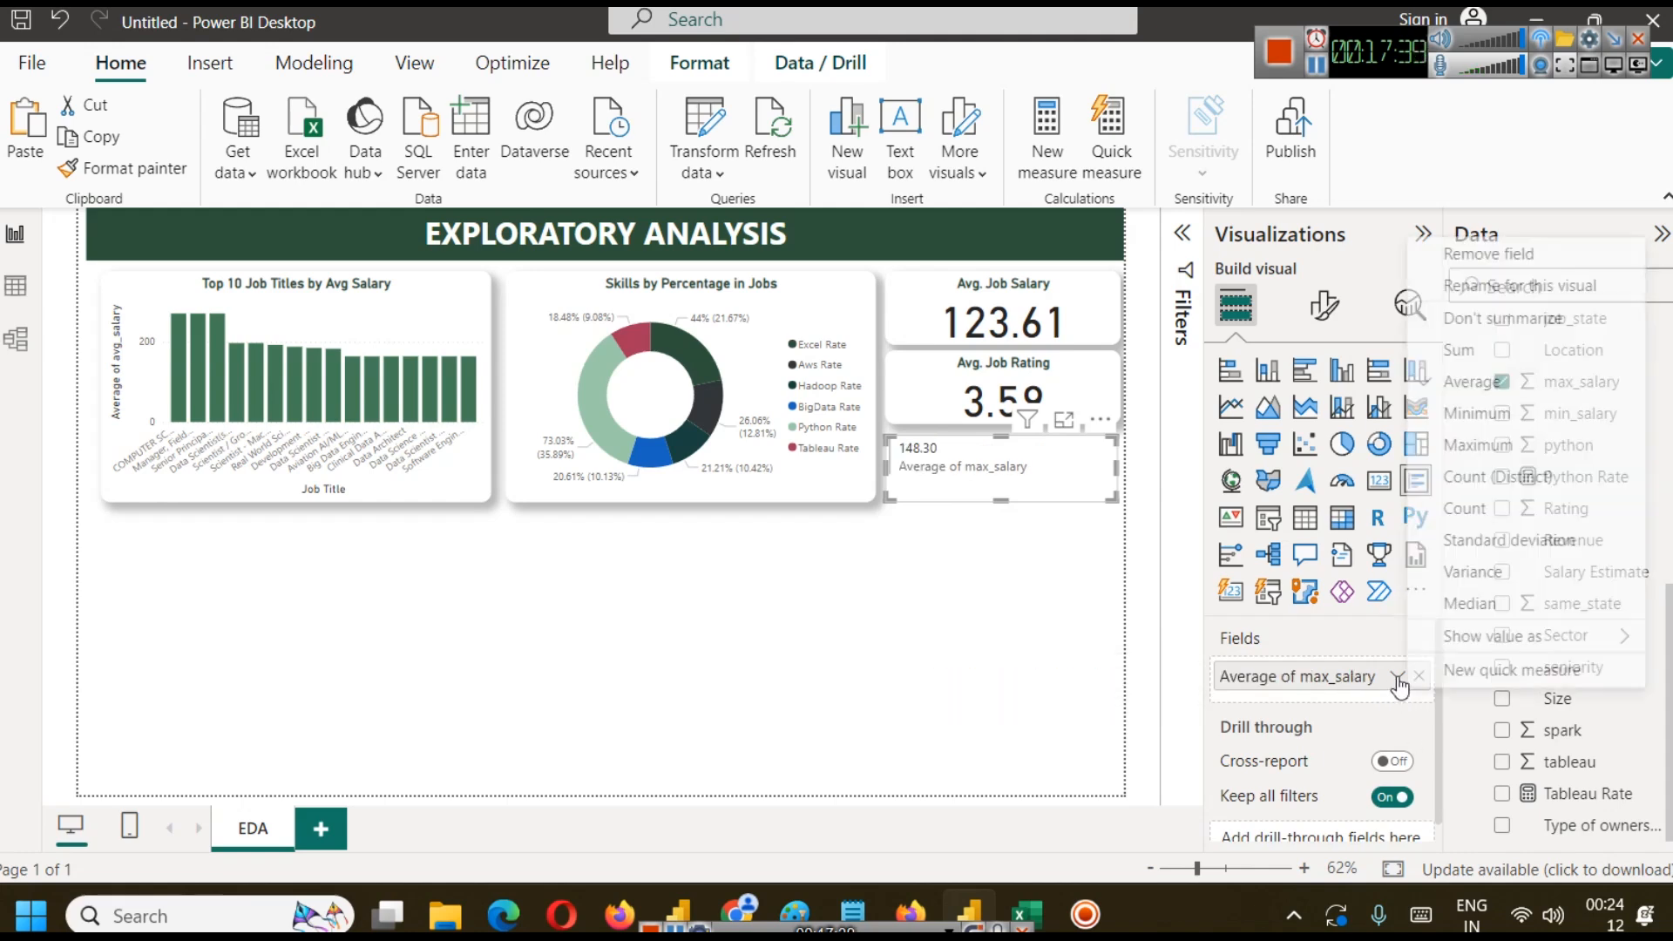
pyautogui.click(1515, 299)
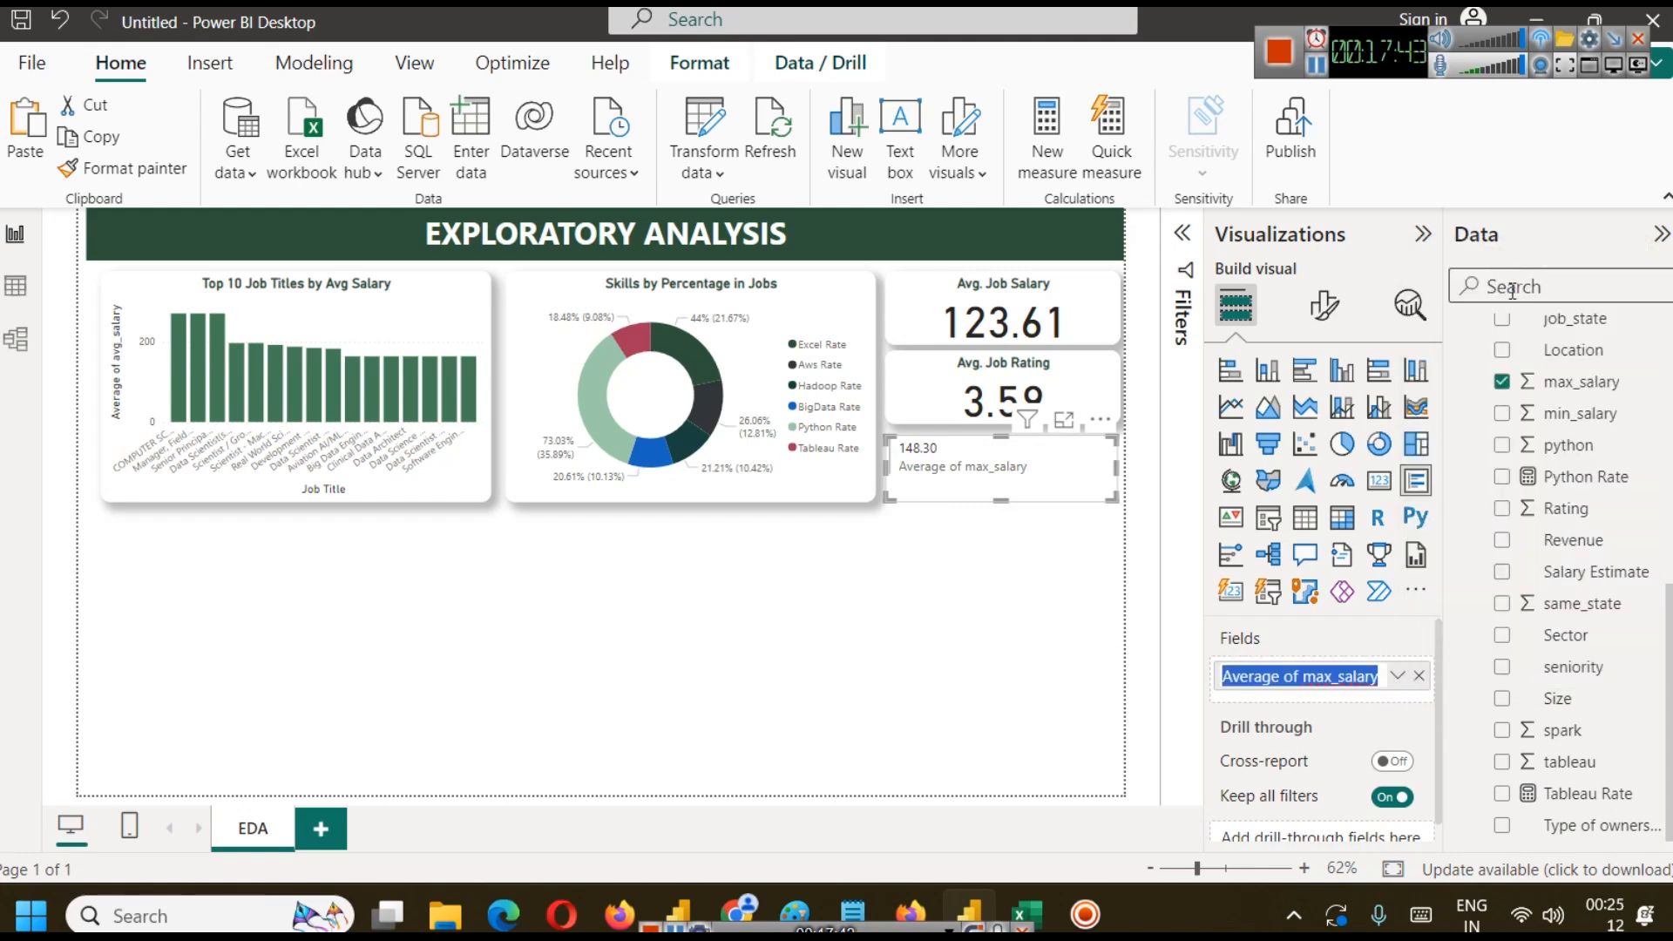
pyautogui.write('Av')
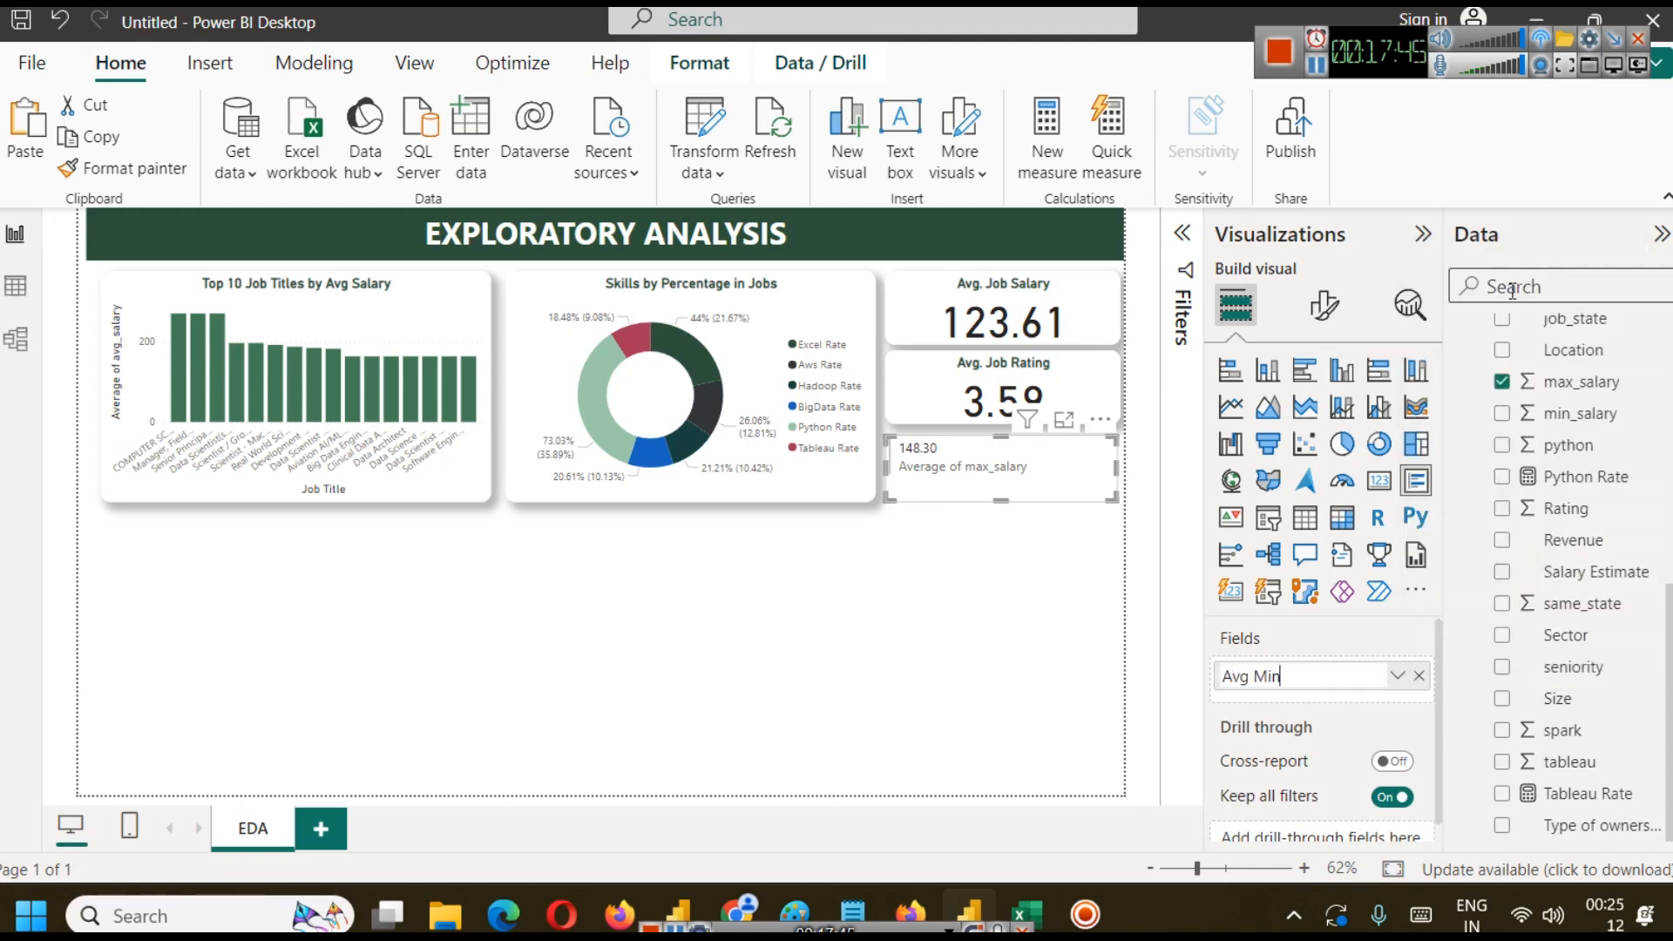
pyautogui.write('g Min')
pyautogui.press('BackSpace')
pyautogui.press('BackSpace')
pyautogui.write('ax Salary')
pyautogui.press('Return')
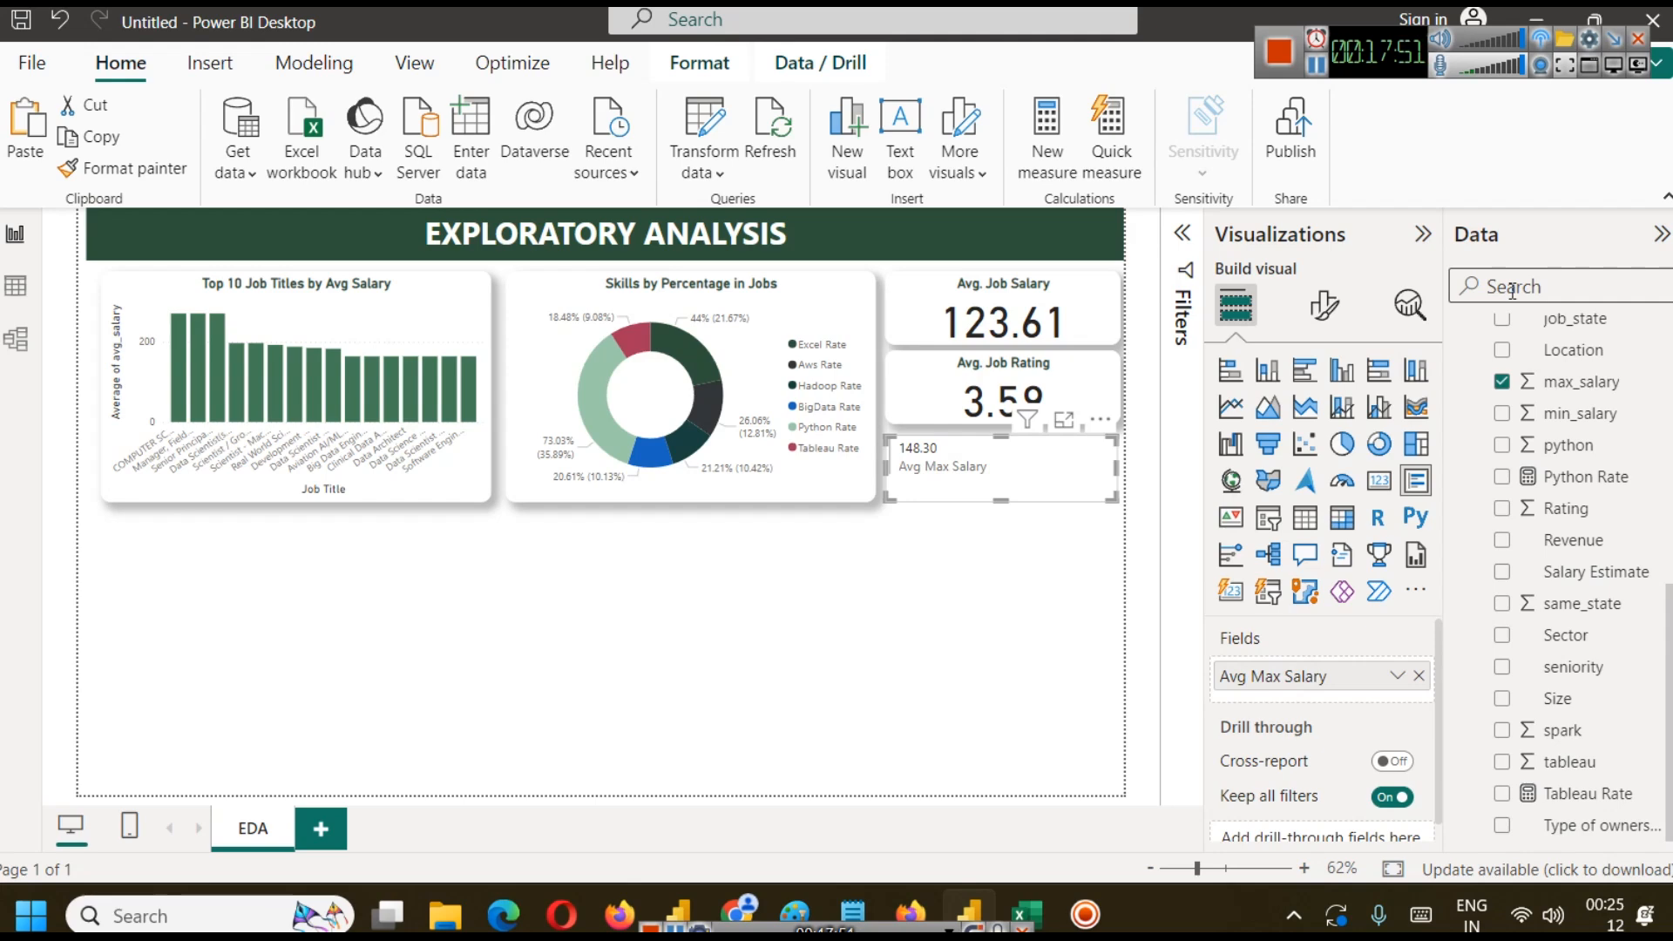
# Add the min_salary field below Avg Max Salary in the multi-row card and summarize it by Average.
pyautogui.click(1582, 413)
pyautogui.moveTo(1581, 414); pyautogui.dragTo(1392, 710)
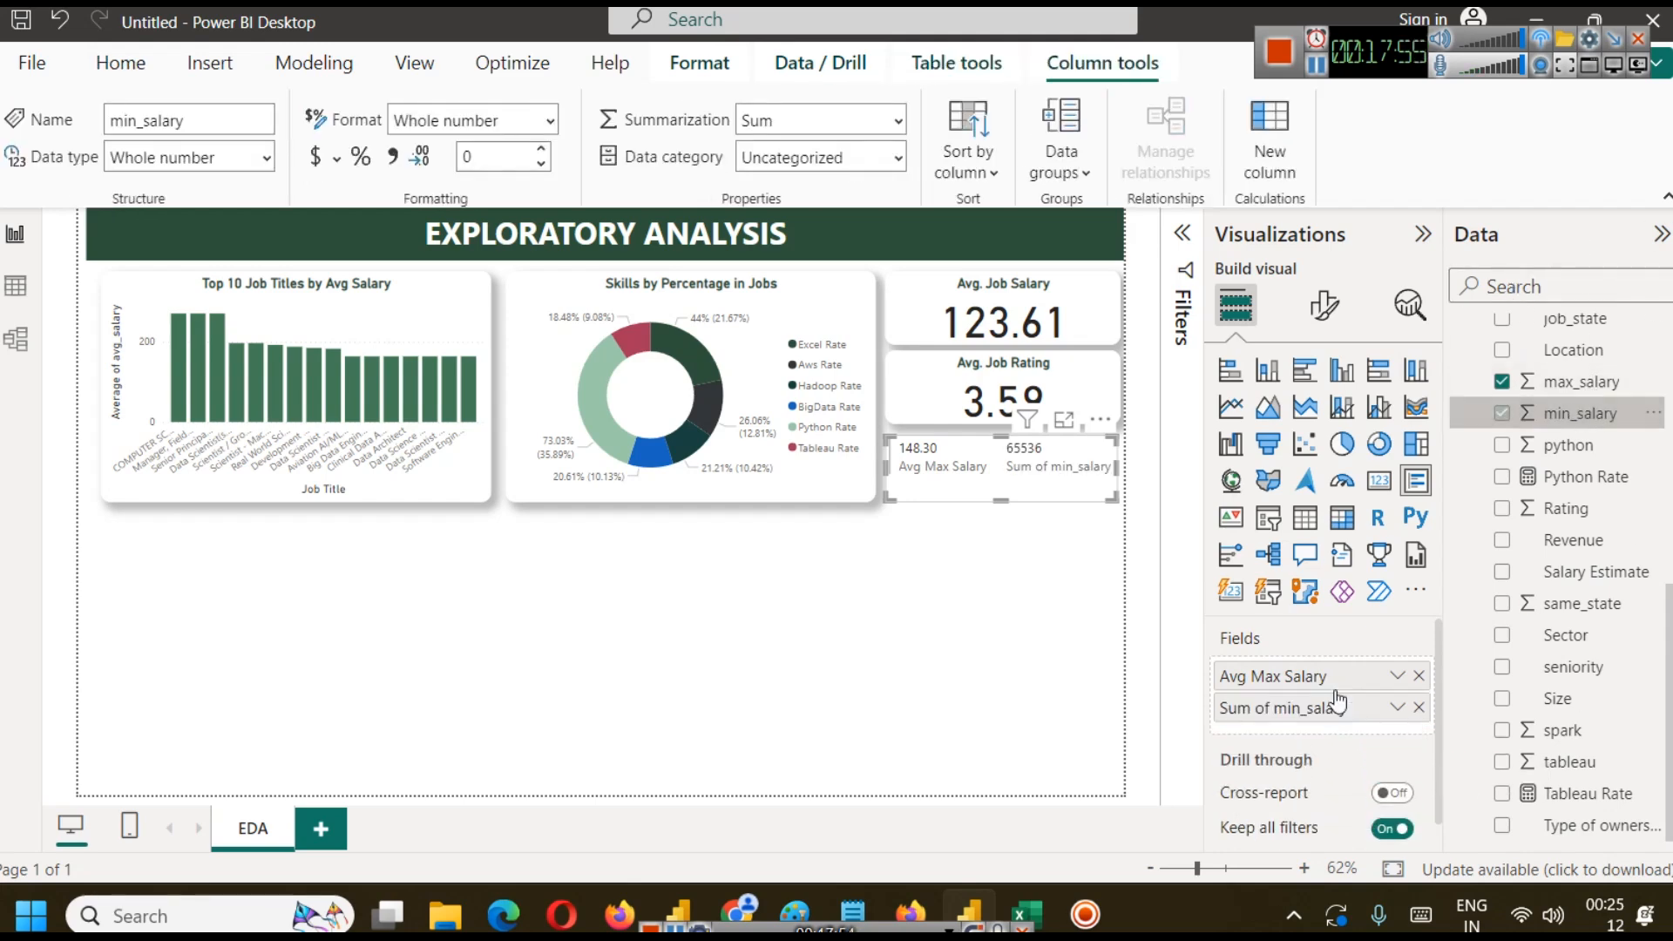
pyautogui.click(1392, 710)
pyautogui.click(1462, 416)
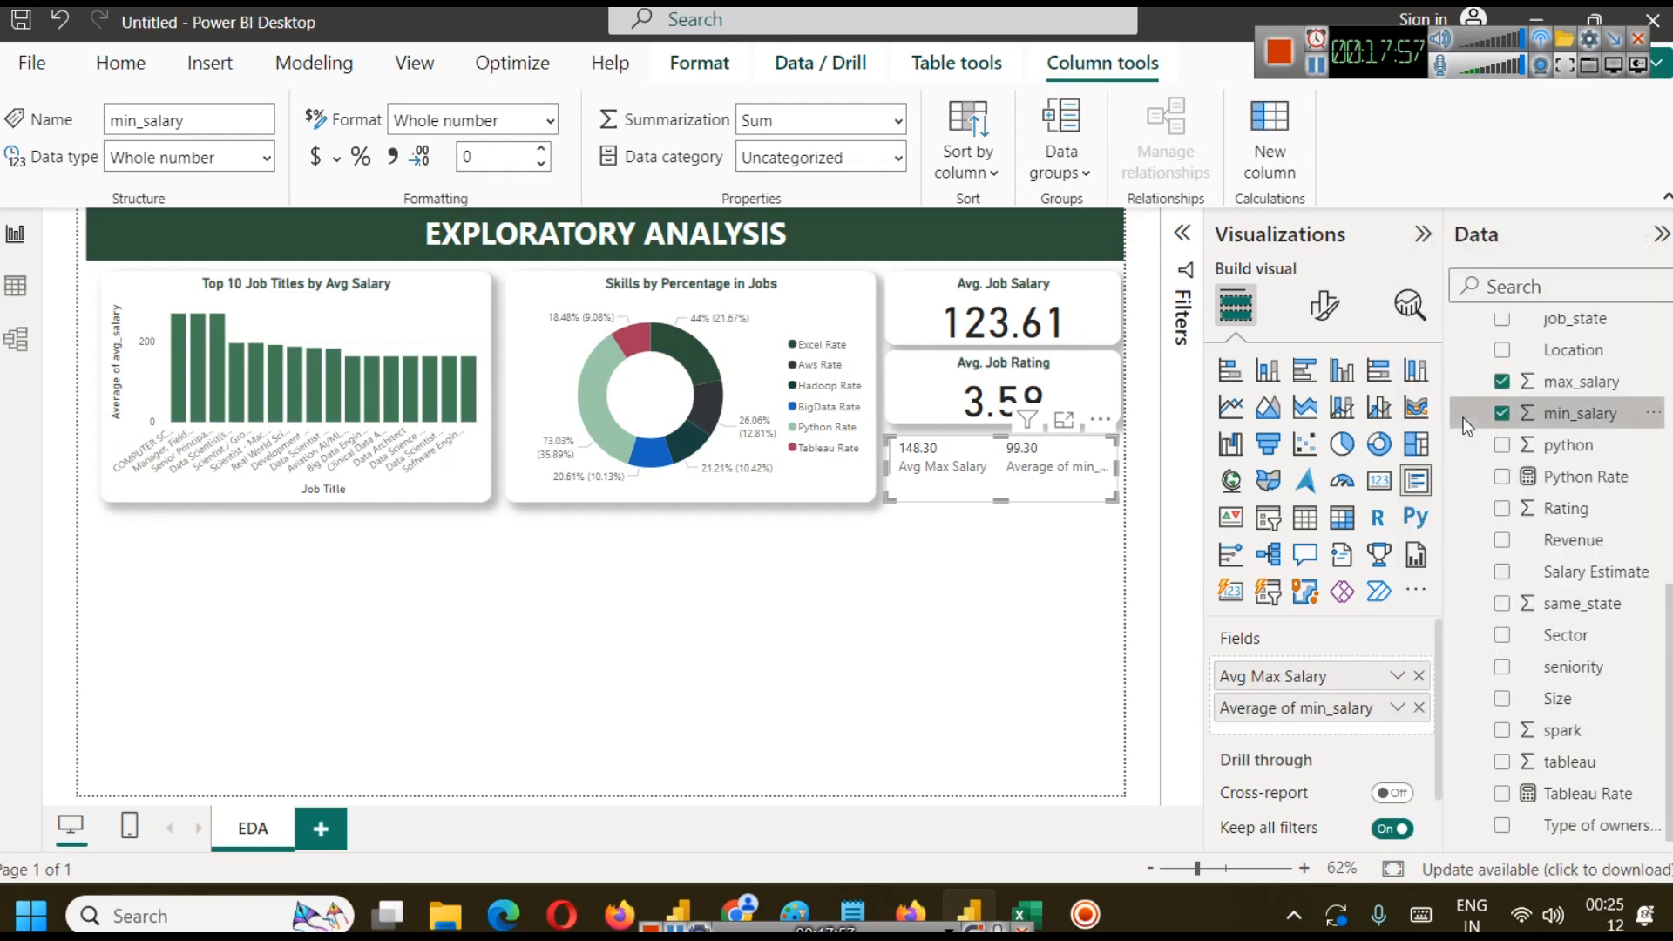
# Rename the averaged min_salary field for this visual as "Avg Min Salary".
pyautogui.click(1398, 708)
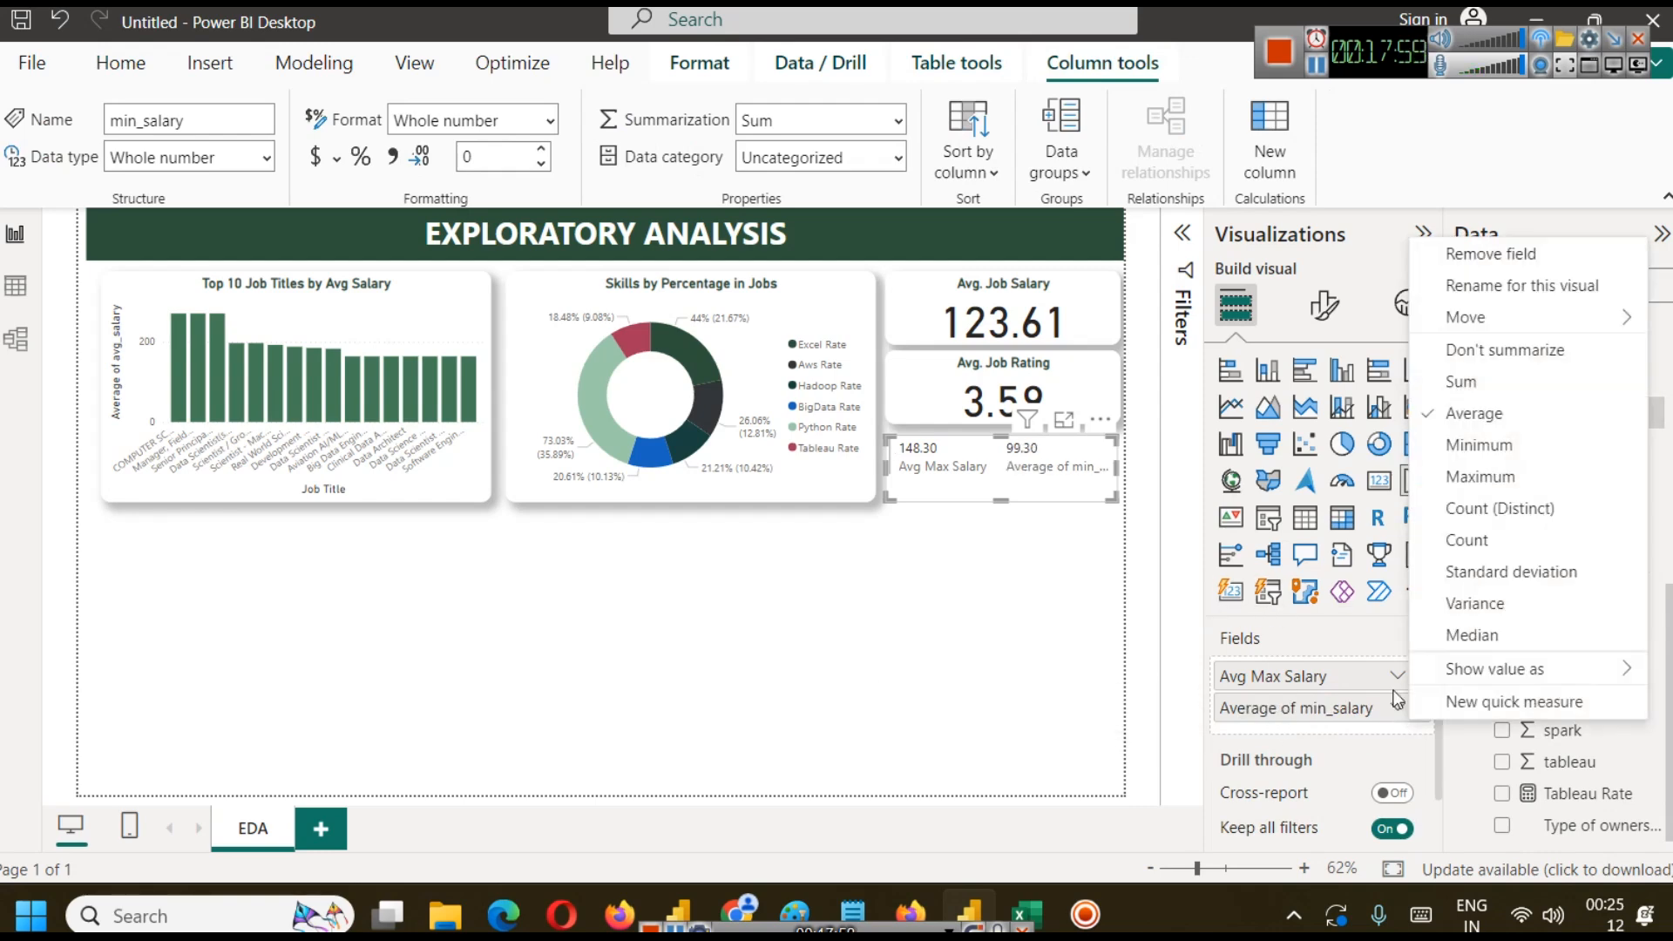
pyautogui.click(1488, 286)
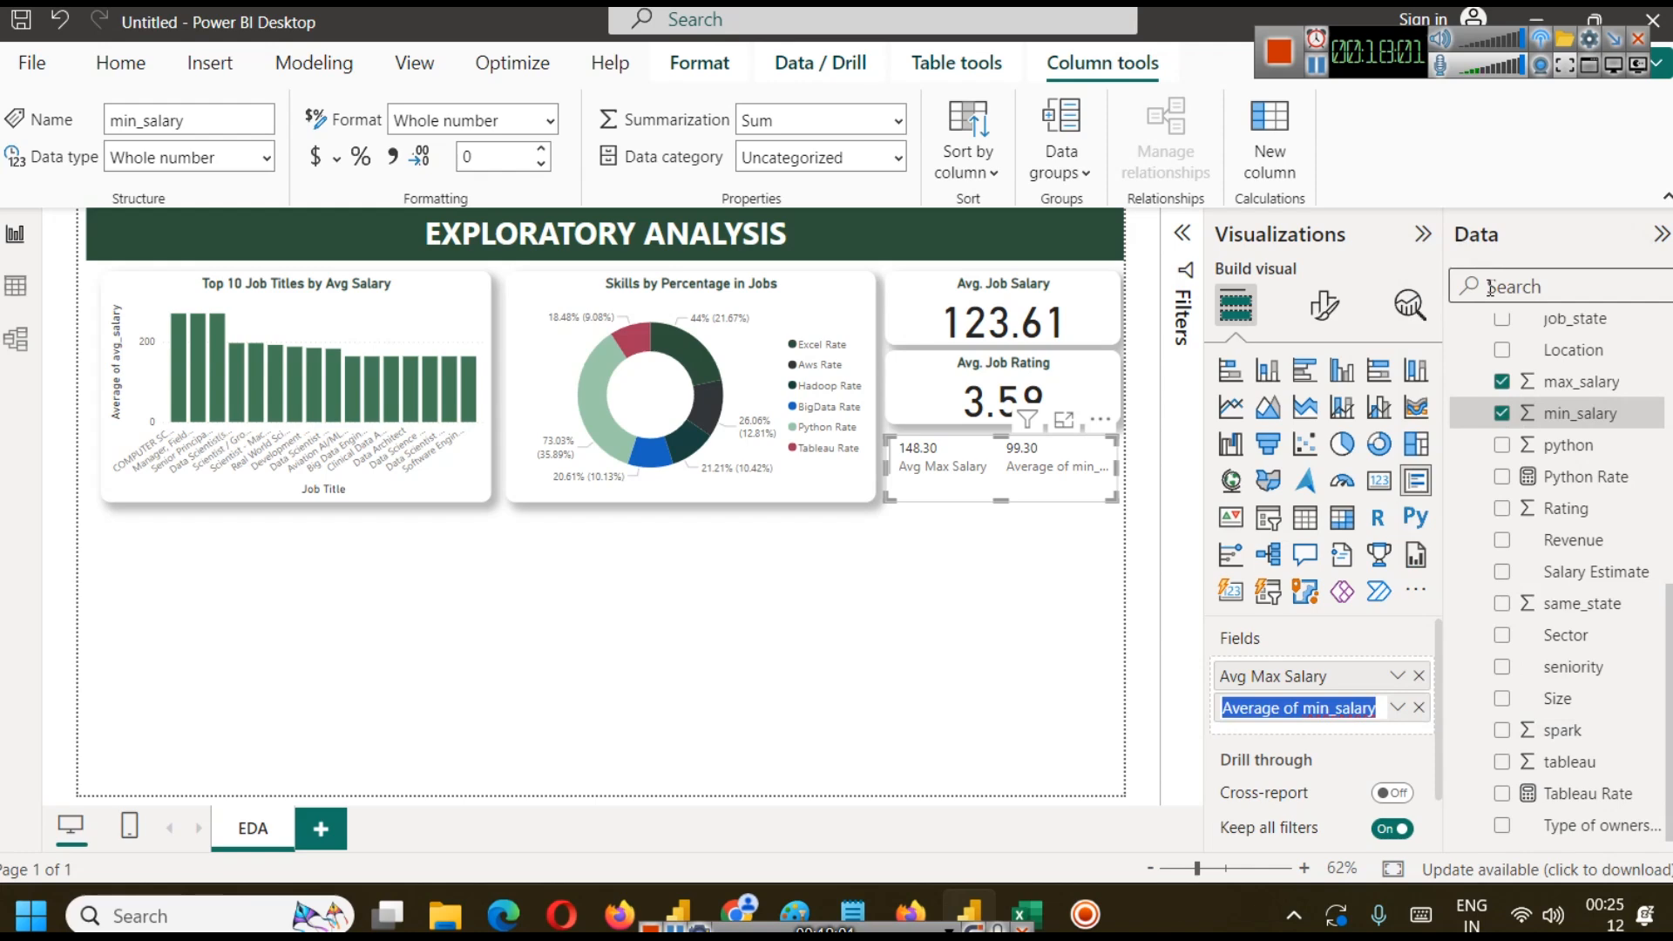
pyautogui.write('Avg Min S')
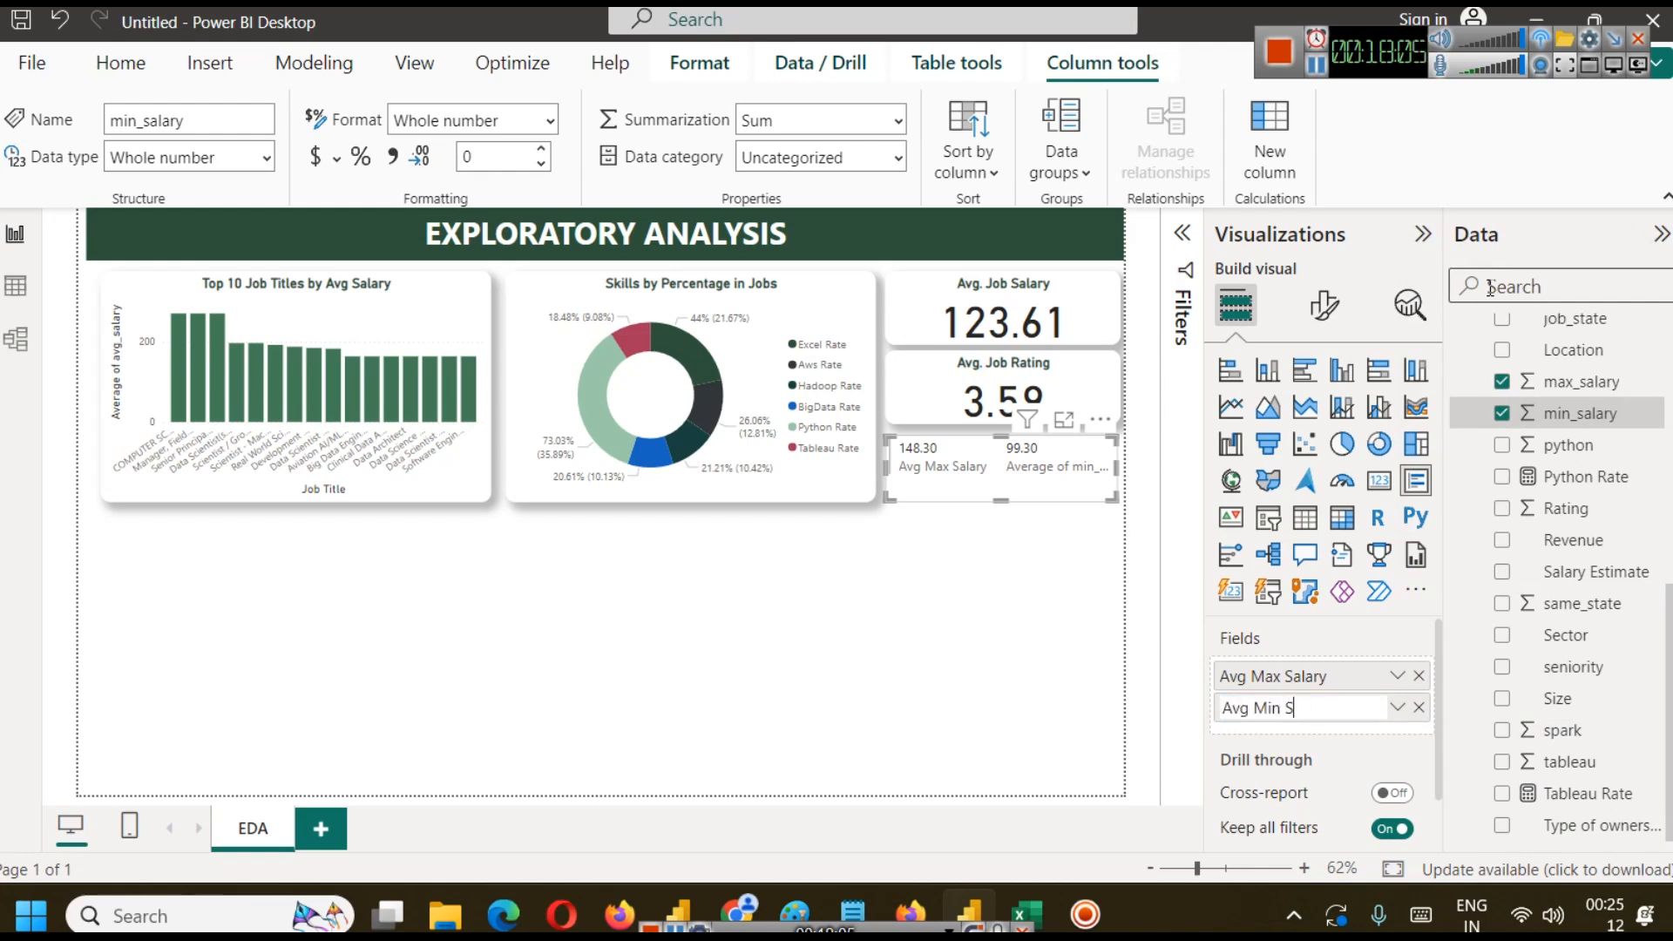
pyautogui.write('alart')
pyautogui.press('Return')
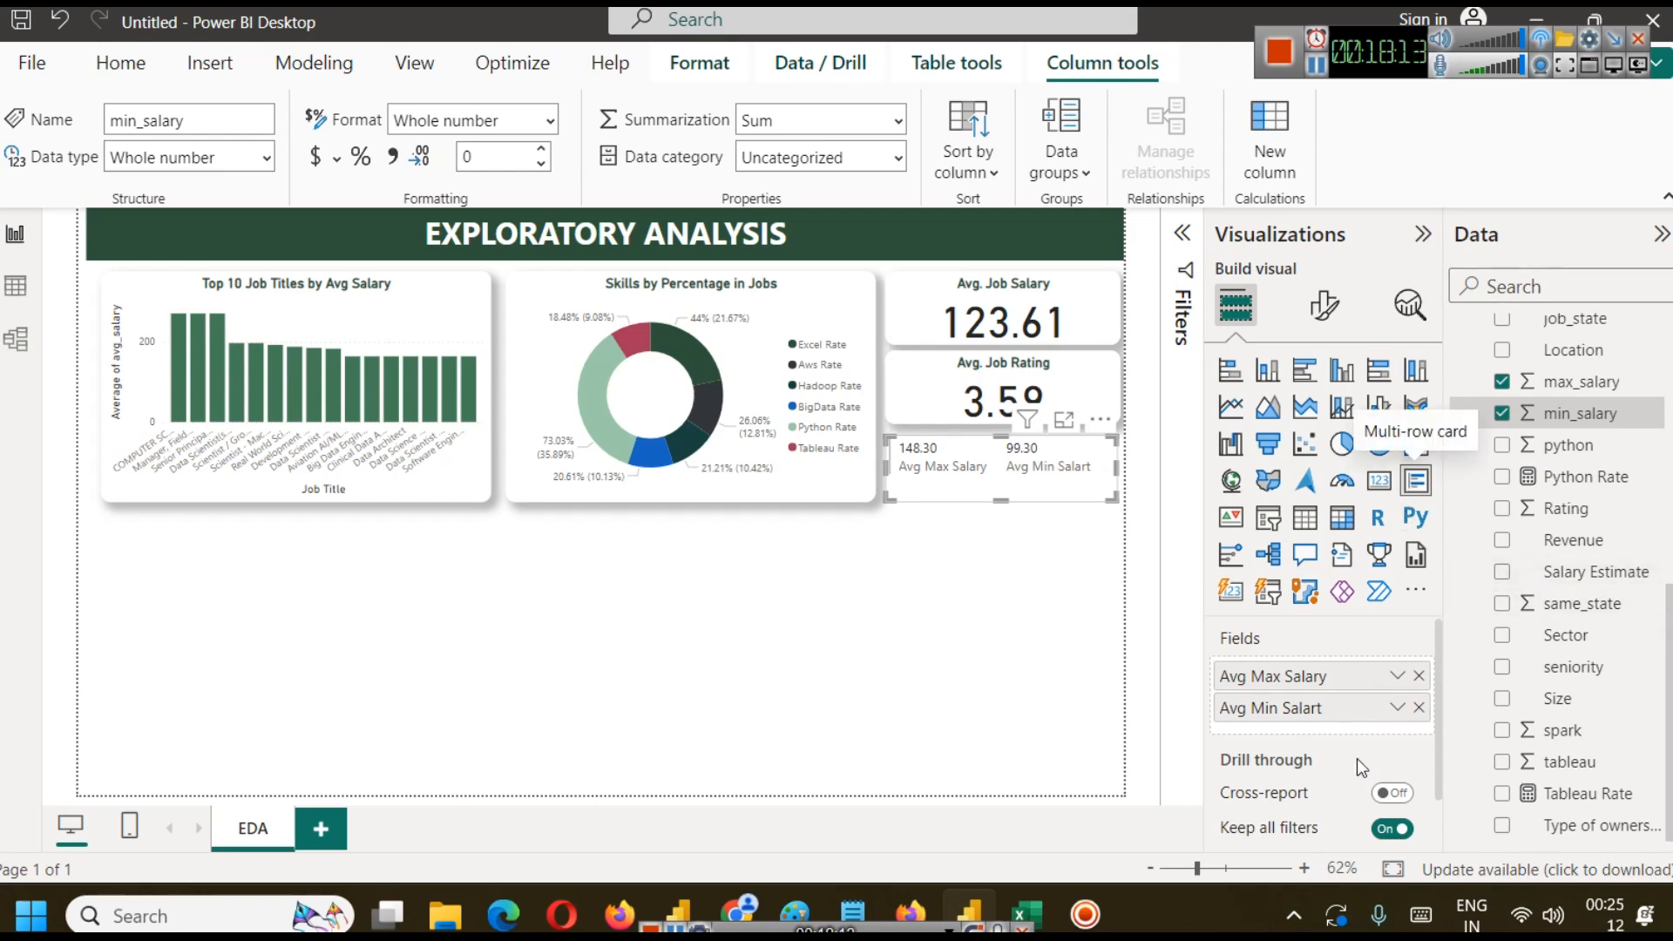
pyautogui.click(1398, 709)
pyautogui.click(1518, 286)
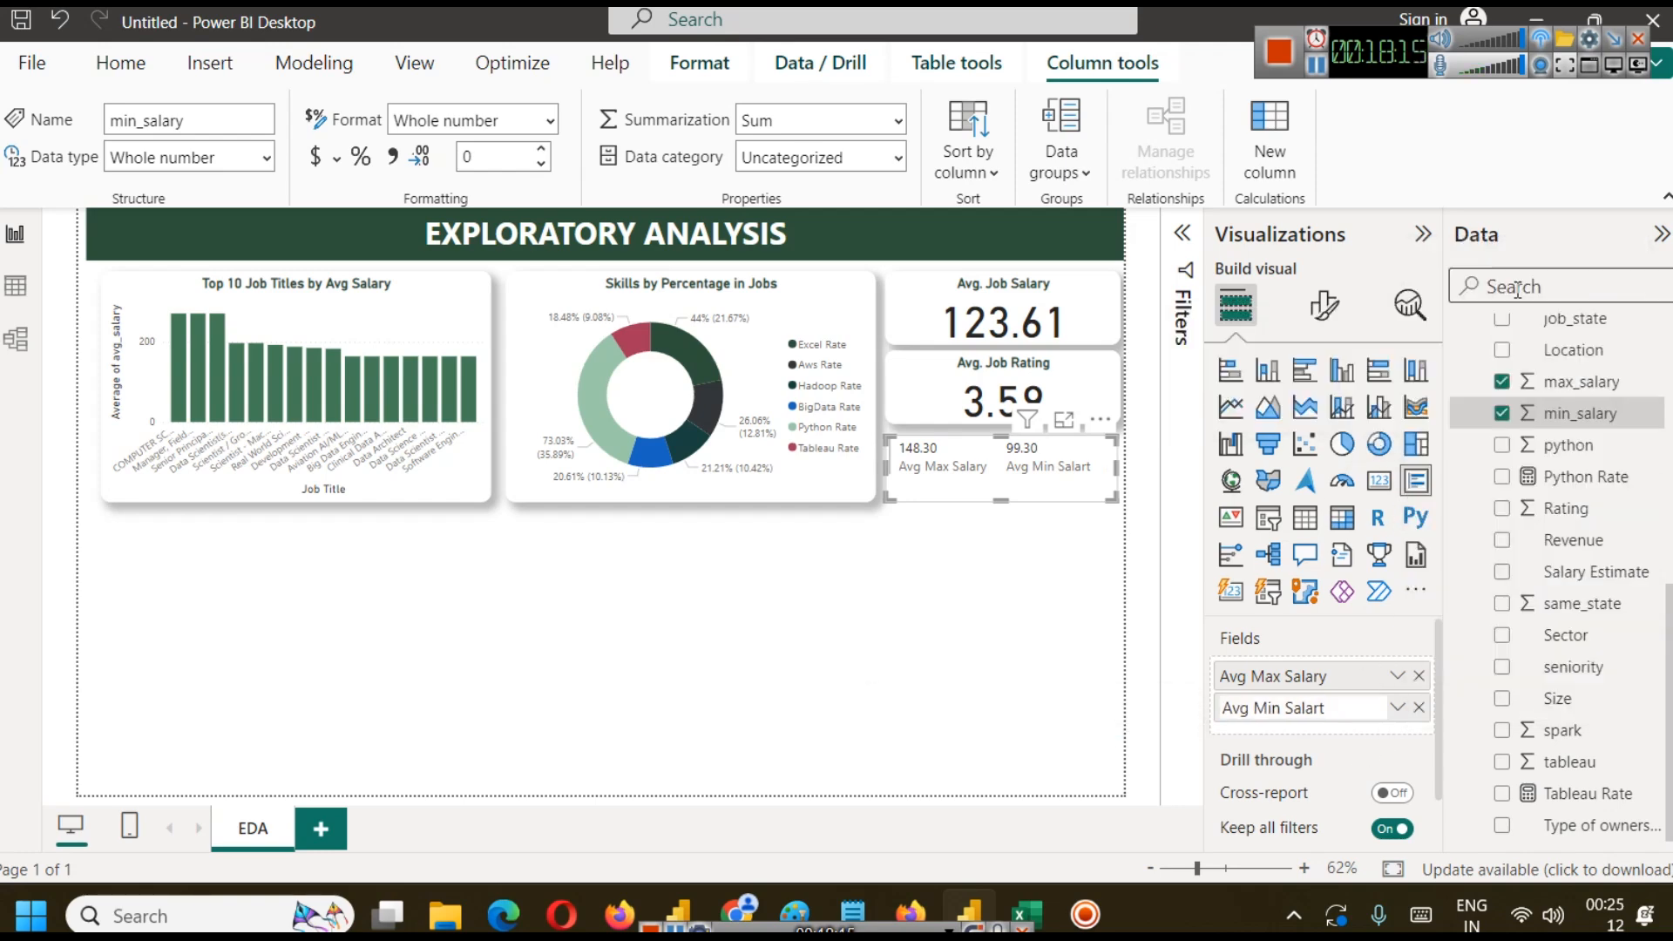
pyautogui.press('End')
pyautogui.press('BackSpace')
pyautogui.write('y')
pyautogui.press('Return')
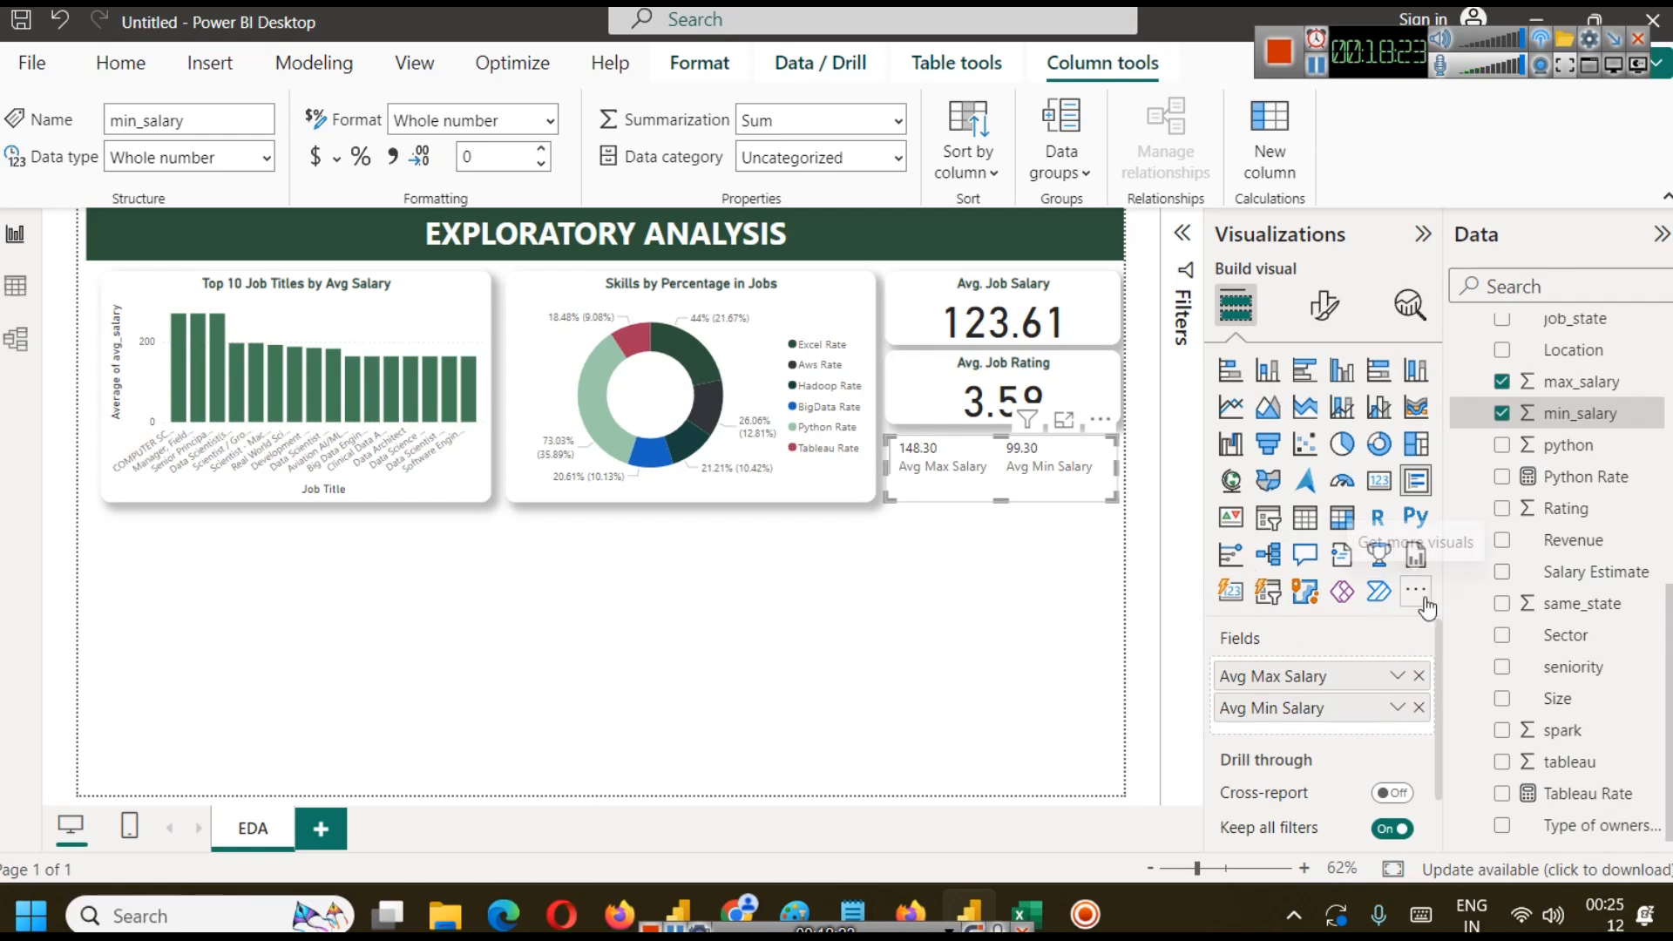
# Copy the Skills by Percentage in Jobs donut chart's formatting onto the multi-row card with Format painter.
pyautogui.click(1324, 307)
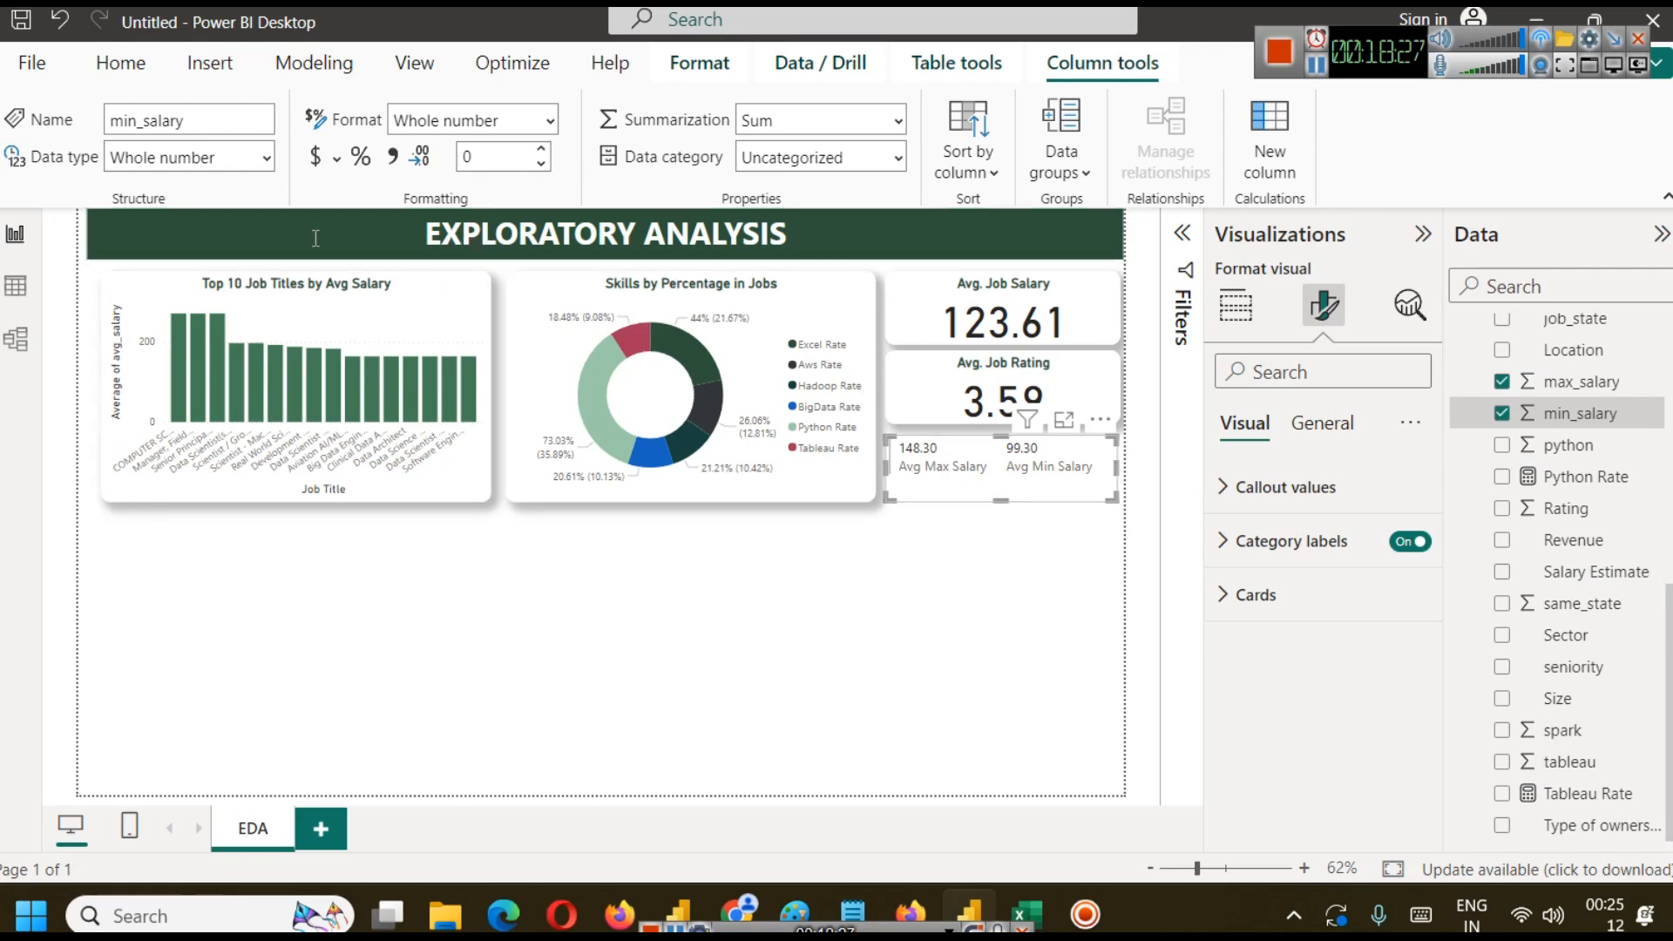
pyautogui.click(106, 69)
pyautogui.click(122, 169)
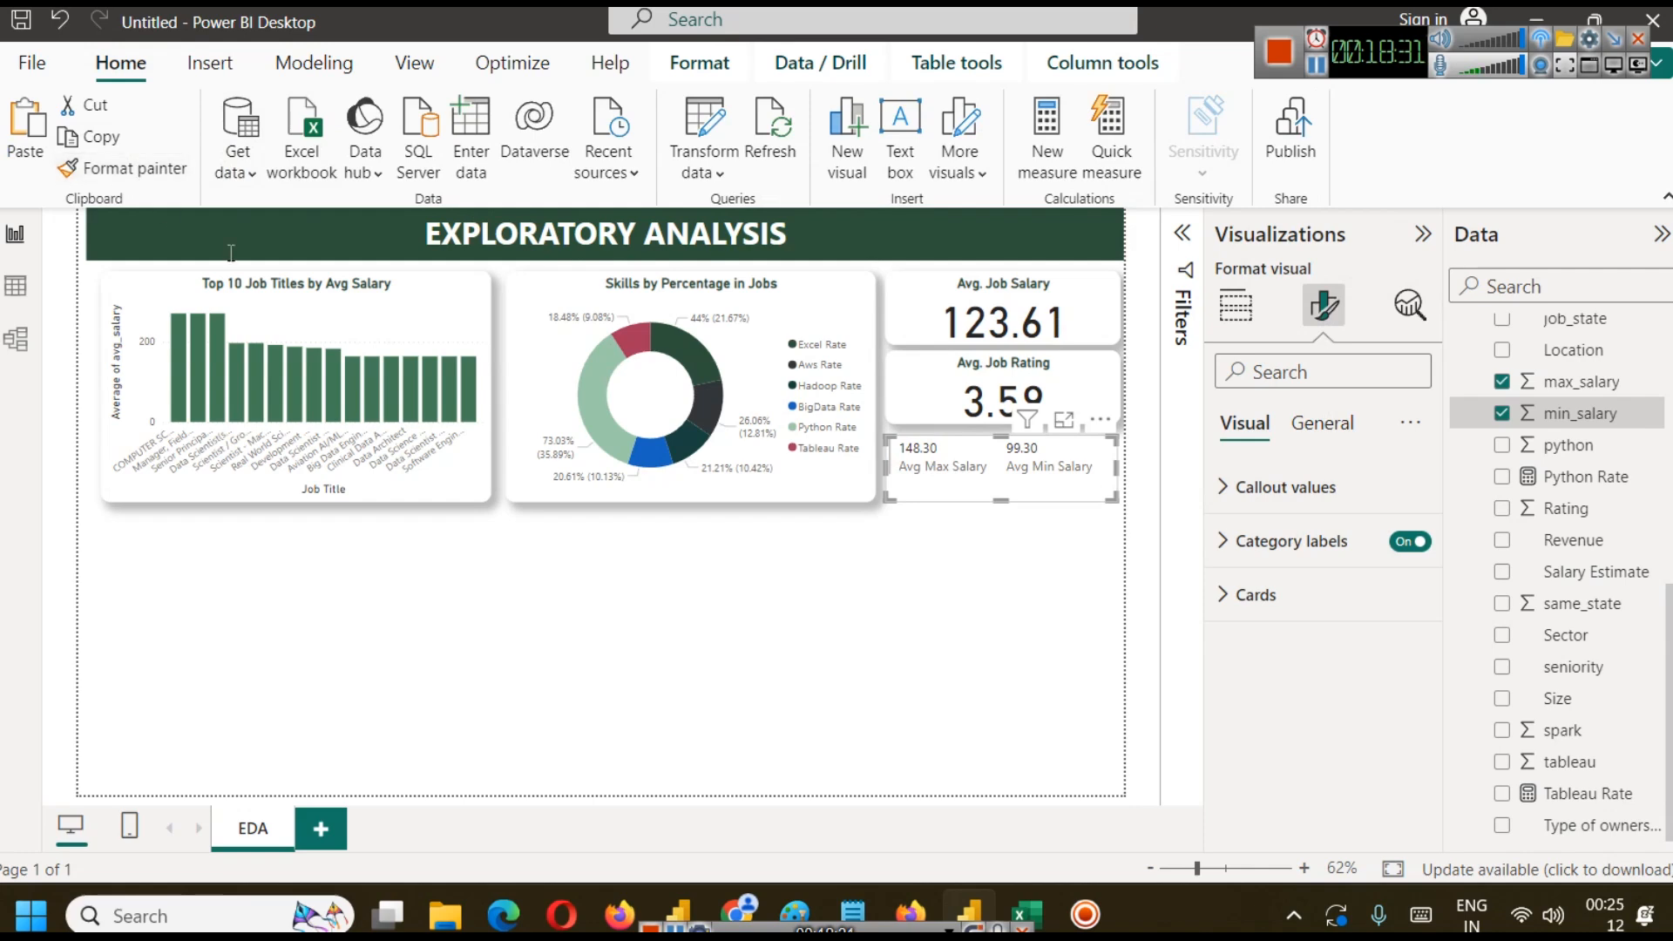
pyautogui.click(627, 425)
pyautogui.click(122, 168)
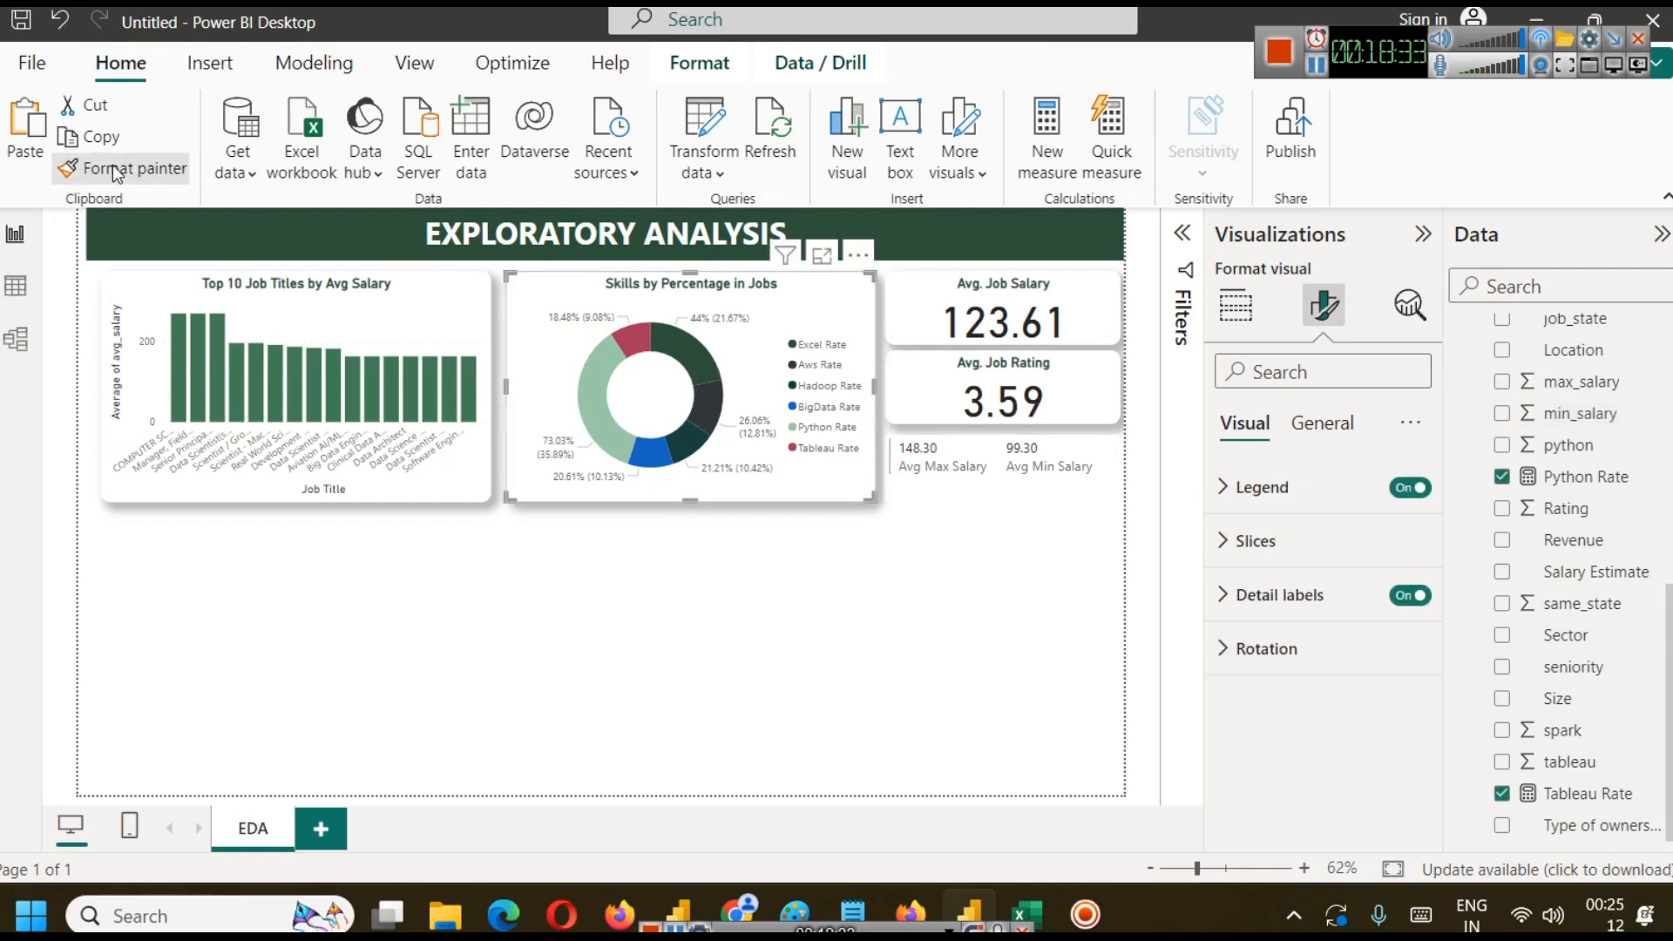
pyautogui.click(998, 454)
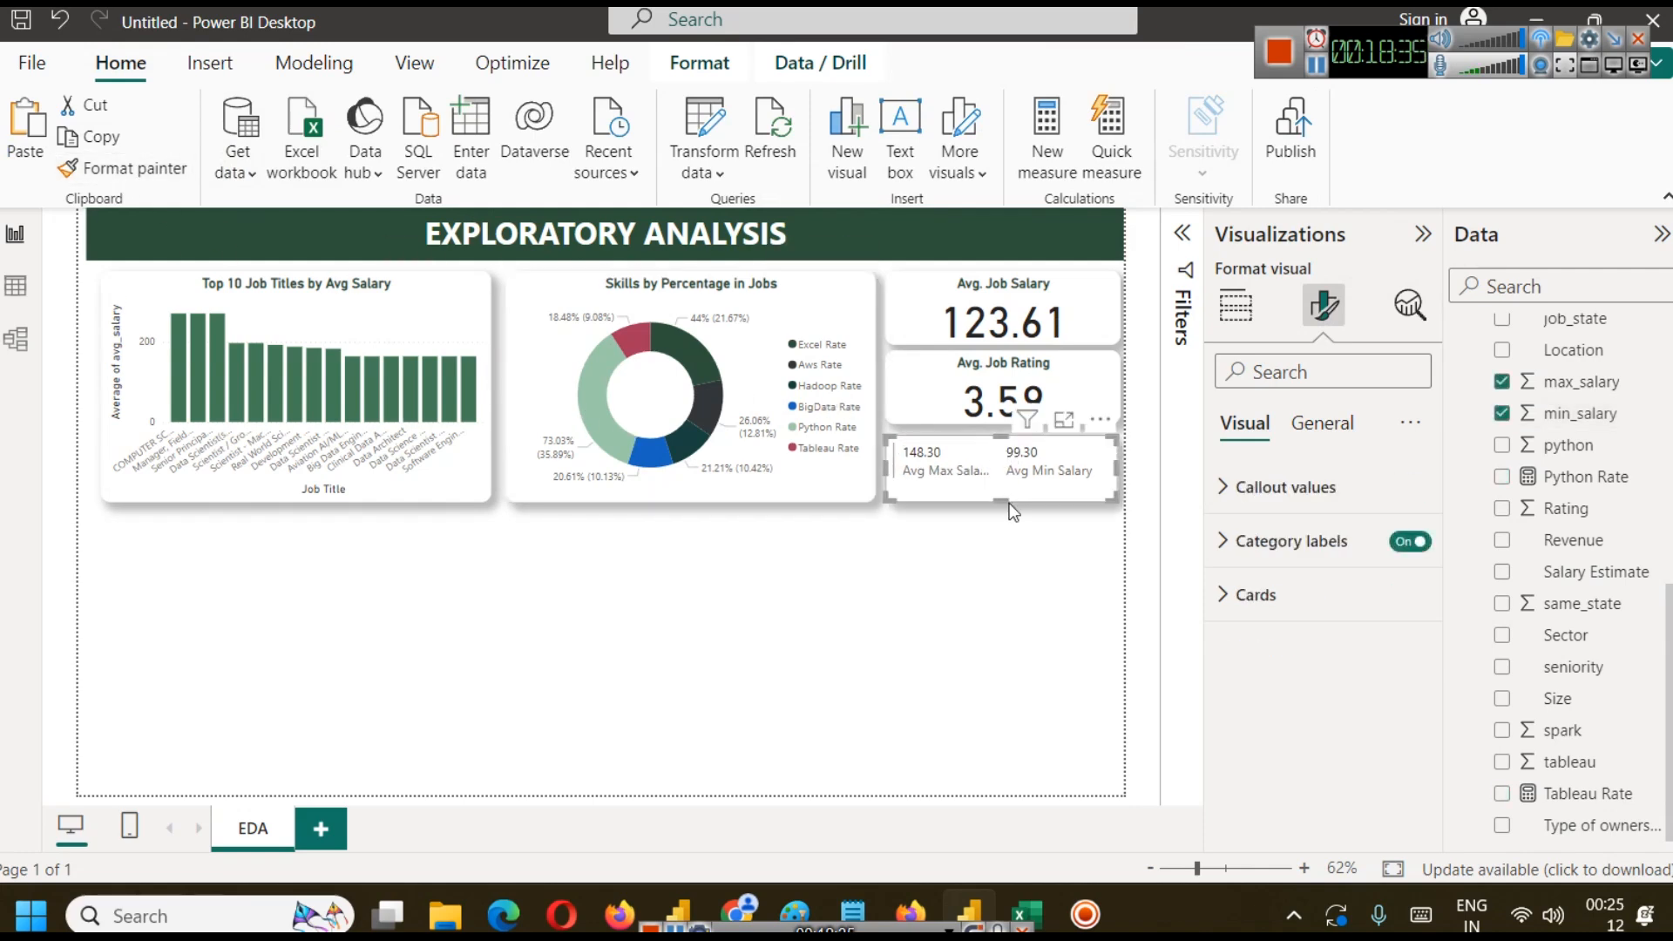
pyautogui.click(1025, 567)
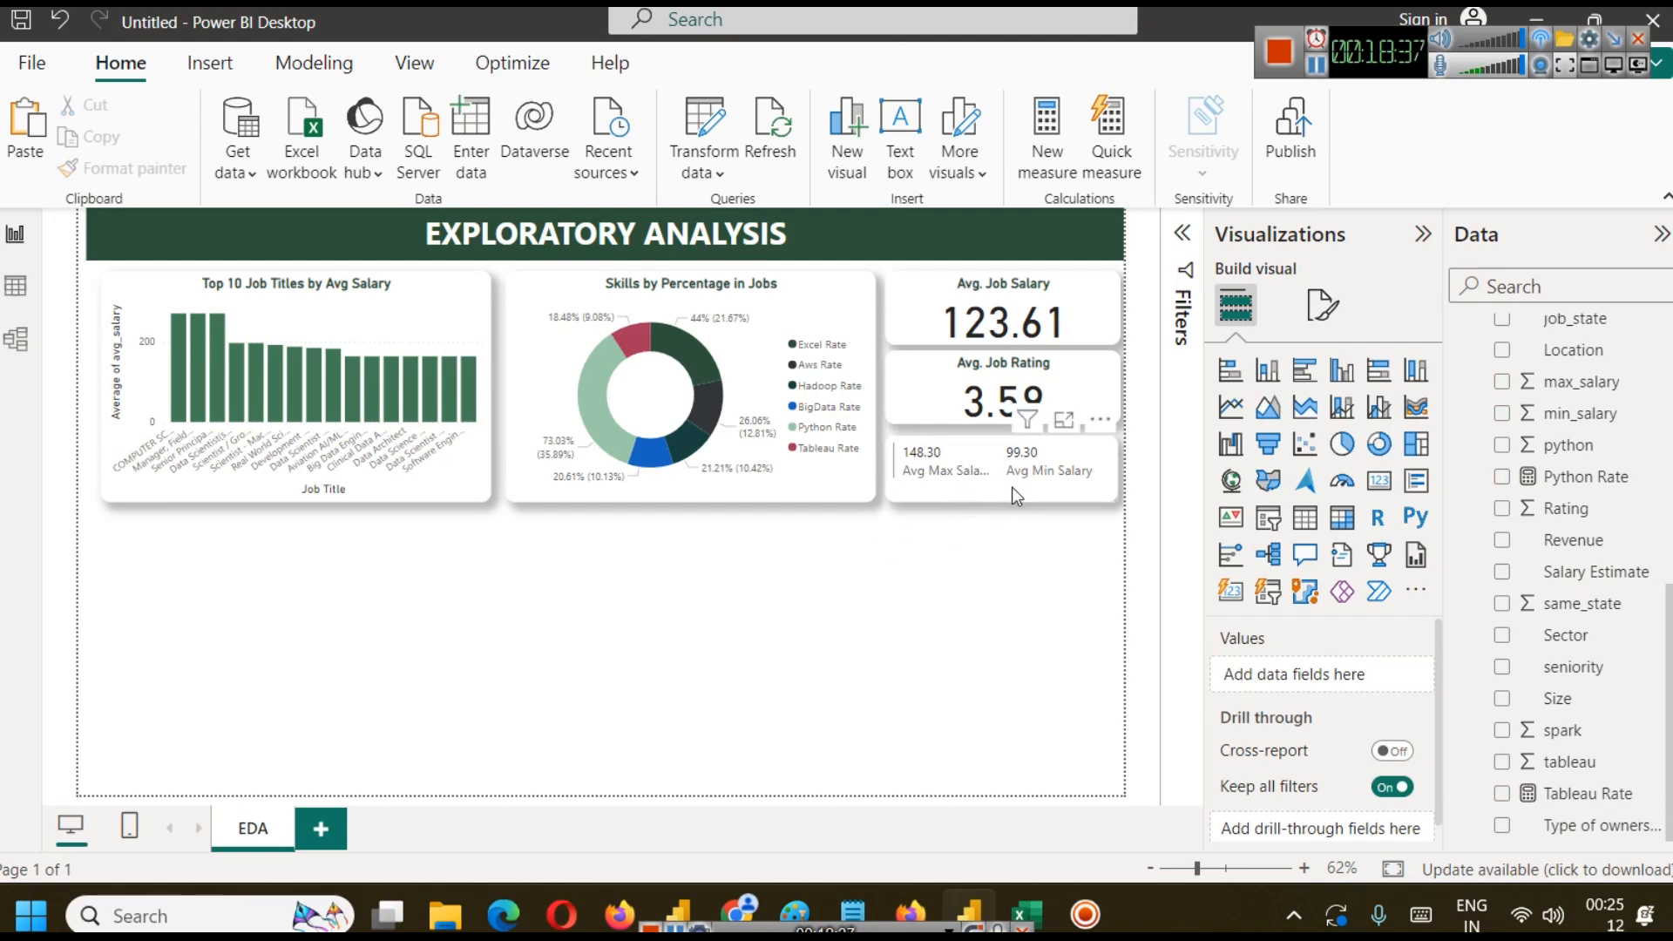
# Make the multi-row card's category labels bold with font size 10.
pyautogui.click(1111, 481)
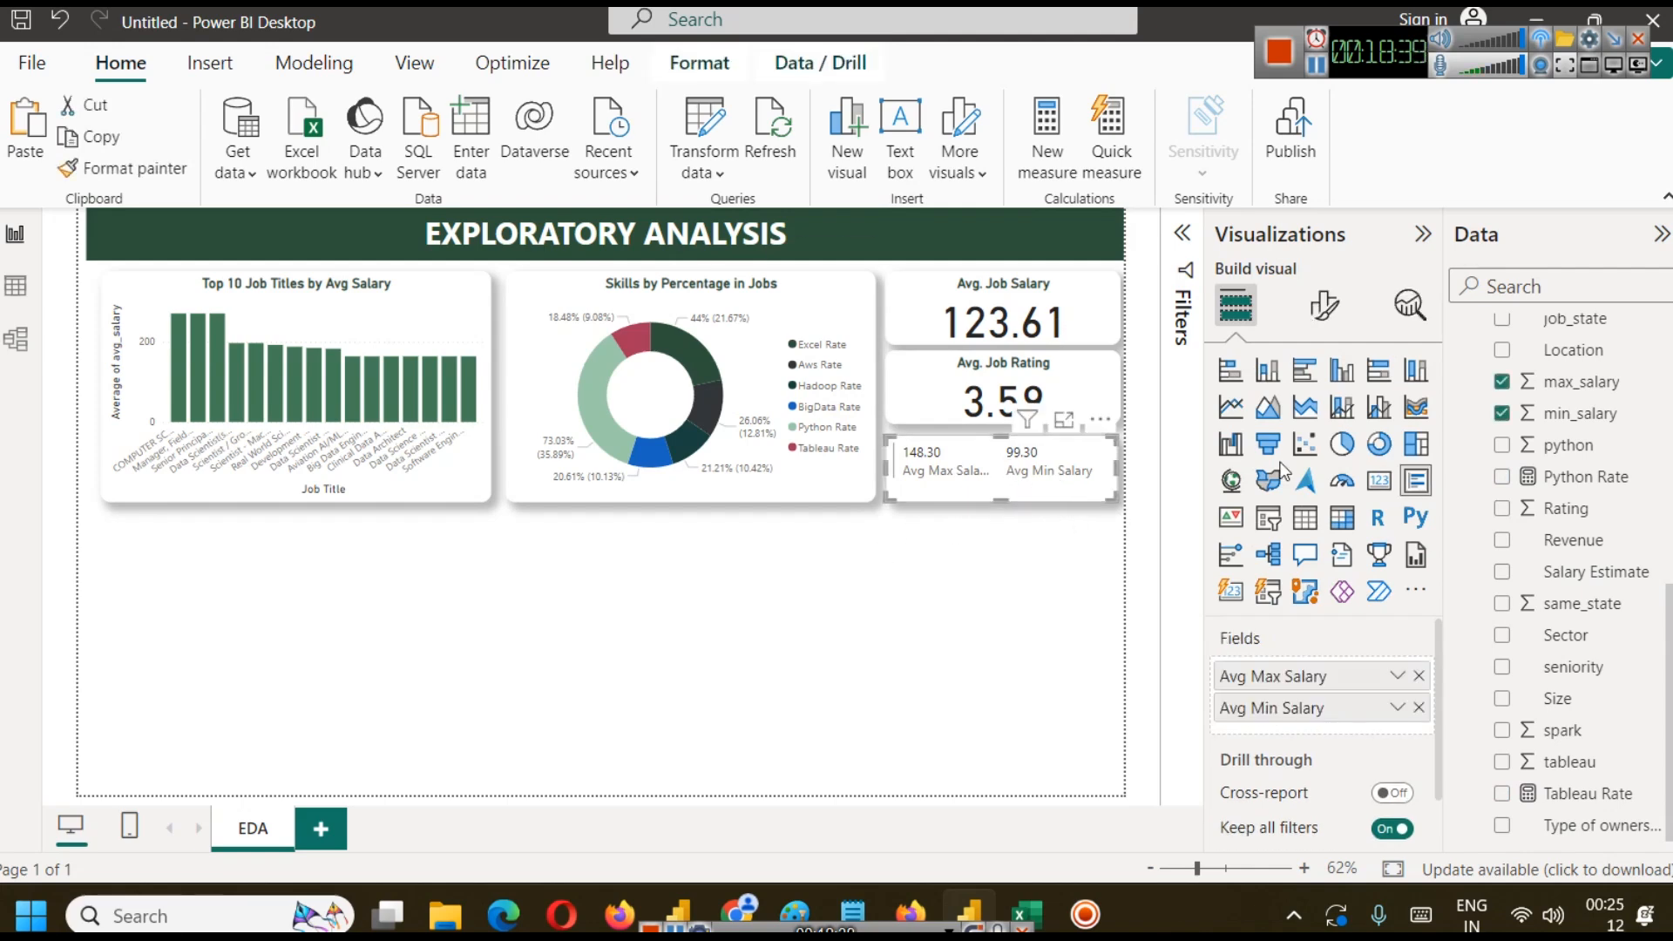
pyautogui.click(1322, 303)
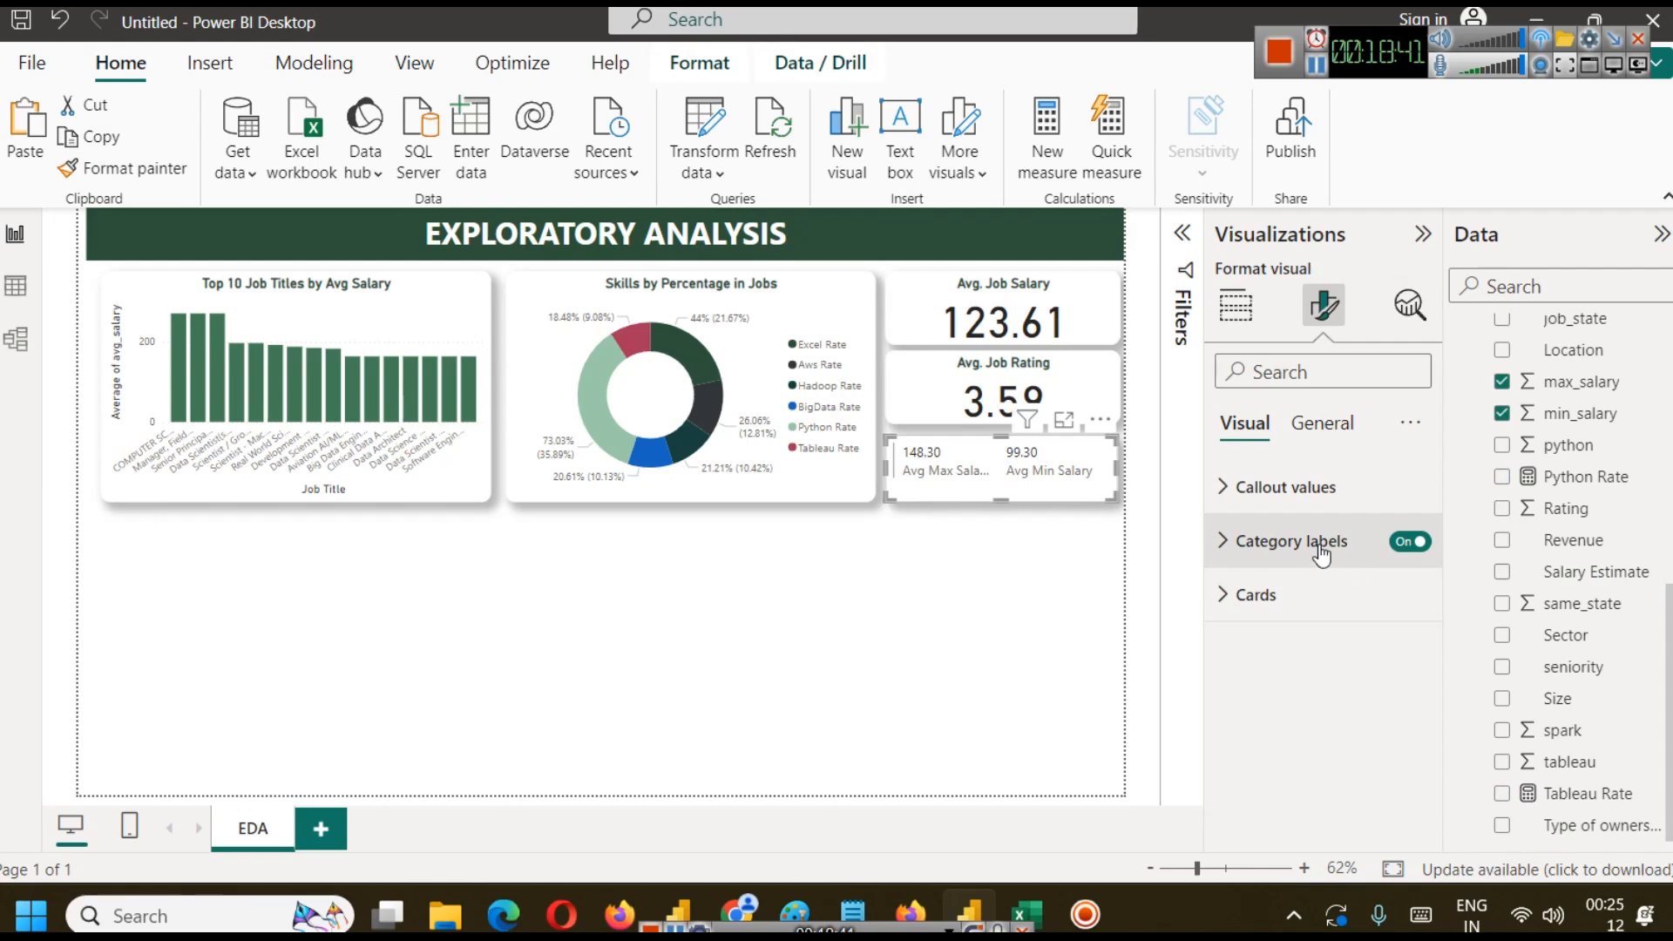
pyautogui.click(1218, 544)
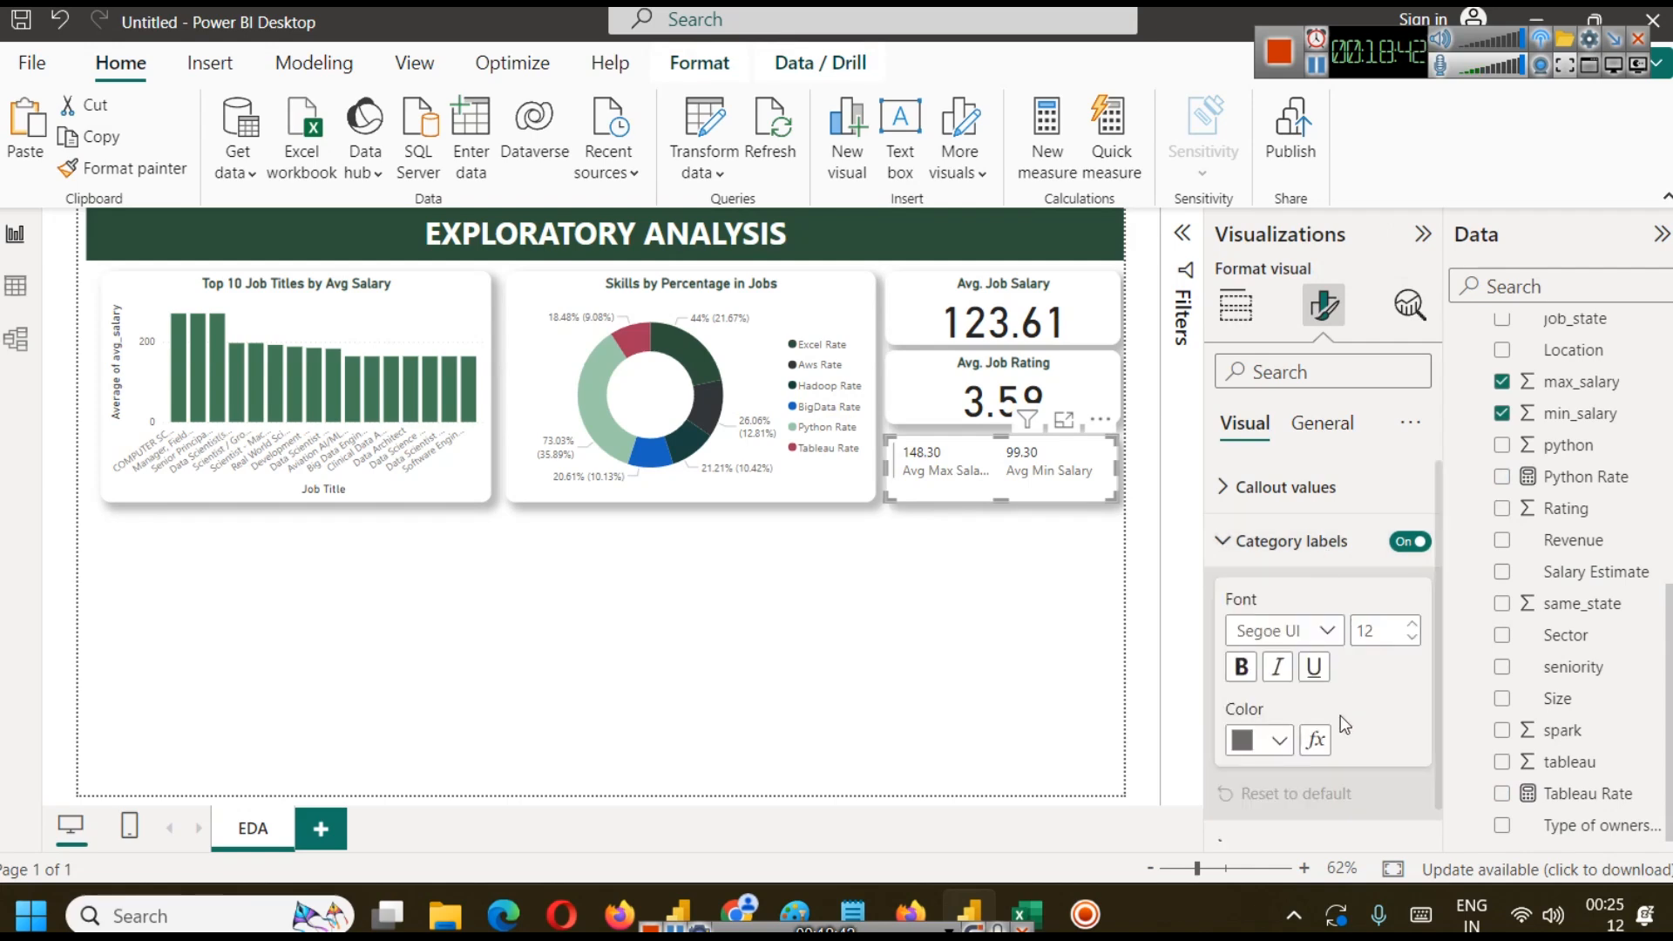
pyautogui.click(1242, 672)
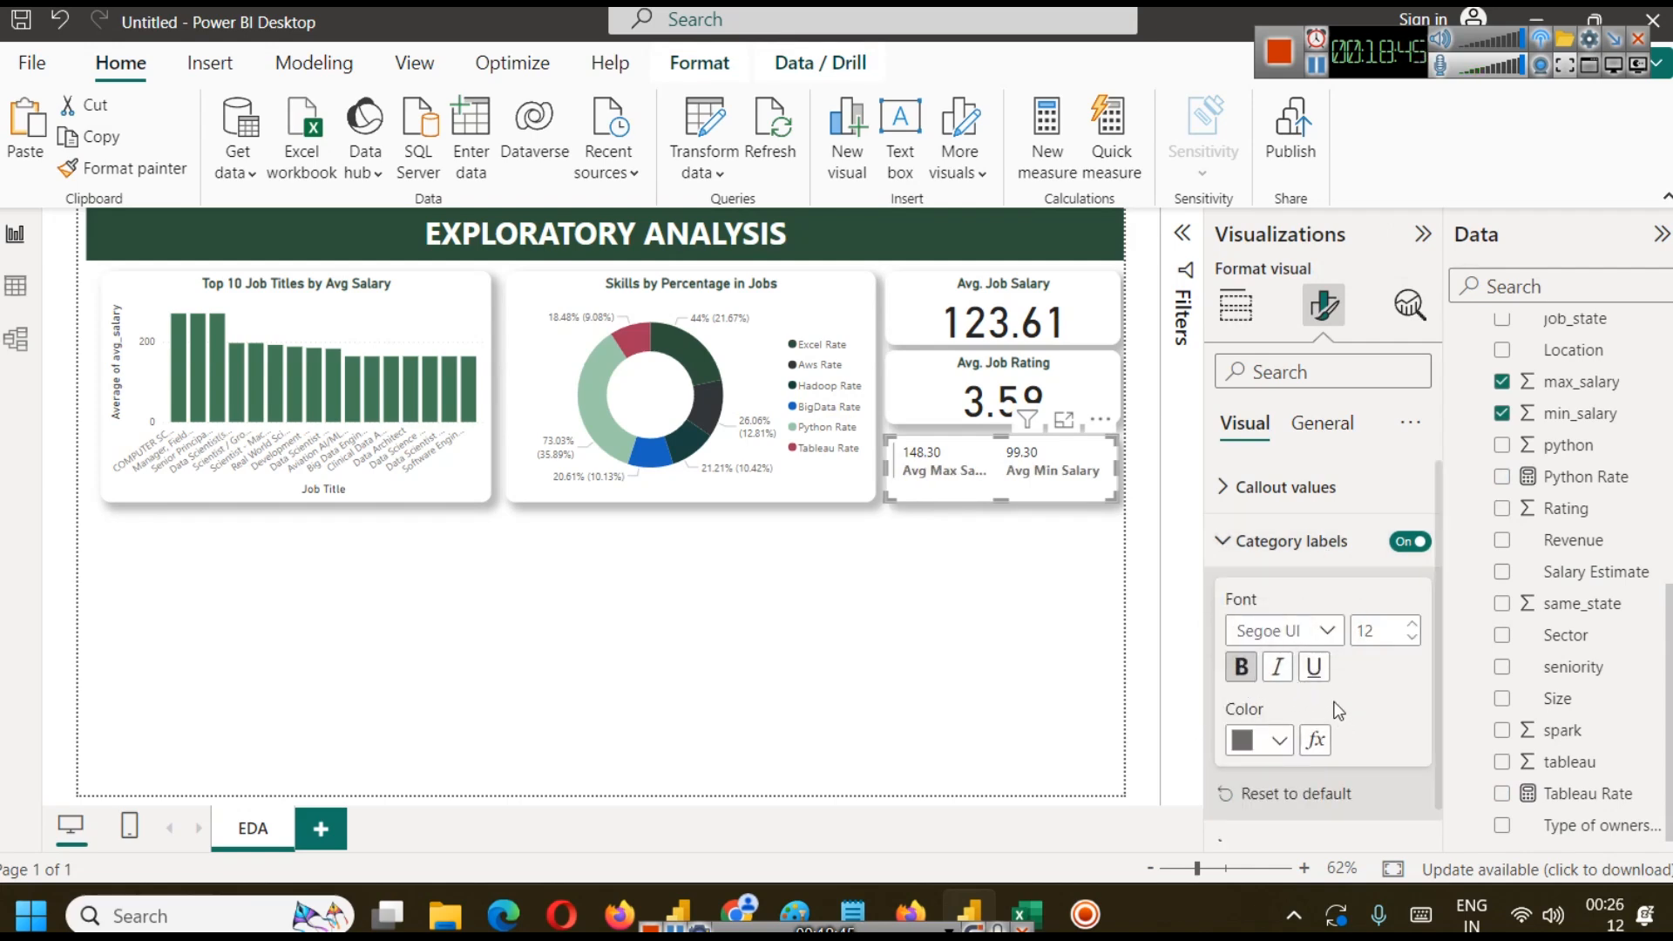
pyautogui.click(1412, 638)
pyautogui.click(1412, 638)
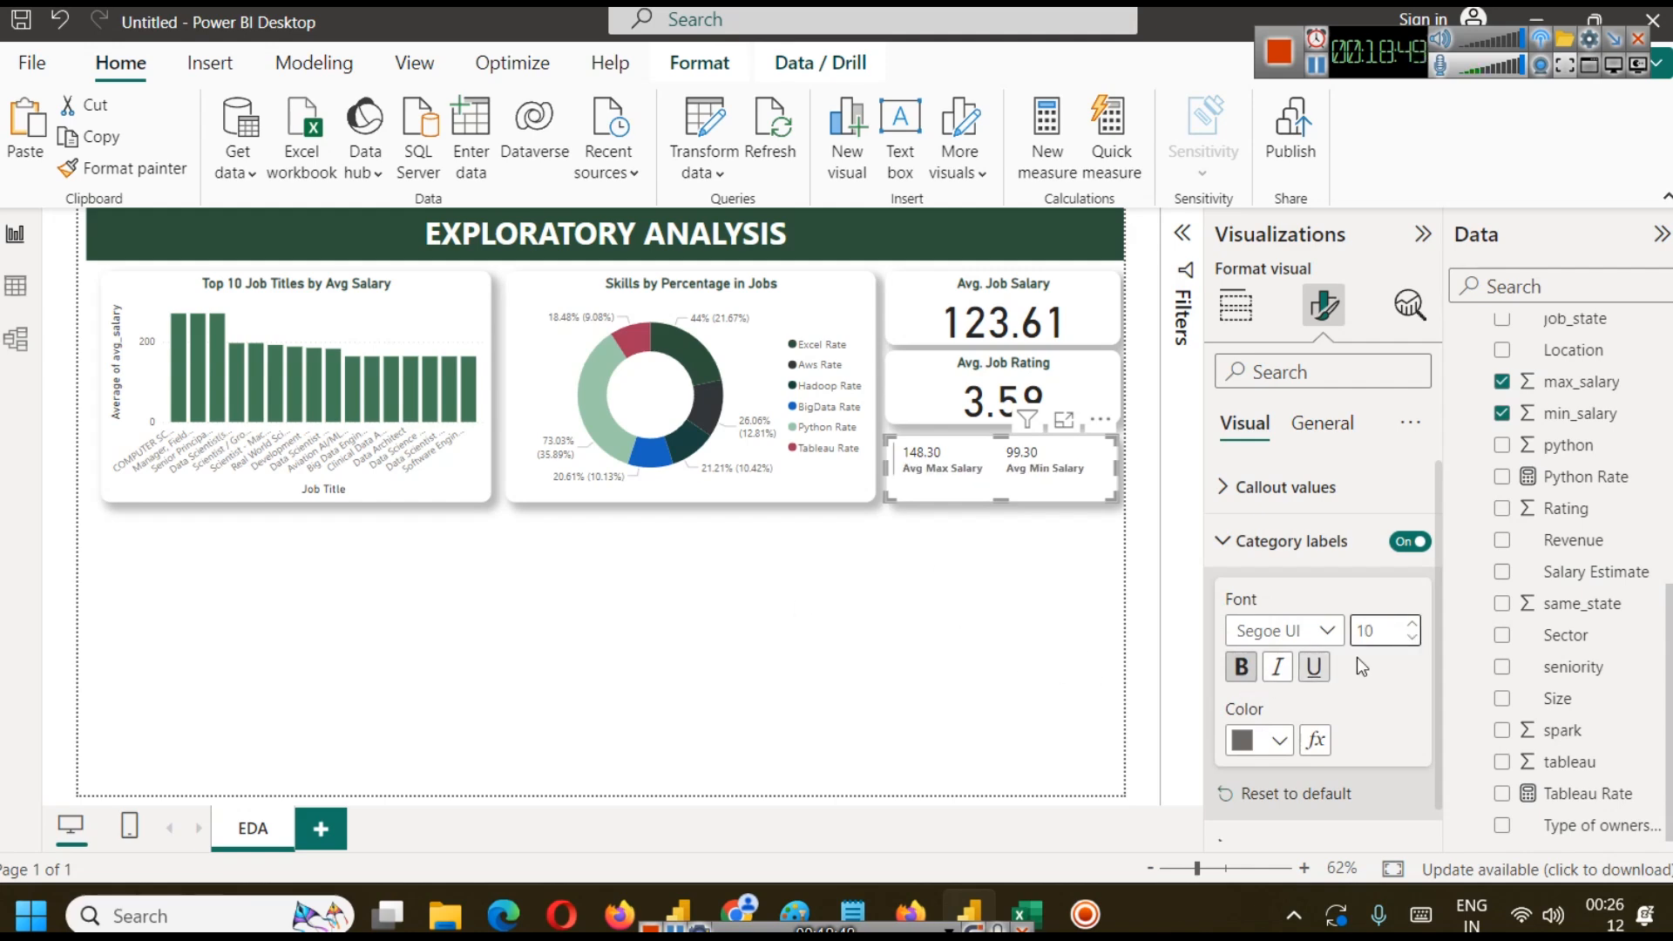
# Set the multi-row card's callout values to font size 15 and bold, keeping their color.
pyautogui.click(1304, 487)
pyautogui.click(1411, 581)
pyautogui.click(1411, 572)
pyautogui.click(1411, 572)
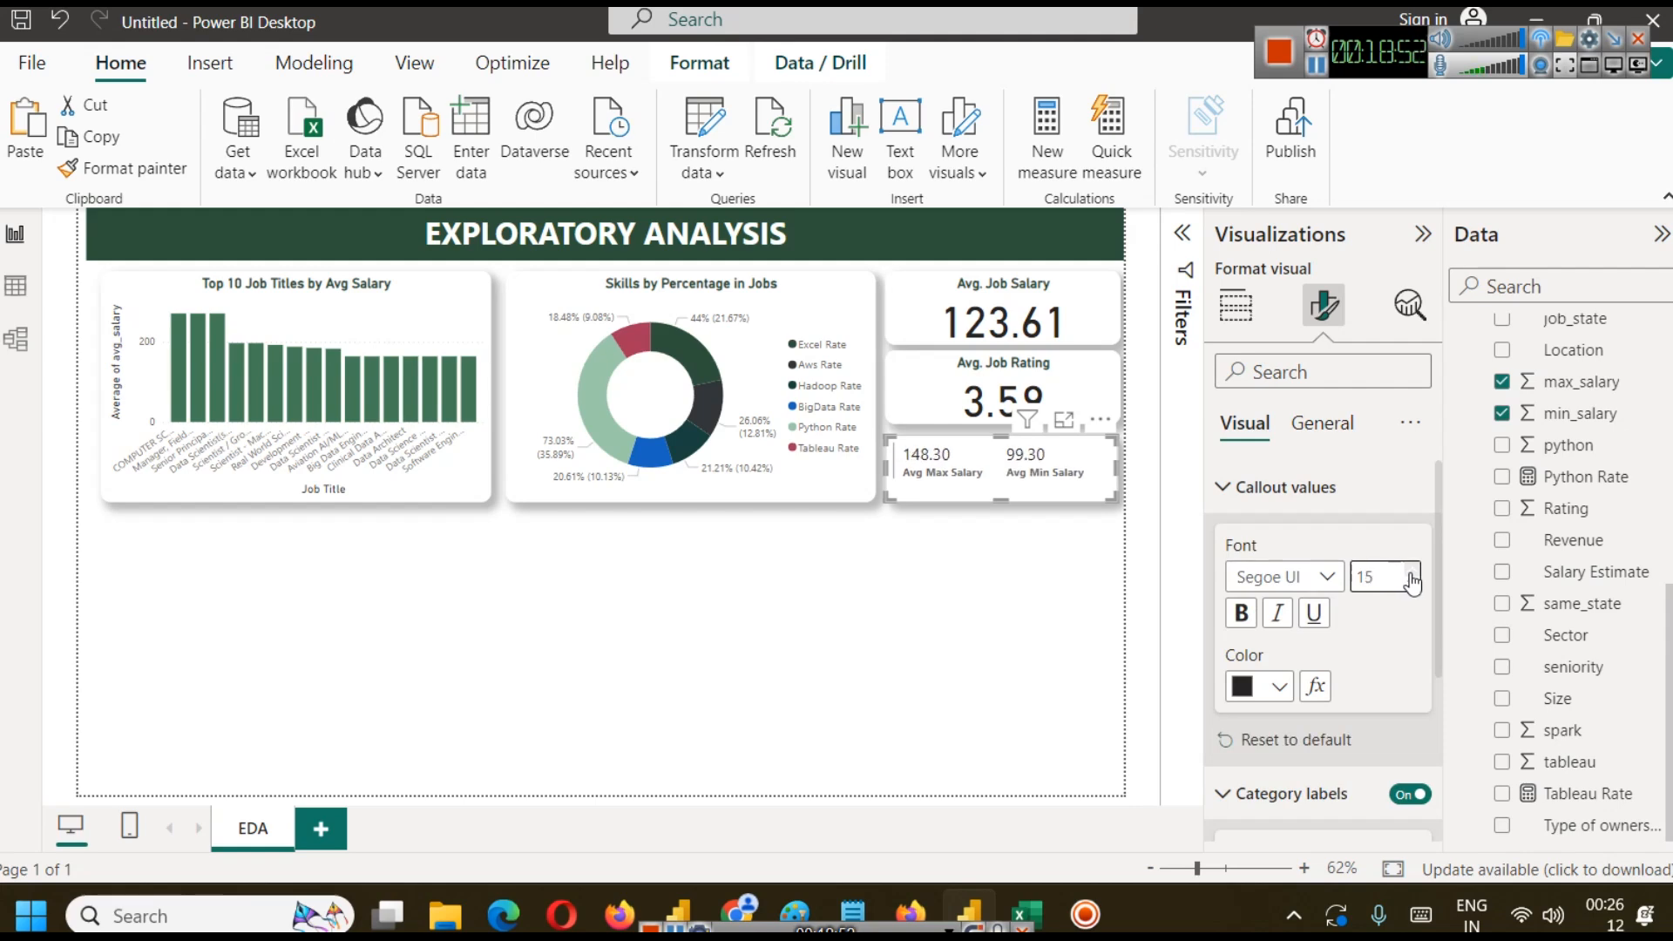
pyautogui.click(1242, 613)
pyautogui.click(1277, 688)
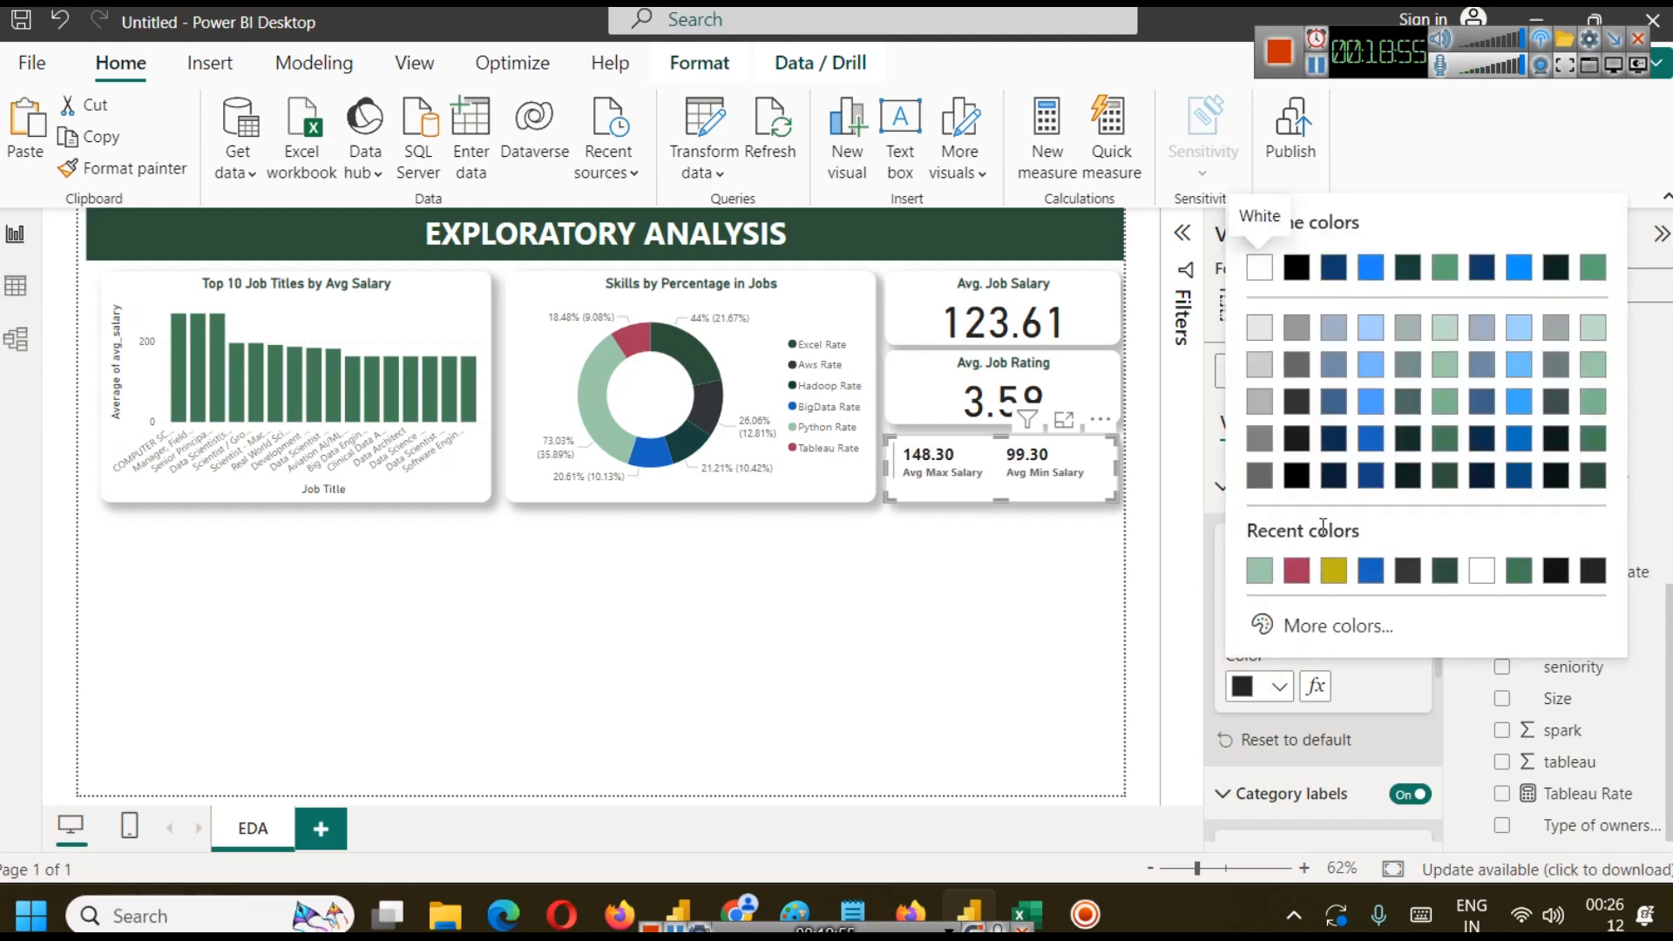
pyautogui.click(1025, 639)
pyautogui.click(1002, 624)
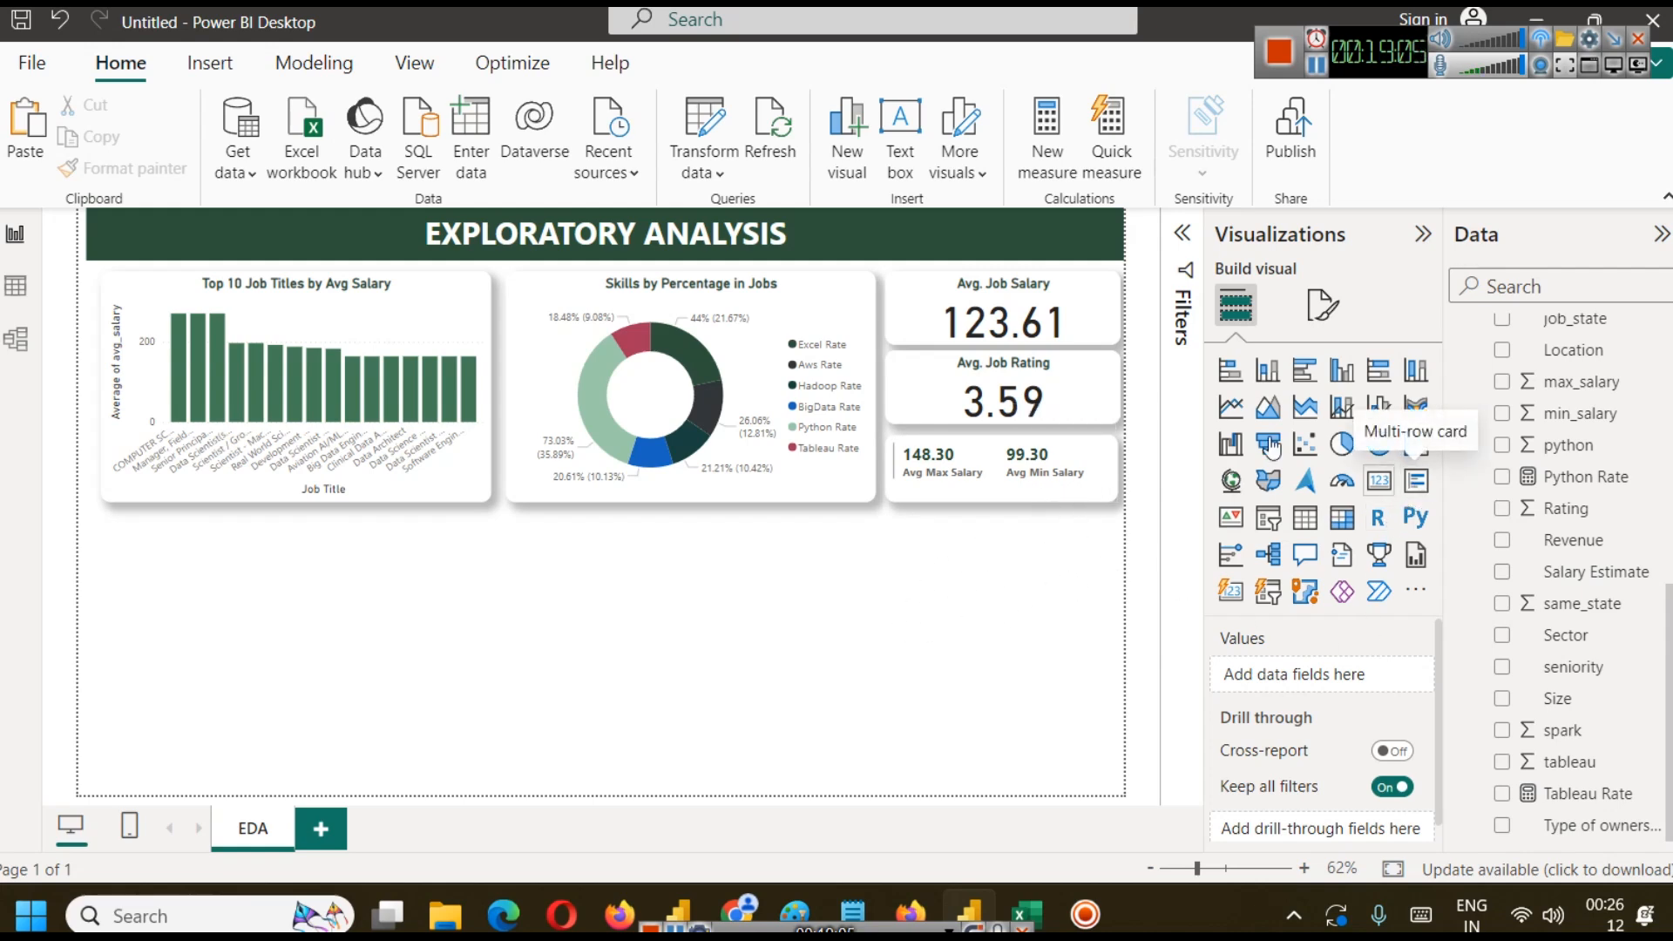
pyautogui.scroll(5, 1482, 419)
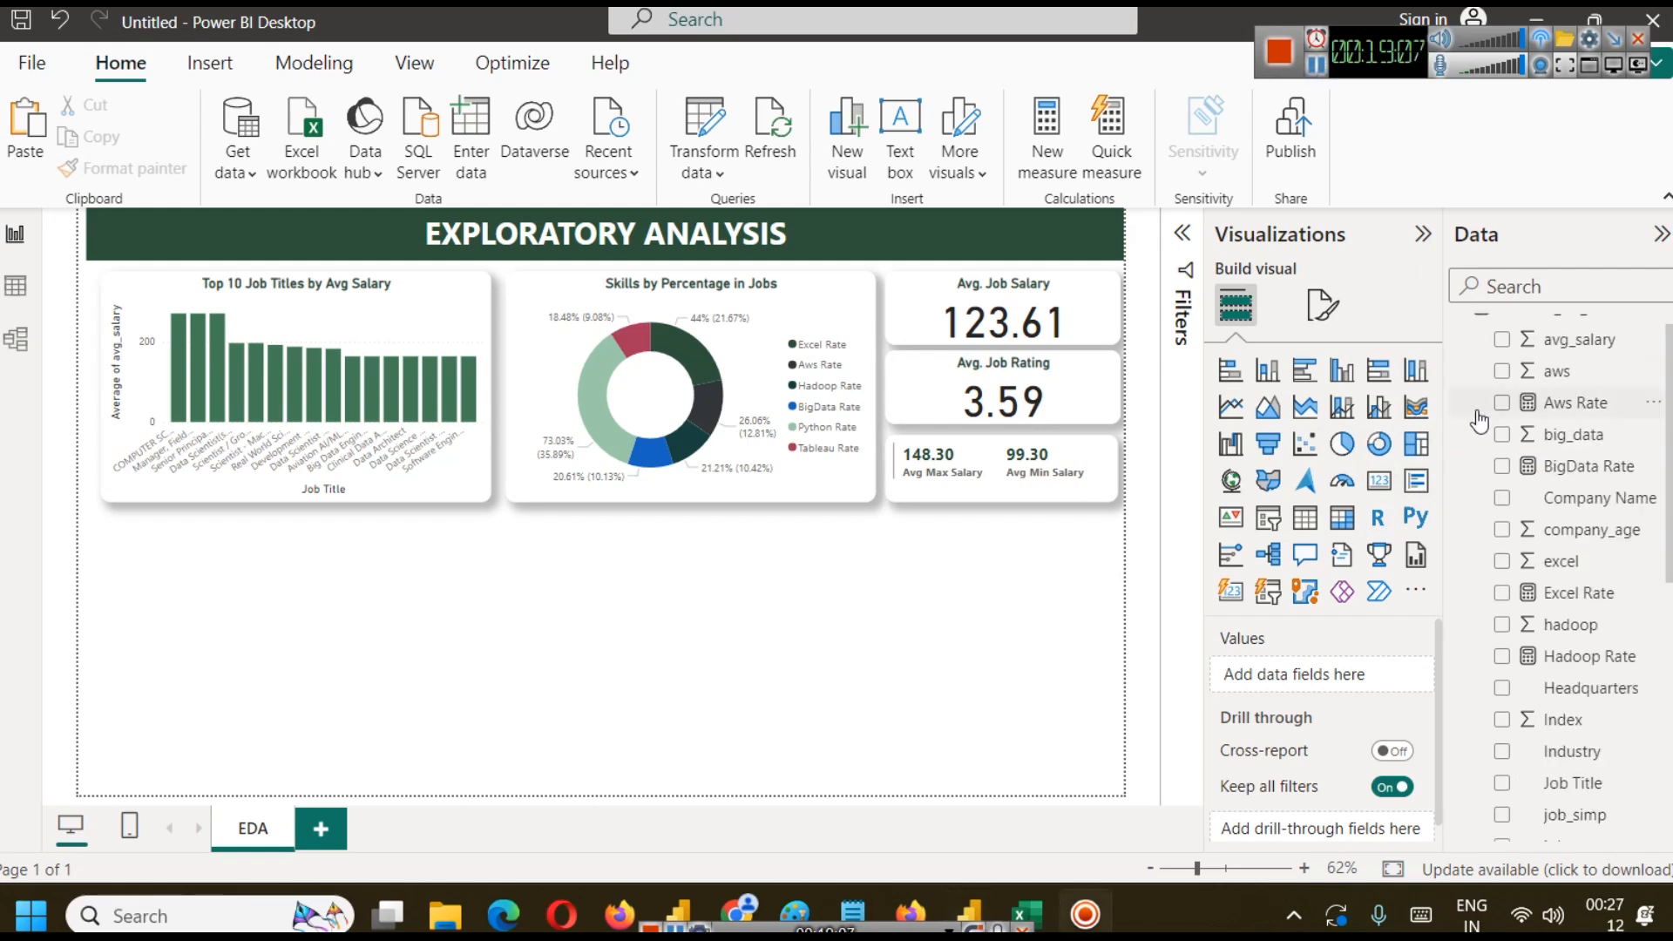
# Inspect the Industry column's values in the Cleaned_DS_Jobs table data and return to the report page.
pyautogui.click(20, 287)
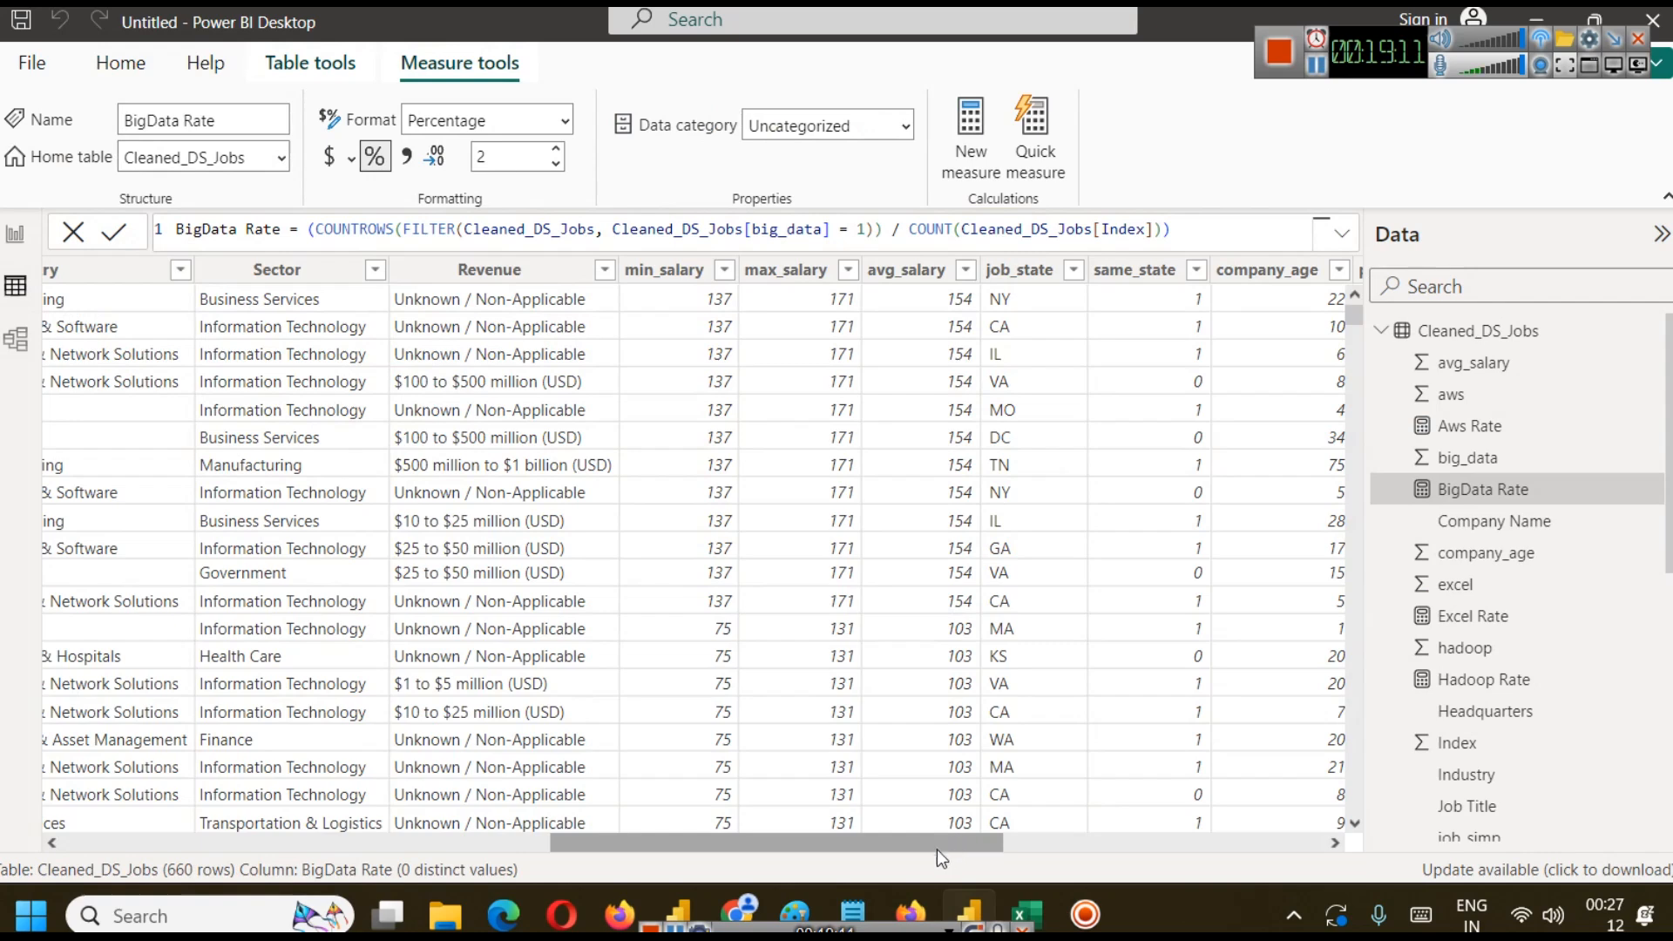
pyautogui.moveTo(928, 848); pyautogui.dragTo(740, 844)
pyautogui.click(636, 272)
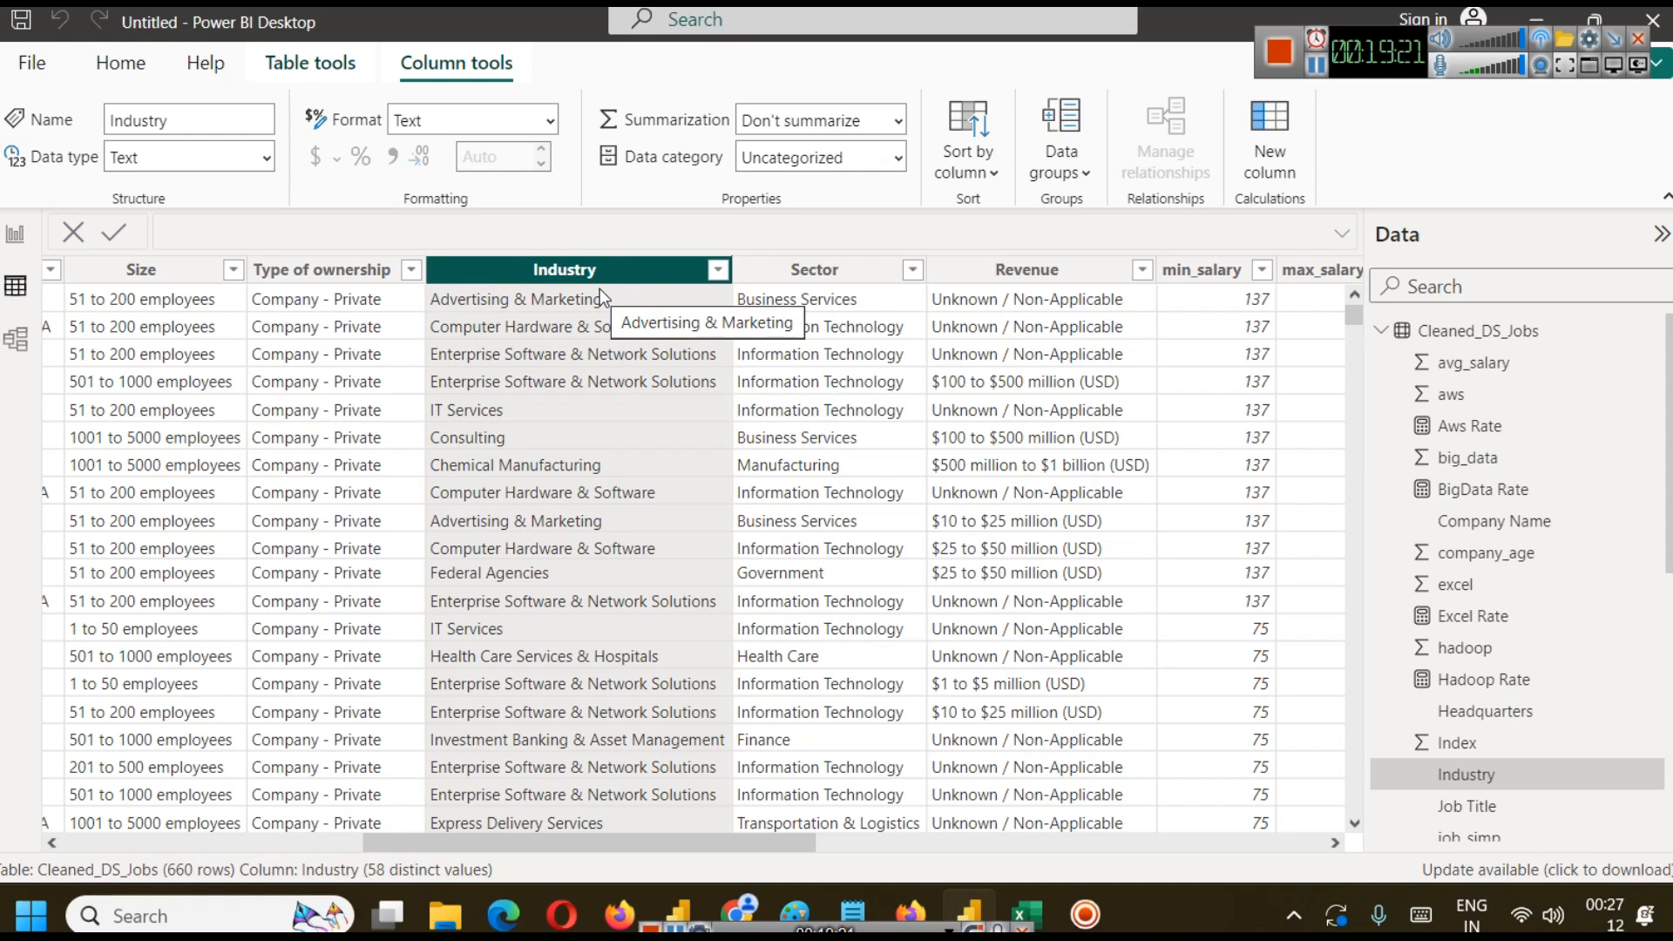
pyautogui.click(17, 237)
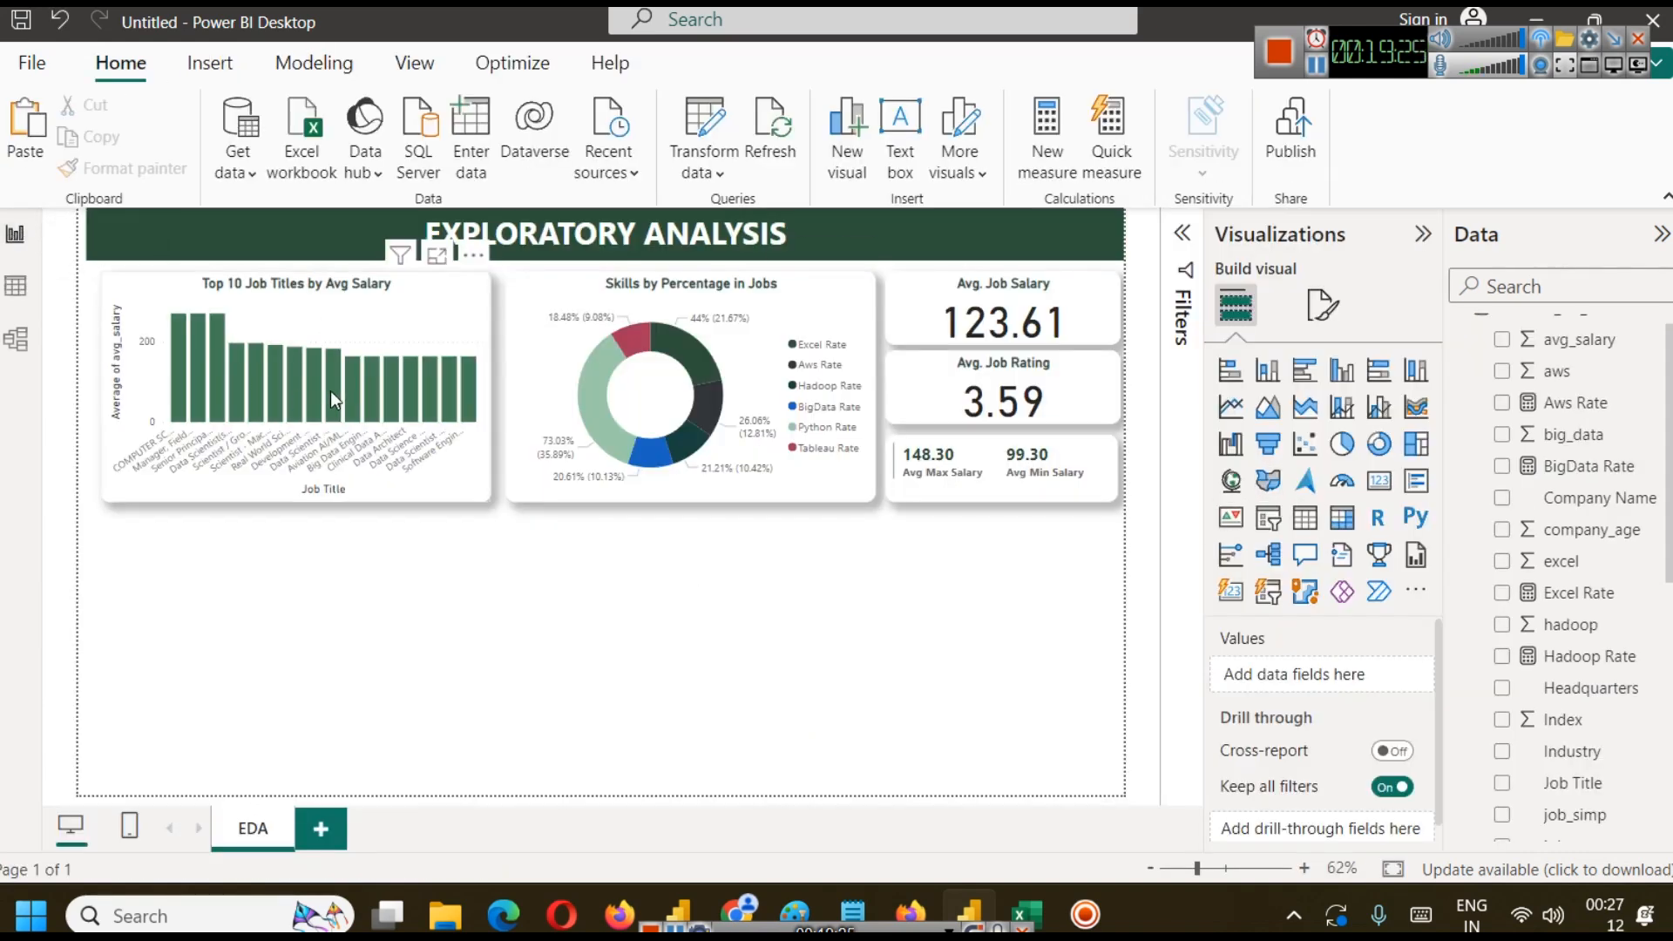
# Duplicate the Top 10 Job Titles by Avg Salary chart directly below the original and replace its Job Title x-axis field with Industry.
pyautogui.click(438, 293)
pyautogui.moveTo(438, 293); pyautogui.dragTo(419, 540)
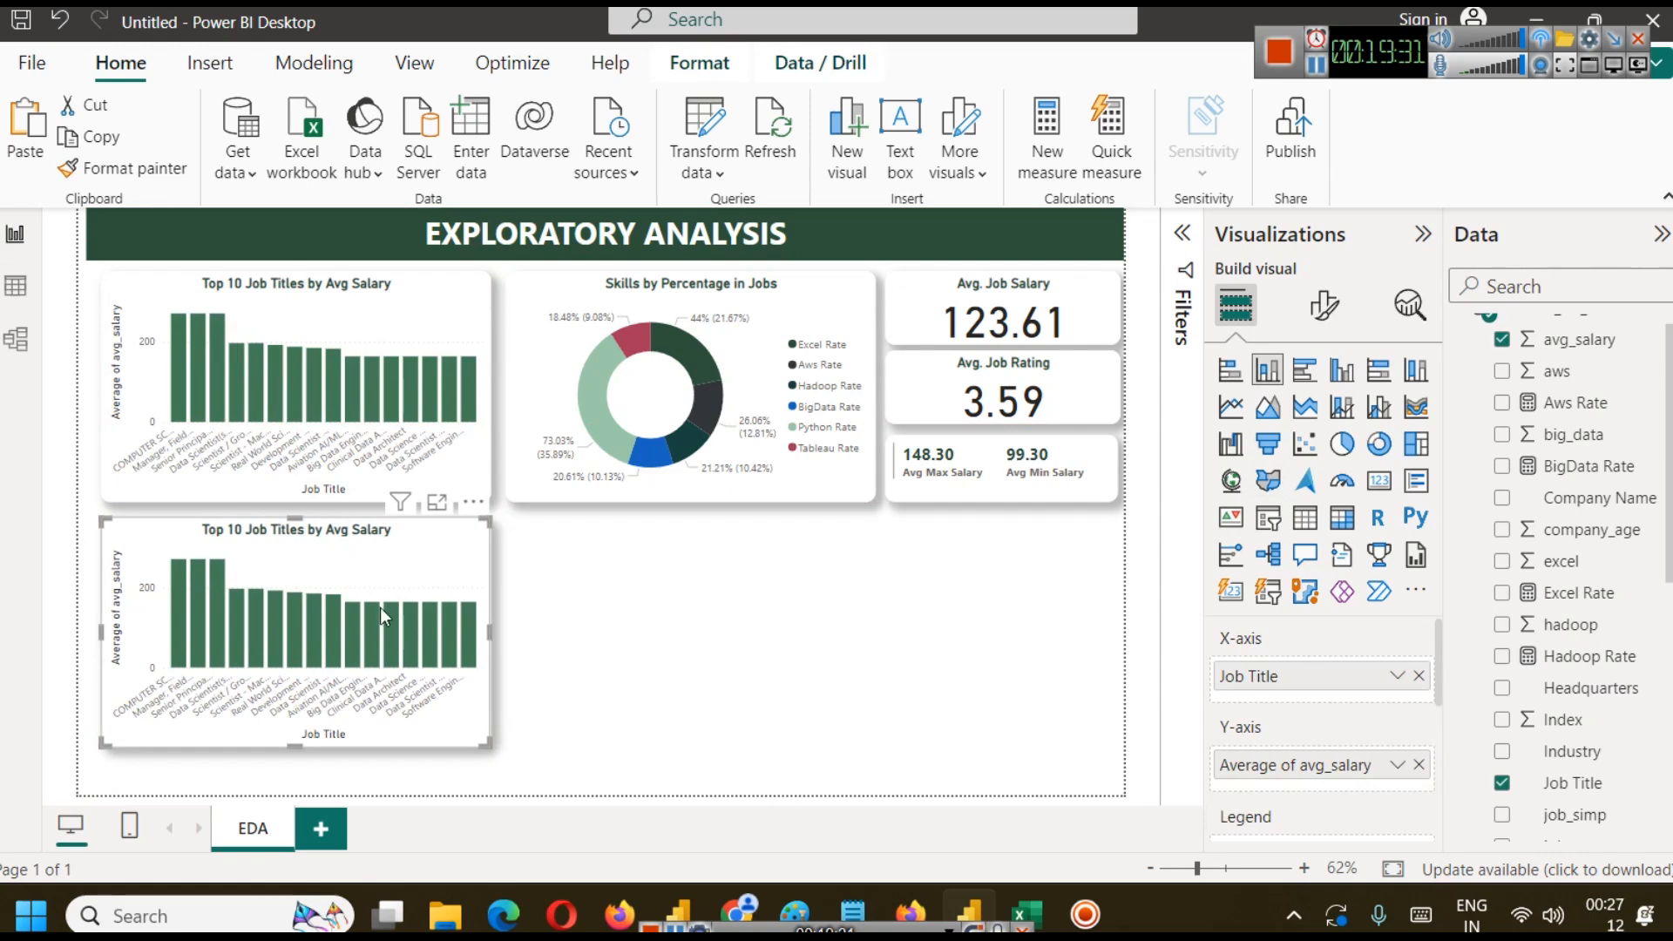
pyautogui.click(1418, 676)
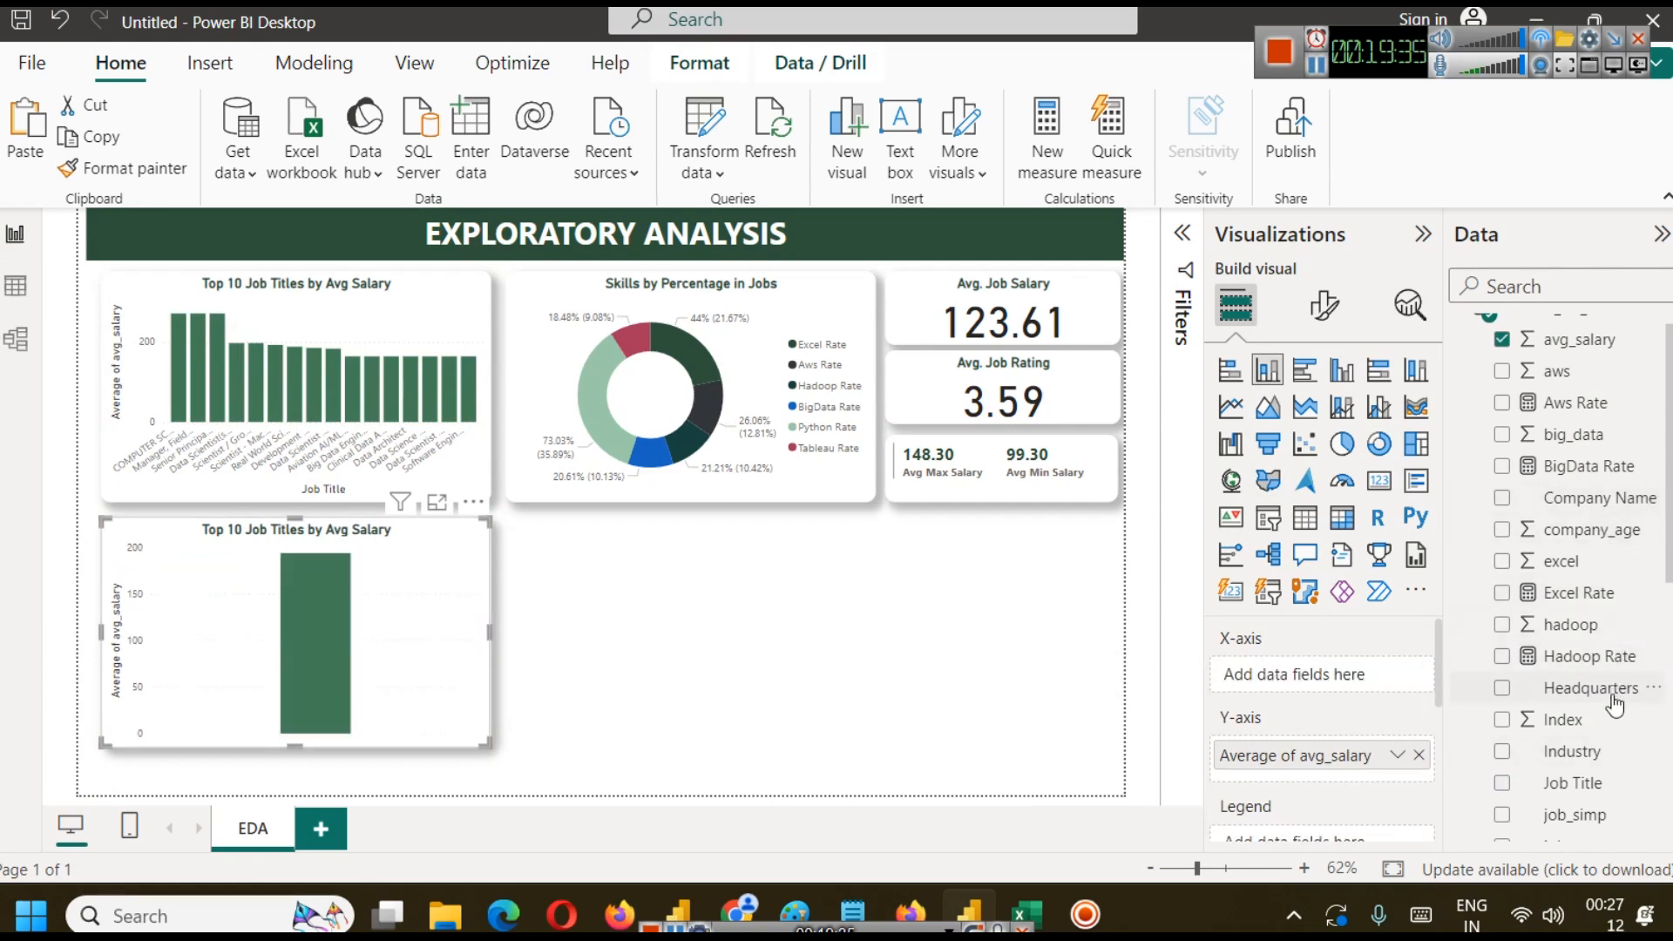
pyautogui.moveTo(1577, 753); pyautogui.dragTo(1281, 676)
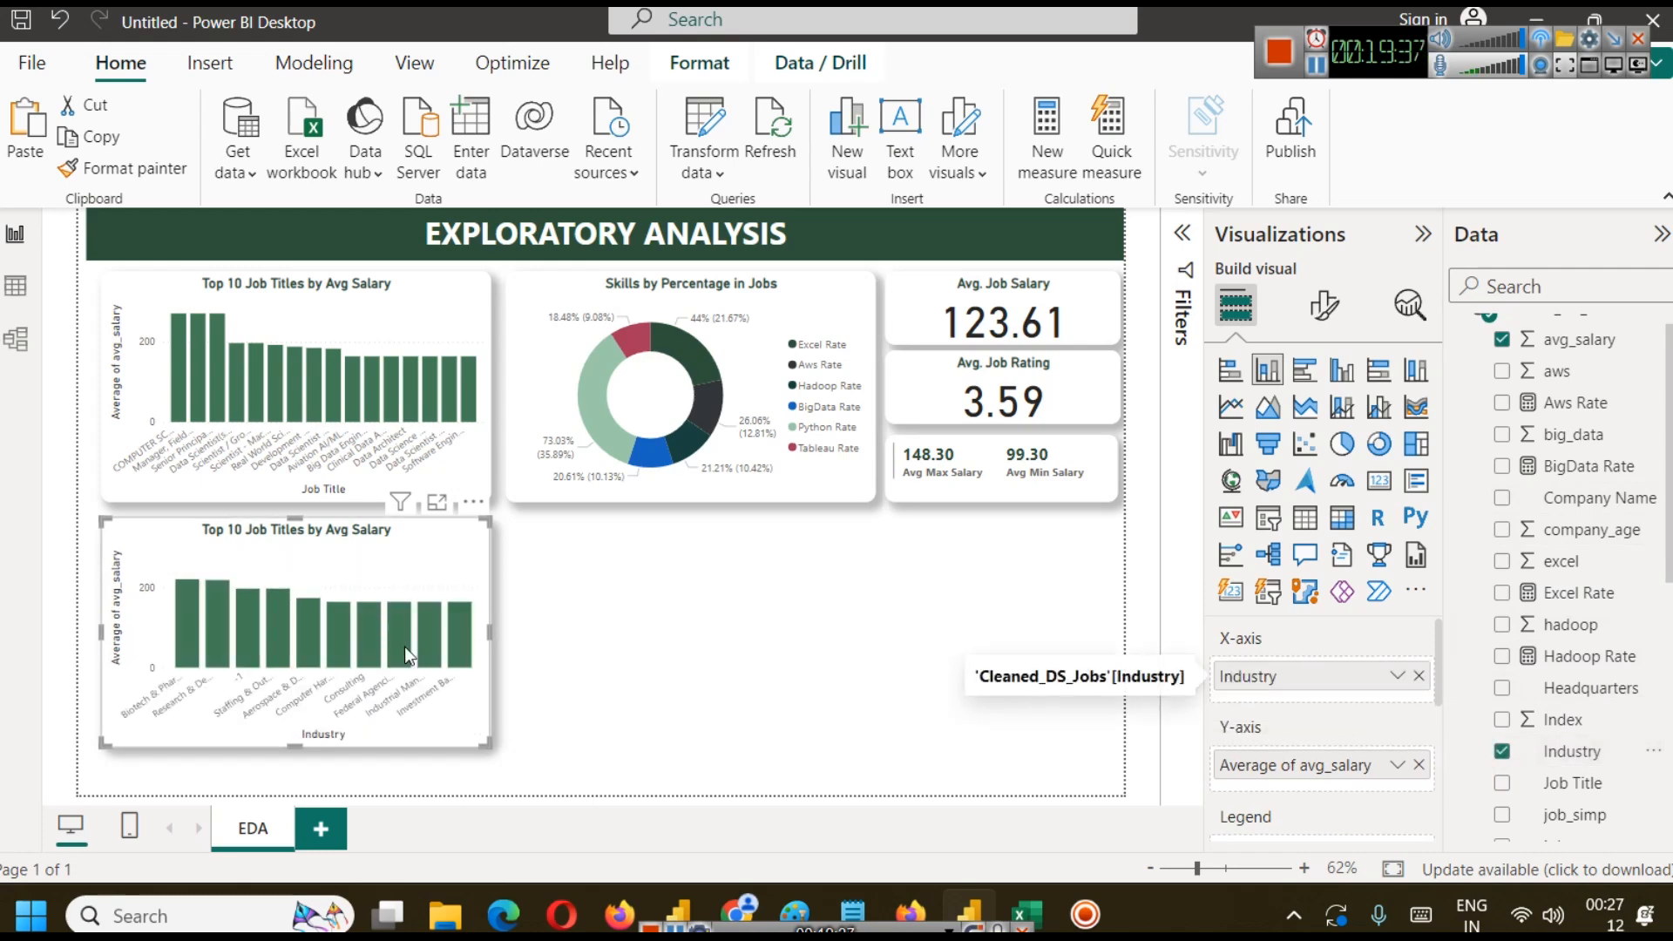
pyautogui.moveTo(192, 624)
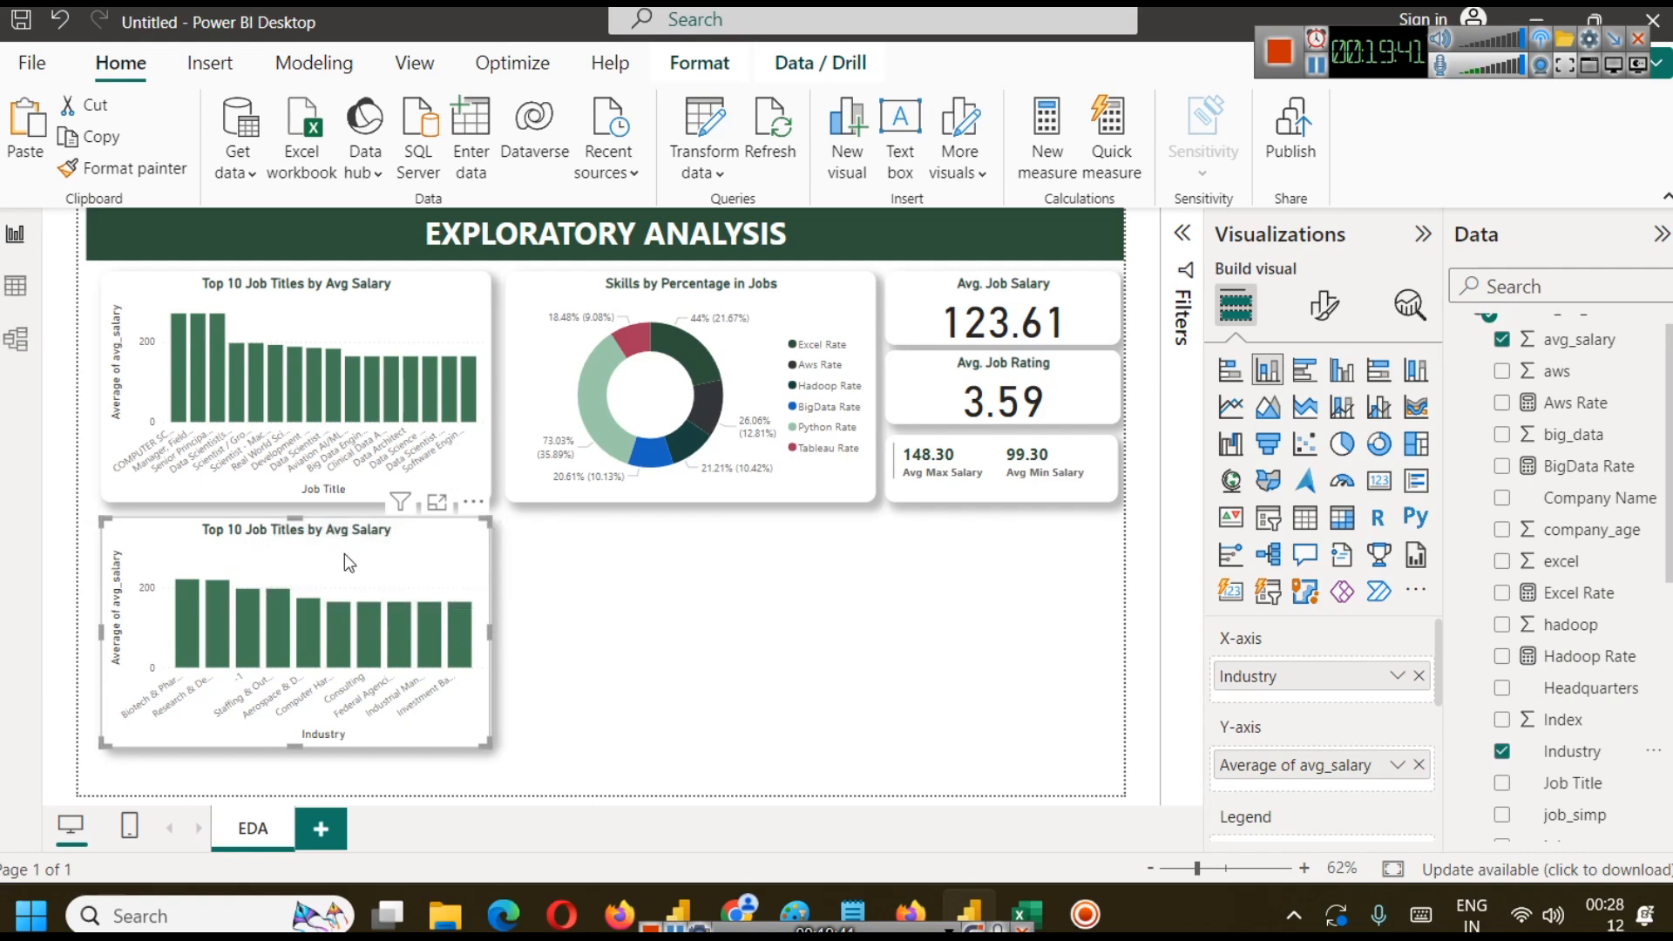
# Remove the Job Title top 10 filter from the duplicated Industry chart.
pyautogui.click(1181, 233)
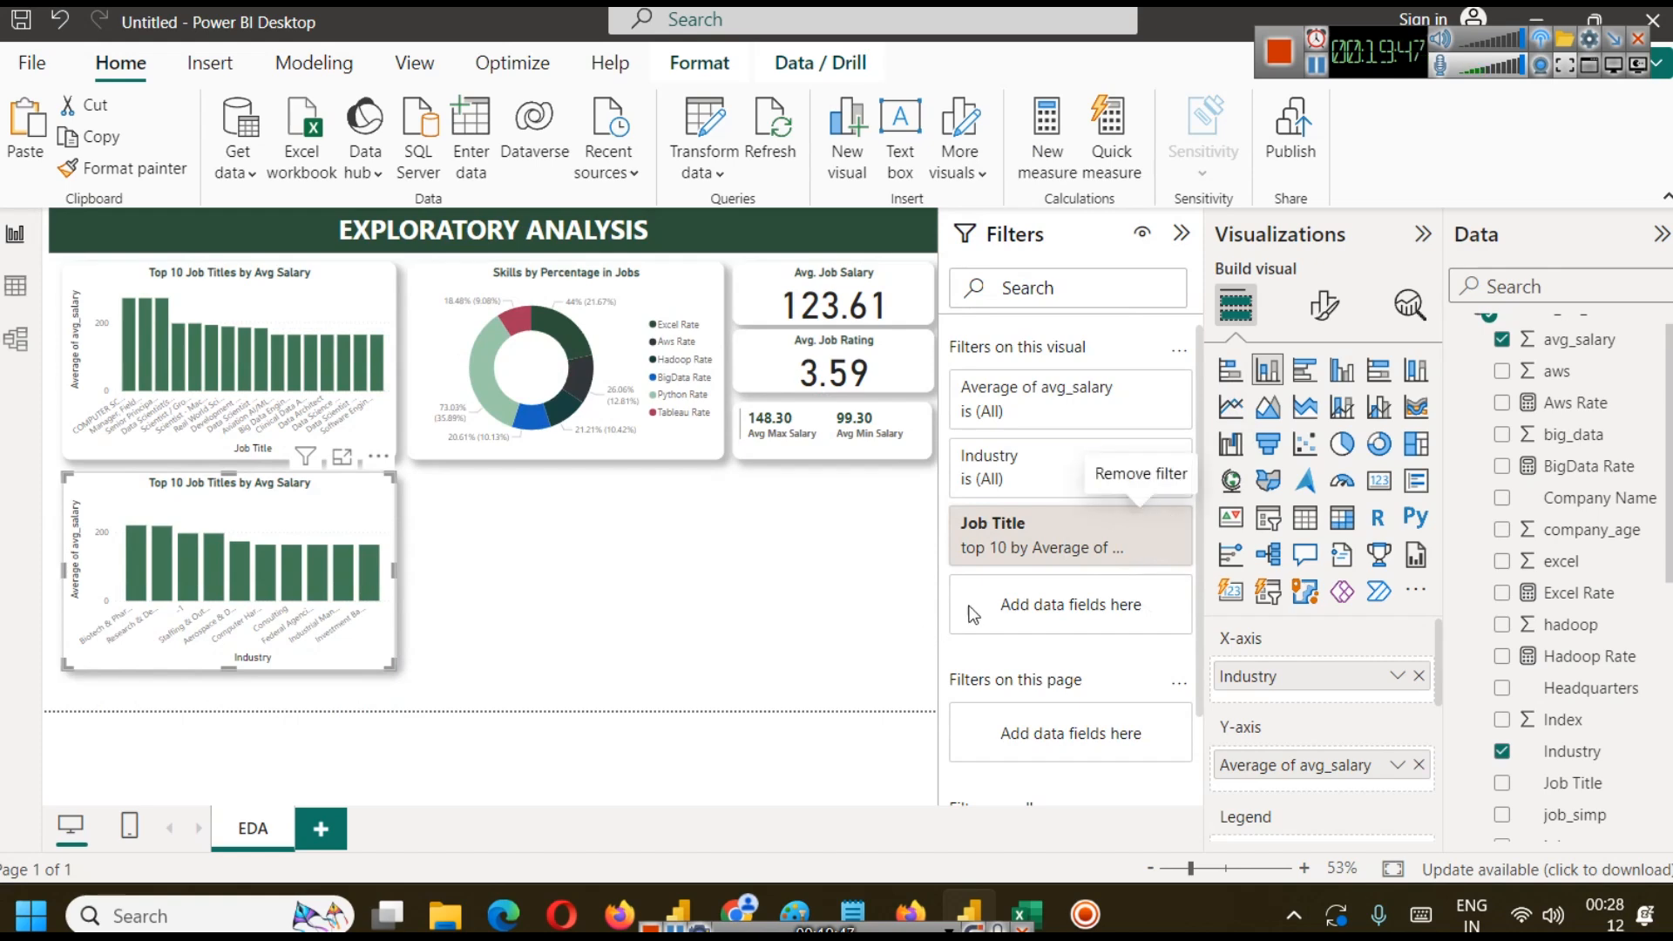
pyautogui.click(1140, 522)
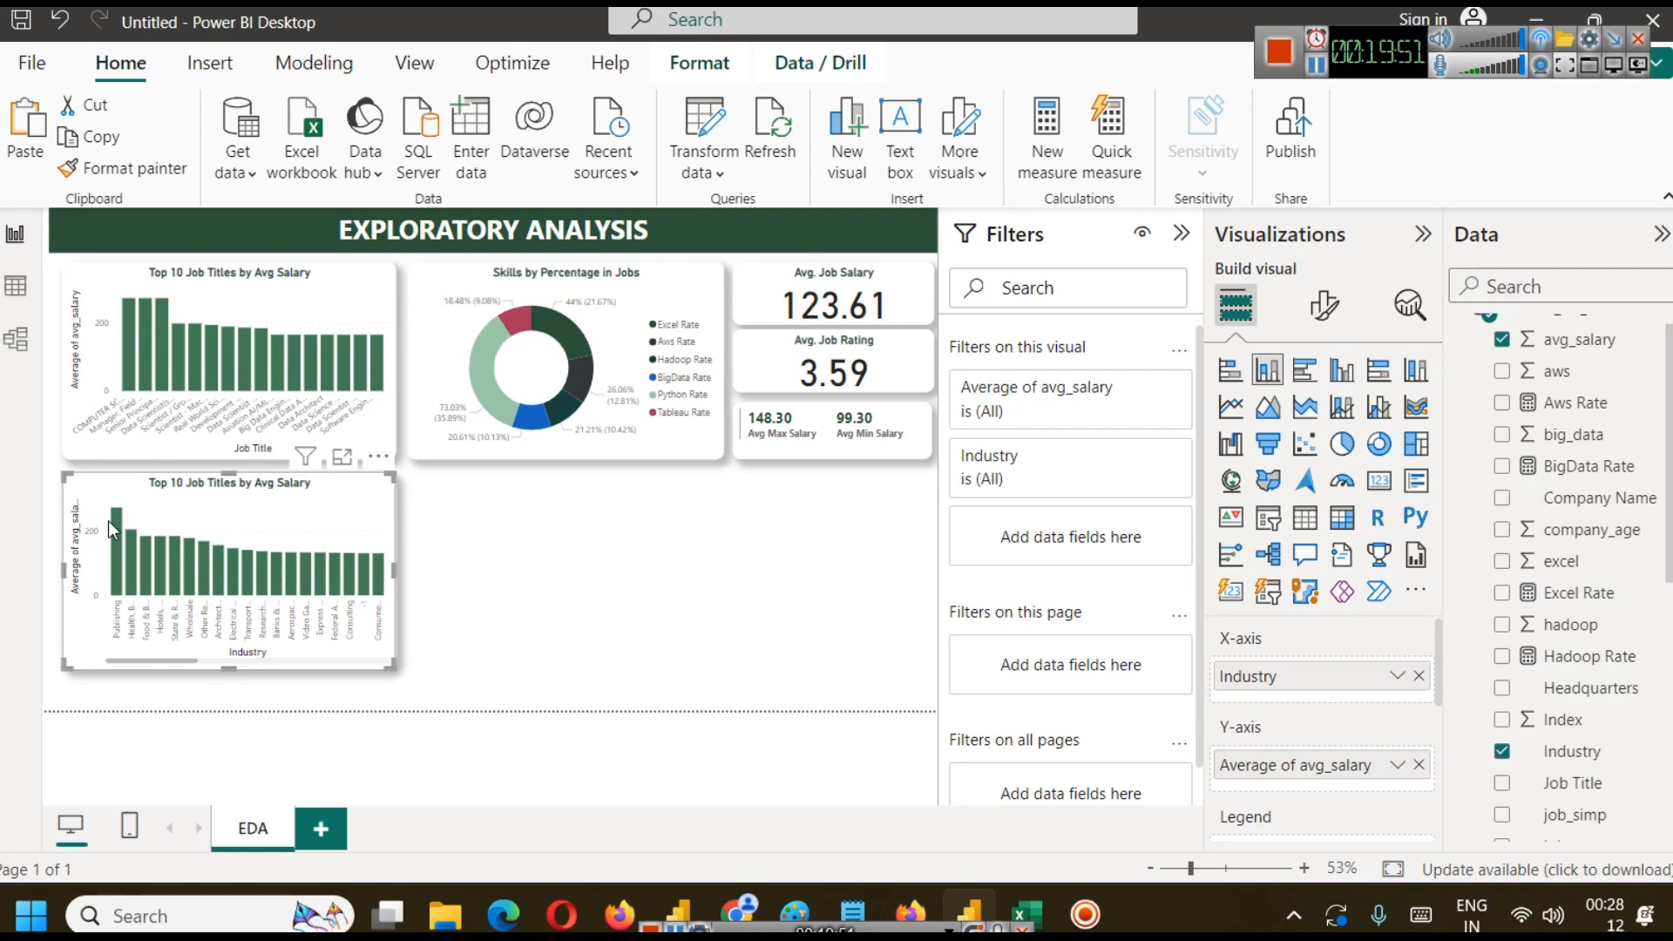
pyautogui.moveTo(118, 522)
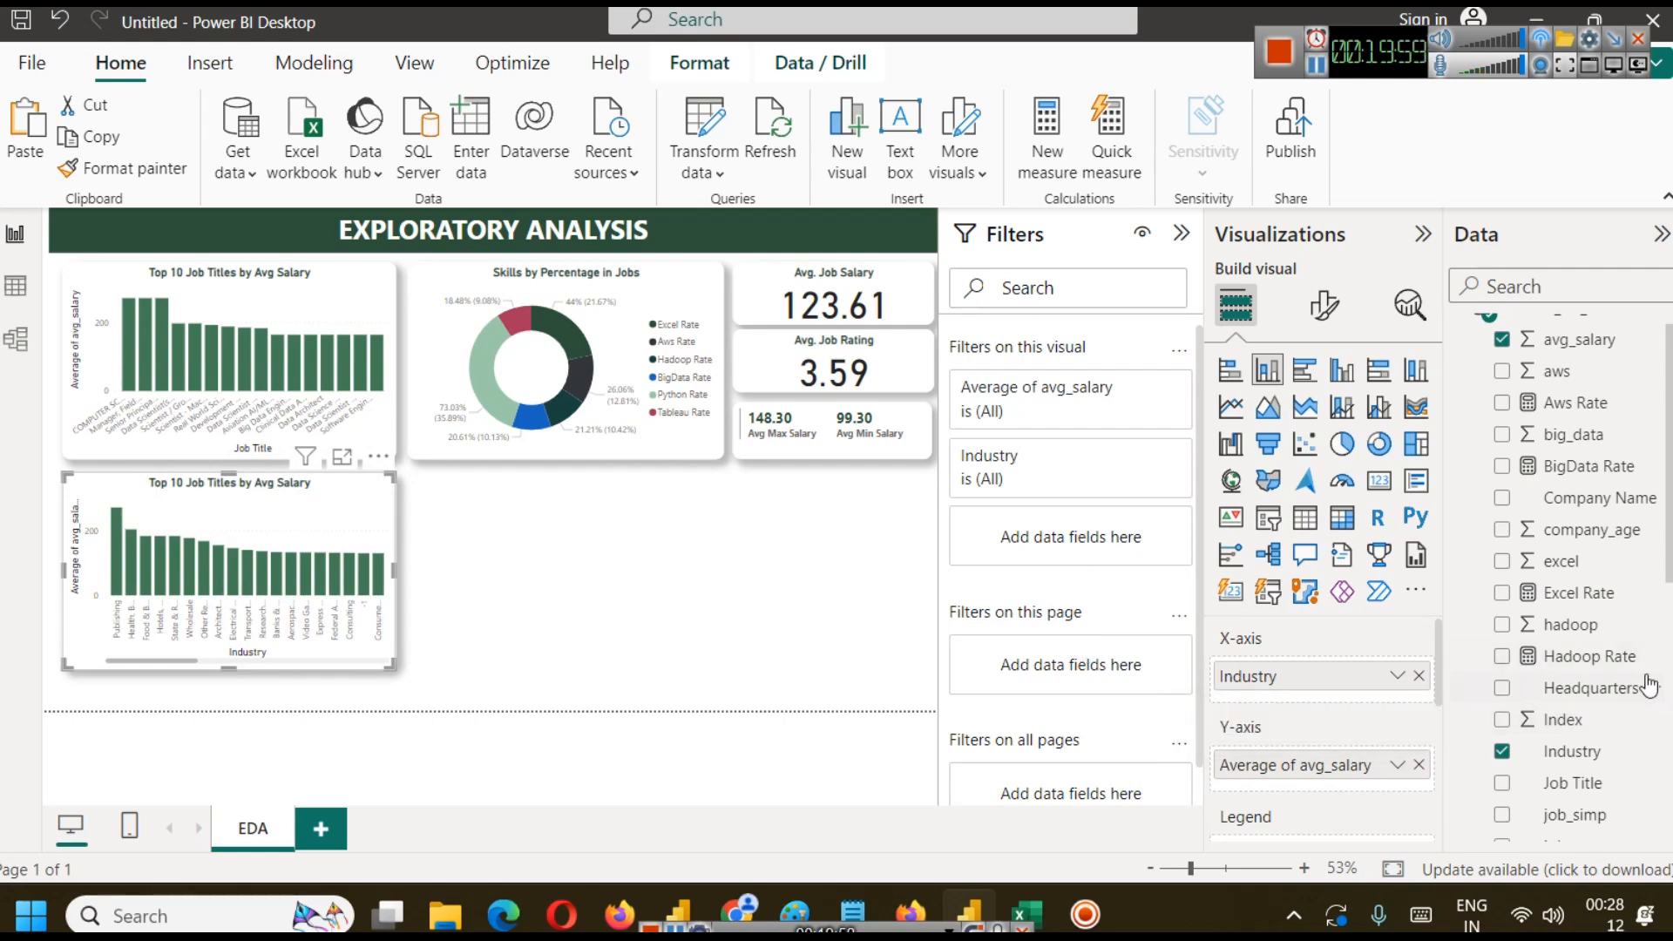
pyautogui.moveTo(1569, 751); pyautogui.dragTo(1022, 545)
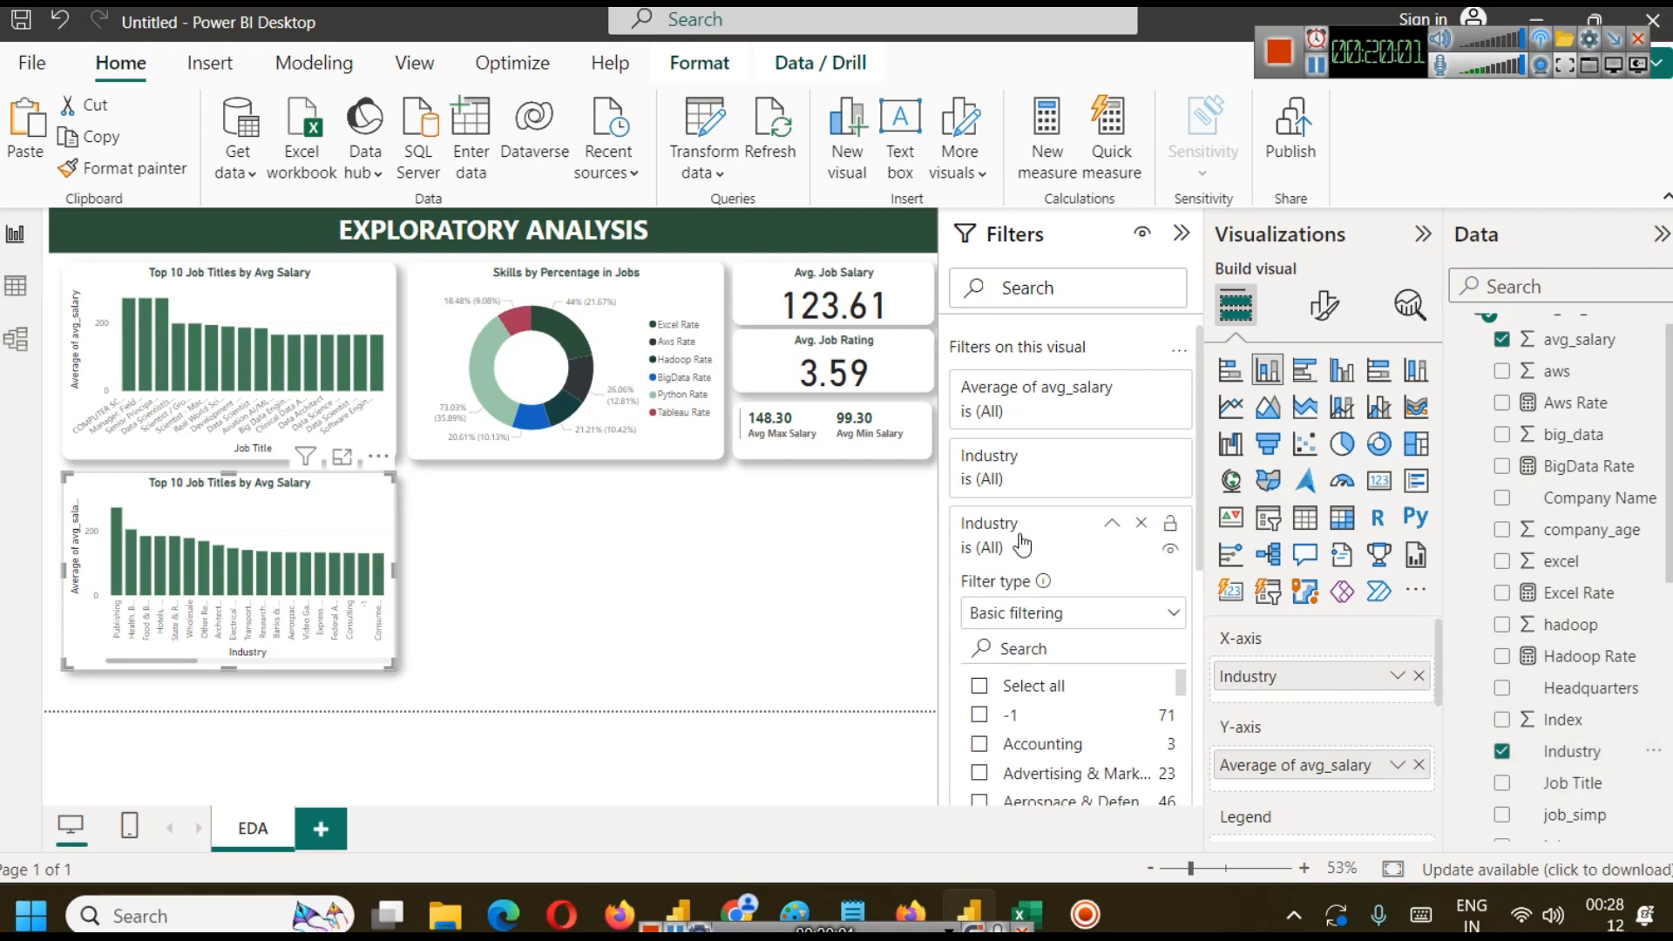
pyautogui.click(1105, 613)
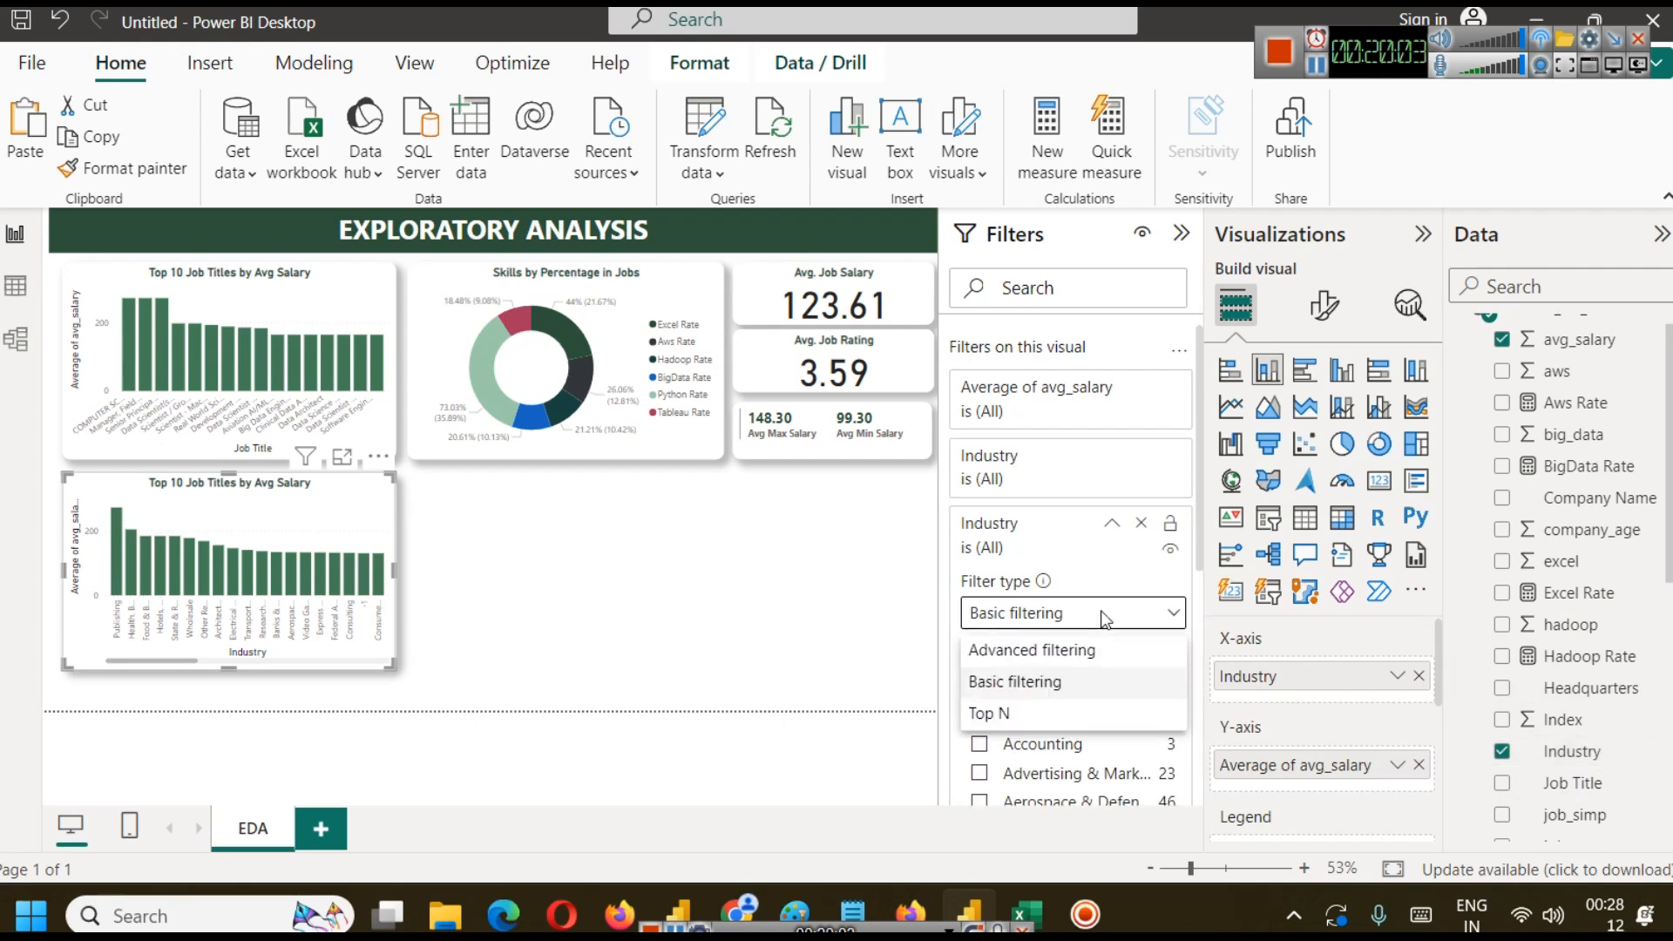
pyautogui.click(990, 713)
pyautogui.scroll(-3, 1128, 667)
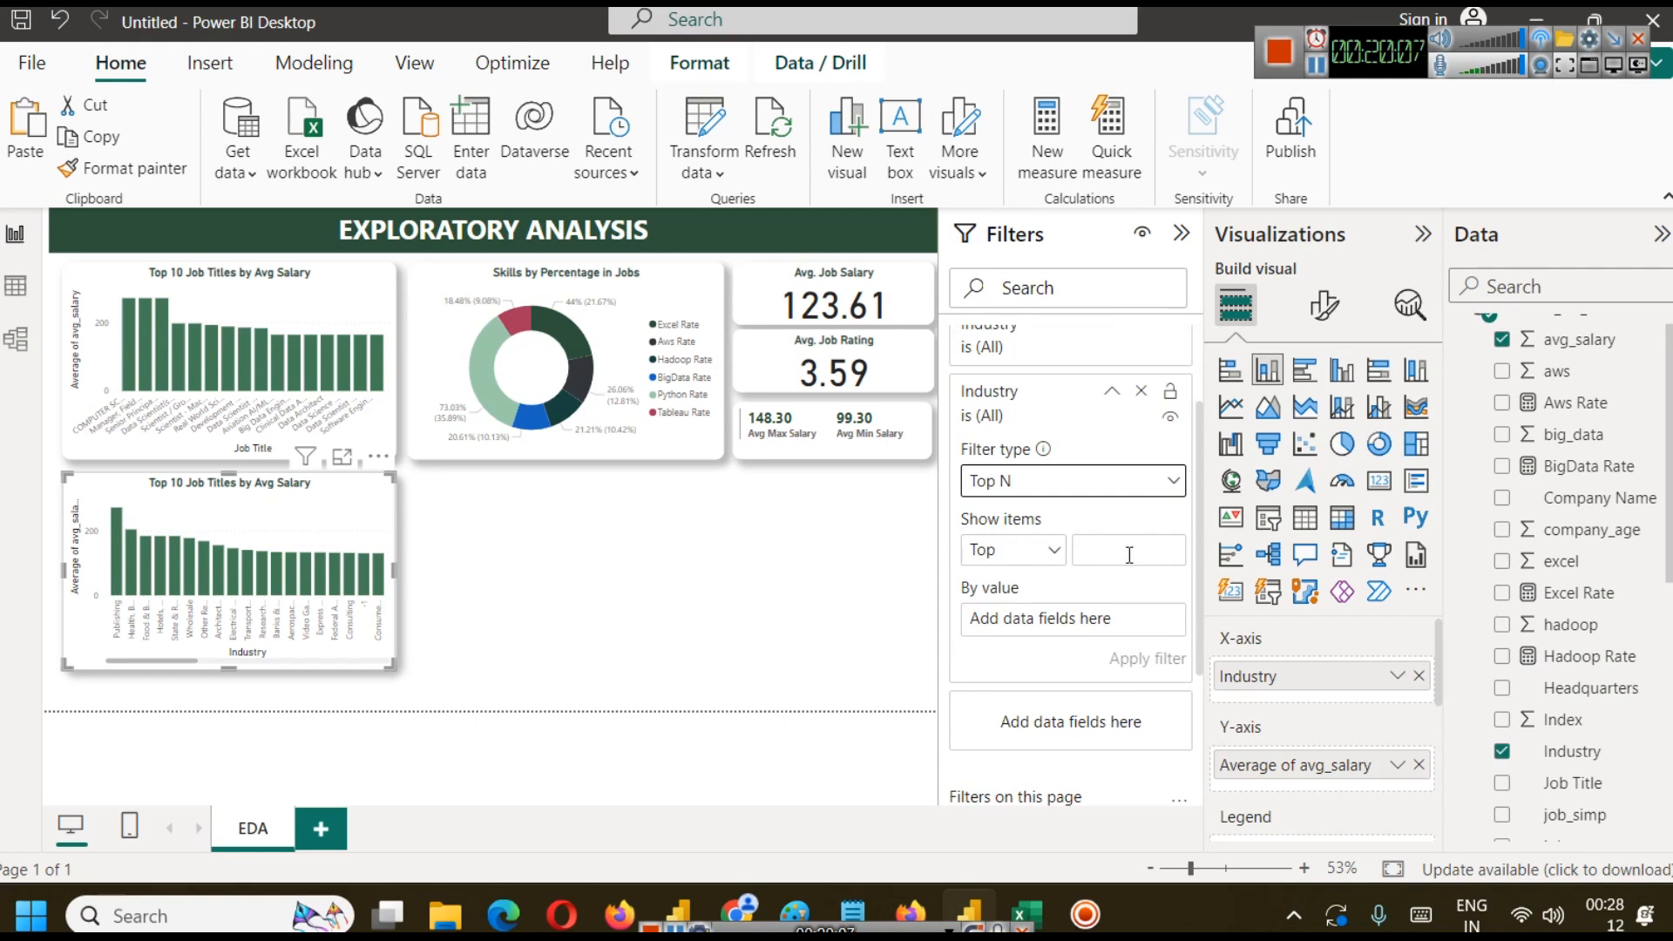
pyautogui.scroll(-2, 1513, 766)
pyautogui.scroll(2, 1509, 765)
pyautogui.click(1560, 339)
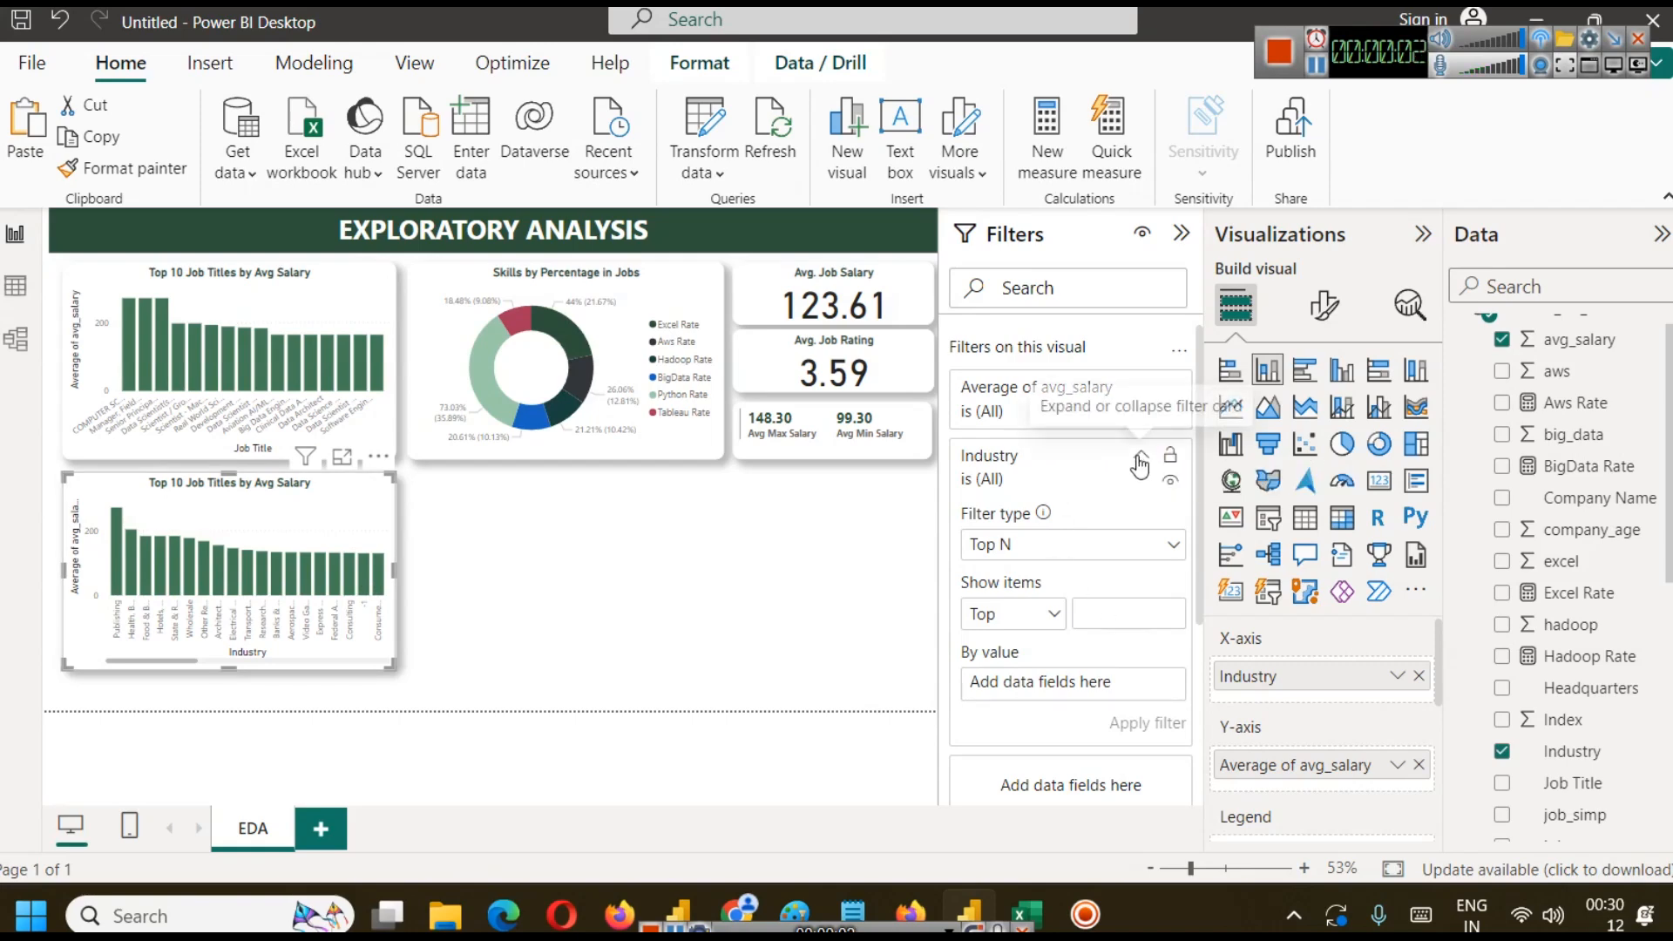
# Filter the lower chart's Industry field with Top N to the top 10 by average of avg_salary.
pyautogui.click(1139, 458)
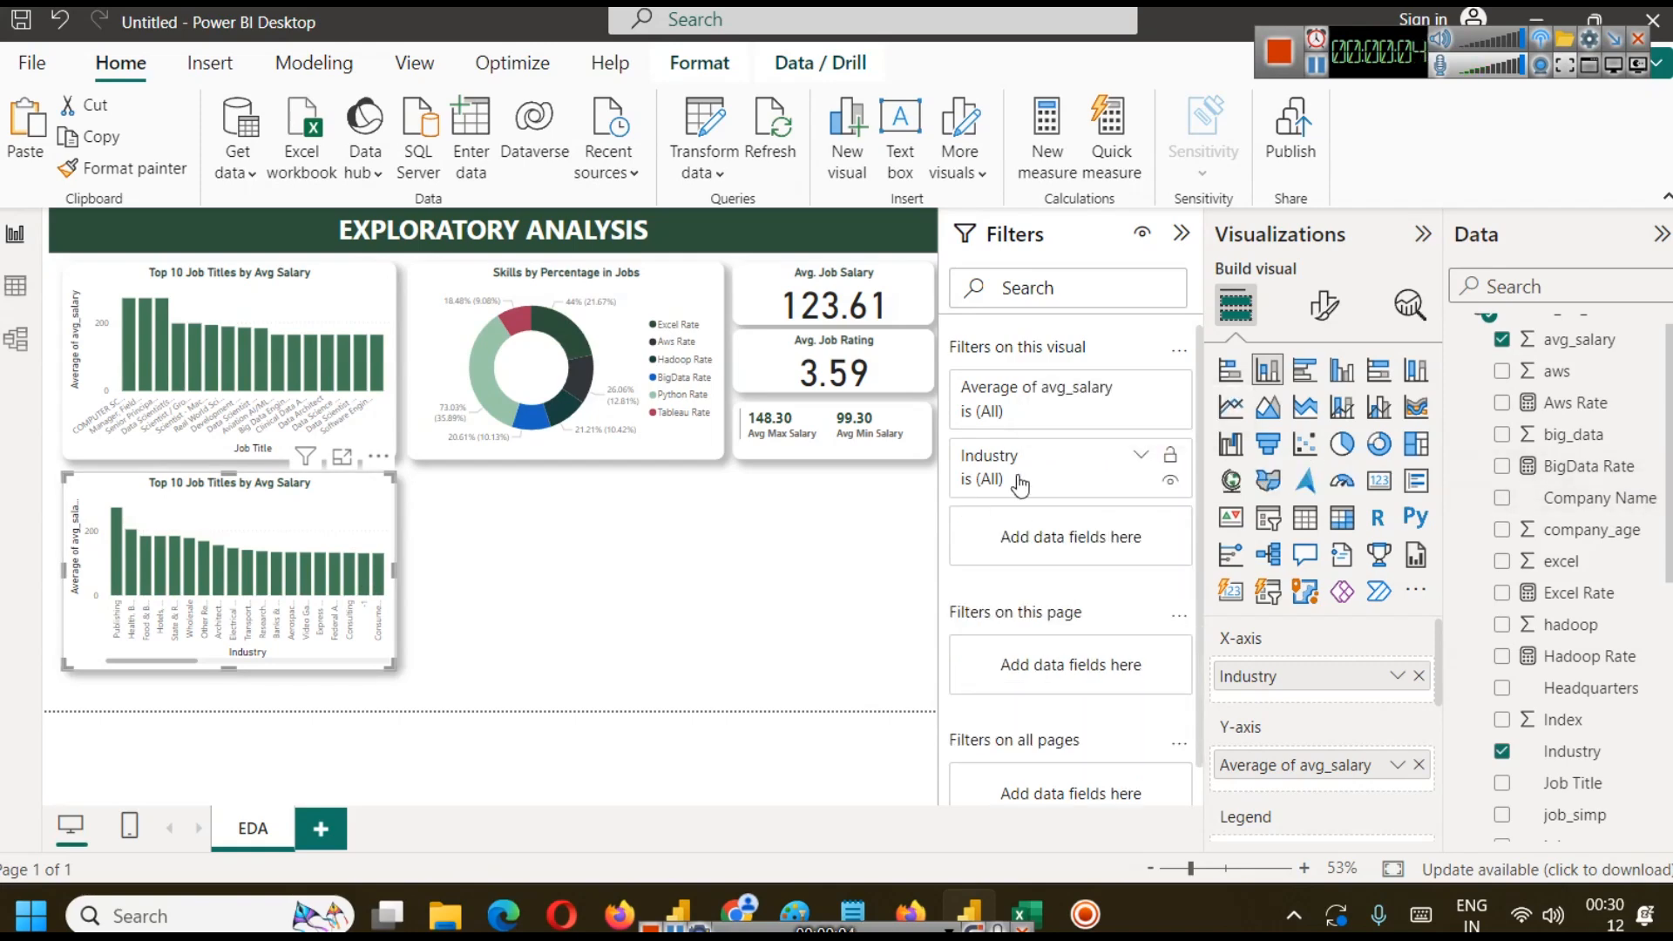
pyautogui.click(1139, 457)
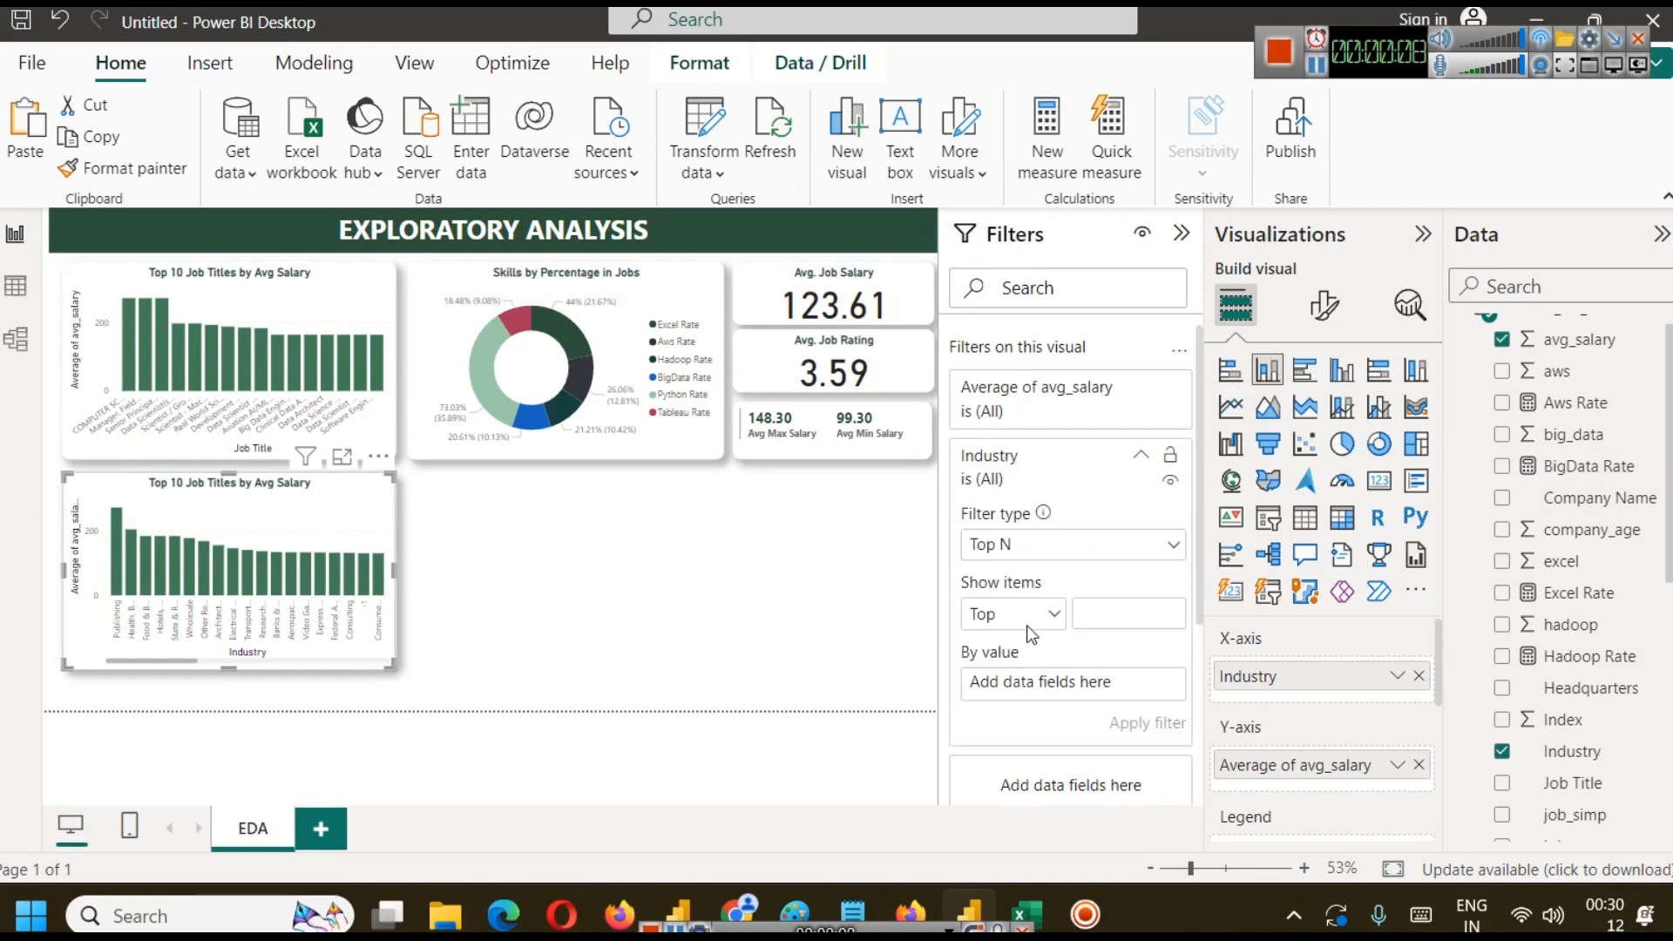
pyautogui.click(1054, 545)
pyautogui.click(1037, 643)
pyautogui.click(1146, 614)
pyautogui.moveTo(1577, 340); pyautogui.dragTo(1048, 692)
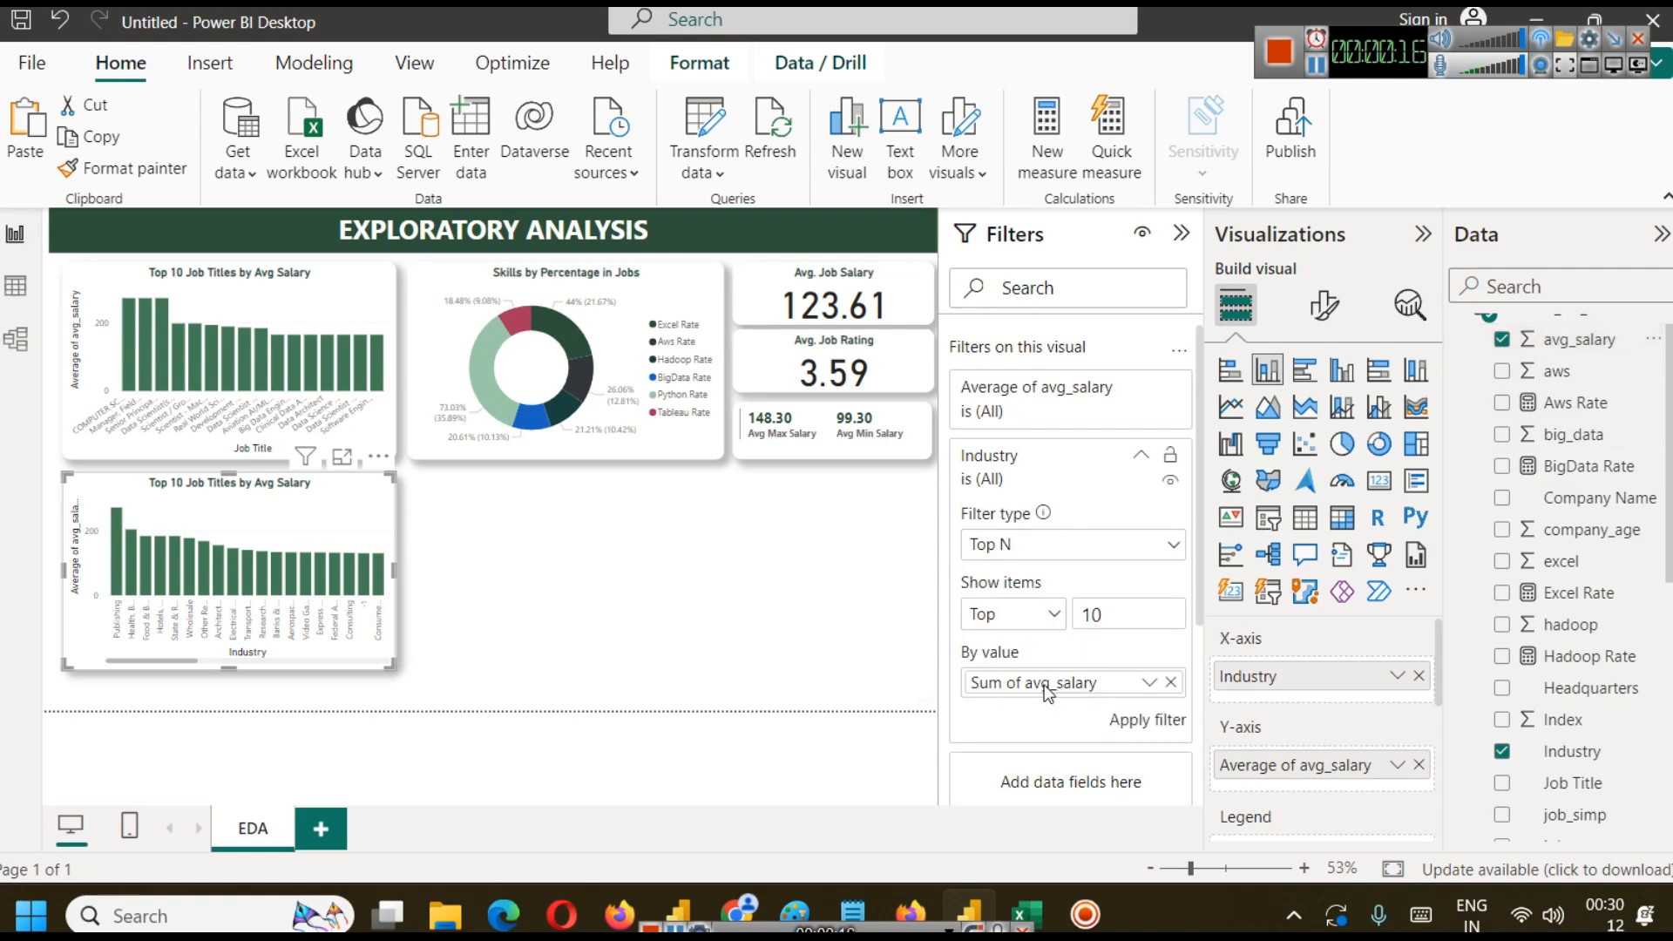
pyautogui.click(1150, 682)
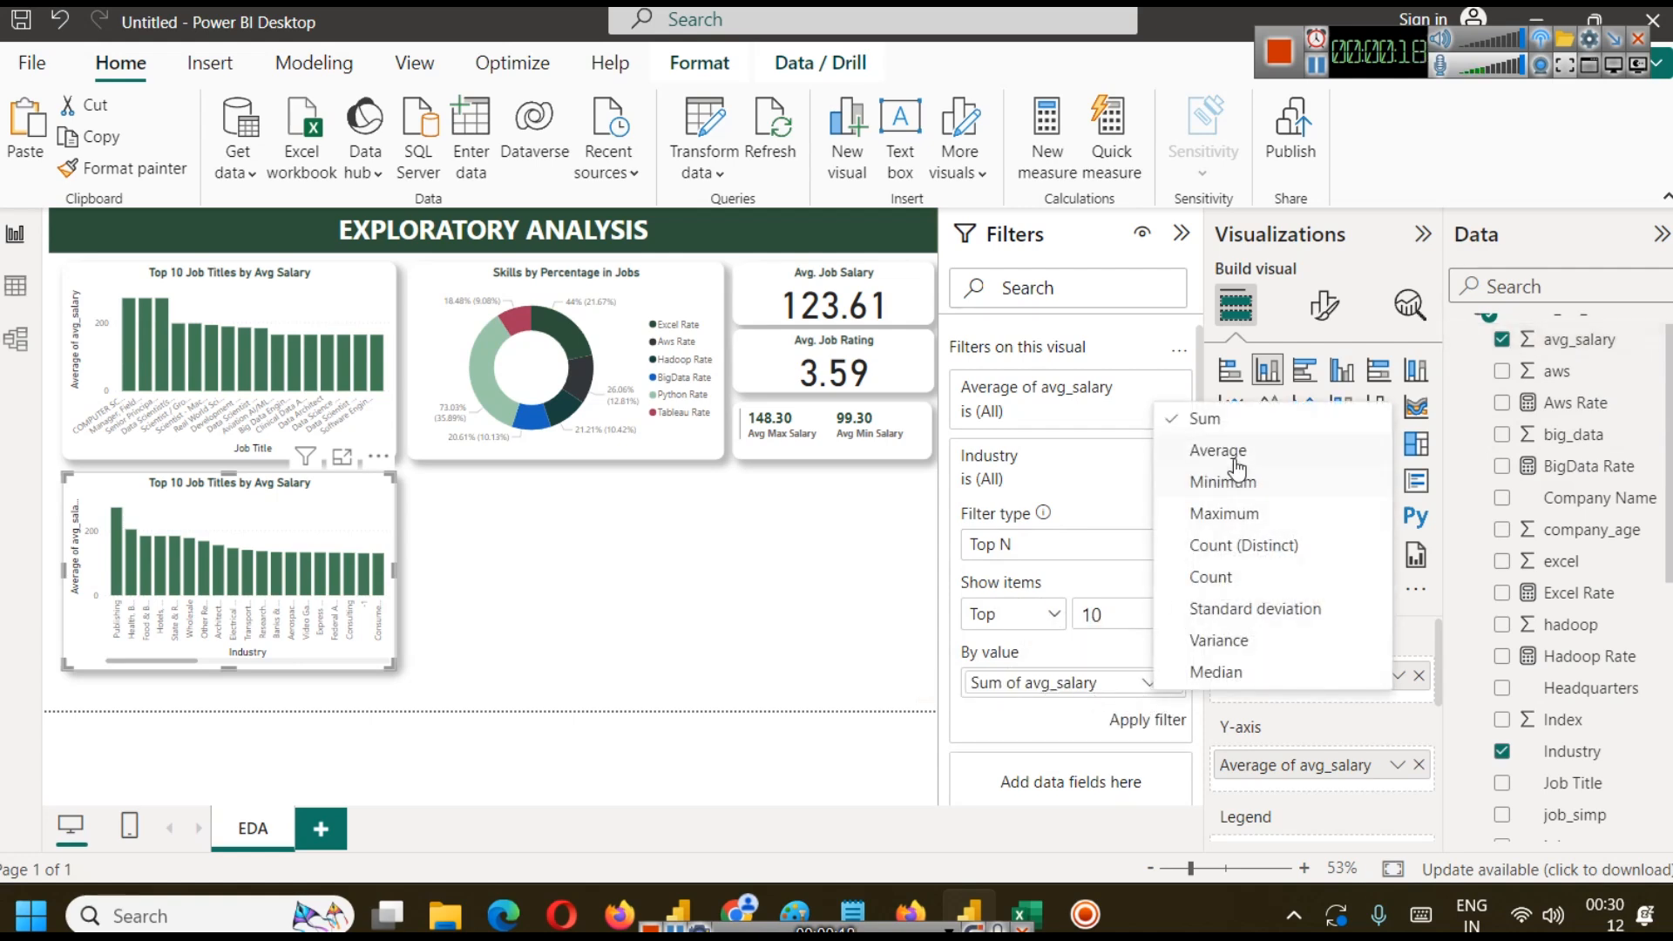
pyautogui.click(1220, 448)
pyautogui.click(1131, 723)
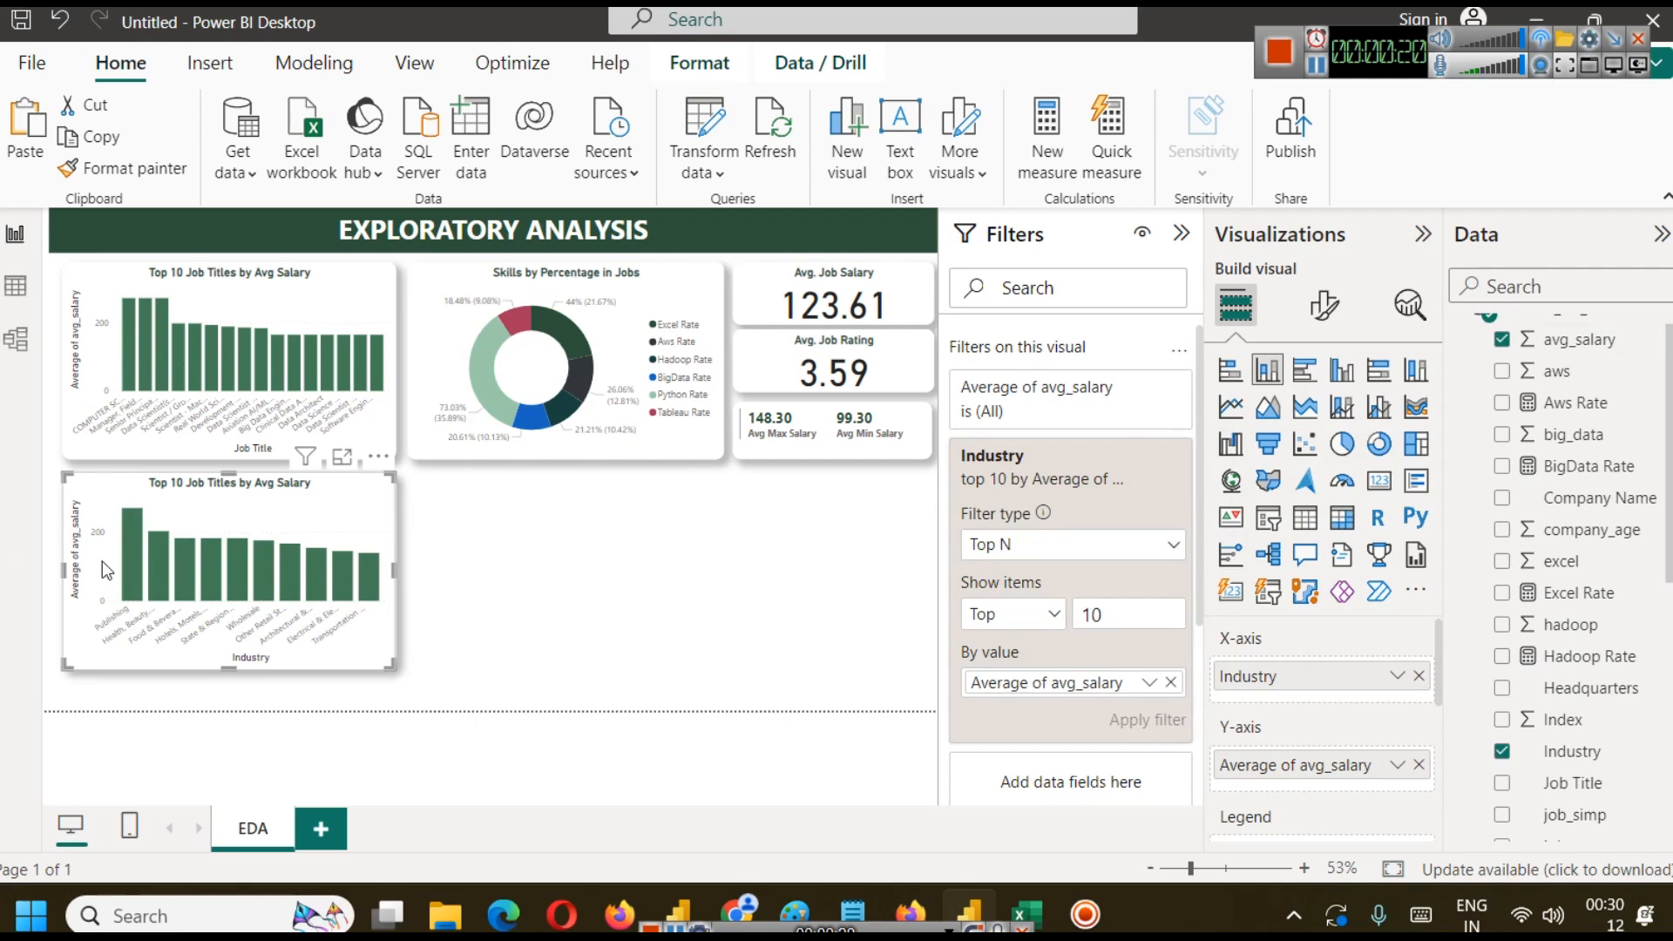
pyautogui.moveTo(135, 540)
pyautogui.click(558, 558)
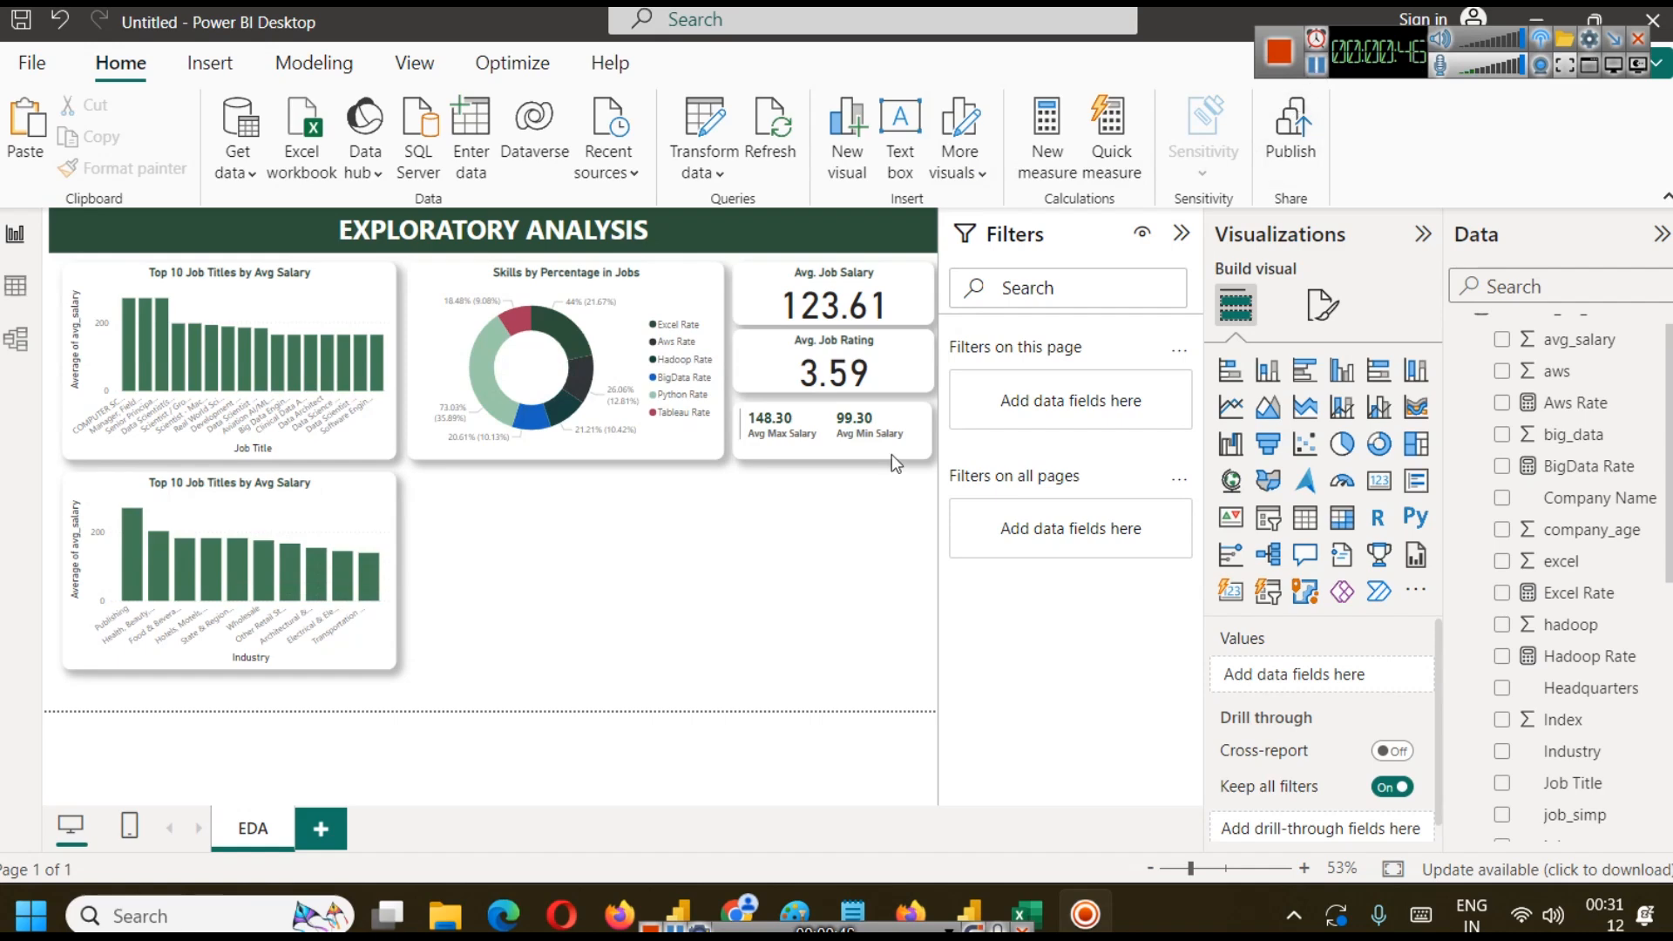
# Color the Industry chart's columns with a gradient on Average of avg_salary, light green for the lowest value and dark green for the highest.
pyautogui.click(335, 521)
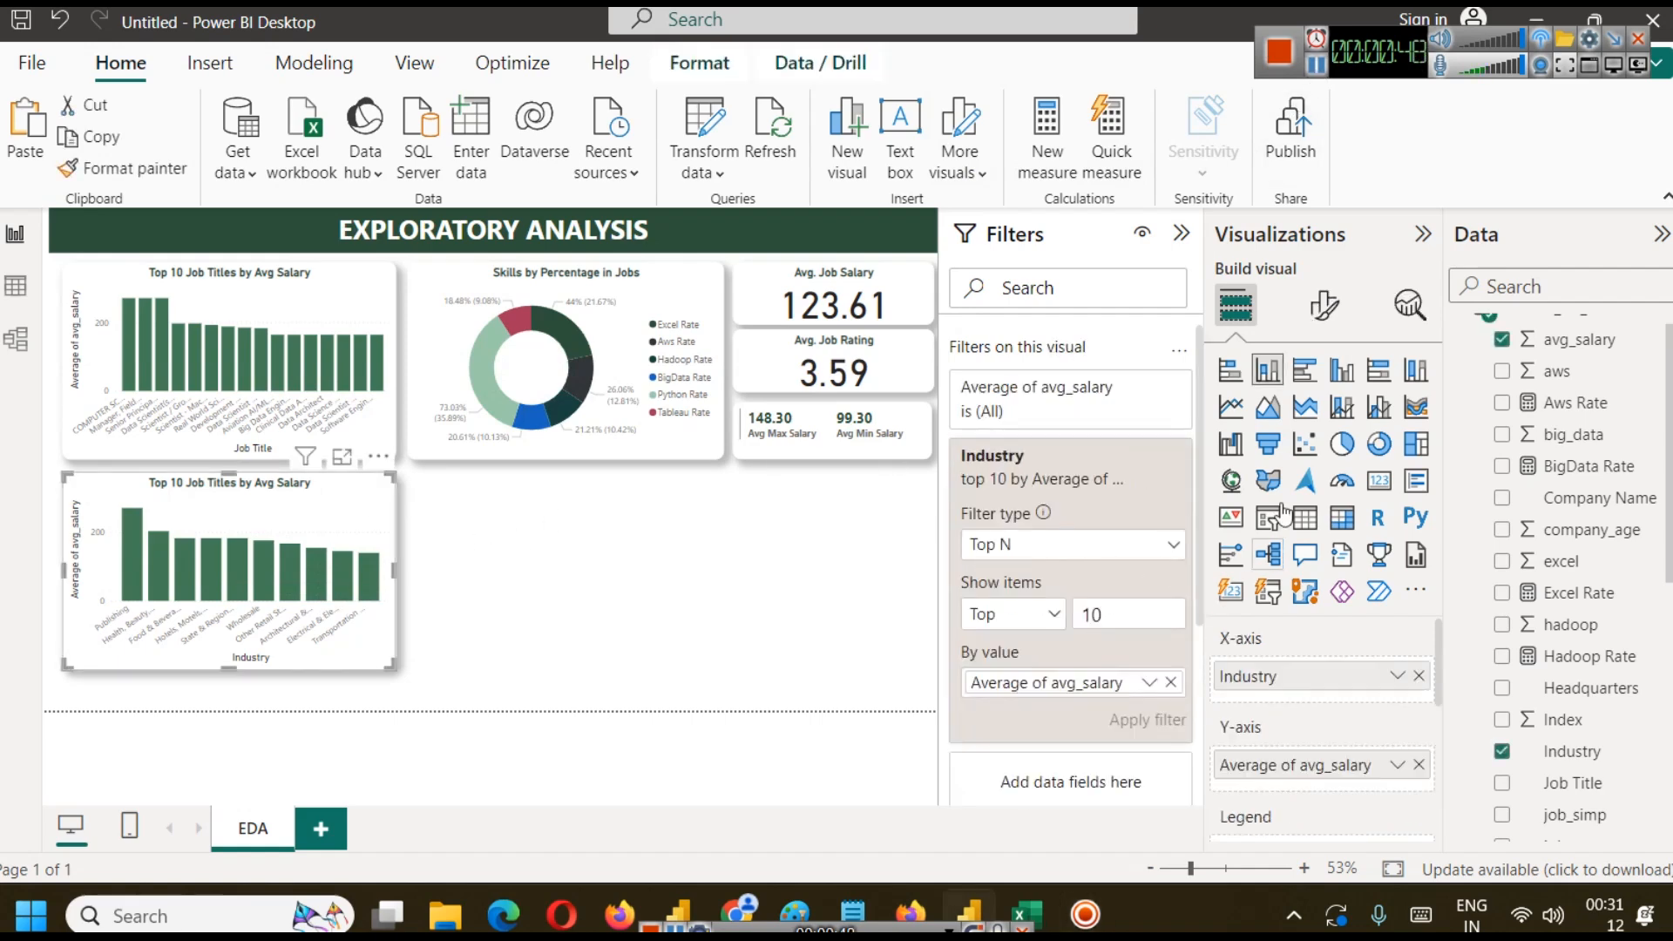
pyautogui.click(1324, 305)
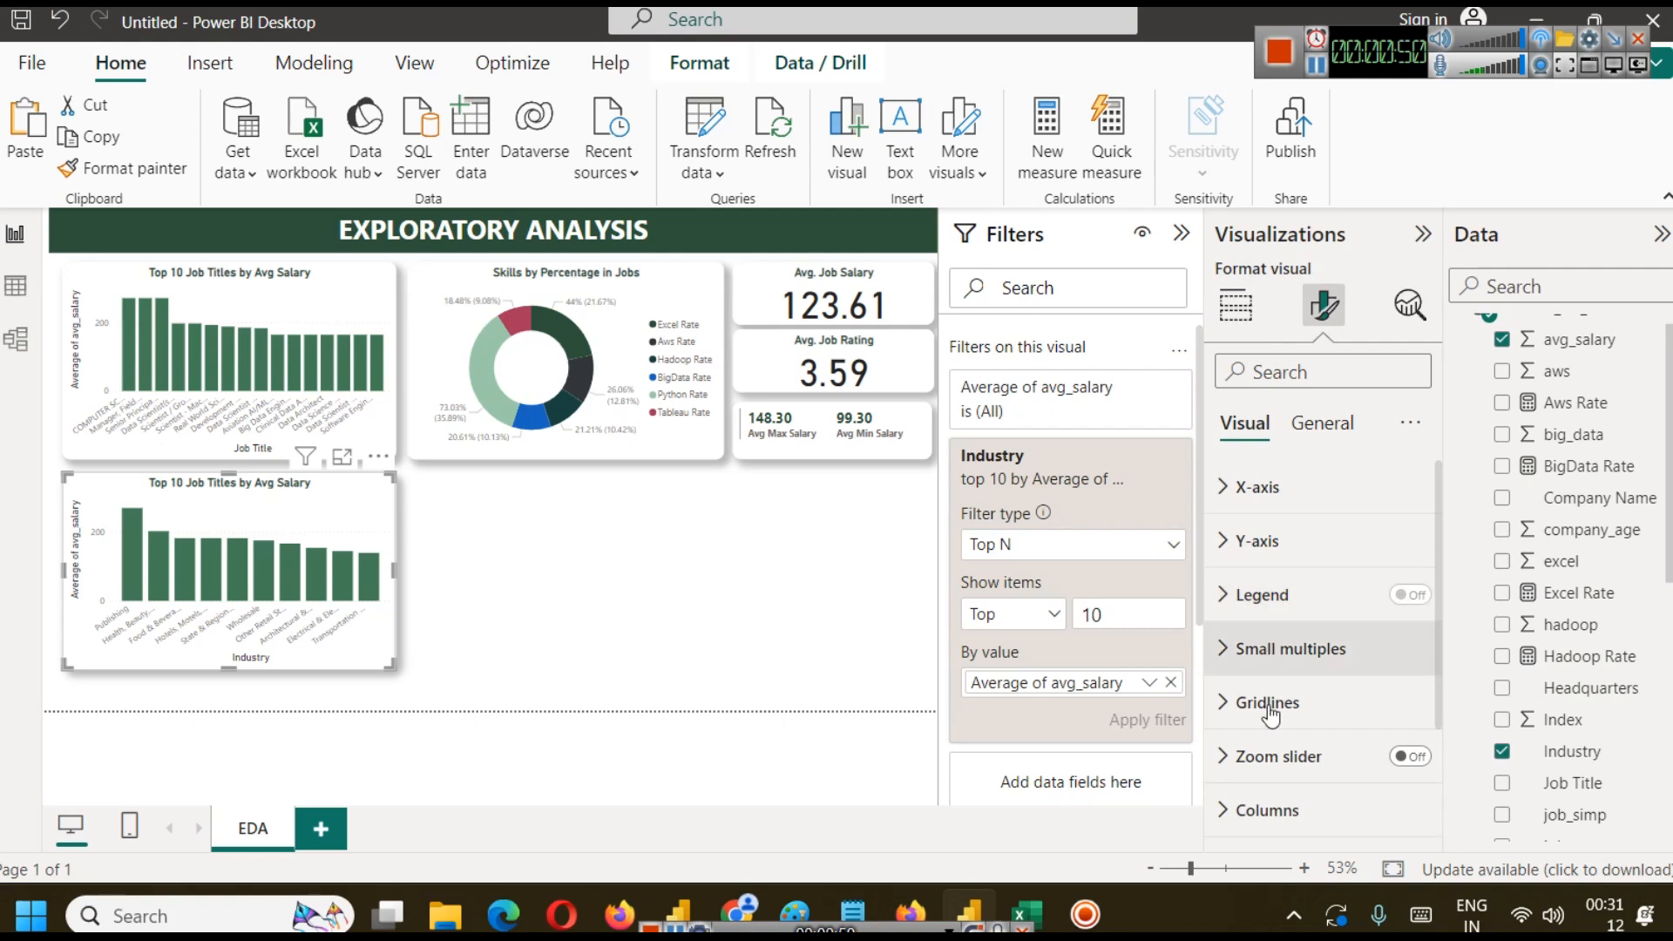
pyautogui.scroll(-3, 1270, 713)
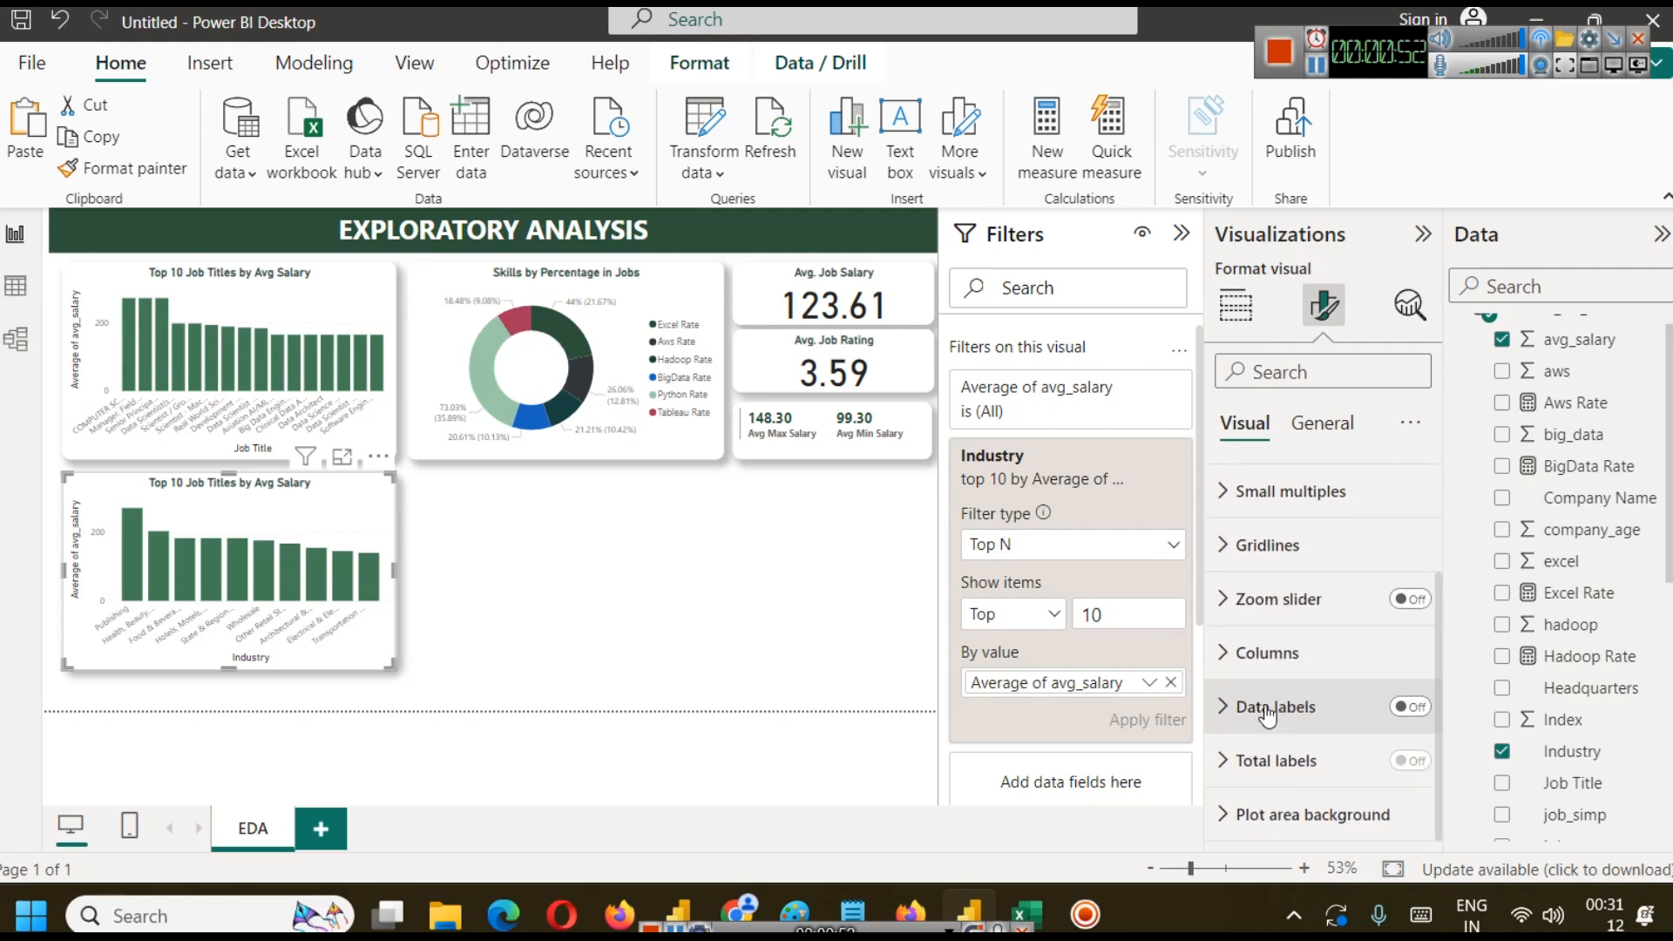
pyautogui.click(1268, 653)
pyautogui.scroll(-3, 1274, 661)
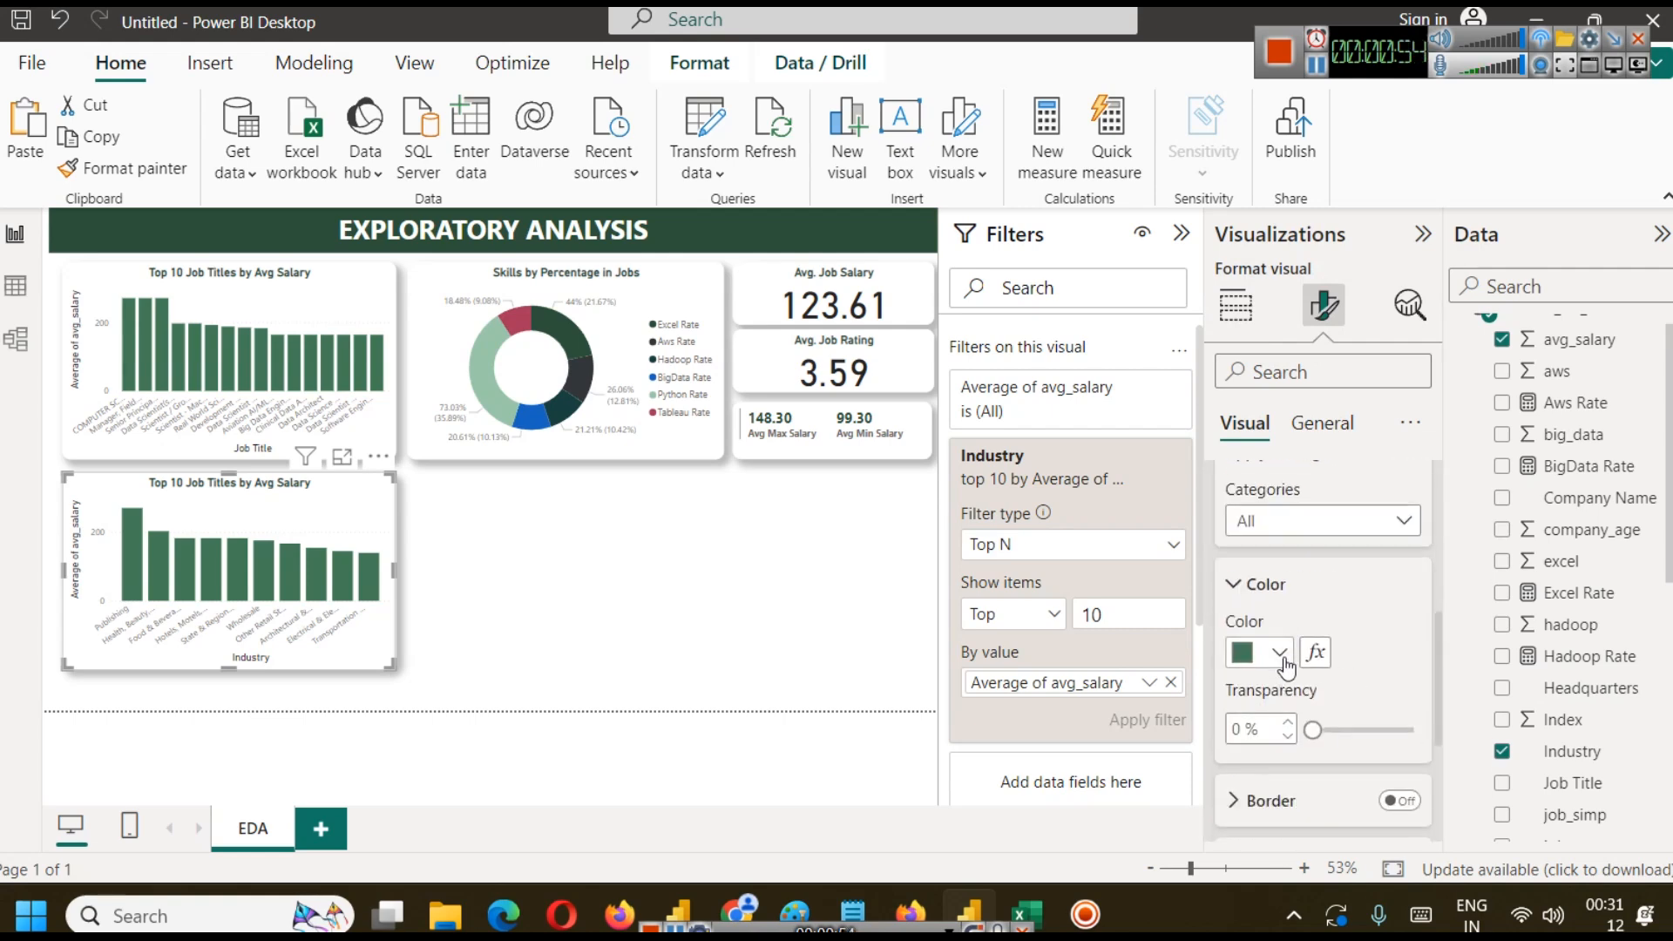
pyautogui.click(1316, 653)
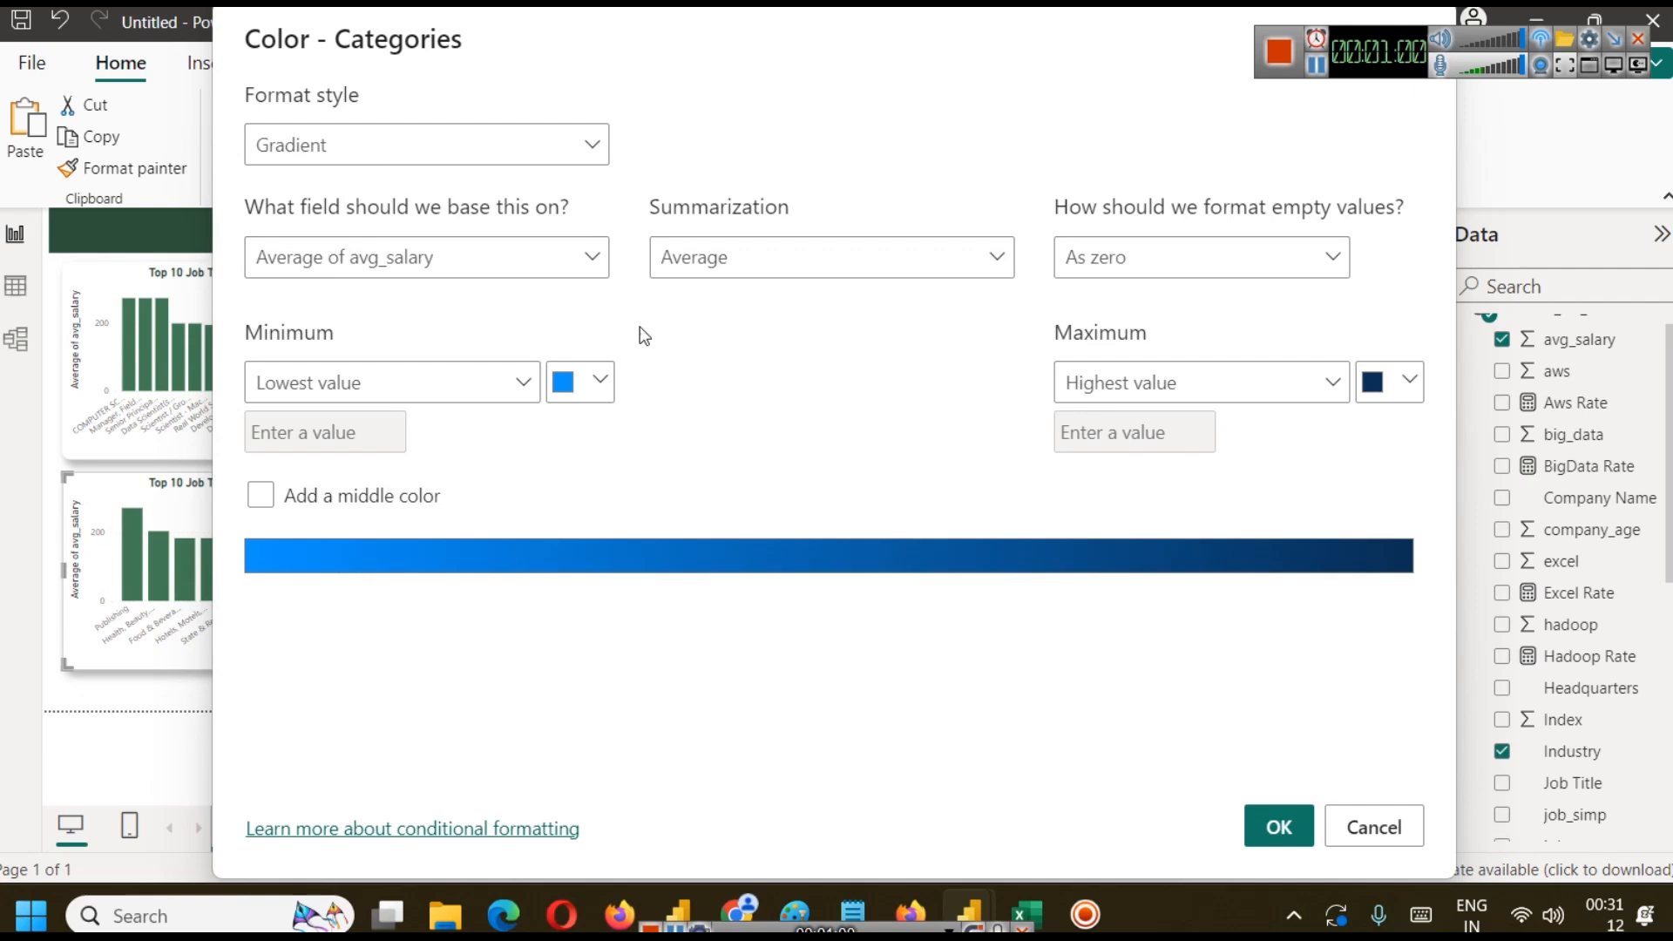
pyautogui.click(602, 384)
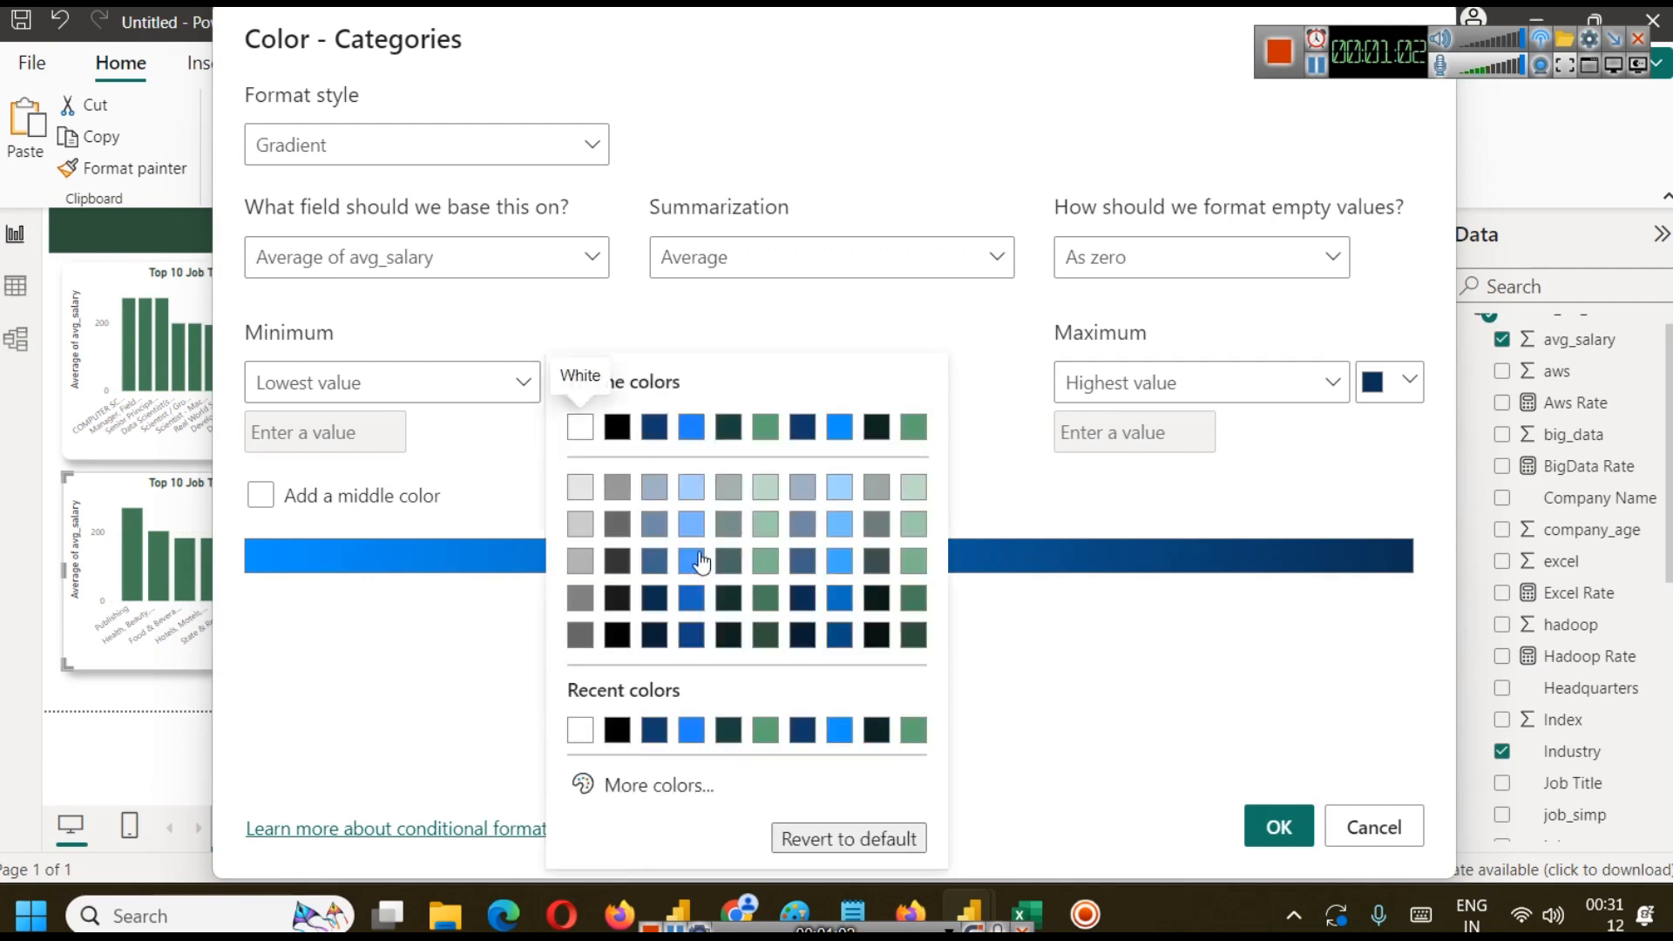
pyautogui.click(915, 492)
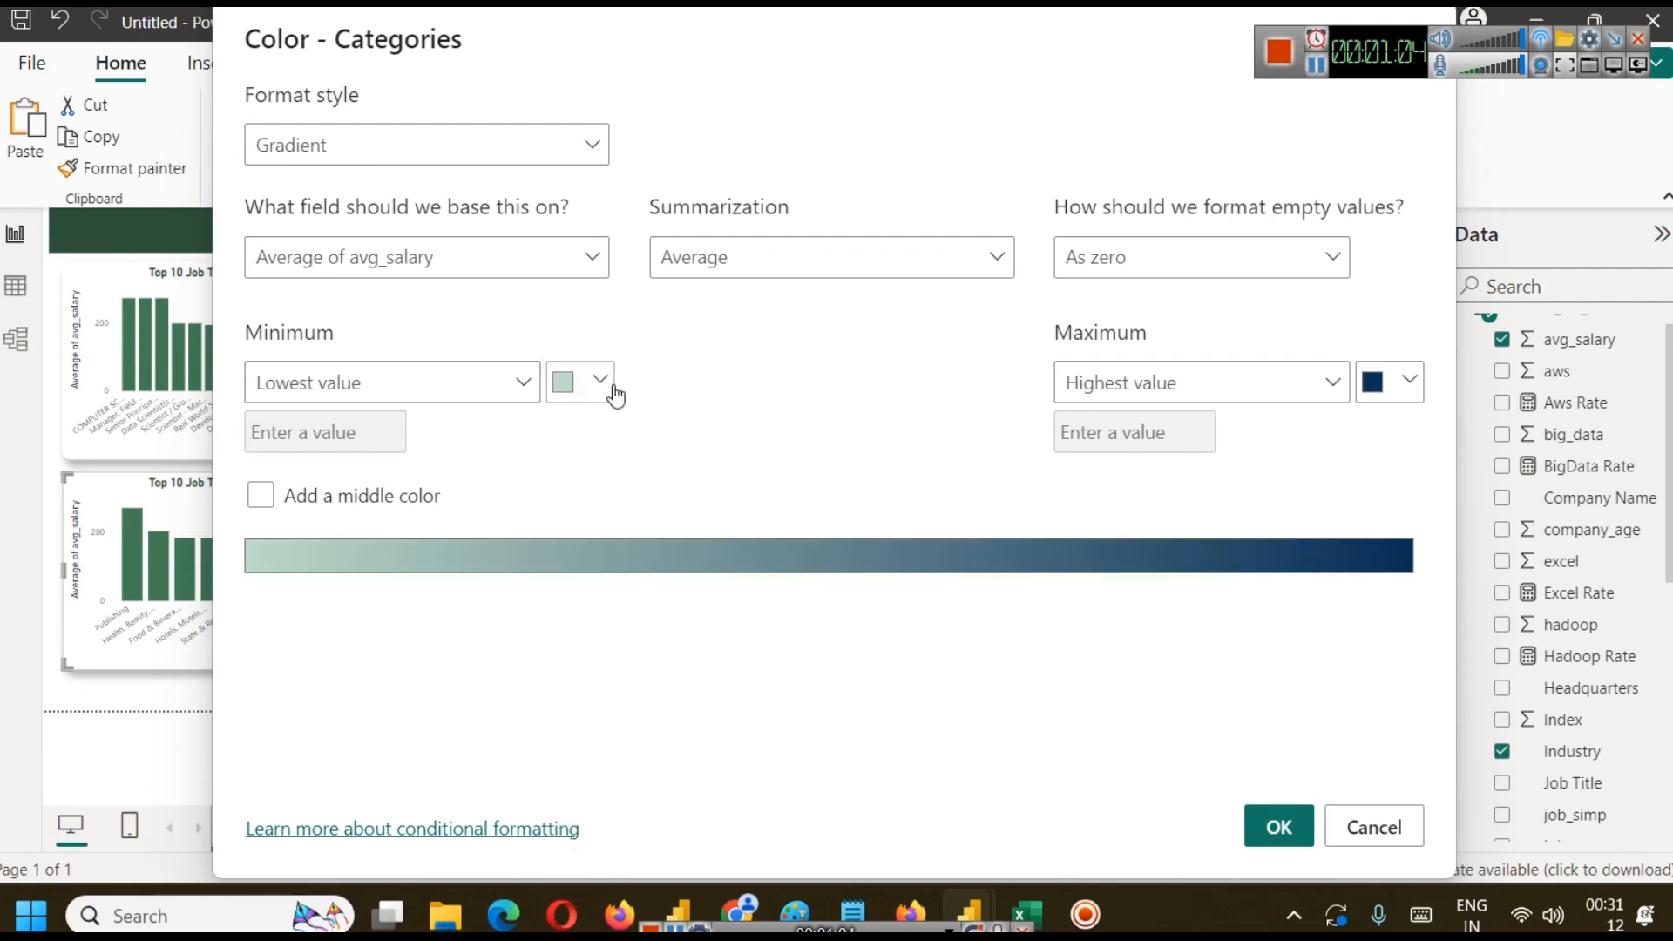
pyautogui.click(1410, 383)
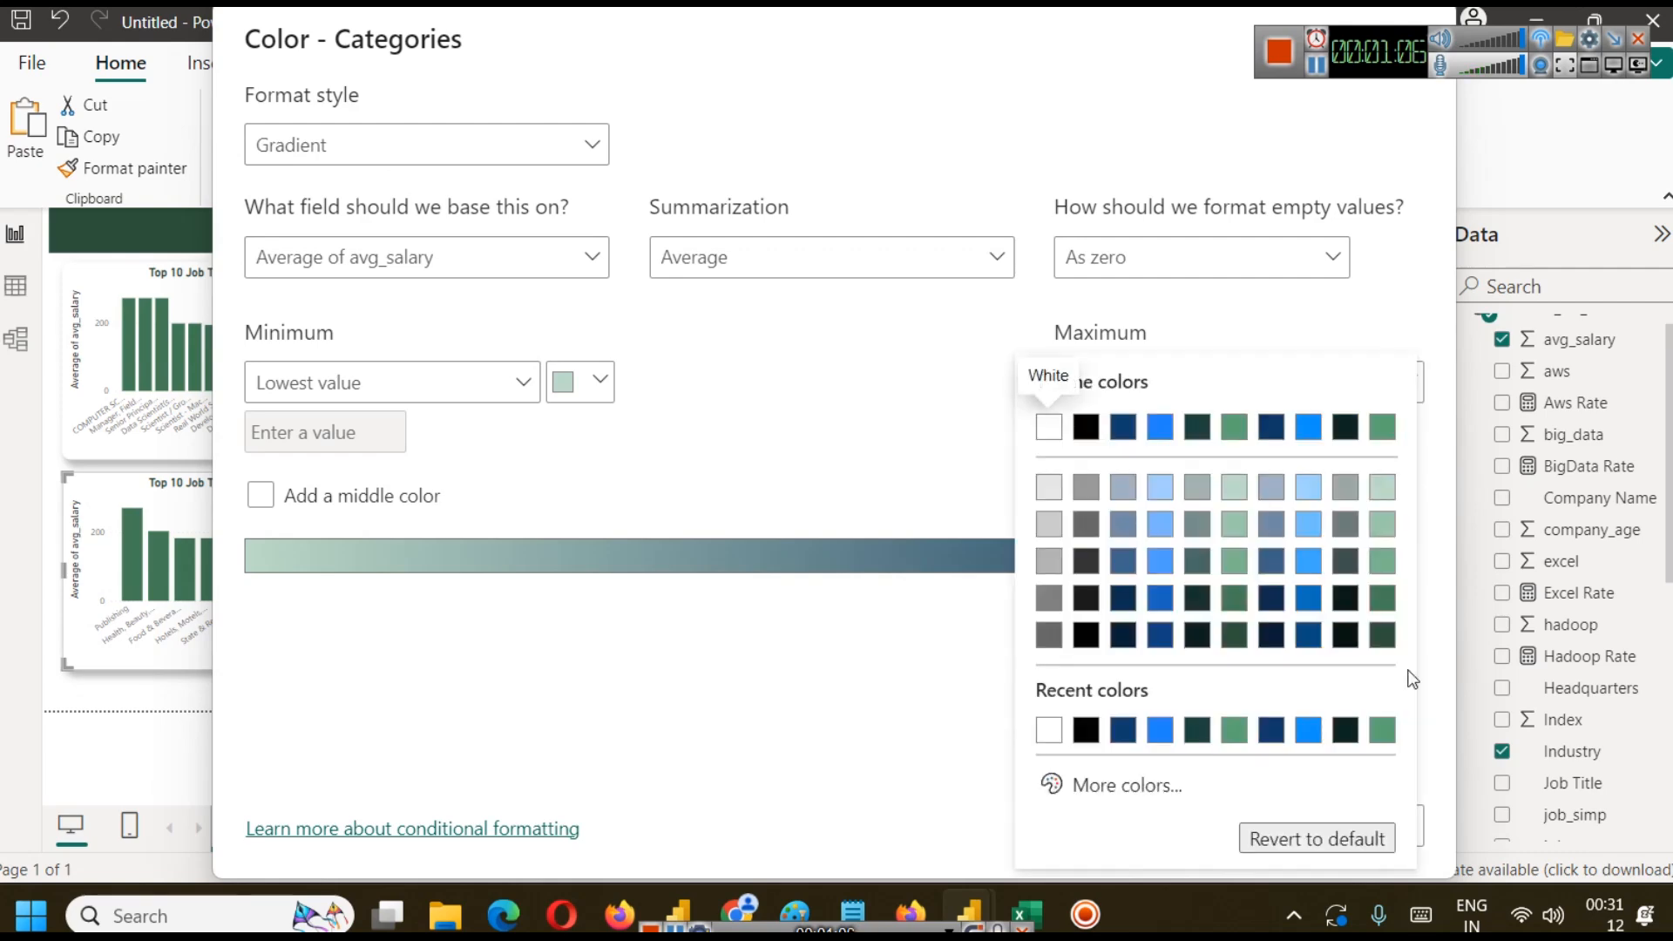
pyautogui.click(1388, 637)
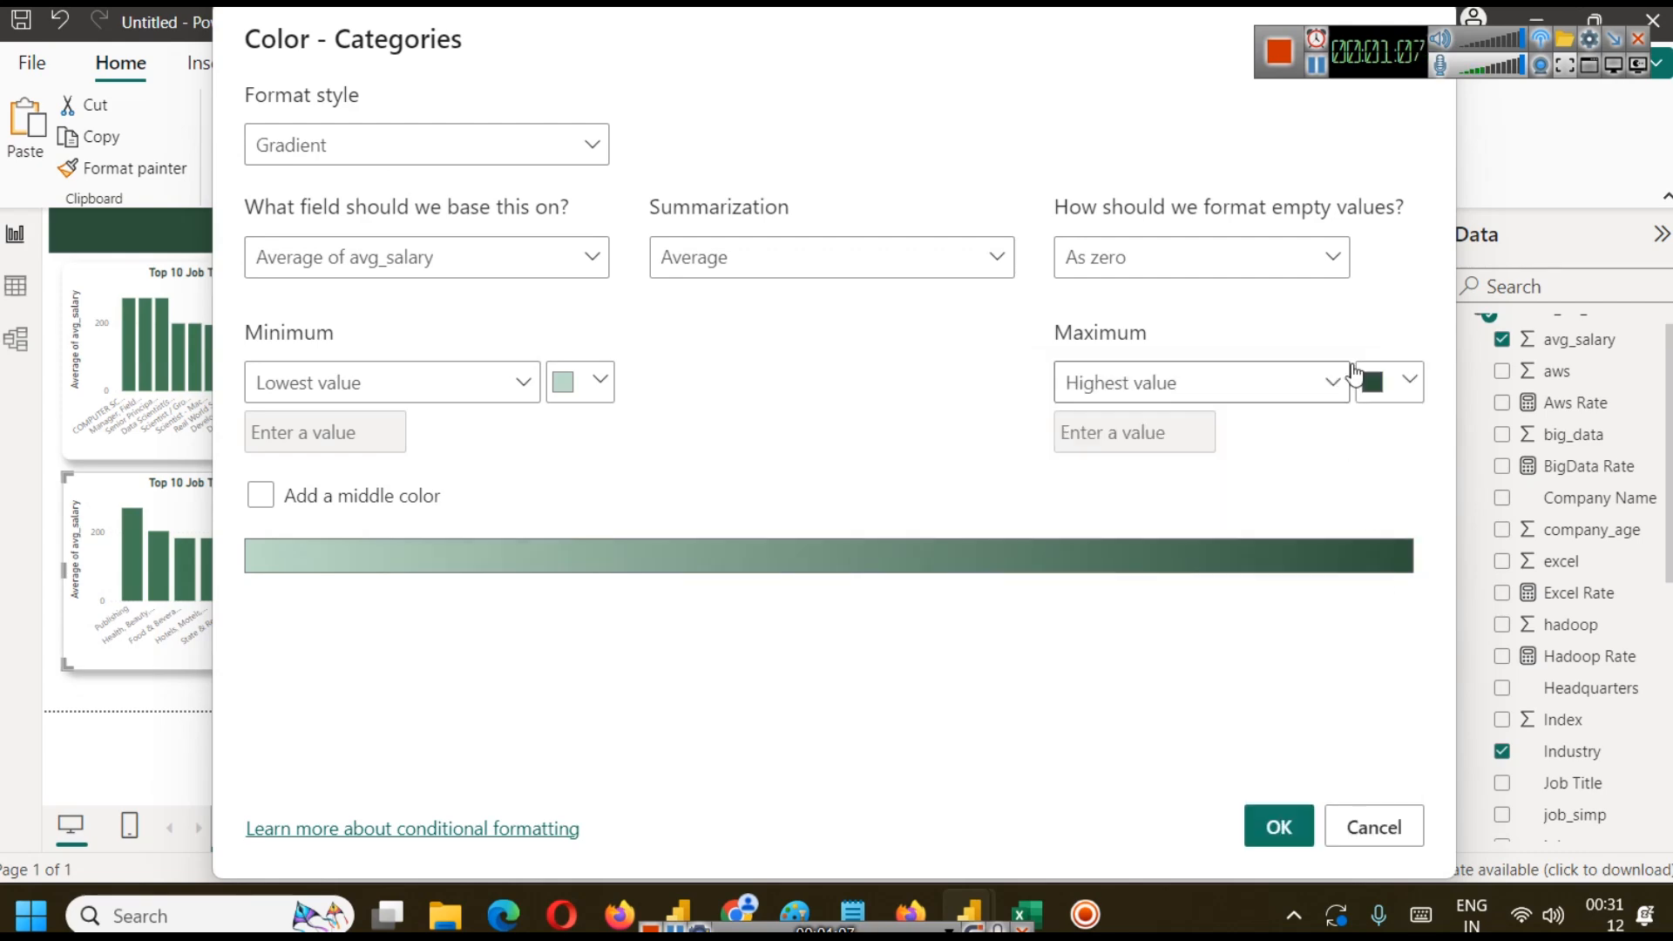
pyautogui.click(1280, 827)
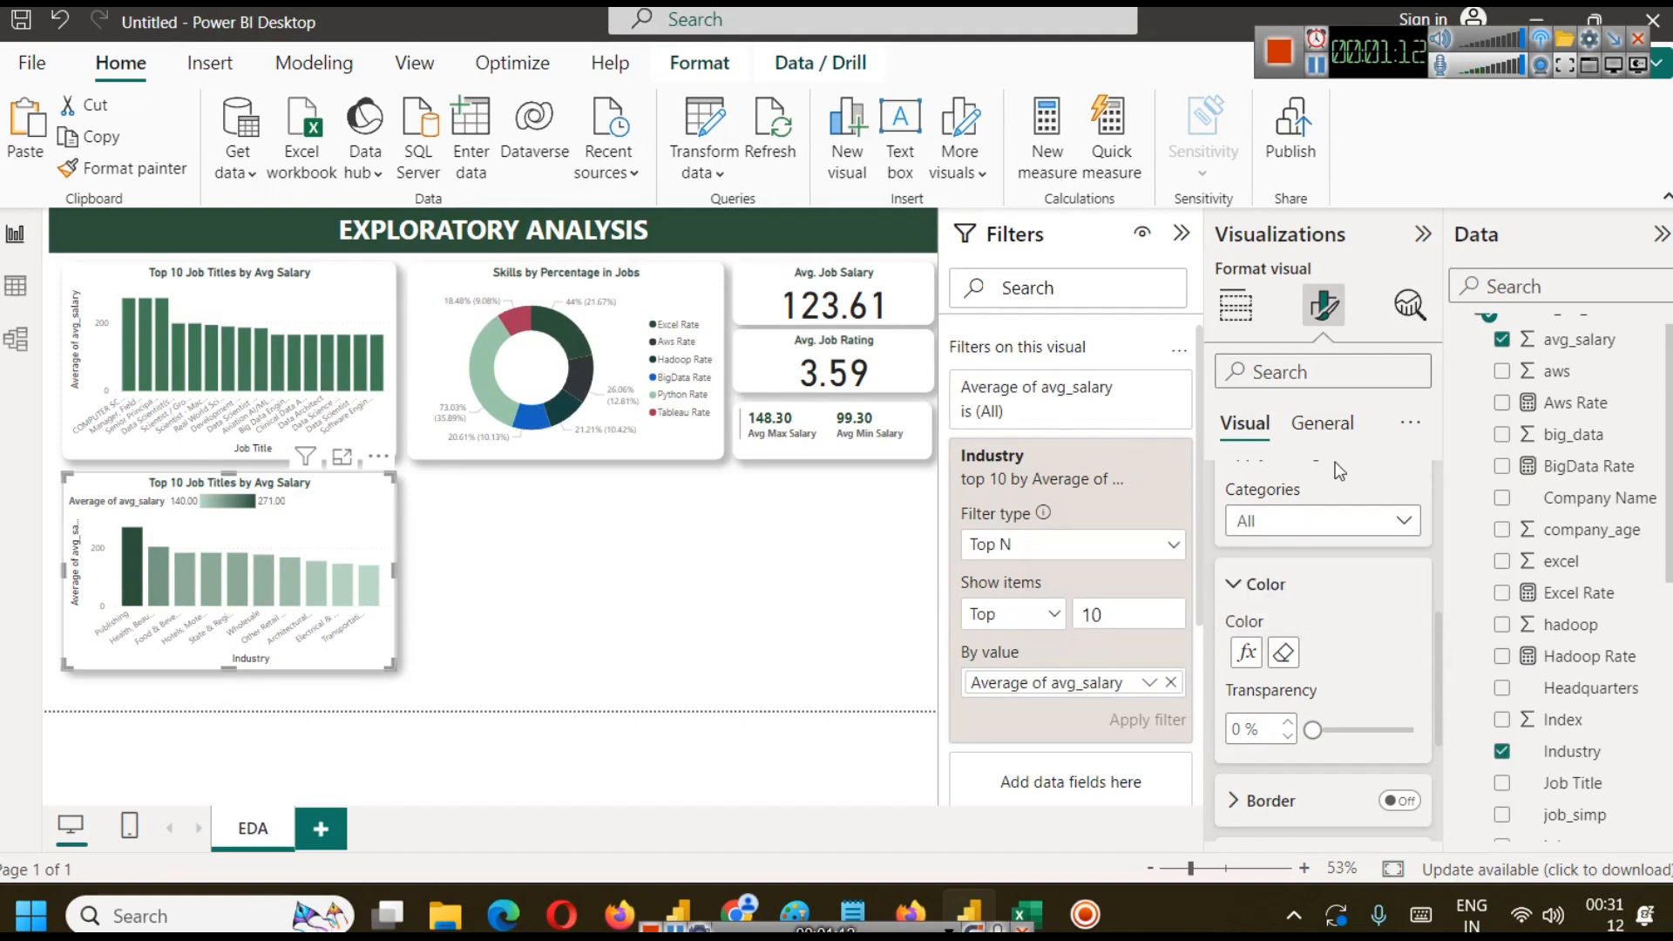
# Turn off the Industry chart's legend.
pyautogui.click(1242, 582)
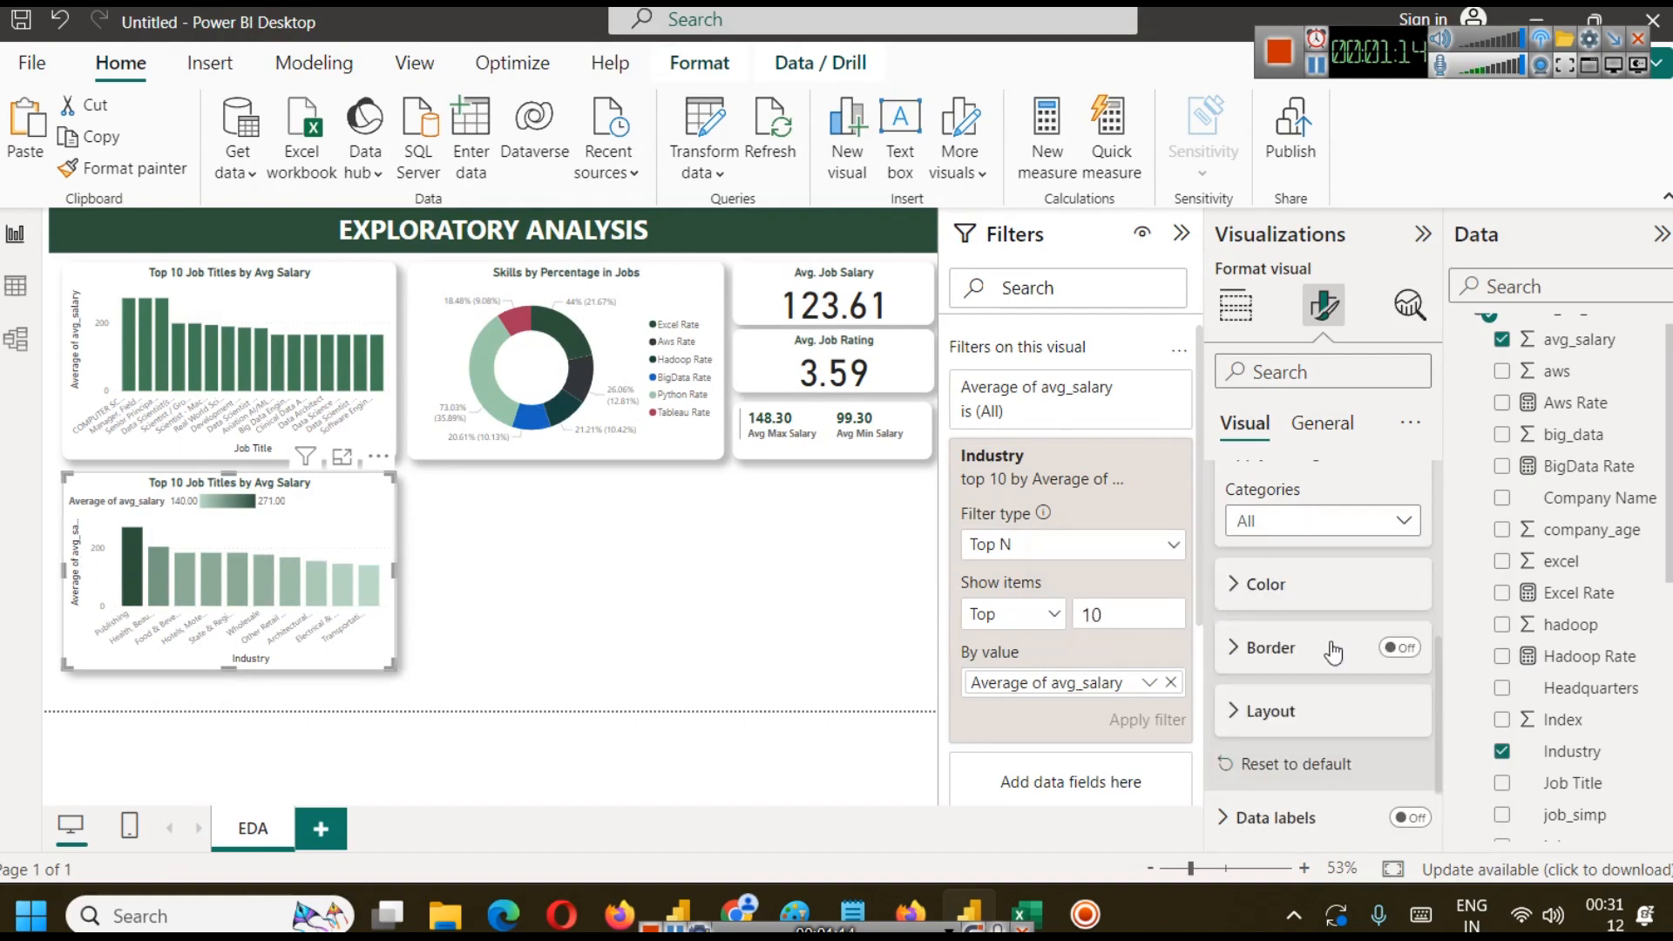
pyautogui.scroll(3, 1255, 627)
pyautogui.click(1265, 652)
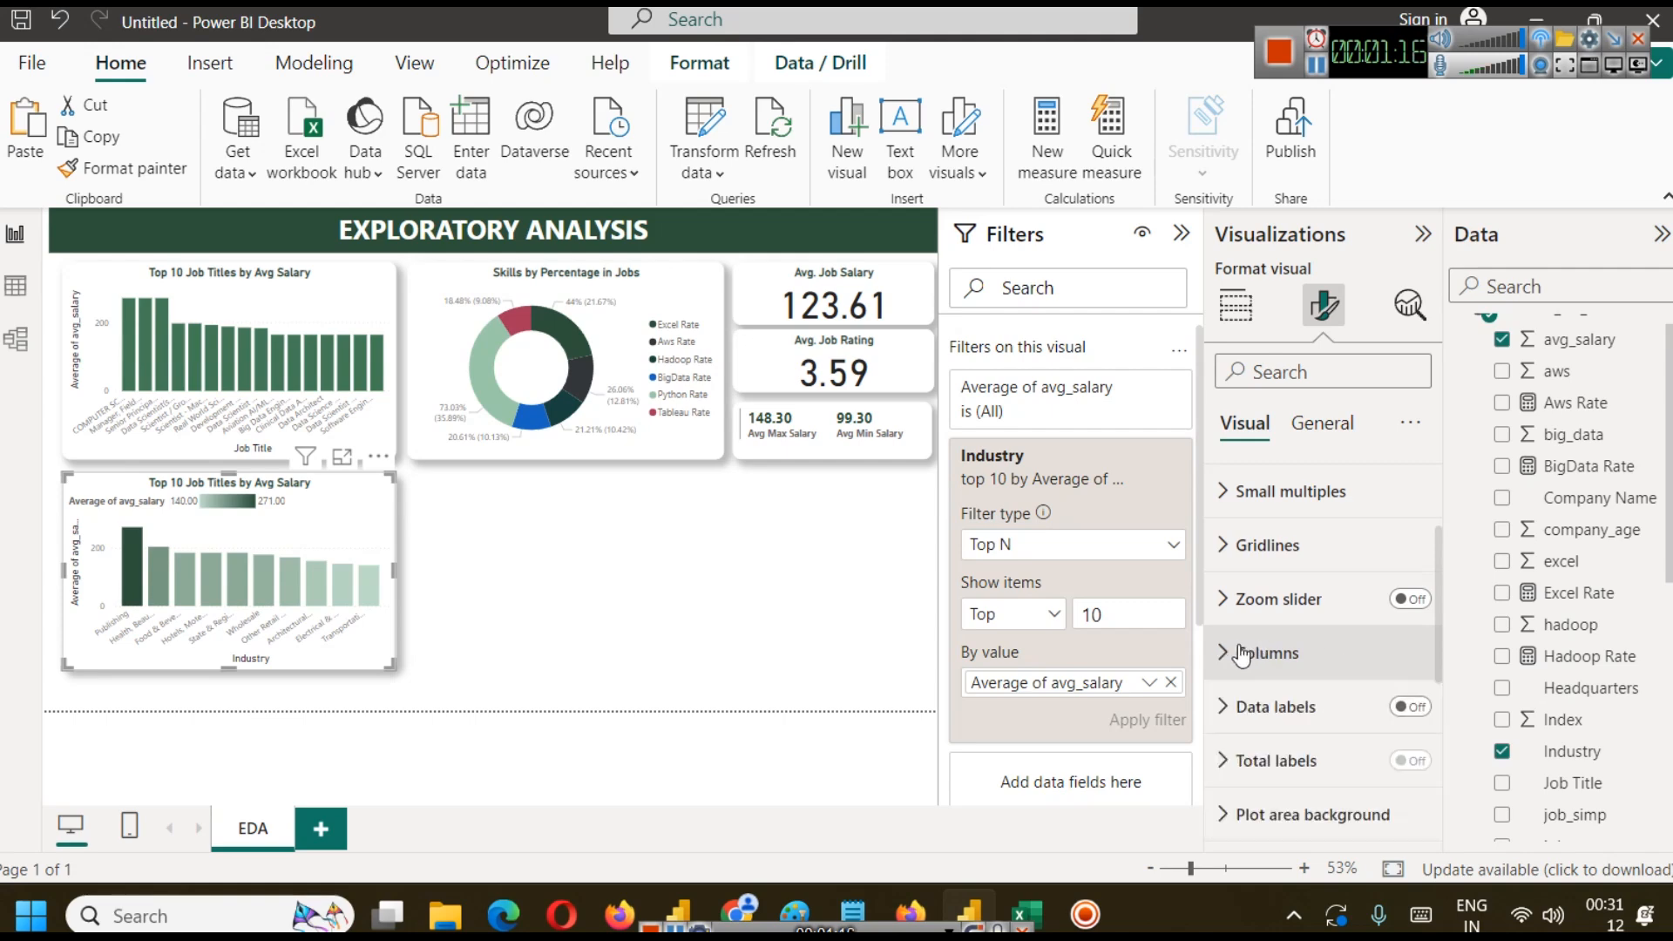
pyautogui.scroll(3, 1351, 747)
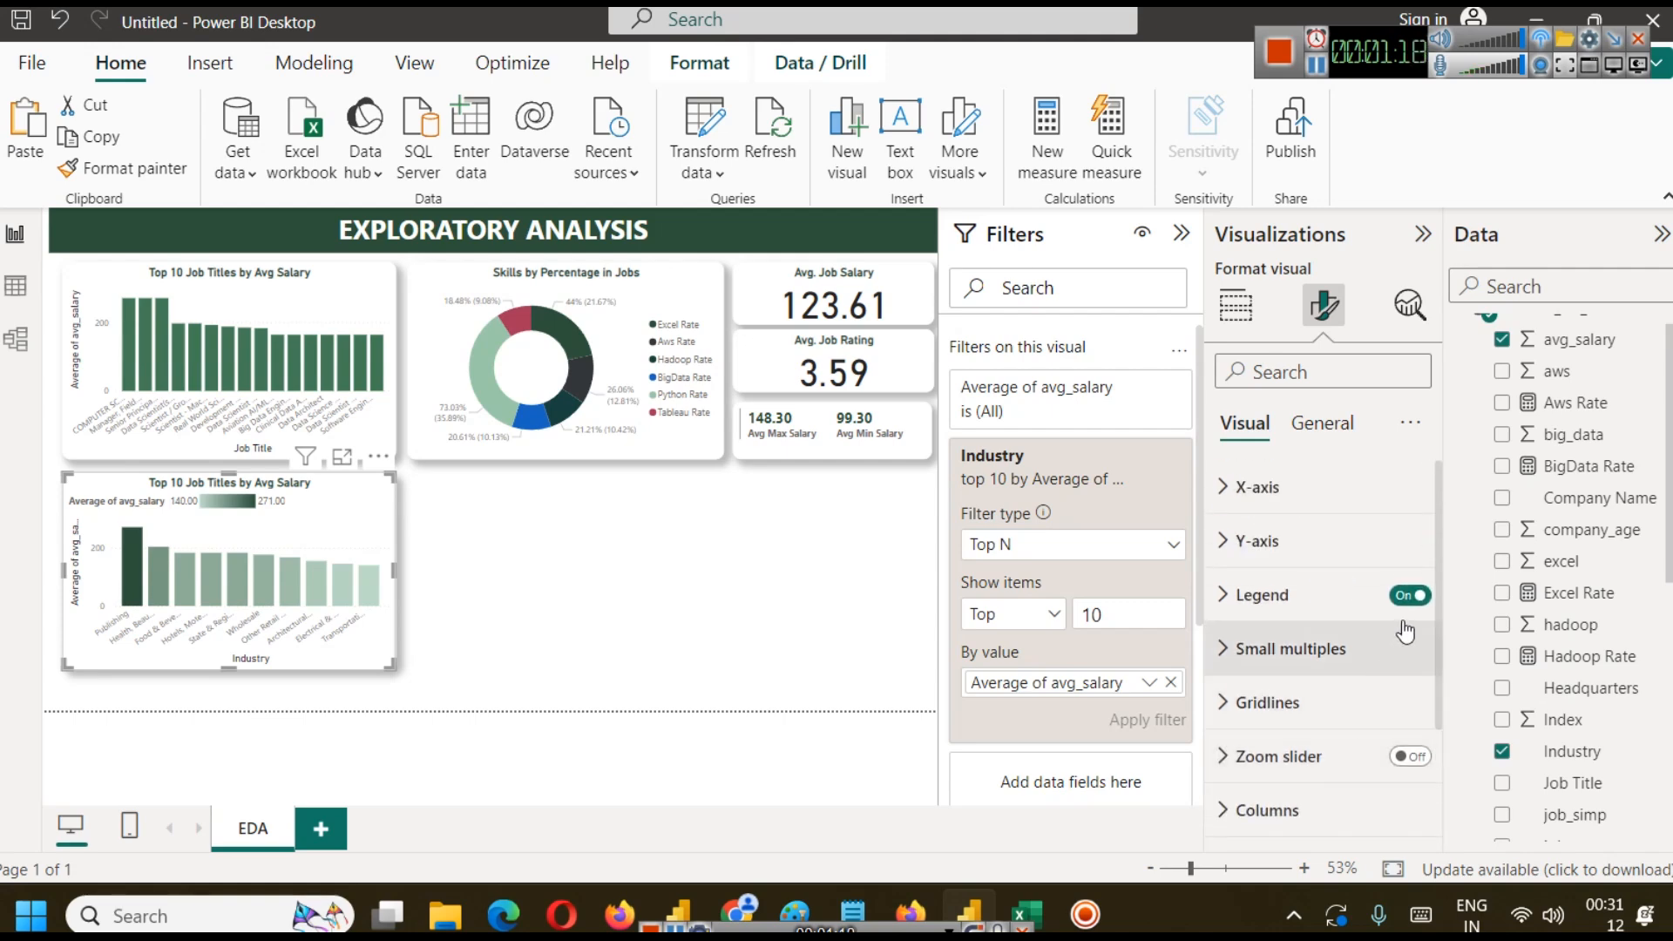
pyautogui.click(1410, 595)
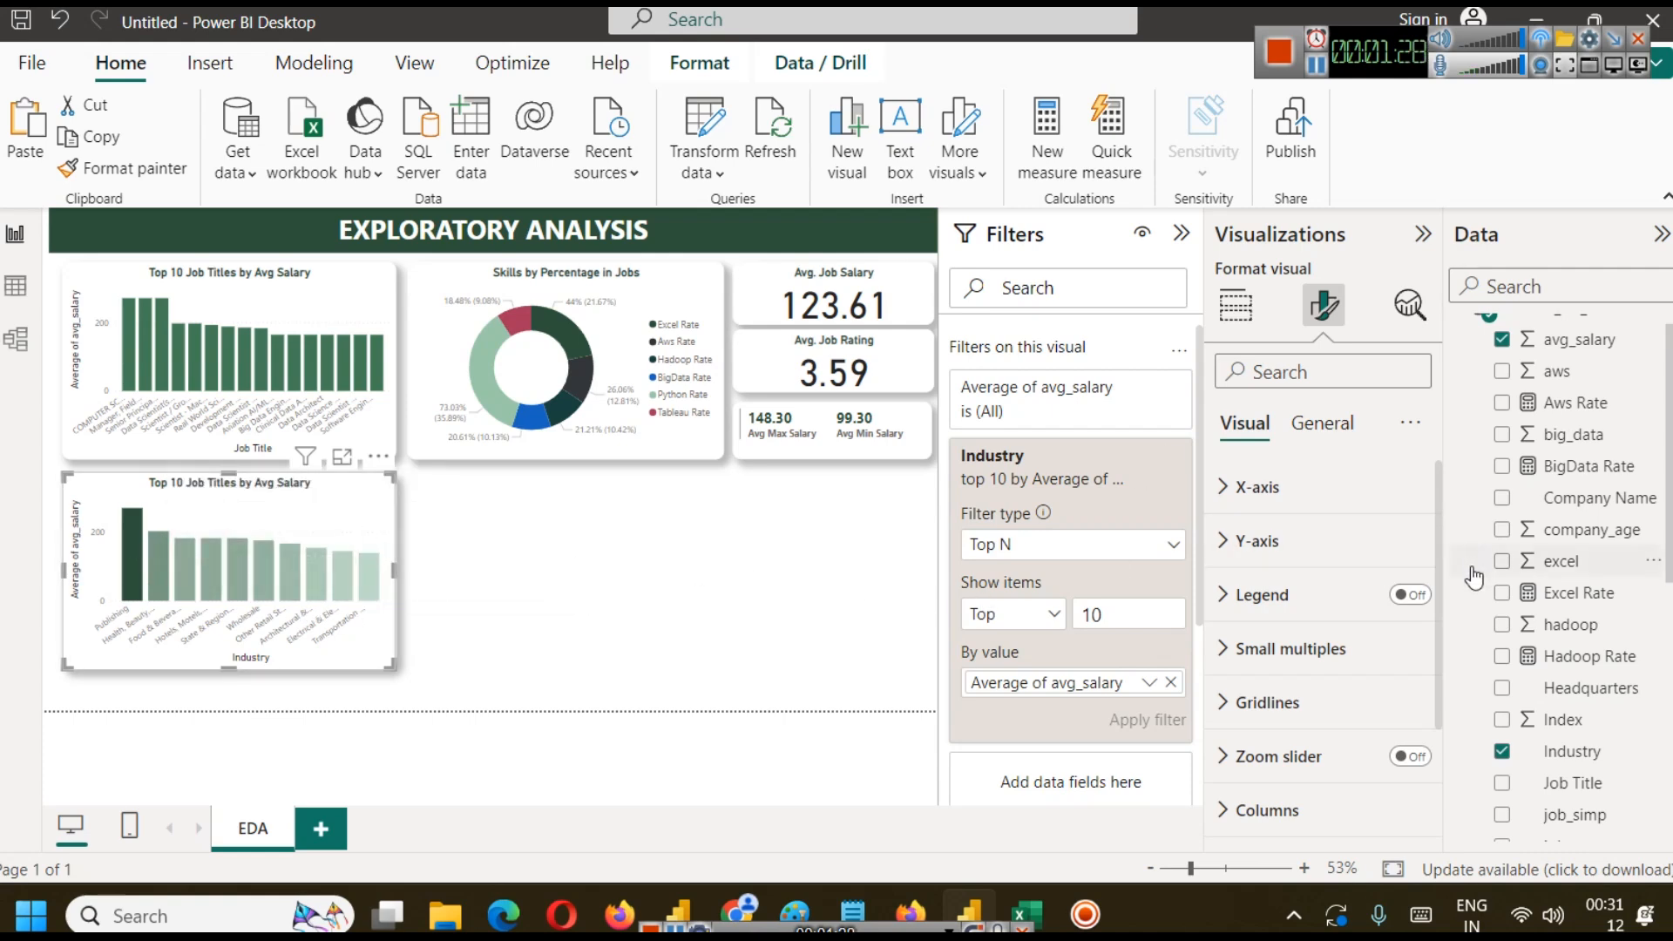
# Add a blue middle color for the middle value to the Industry chart's column color gradient.
pyautogui.scroll(-3, 1072, 567)
pyautogui.scroll(-3, 1249, 662)
pyautogui.click(1249, 663)
pyautogui.scroll(-4, 1328, 697)
pyautogui.scroll(-2, 1328, 694)
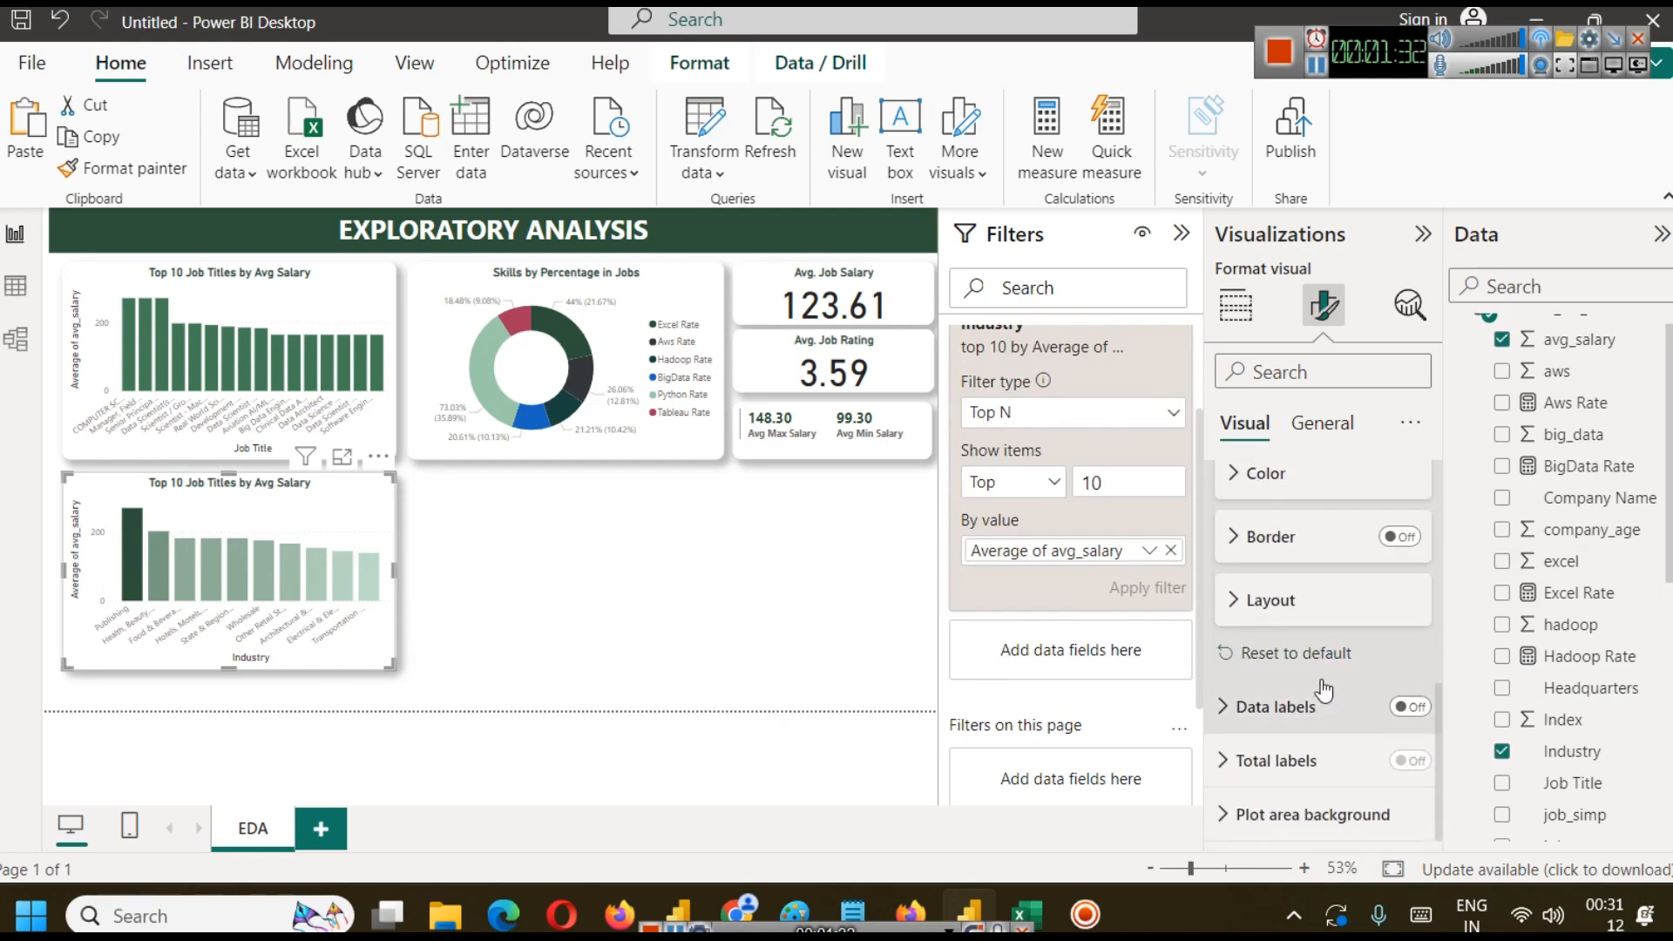
pyautogui.scroll(2, 1325, 691)
pyautogui.click(1274, 610)
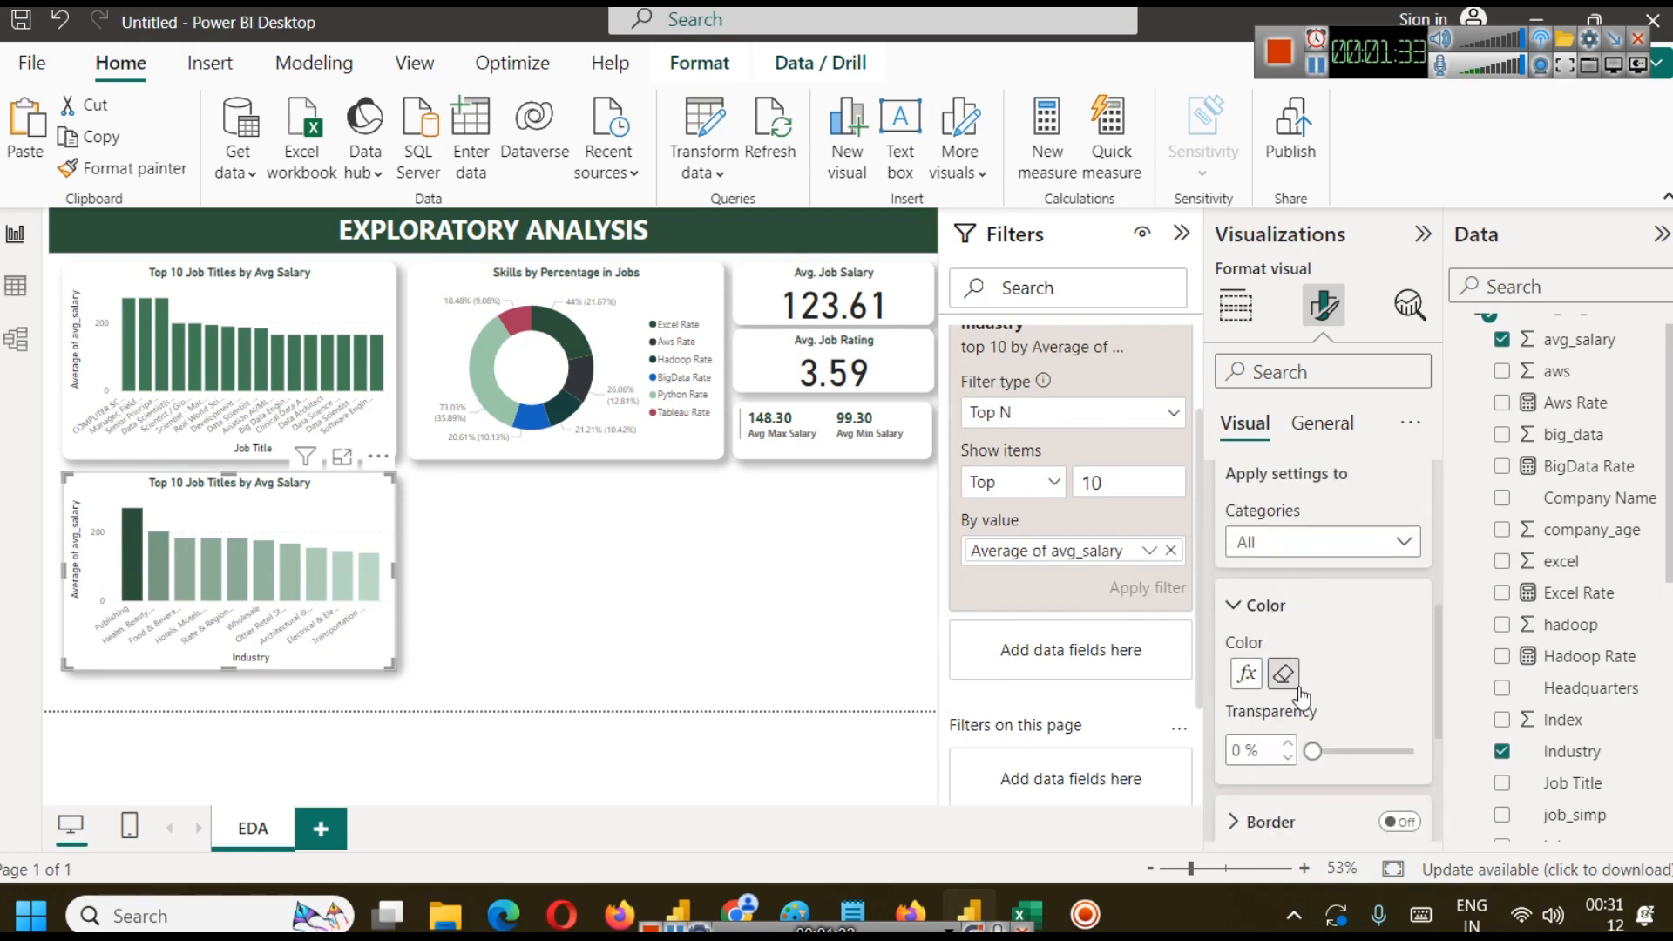
pyautogui.click(1249, 678)
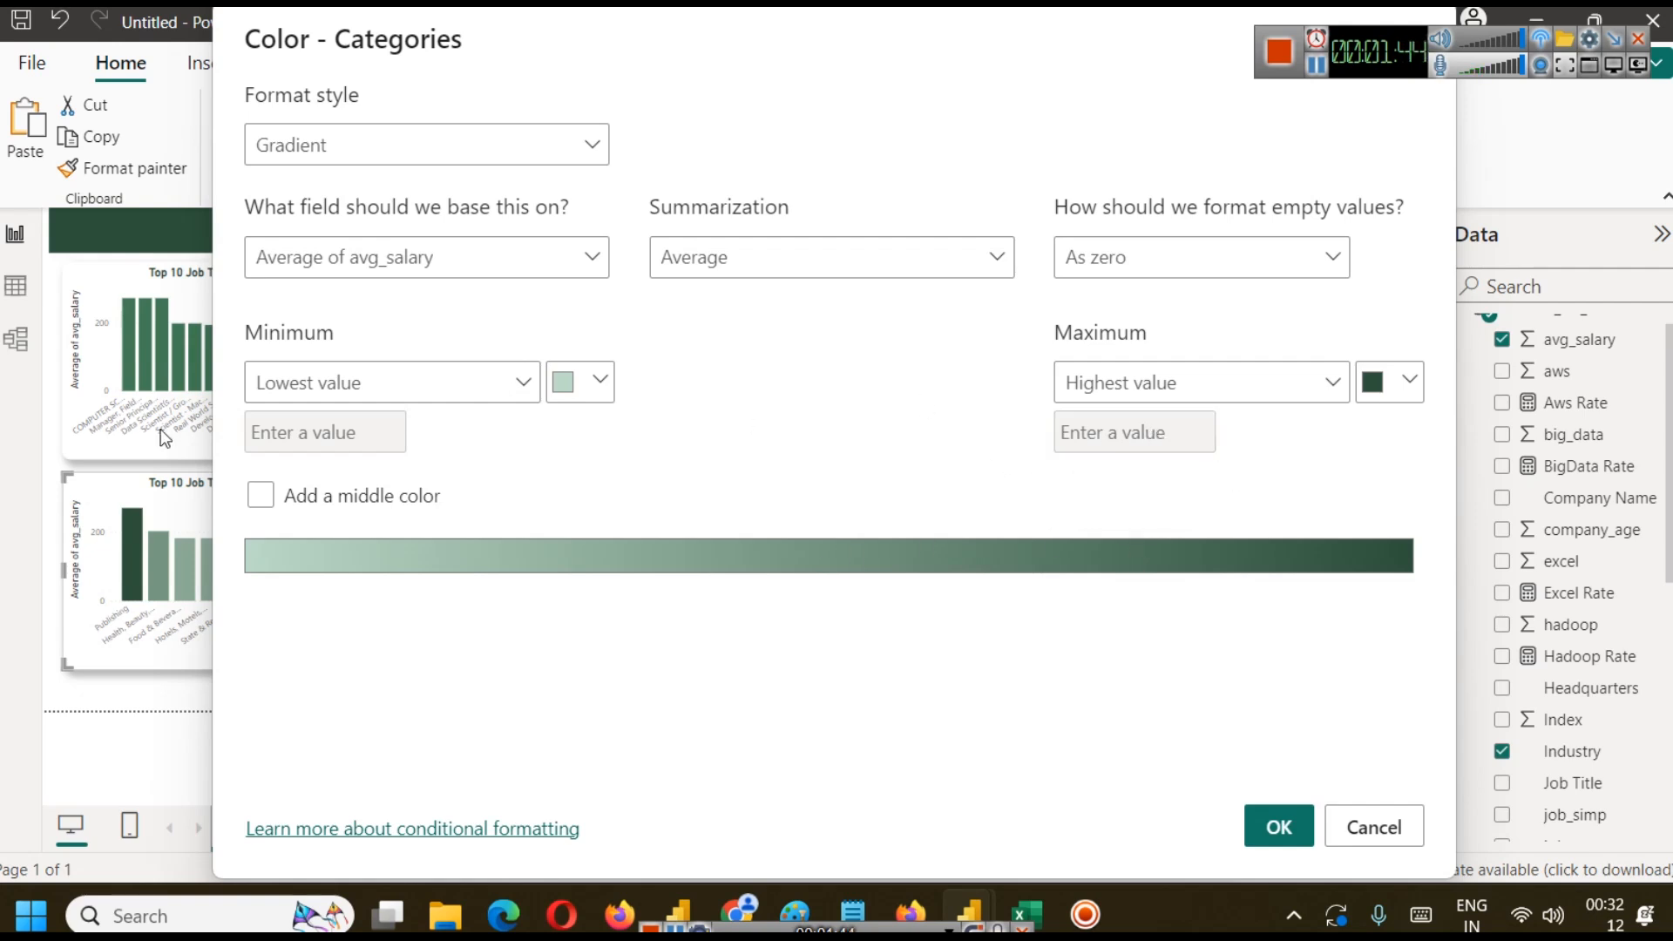
pyautogui.click(253, 503)
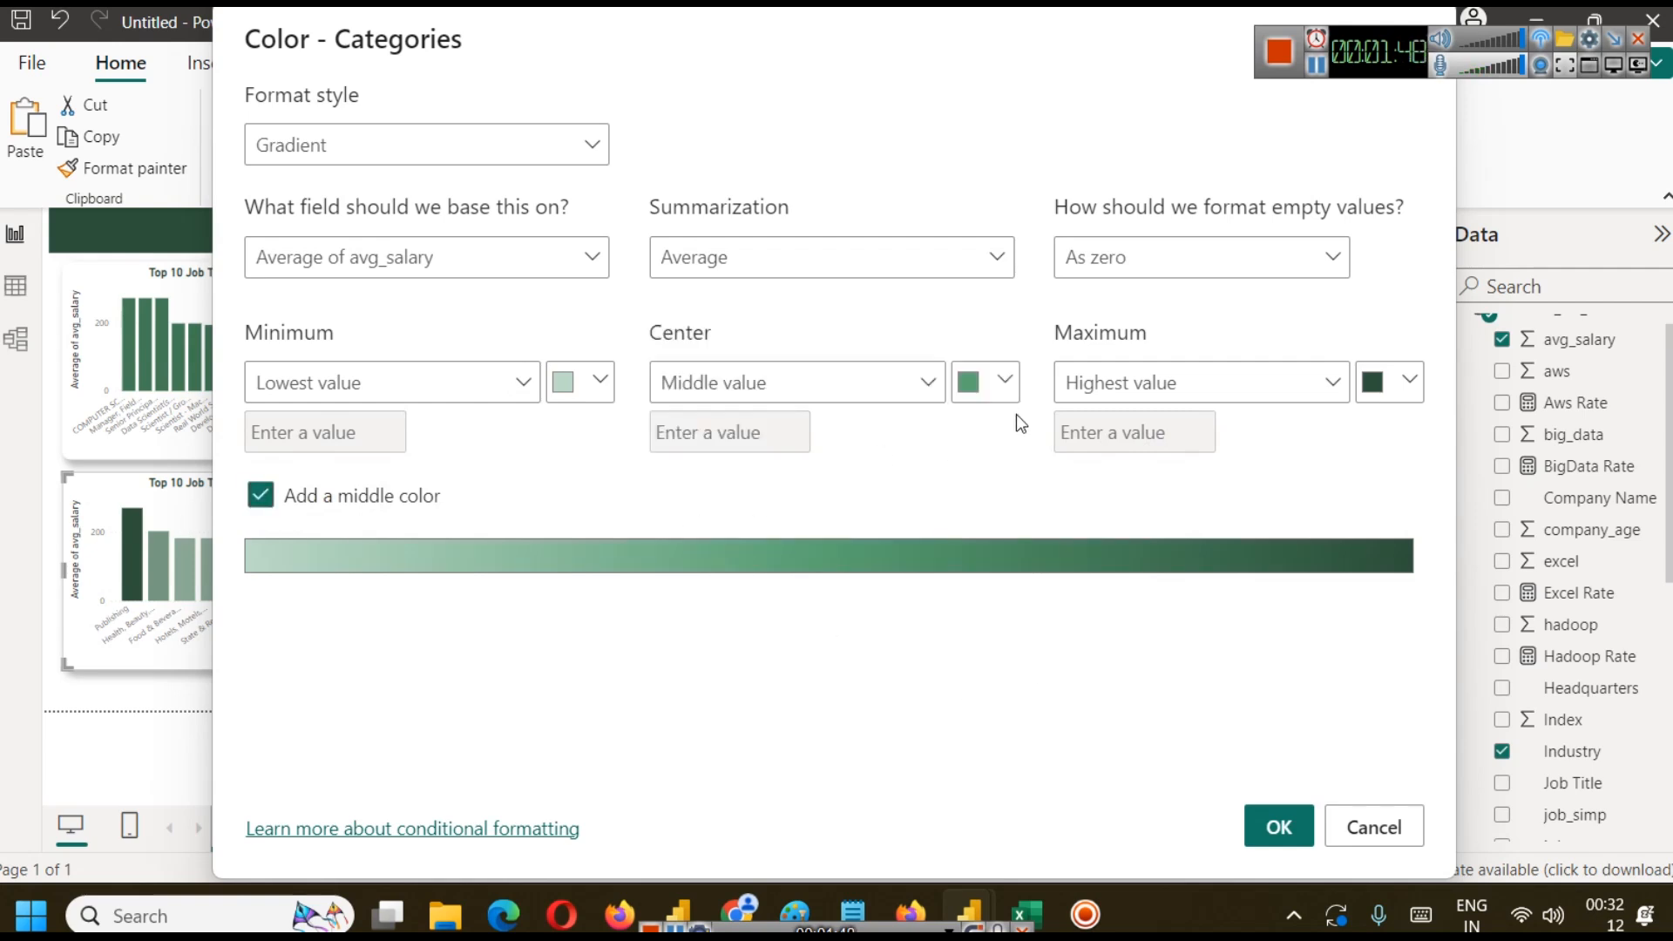
pyautogui.click(1000, 379)
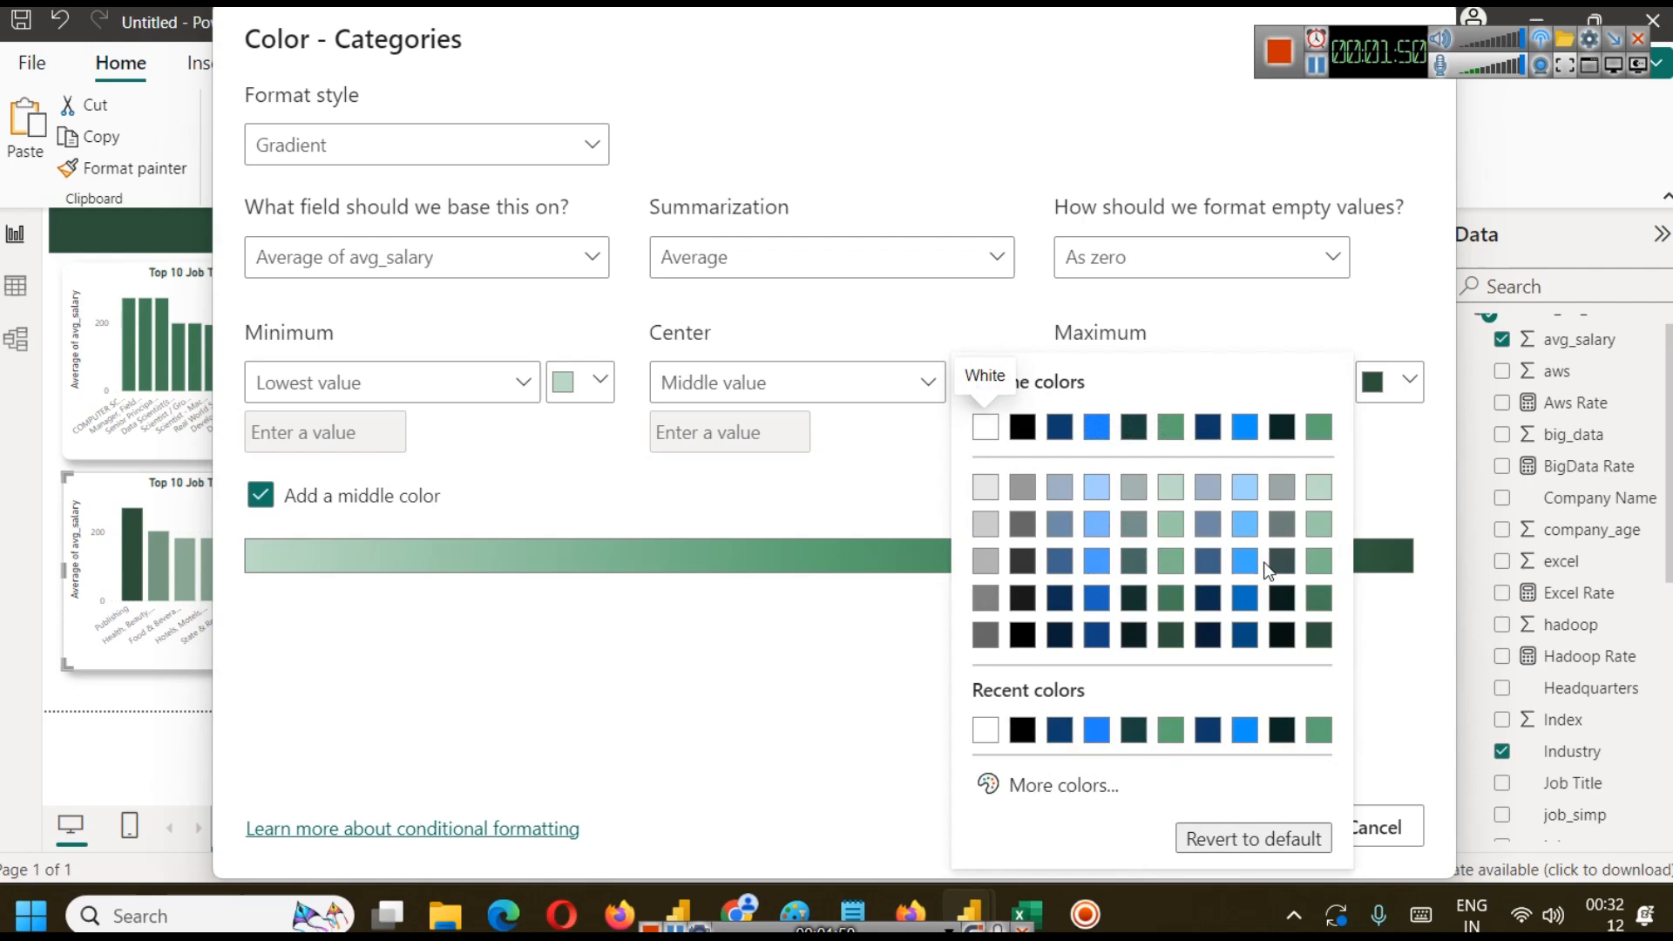
pyautogui.click(1208, 563)
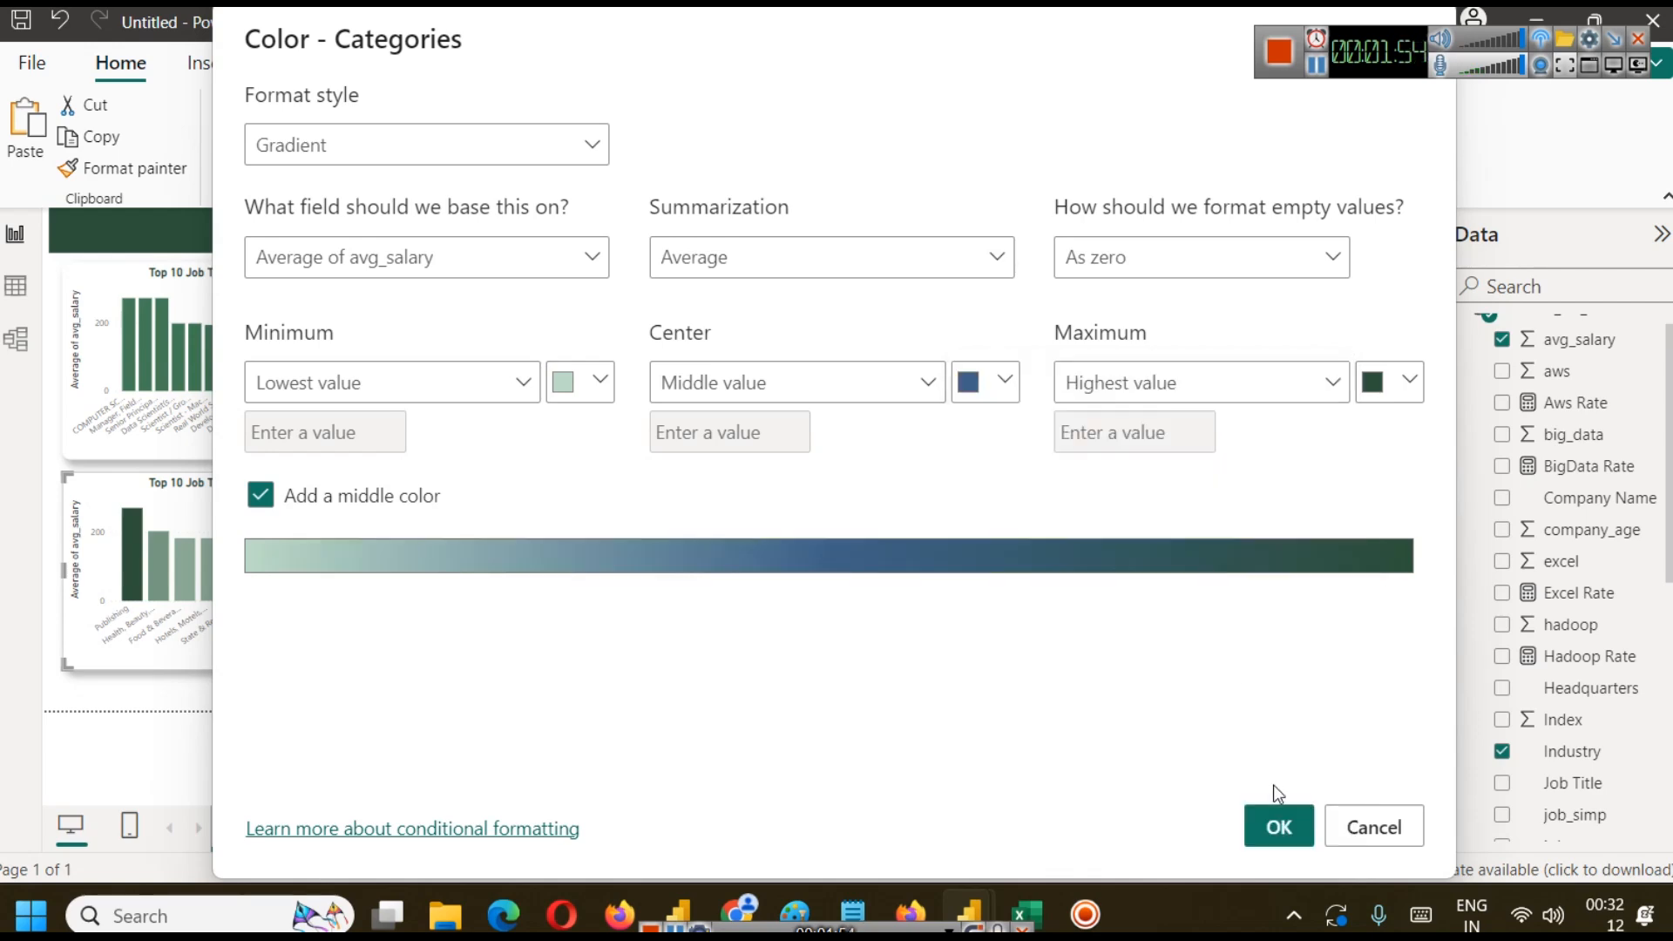
pyautogui.click(1278, 826)
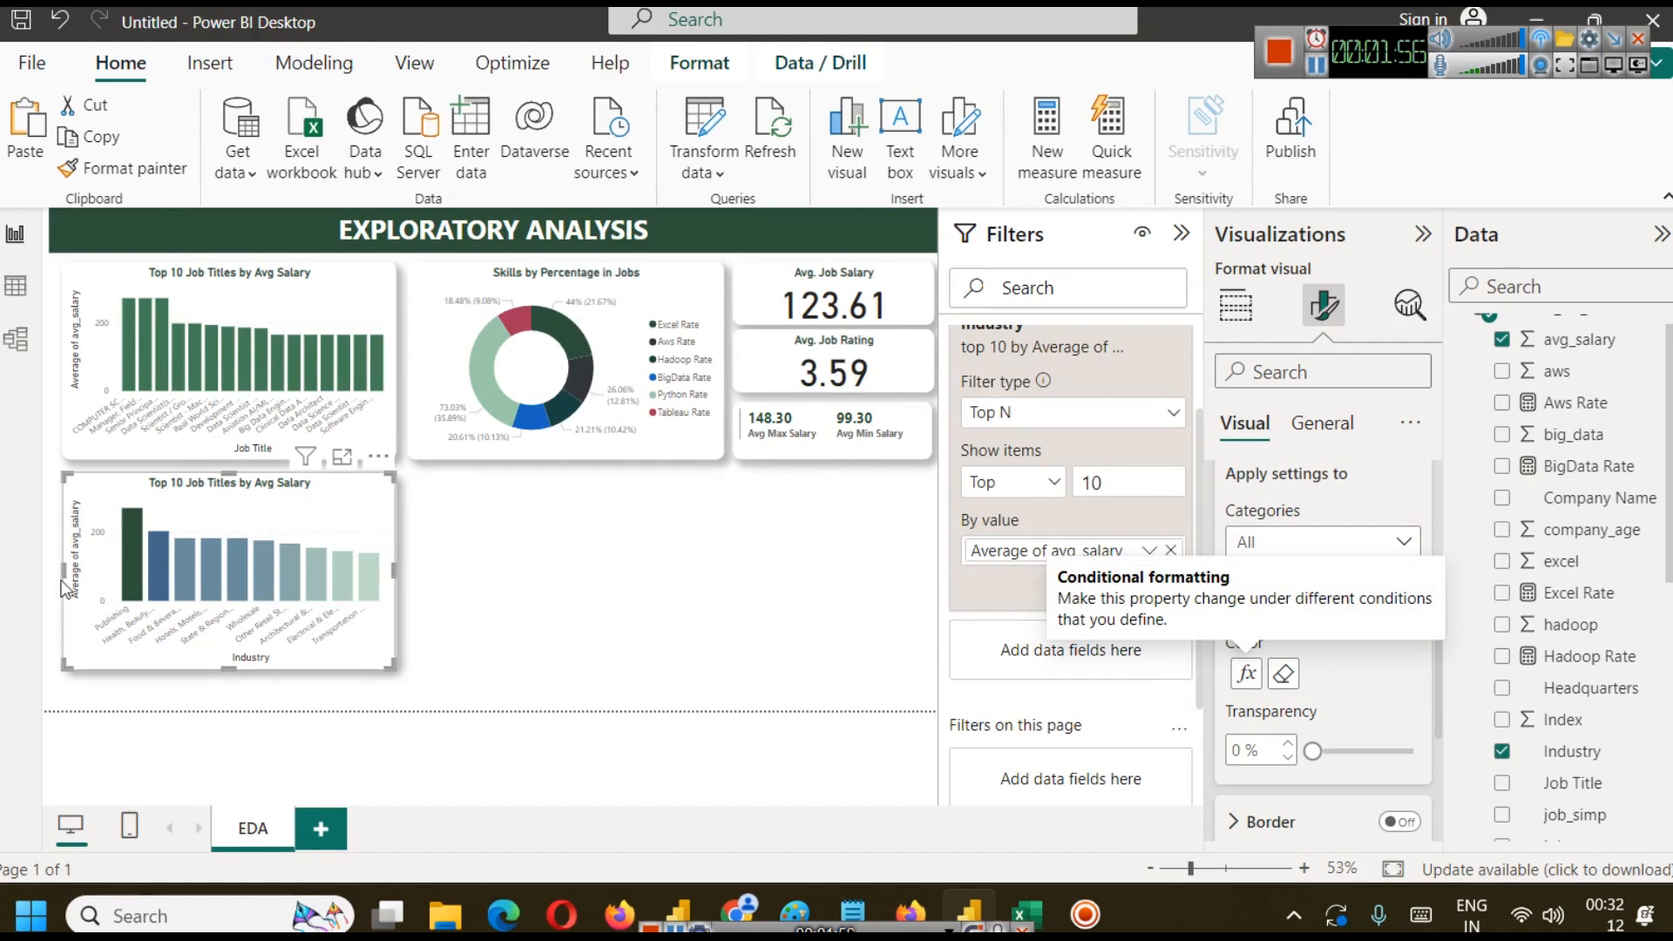
# Duplicate the Industry column chart and place the copy beside it, directly below the skills donut chart.
pyautogui.click(571, 626)
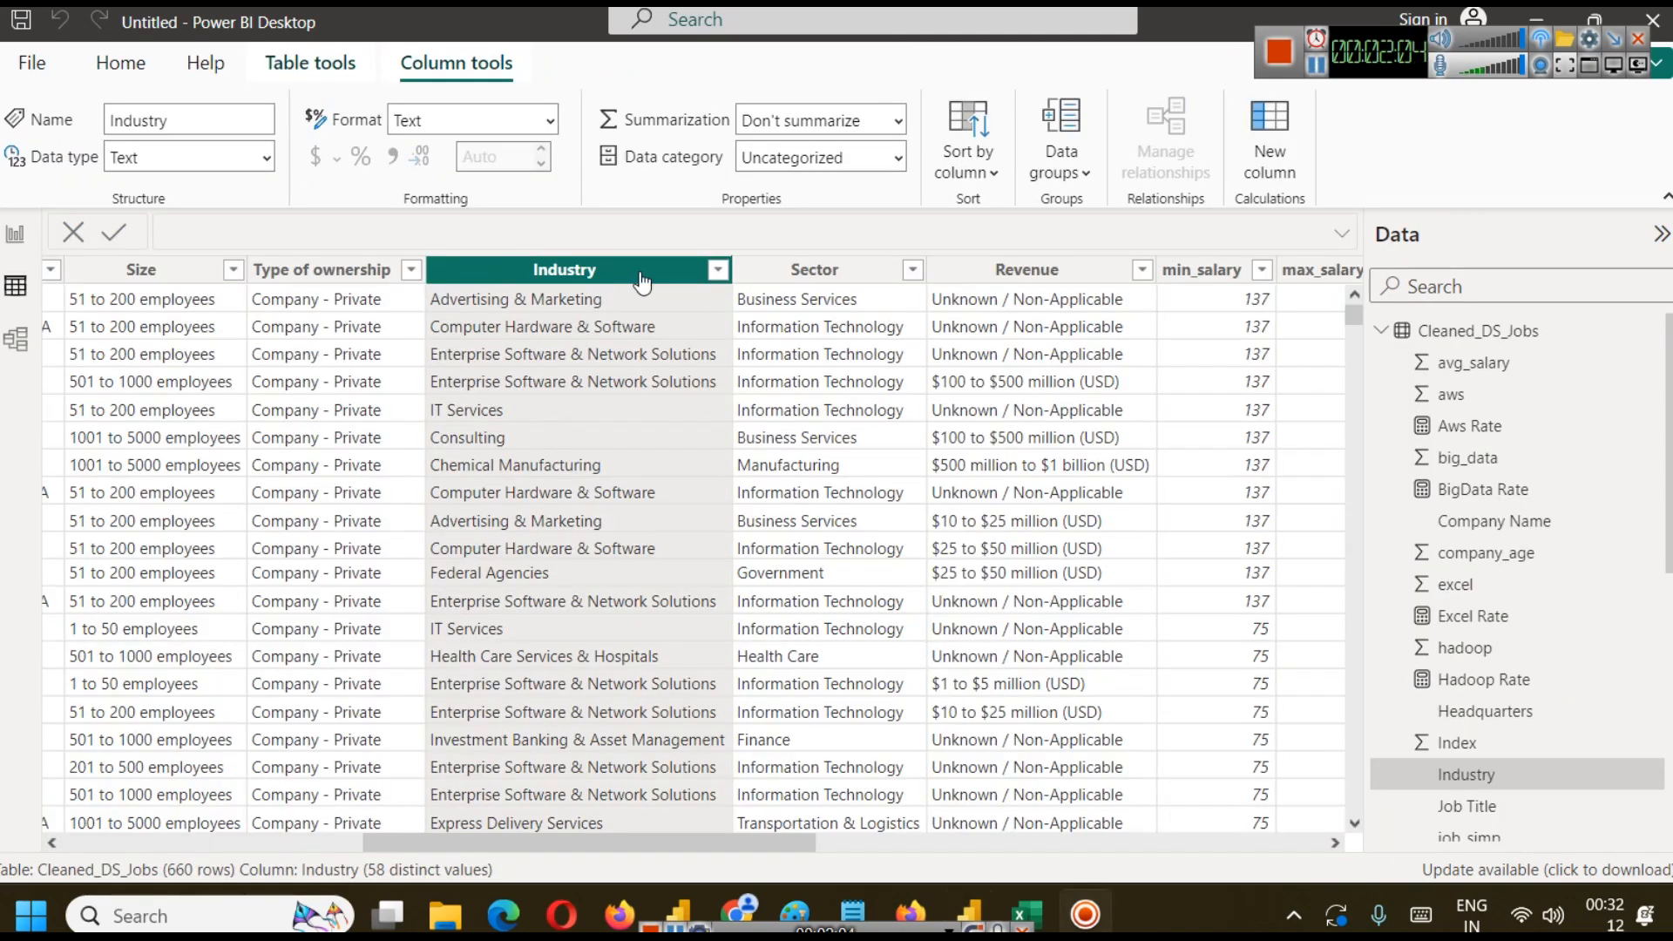
pyautogui.click(31, 240)
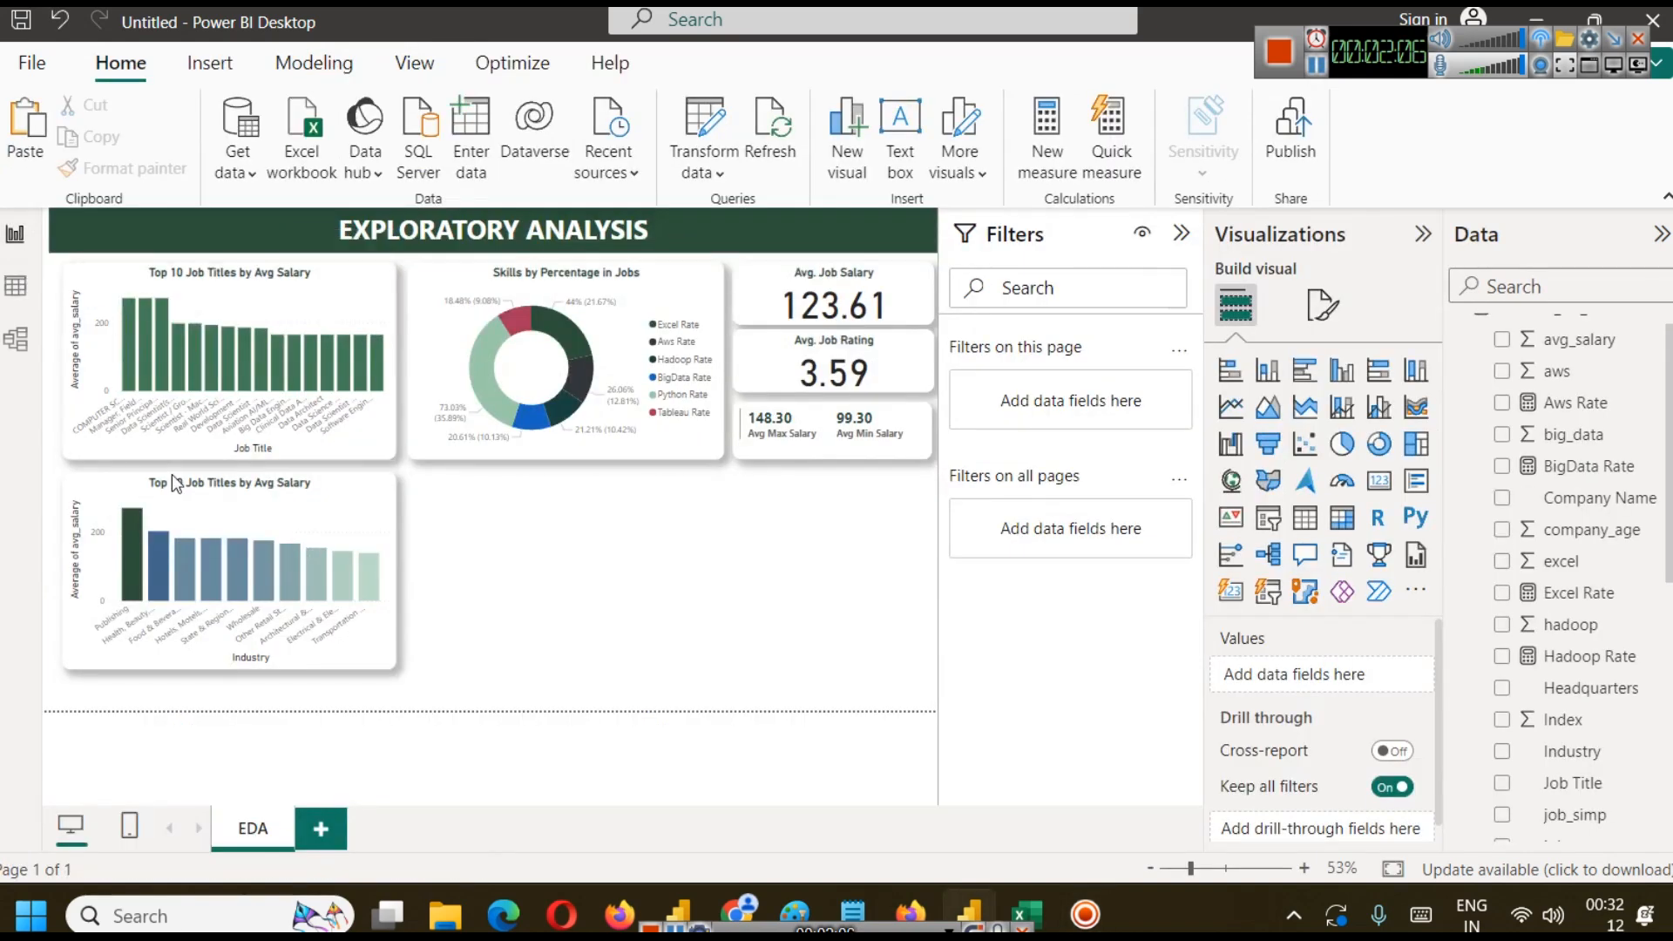
pyautogui.click(203, 504)
pyautogui.hotkey('ctrl', 'c')
pyautogui.hotkey('ctrl', 'v')
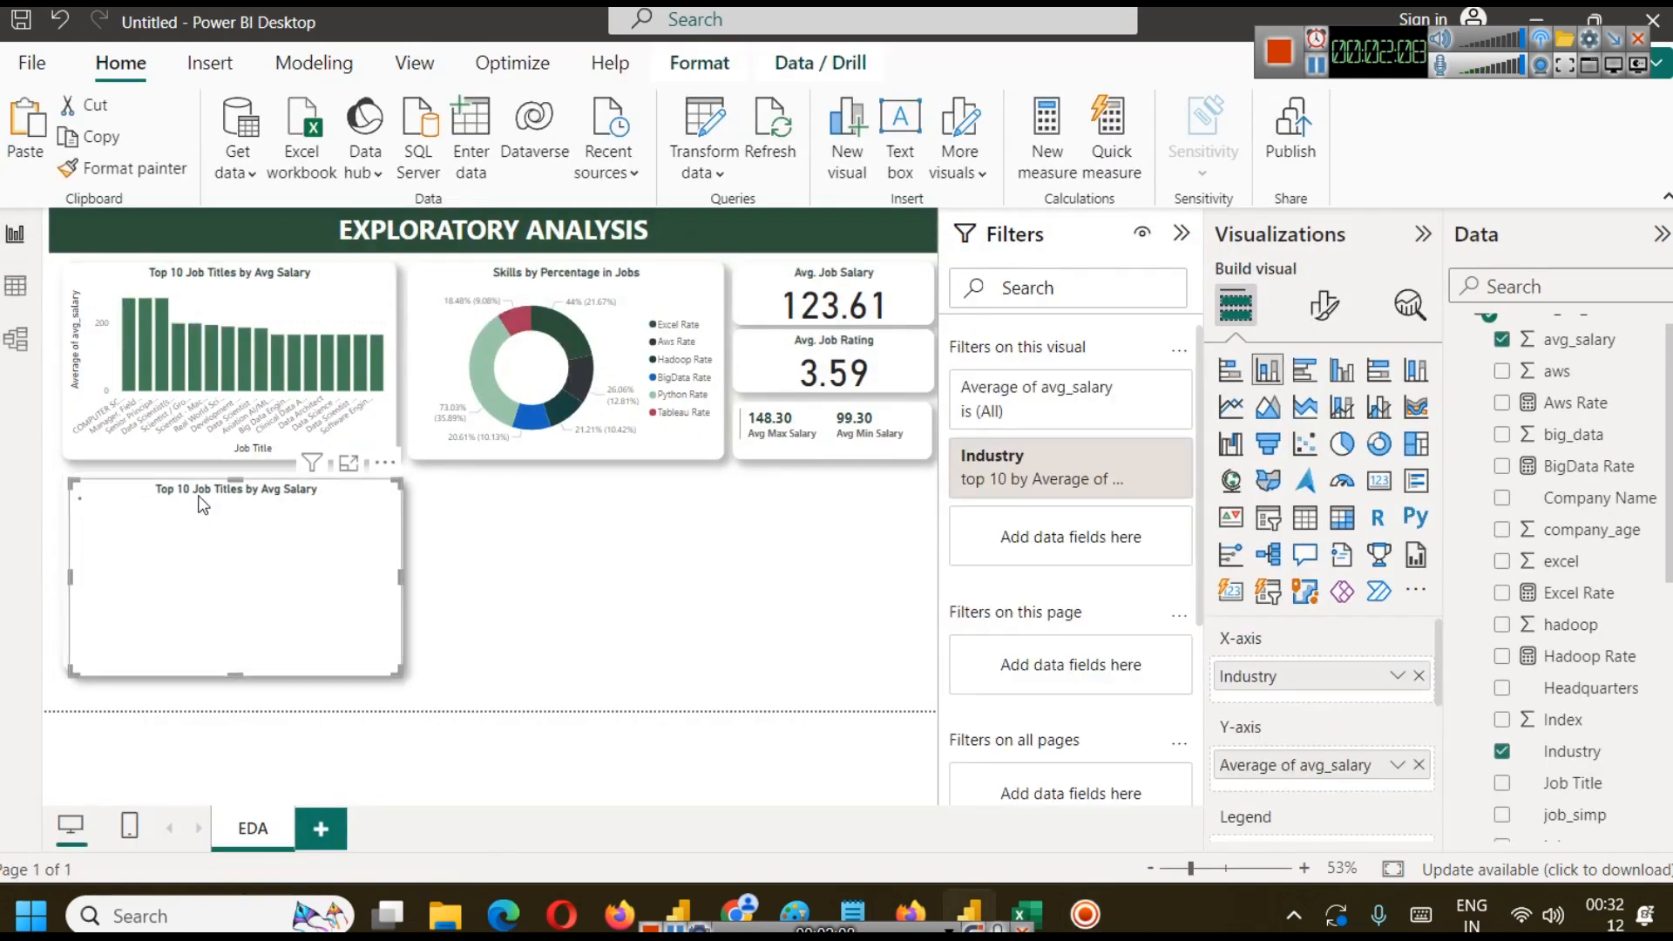
pyautogui.moveTo(203, 503); pyautogui.dragTo(545, 502)
pyautogui.moveTo(740, 565); pyautogui.dragTo(721, 564)
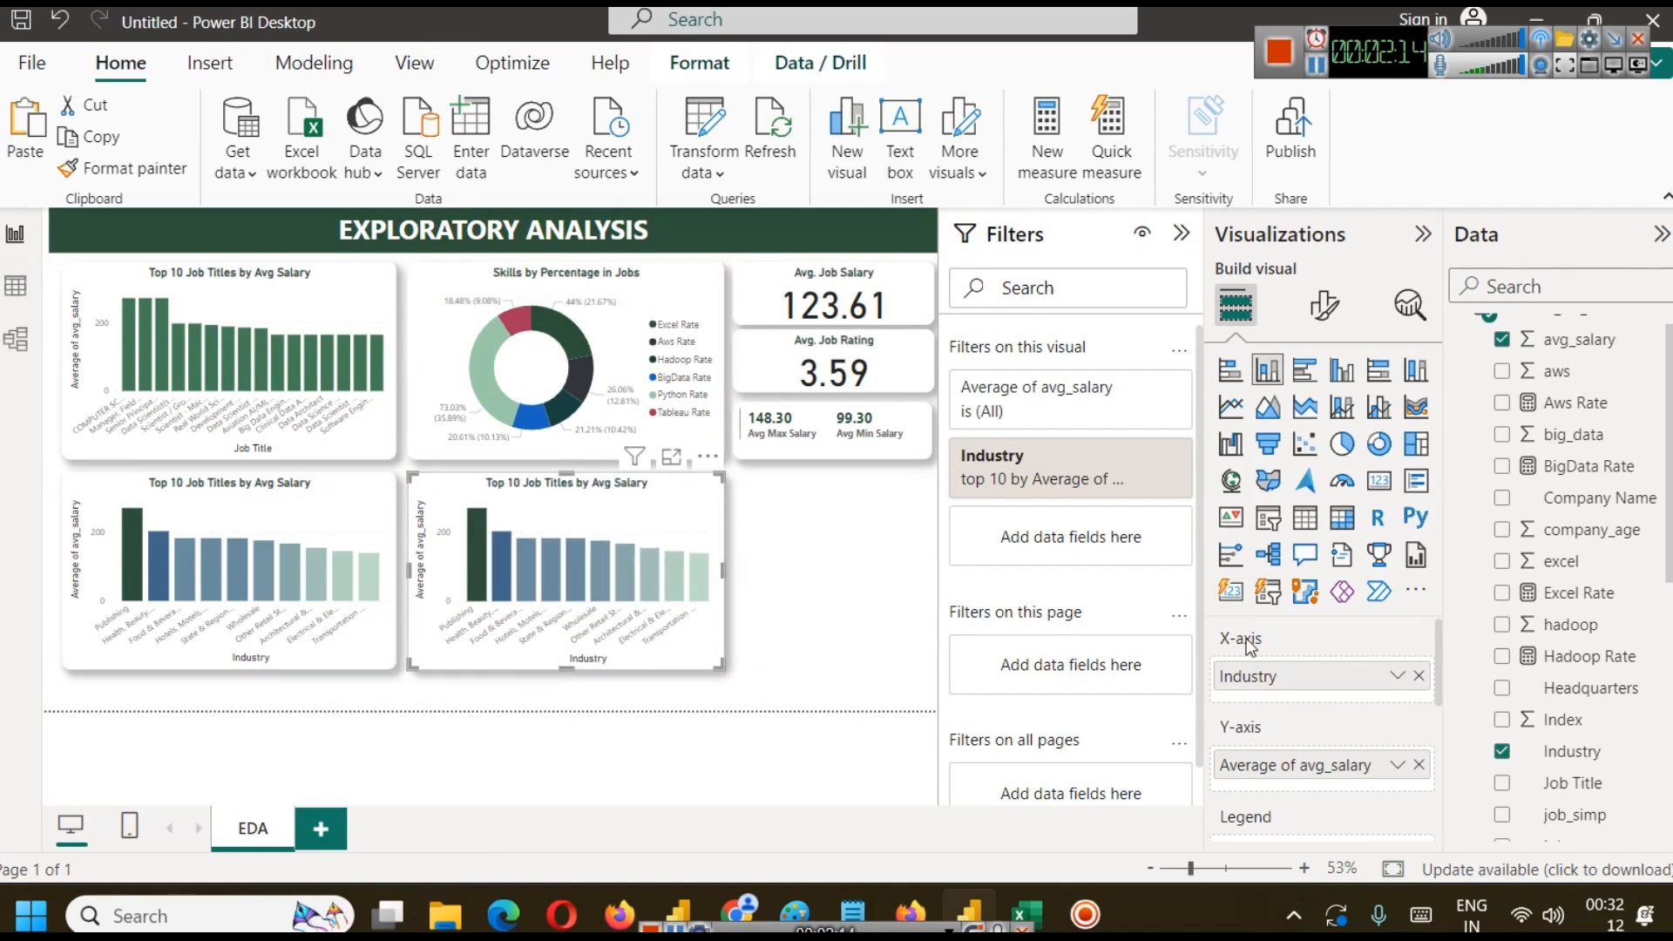
# Change the original Industry chart's title to "Top 10 Industries by Avg Salary".
pyautogui.click(290, 504)
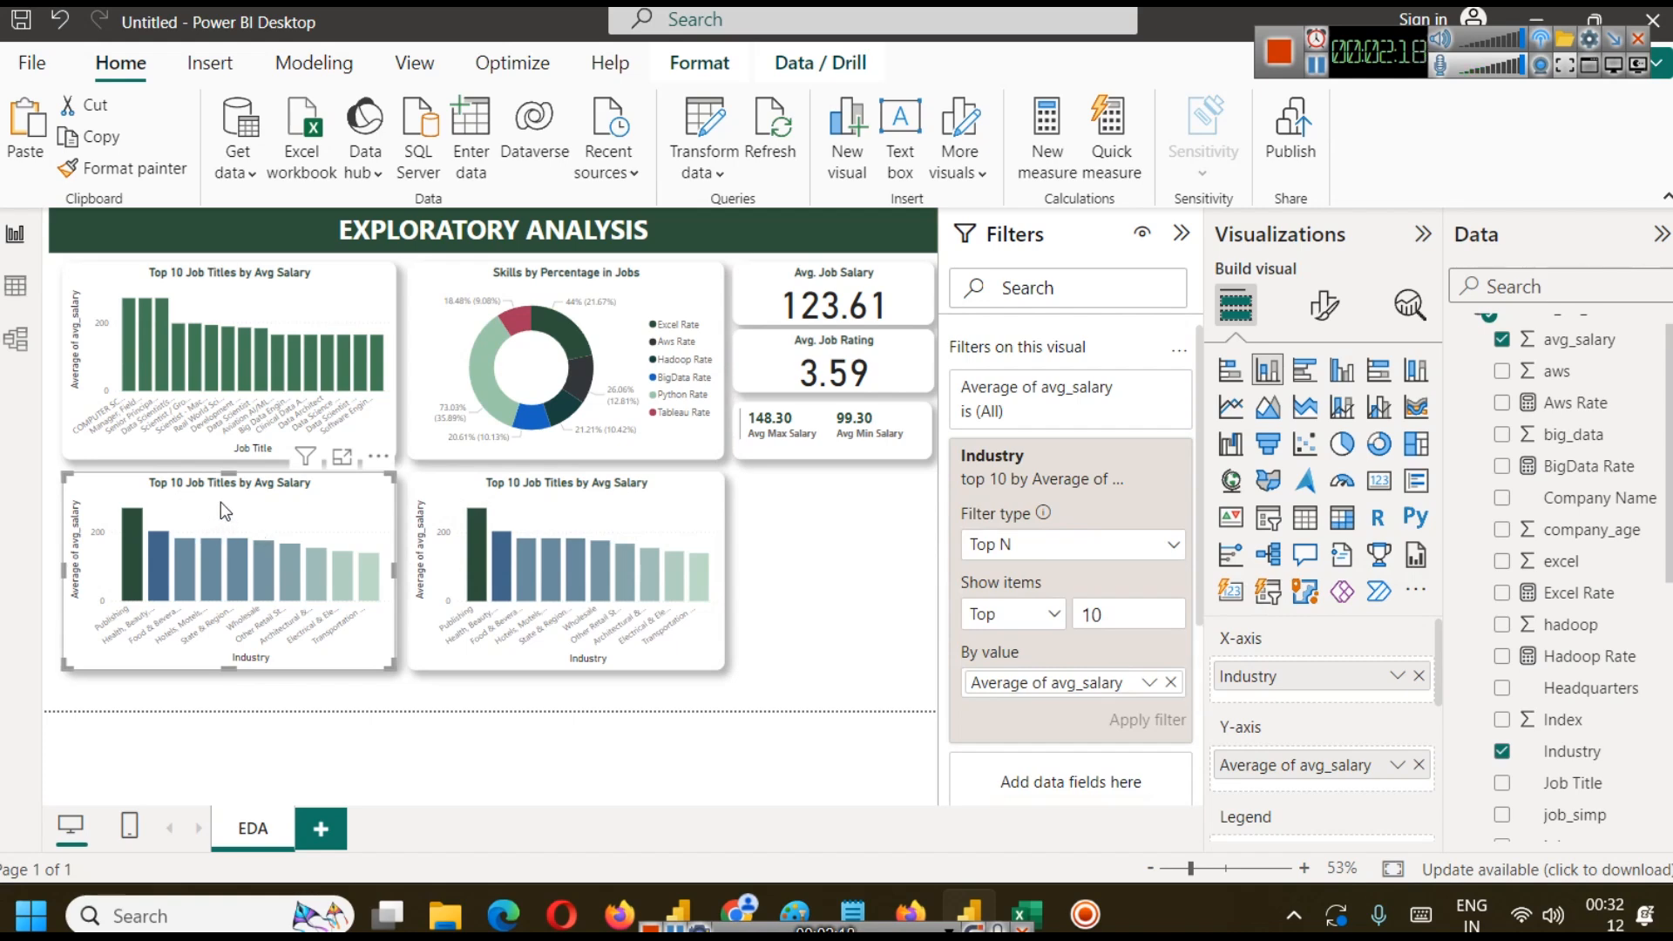
pyautogui.click(1327, 311)
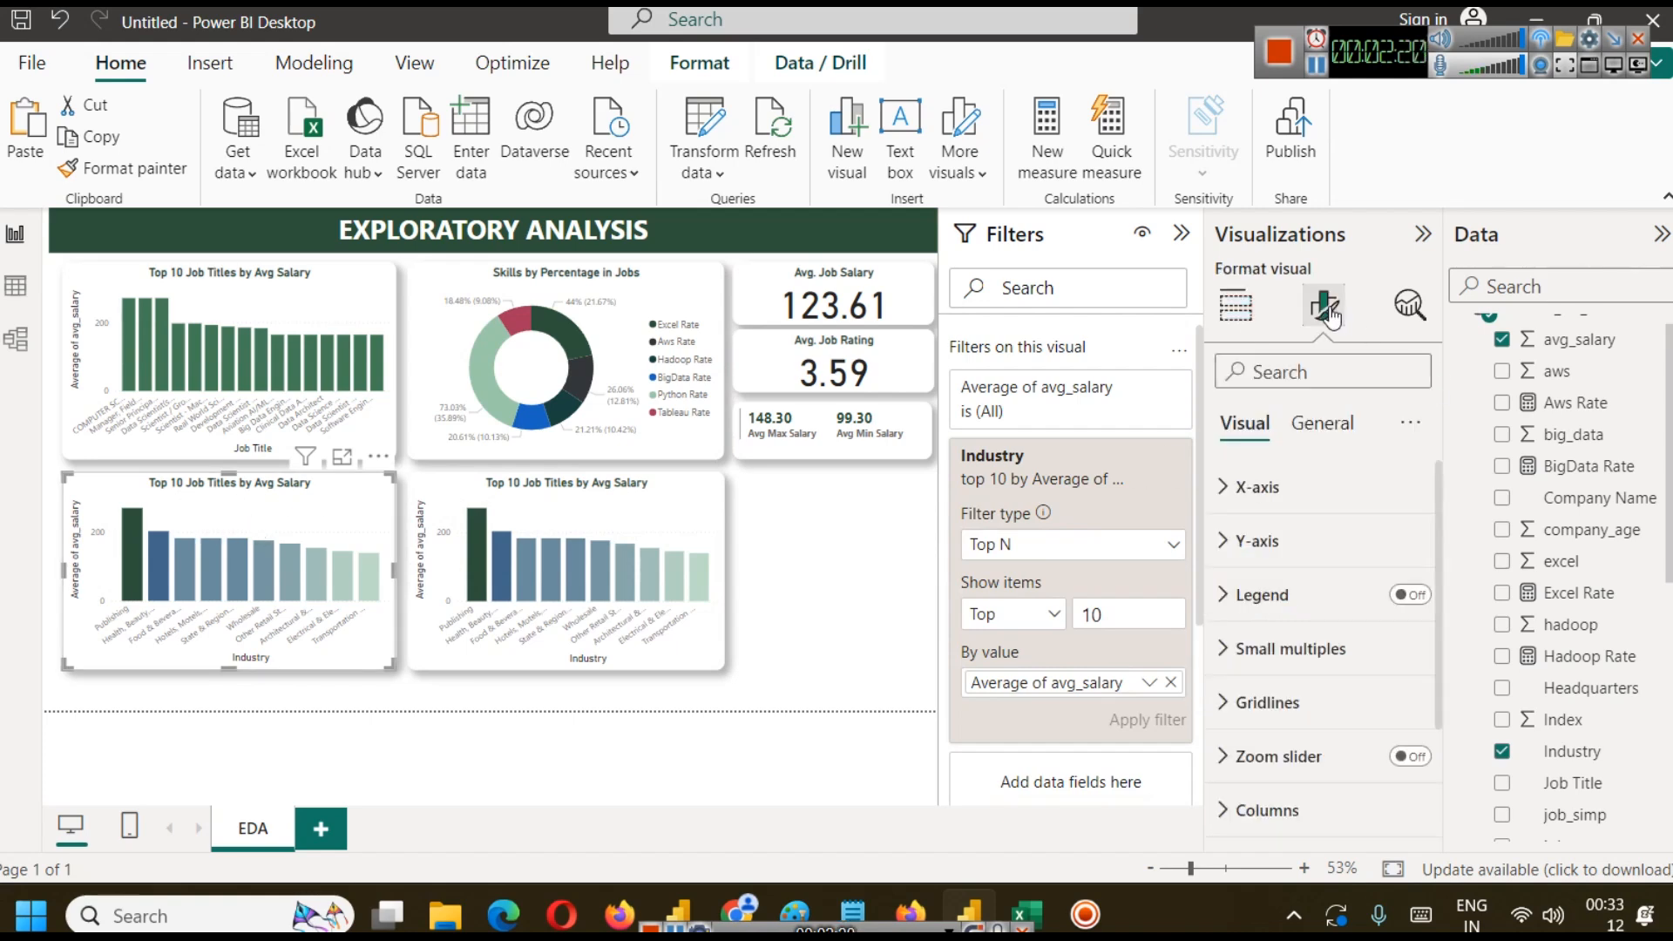
pyautogui.click(1321, 424)
pyautogui.click(1274, 543)
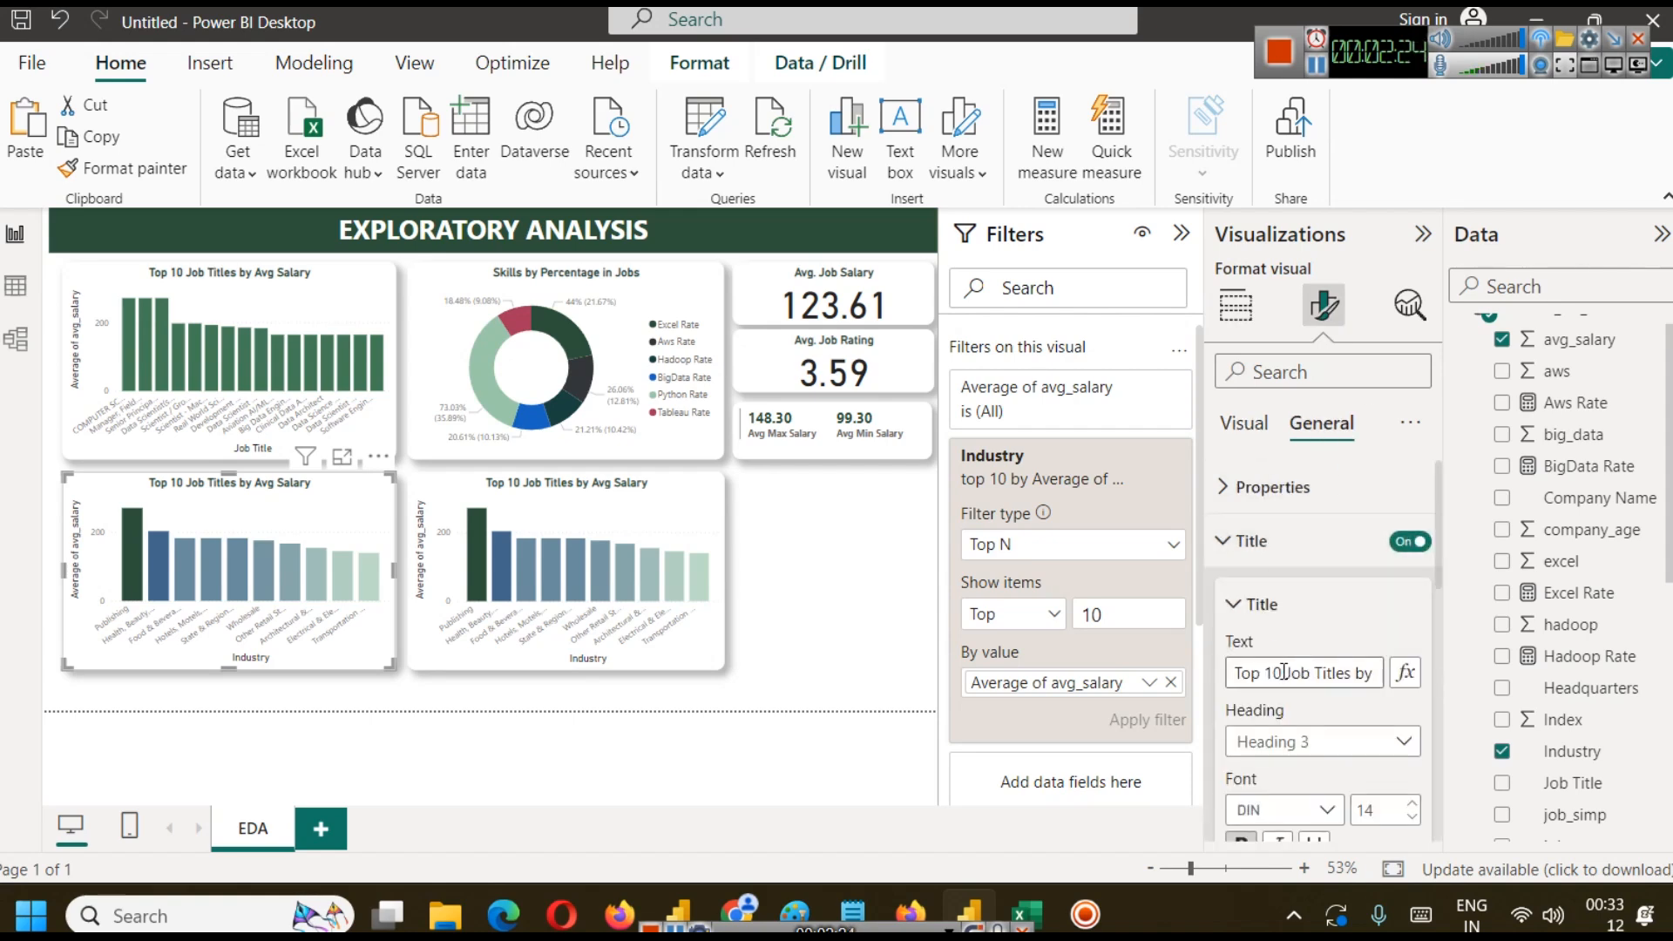
pyautogui.moveTo(1284, 672); pyautogui.dragTo(1354, 678)
pyautogui.write('Industrie')
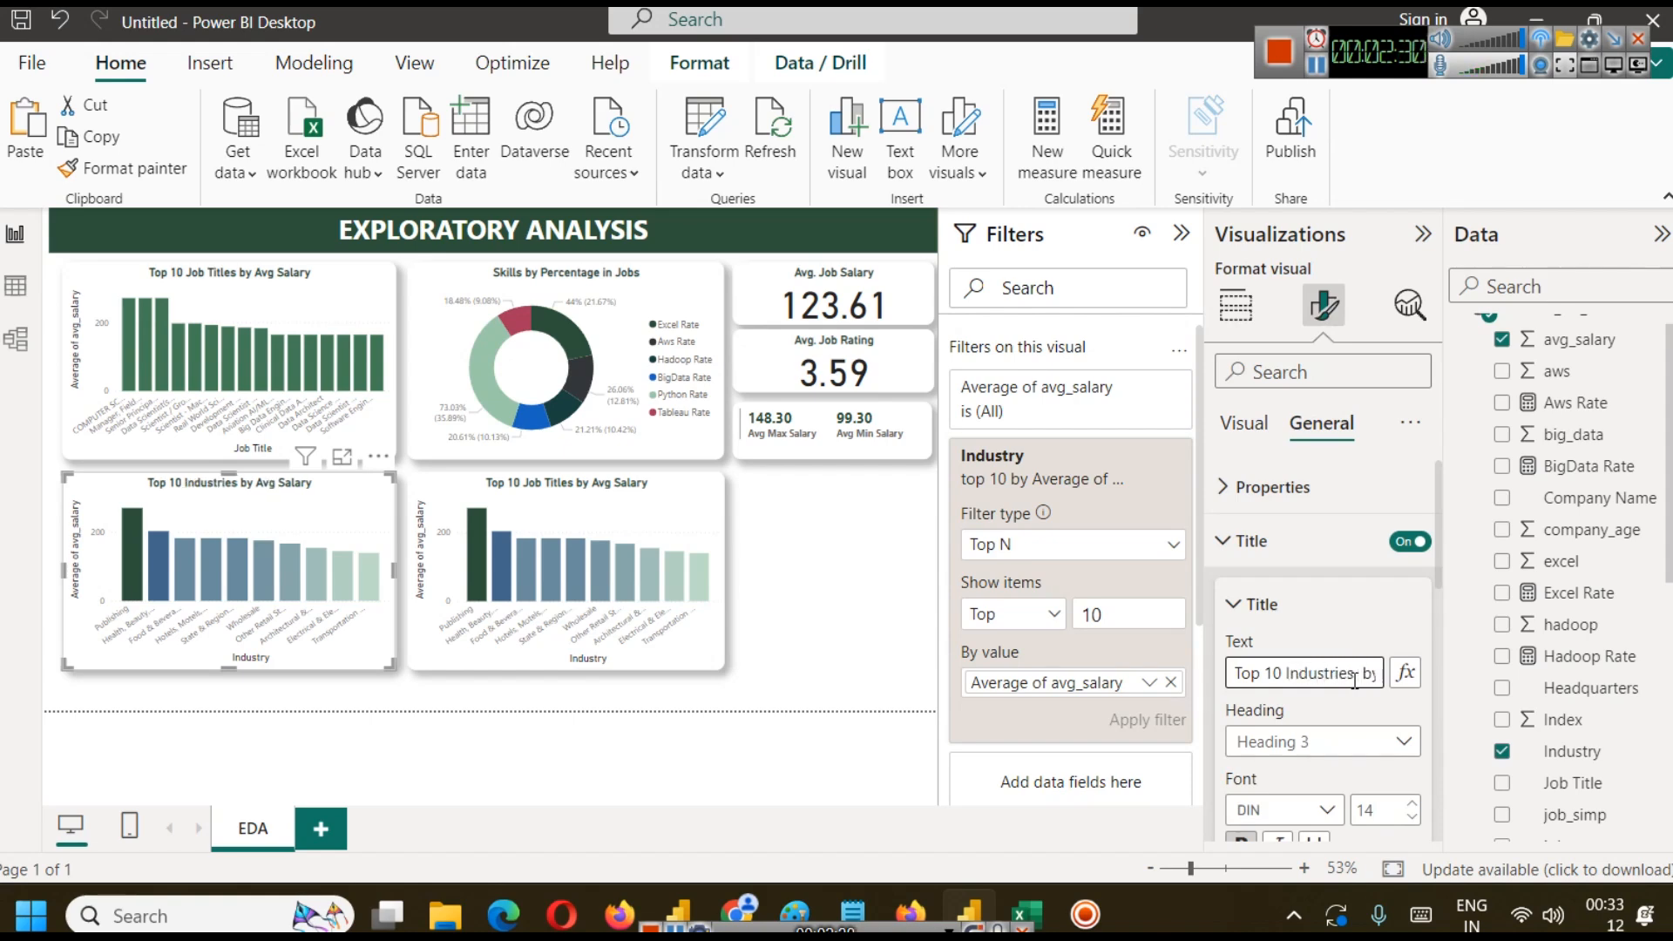
# Replace Industry with Sector on the duplicated chart's X-axis and convert the chart to a pie chart.
pyautogui.click(582, 478)
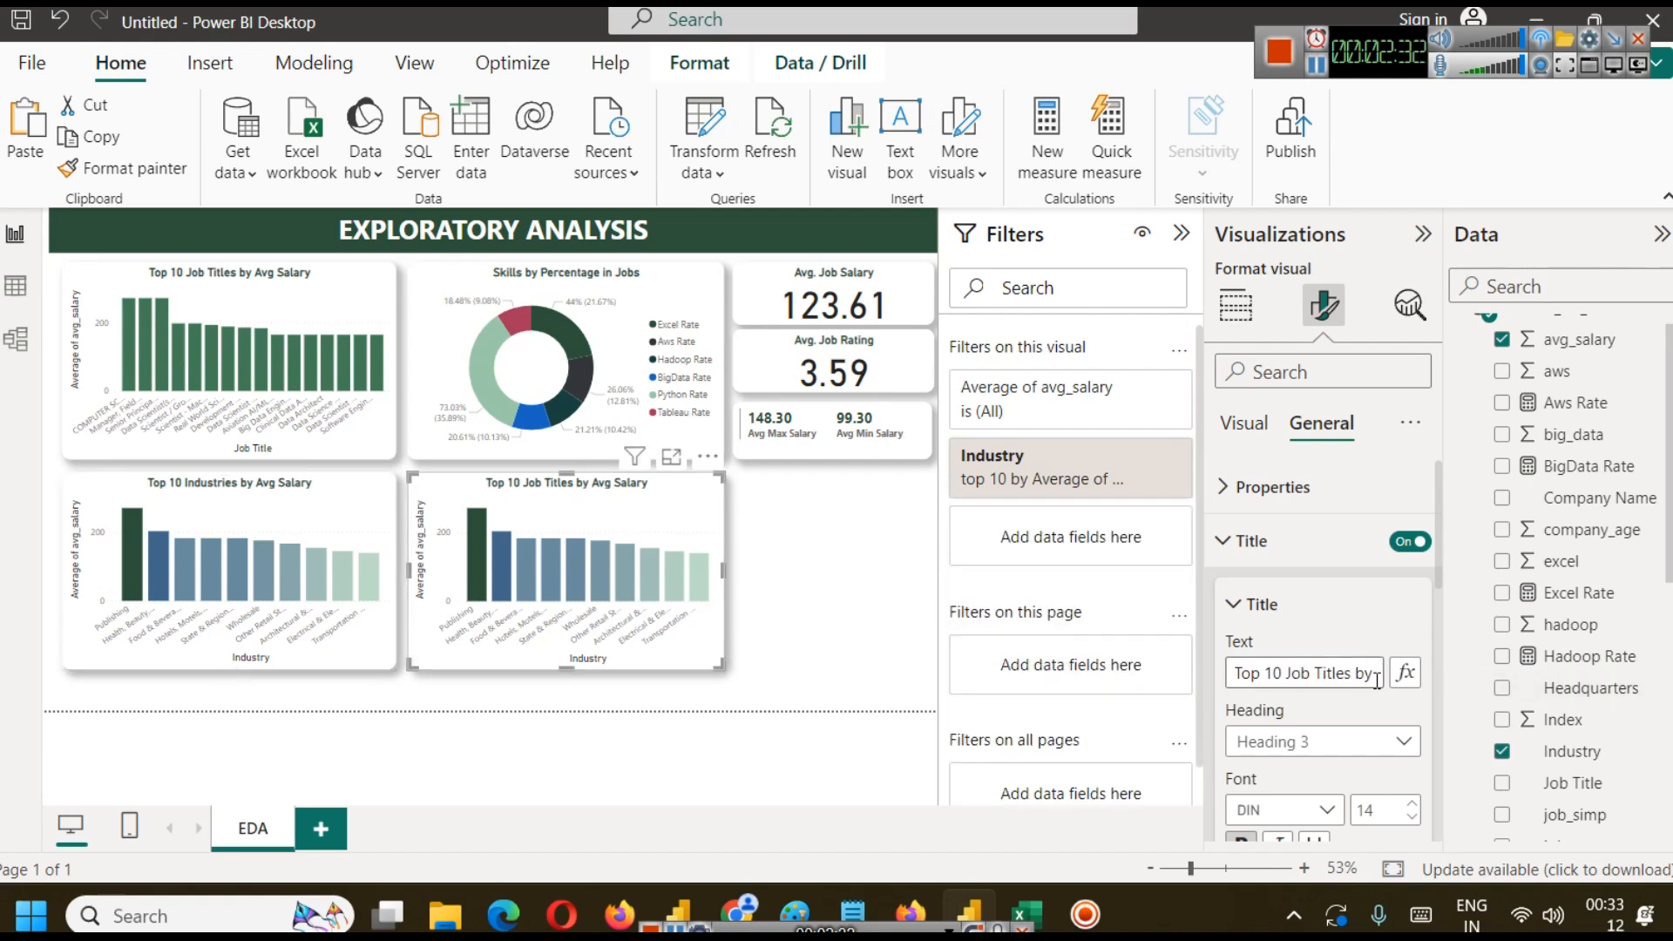
pyautogui.click(1245, 423)
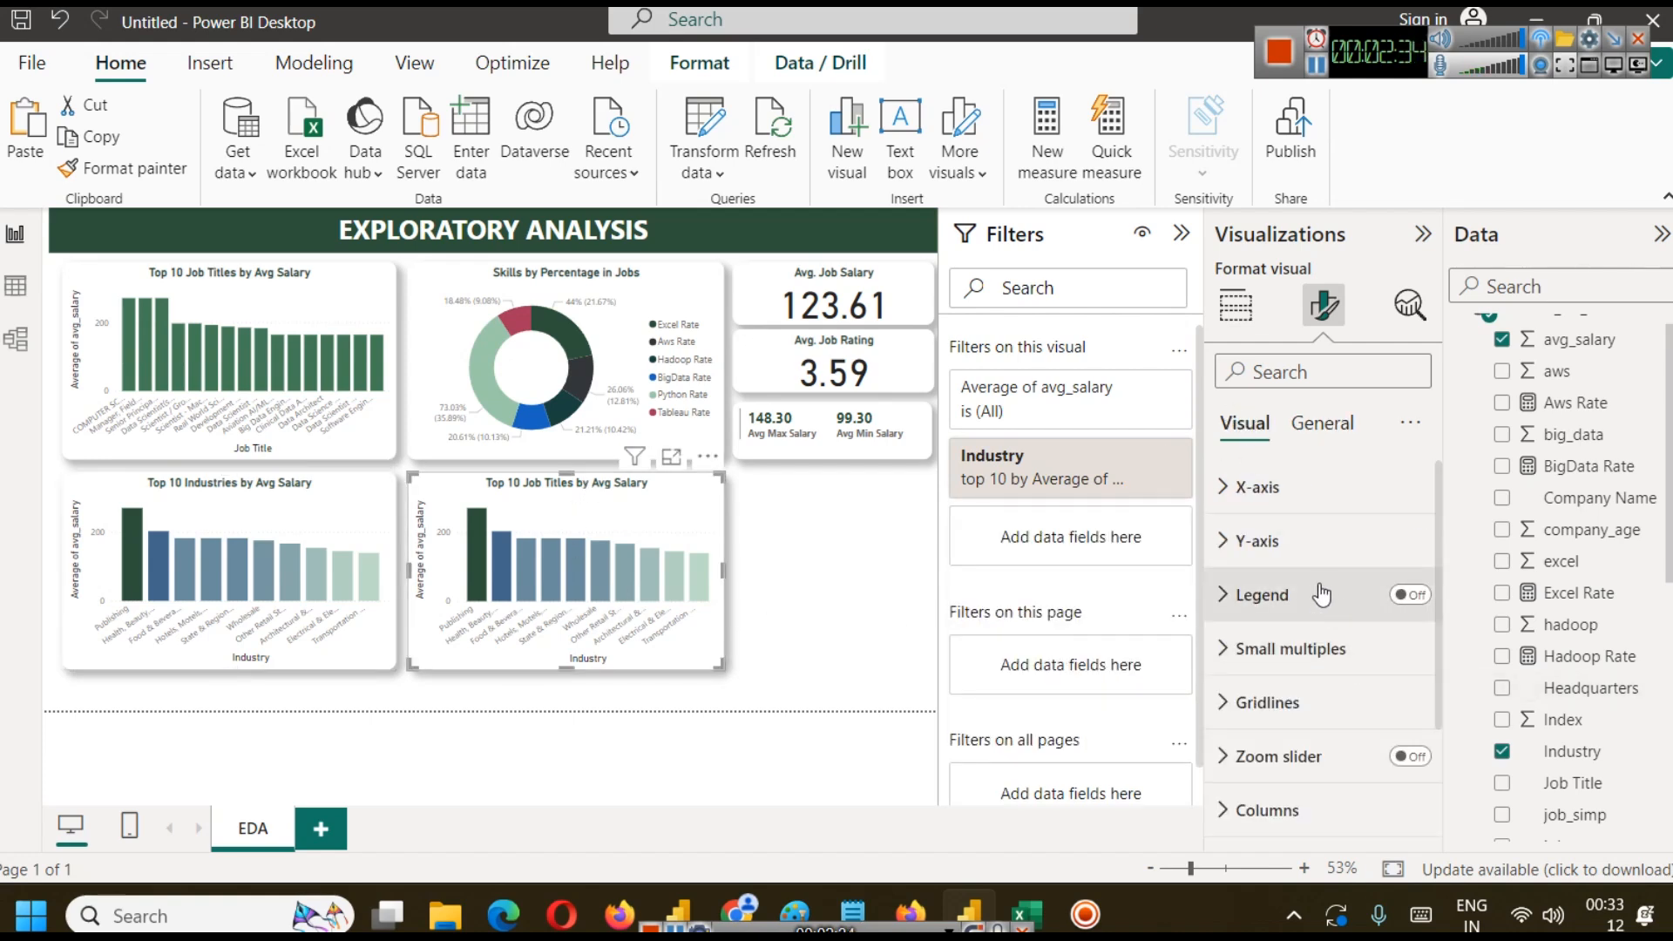
pyautogui.scroll(-3, 1259, 601)
pyautogui.scroll(3, 1259, 658)
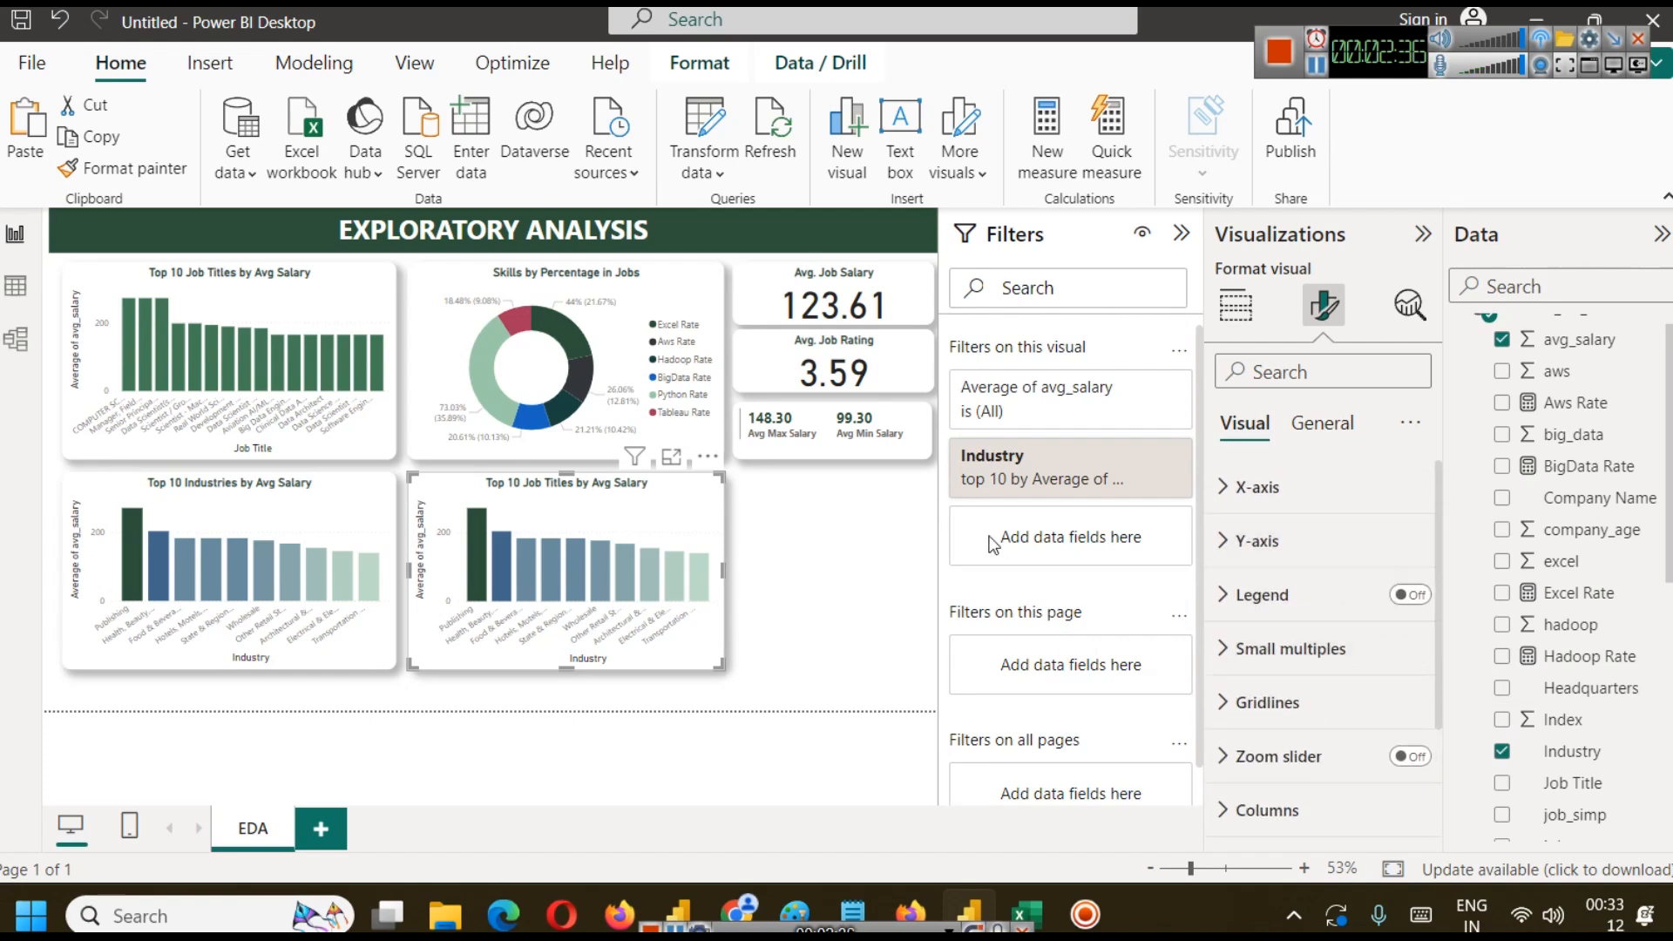
pyautogui.click(1235, 305)
pyautogui.moveTo(1359, 678); pyautogui.dragTo(1551, 697)
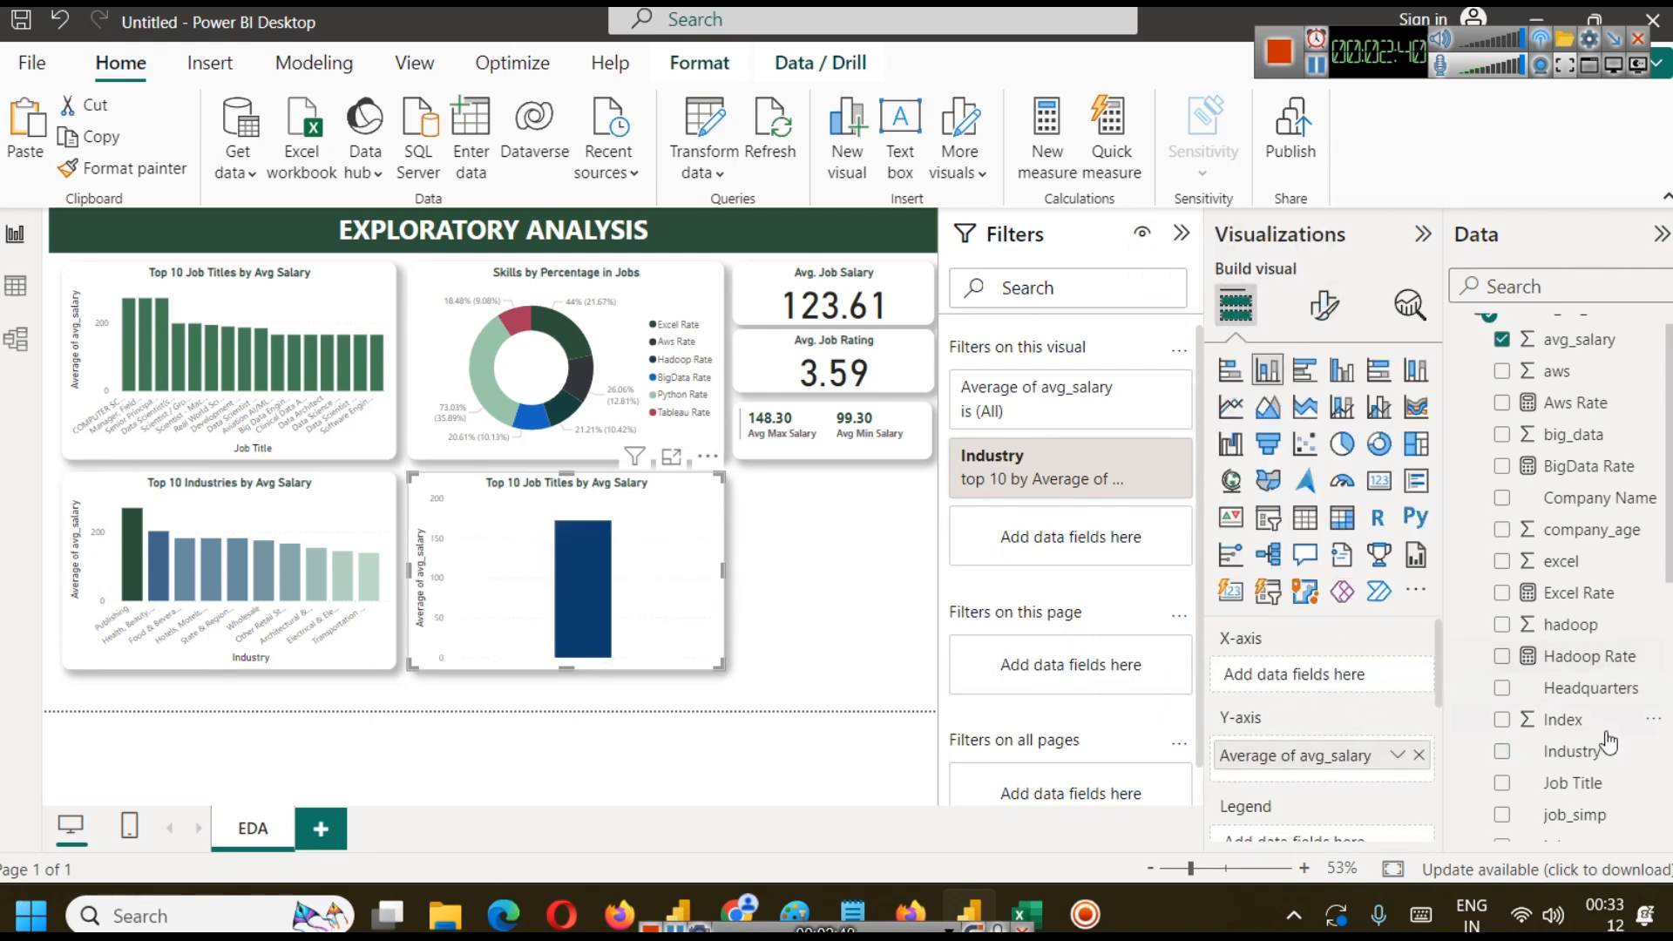
pyautogui.scroll(-3, 1609, 743)
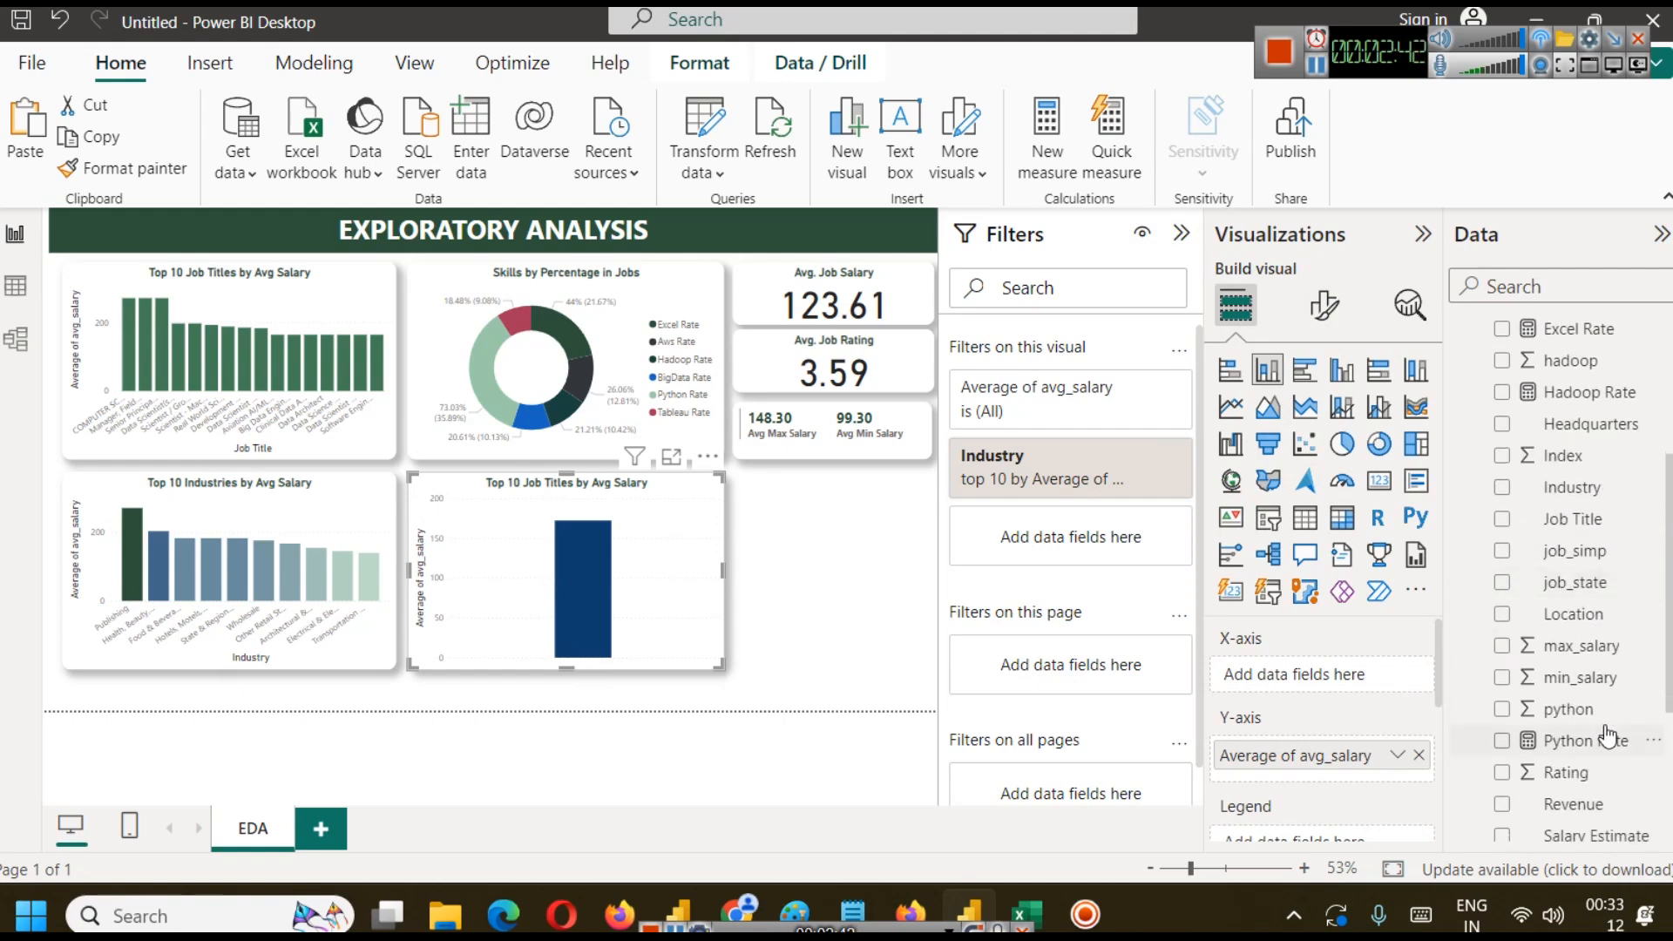
pyautogui.scroll(-2, 1621, 615)
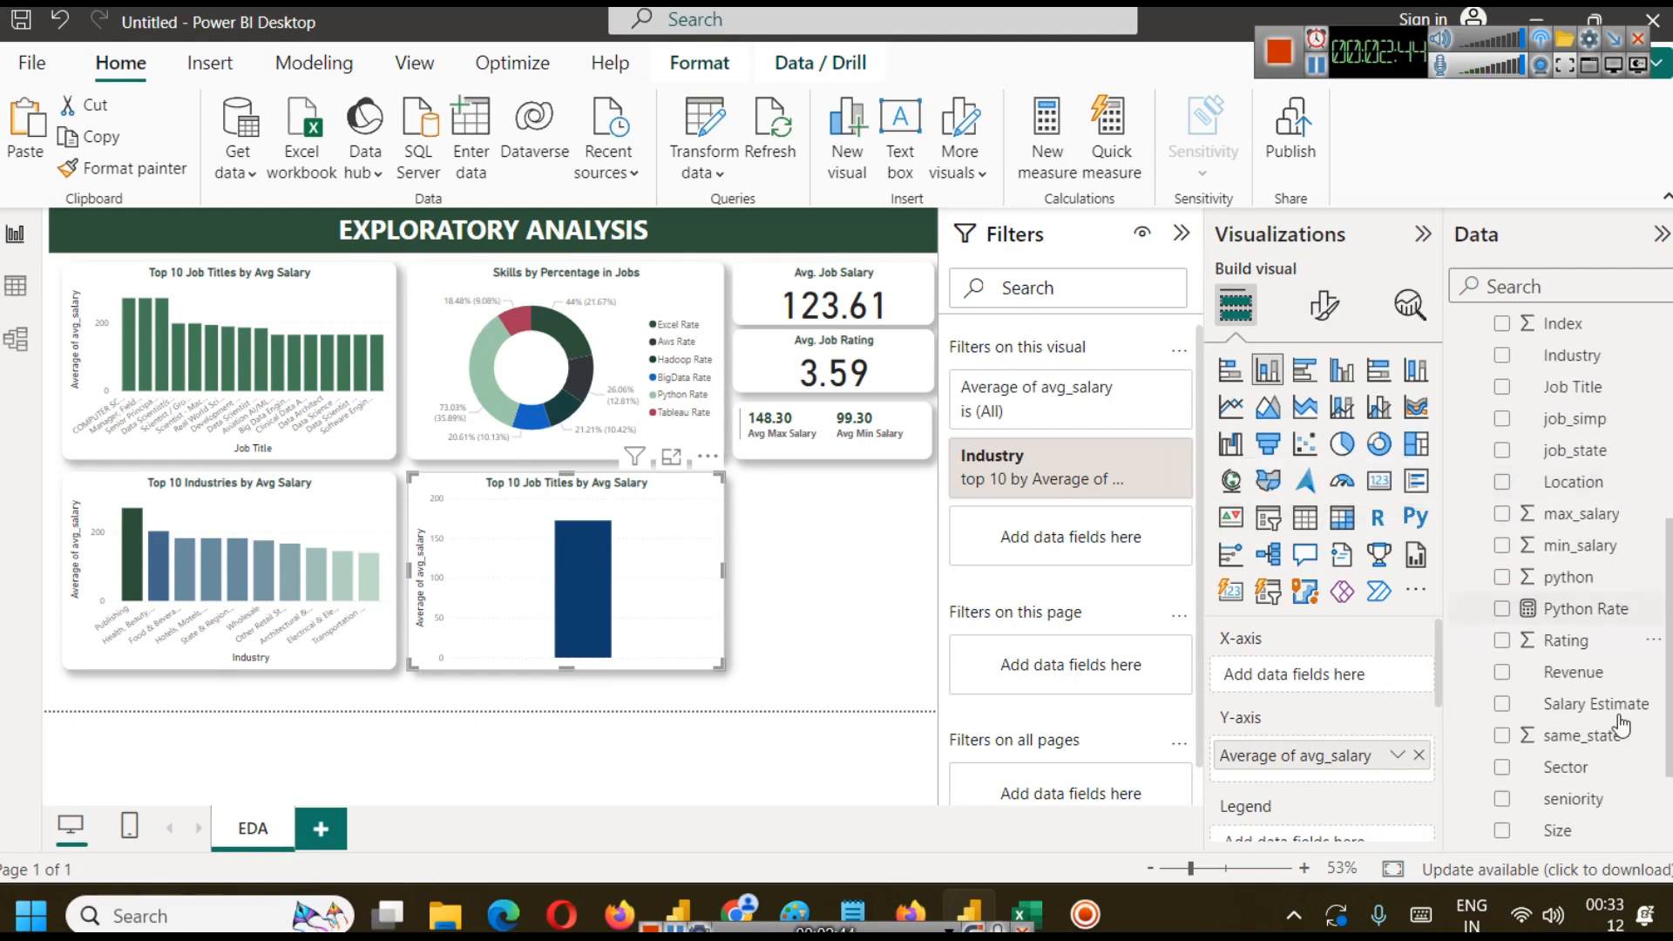
pyautogui.moveTo(1564, 768); pyautogui.dragTo(1302, 675)
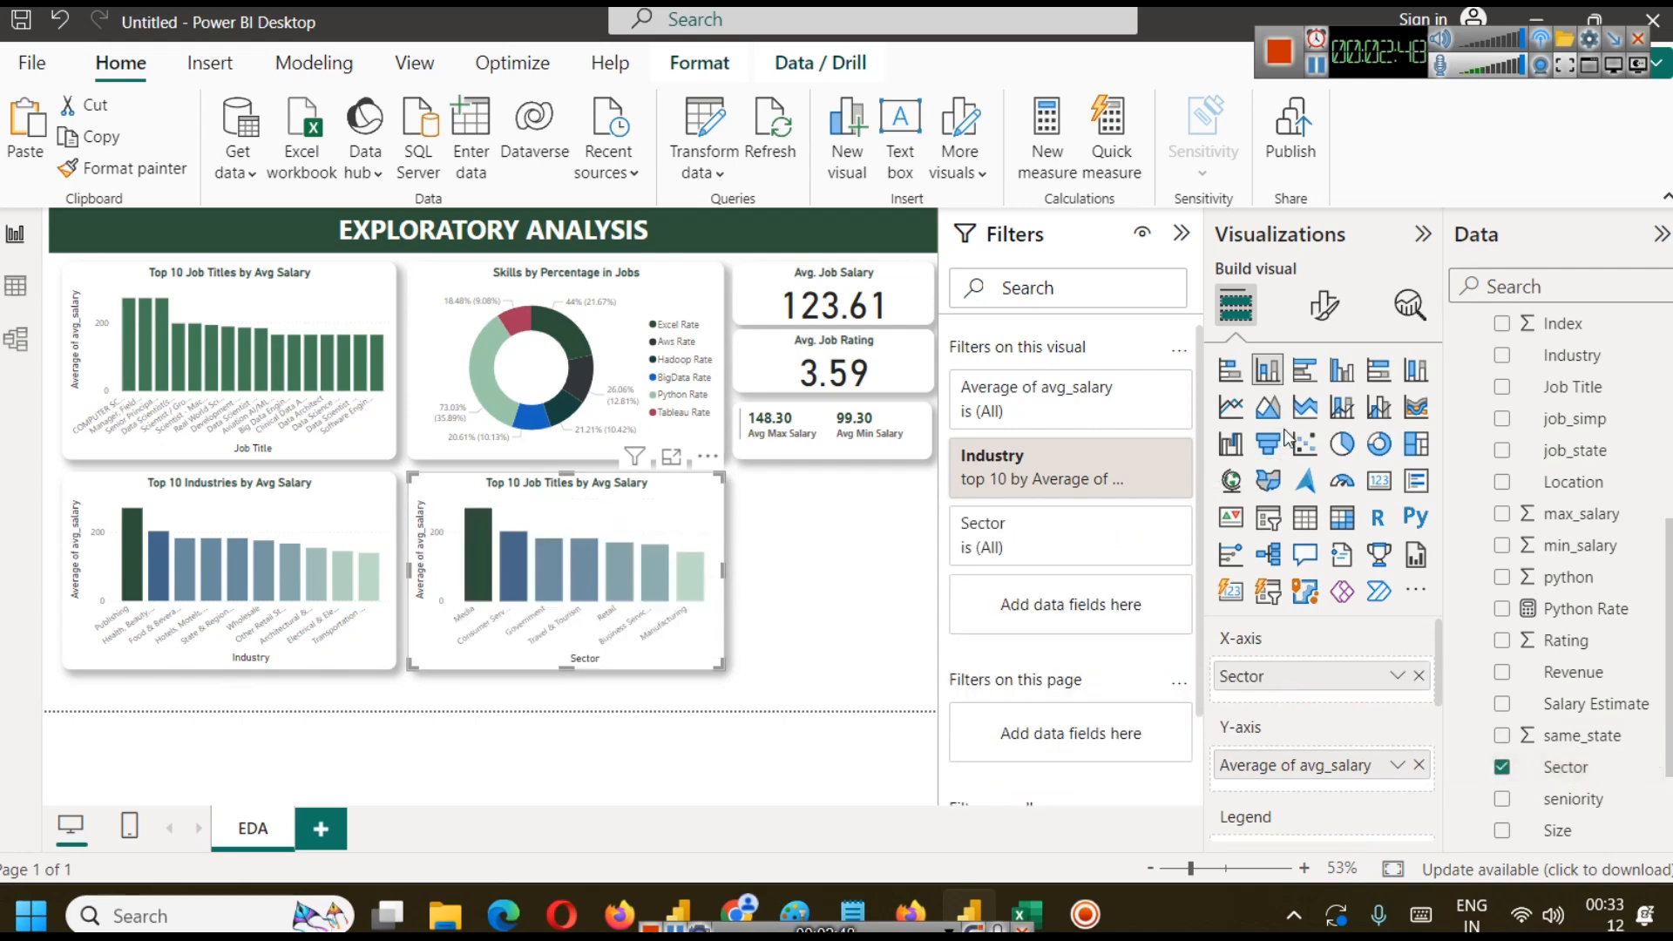
pyautogui.click(1342, 444)
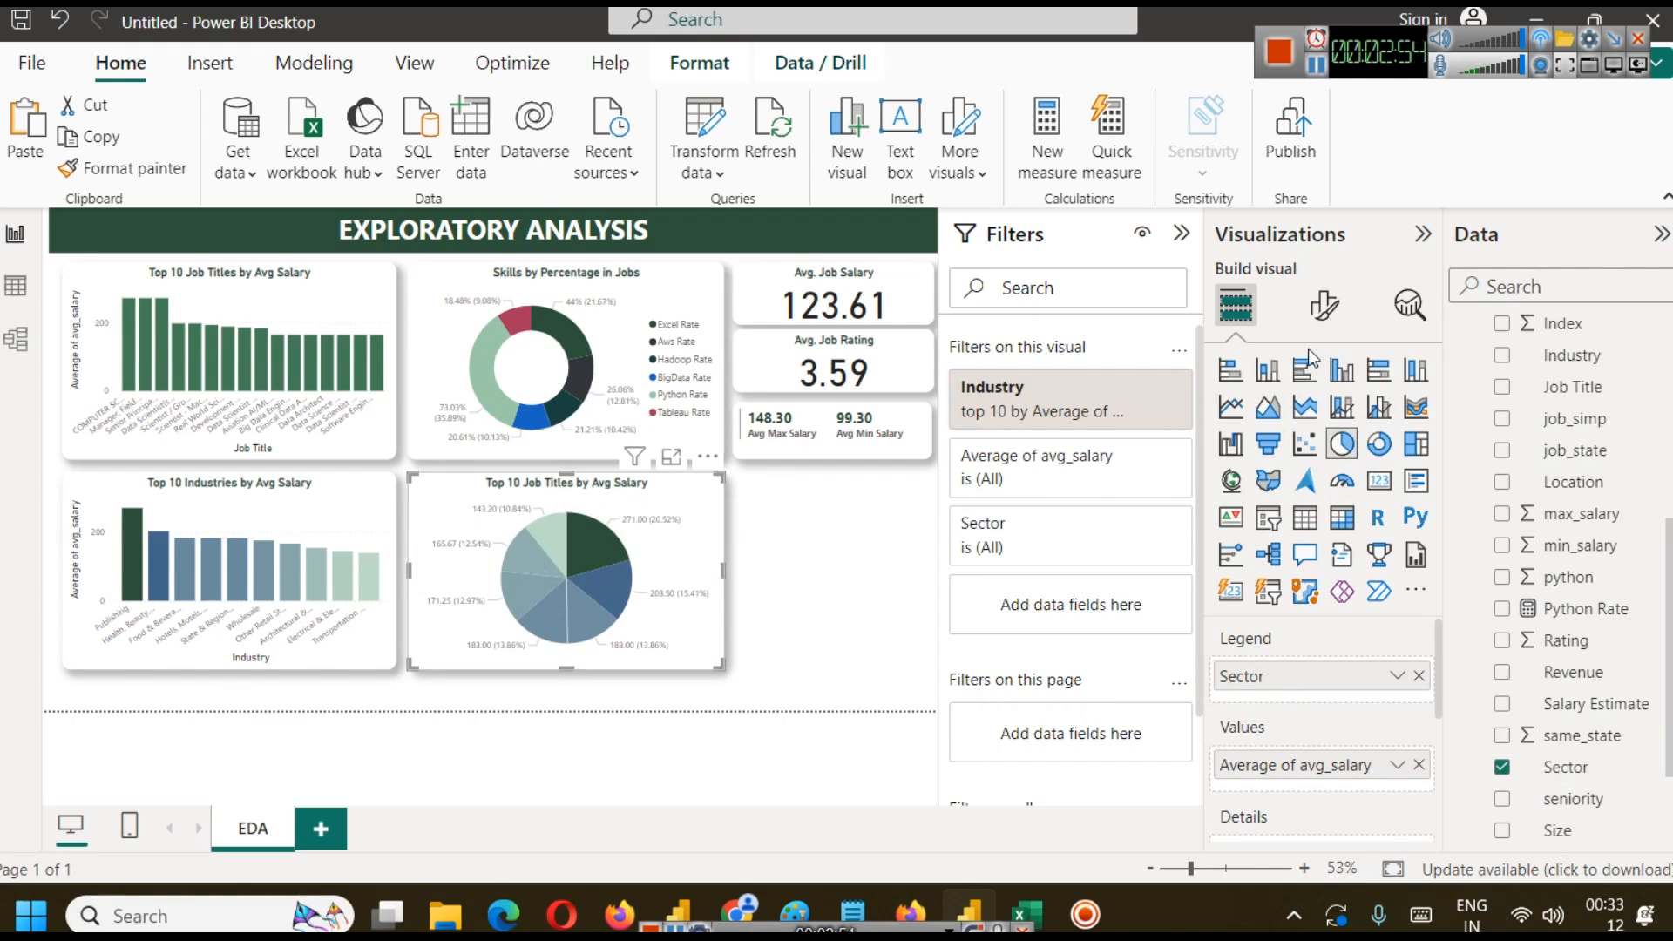
# Change the Sector pie chart's title to "Top 10 Sectors by Avg Salary".
pyautogui.click(1324, 304)
pyautogui.click(1322, 422)
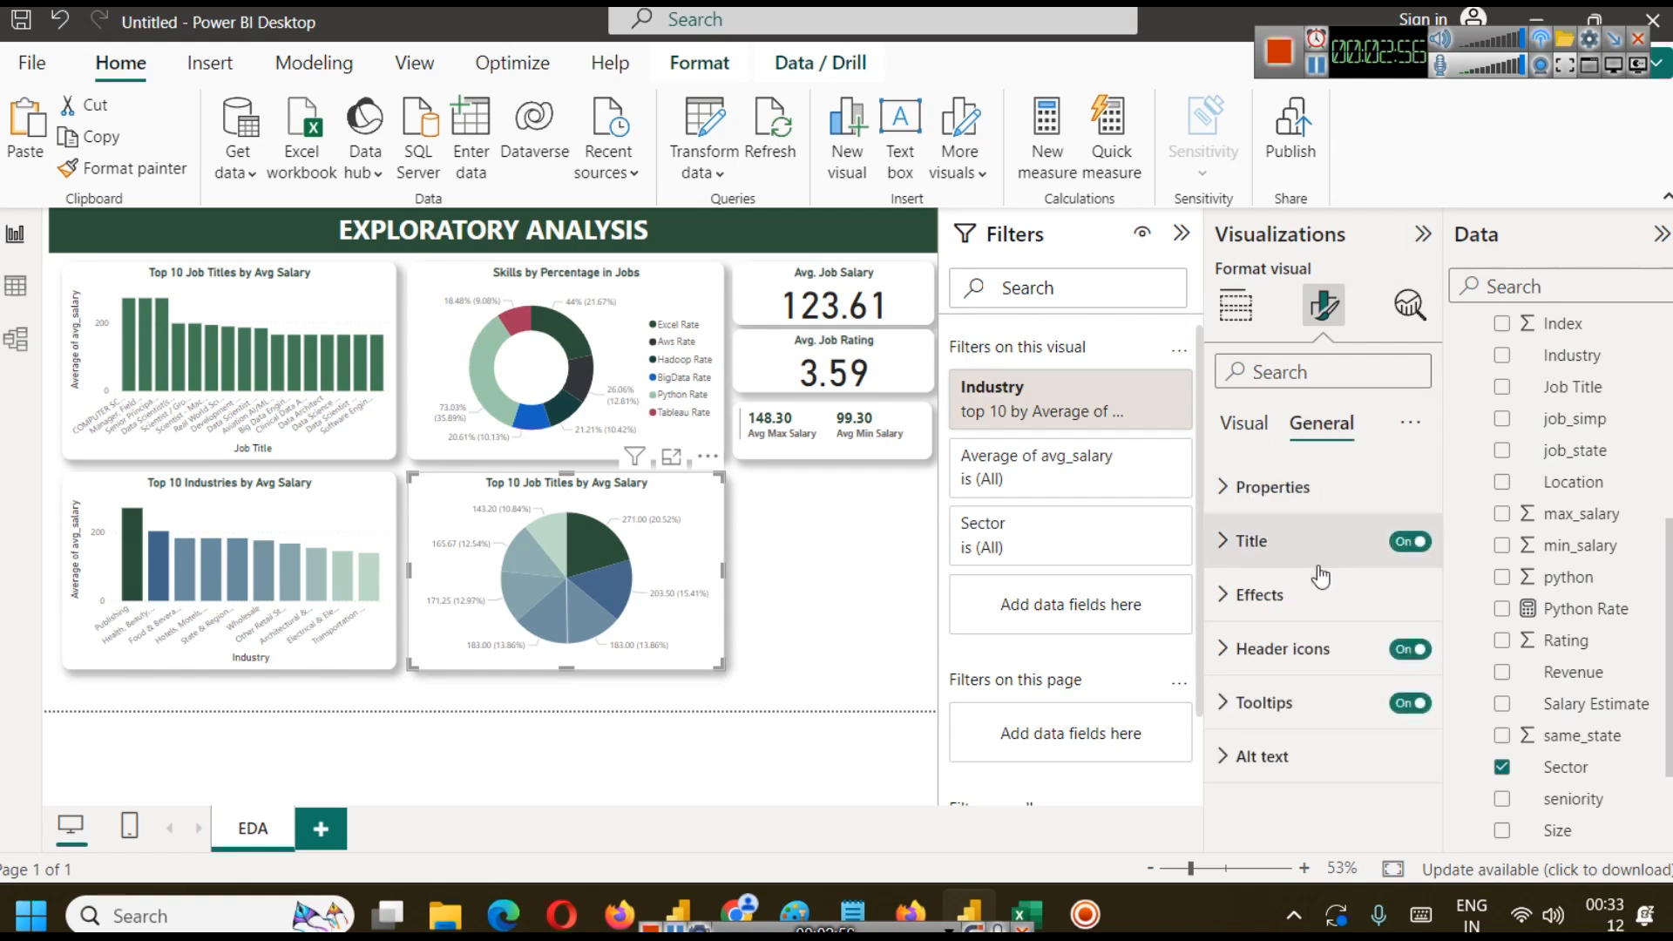
pyautogui.click(1252, 541)
pyautogui.moveTo(1290, 672); pyautogui.dragTo(1356, 678)
pyautogui.write('Sectors by A')
pyautogui.click(1330, 706)
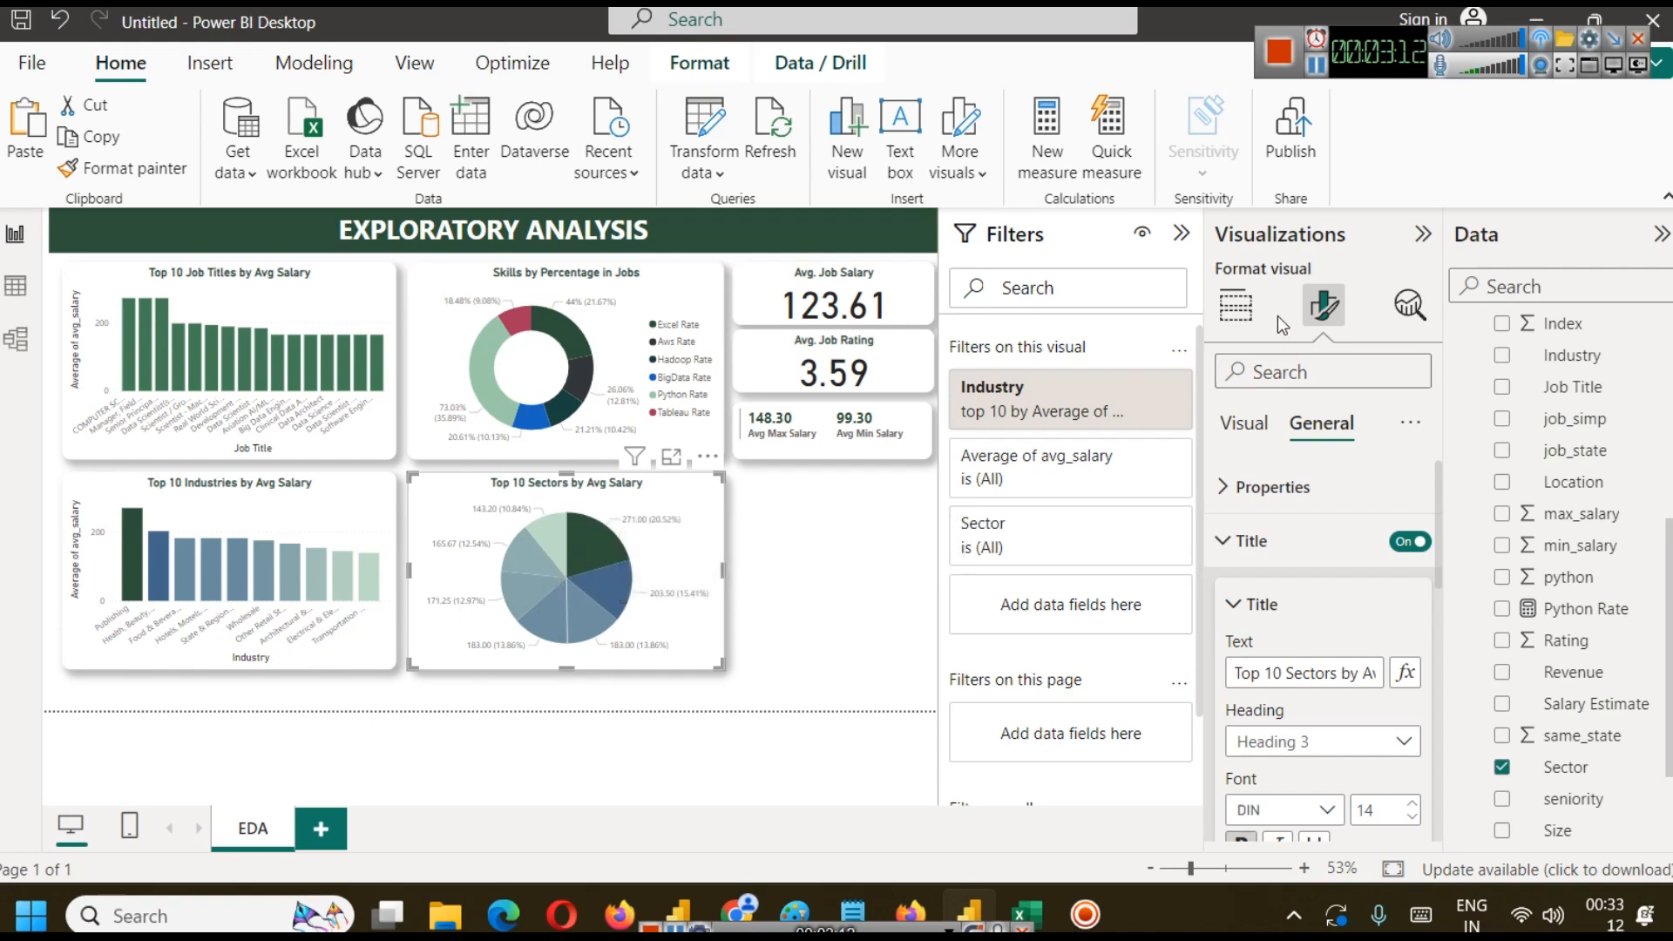
pyautogui.click(1238, 545)
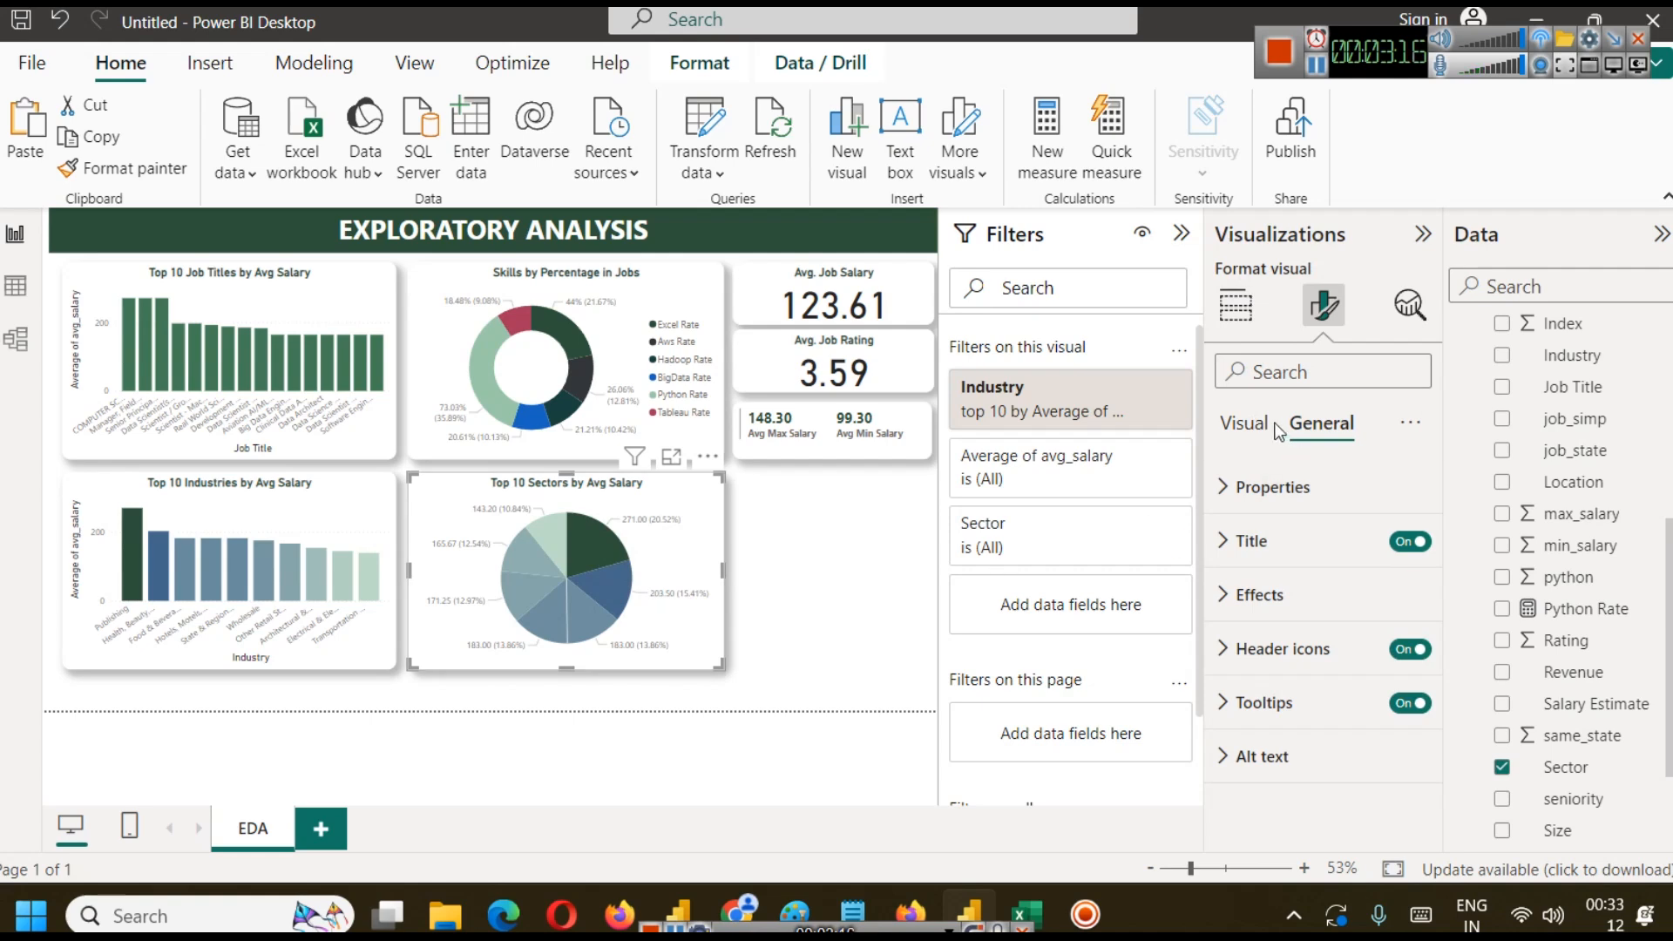
# Turn on the legend of the Sector pie chart.
pyautogui.click(1246, 423)
pyautogui.click(1409, 488)
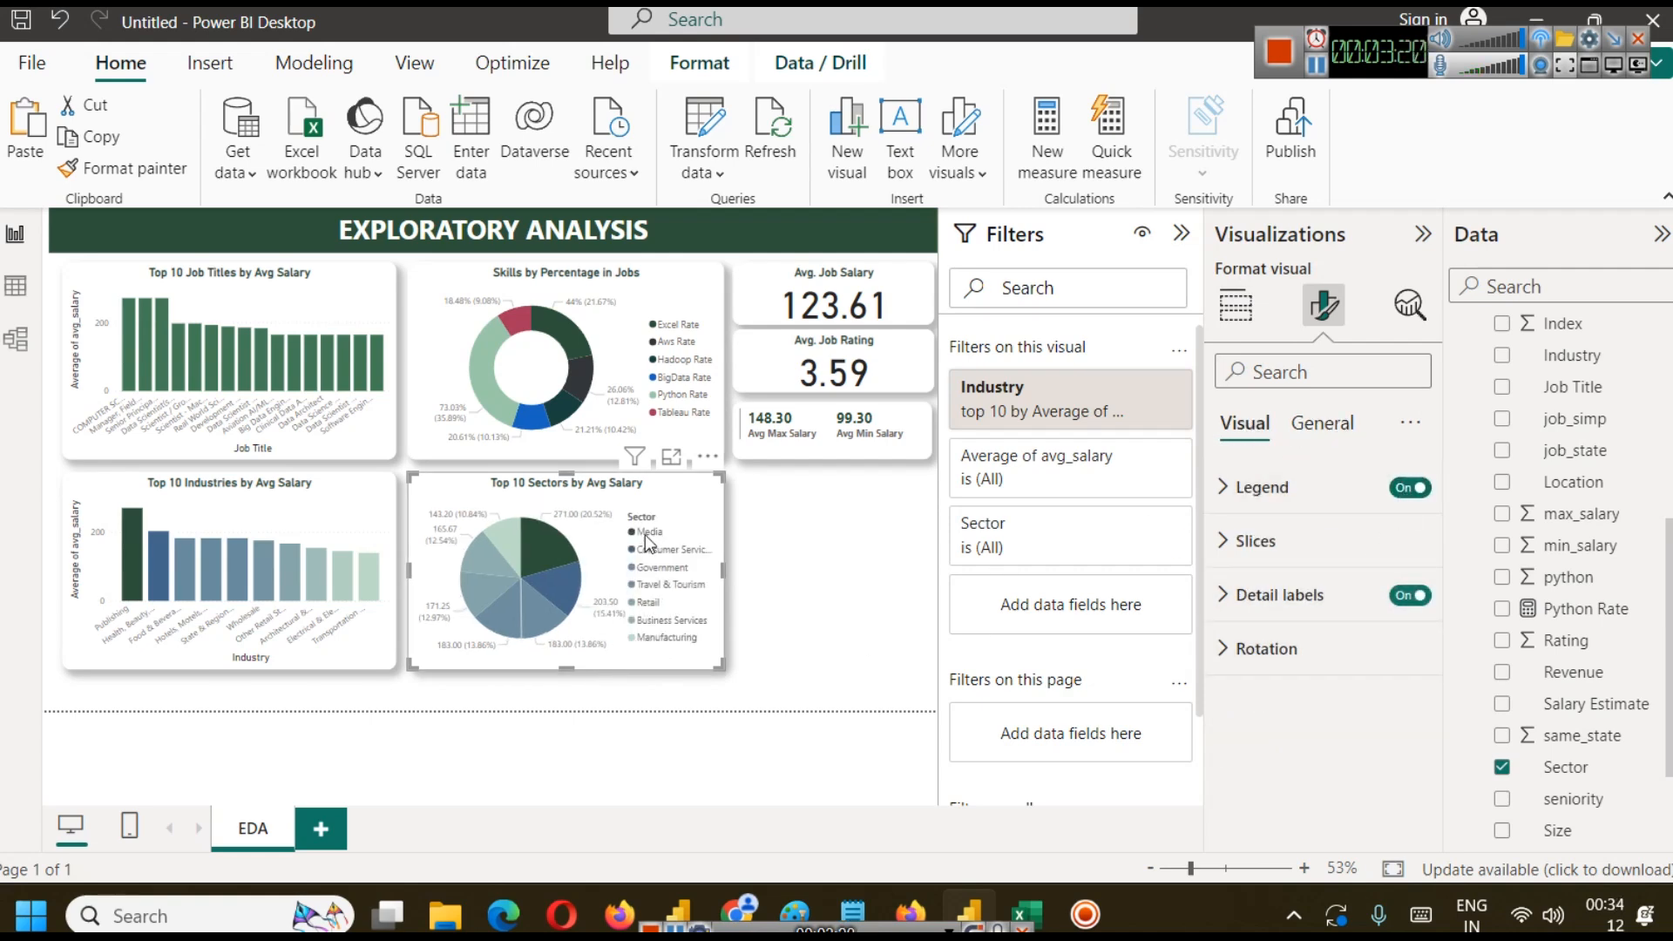
pyautogui.moveTo(546, 551)
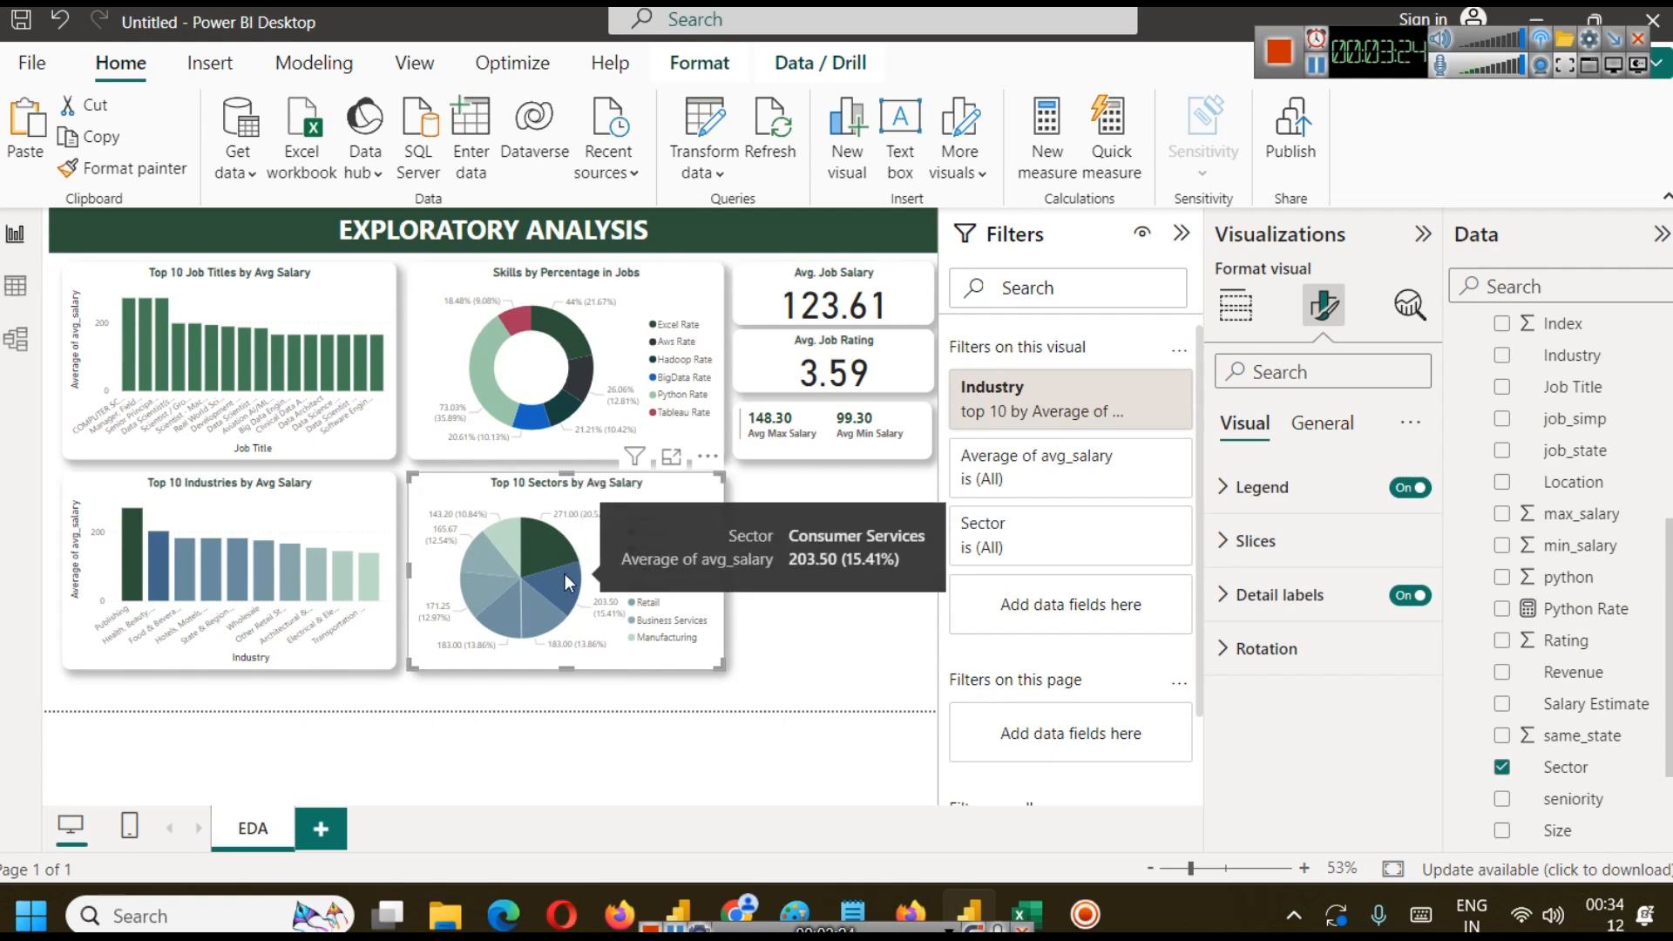
pyautogui.moveTo(548, 612)
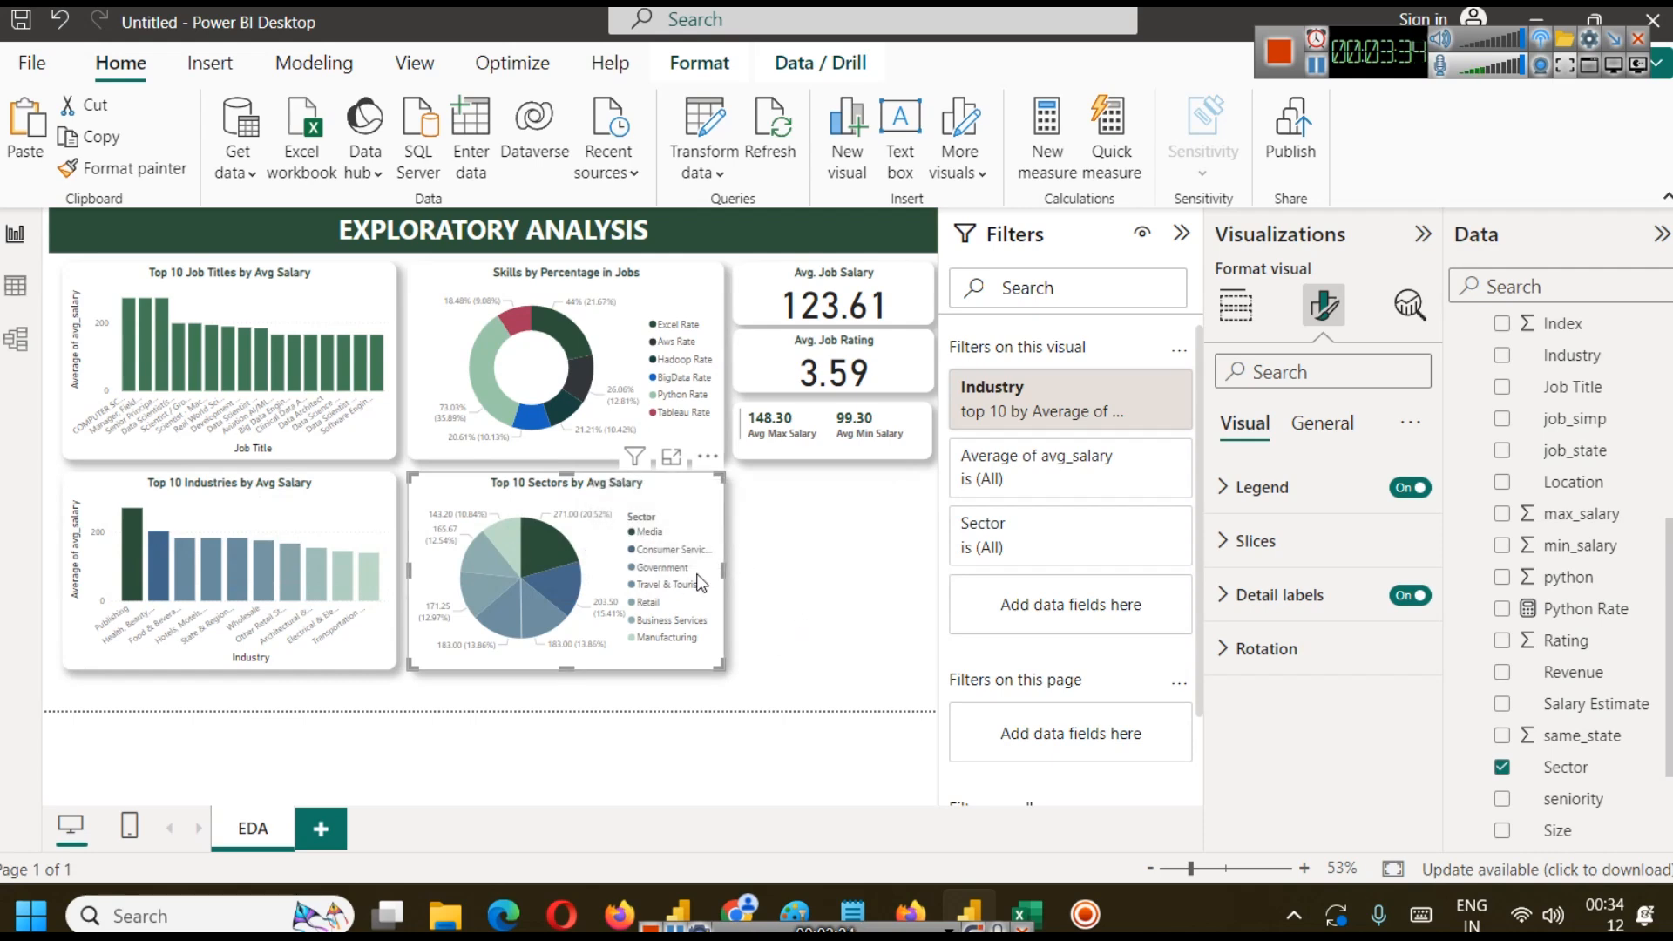
pyautogui.click(1315, 70)
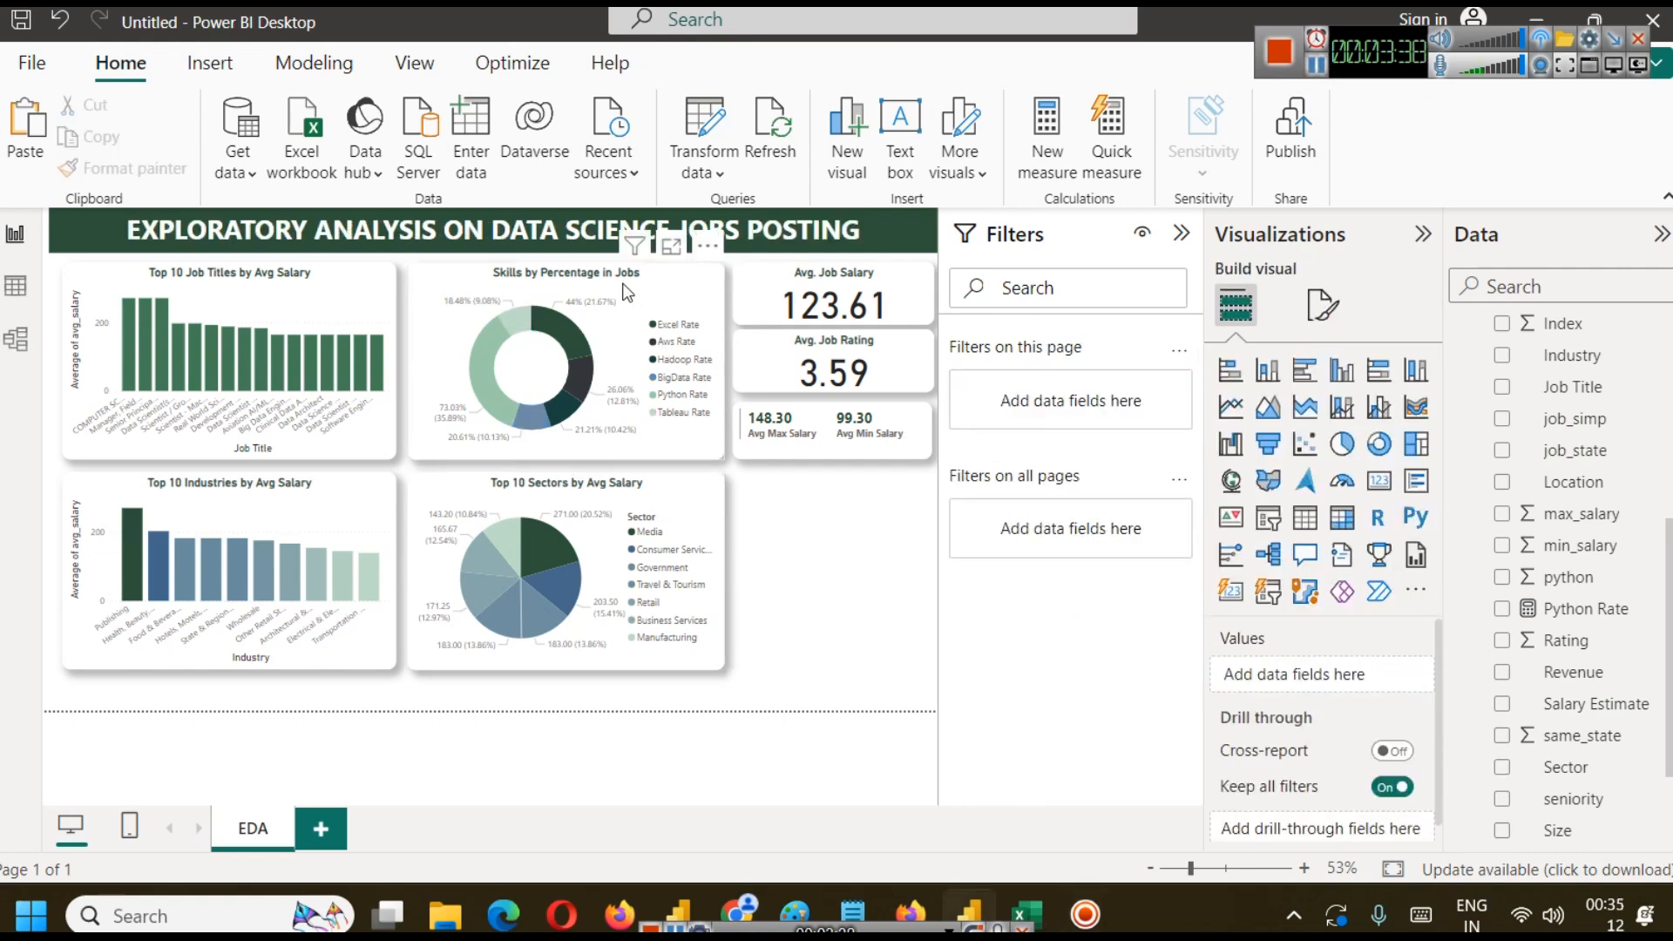
# Review the slice color settings of the Skills by Percentage in Jobs donut chart.
pyautogui.click(666, 348)
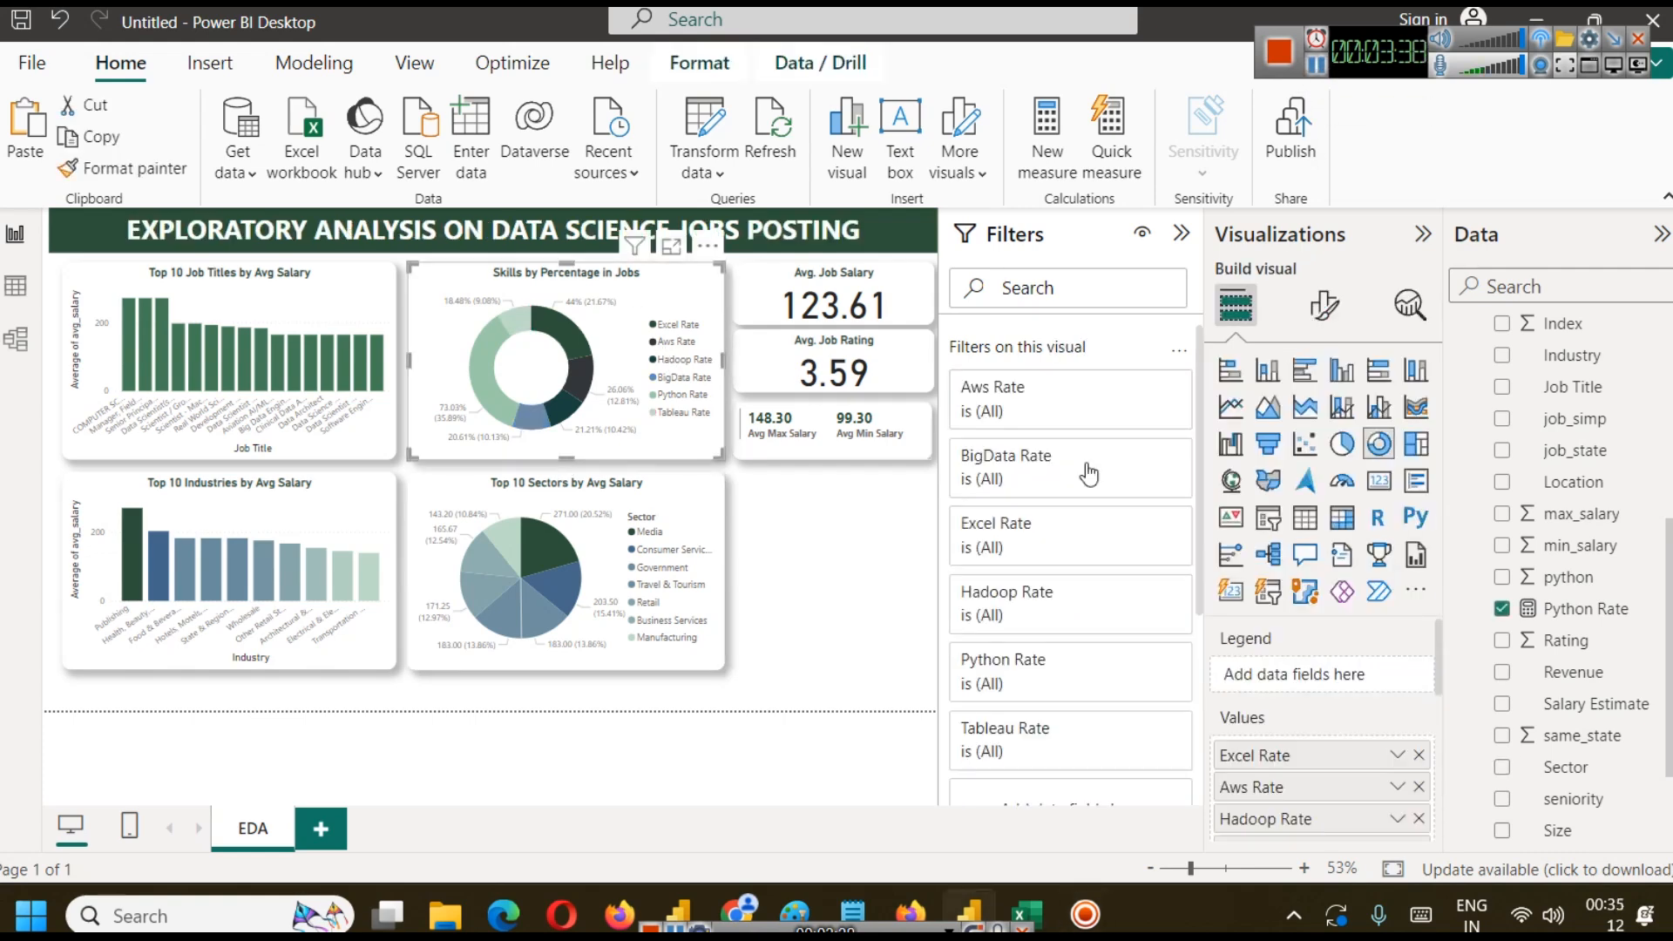
pyautogui.click(1324, 305)
pyautogui.click(1255, 540)
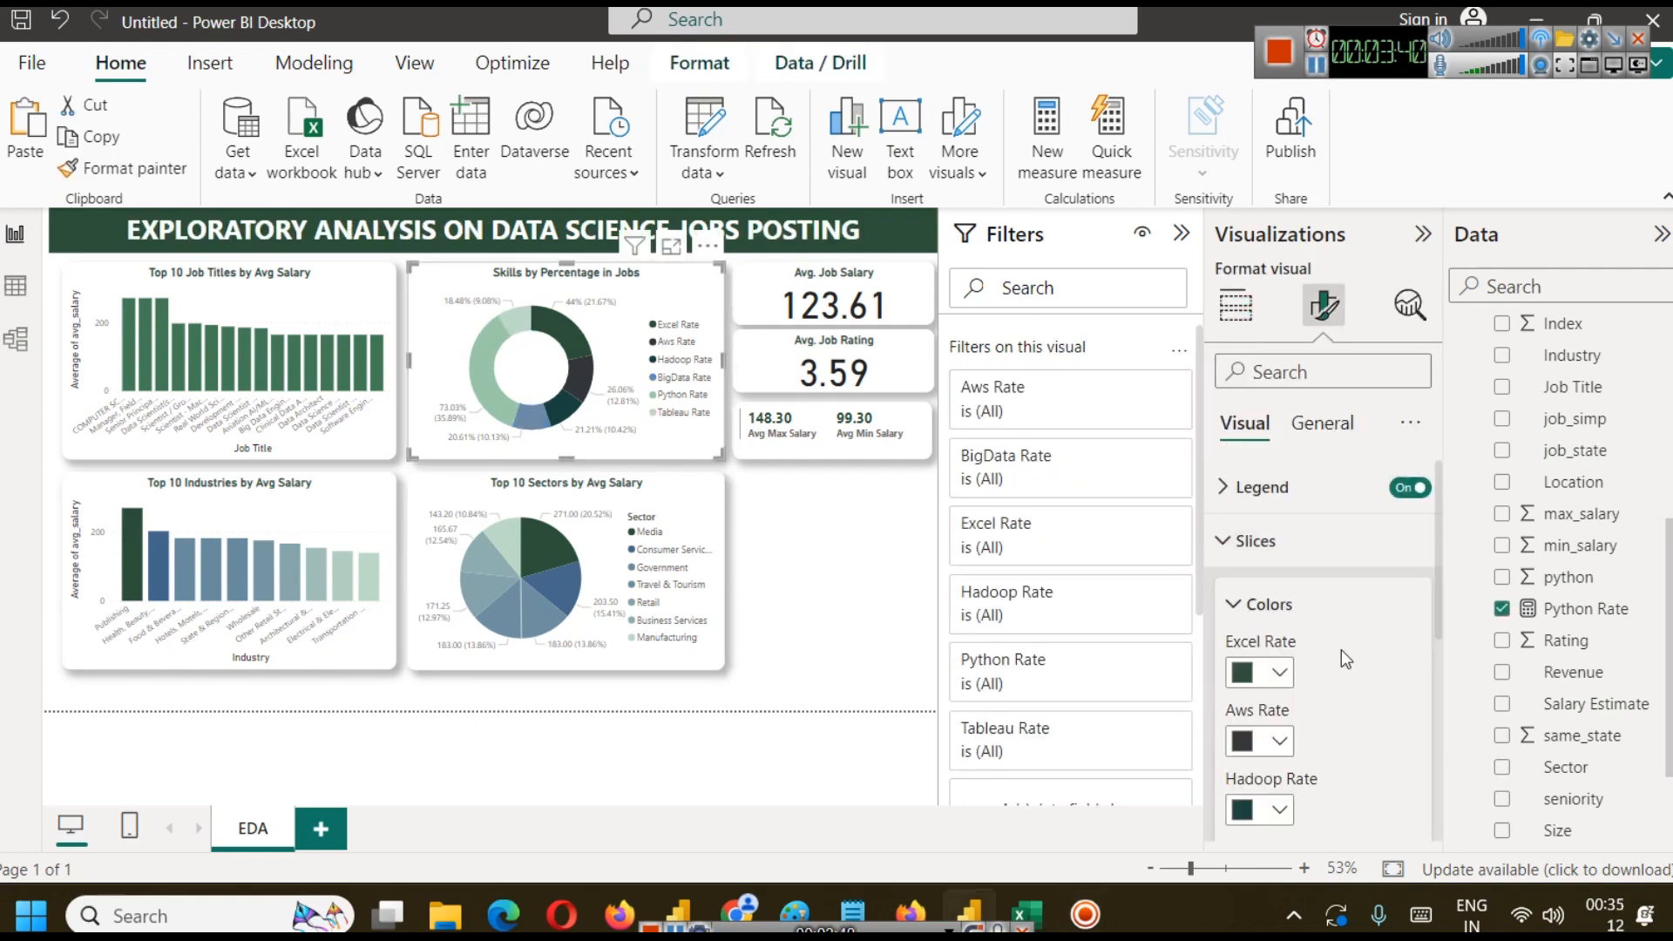
pyautogui.click(842, 538)
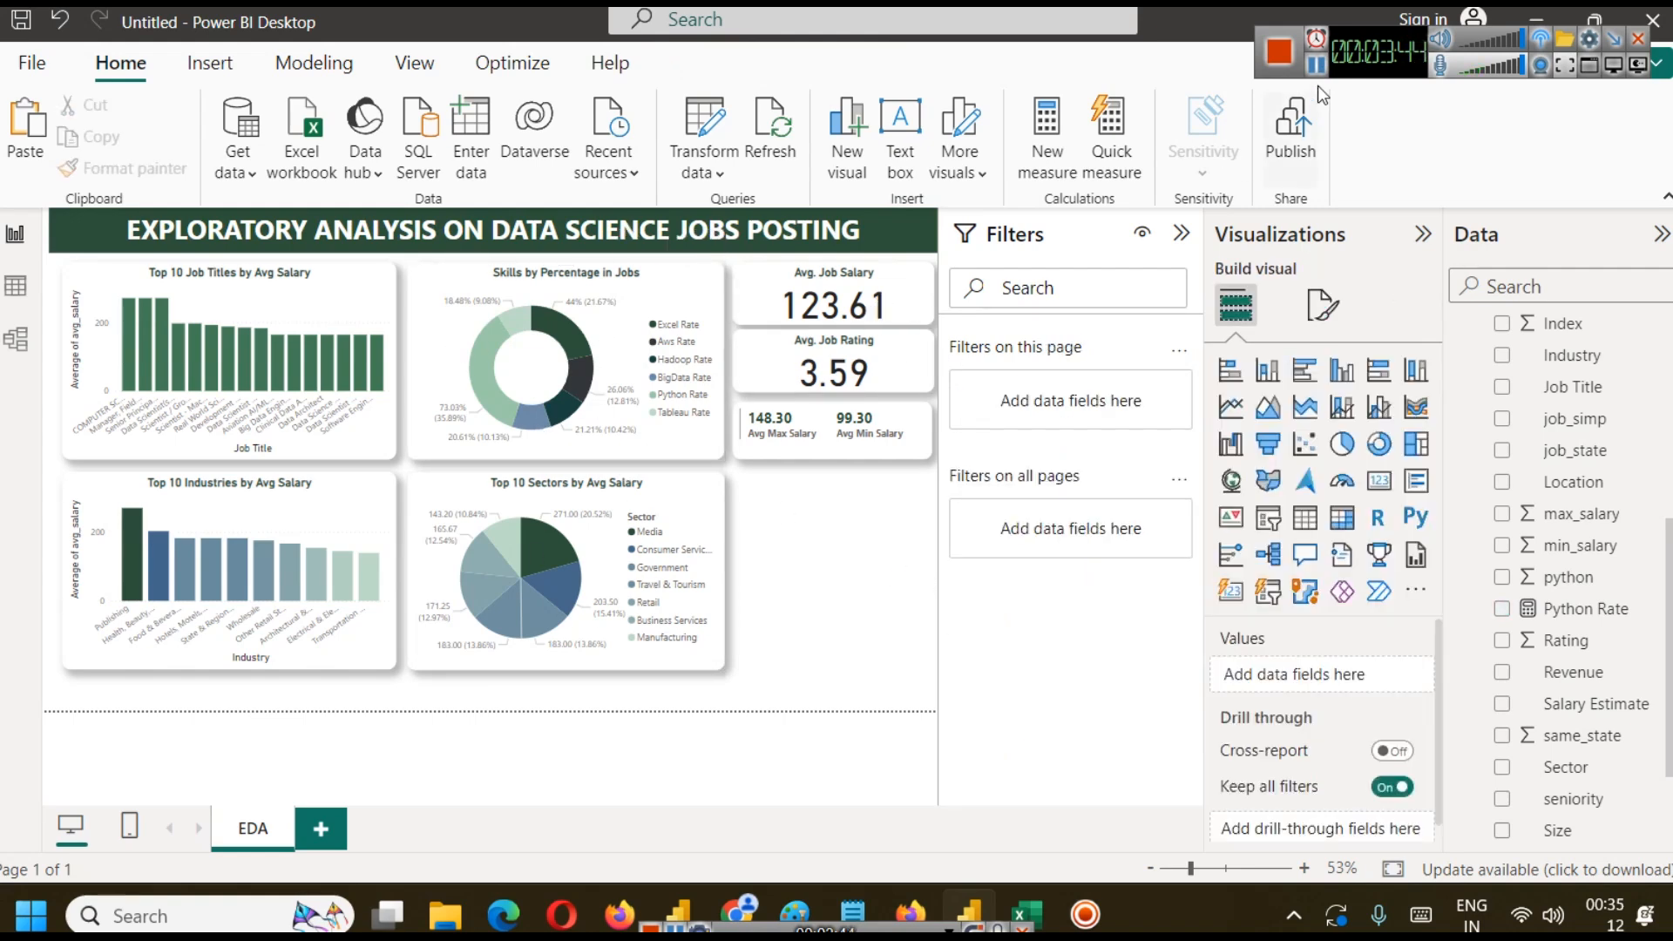
# Check the distinct values of the Type of ownership column in the Cleaned_DS_Jobs table and return to the report.
pyautogui.click(13, 290)
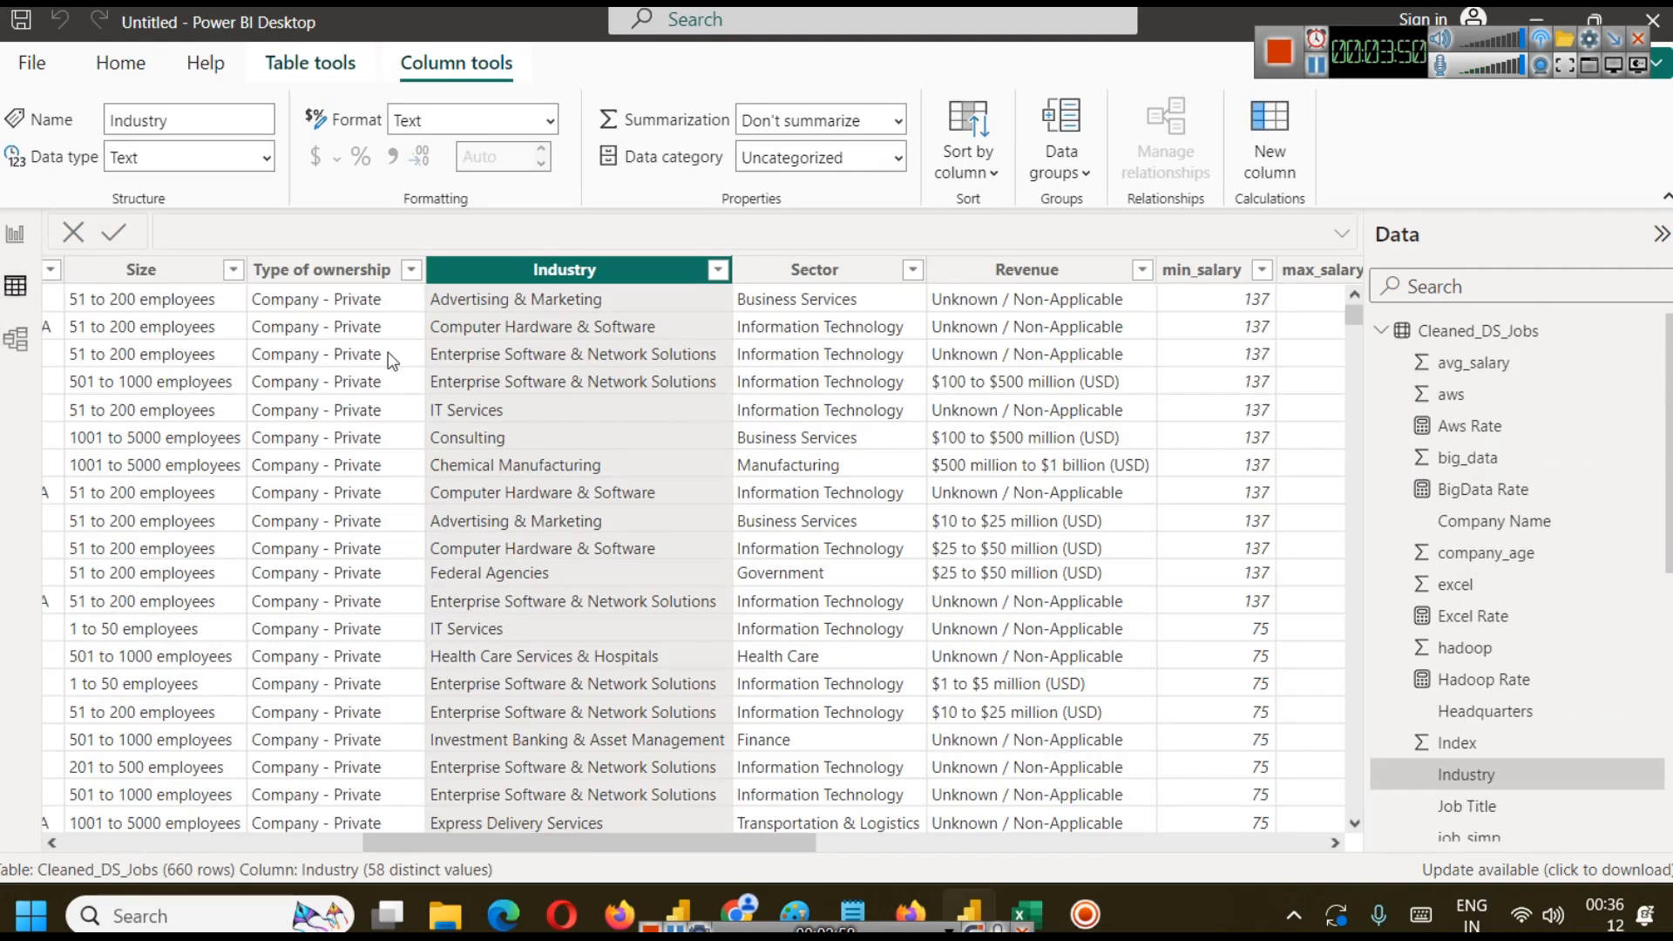
pyautogui.click(411, 269)
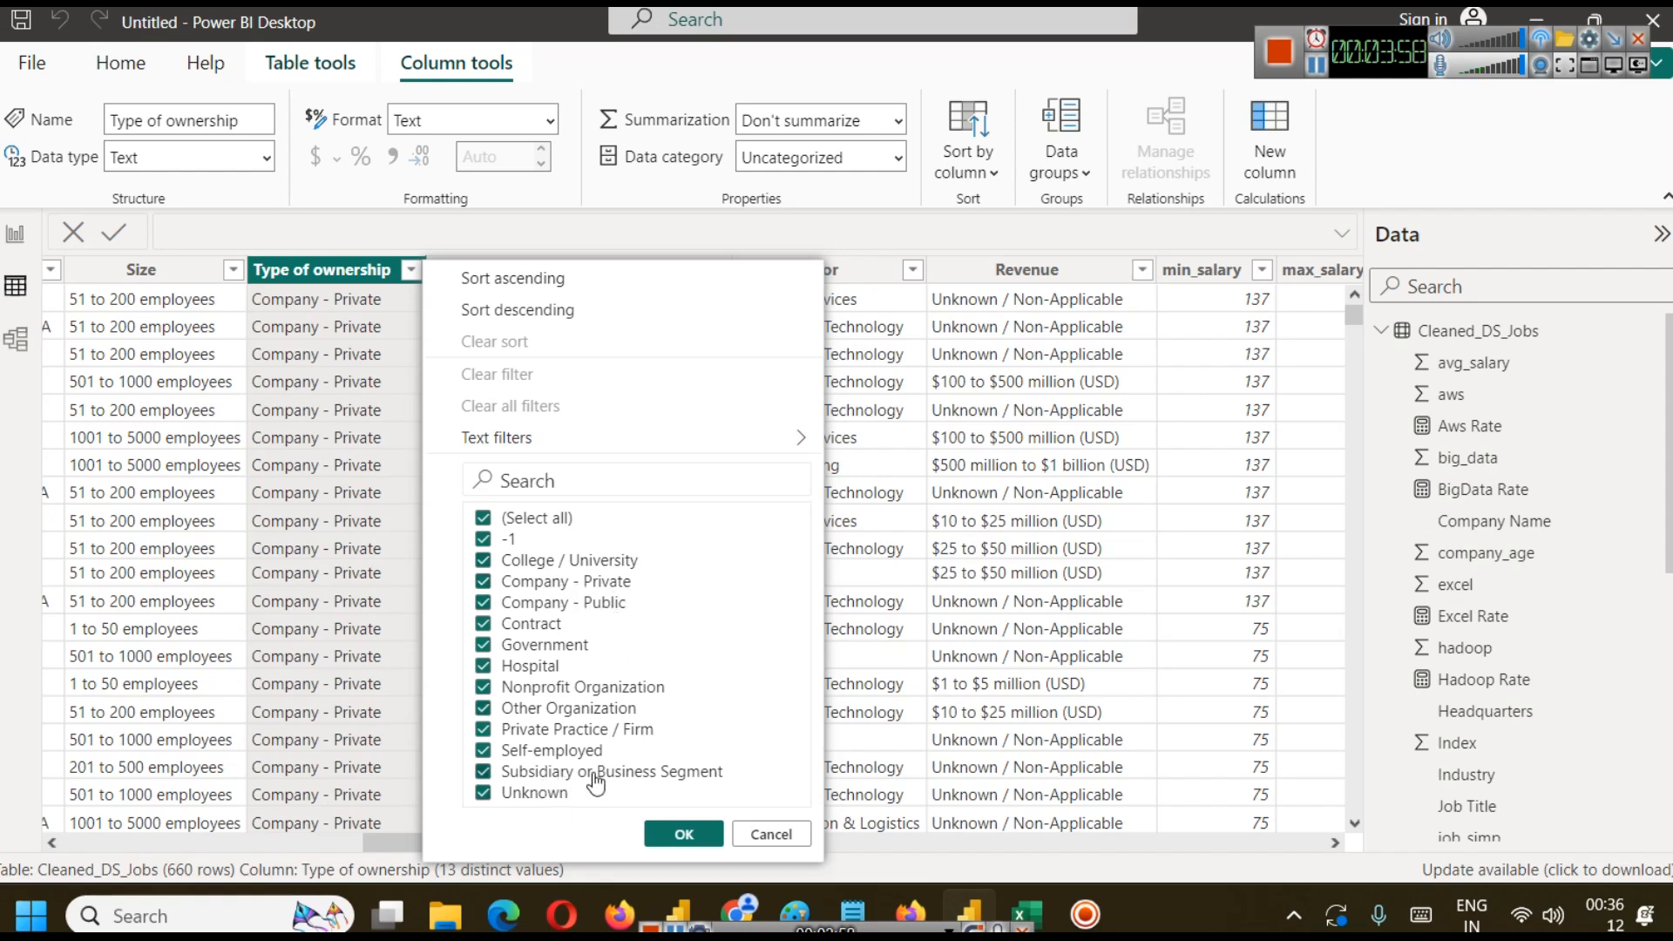
pyautogui.click(754, 835)
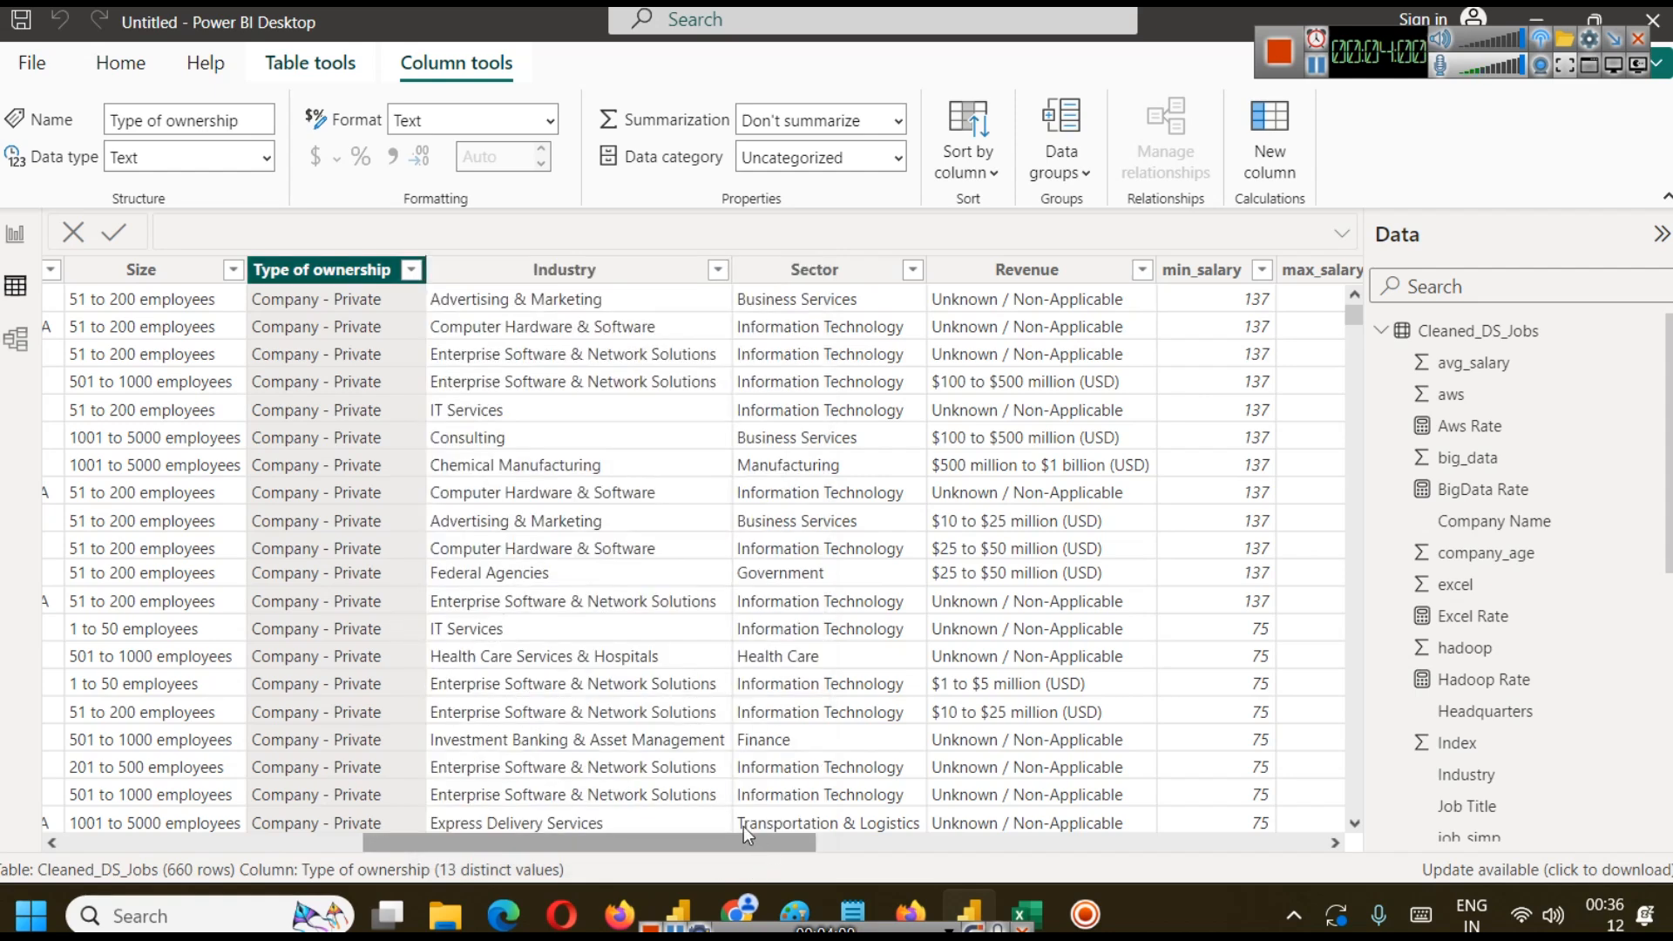
pyautogui.click(11, 248)
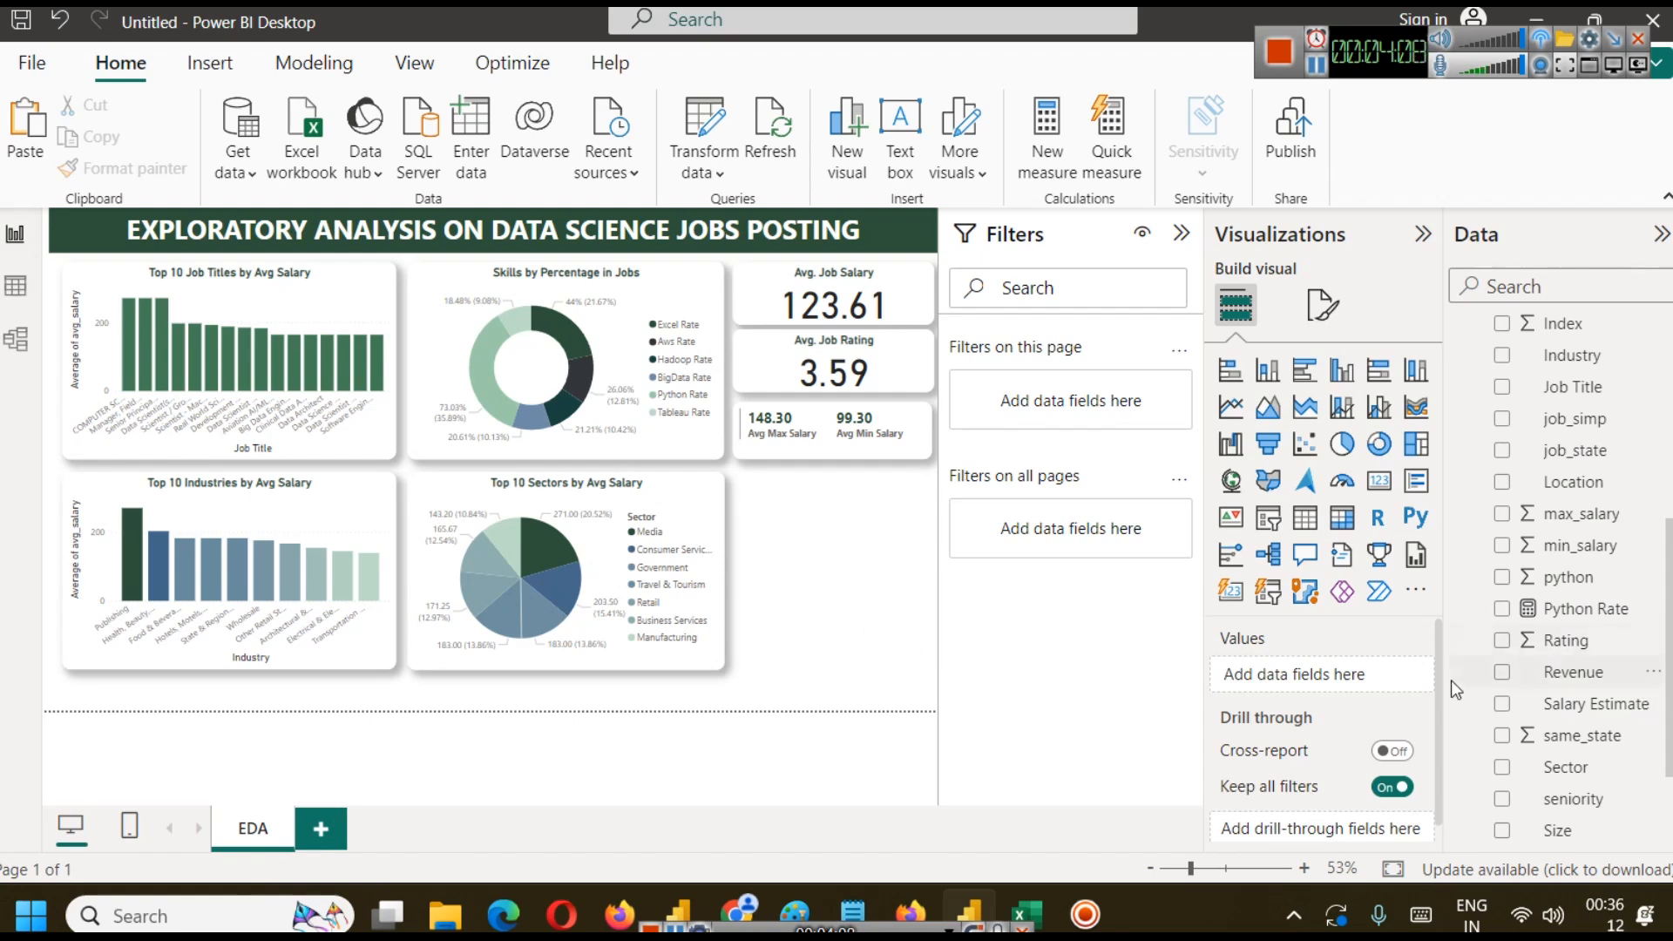
pyautogui.scroll(-3, 1671, 719)
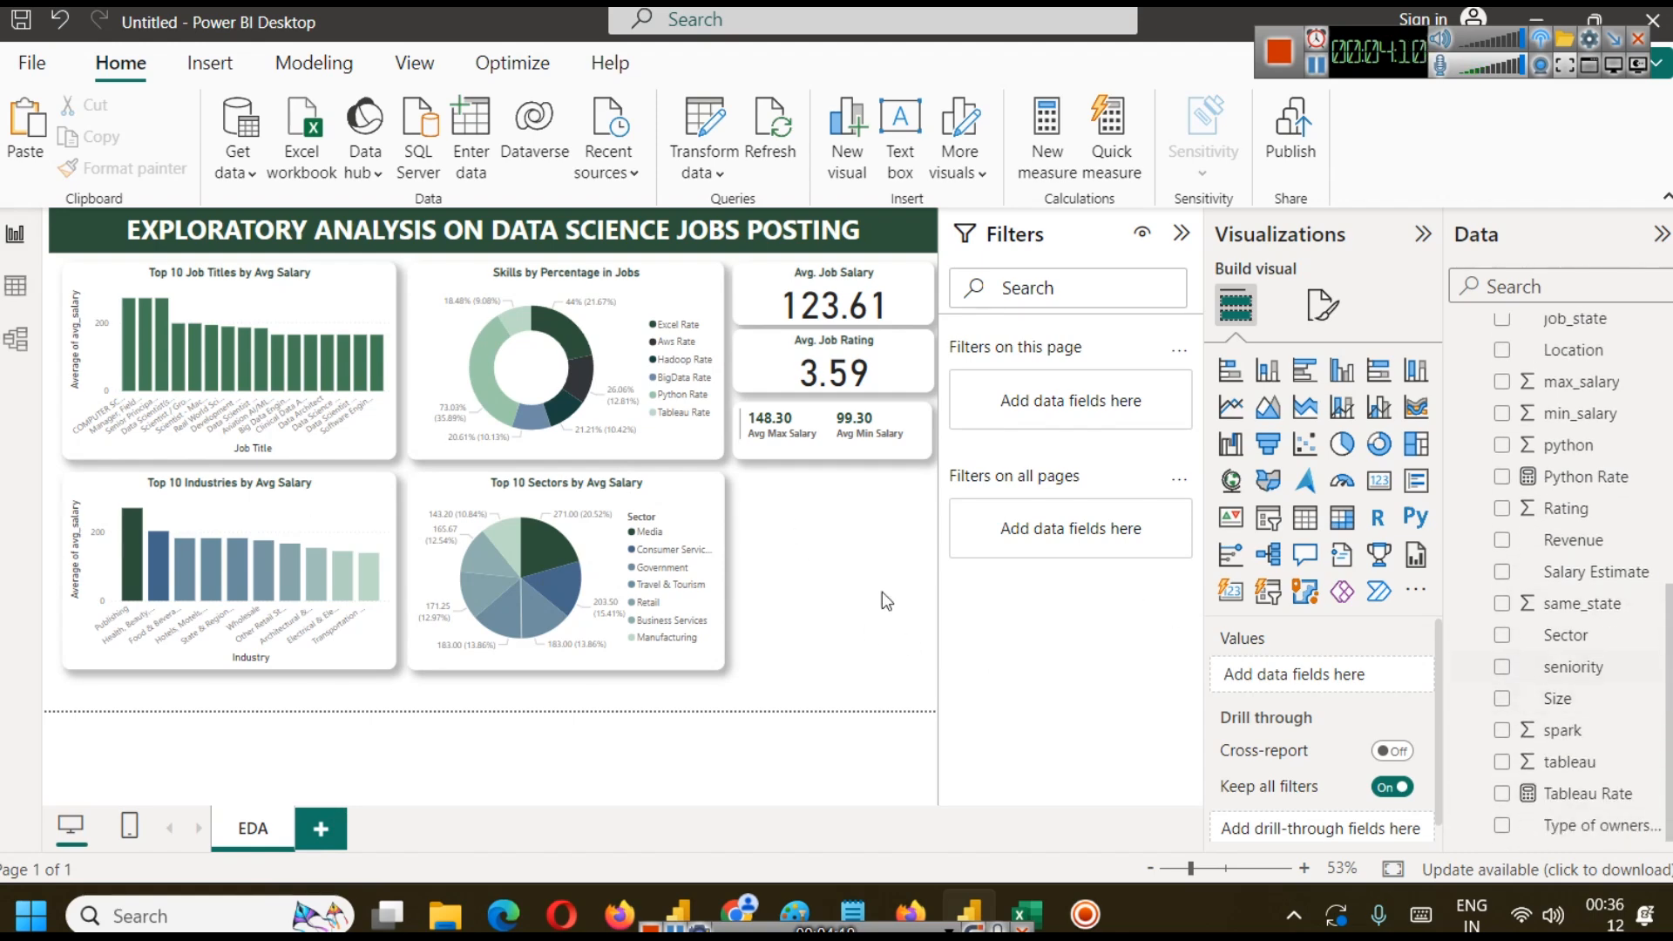
# Check the distinct values of the job_simp column in the Cleaned_DS_Jobs table and return to the report.
pyautogui.click(14, 286)
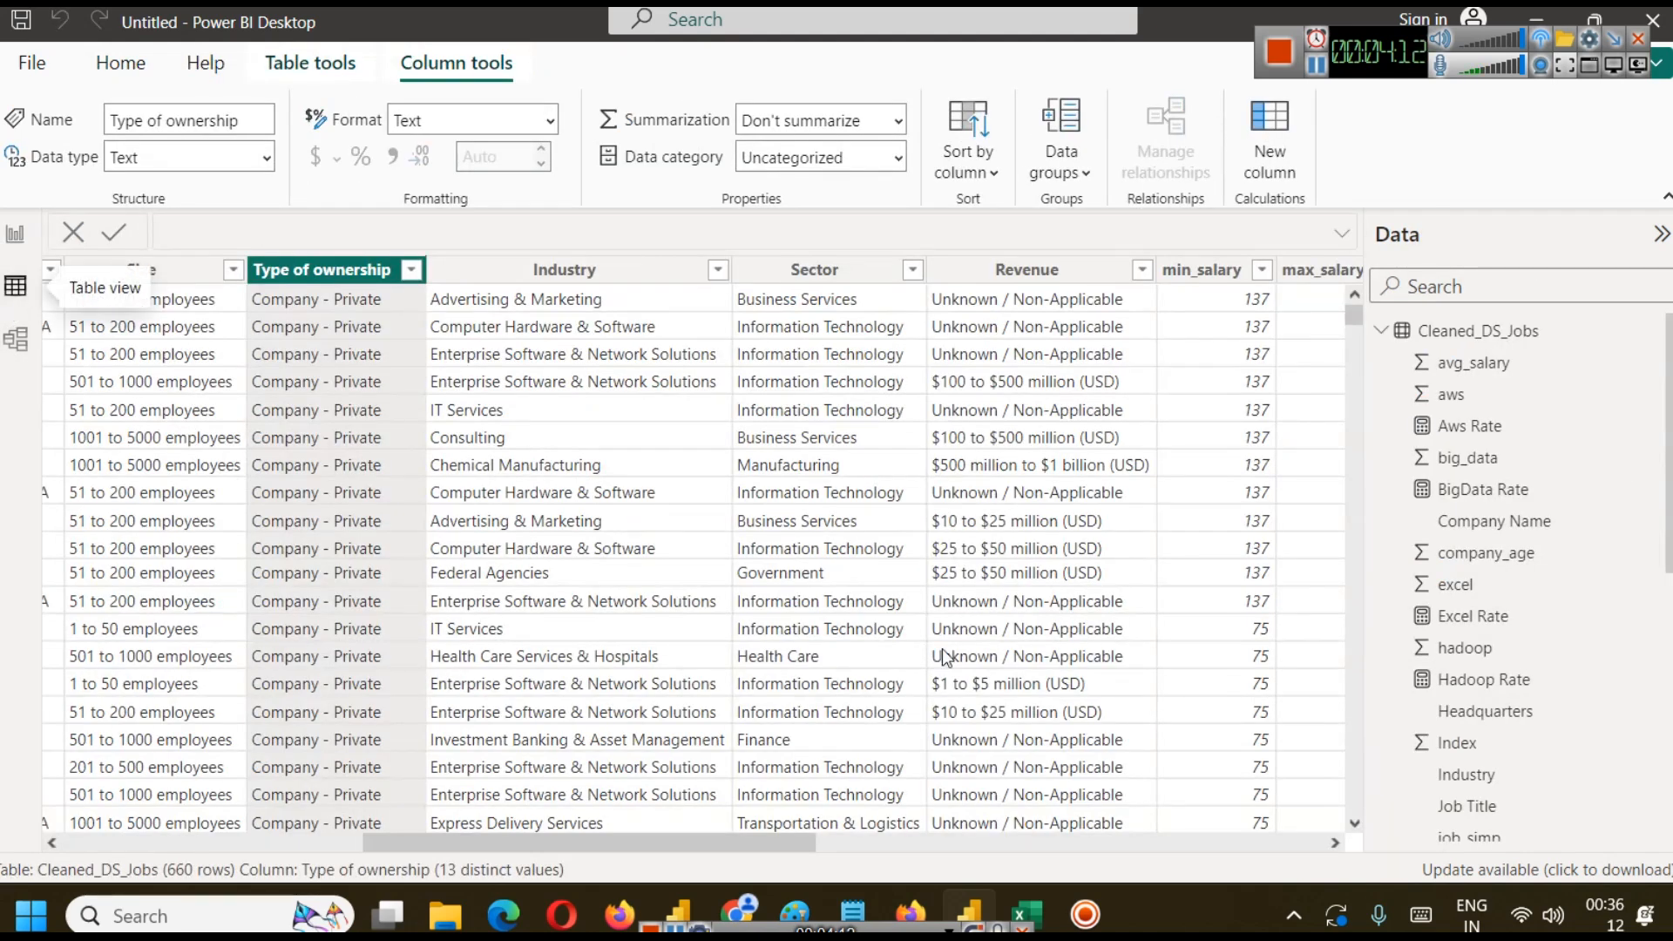
pyautogui.moveTo(794, 843); pyautogui.dragTo(1440, 812)
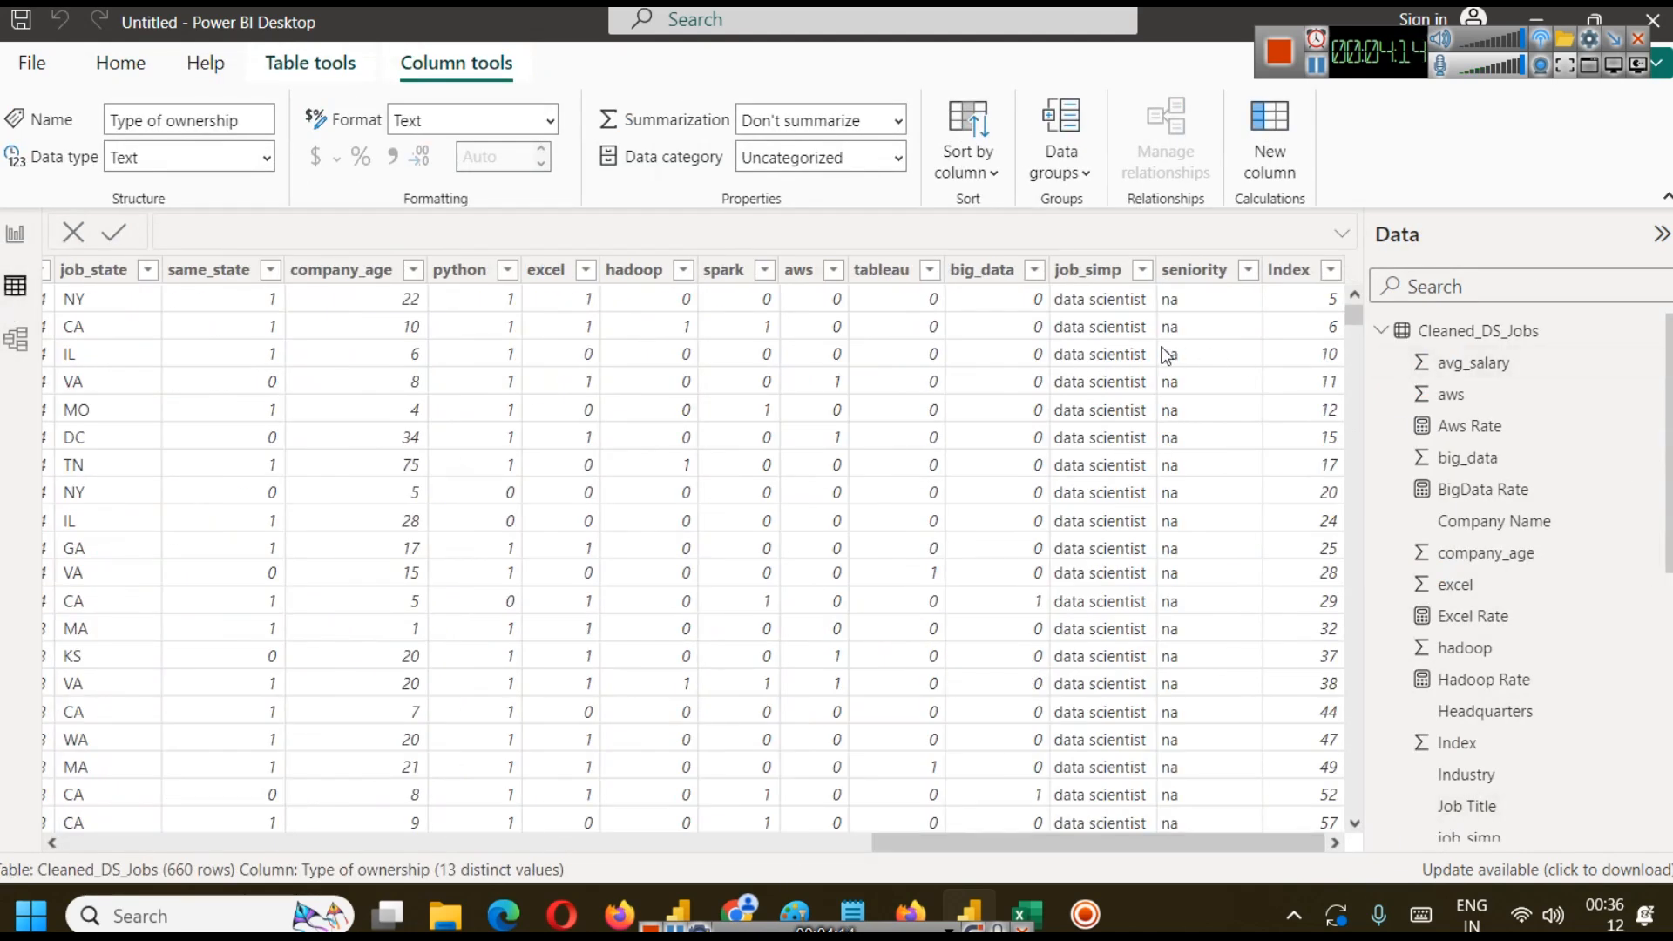
pyautogui.click(1078, 272)
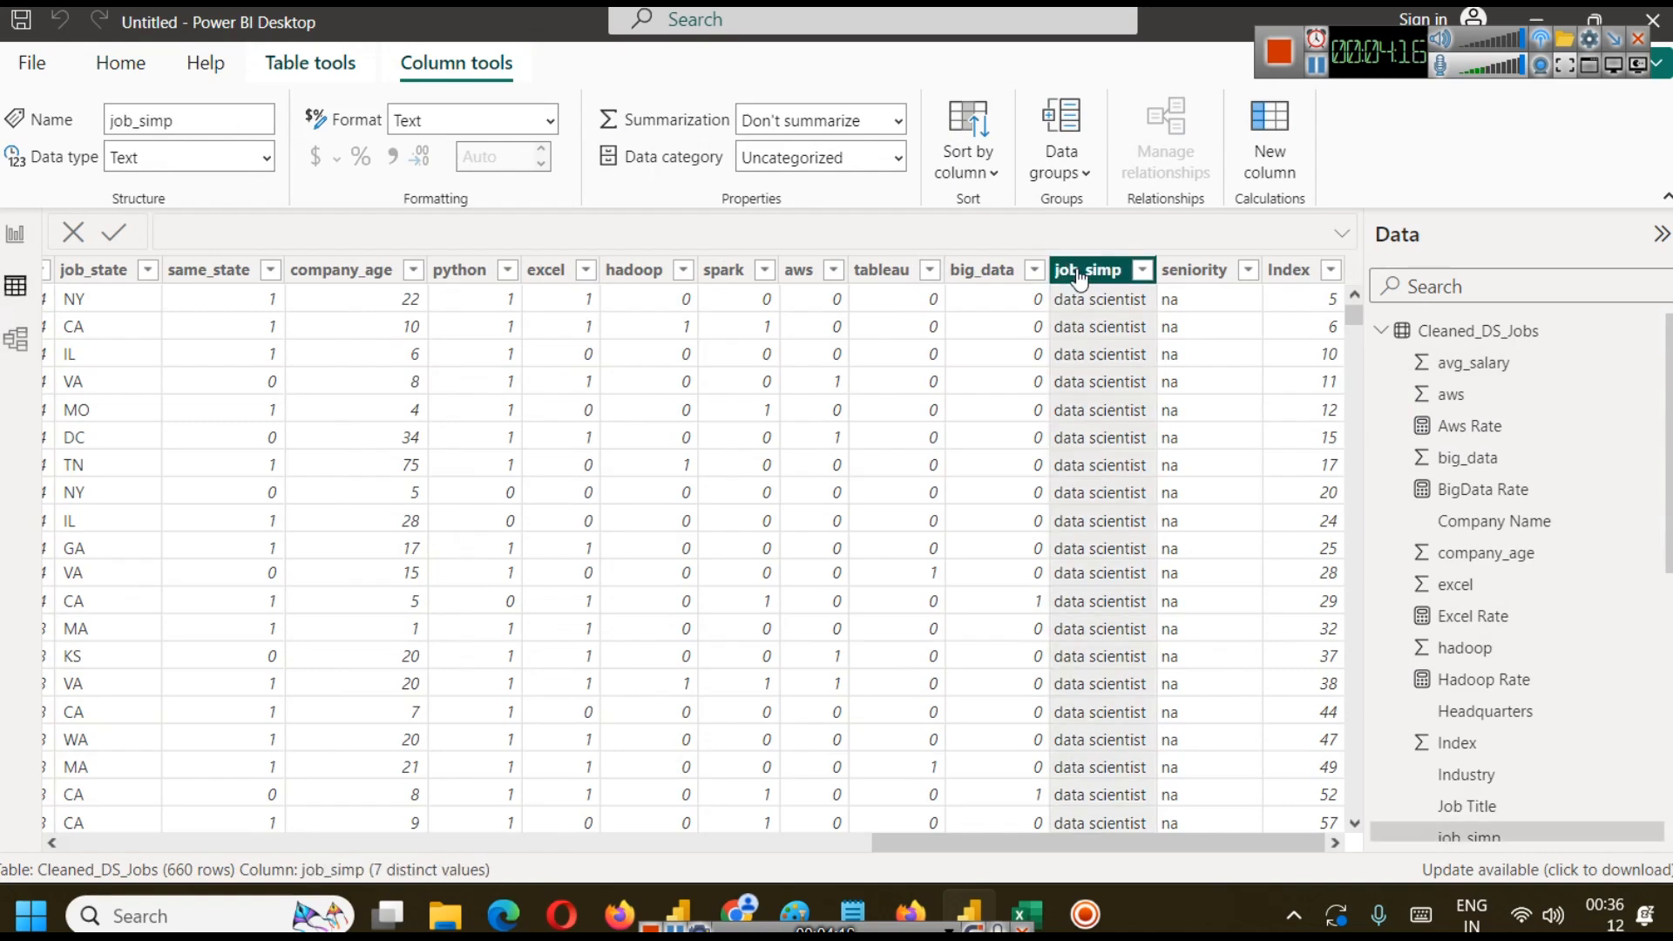
pyautogui.click(1143, 270)
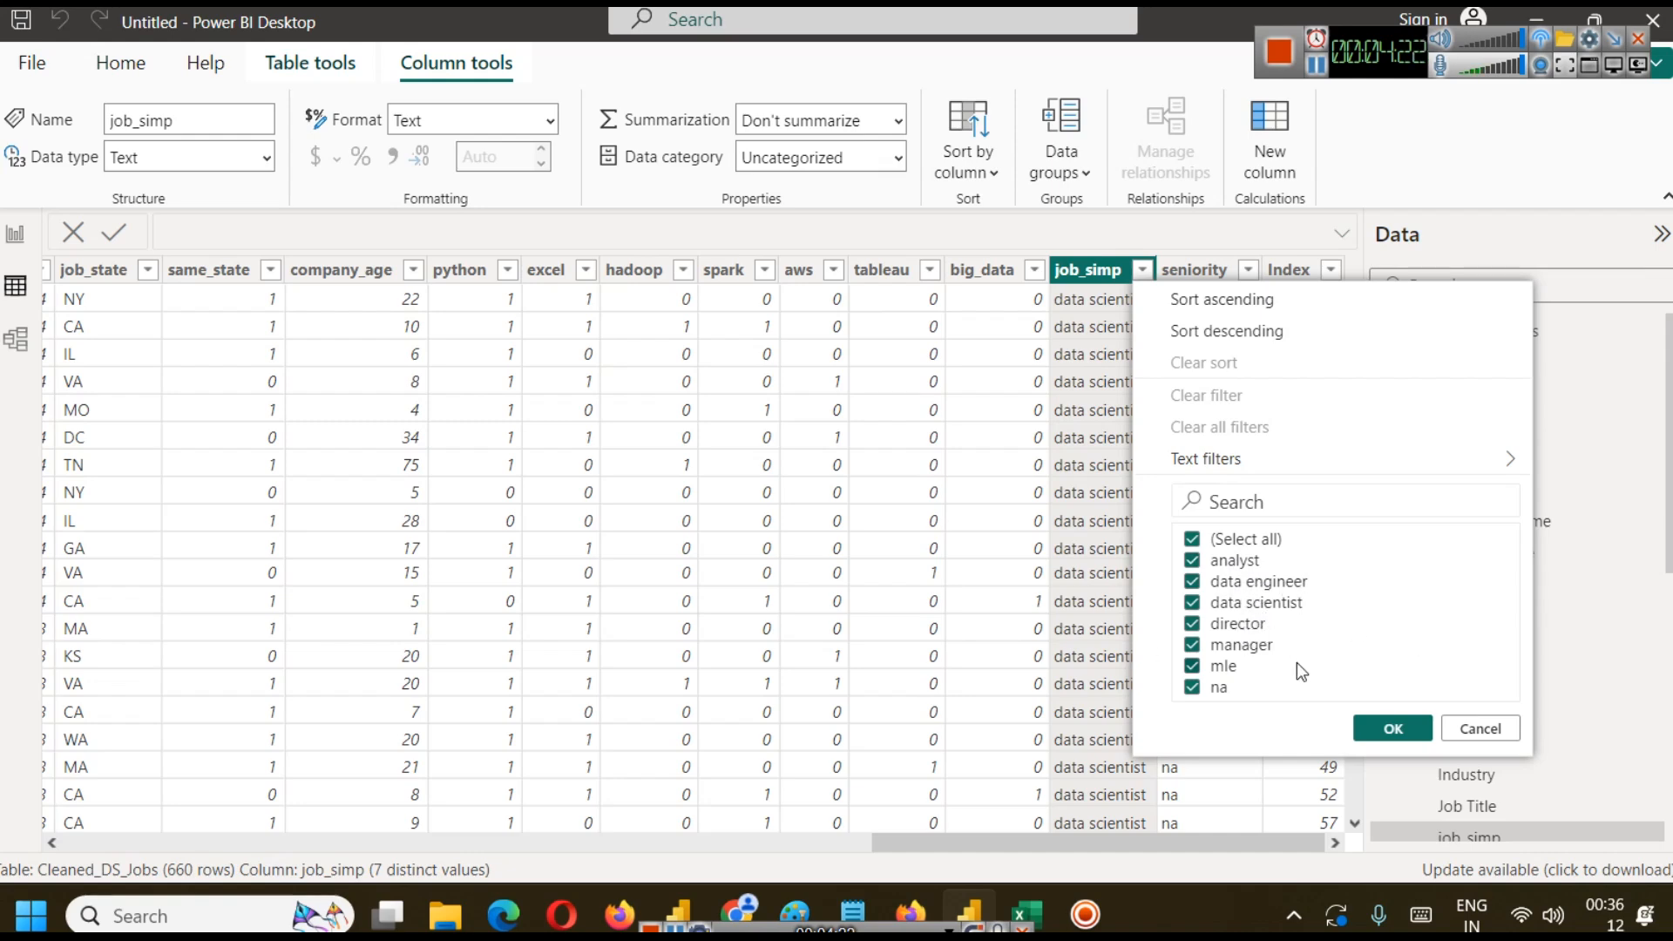
pyautogui.click(1468, 726)
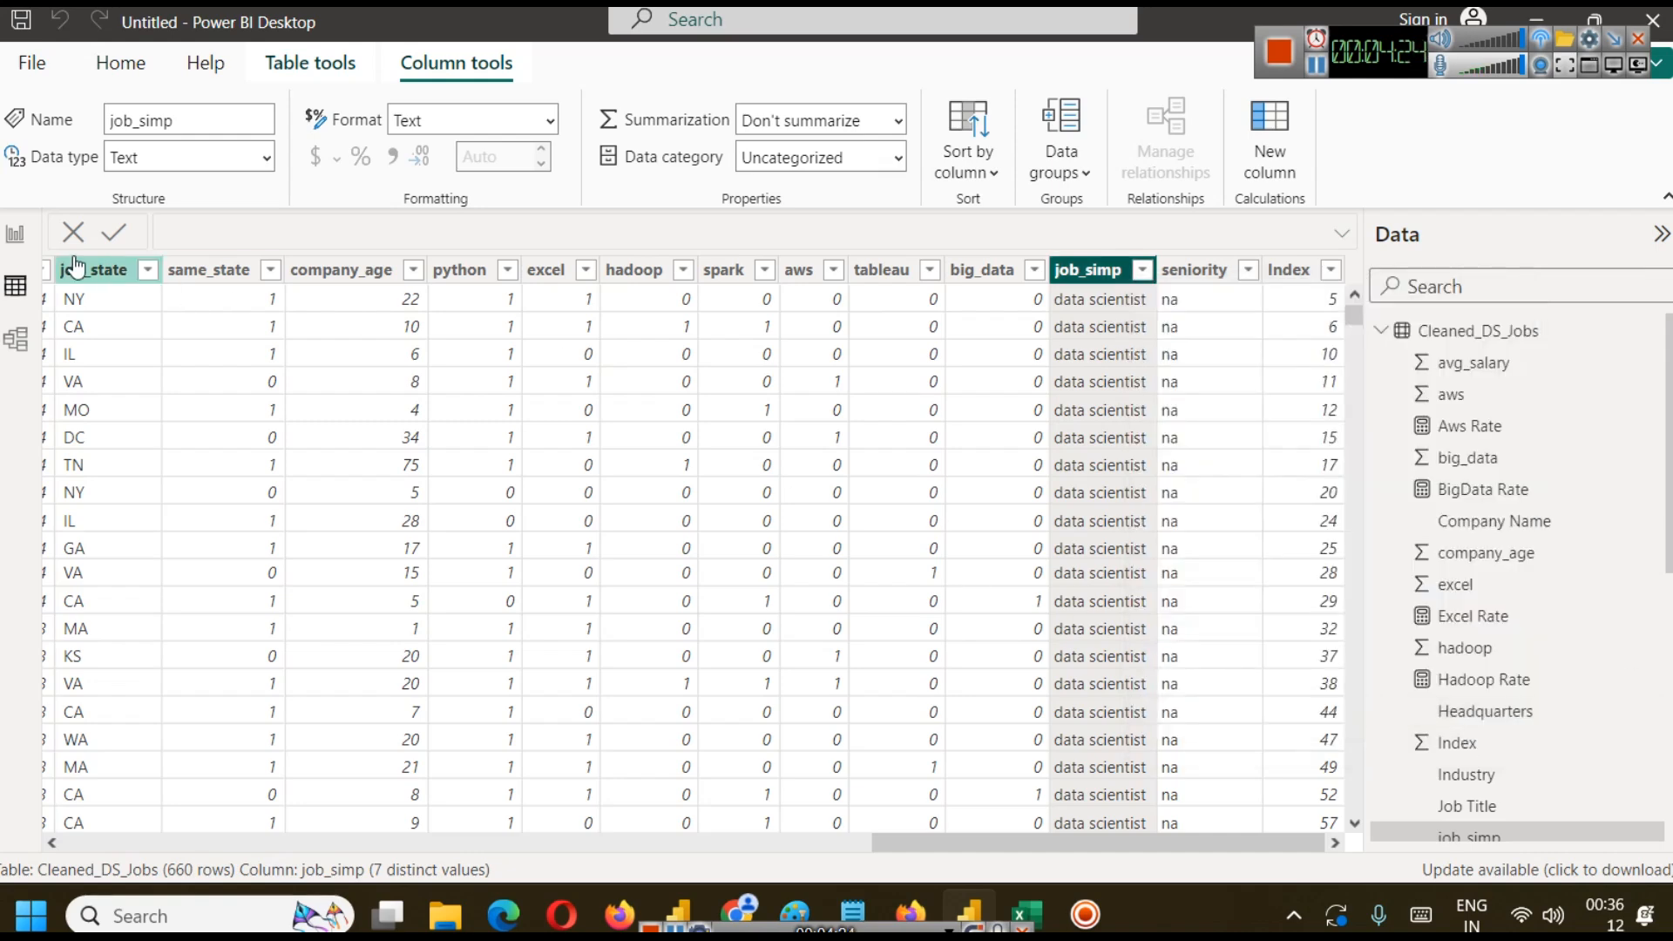
pyautogui.click(15, 234)
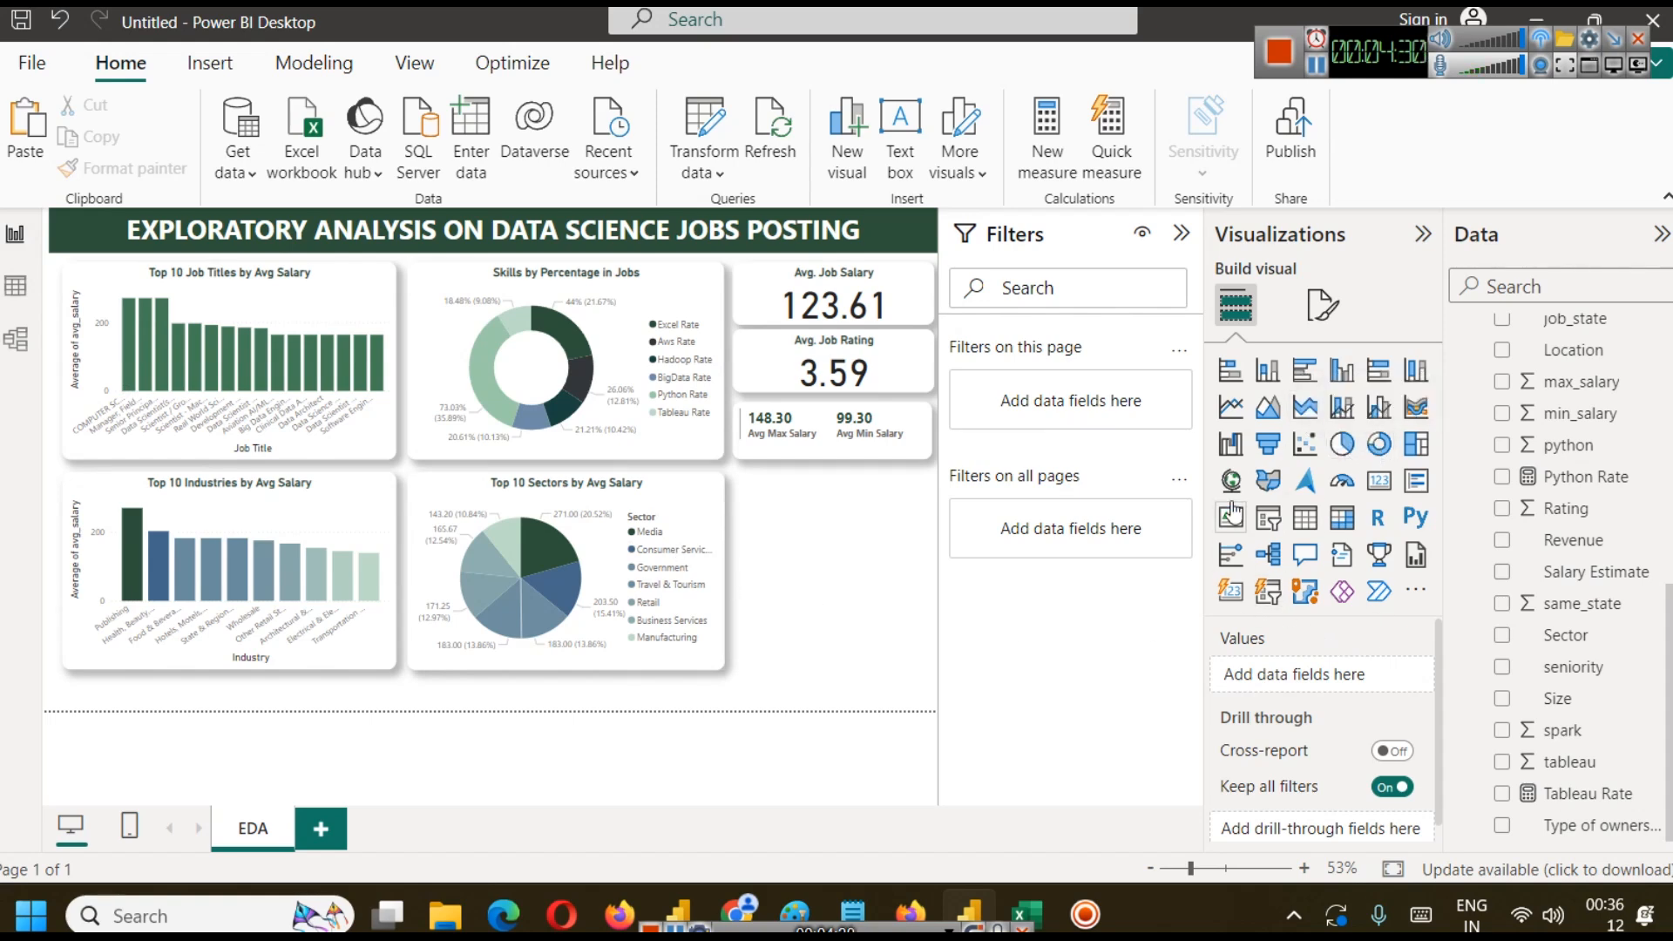
pyautogui.click(1306, 373)
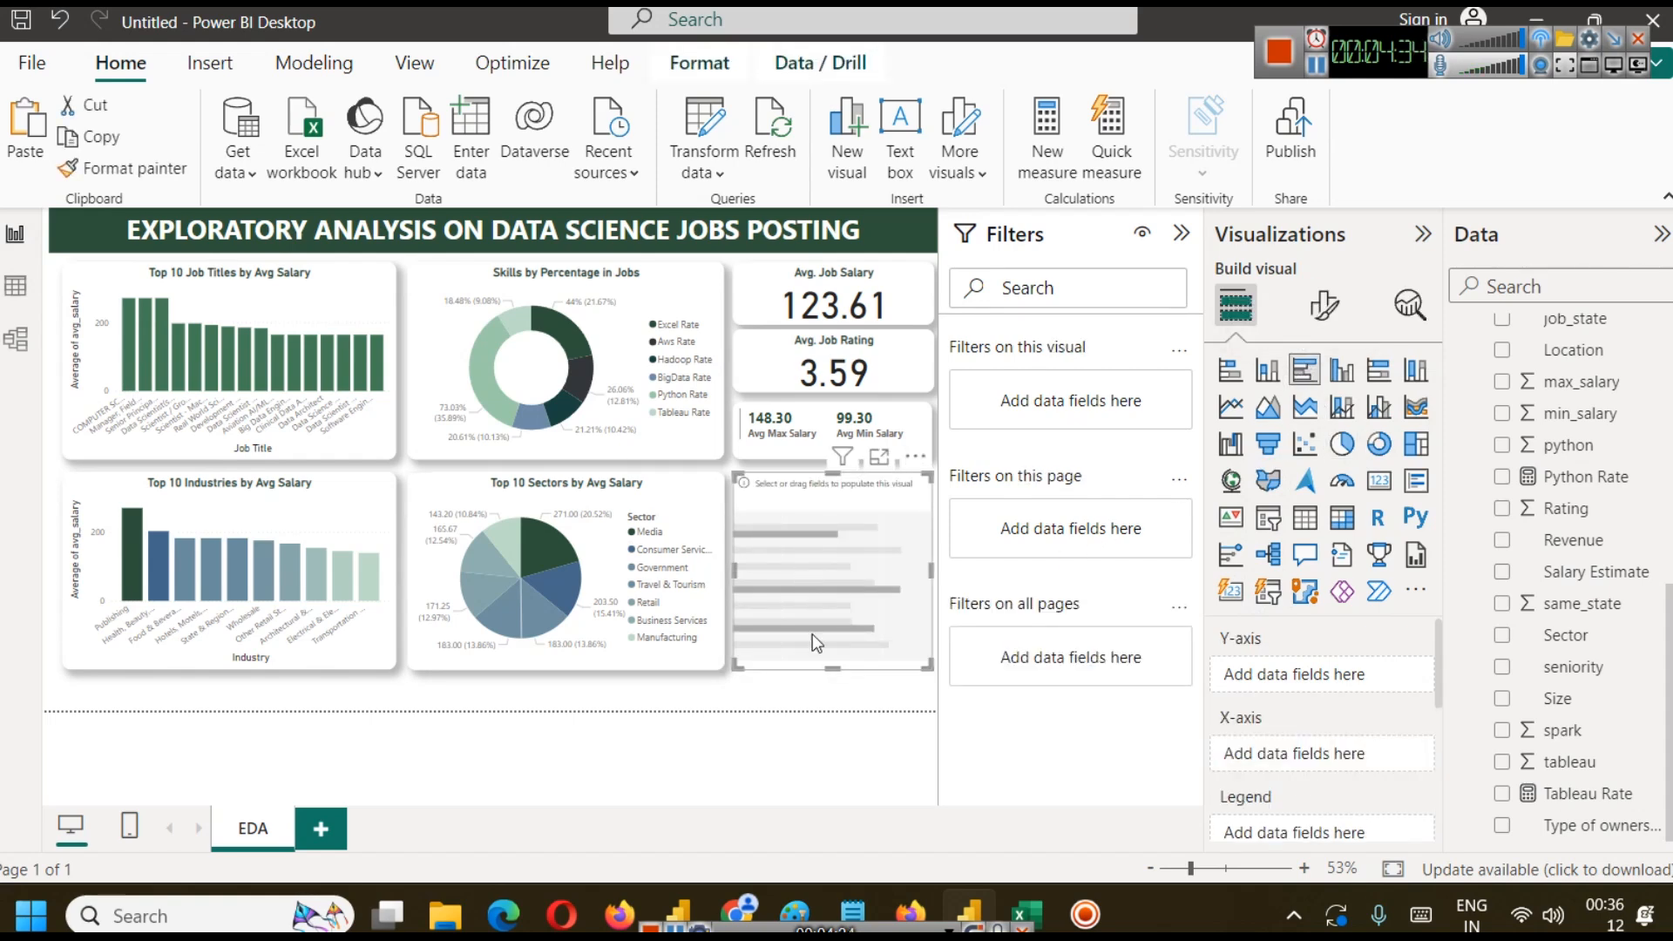
pyautogui.press('Delete')
pyautogui.hotkey('ctrl', 'z')
pyautogui.press('Delete')
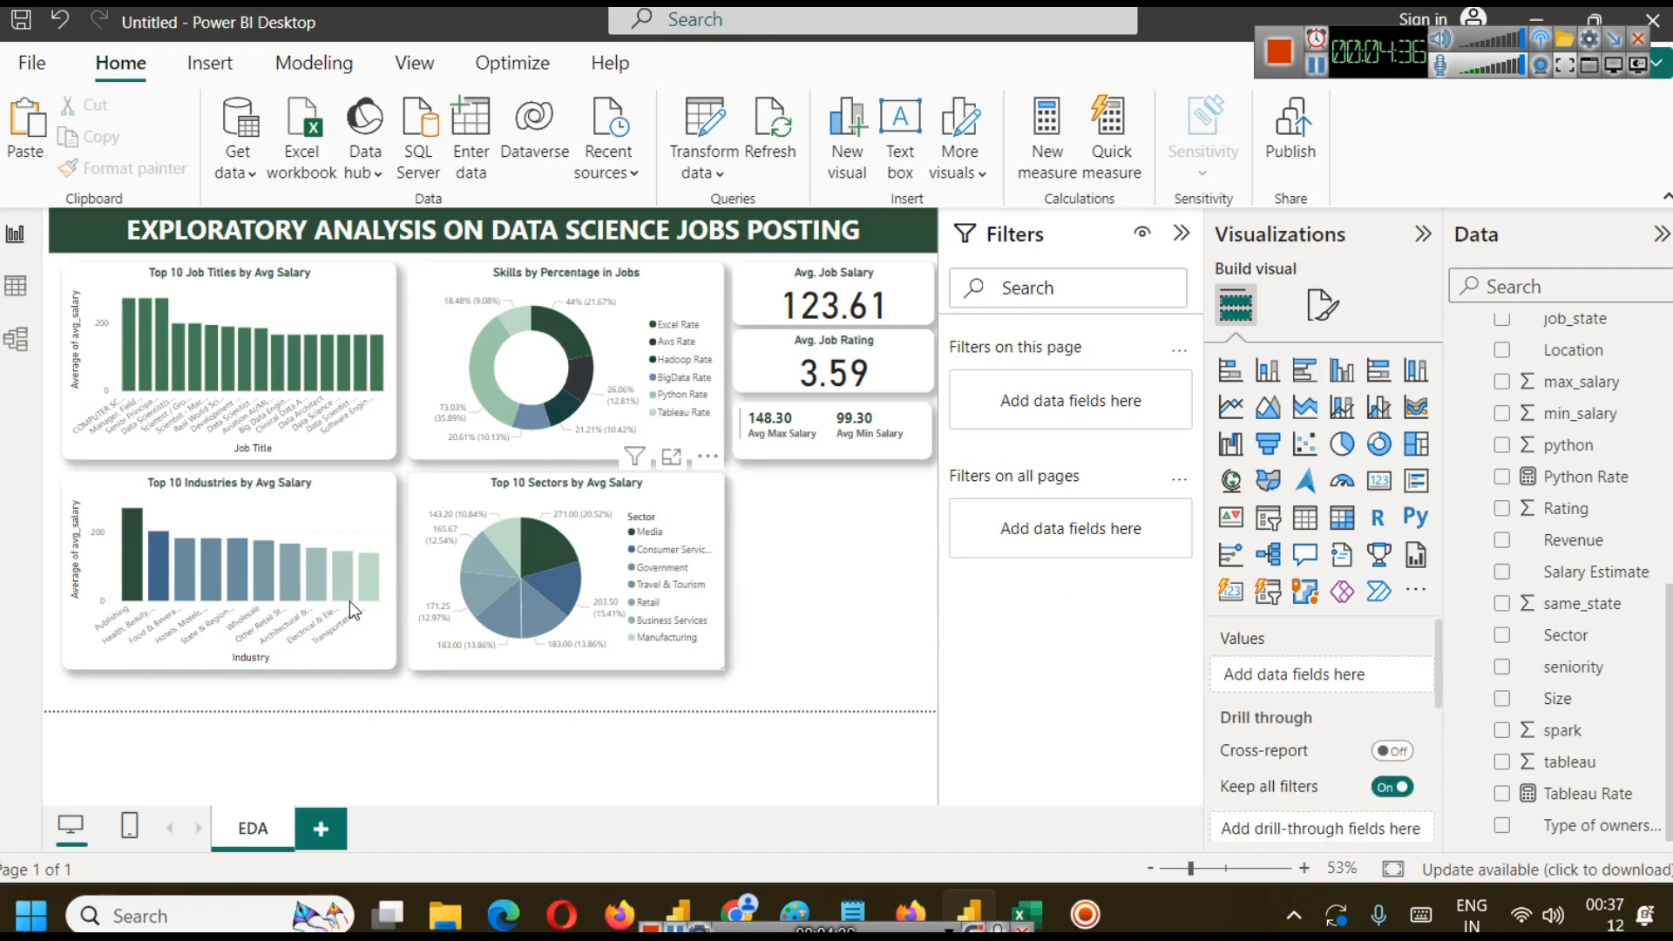
# Duplicate the Top 10 Industries chart into the empty space beside the Sector pie chart, narrow it to fit, and clear its Industry filter.
pyautogui.moveTo(279, 503); pyautogui.dragTo(802, 496)
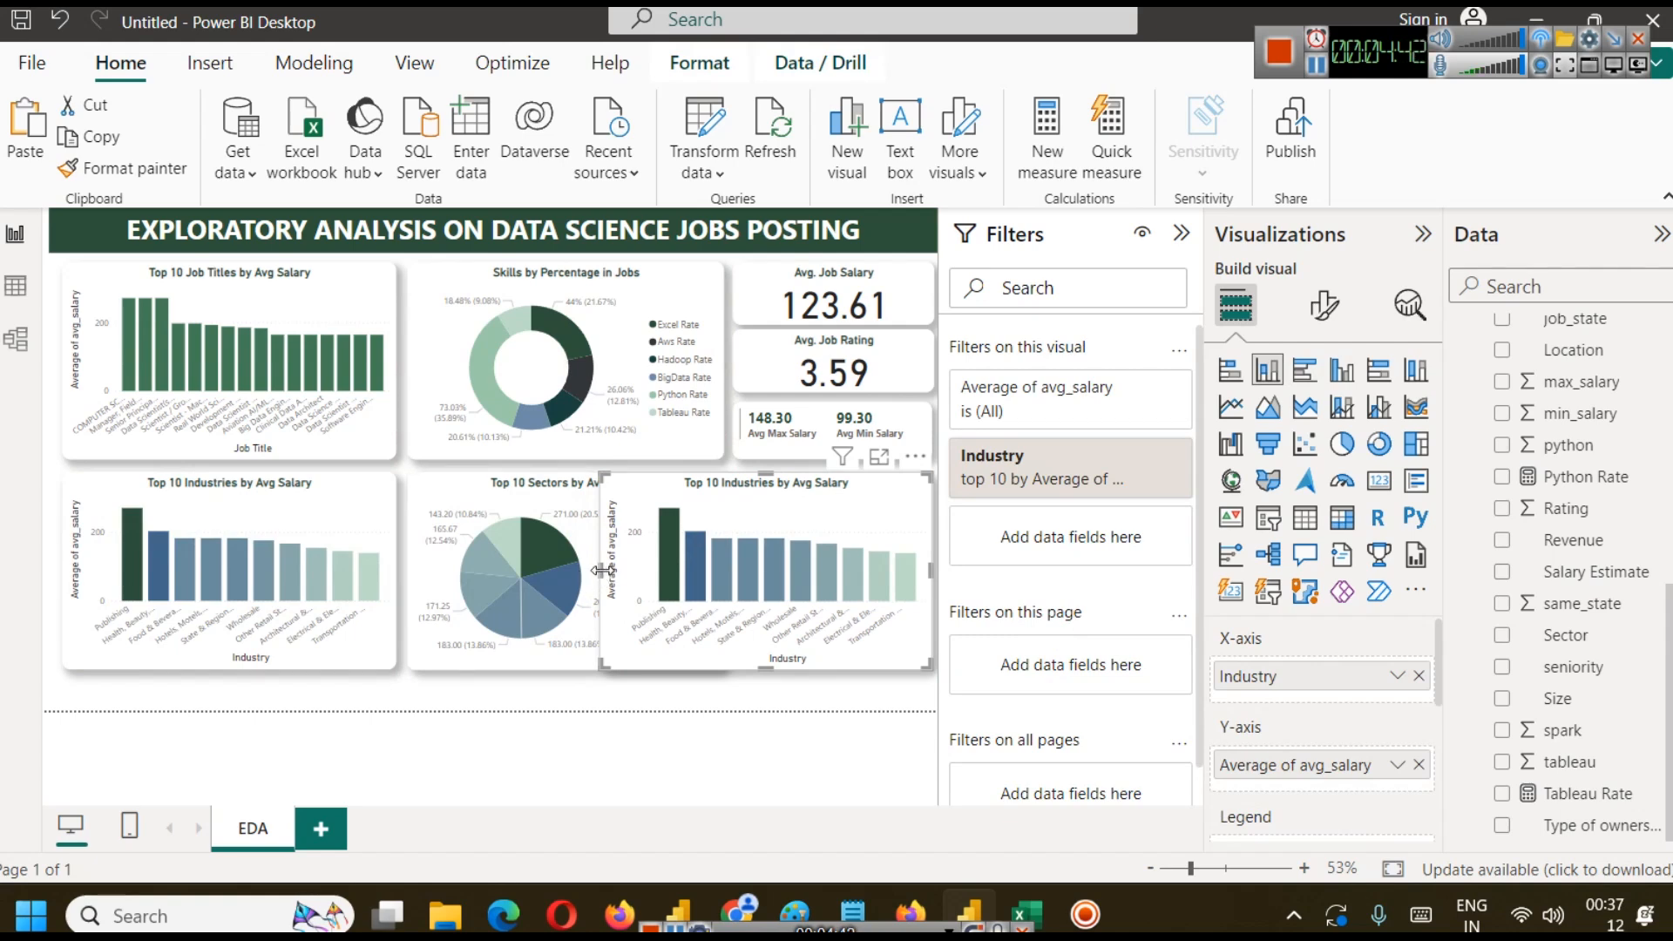
pyautogui.moveTo(601, 571); pyautogui.dragTo(736, 571)
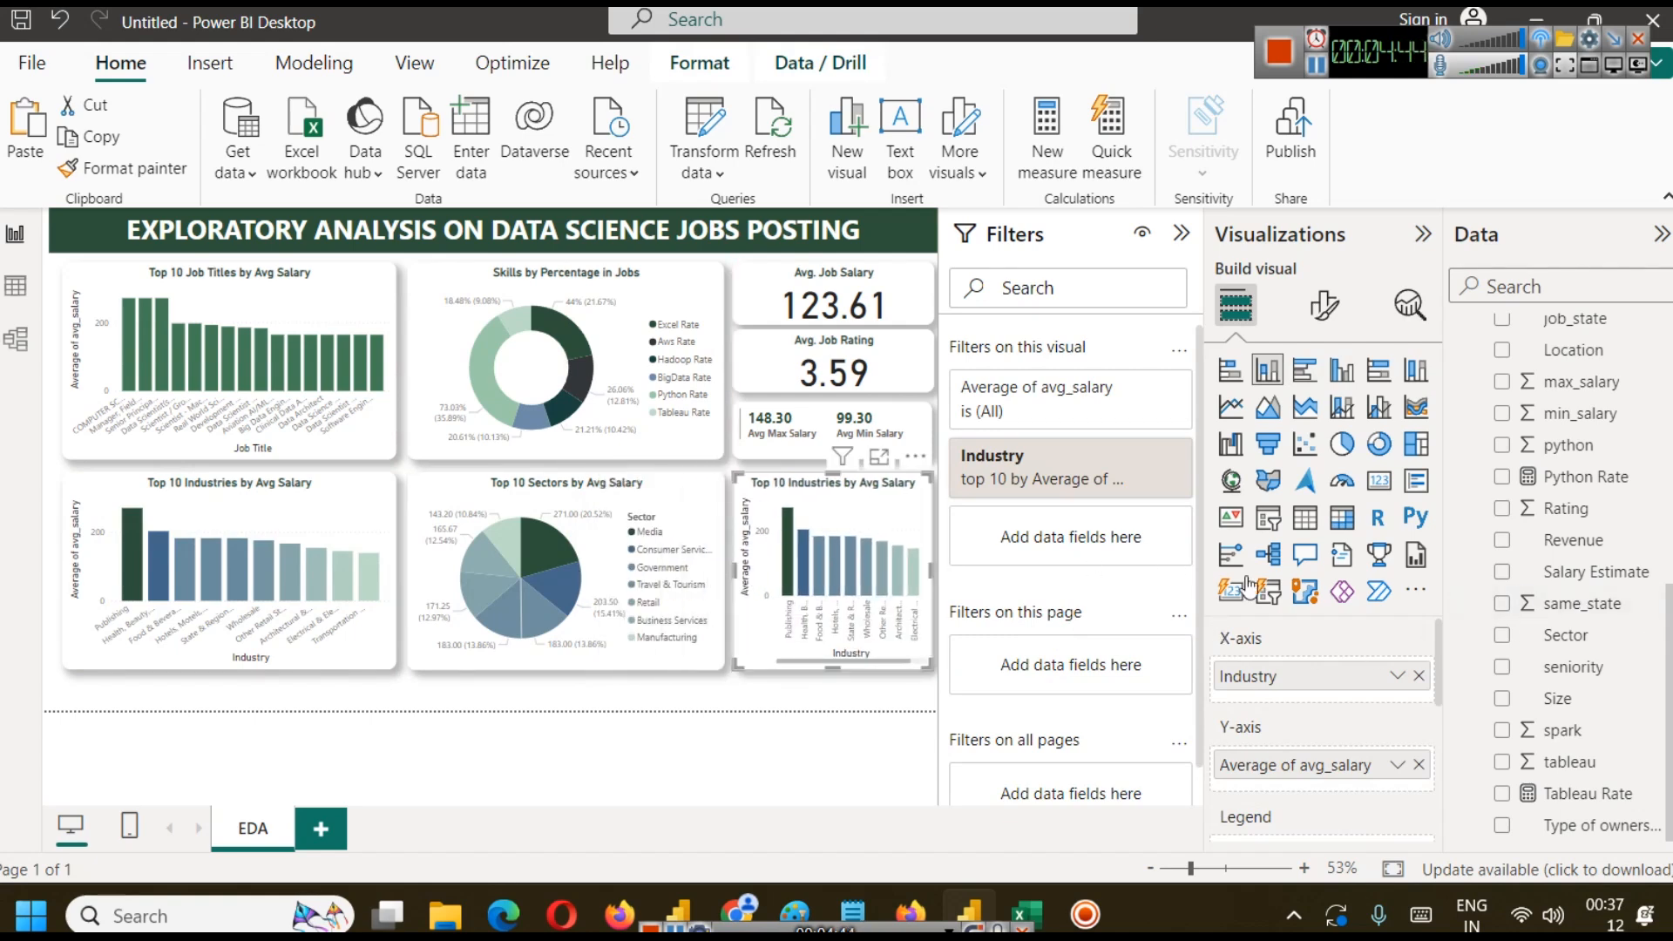
pyautogui.click(1141, 454)
pyautogui.click(1141, 454)
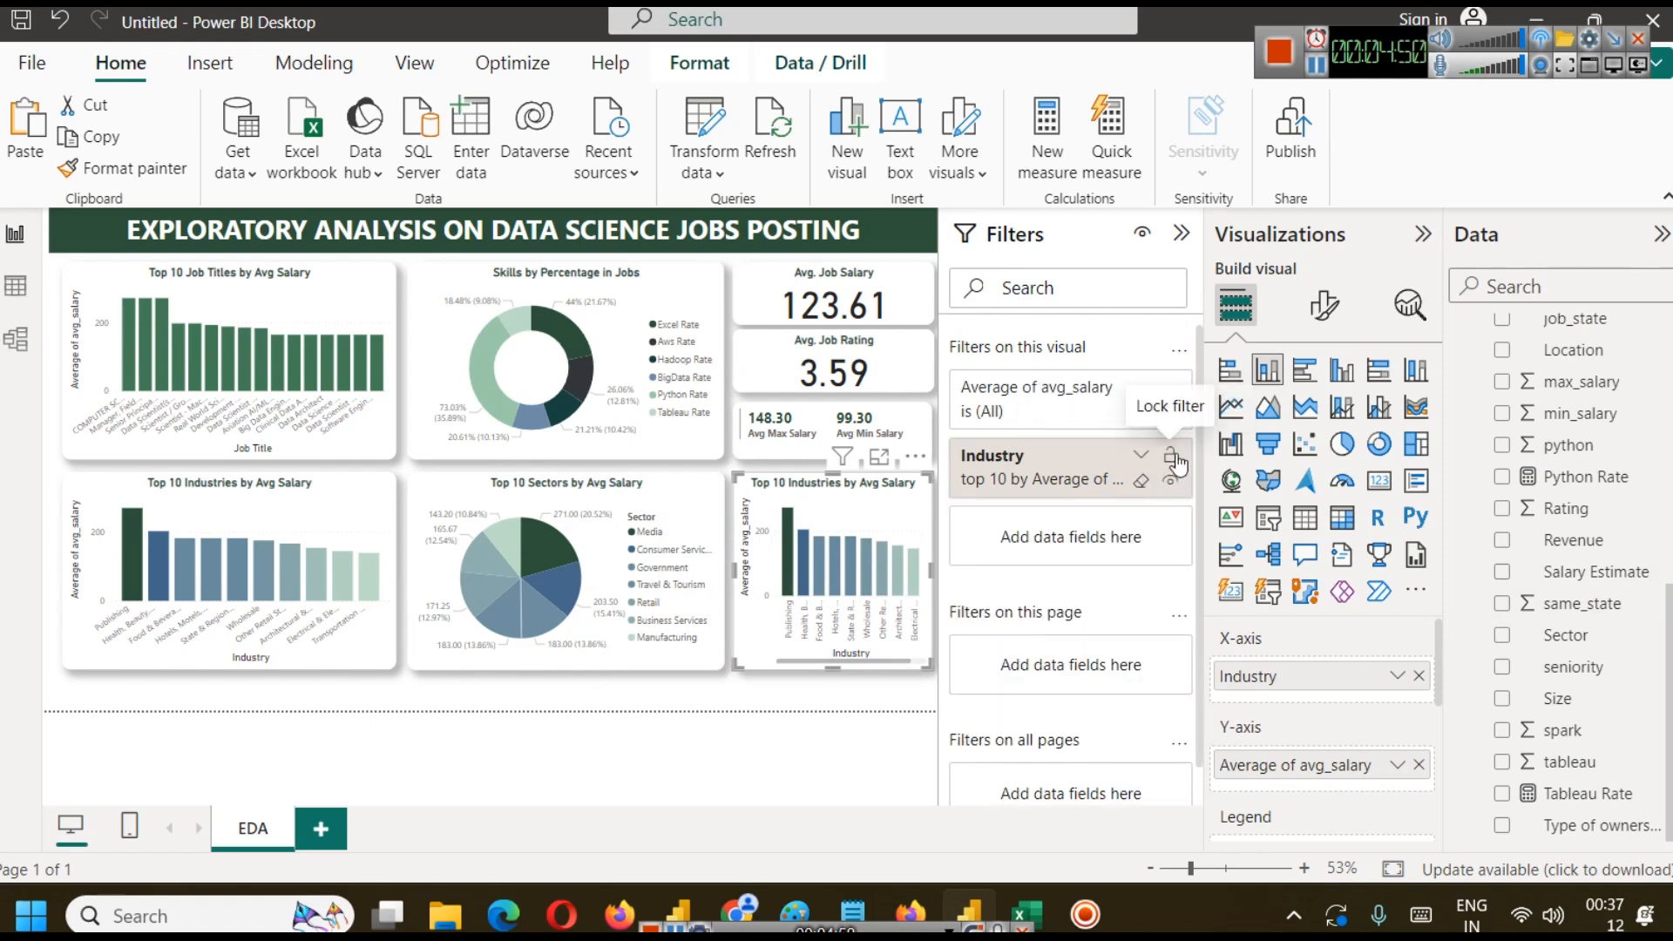
pyautogui.click(1142, 482)
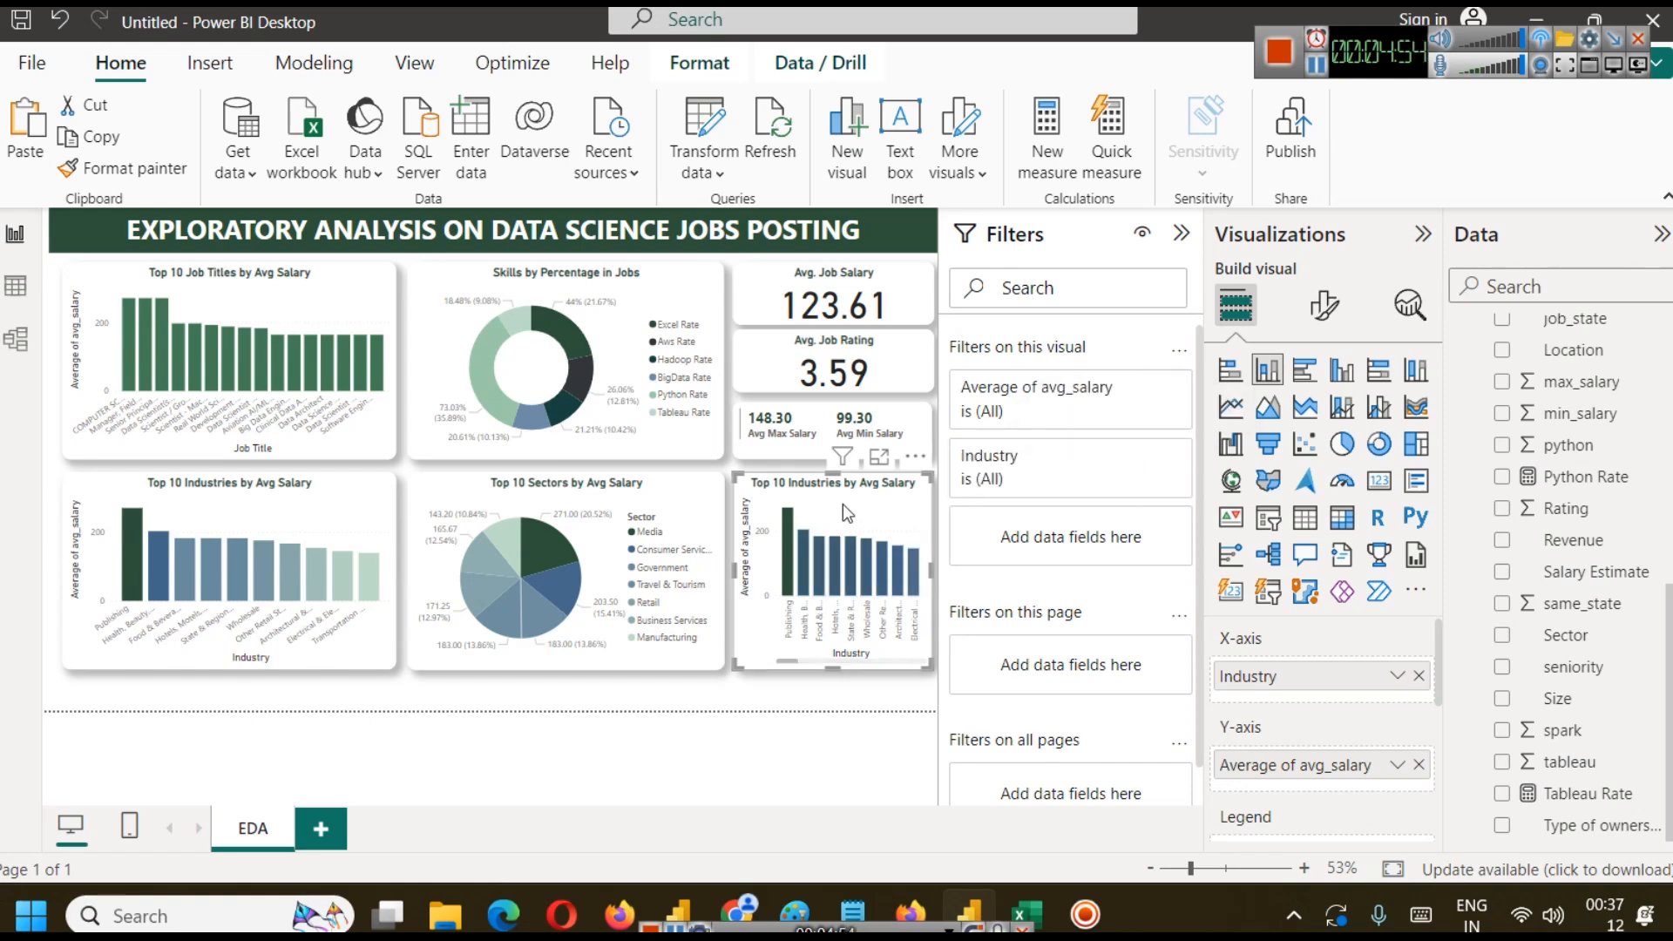
# Replace Industry with job_simp on the duplicated chart's X-axis and convert the chart to a clustered bar chart.
pyautogui.click(1418, 677)
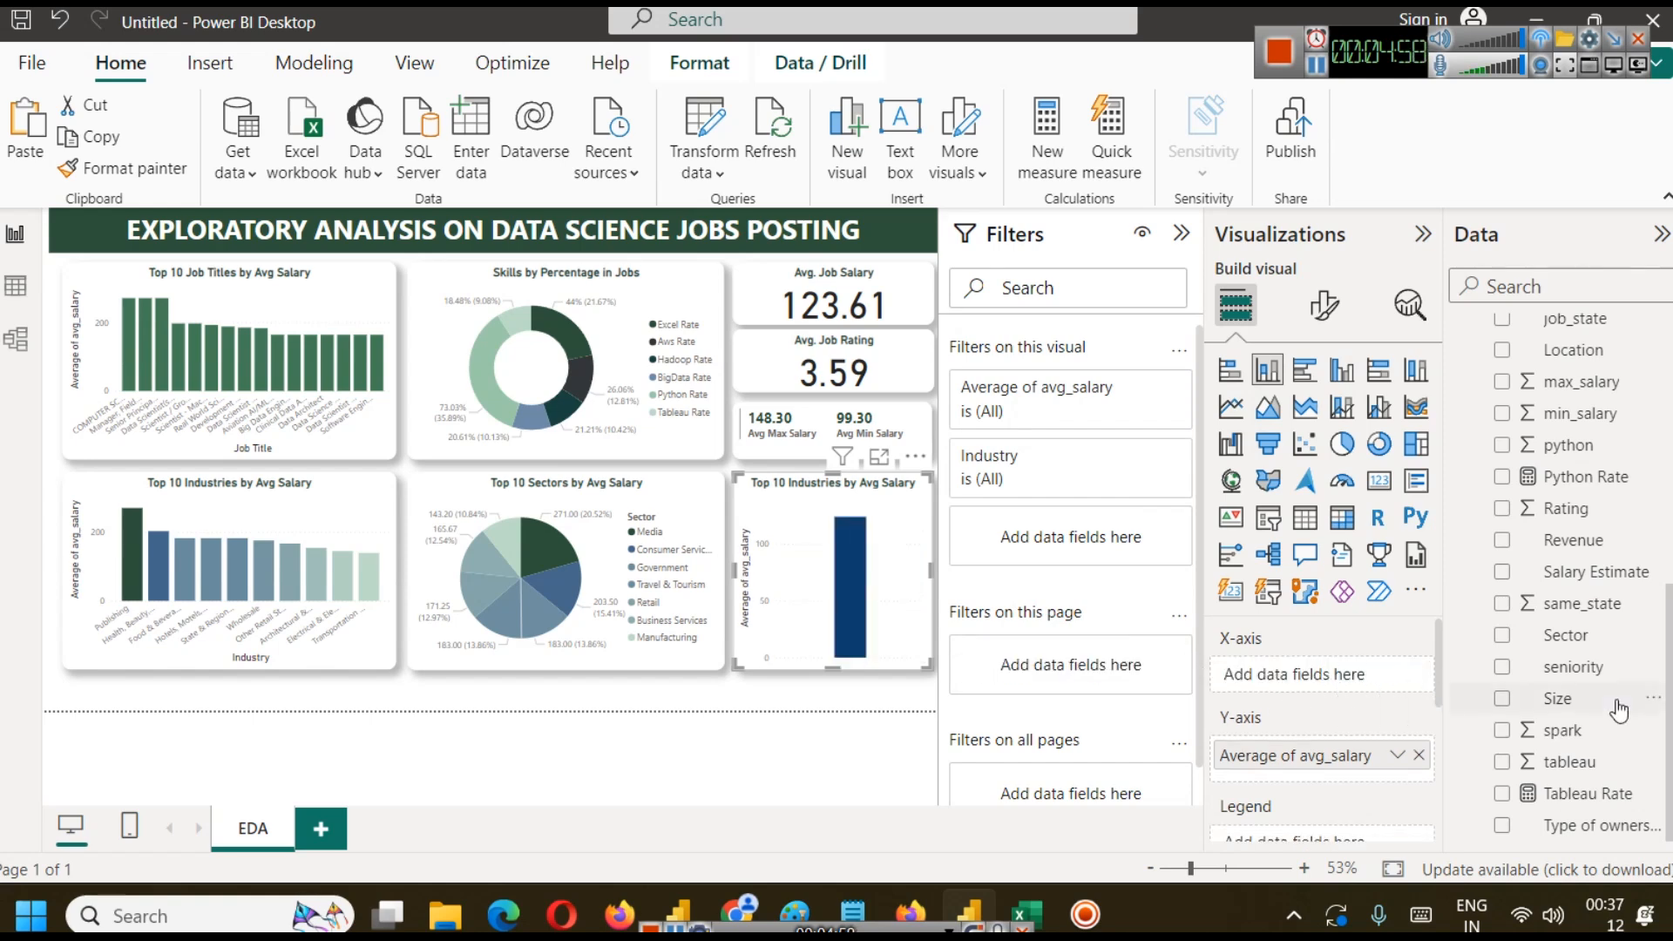
pyautogui.scroll(5, 1604, 730)
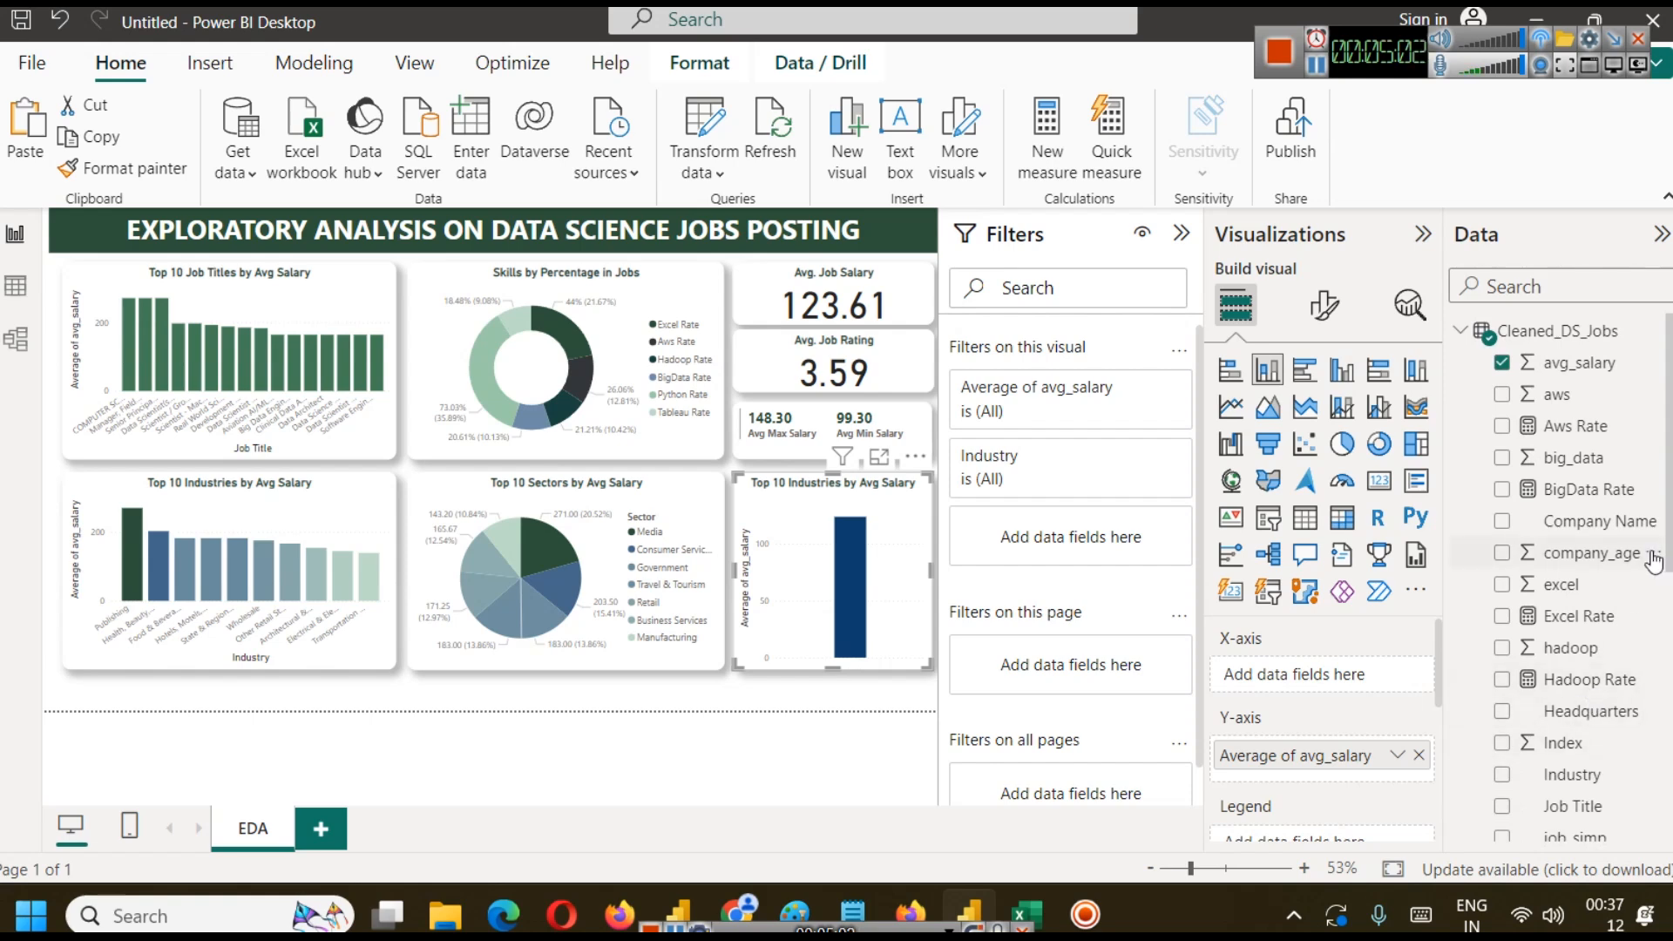
pyautogui.scroll(-2, 1593, 674)
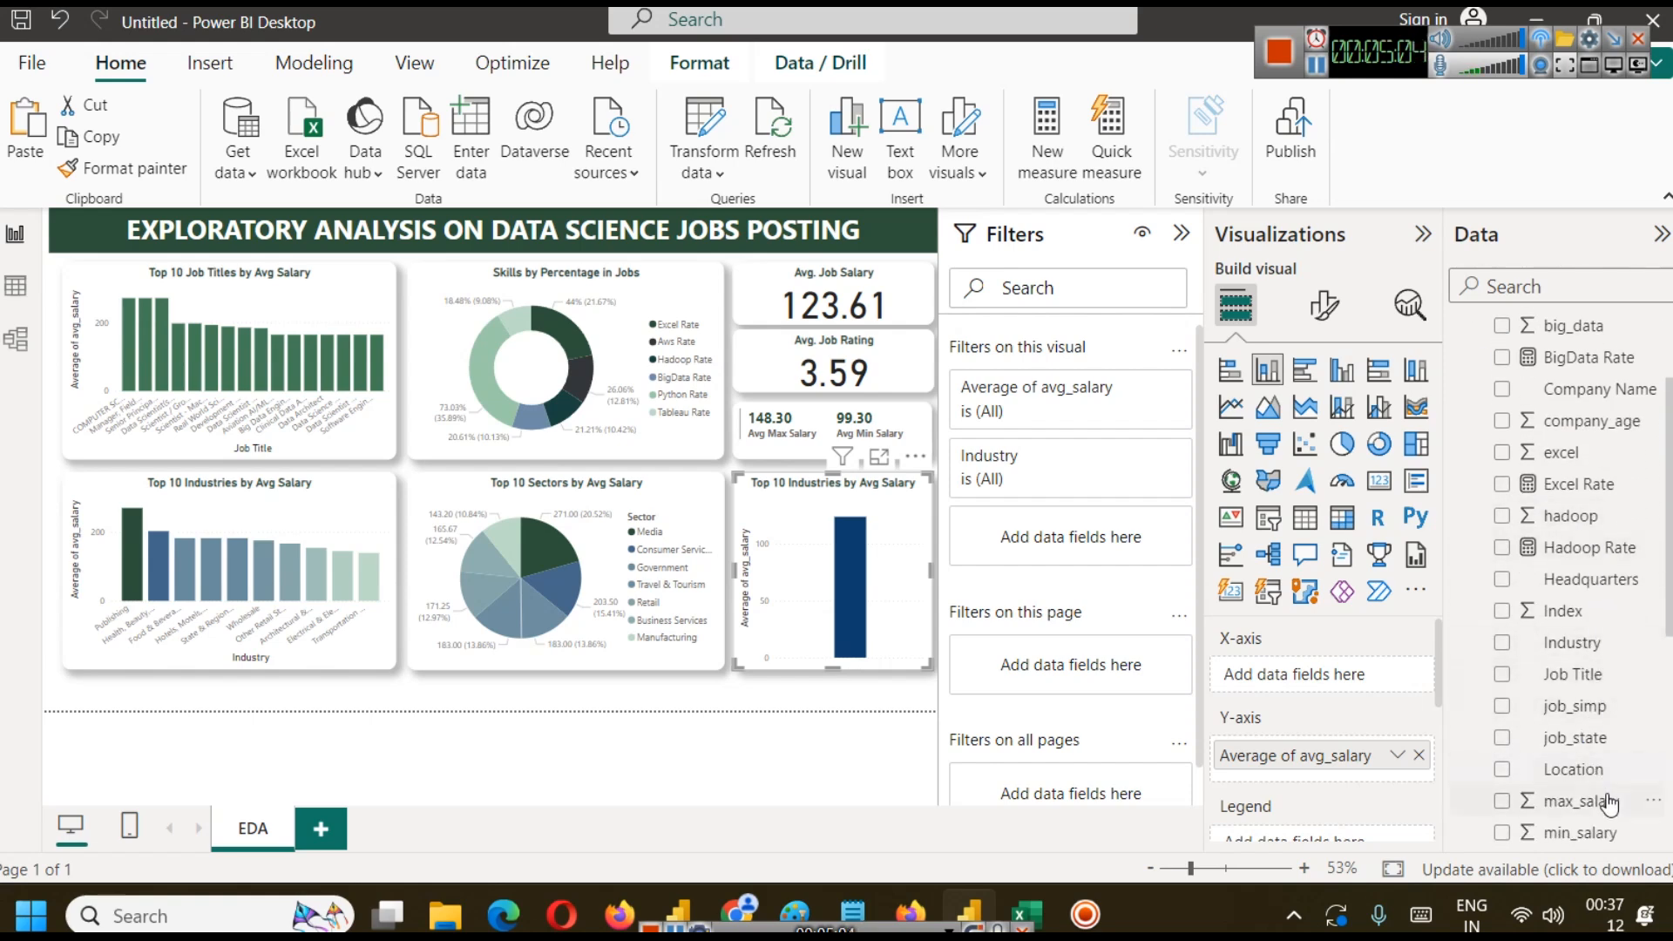
pyautogui.moveTo(1576, 708); pyautogui.dragTo(1303, 676)
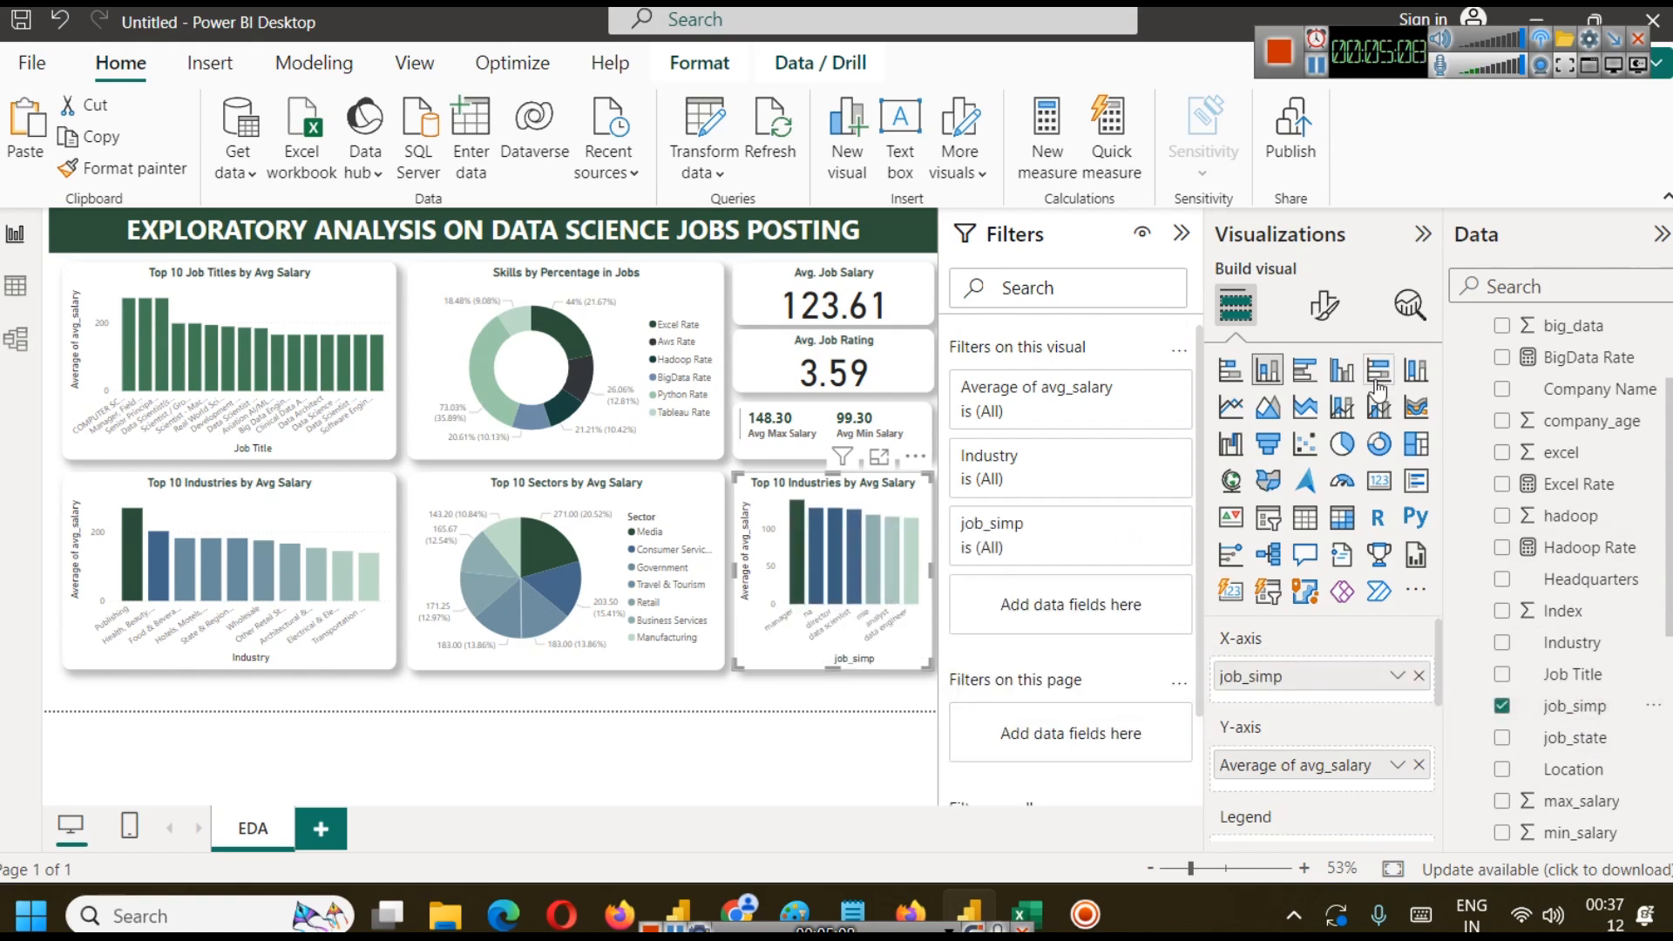
pyautogui.click(1305, 373)
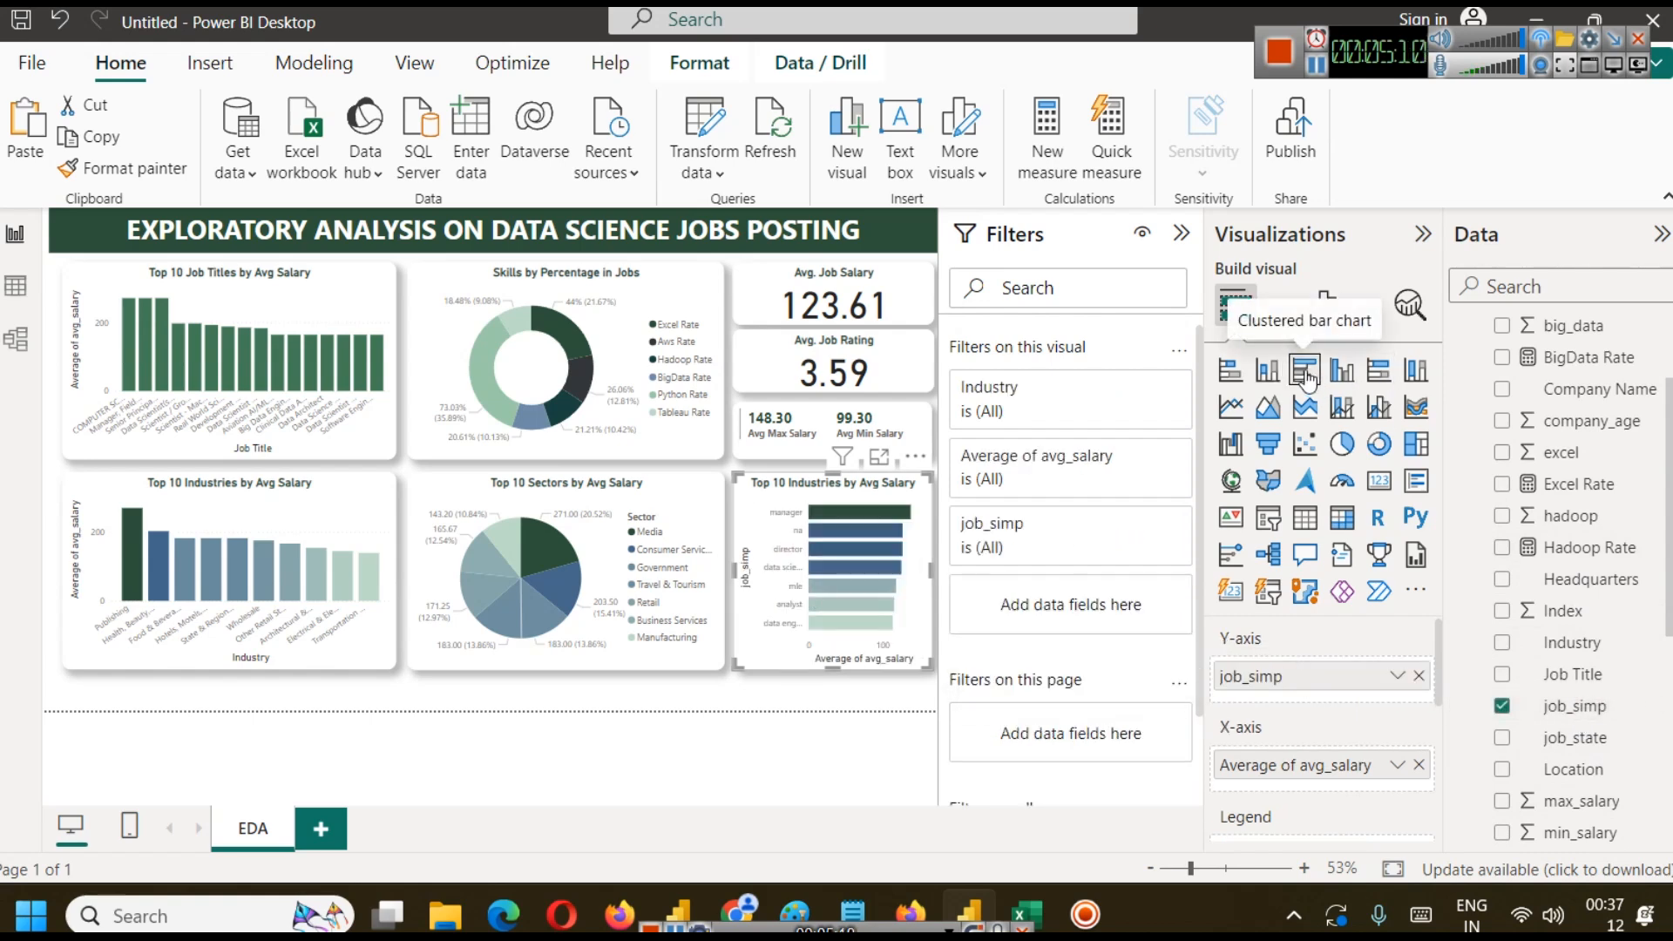
# Filter the job_simp bar chart to include every job category except na.
pyautogui.moveTo(842, 516)
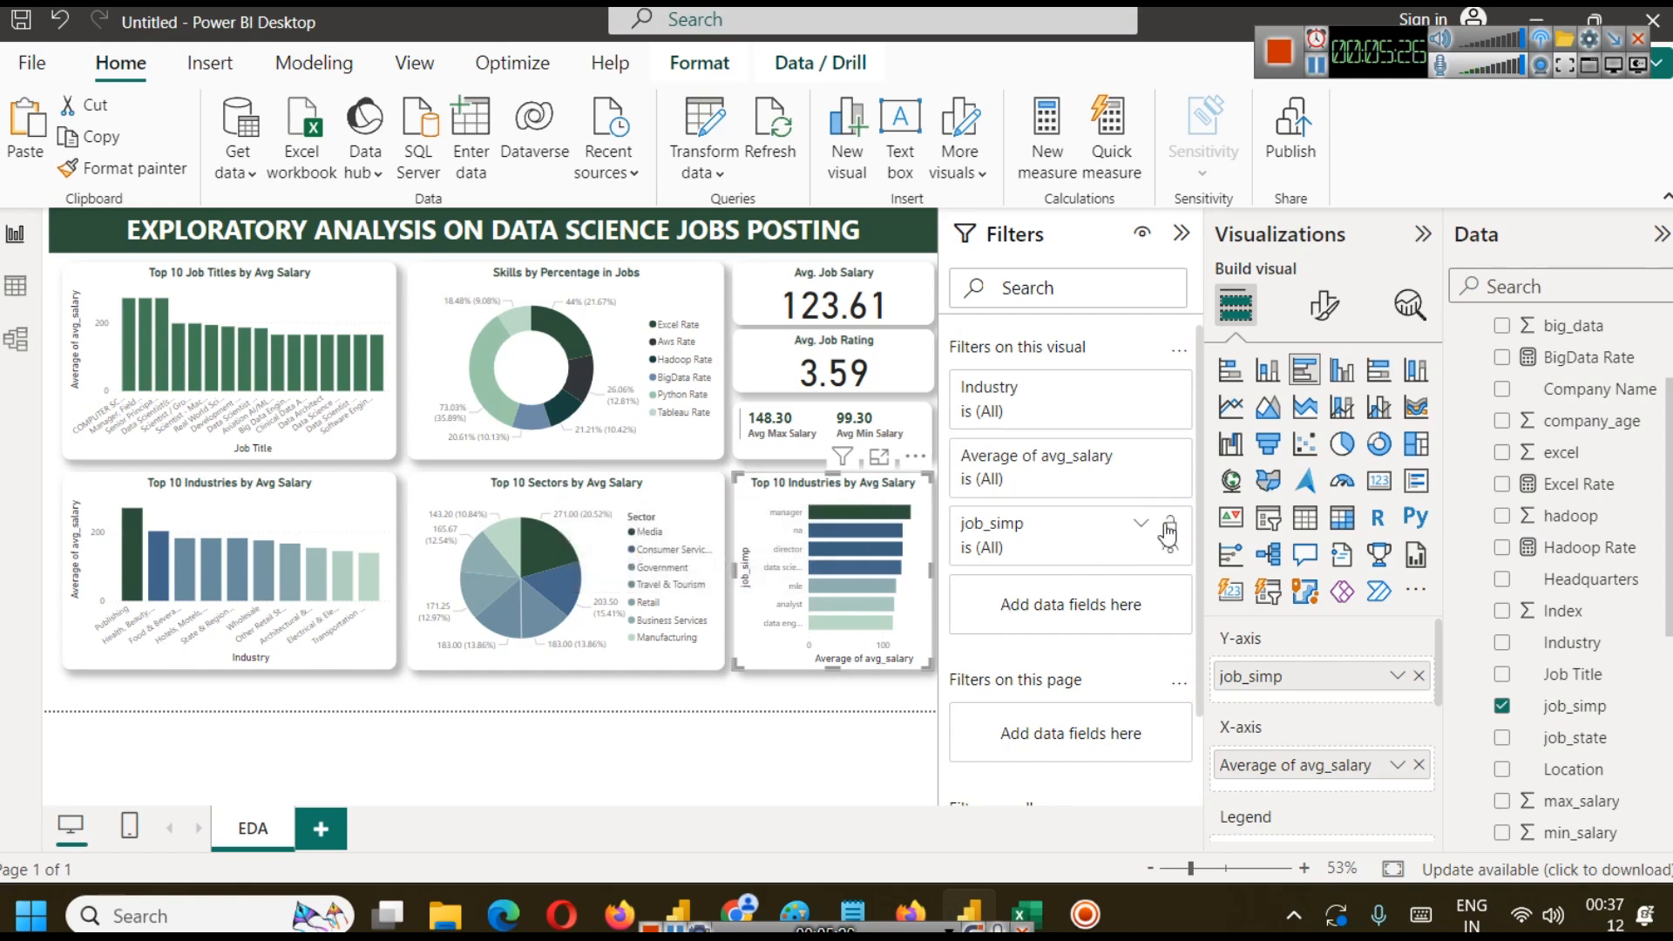
pyautogui.click(1139, 524)
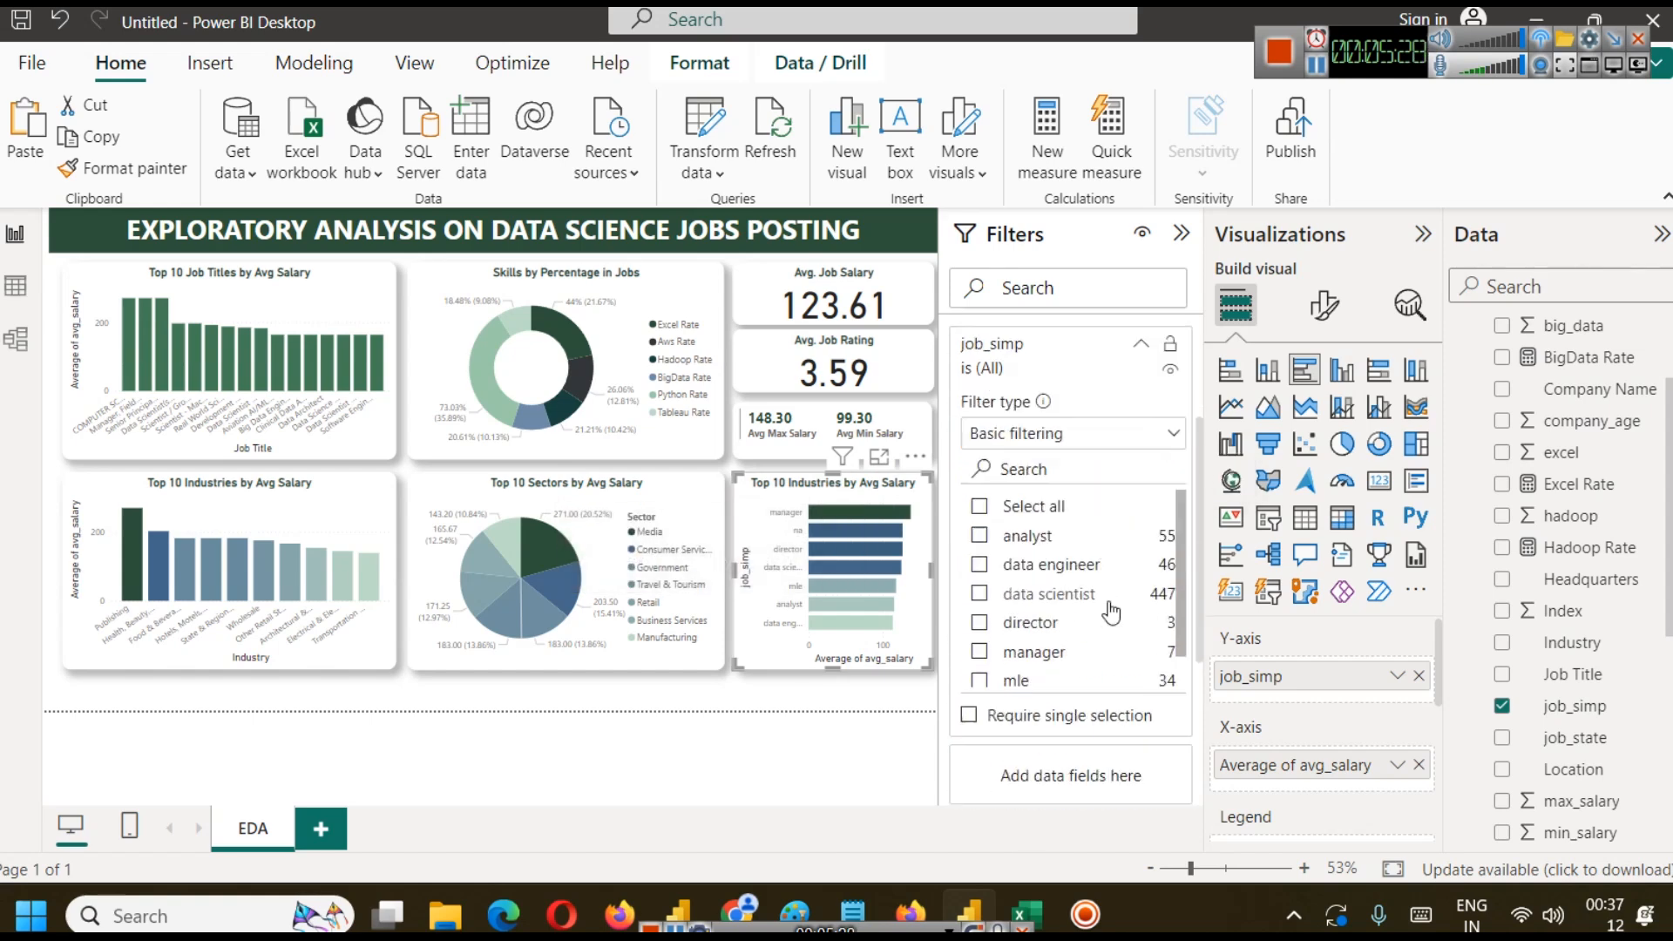
pyautogui.scroll(-1, 1111, 613)
pyautogui.scroll(-1, 1011, 601)
pyautogui.click(1011, 596)
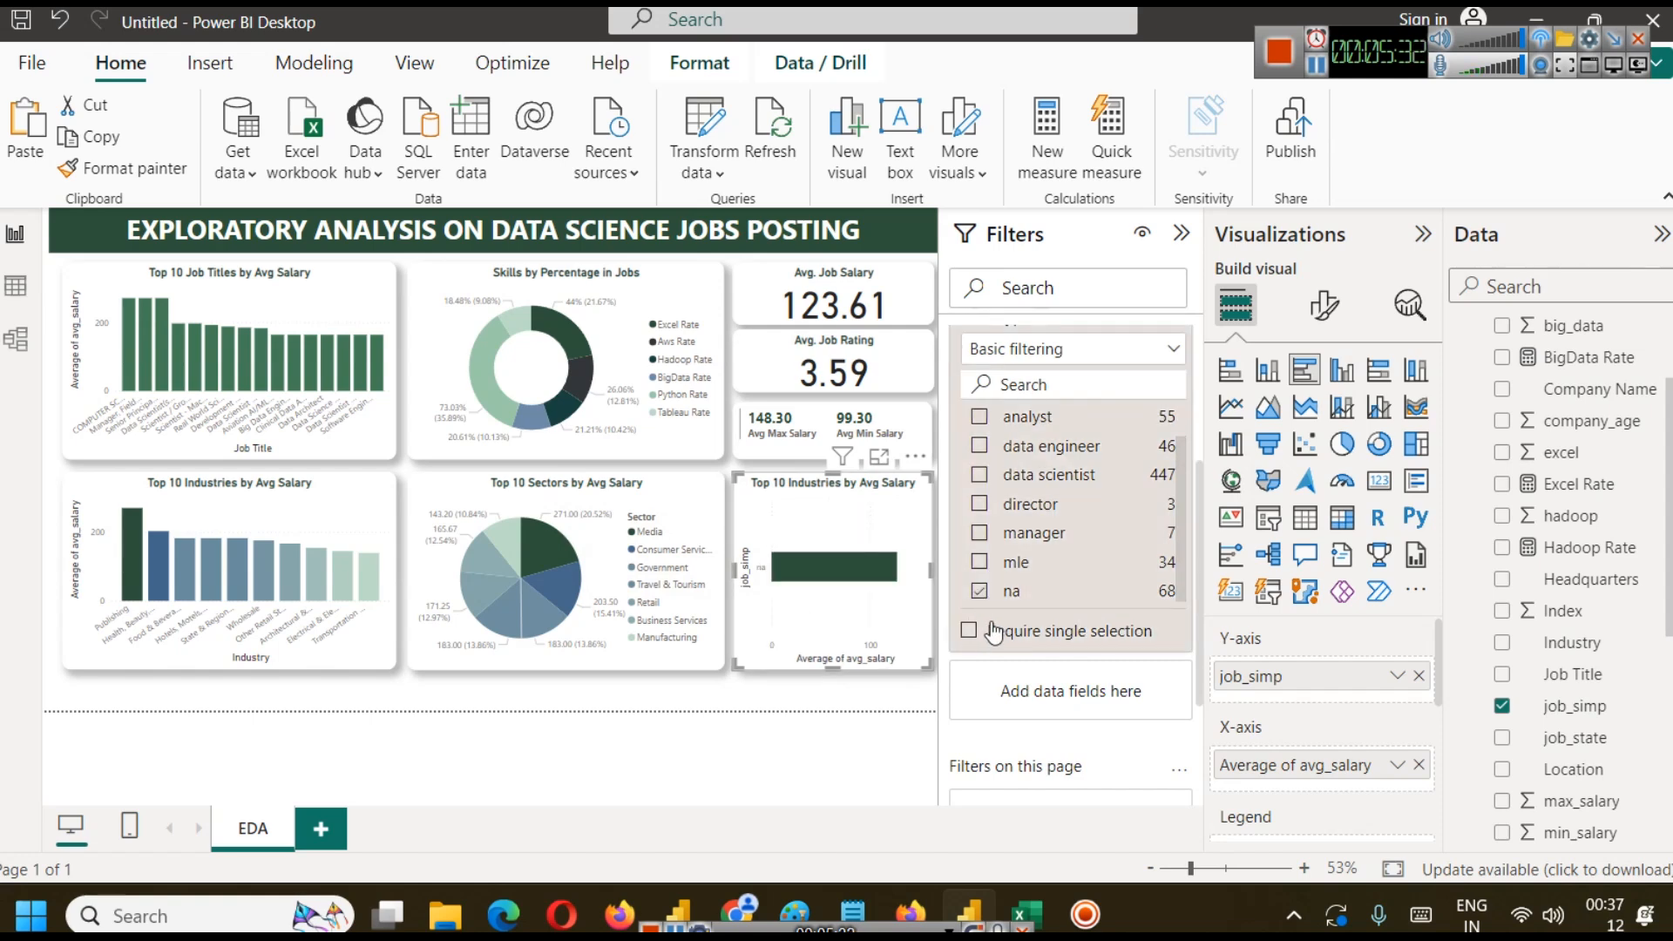
pyautogui.click(979, 591)
pyautogui.scroll(1, 983, 450)
pyautogui.click(981, 424)
pyautogui.scroll(-1, 979, 585)
pyautogui.click(982, 596)
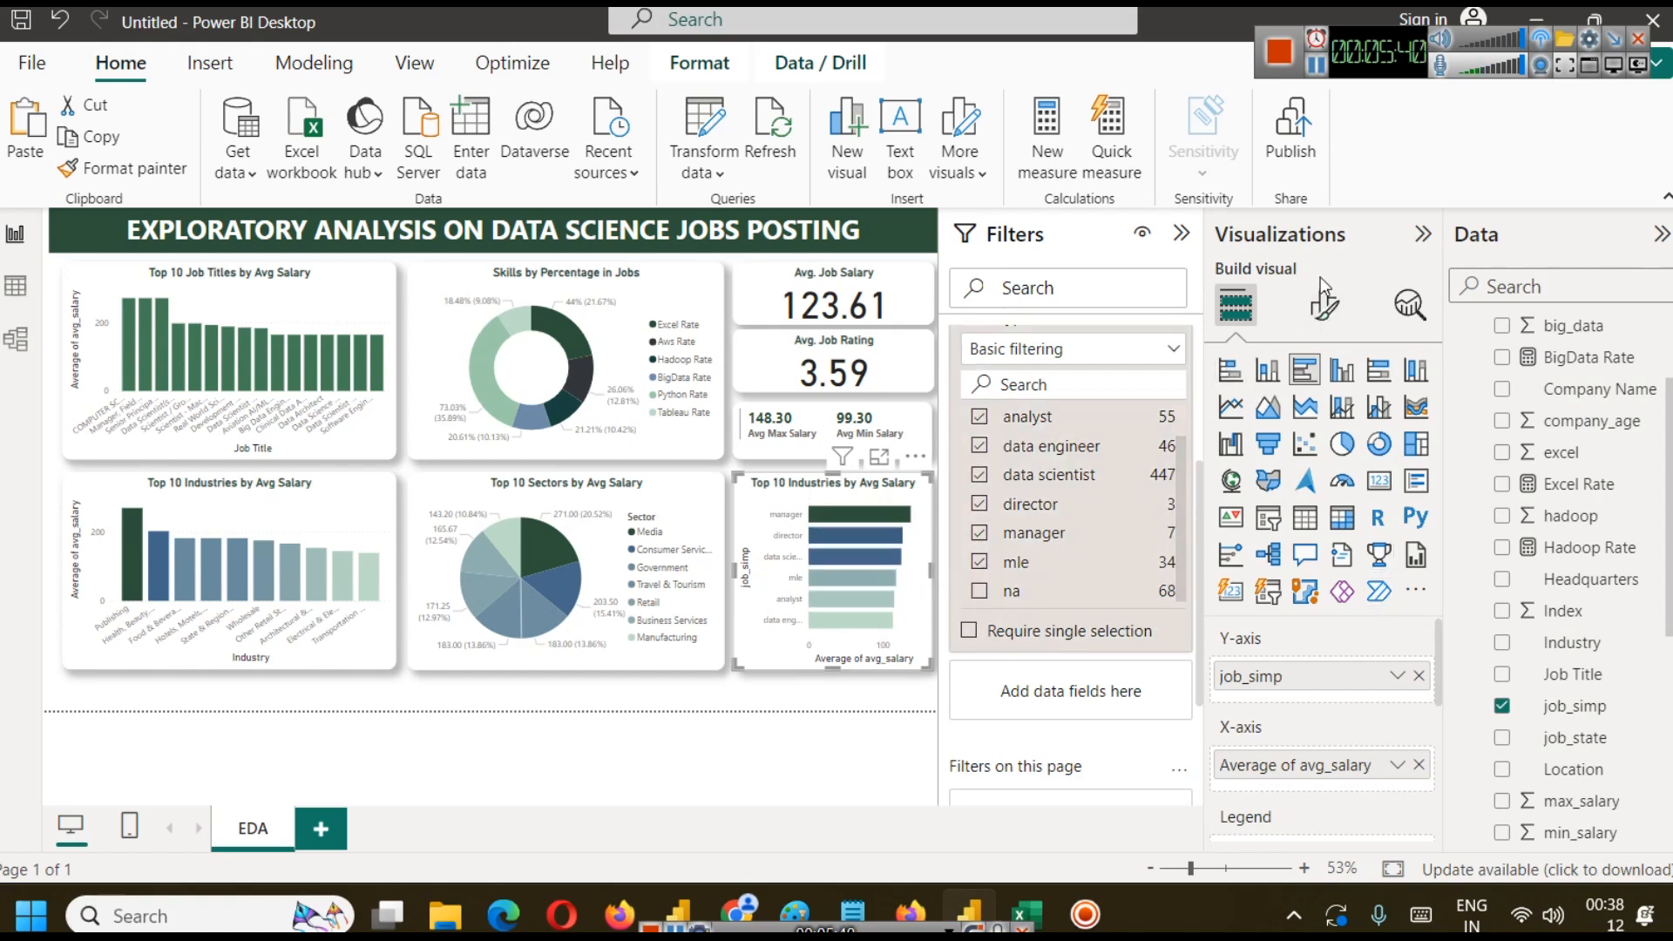
# Turn on data labels for the job_simp bar chart and collapse the Filters pane.
pyautogui.click(1324, 305)
pyautogui.scroll(-1, 1361, 664)
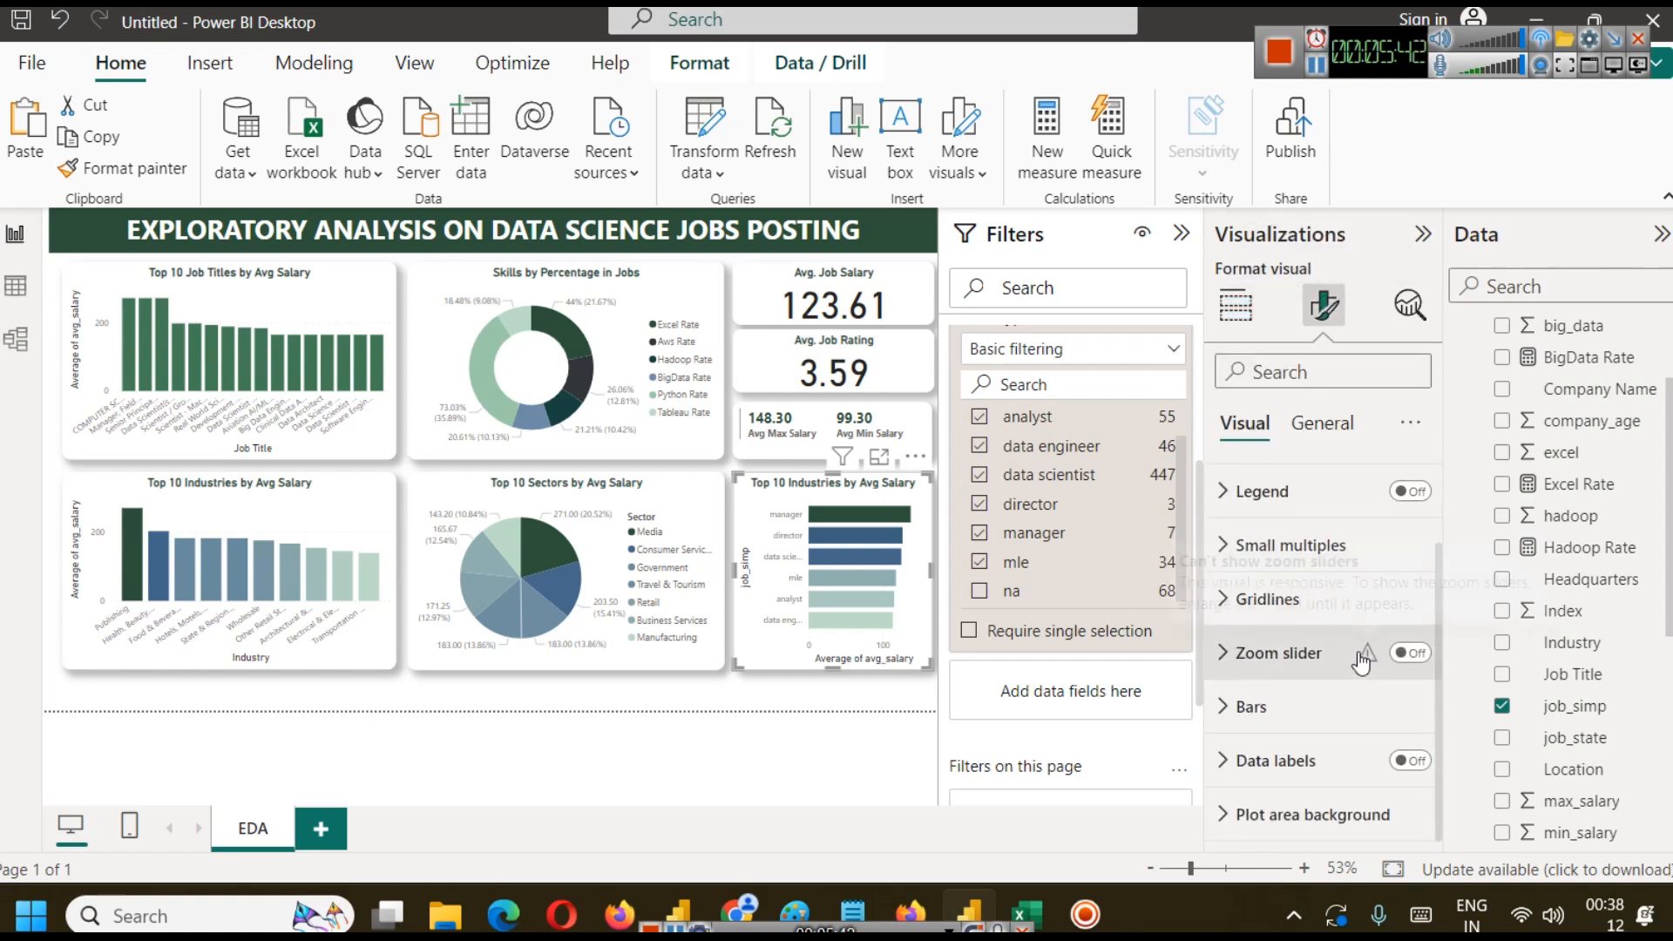
pyautogui.click(1408, 761)
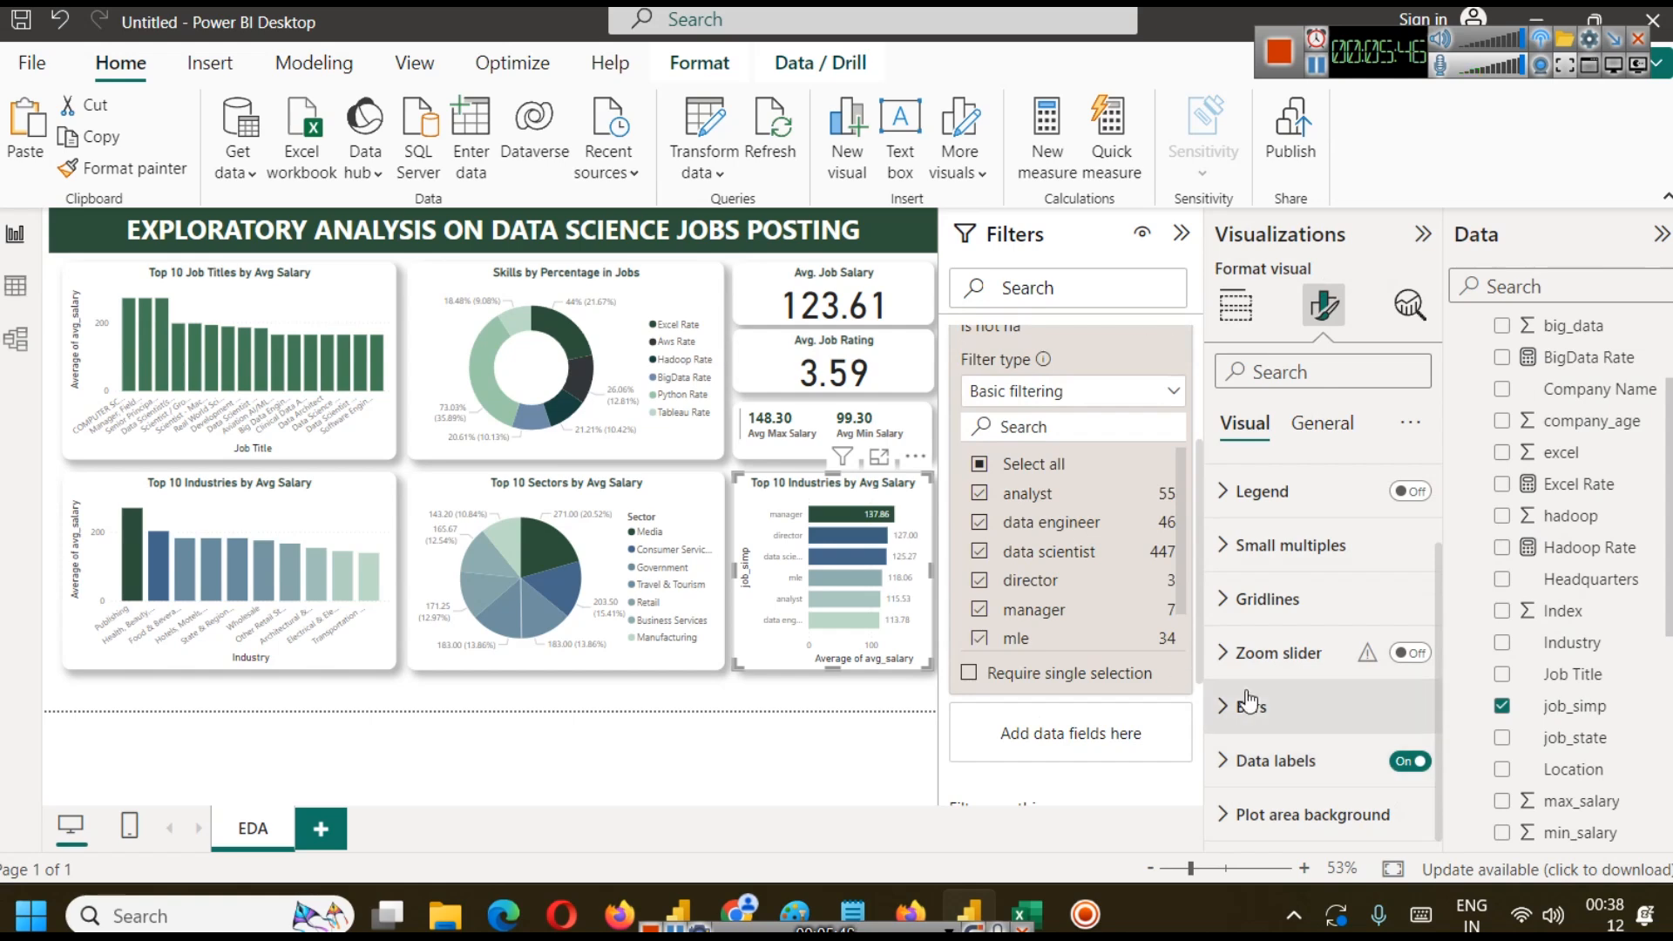
pyautogui.click(1181, 233)
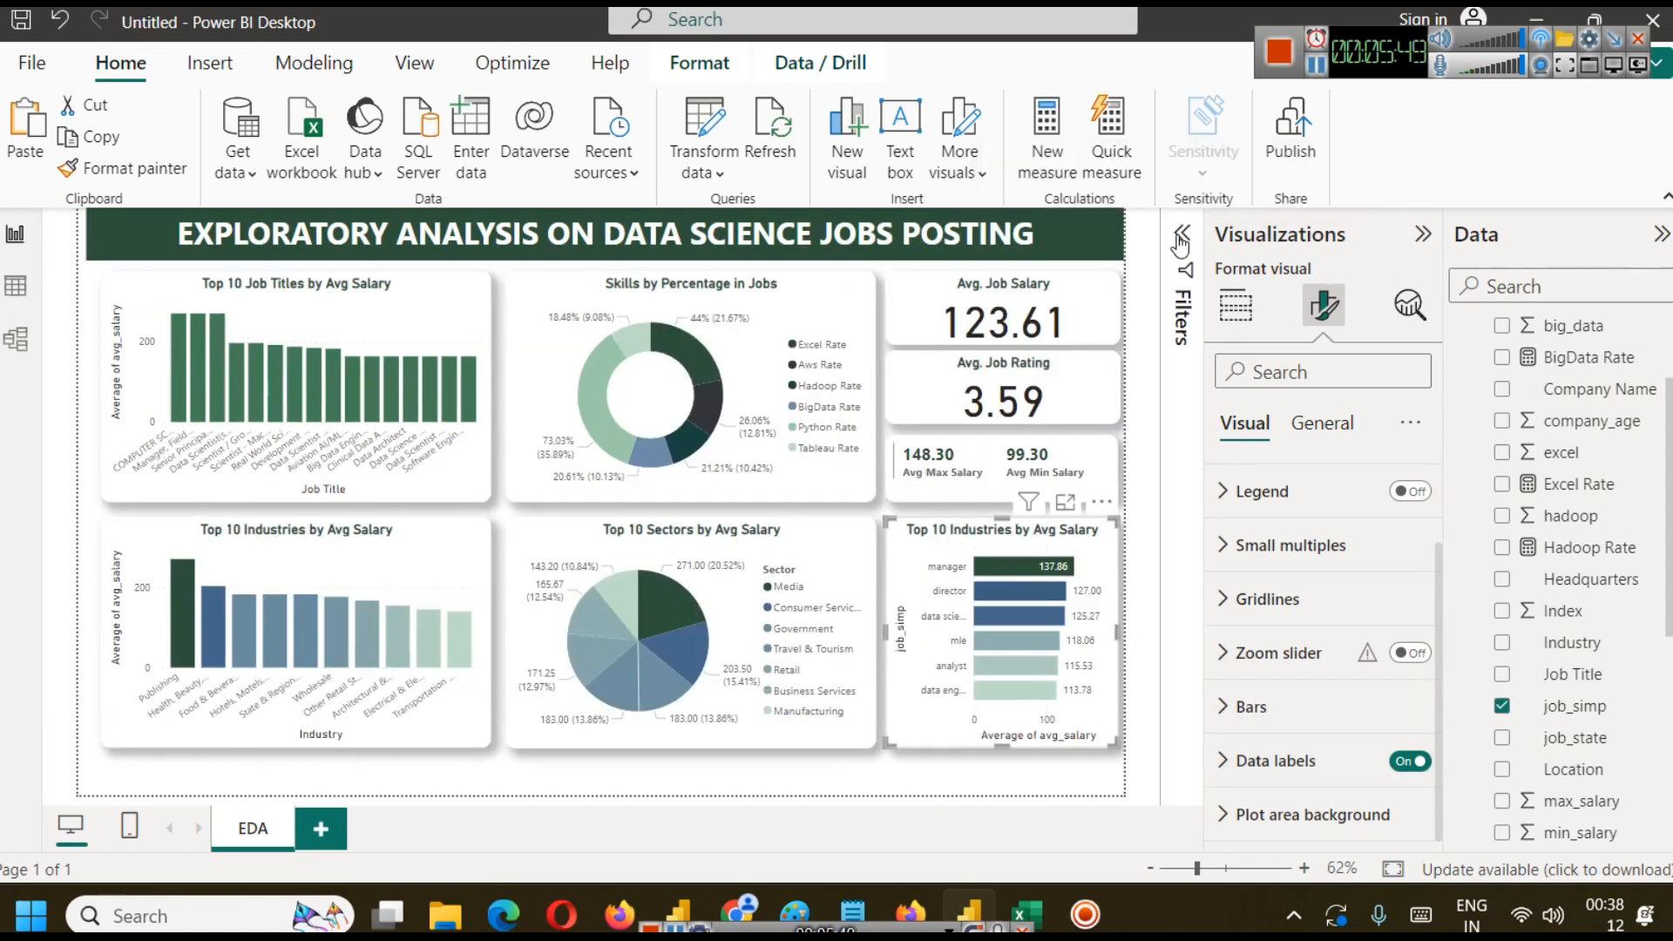
pyautogui.click(990, 798)
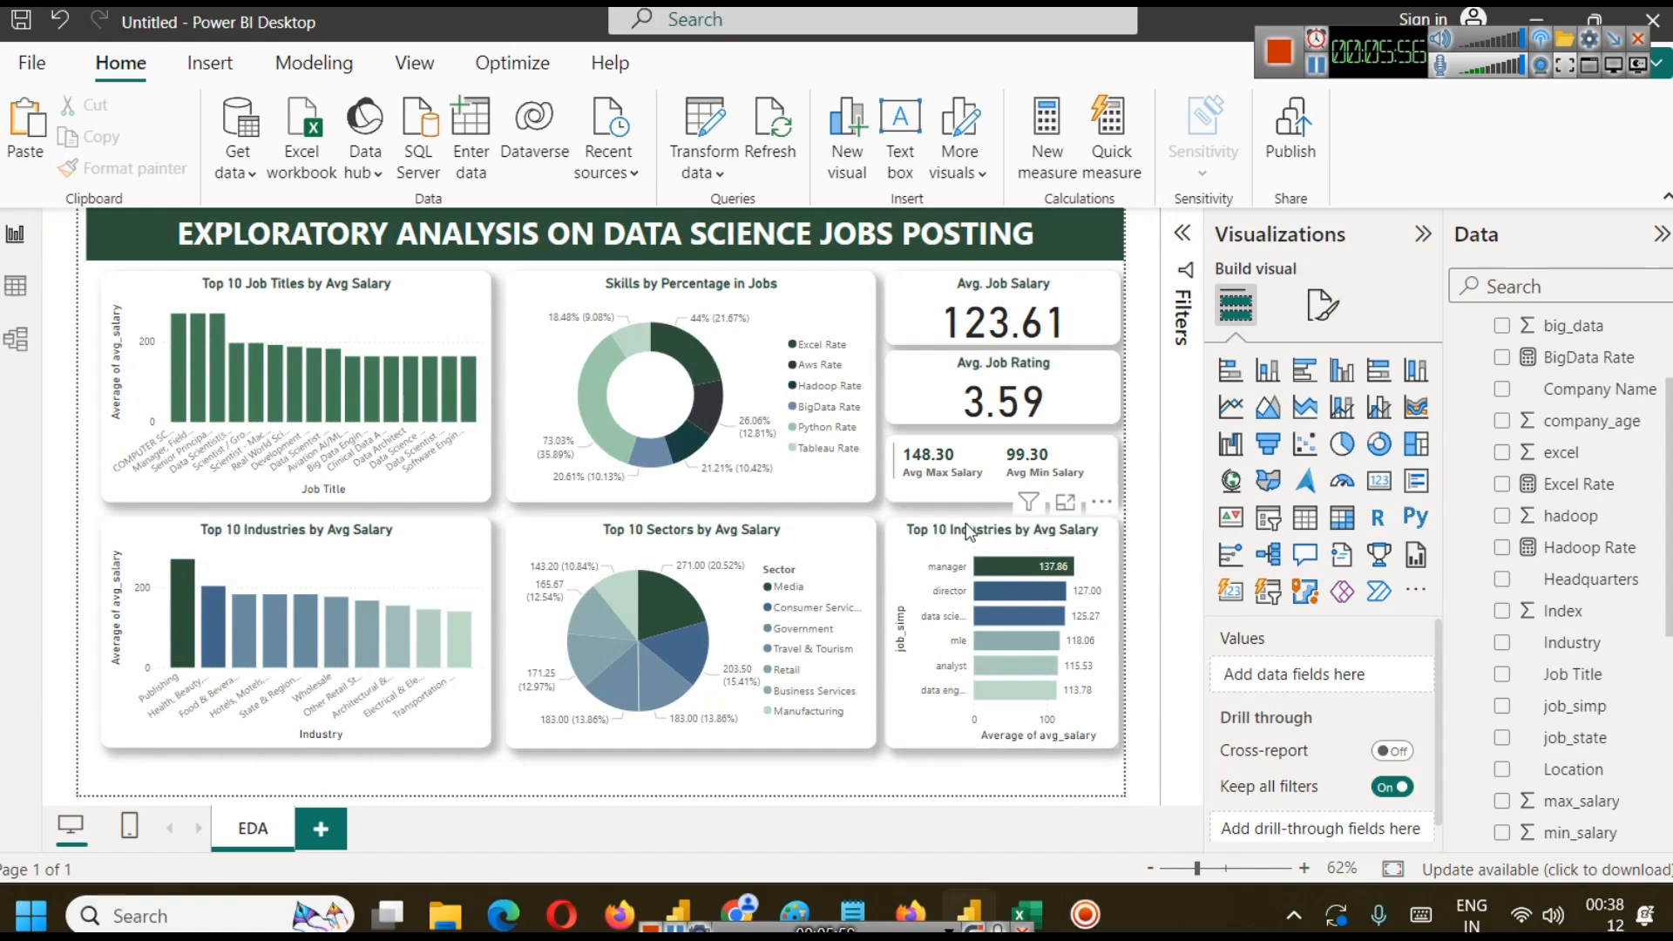
# Open the title text of the job_simp bar chart for editing.
pyautogui.click(1042, 572)
pyautogui.click(1324, 305)
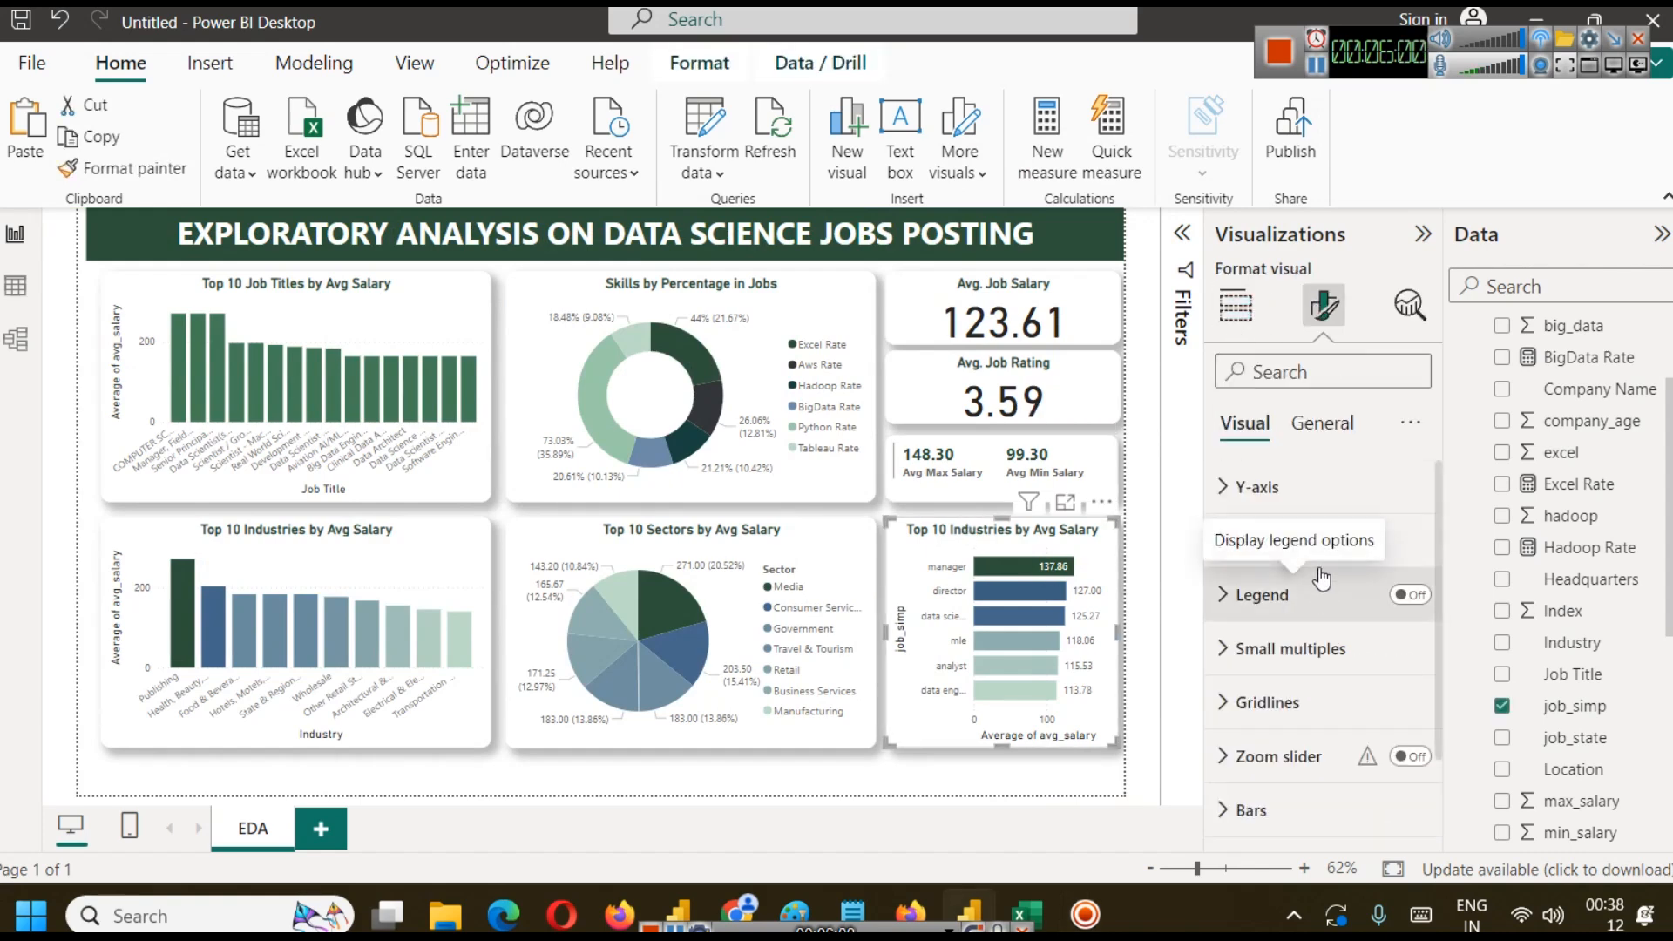
pyautogui.click(1340, 426)
pyautogui.click(1409, 542)
pyautogui.click(1252, 541)
pyautogui.click(1298, 675)
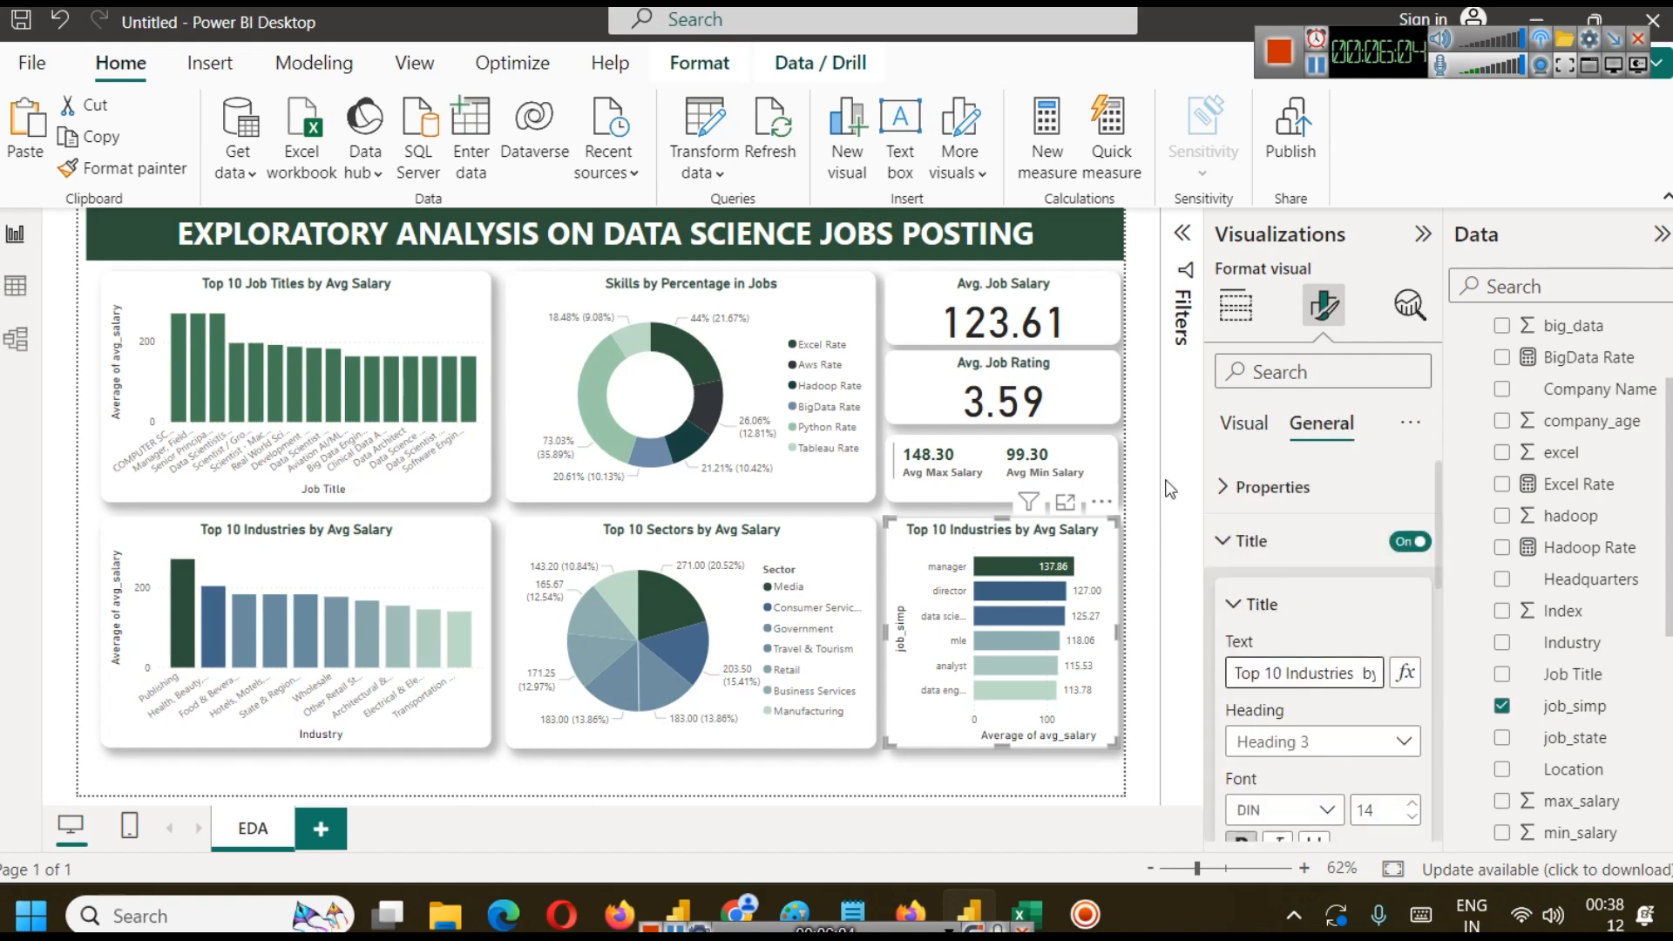
# Remove the leftover Industry filter from the job_simp bar chart.
pyautogui.click(1184, 301)
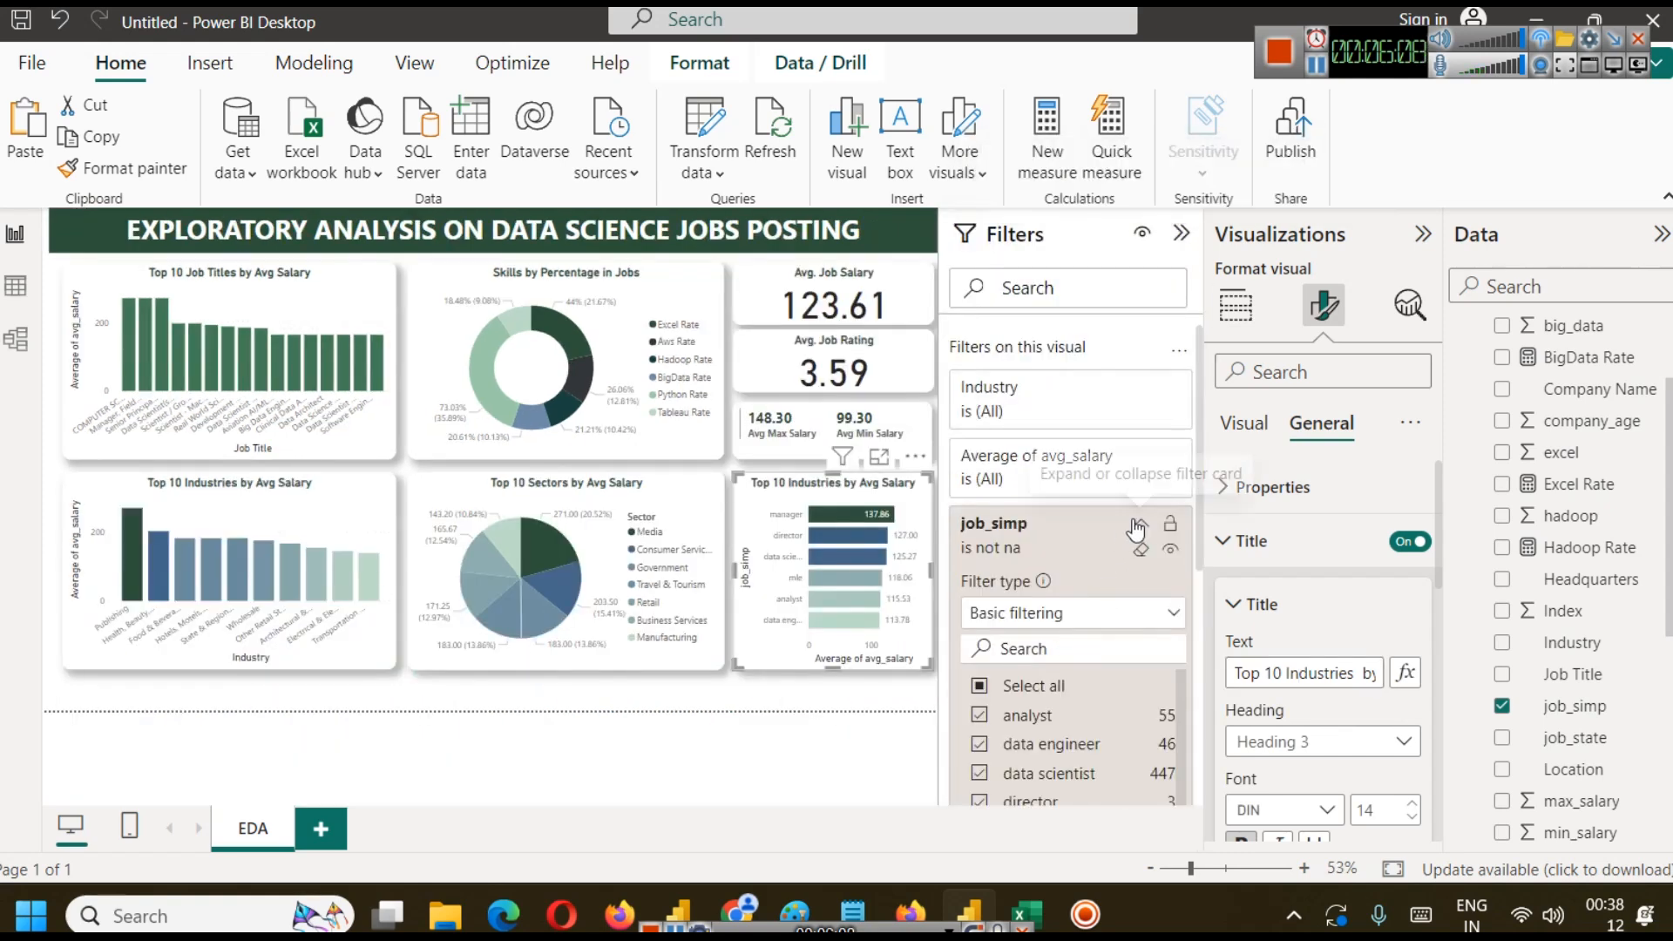
pyautogui.click(1138, 526)
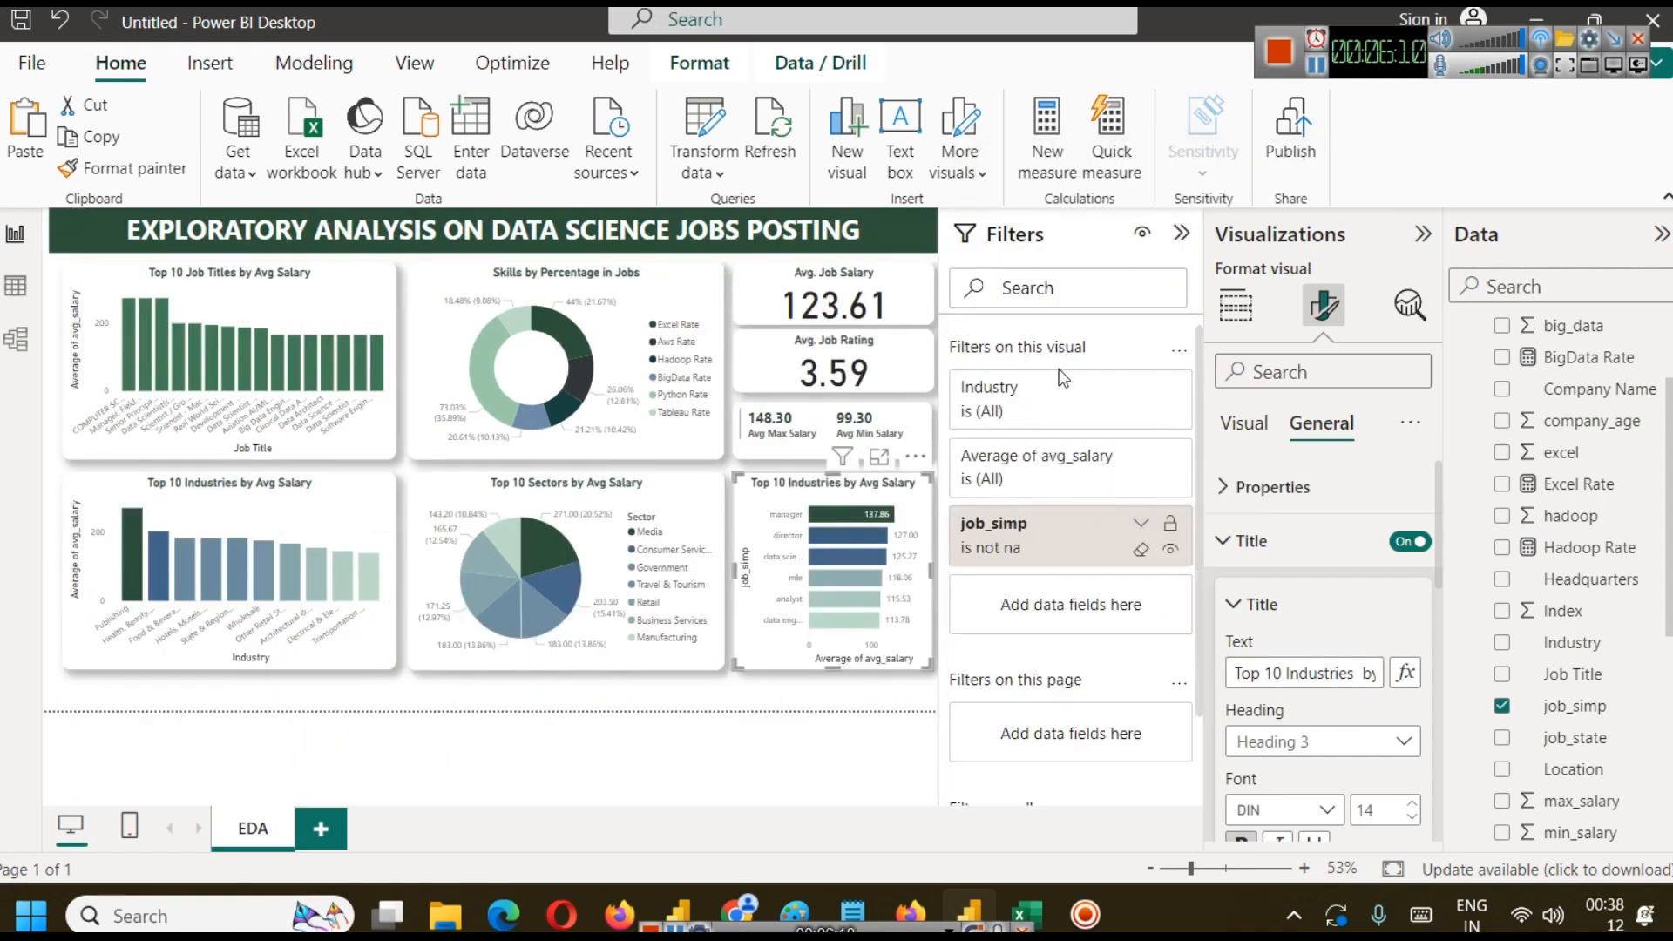
pyautogui.click(1143, 388)
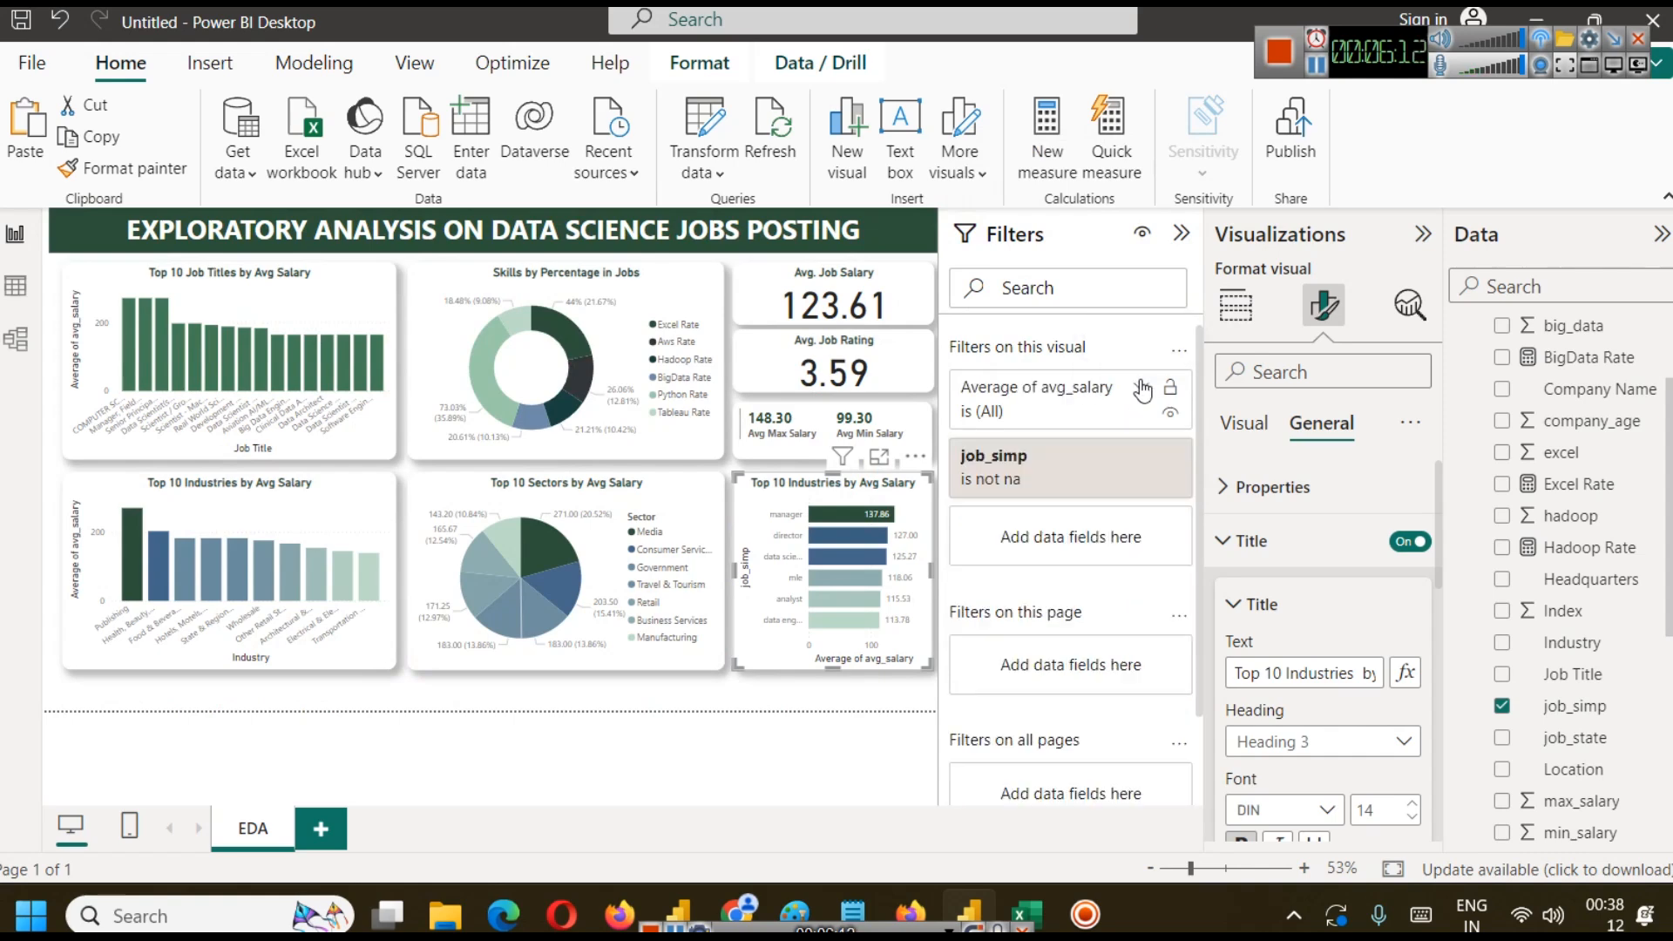
# Collapse the Filters pane and retitle the job_simp bar chart as Avg Salary by Job Tile.
pyautogui.click(1185, 237)
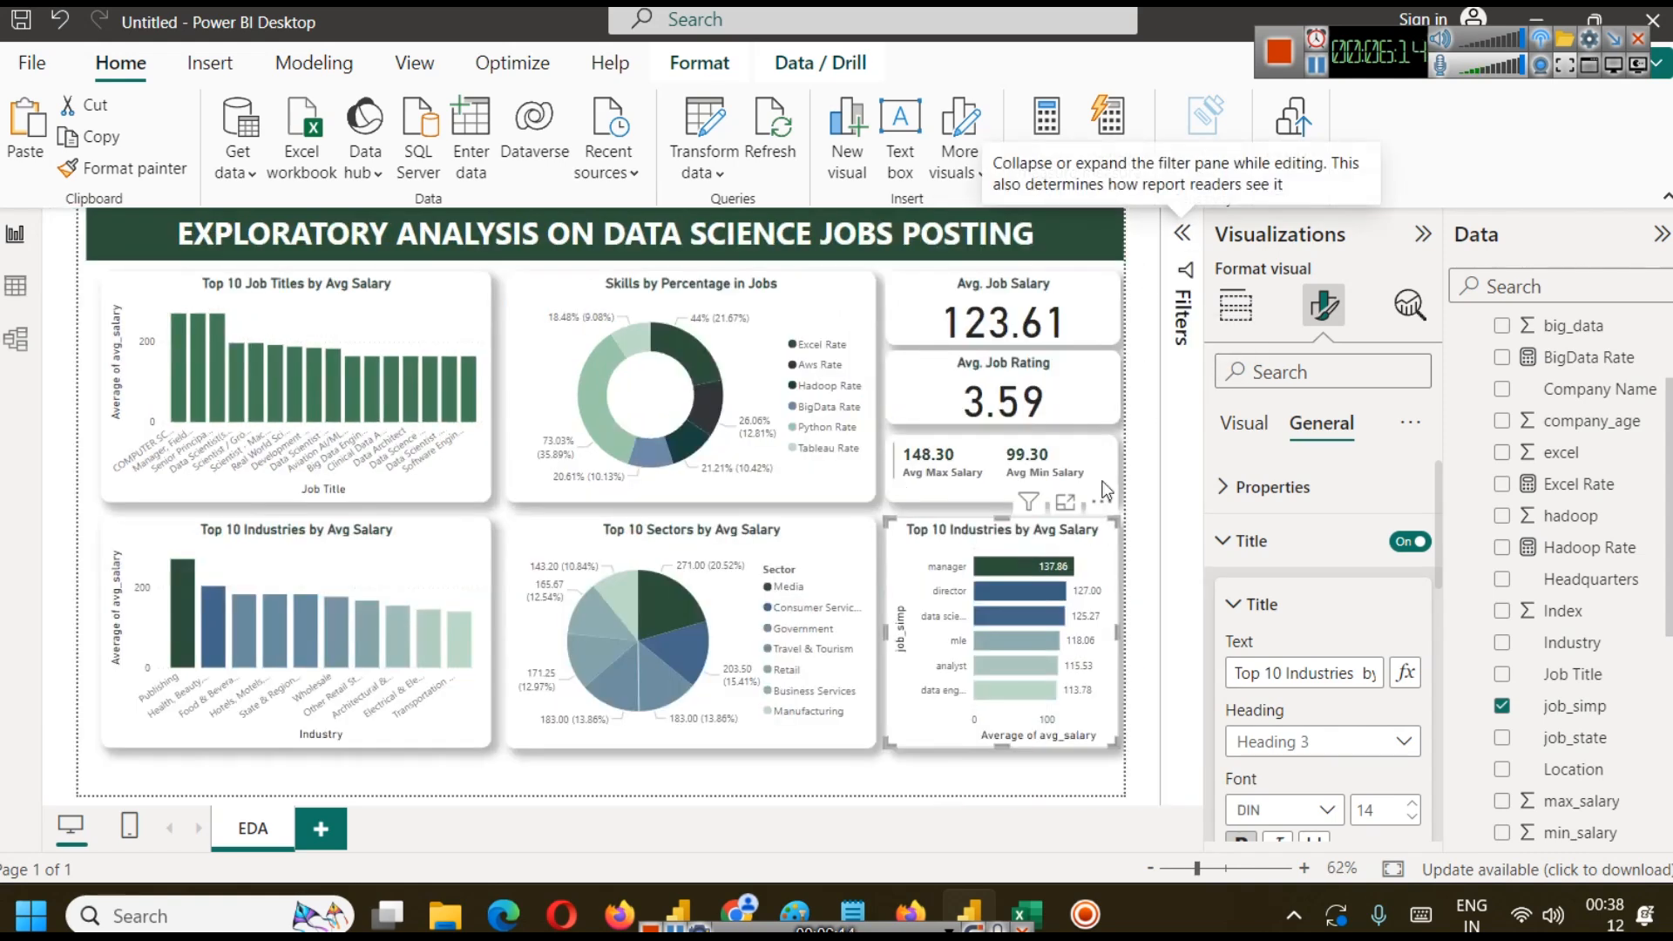
pyautogui.tripleClick(1296, 676)
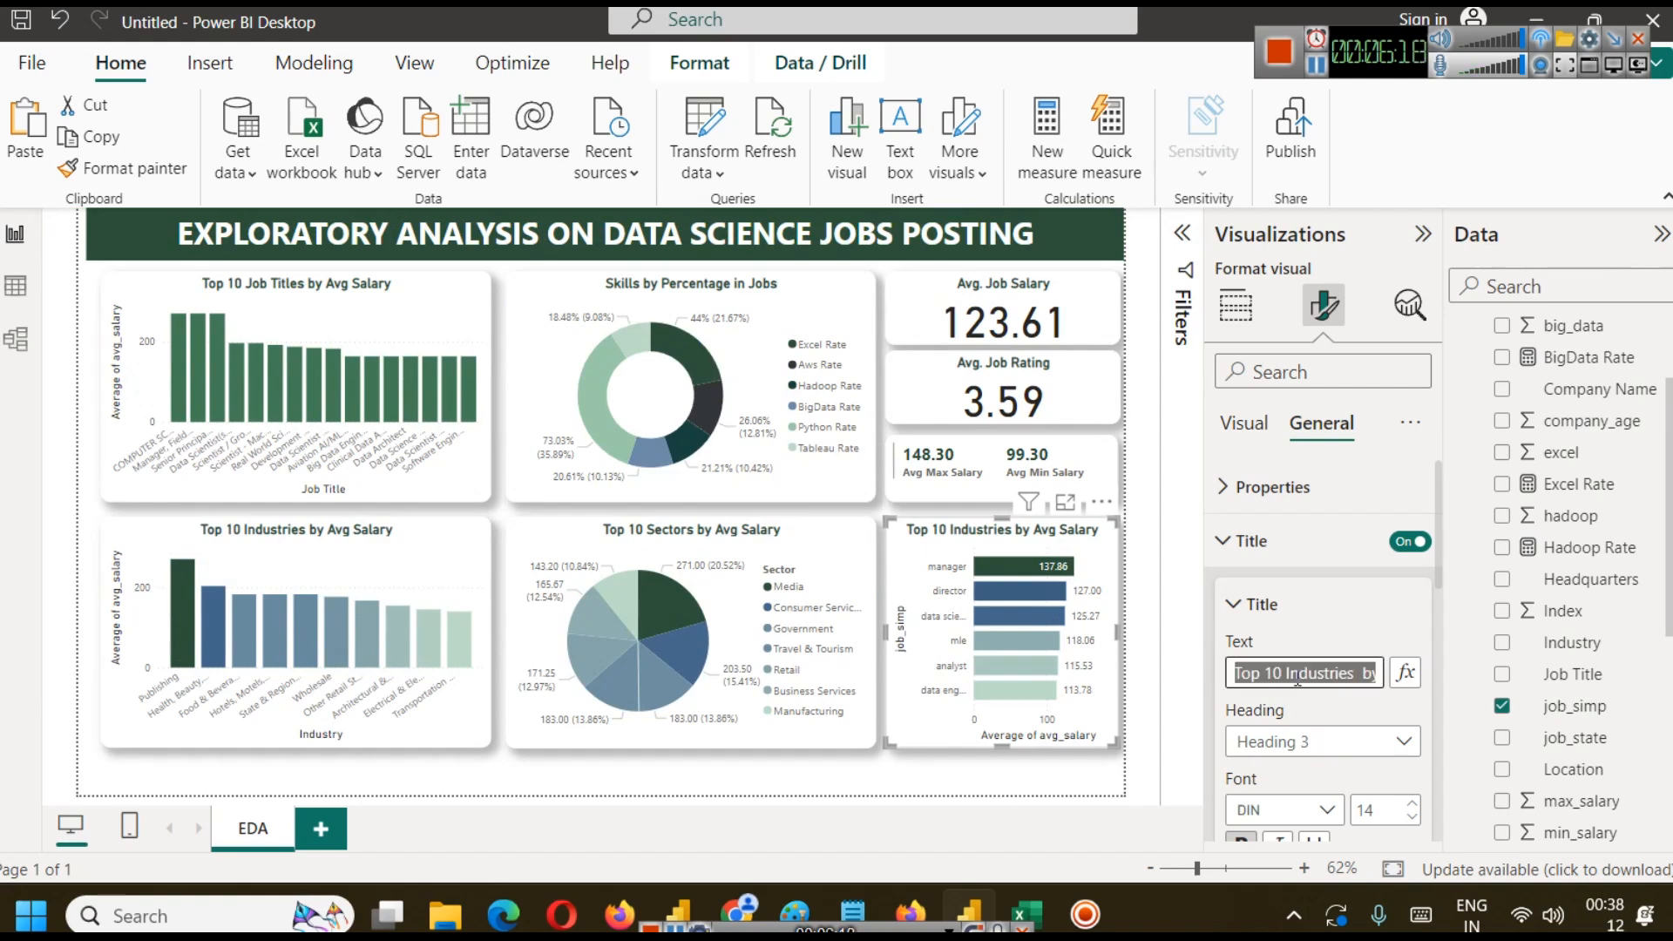
pyautogui.write('Avg Saryb')
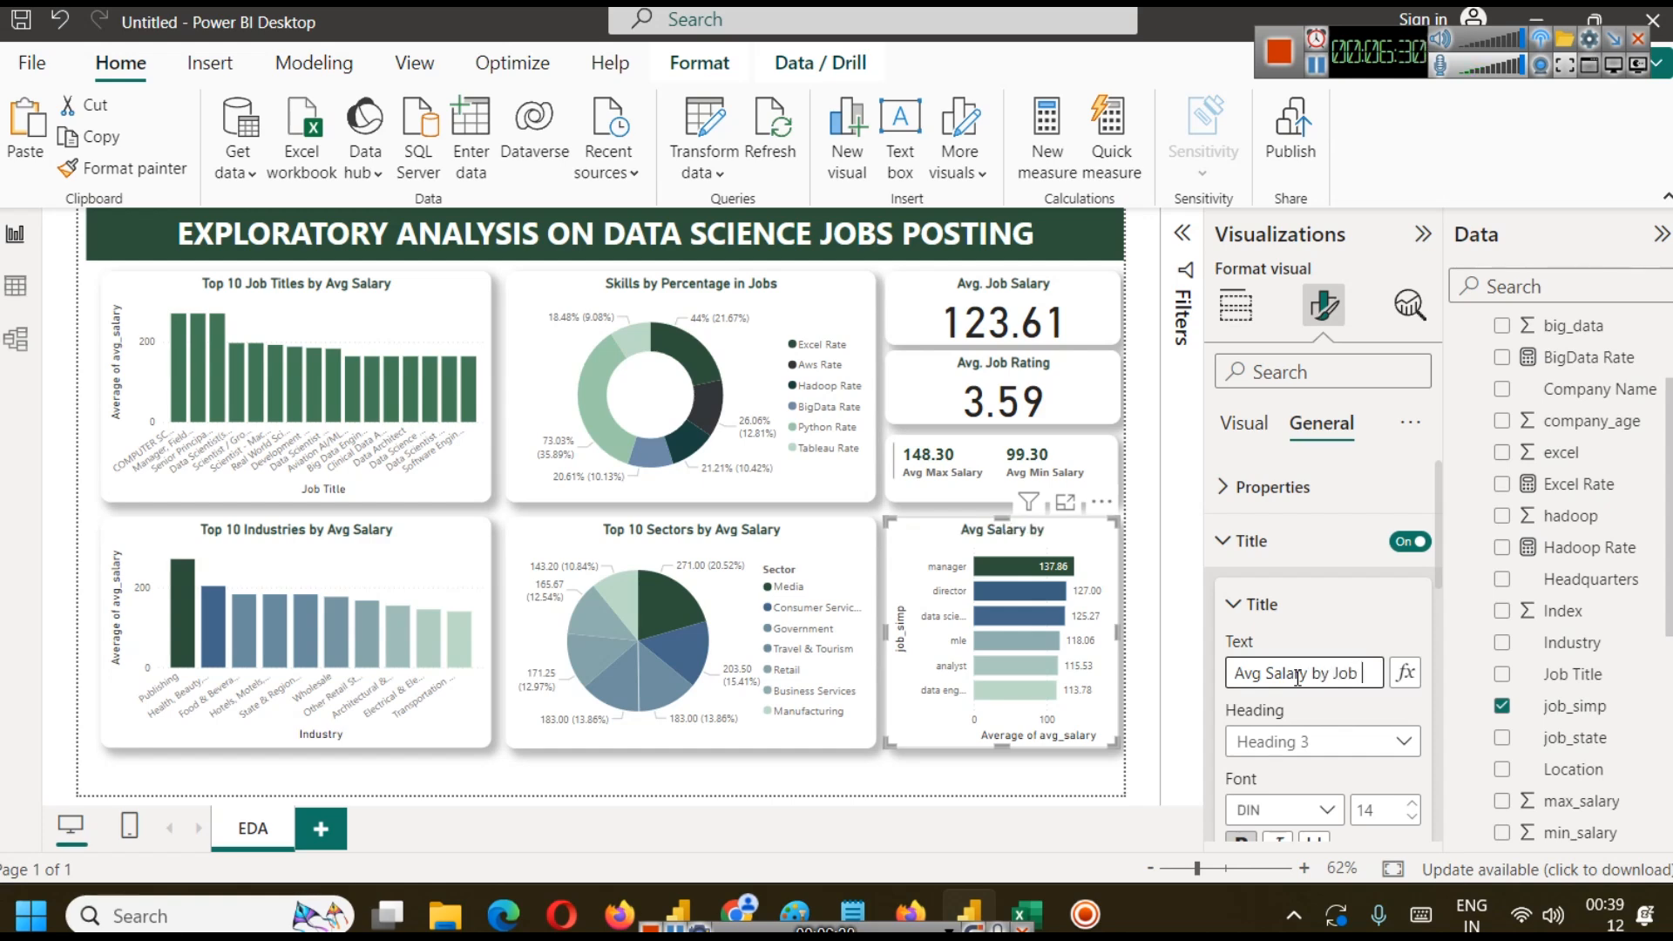
pyautogui.write('ile')
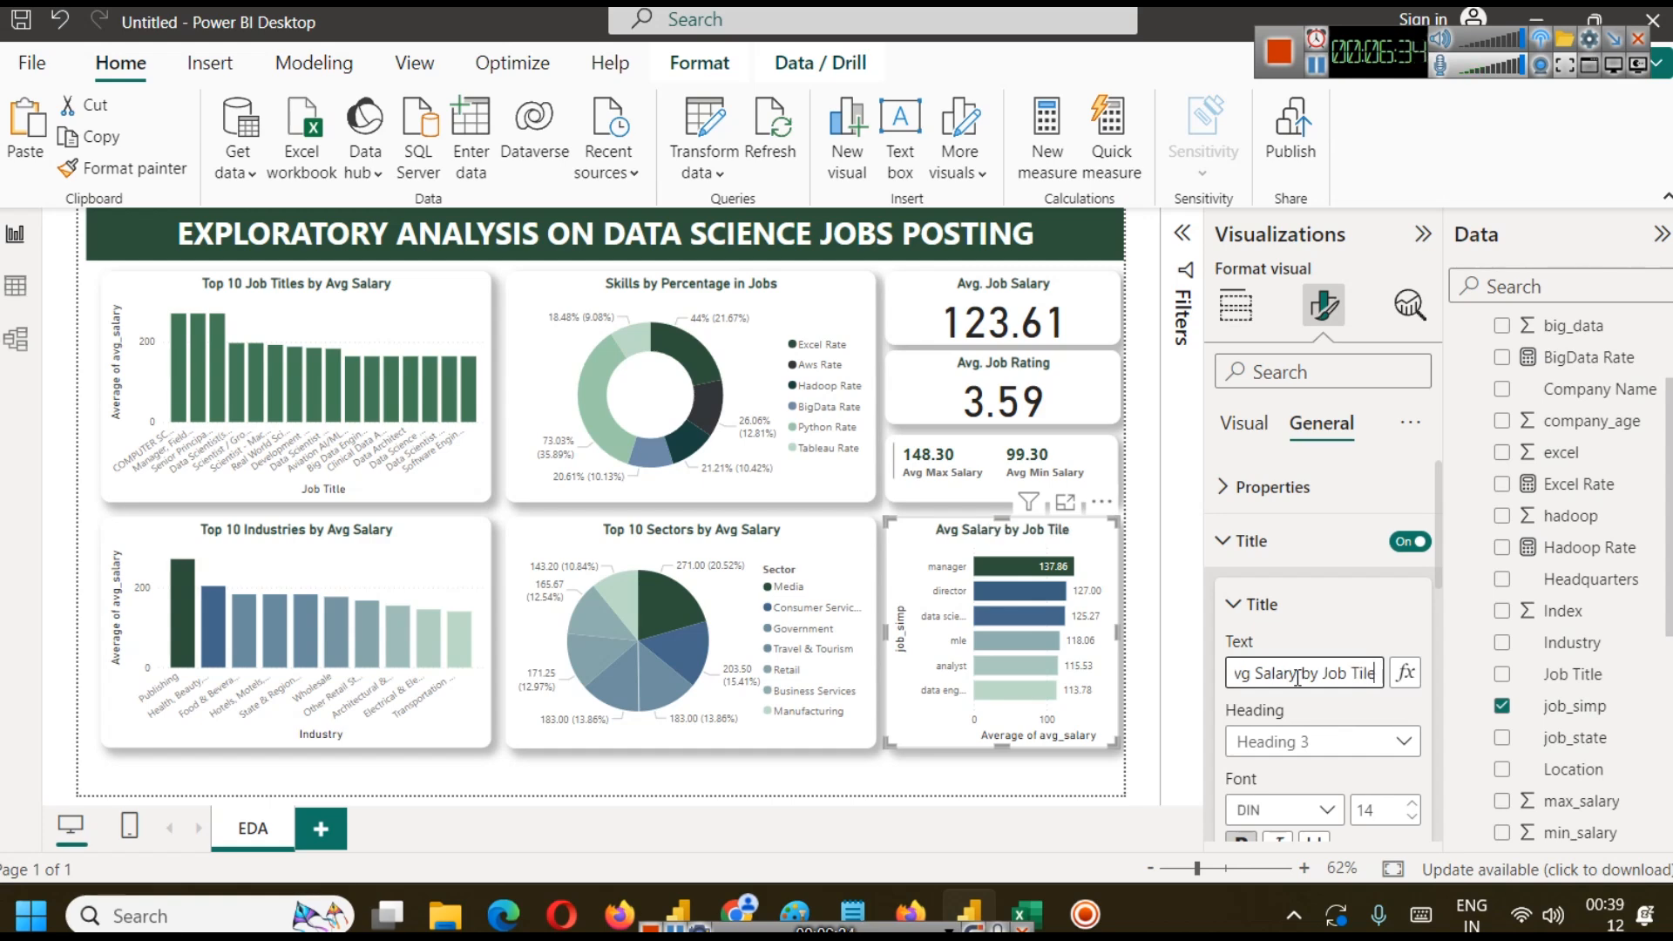
pyautogui.click(1046, 765)
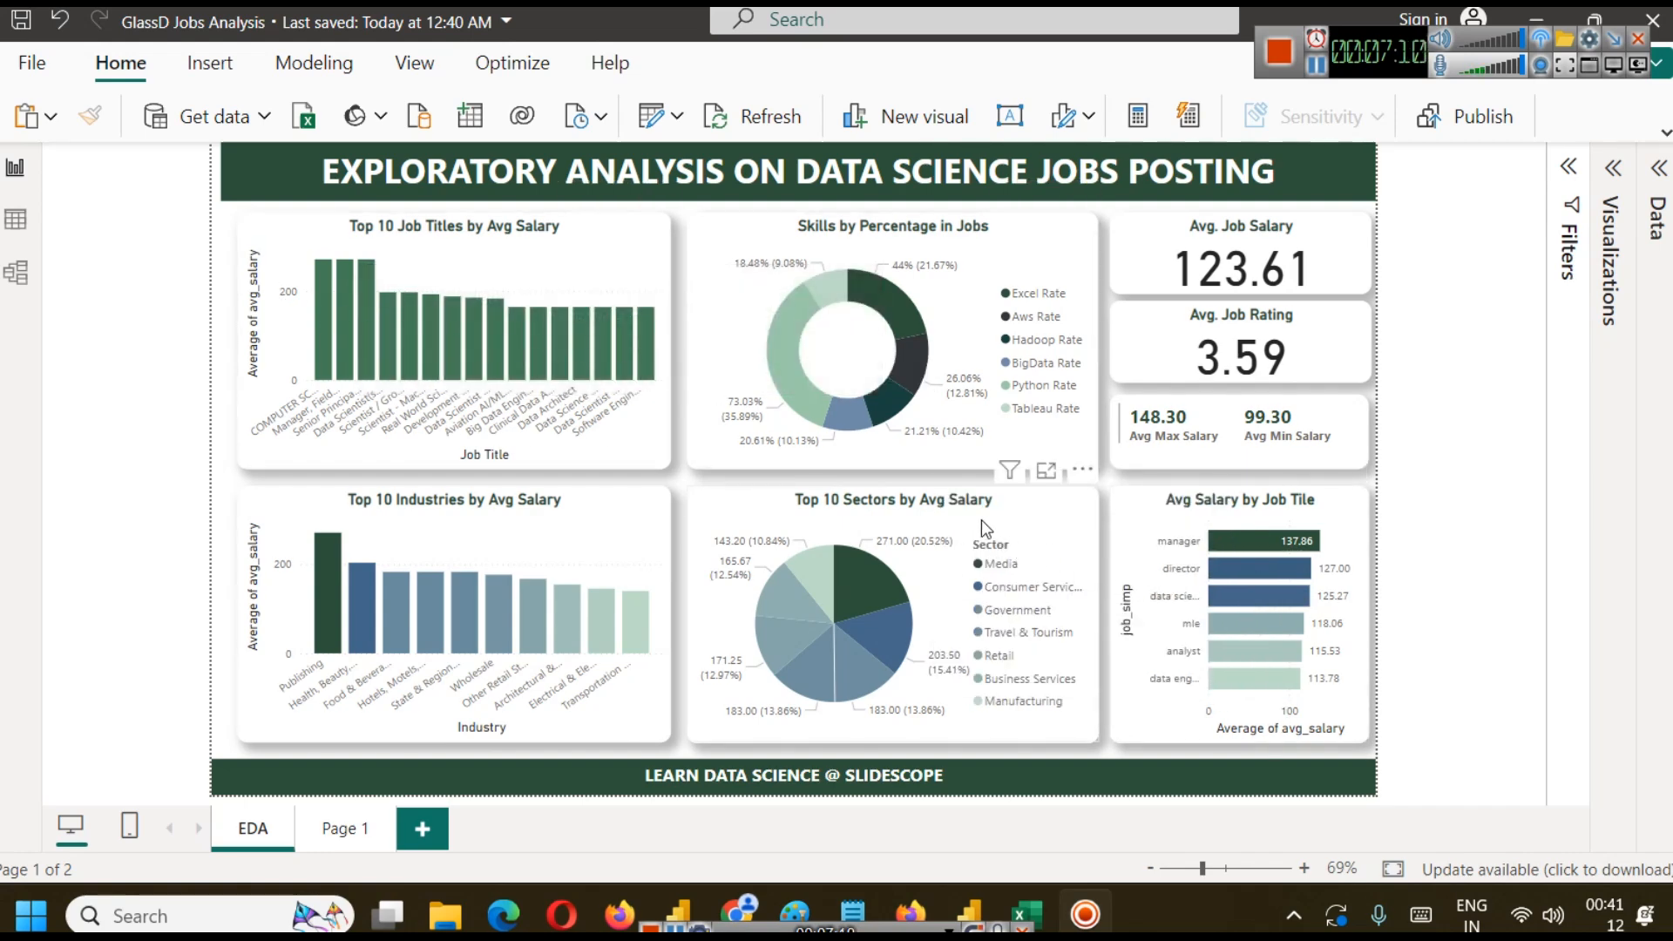
pyautogui.moveTo(860, 584)
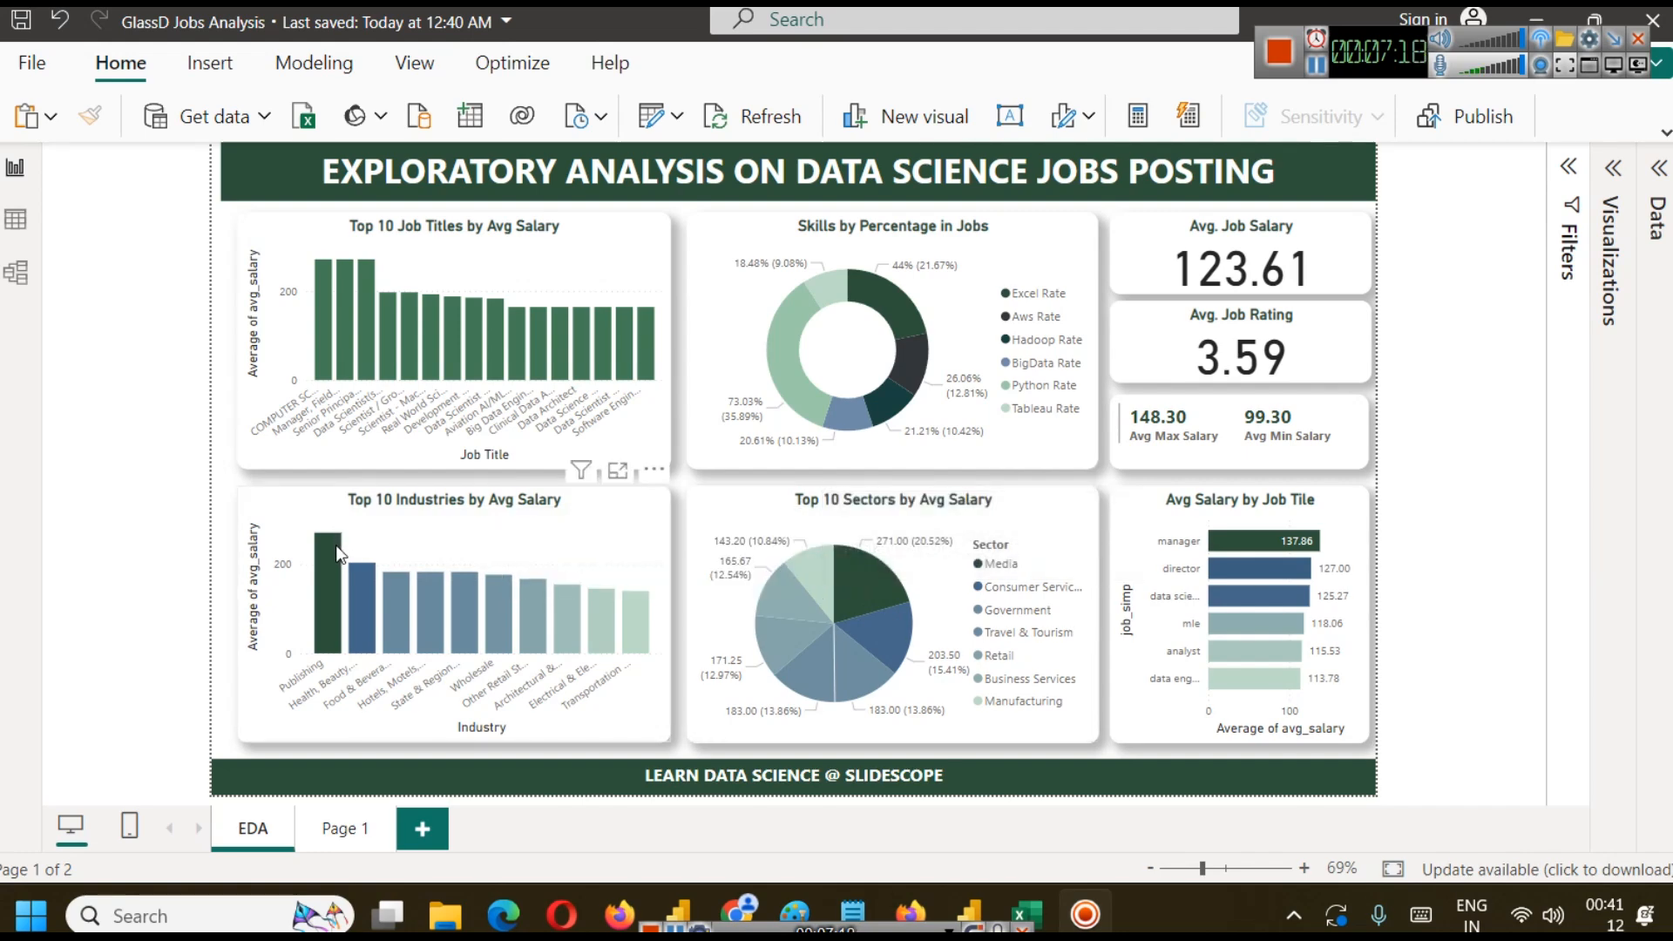
pyautogui.moveTo(340, 554)
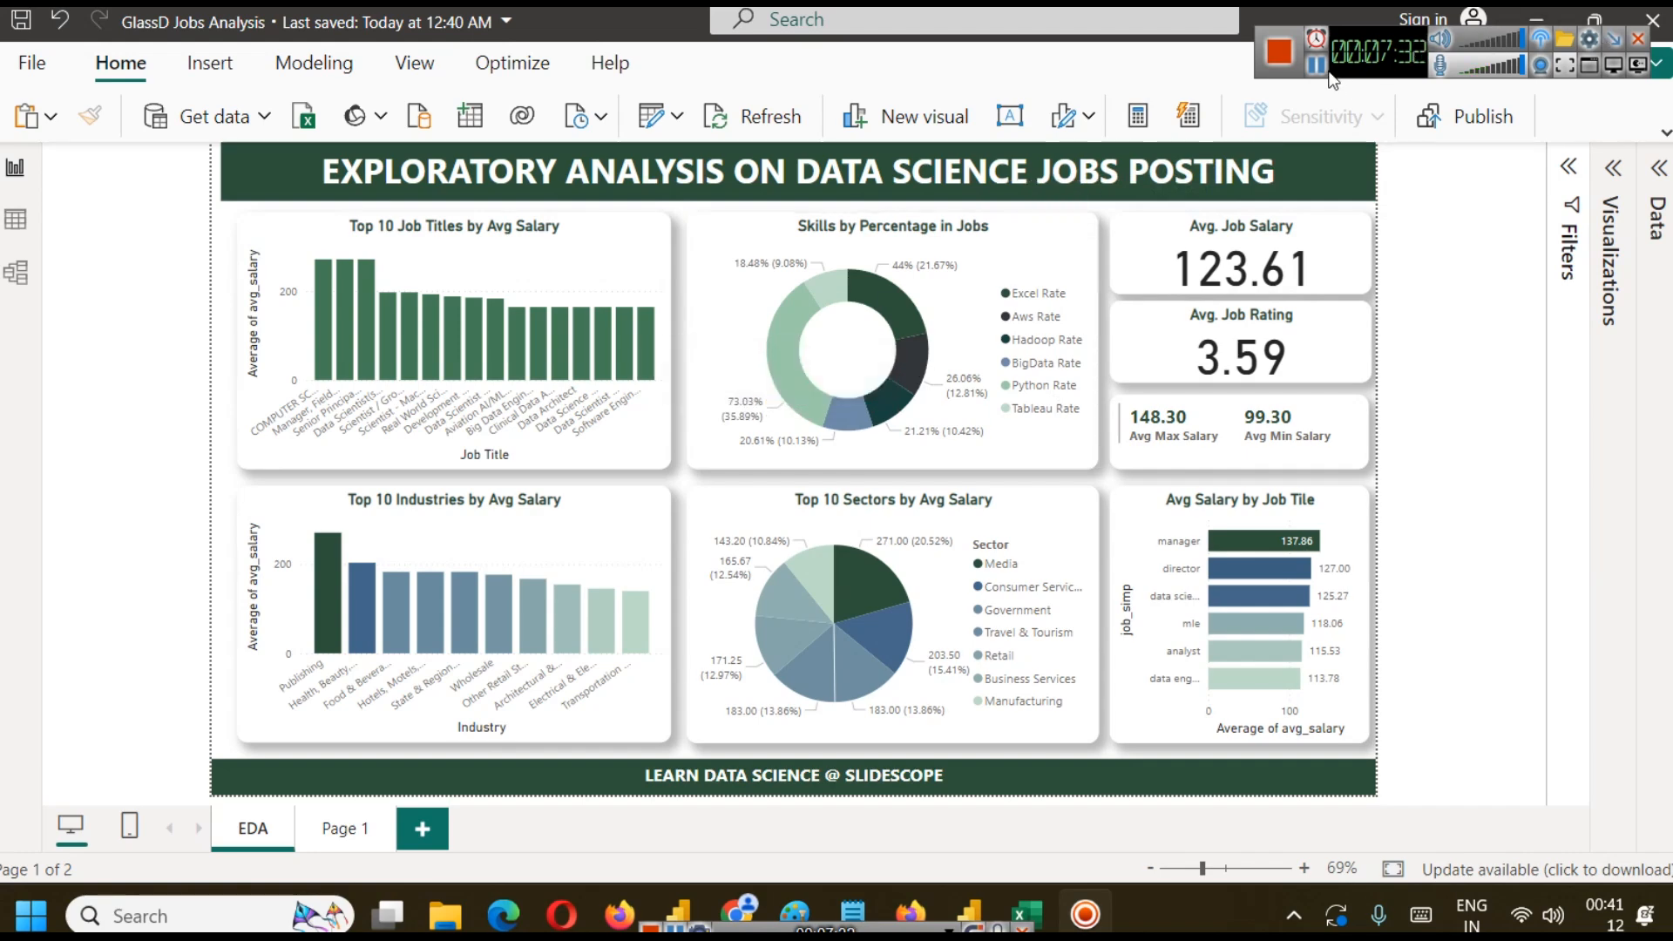
# Select the job_simp slicer in the footer band and examine its field and slicer style options.
pyautogui.click(388, 775)
pyautogui.click(262, 758)
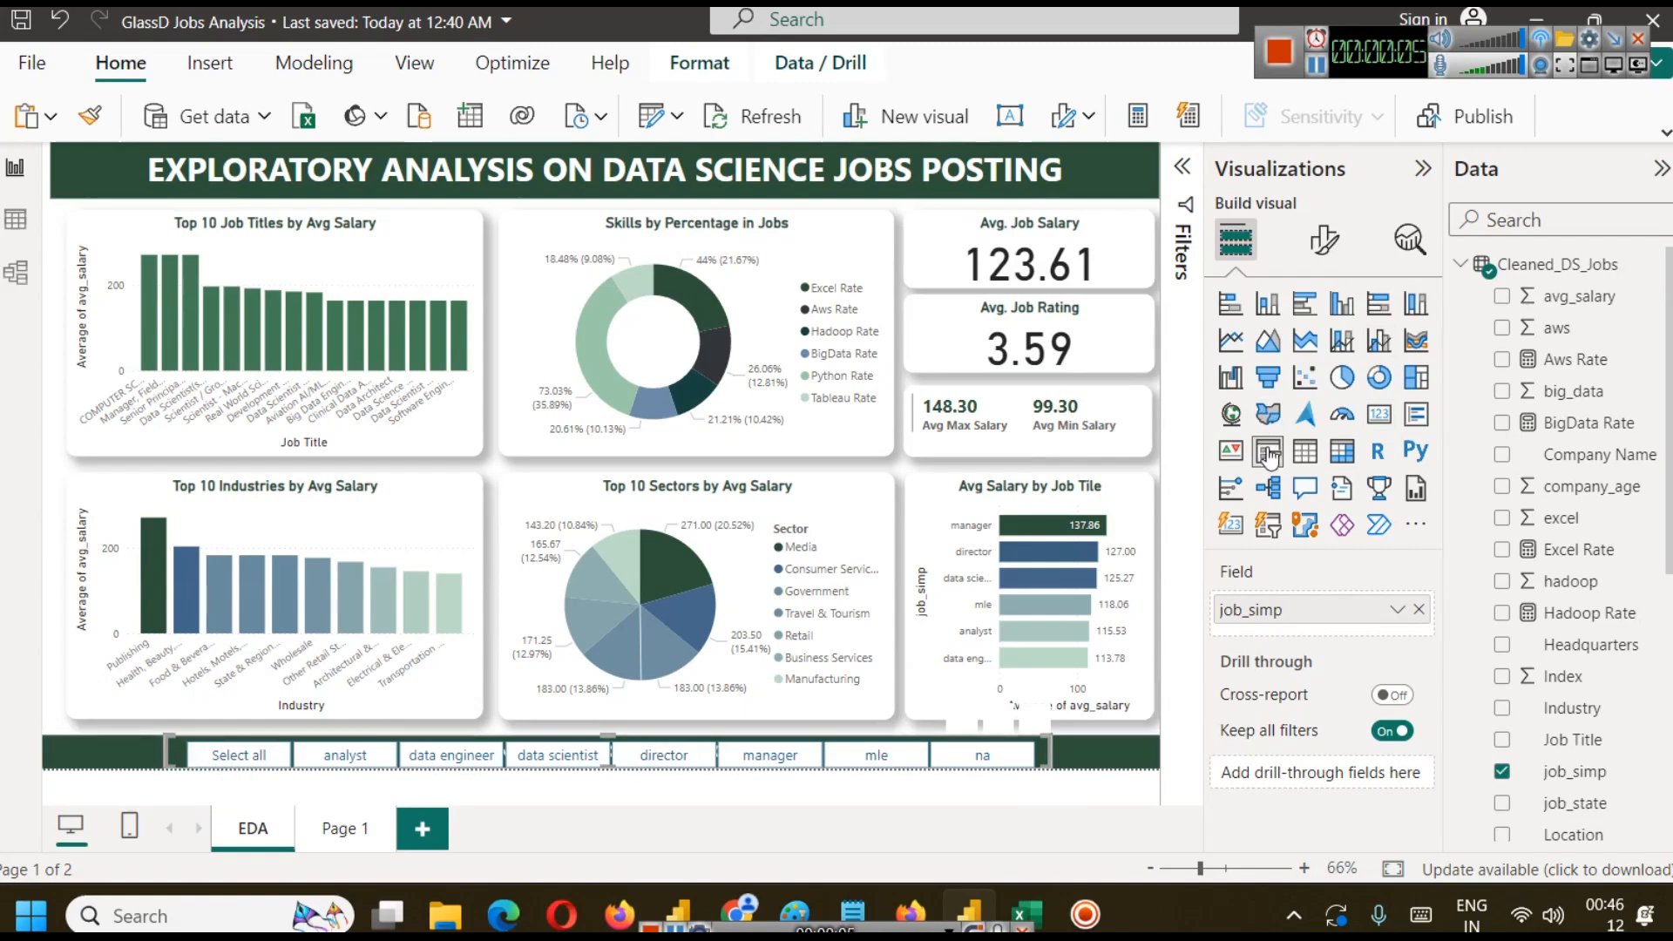
pyautogui.click(1325, 238)
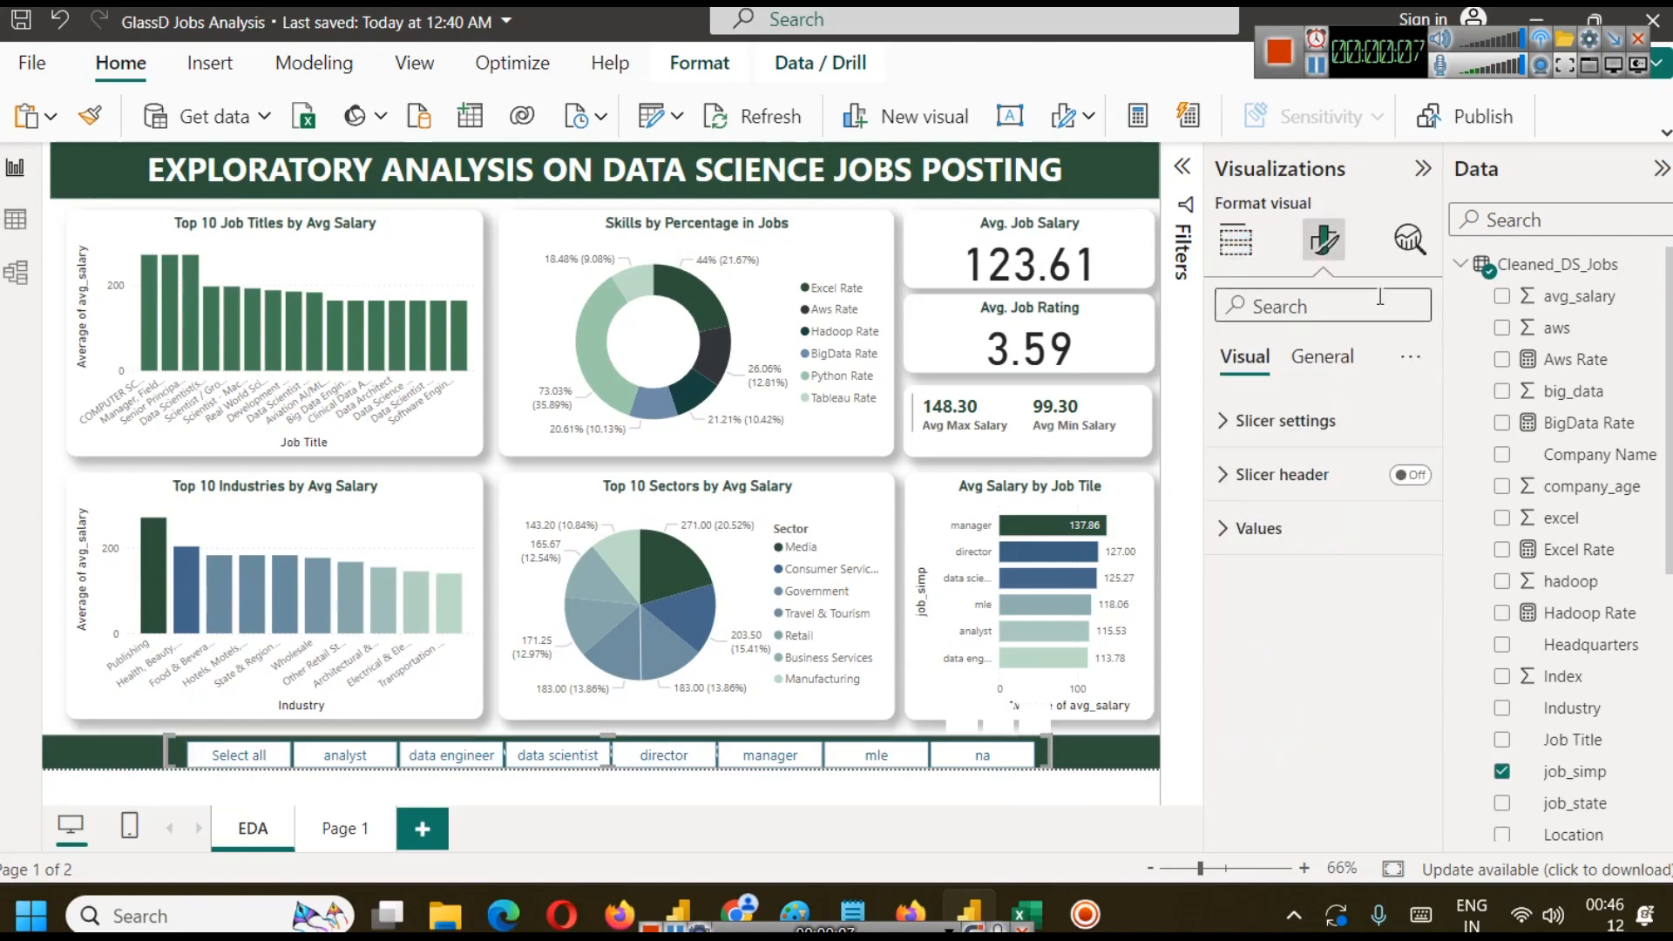
pyautogui.click(1235, 238)
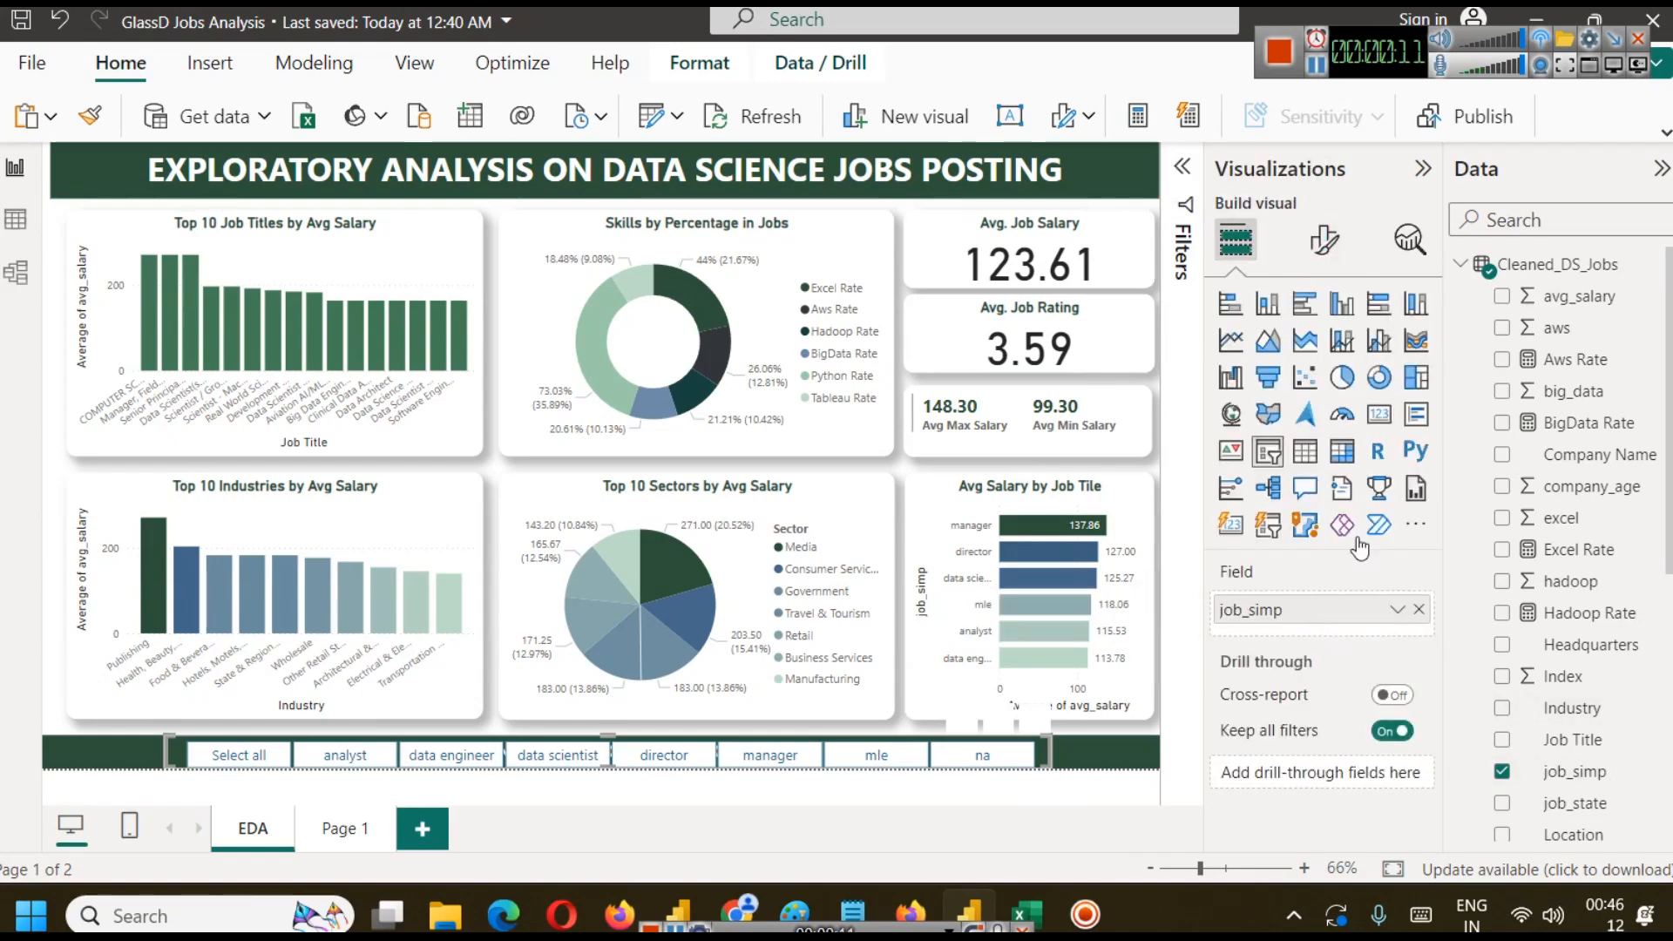
pyautogui.click(1325, 239)
pyautogui.click(1303, 423)
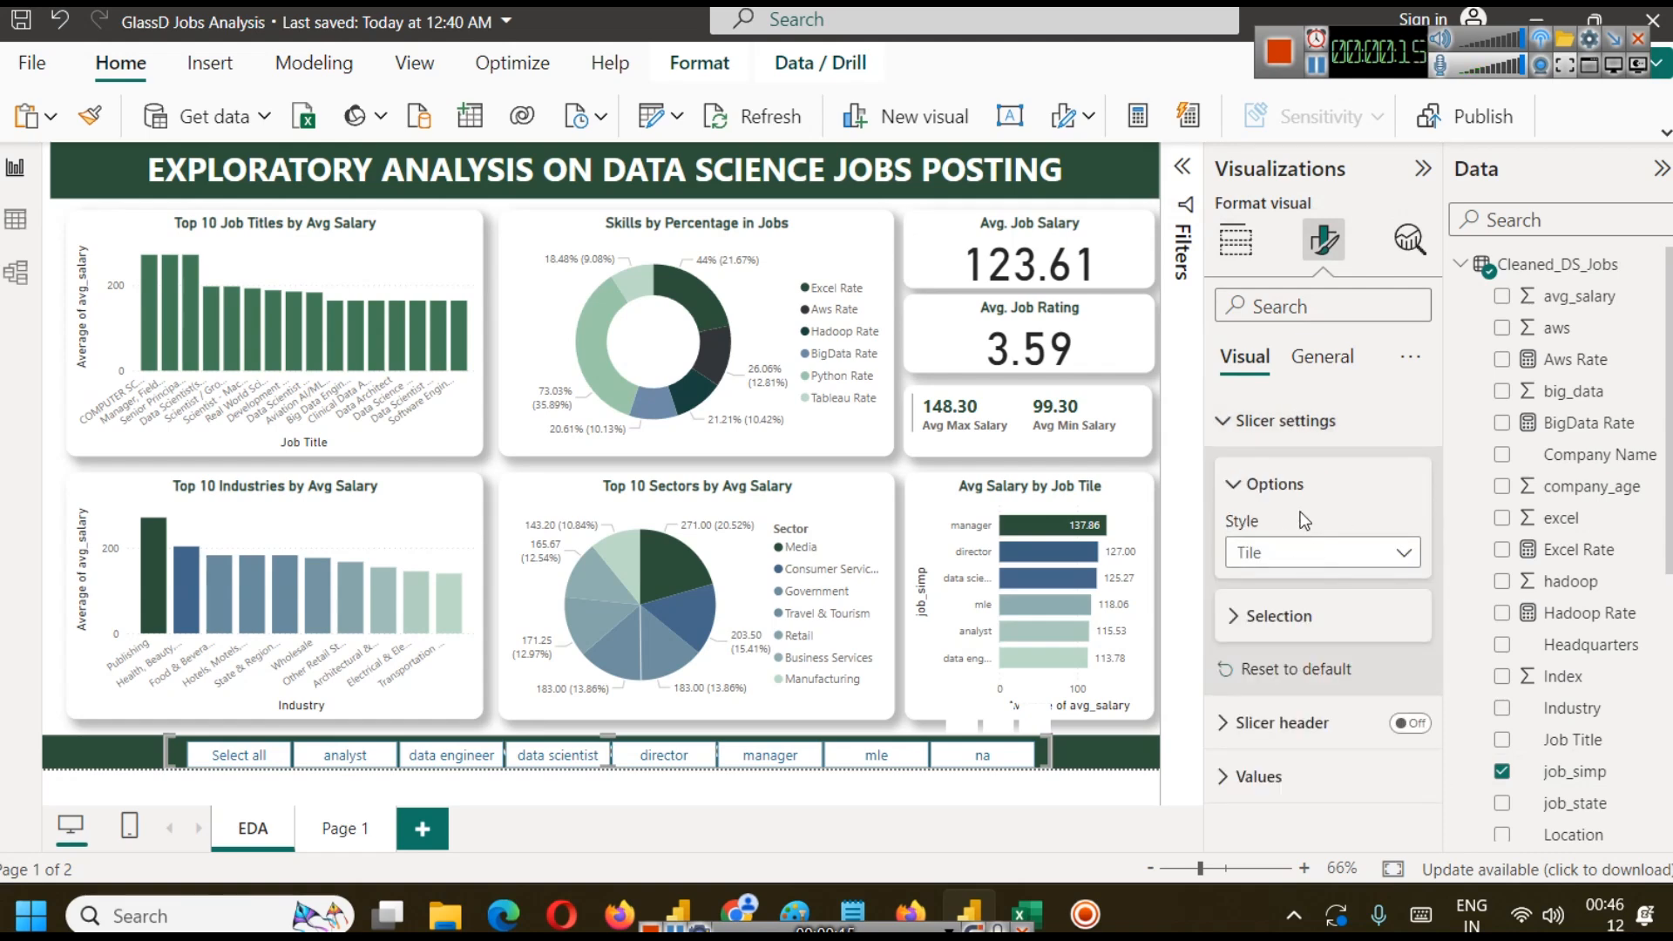
# Set the job_simp slicer's values to a dark green font color and bold, then deselect the slicer.
pyautogui.click(1269, 773)
pyautogui.scroll(-5, 1269, 768)
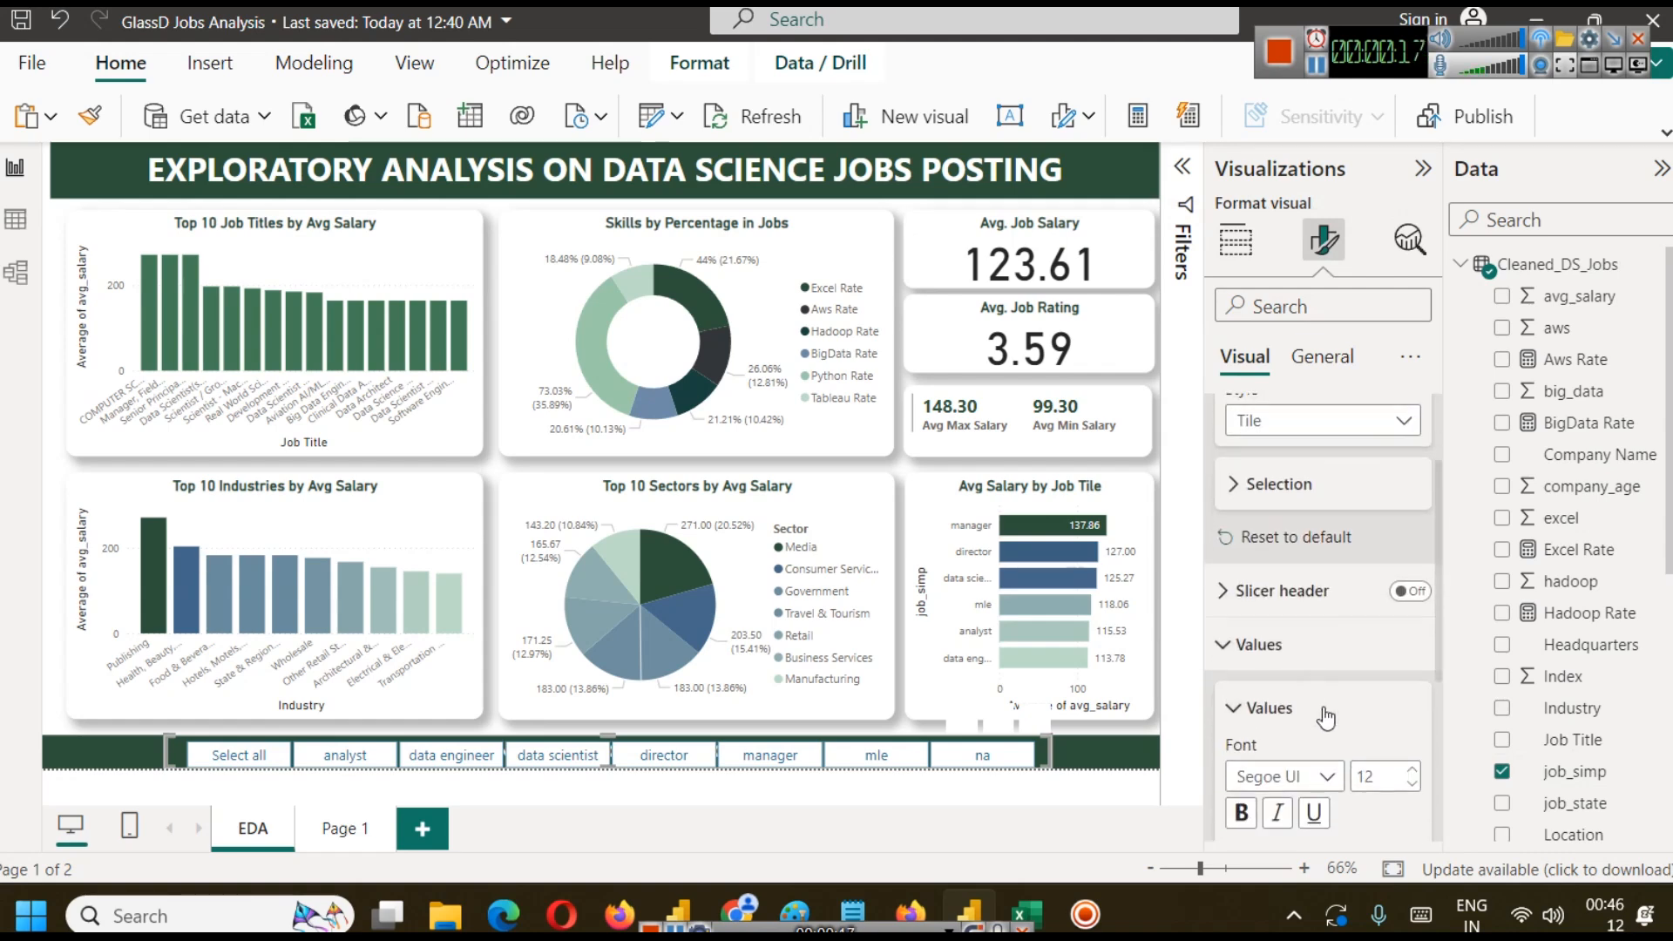
pyautogui.click(1278, 754)
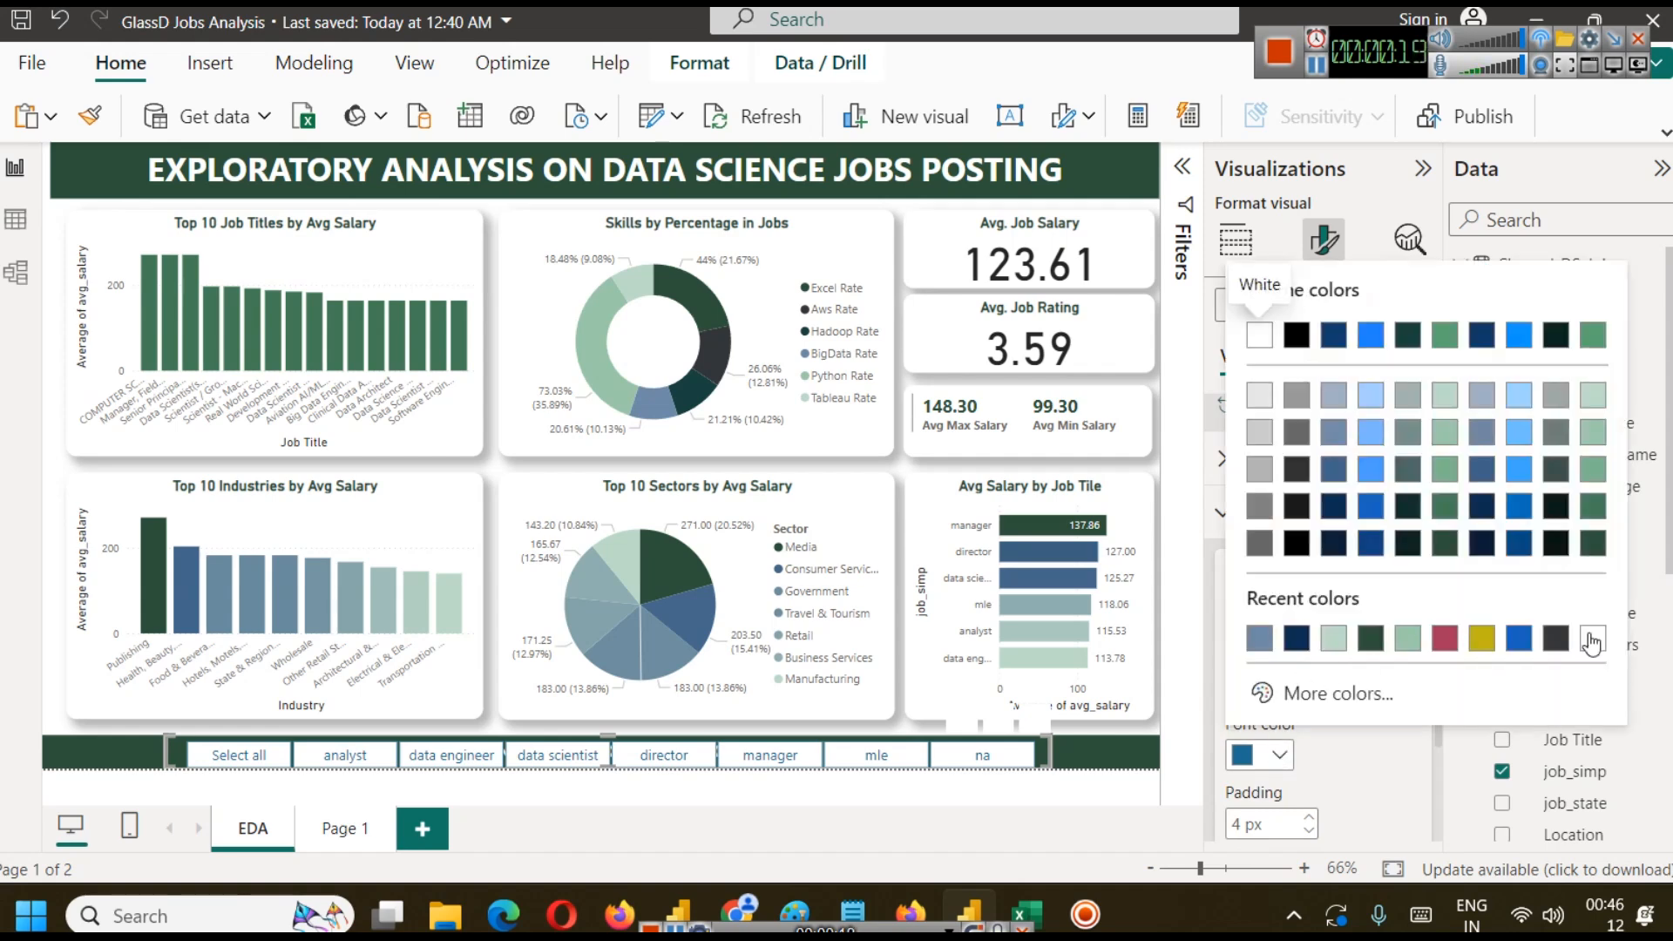
pyautogui.click(1592, 544)
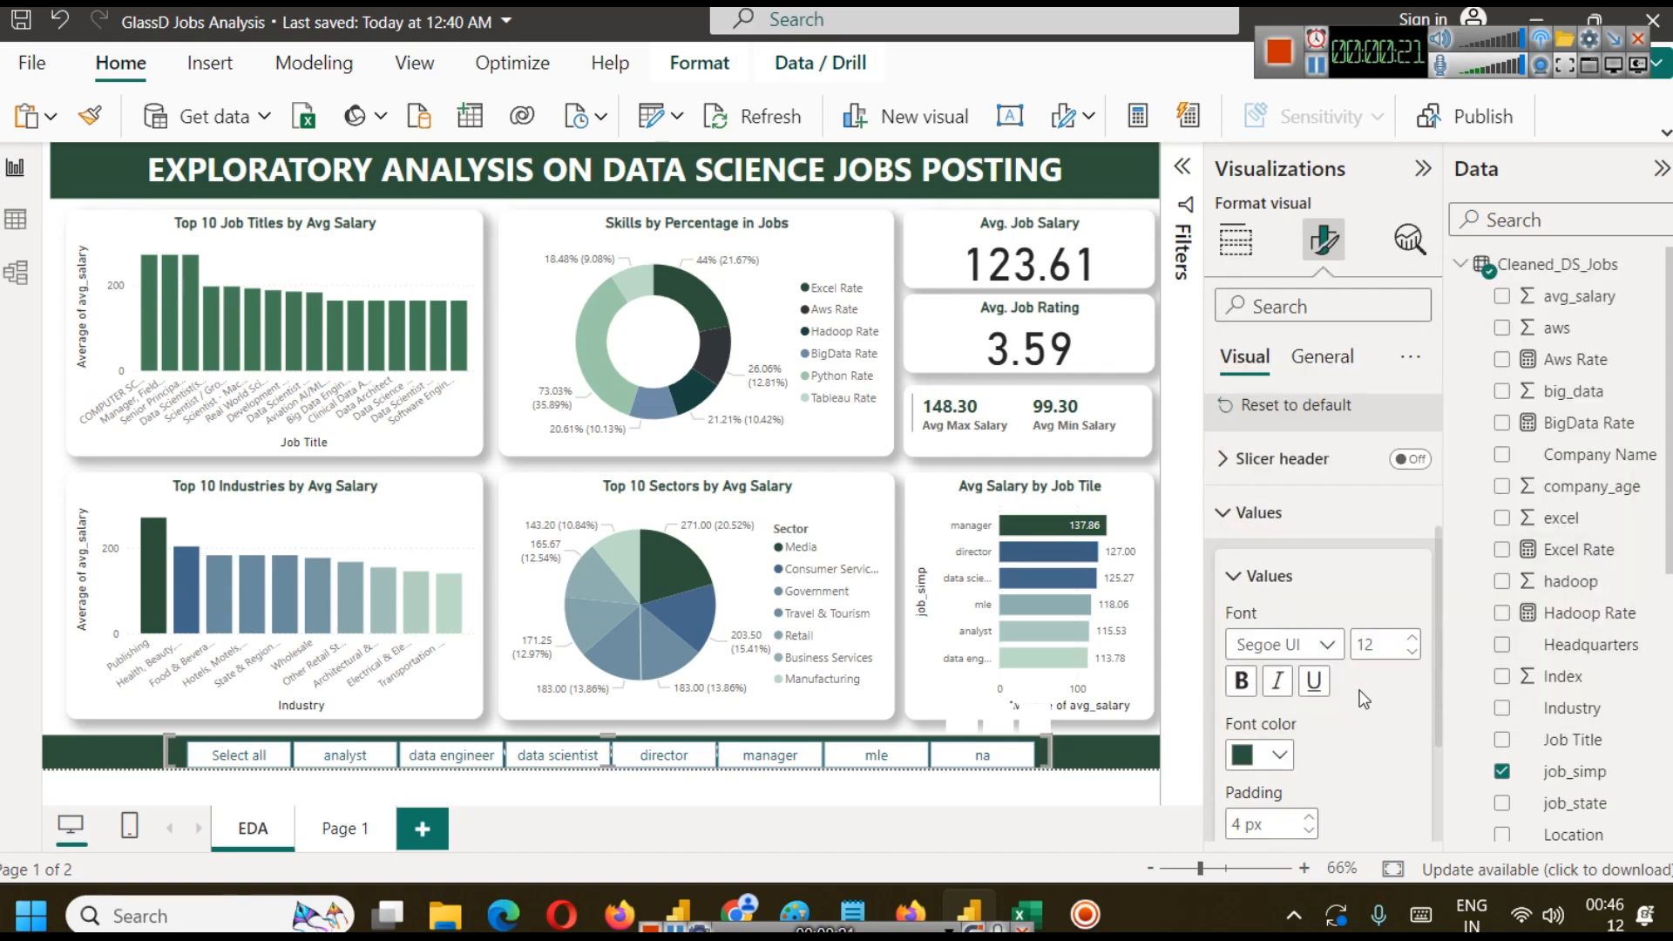
pyautogui.click(1242, 681)
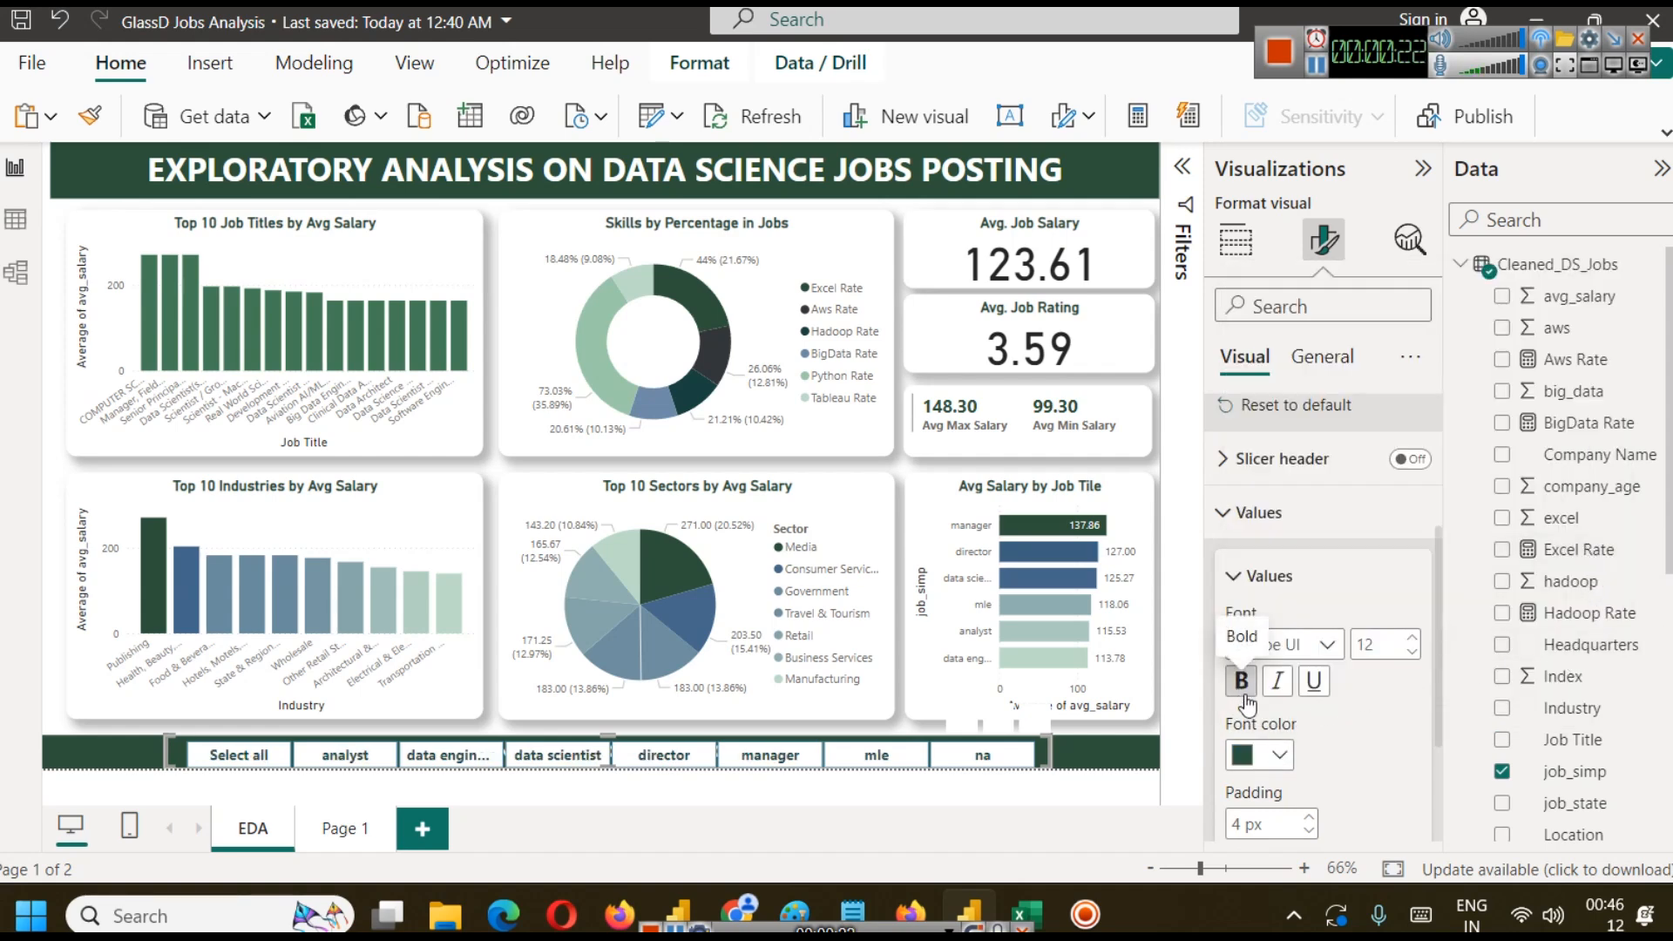
pyautogui.click(703, 792)
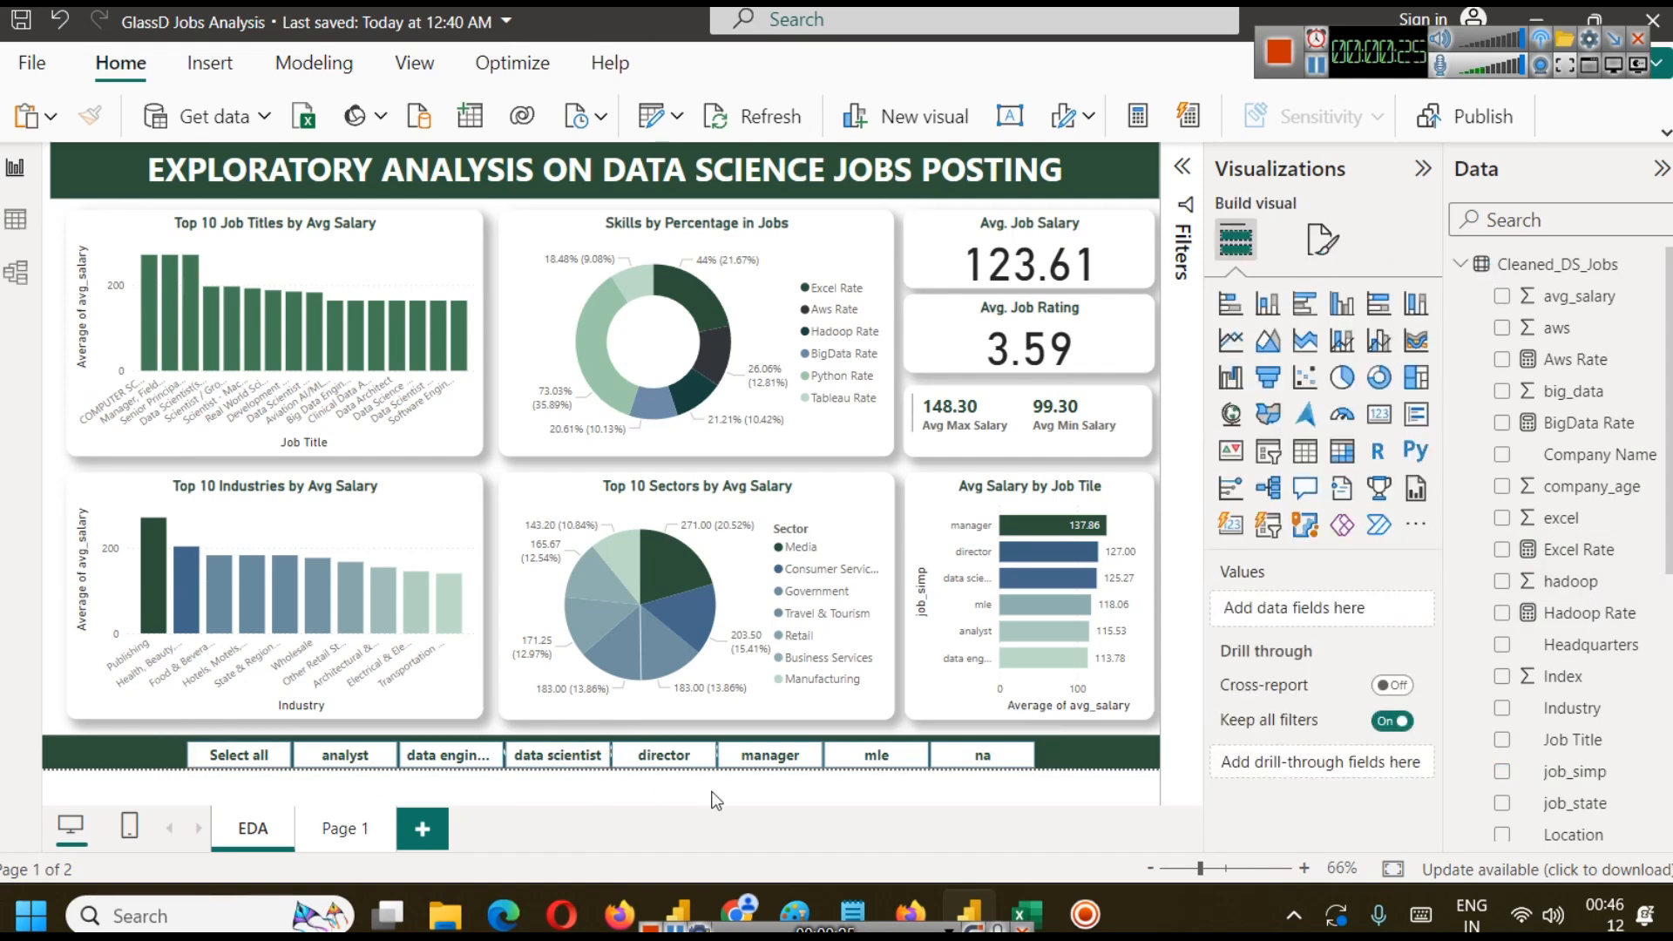